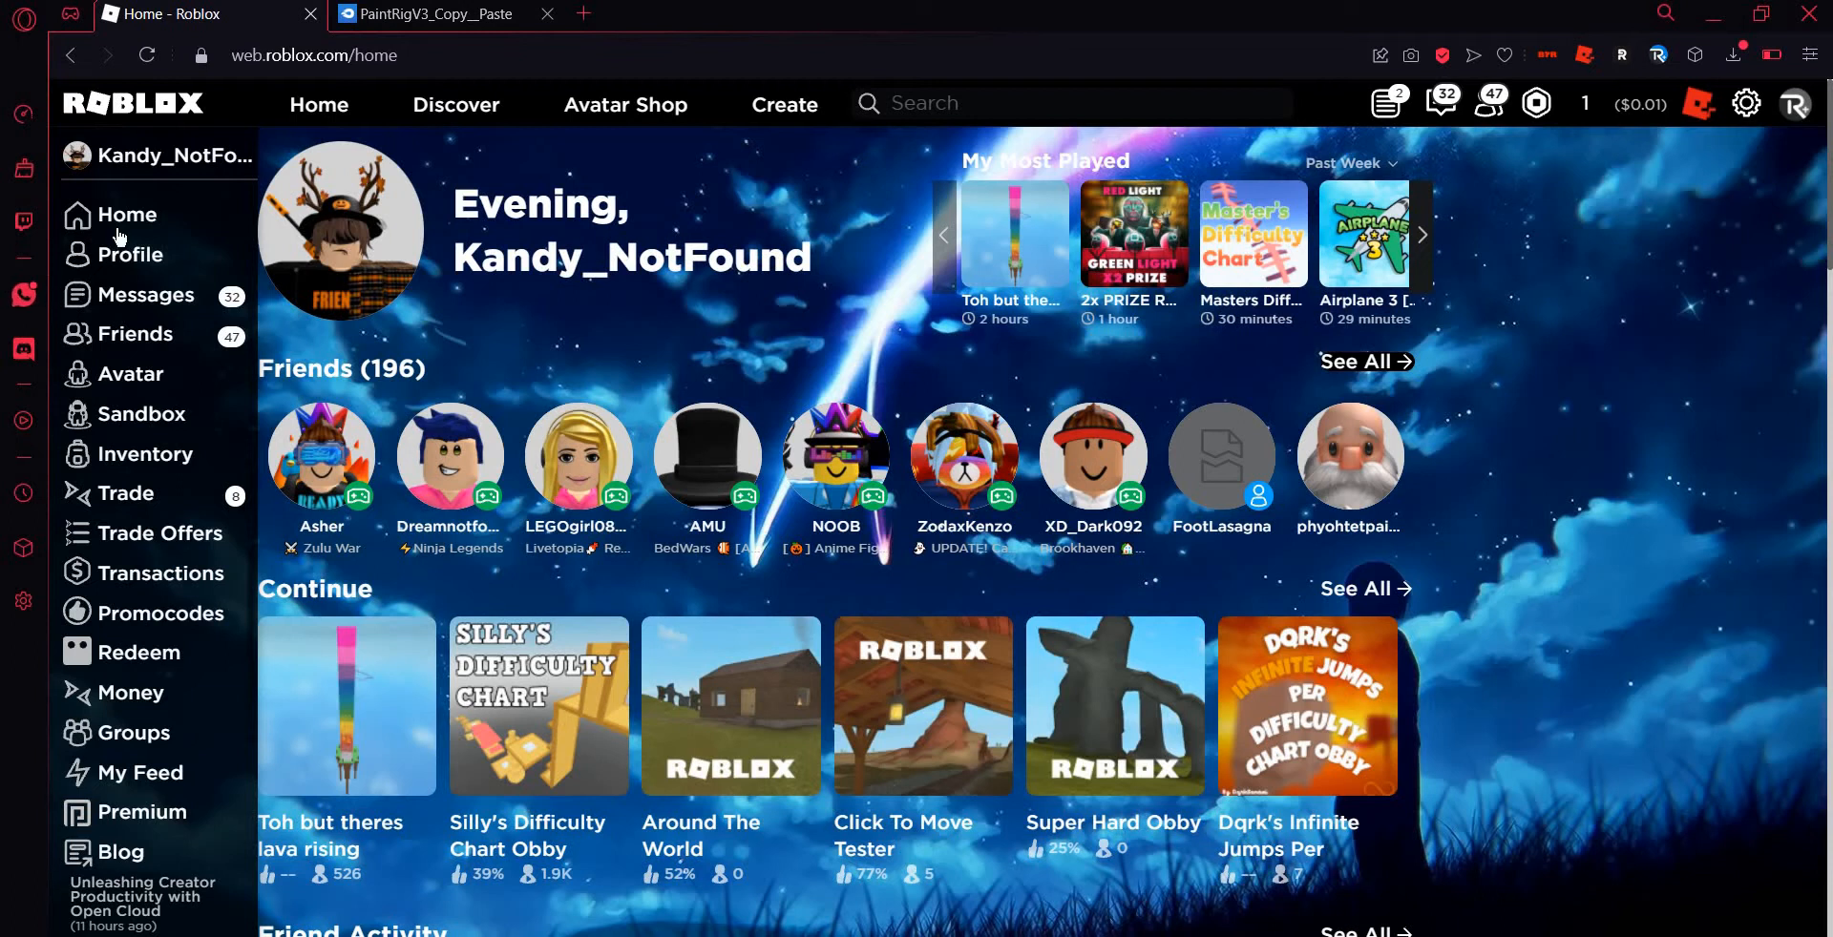
- Examine the MediaFire download page for PaintRigV3_Copy__Paste and return to the Roblox home page
click(492, 27)
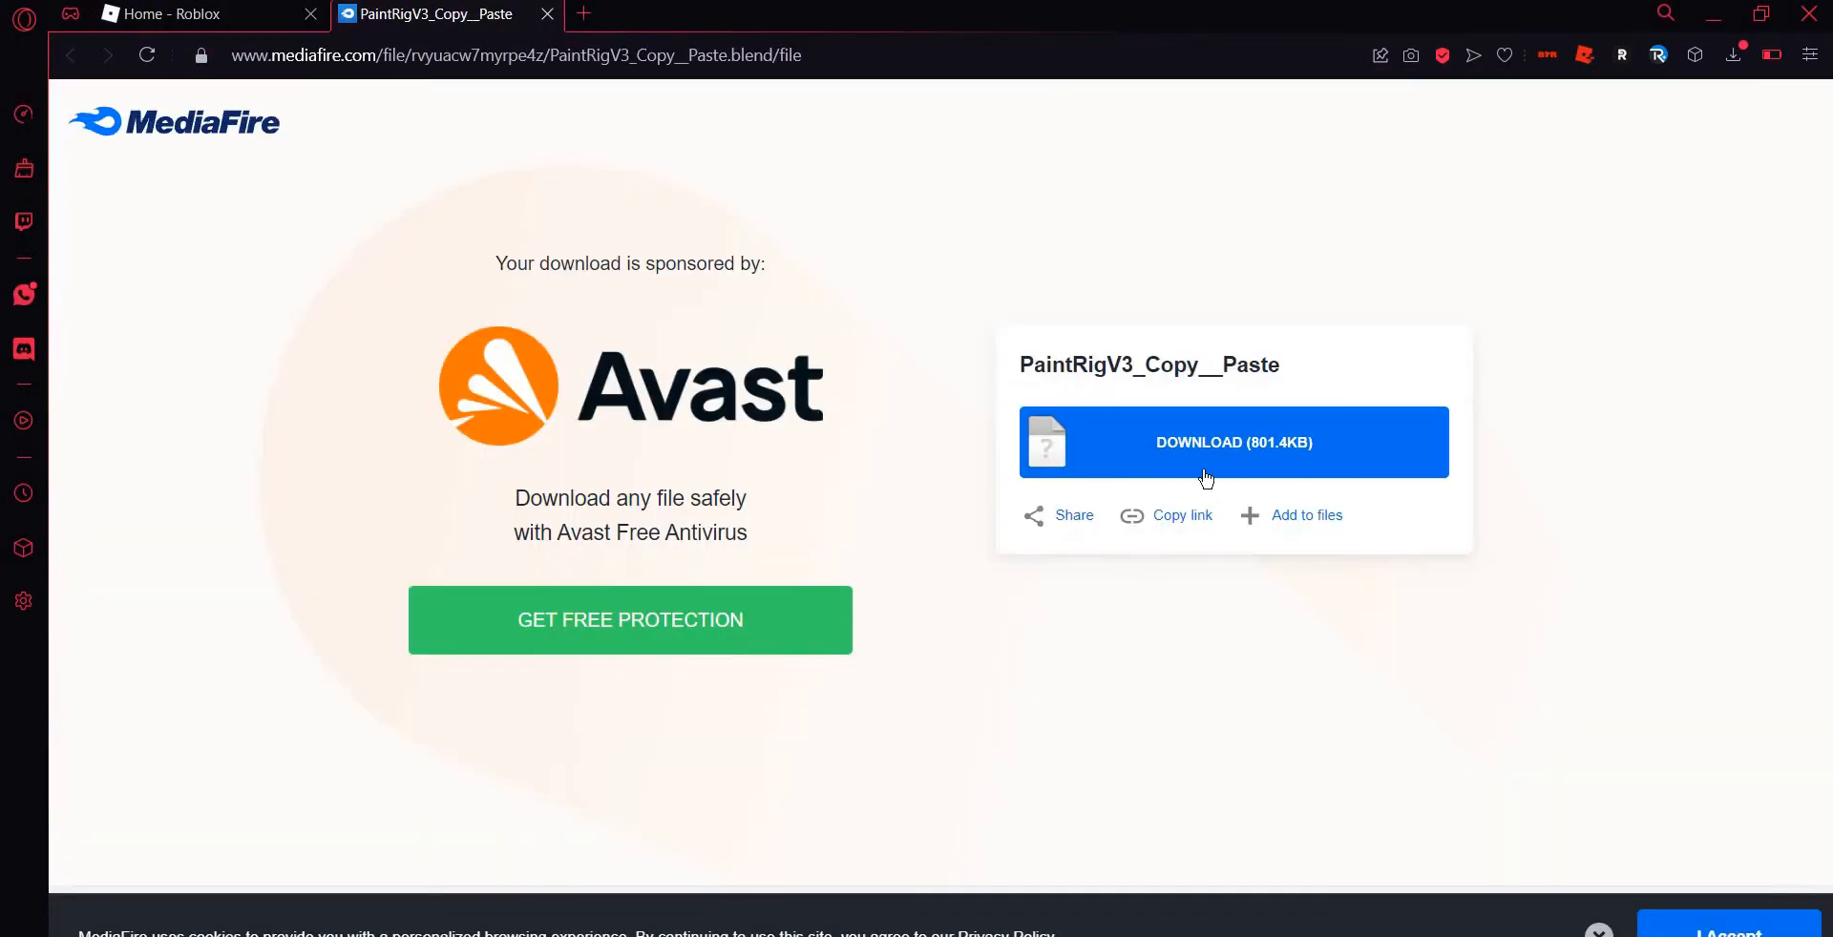
click(1205, 478)
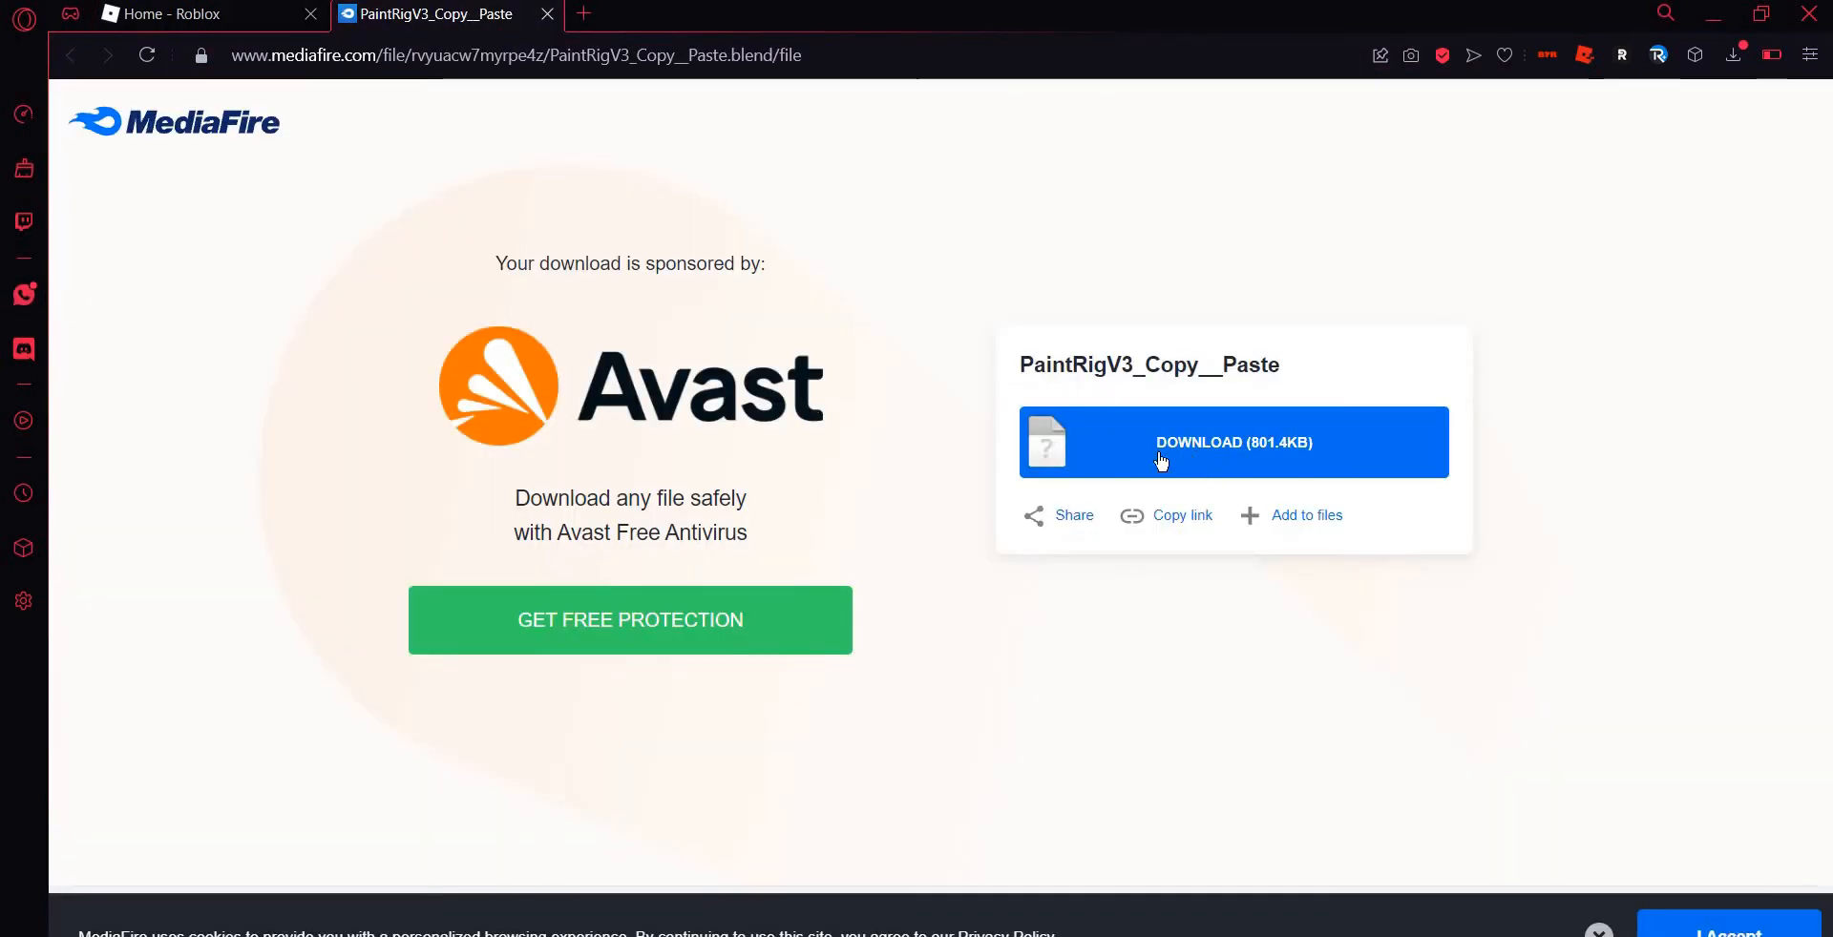
mouse_move(1010, 362)
mouse_down()
mouse_move(1246, 399)
mouse_move(1325, 381)
mouse_up()
click(1325, 382)
click(1174, 447)
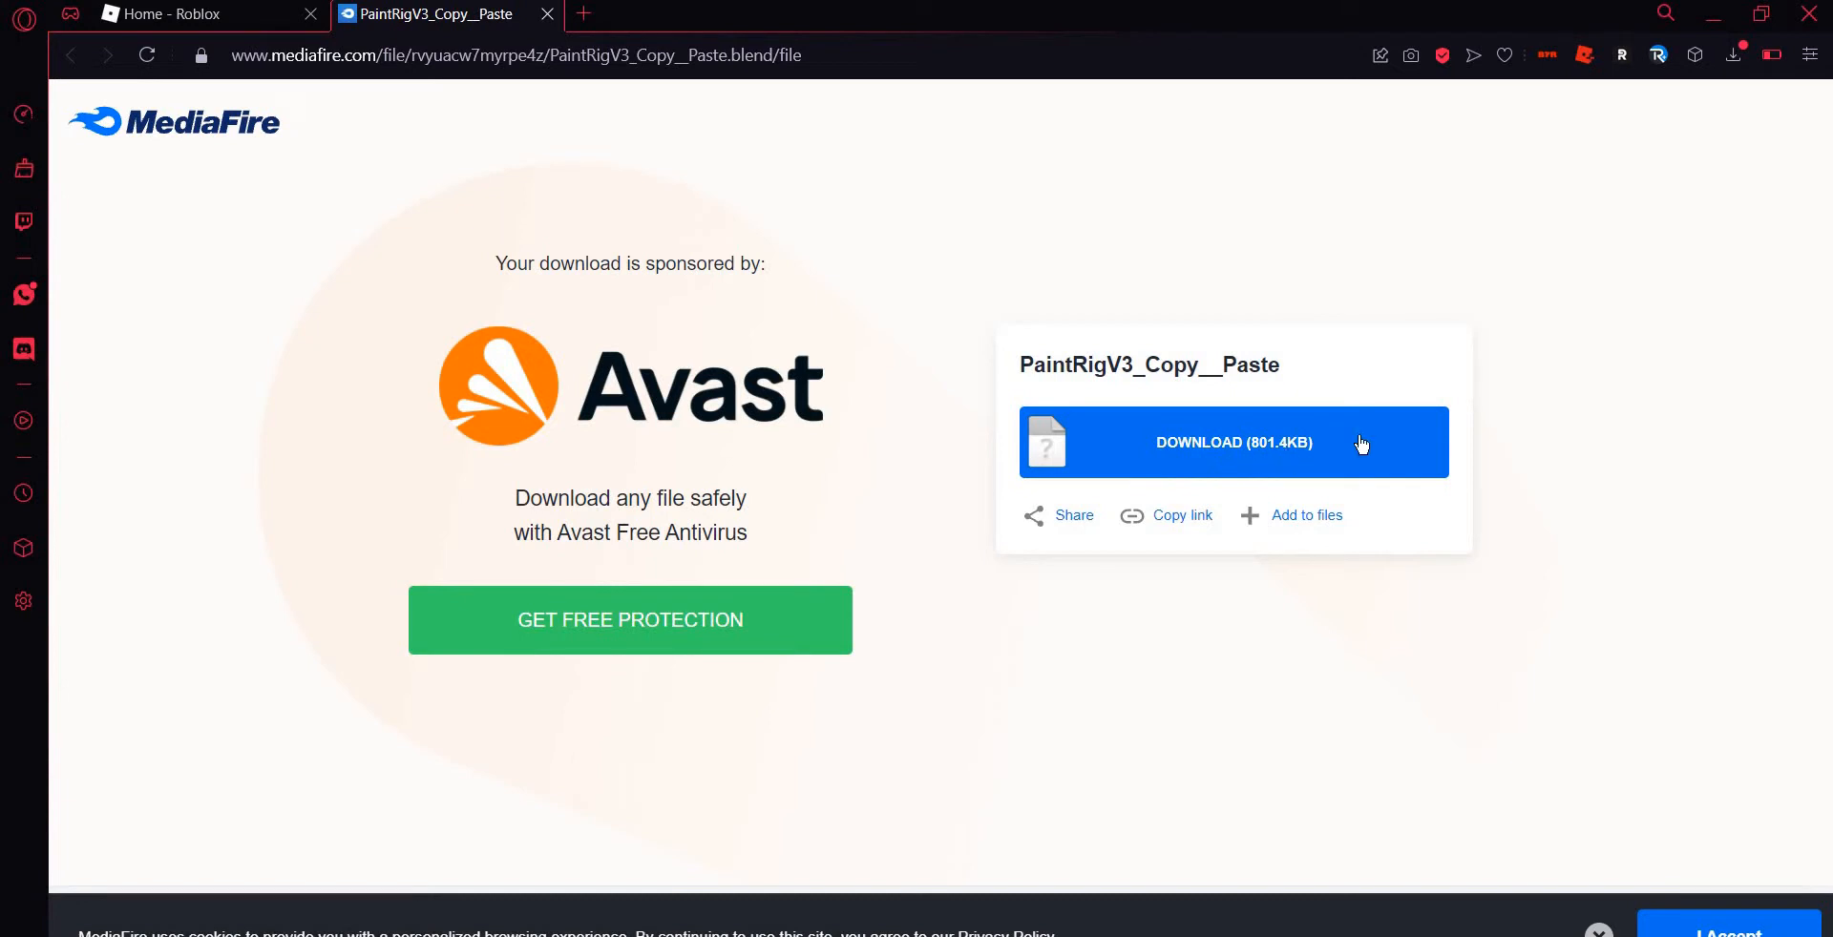
click(256, 21)
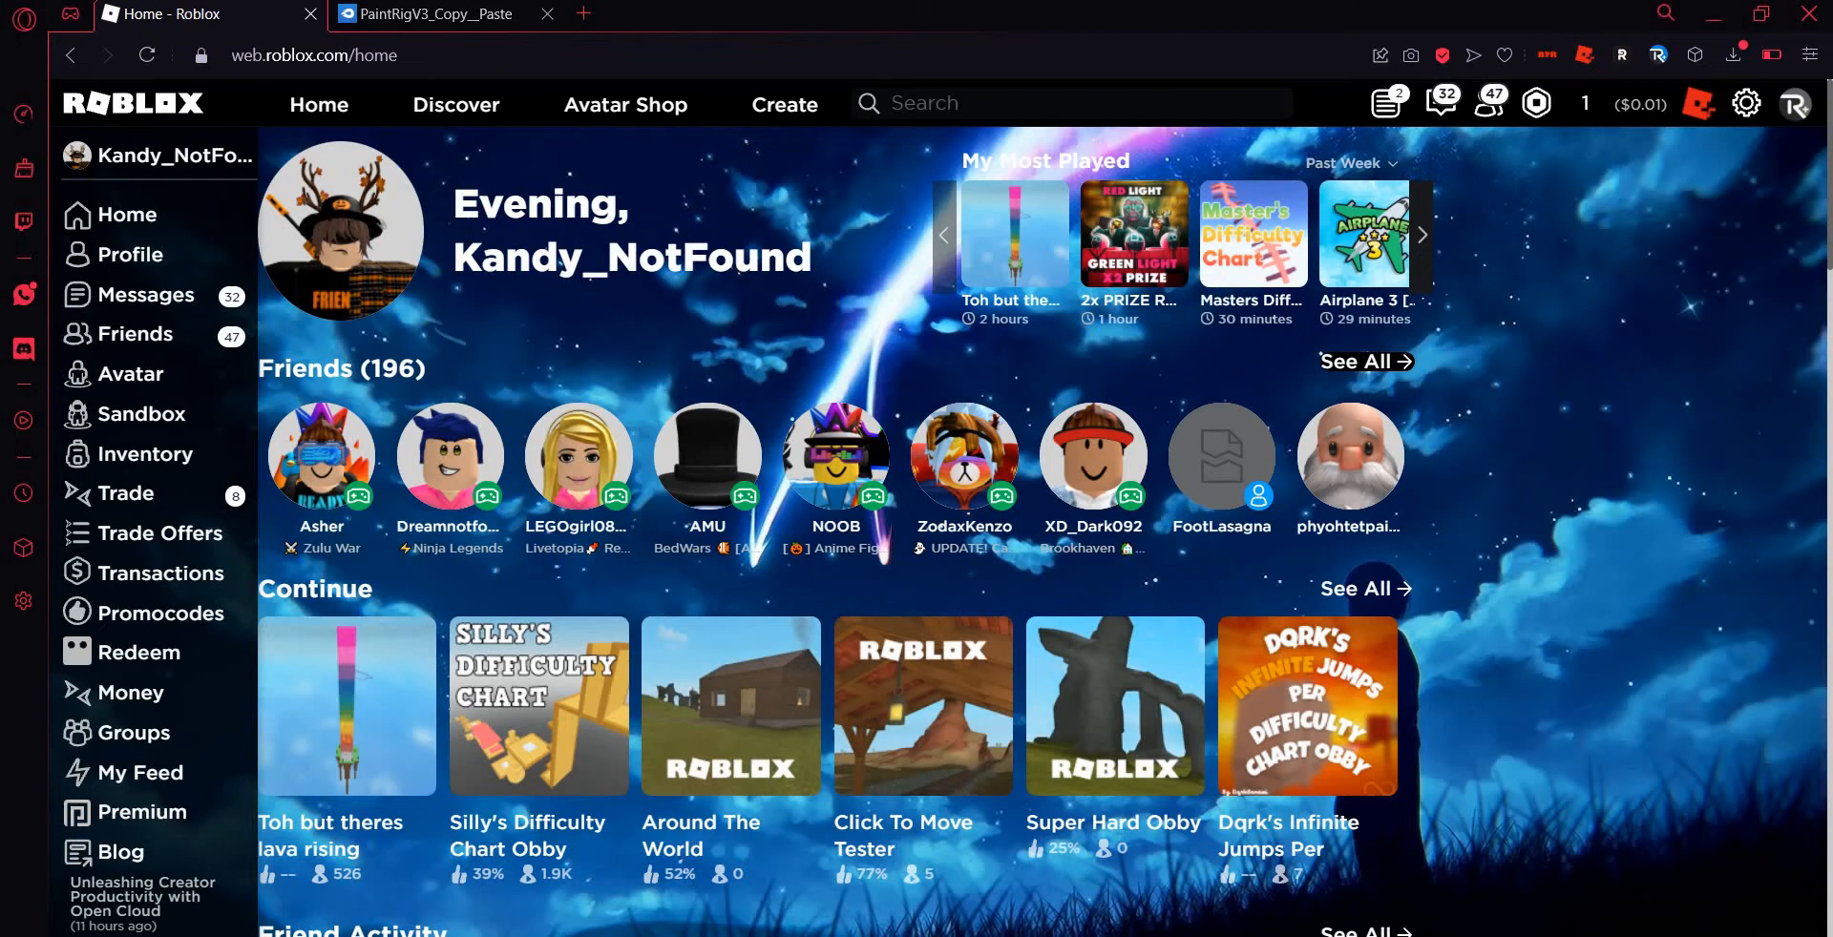
- Launch Roblox Studio
key(super)
key(super)
key(super)
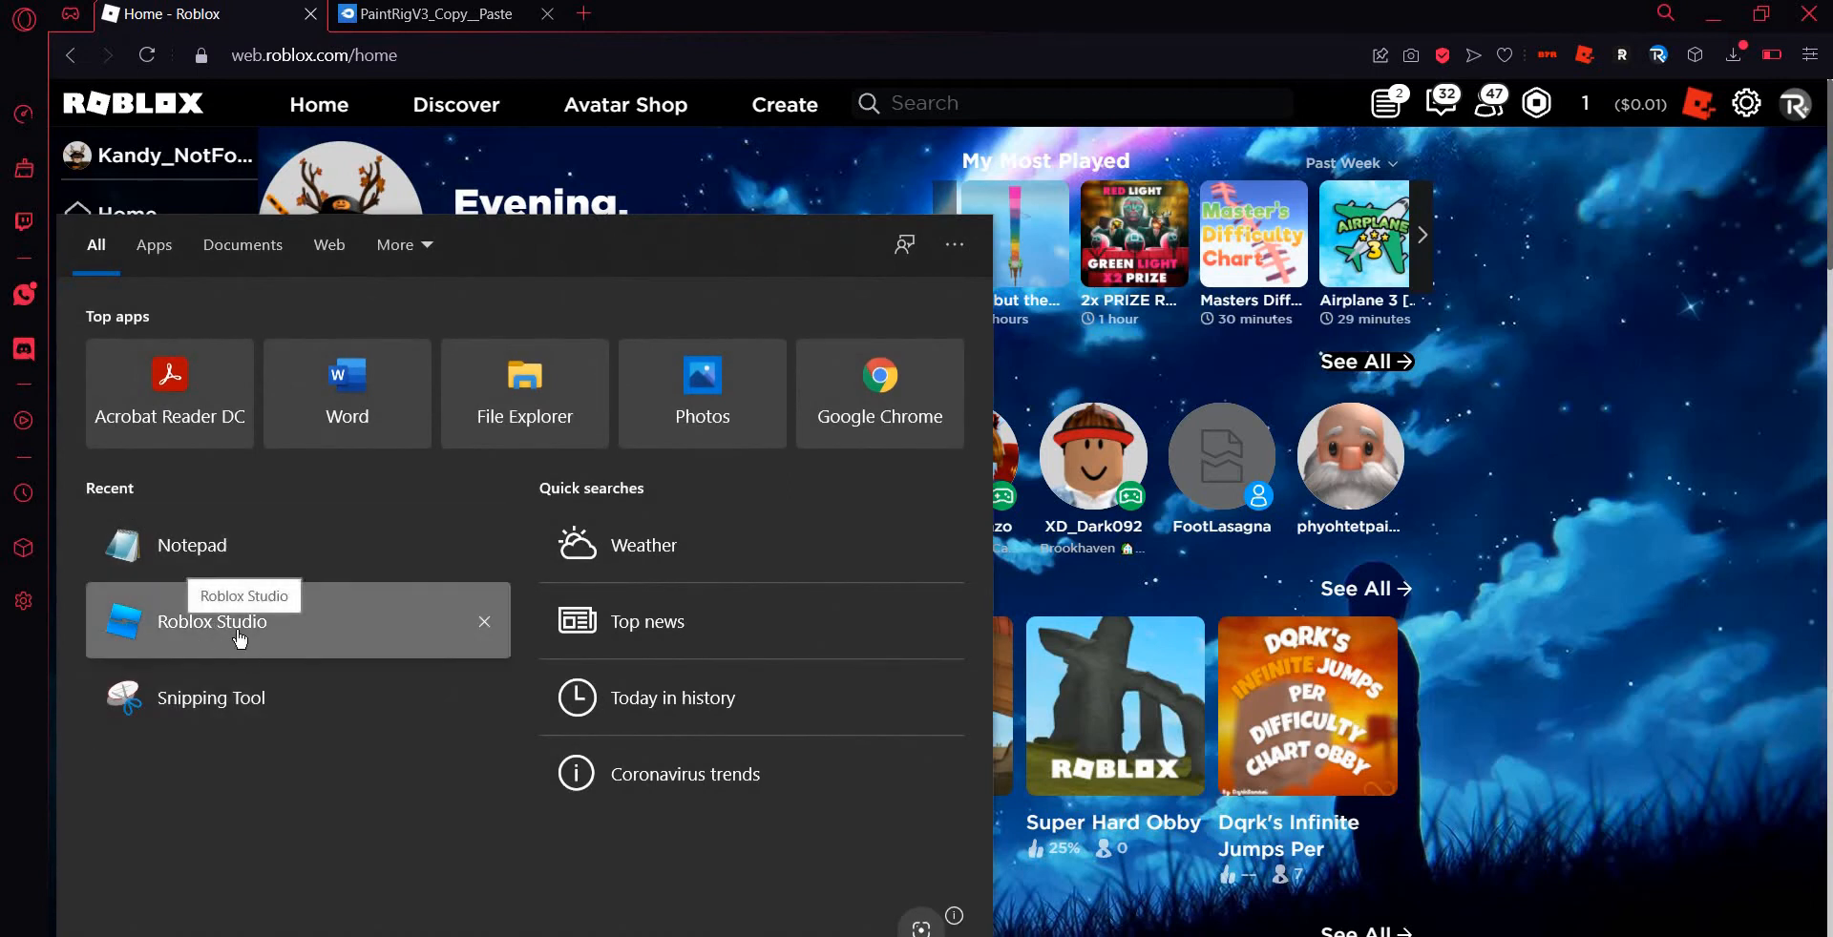
click(233, 636)
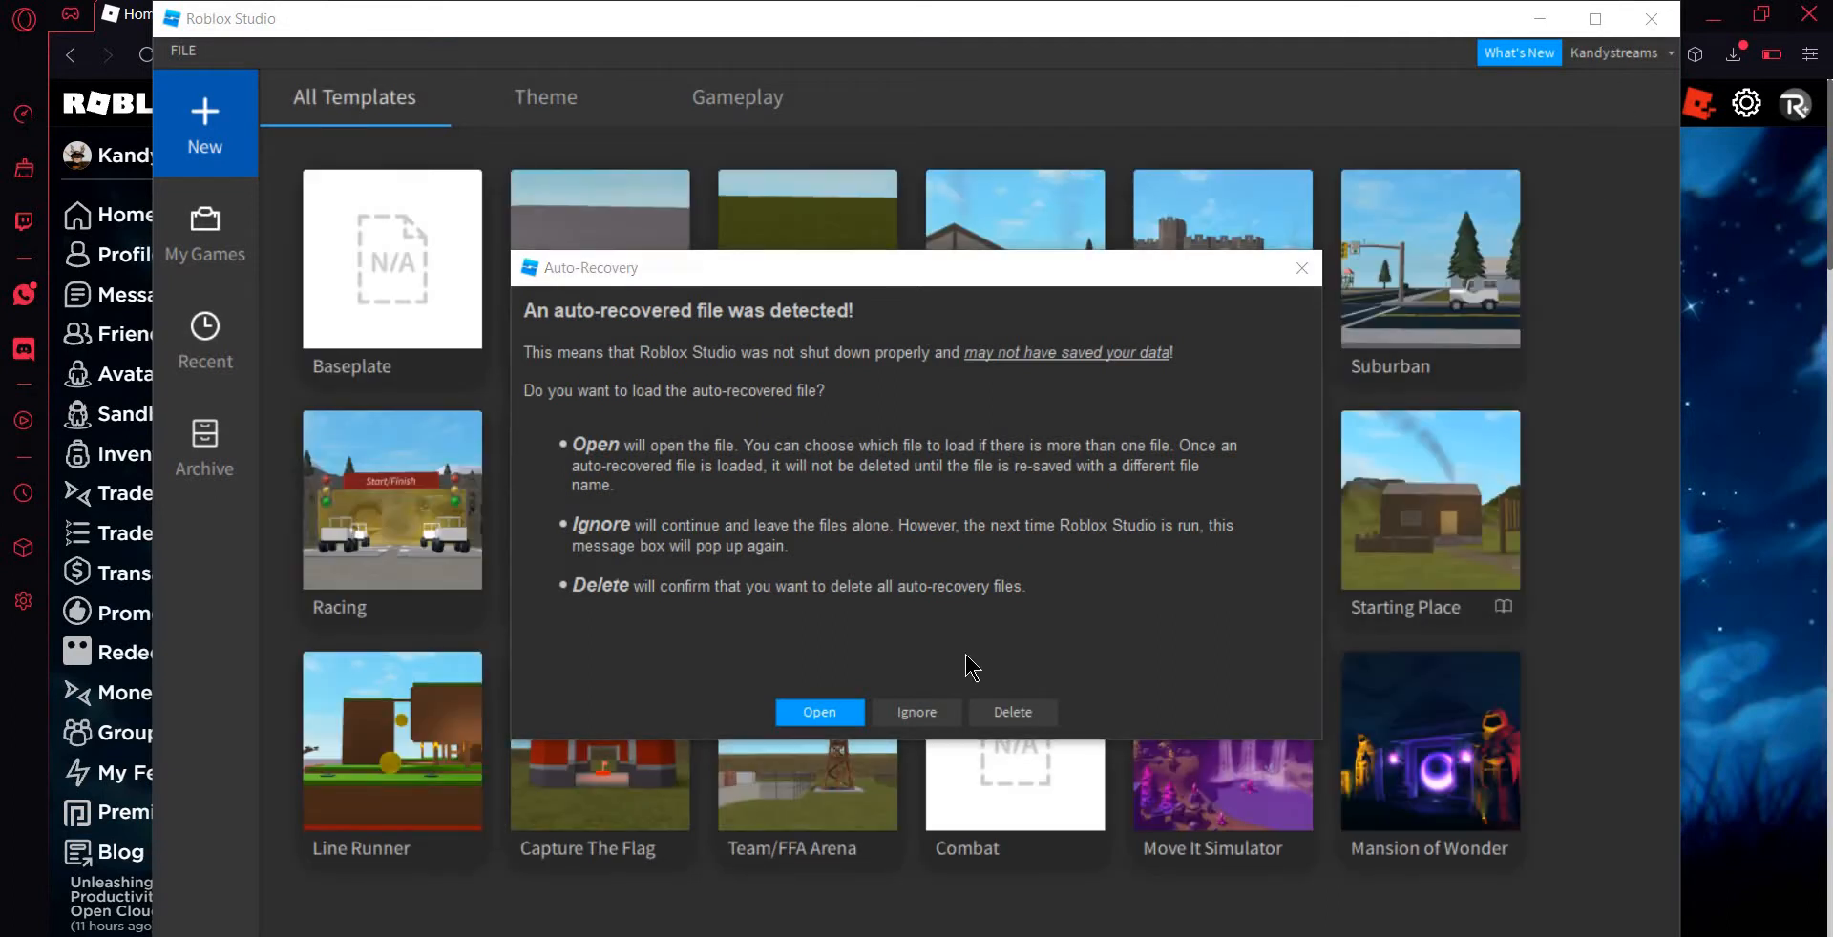
- Ignore the auto-recovered file and create a new place from the Baseplate template
click(916, 712)
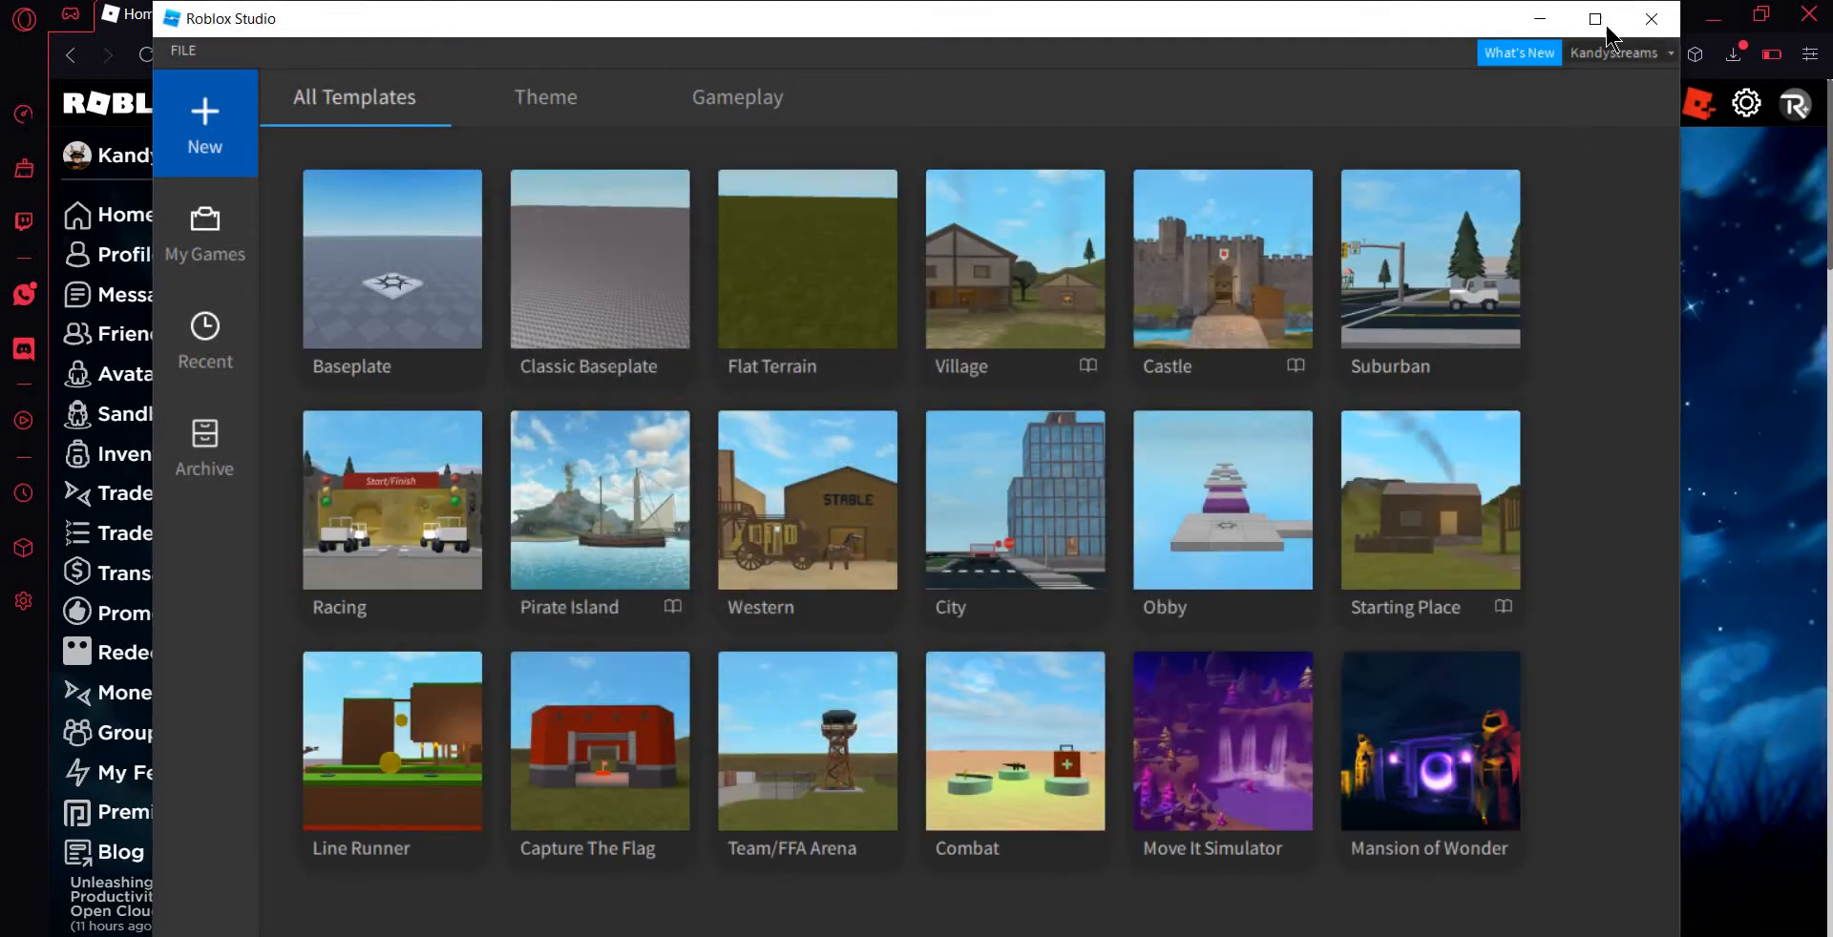
click(1594, 19)
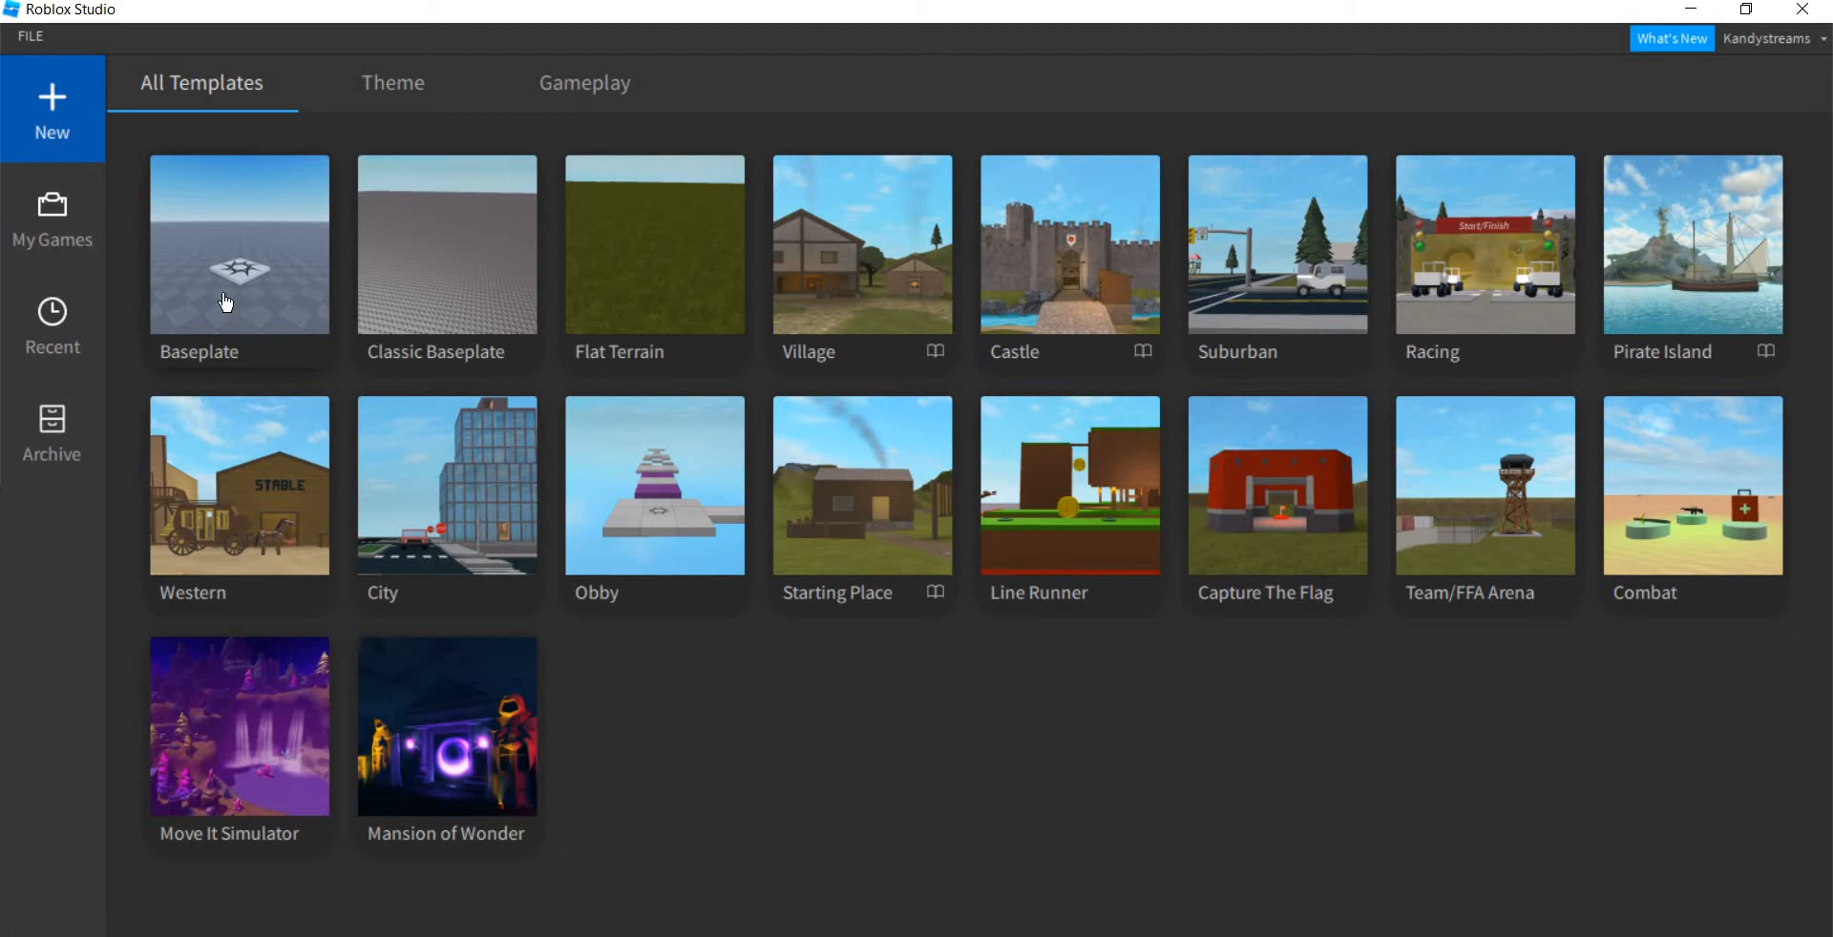
click(258, 267)
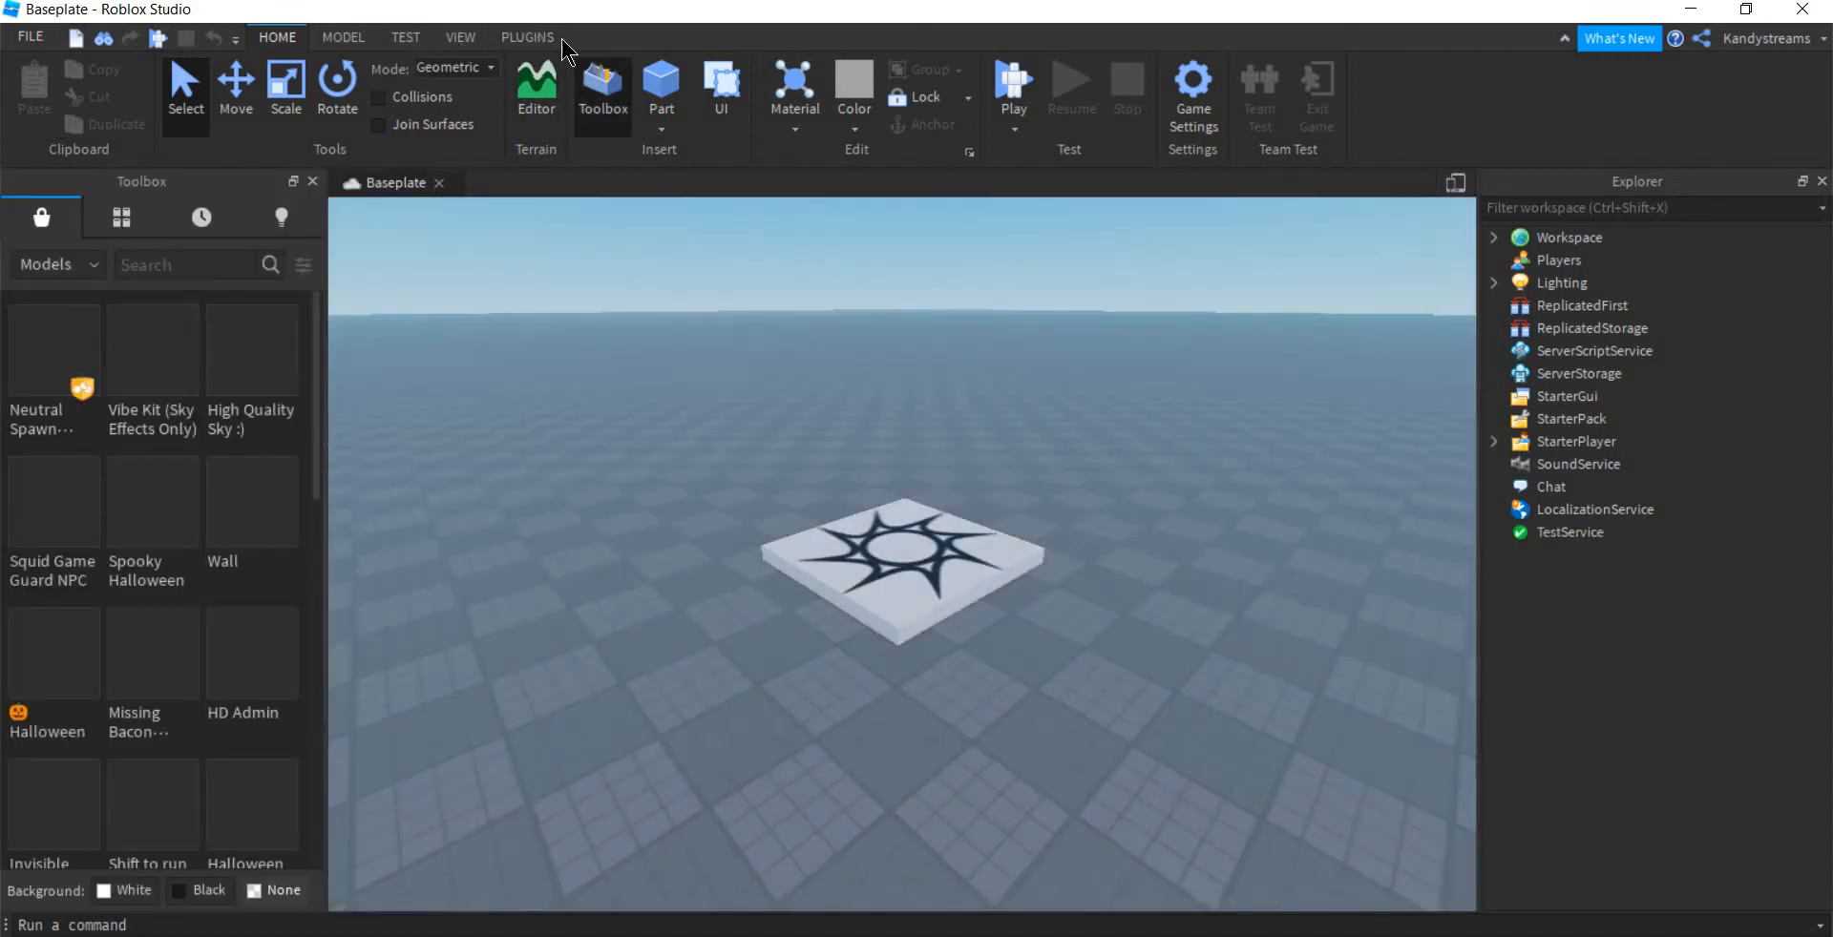
- Open the Load Character plugin
click(546, 39)
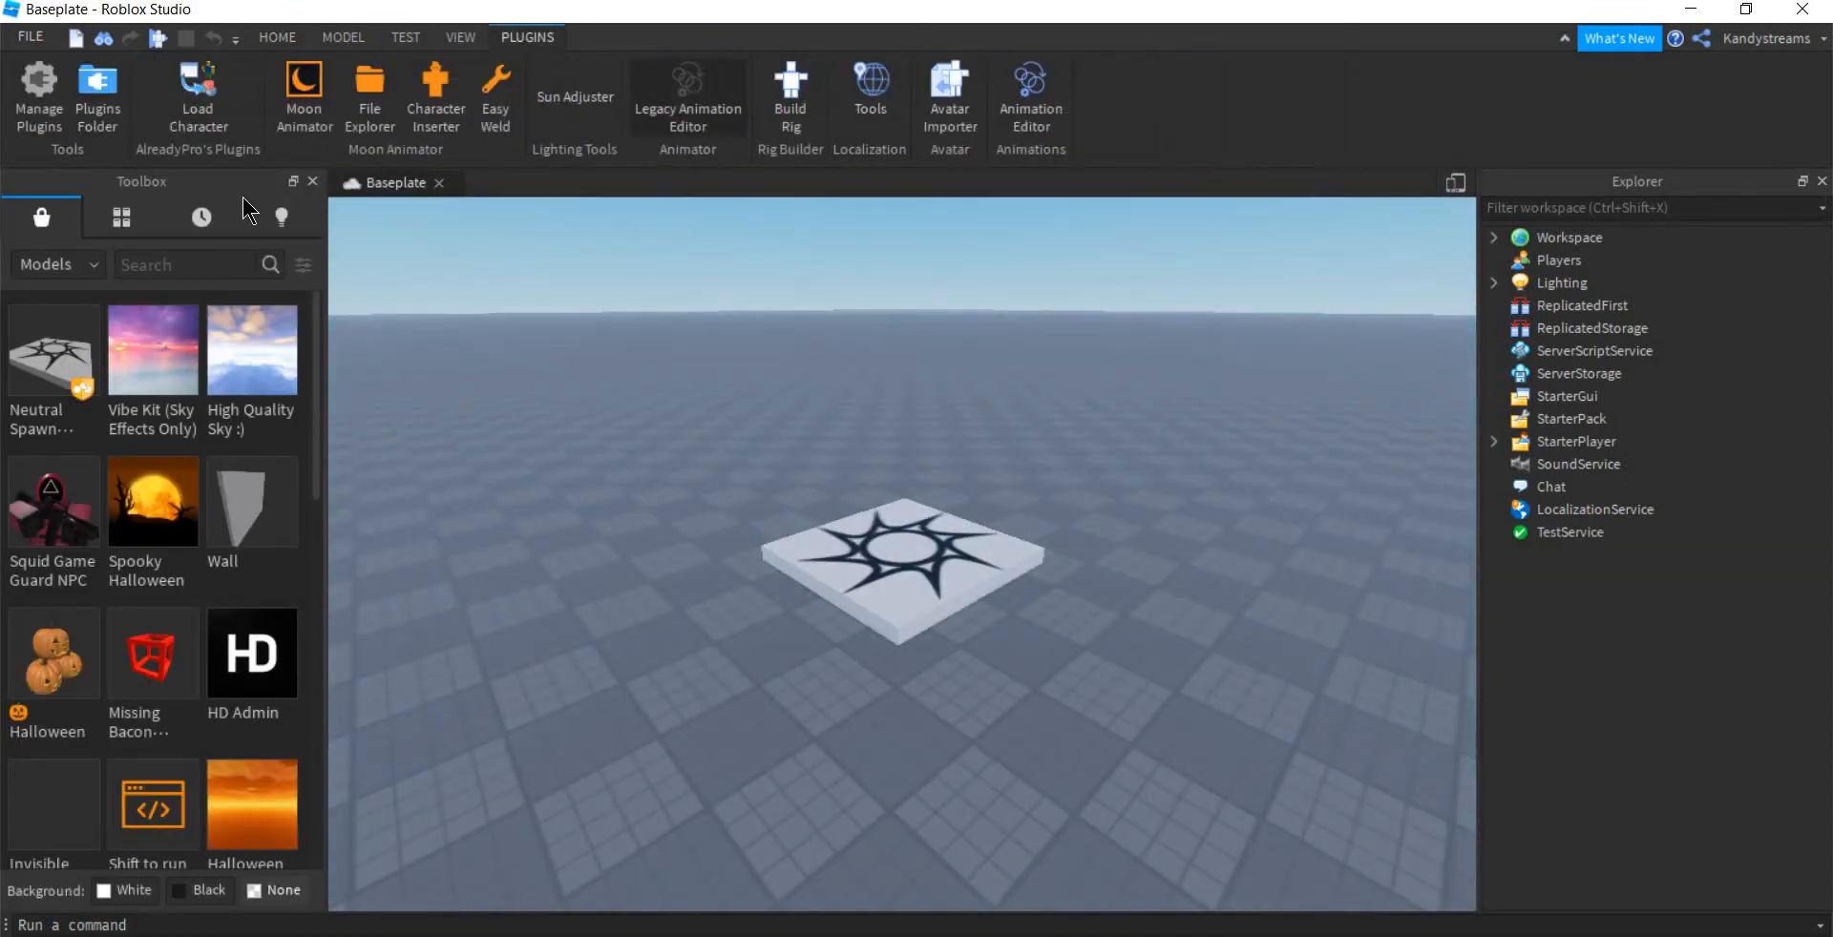
click(208, 100)
- Look at the Plugins category in the Toolbox and return to Models
click(94, 265)
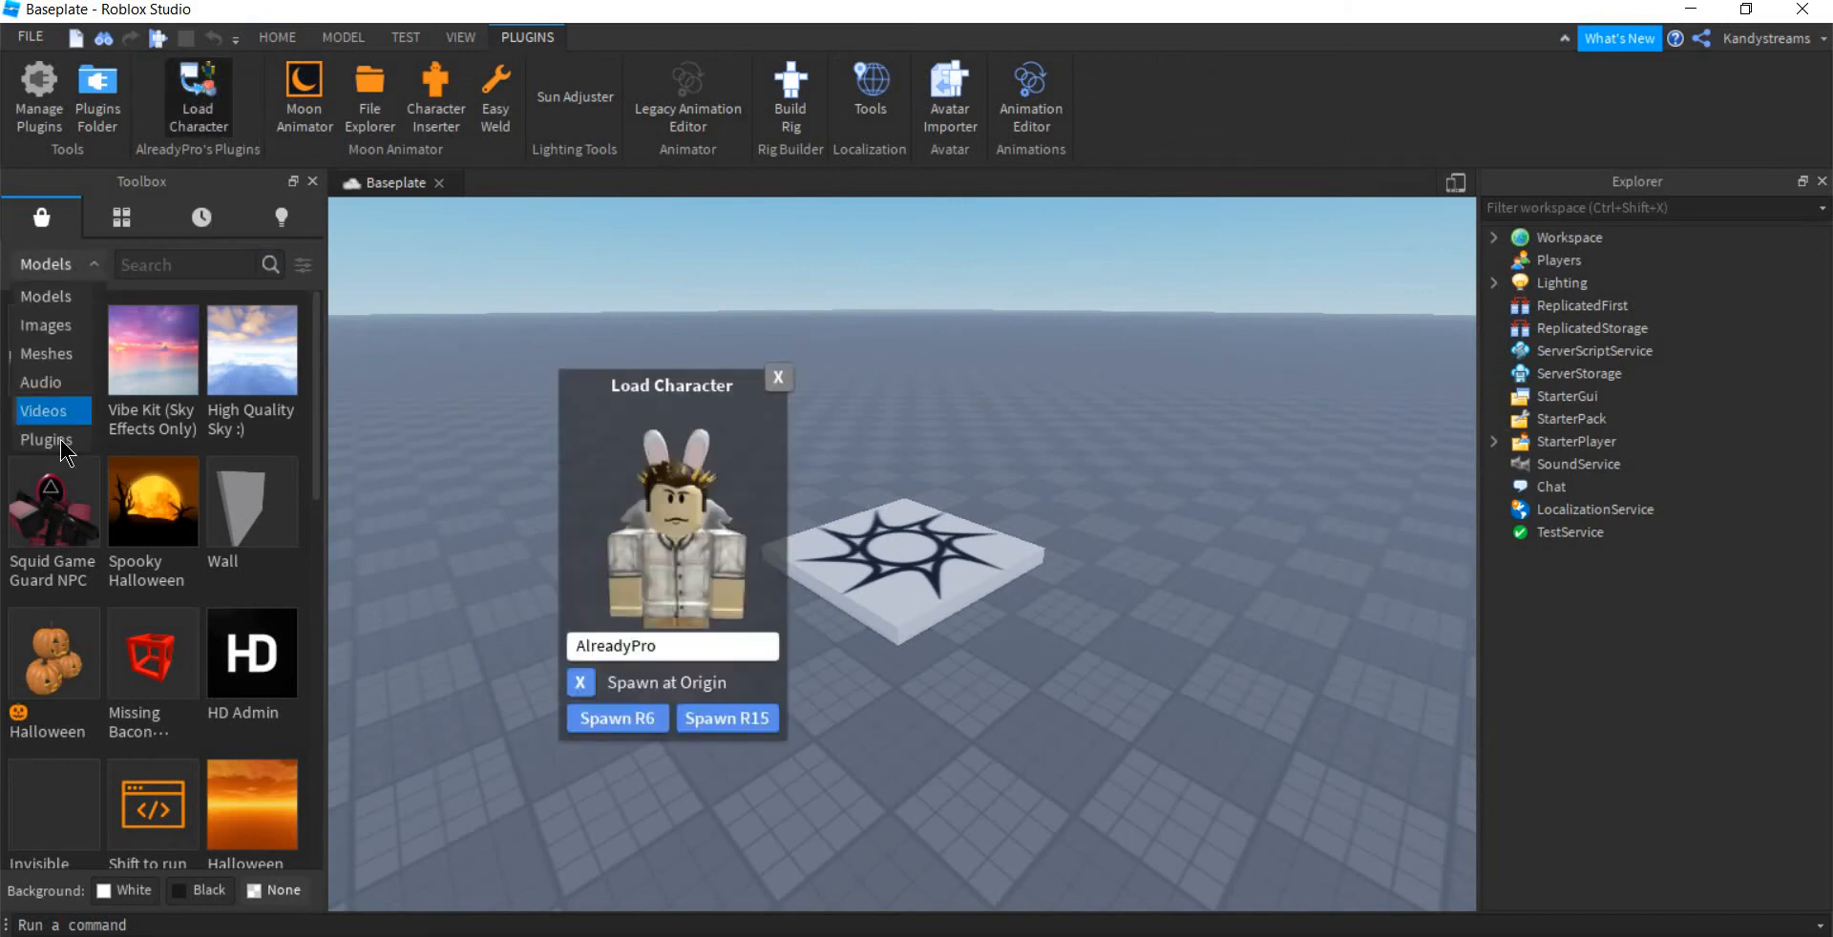
click(60, 440)
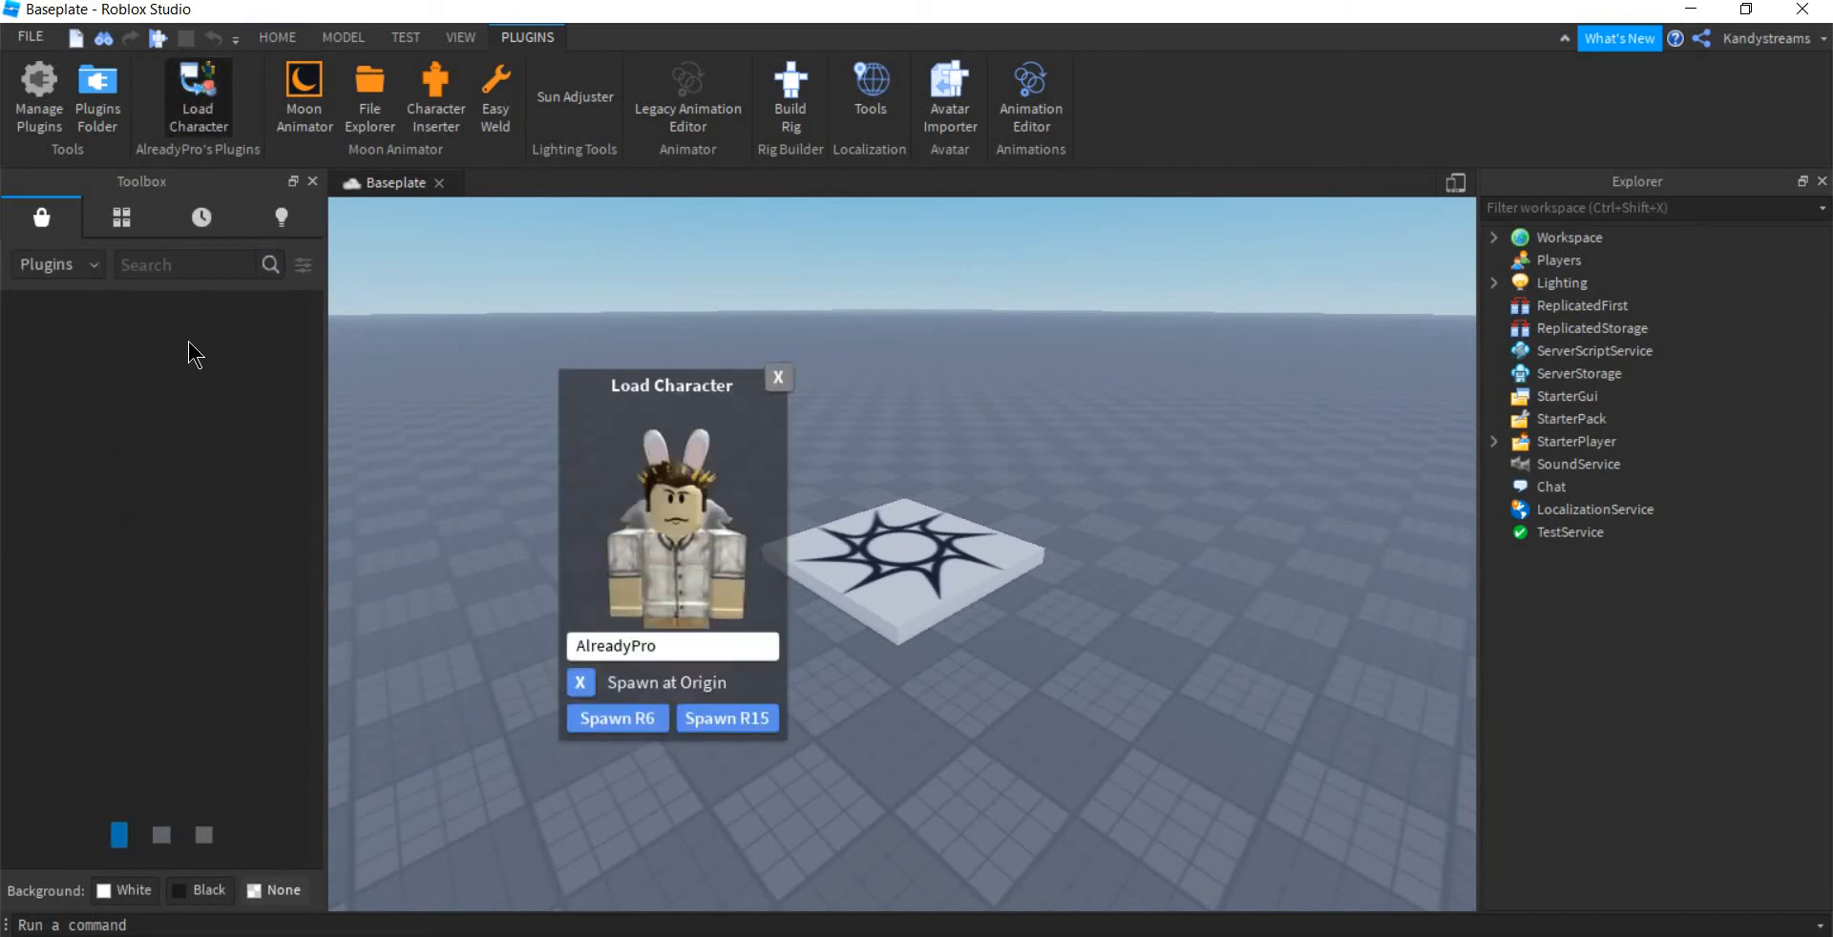
click(57, 264)
click(48, 294)
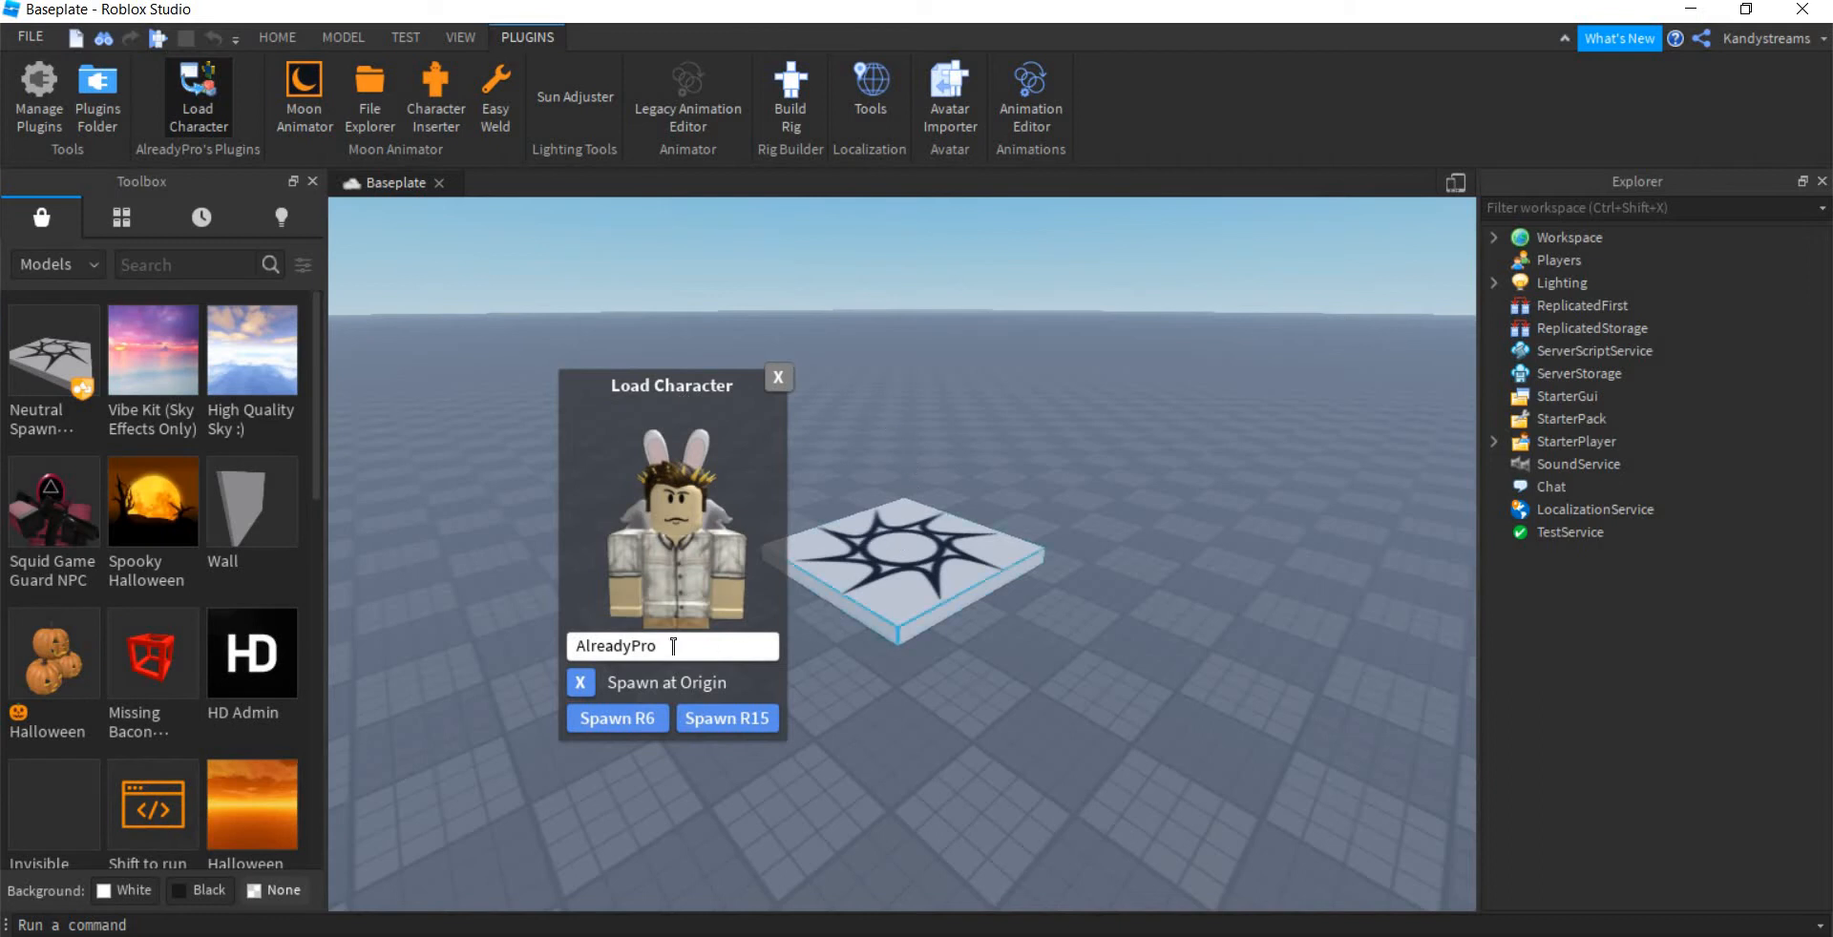
- Enter the account's username in Load Character, spawn its R6 avatar at the origin, and close the plugin window
drag(673, 646, 46, 708)
text(K)
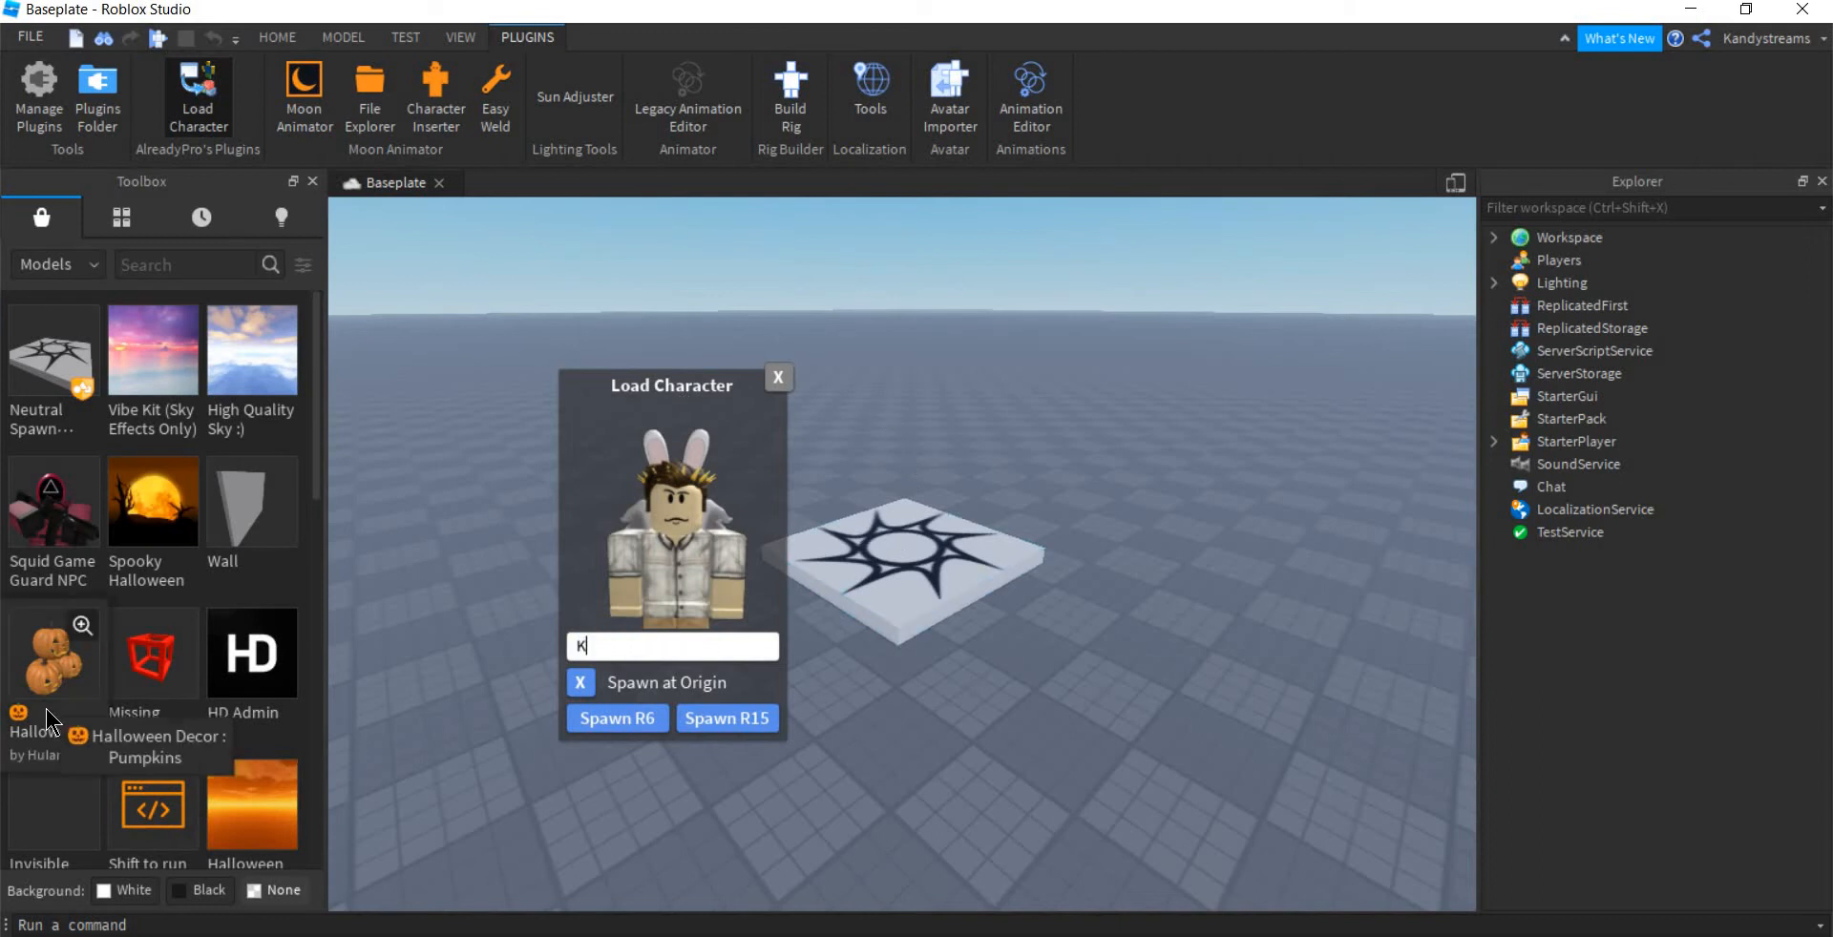
text(andyst)
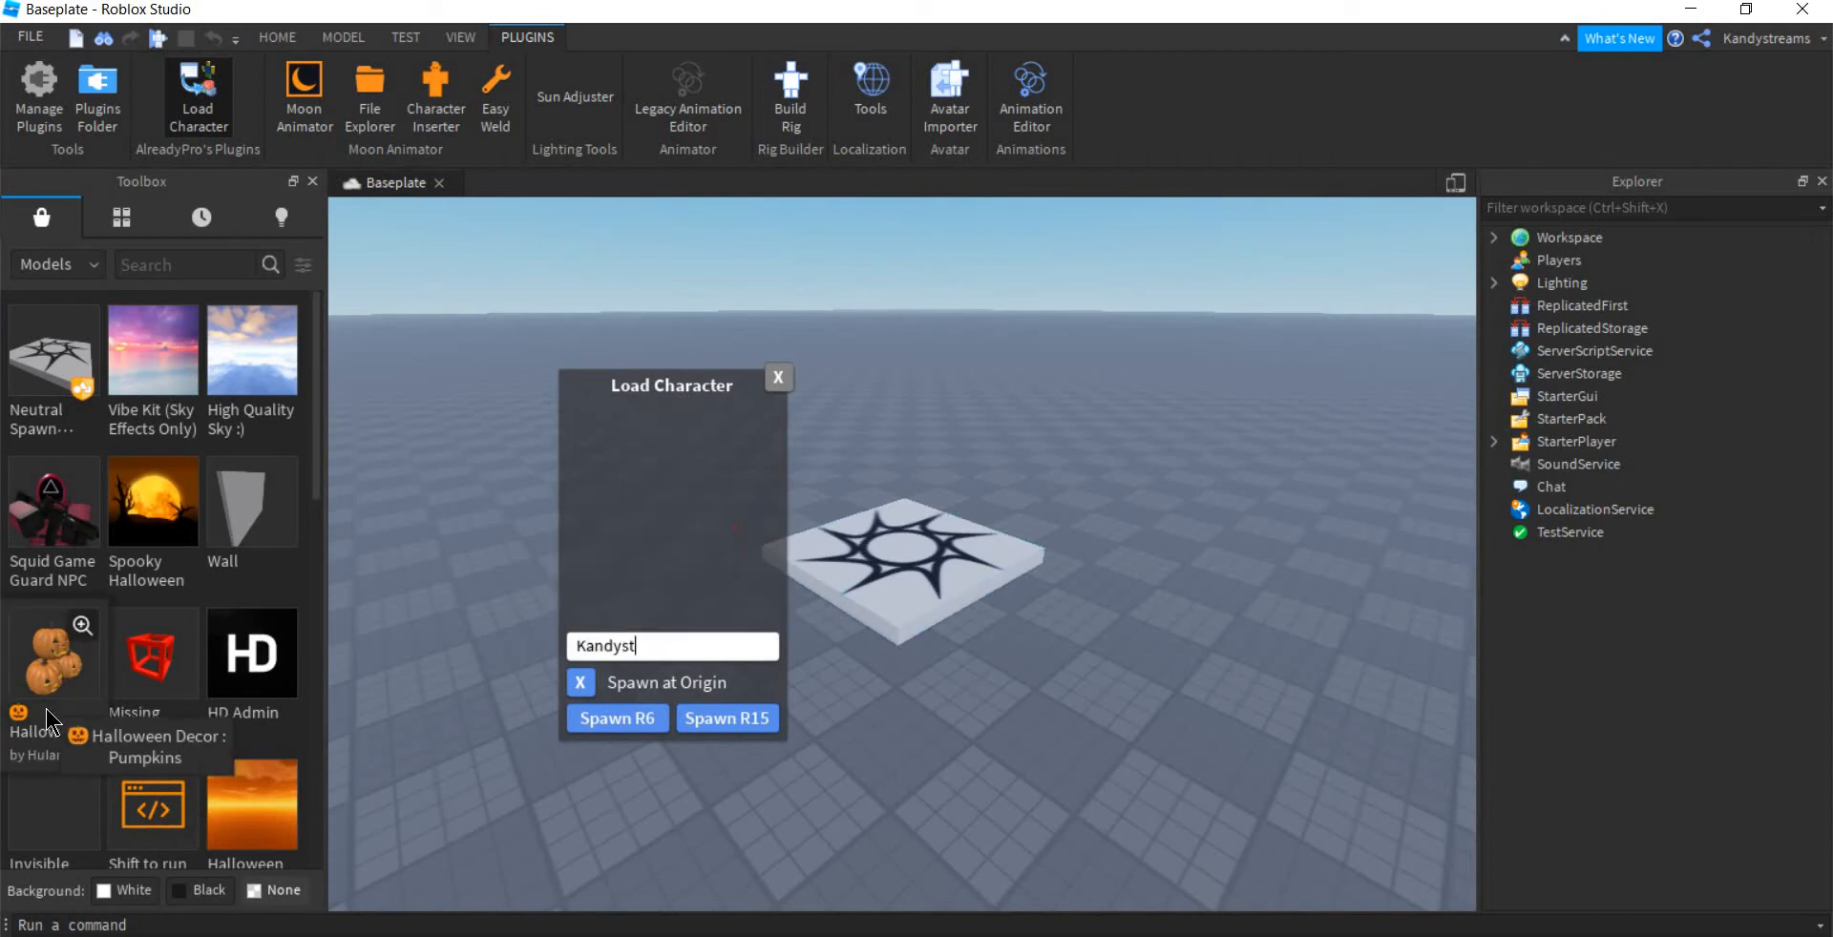
text(reams)
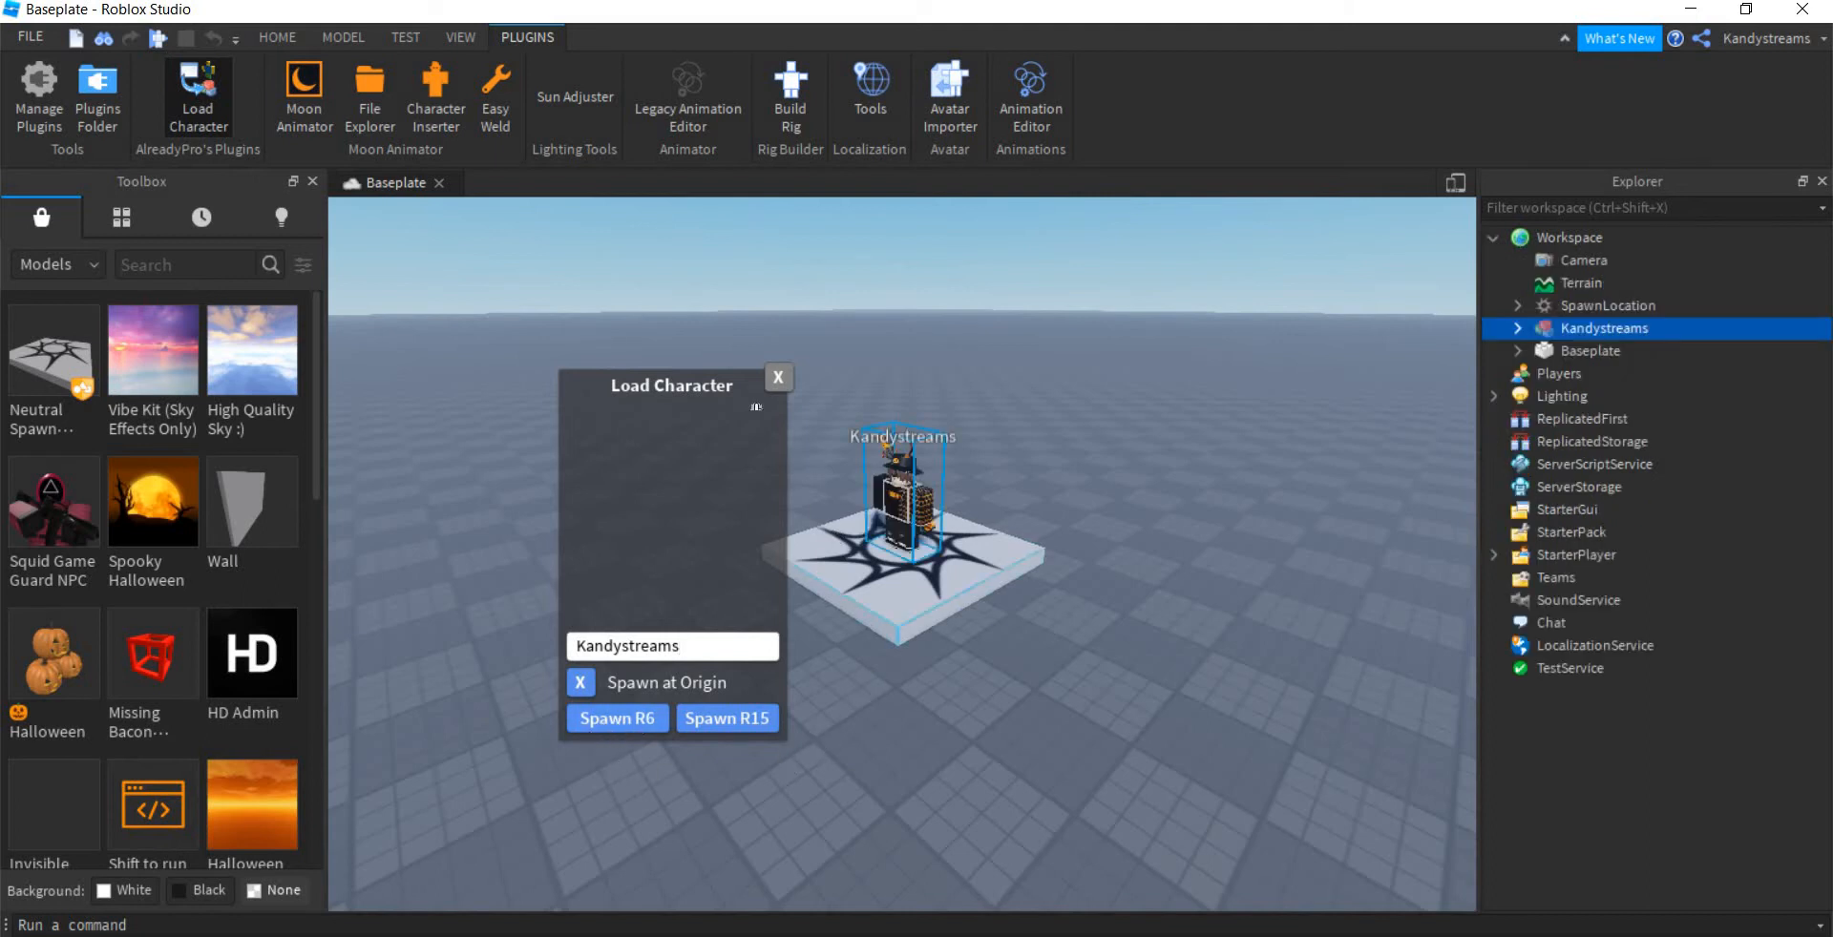
click(778, 378)
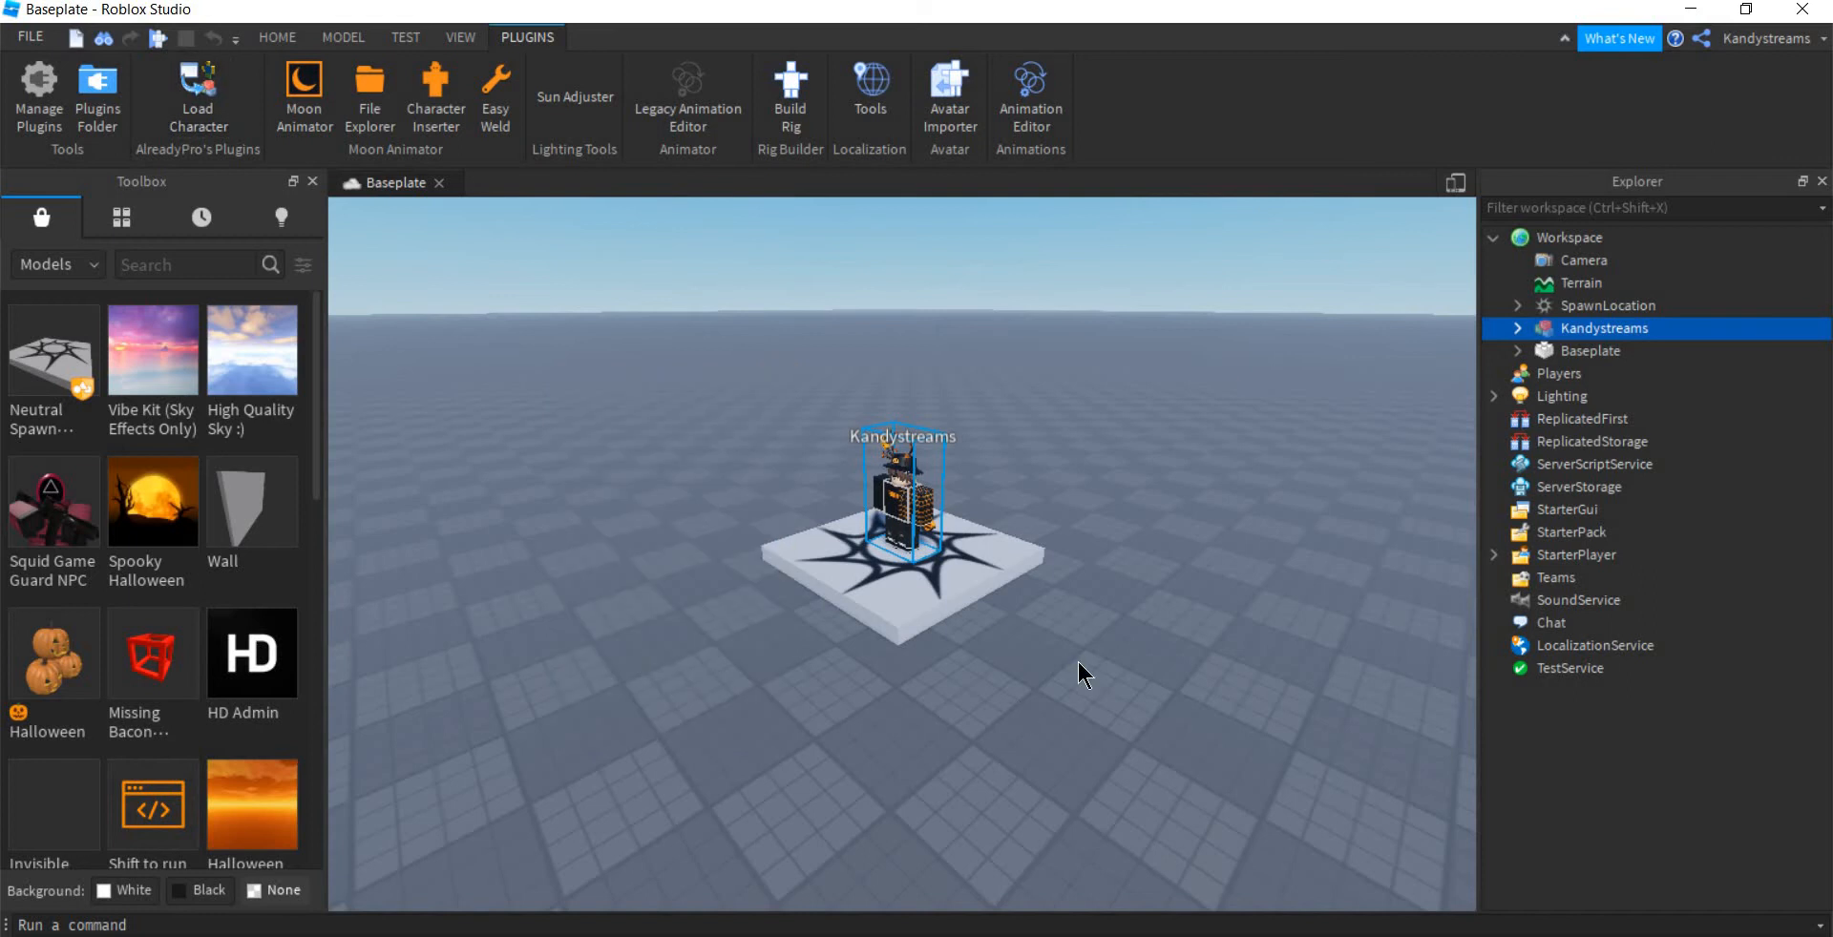
- Examine the spawned character up close from the front
right_drag(1078, 662, 949, 509)
click(949, 510)
scroll(948, 510, up, 3)
scroll(949, 510, up, 4)
scroll(949, 510, down, 3)
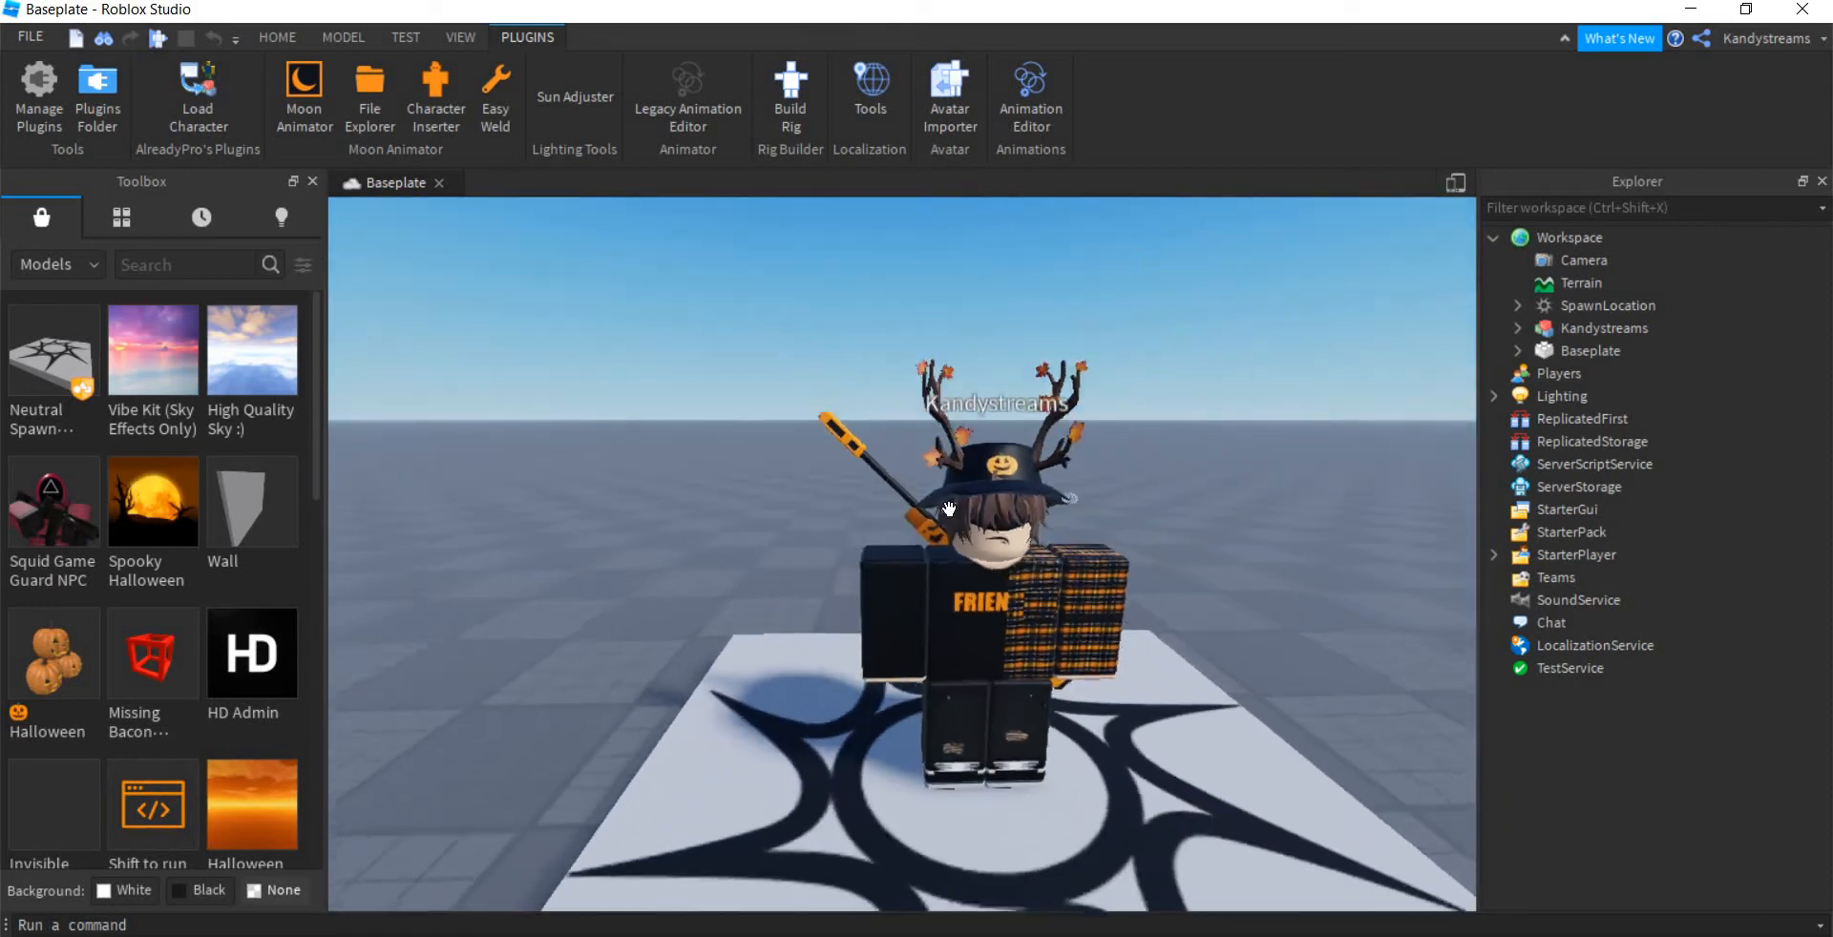
scroll(949, 510, down, 1)
scroll(948, 509, up, 2)
scroll(948, 509, down, 2)
scroll(926, 534, up, 1)
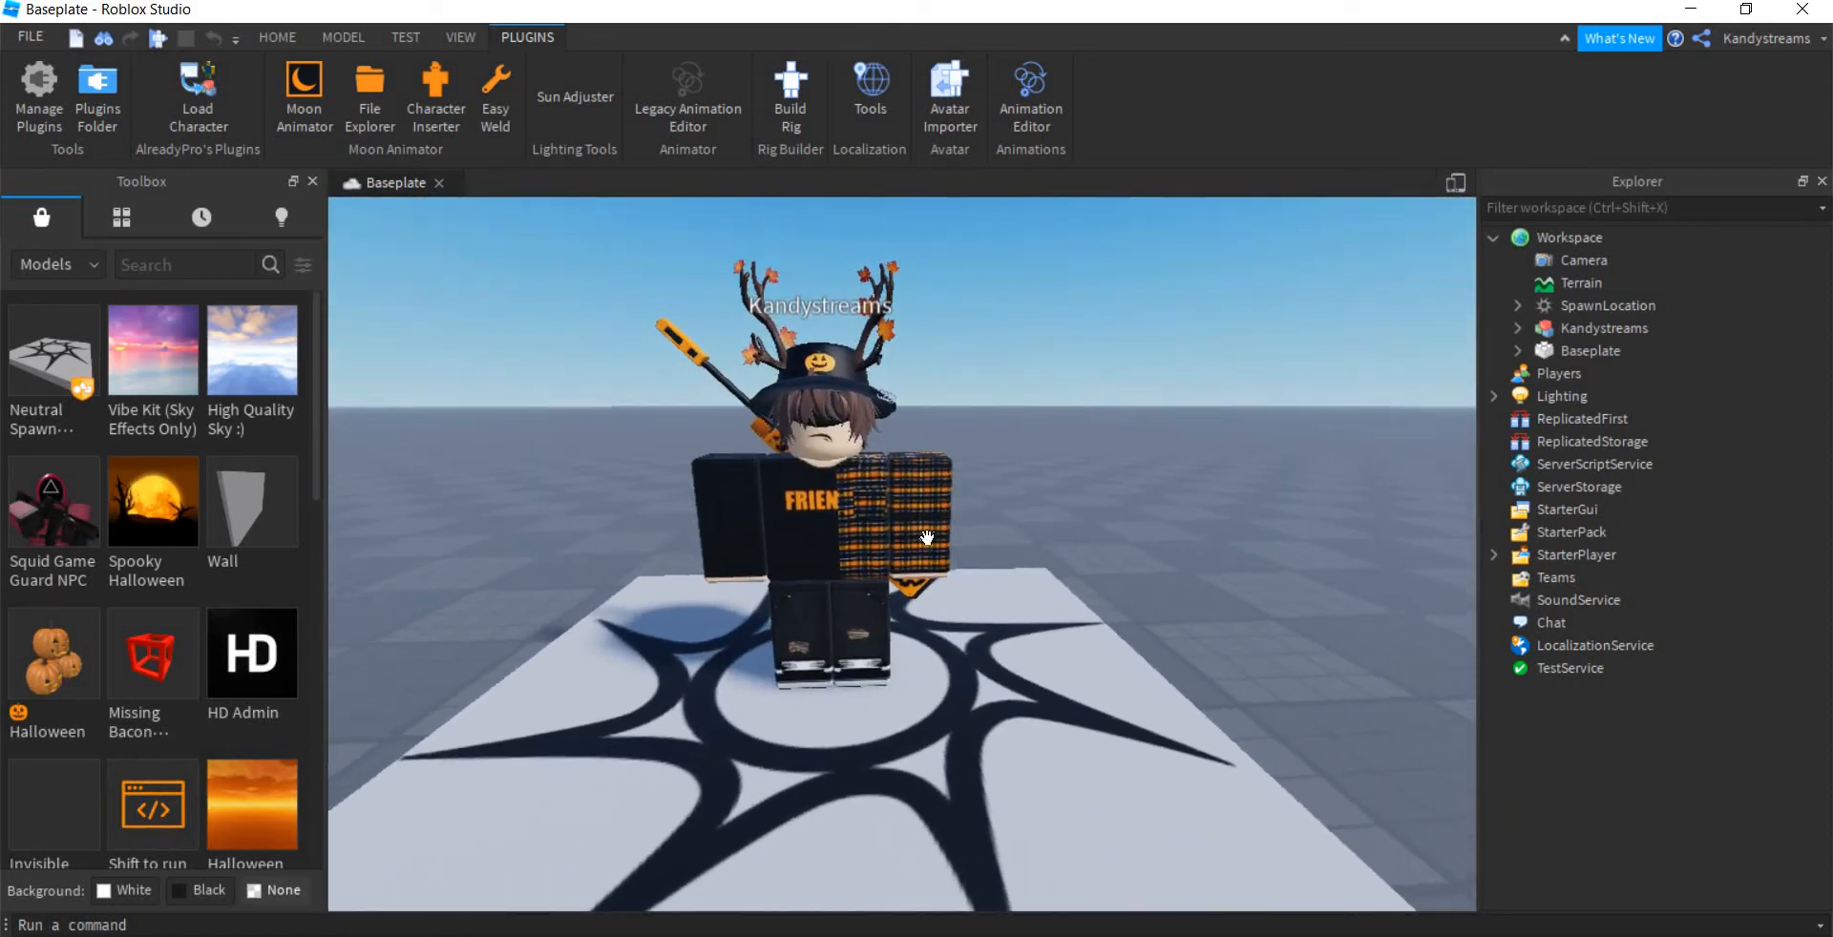
scroll(926, 535, up, 1)
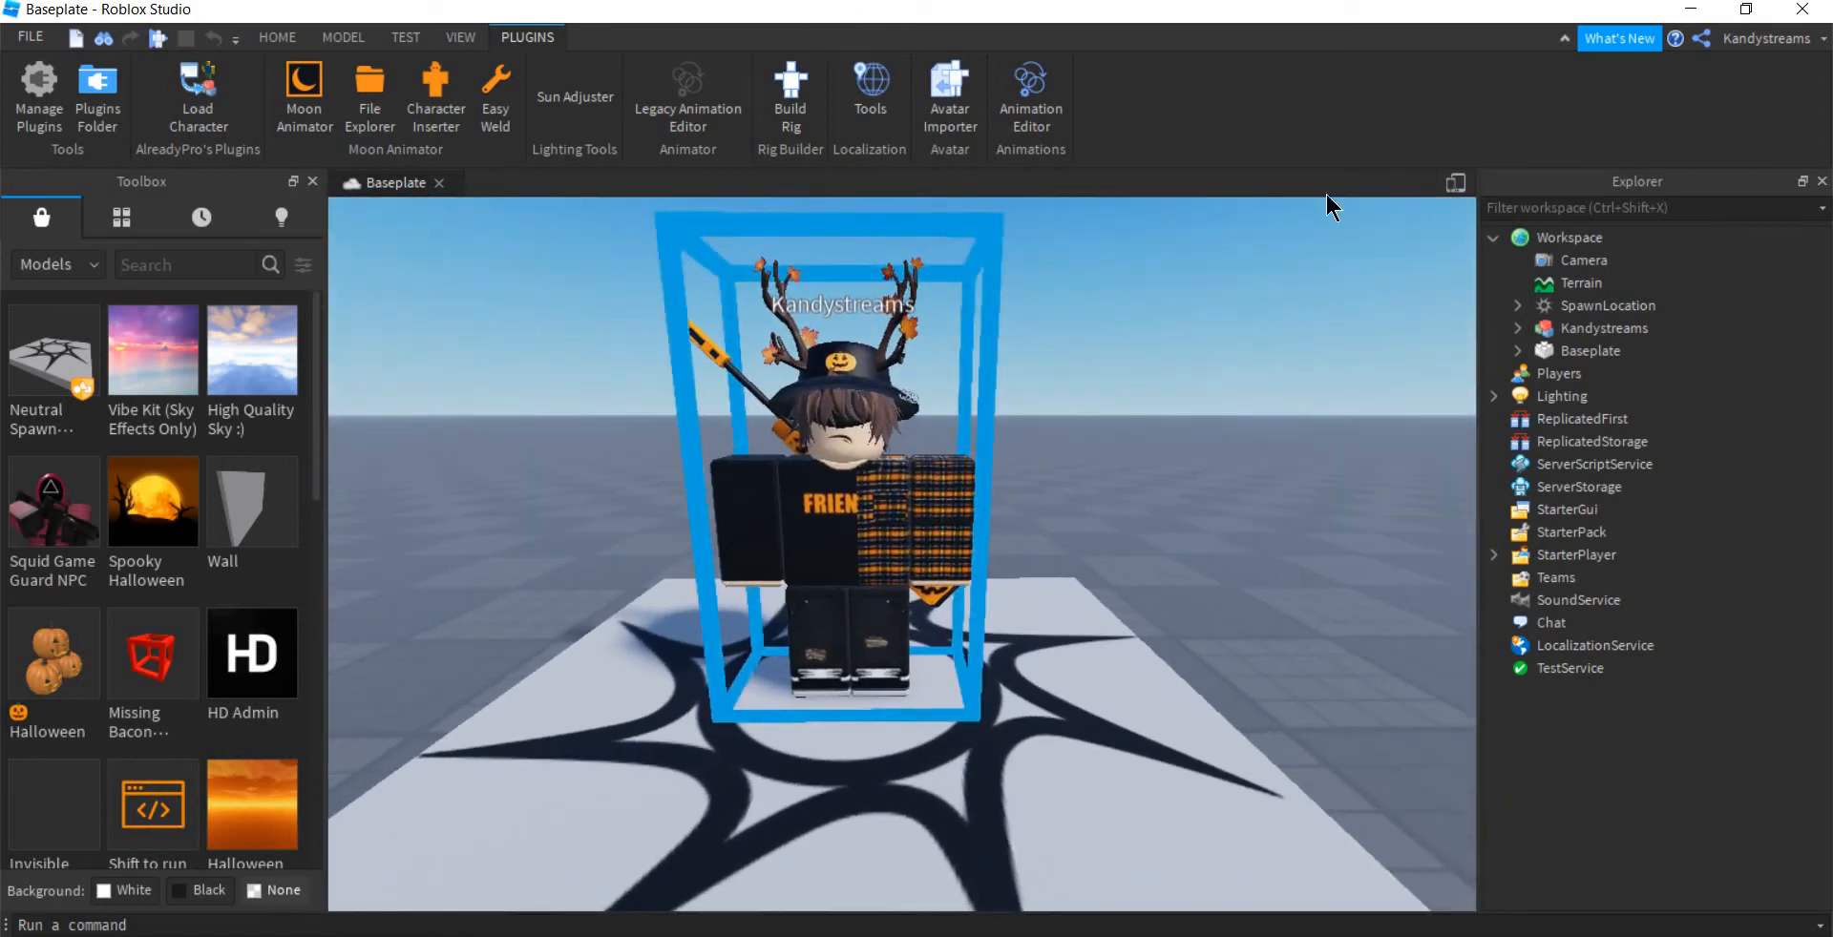
- Select the character's six accessories, from Brown Messy Popular Boy Hair to Snake Eyes, and start exporting the selection
click(1611, 329)
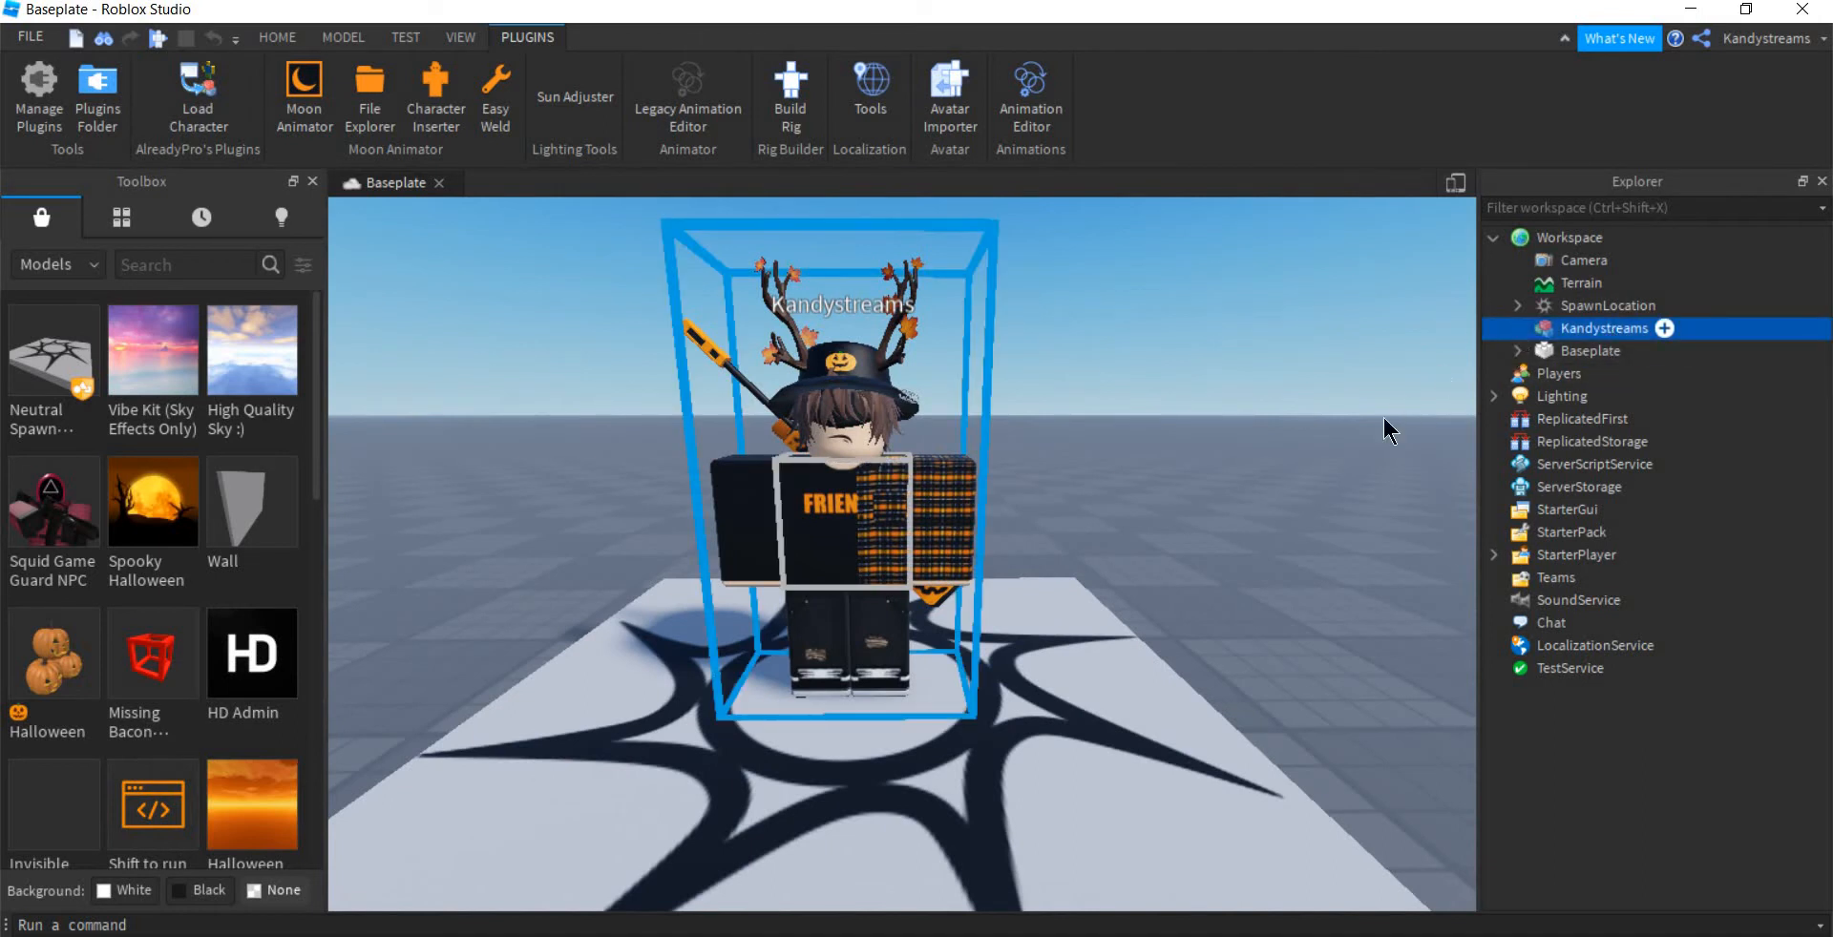
click(1517, 327)
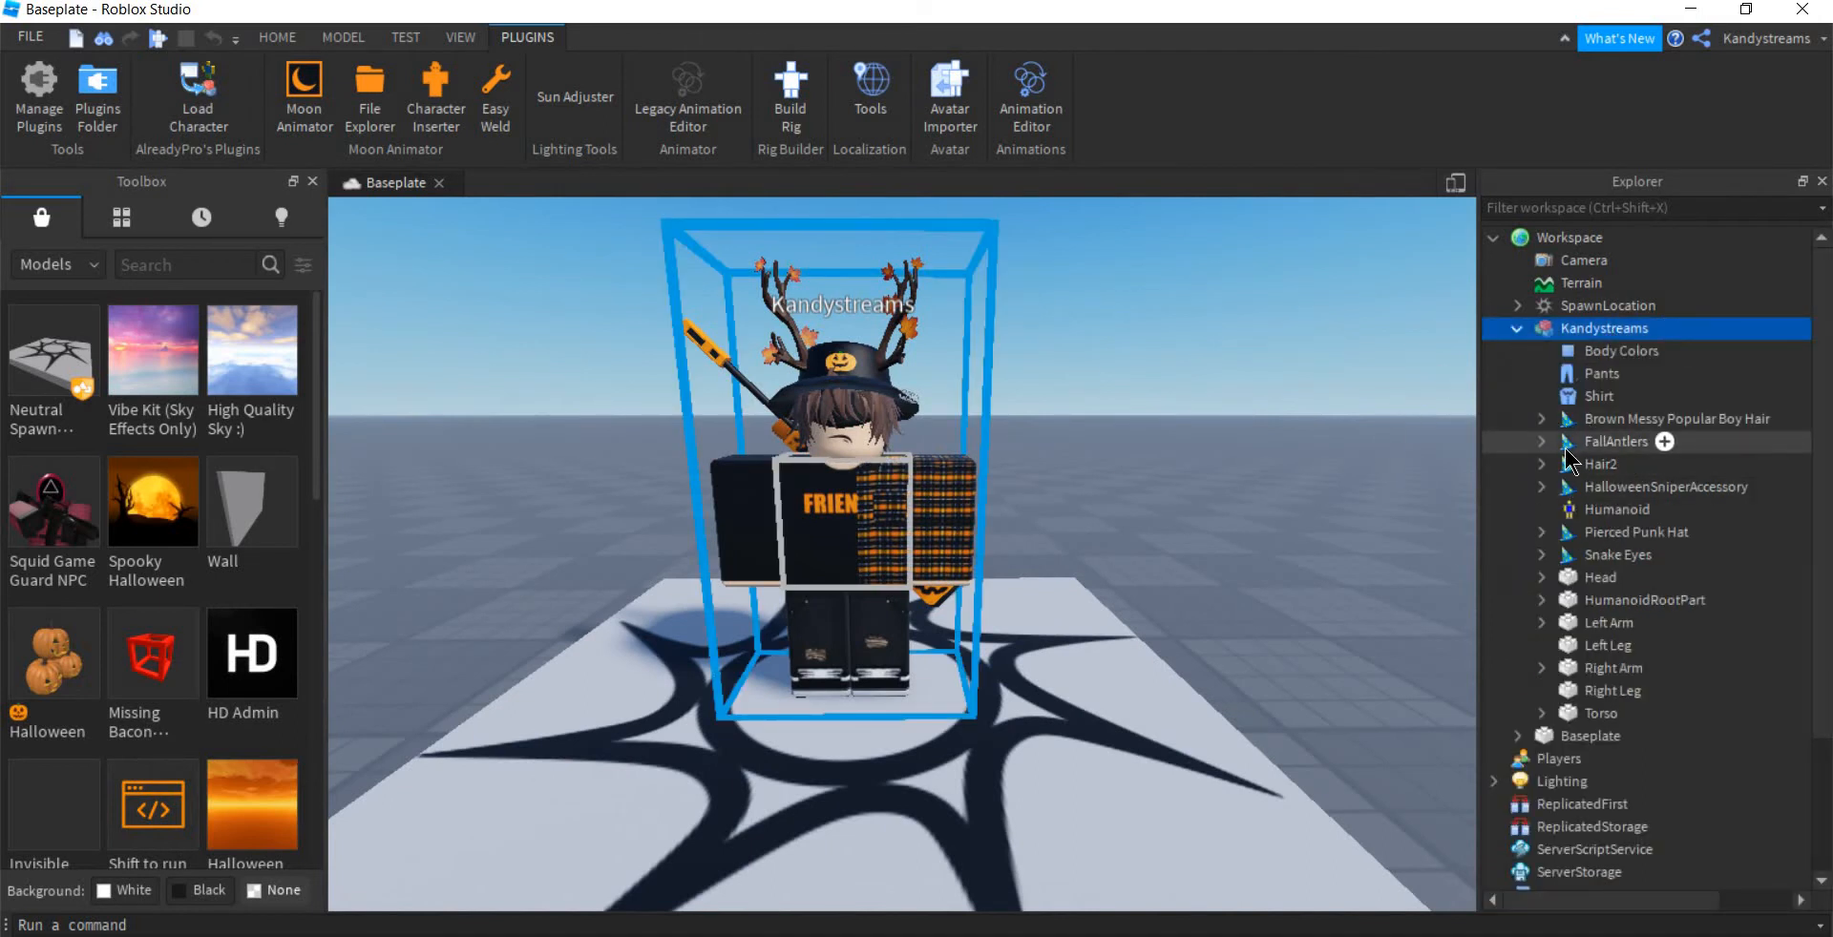
click(1573, 555)
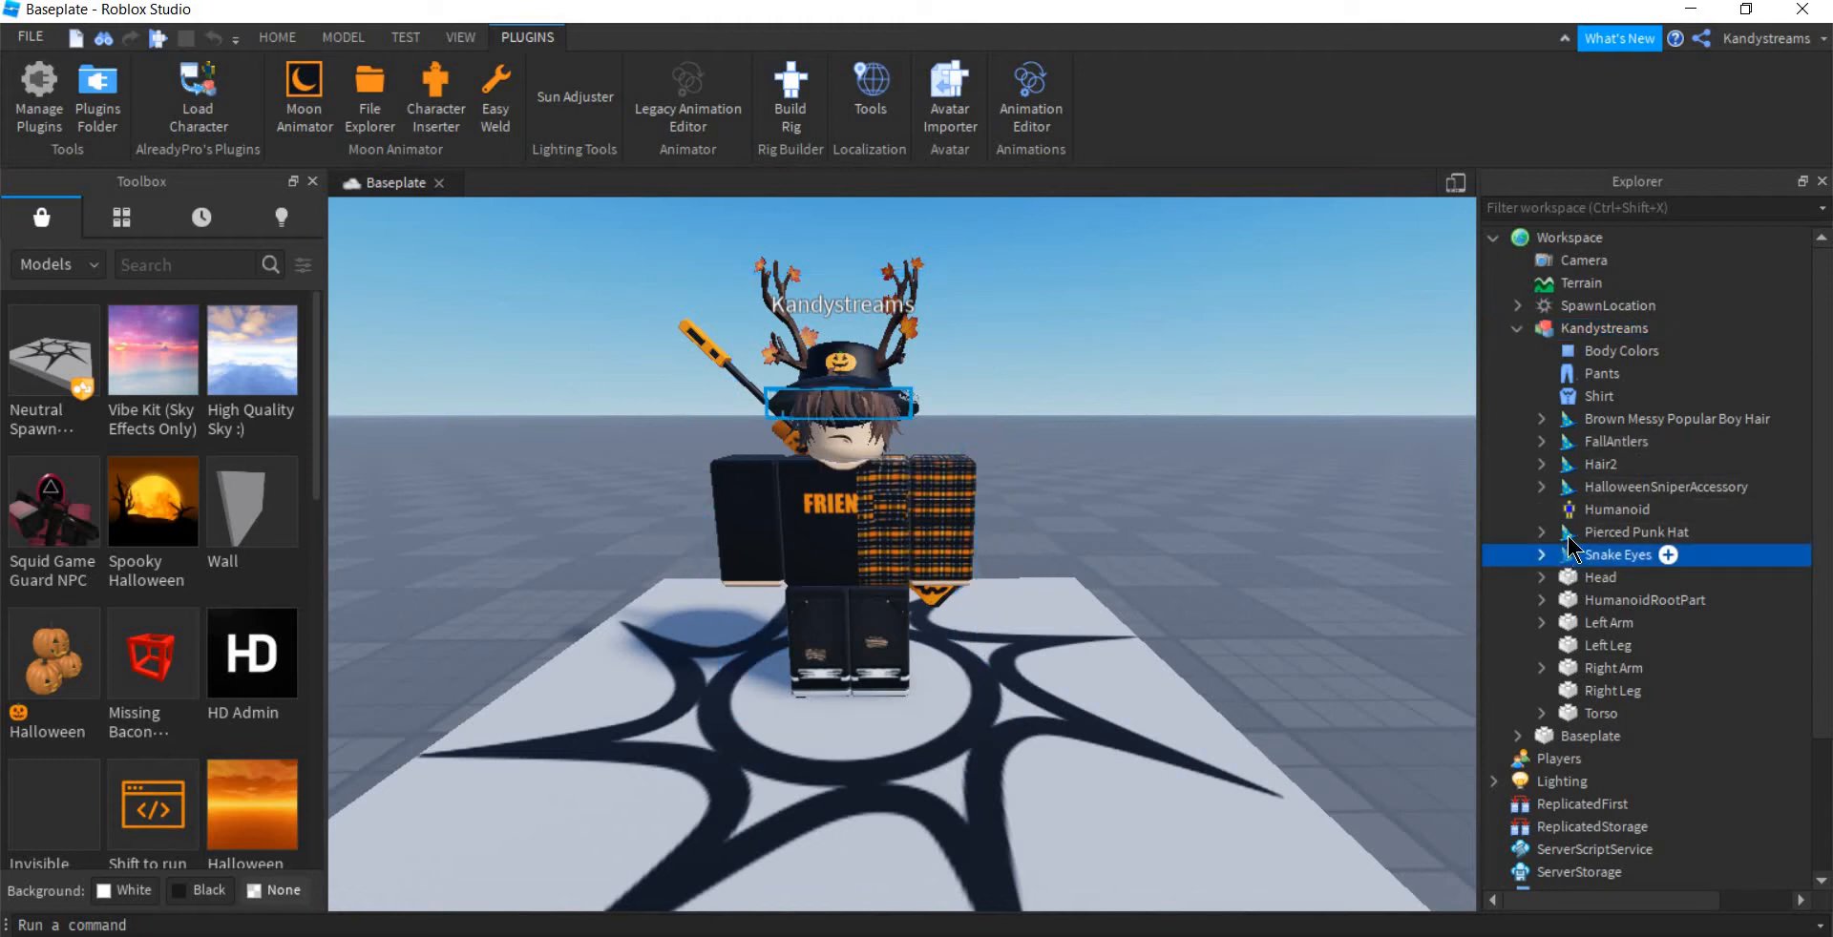
ctrl+click(1568, 534)
ctrl+click(1579, 487)
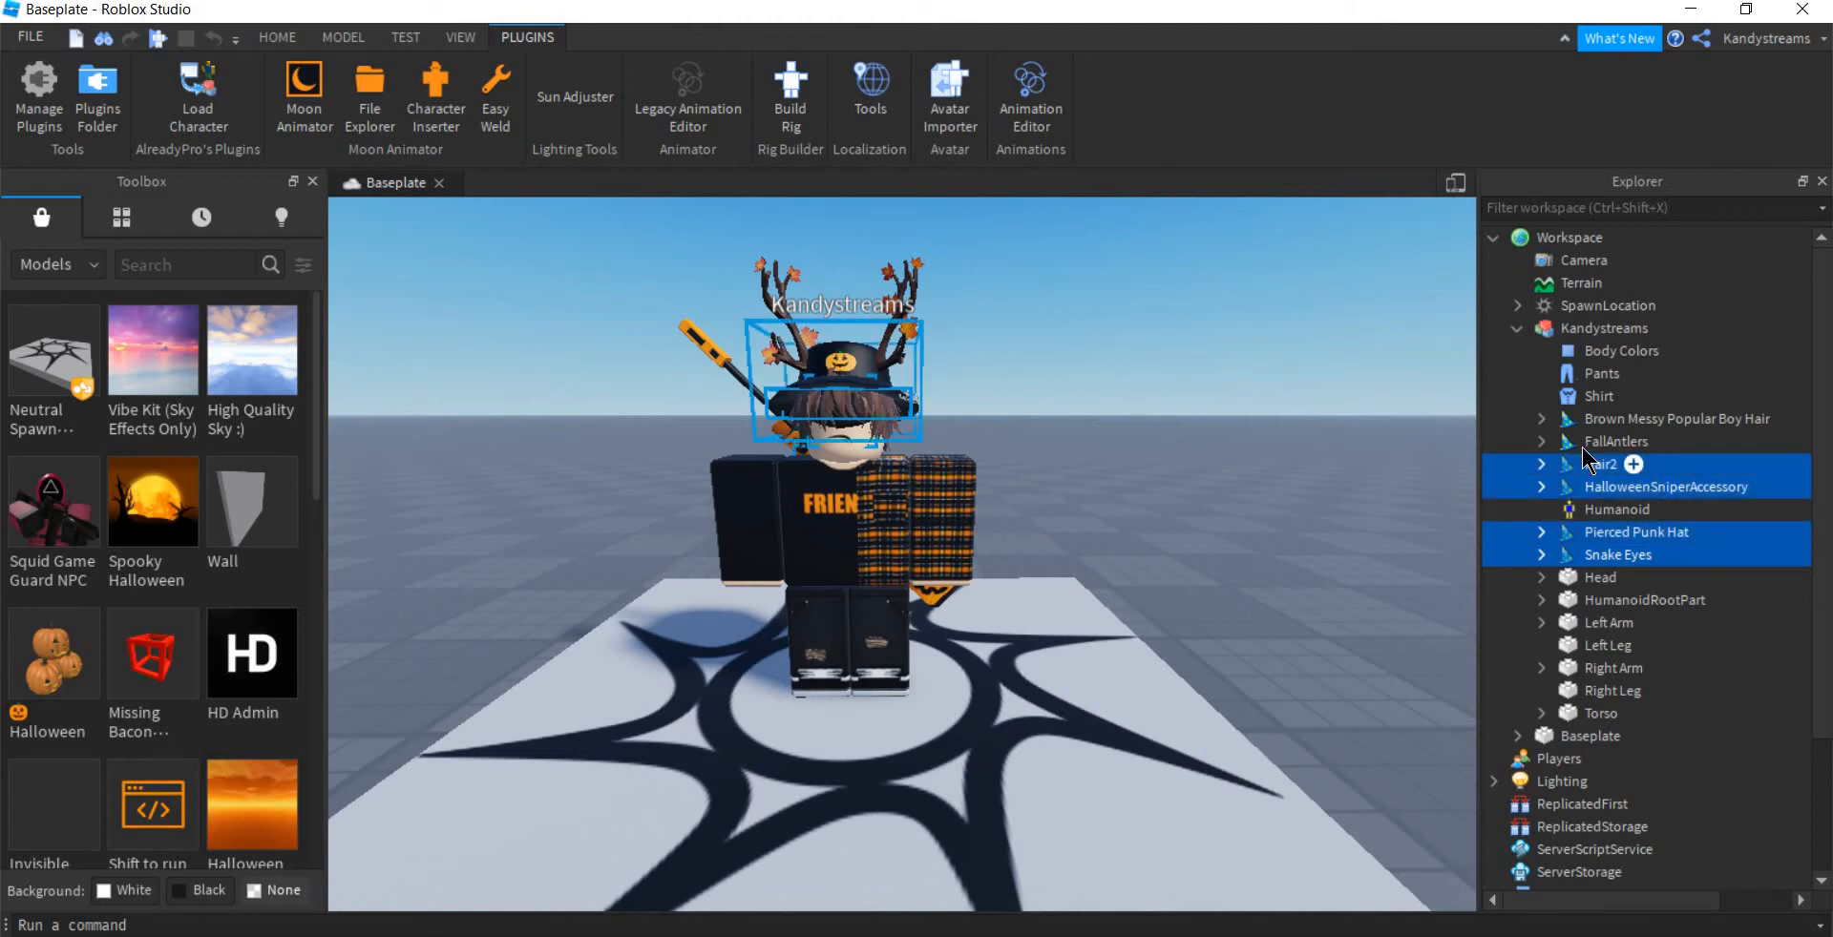
ctrl+click(1586, 463)
ctrl+click(1599, 441)
ctrl+click(1619, 425)
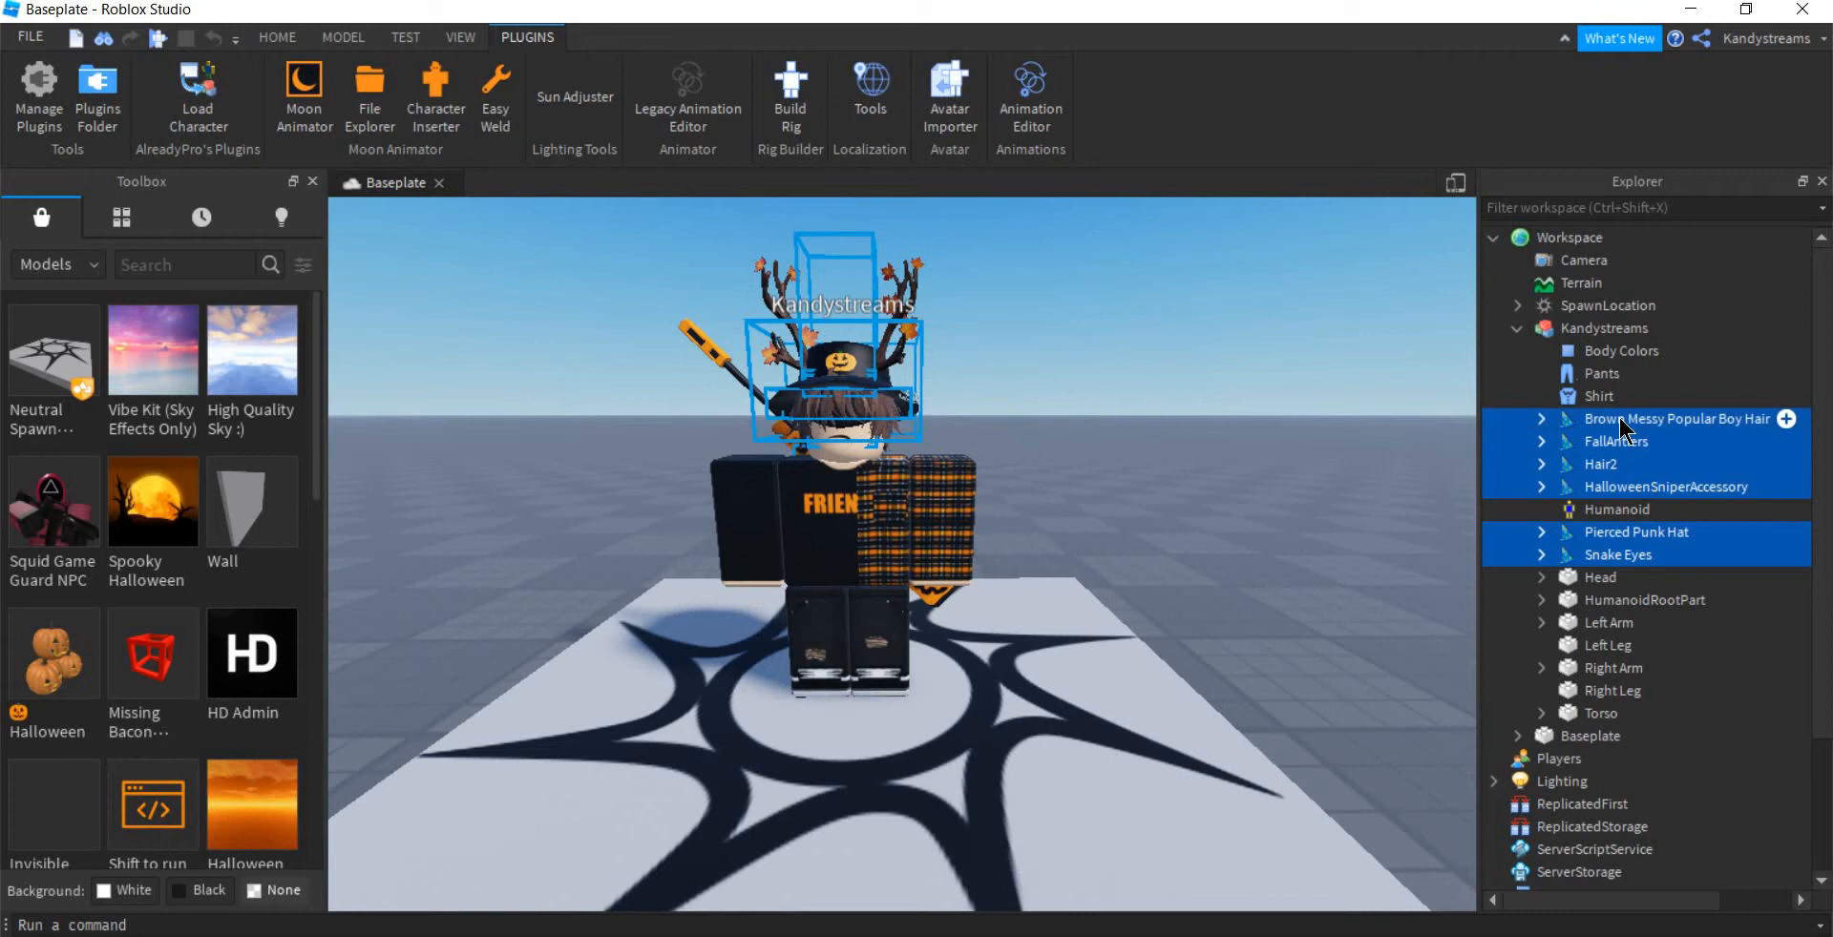
right_click(1665, 450)
click(1625, 631)
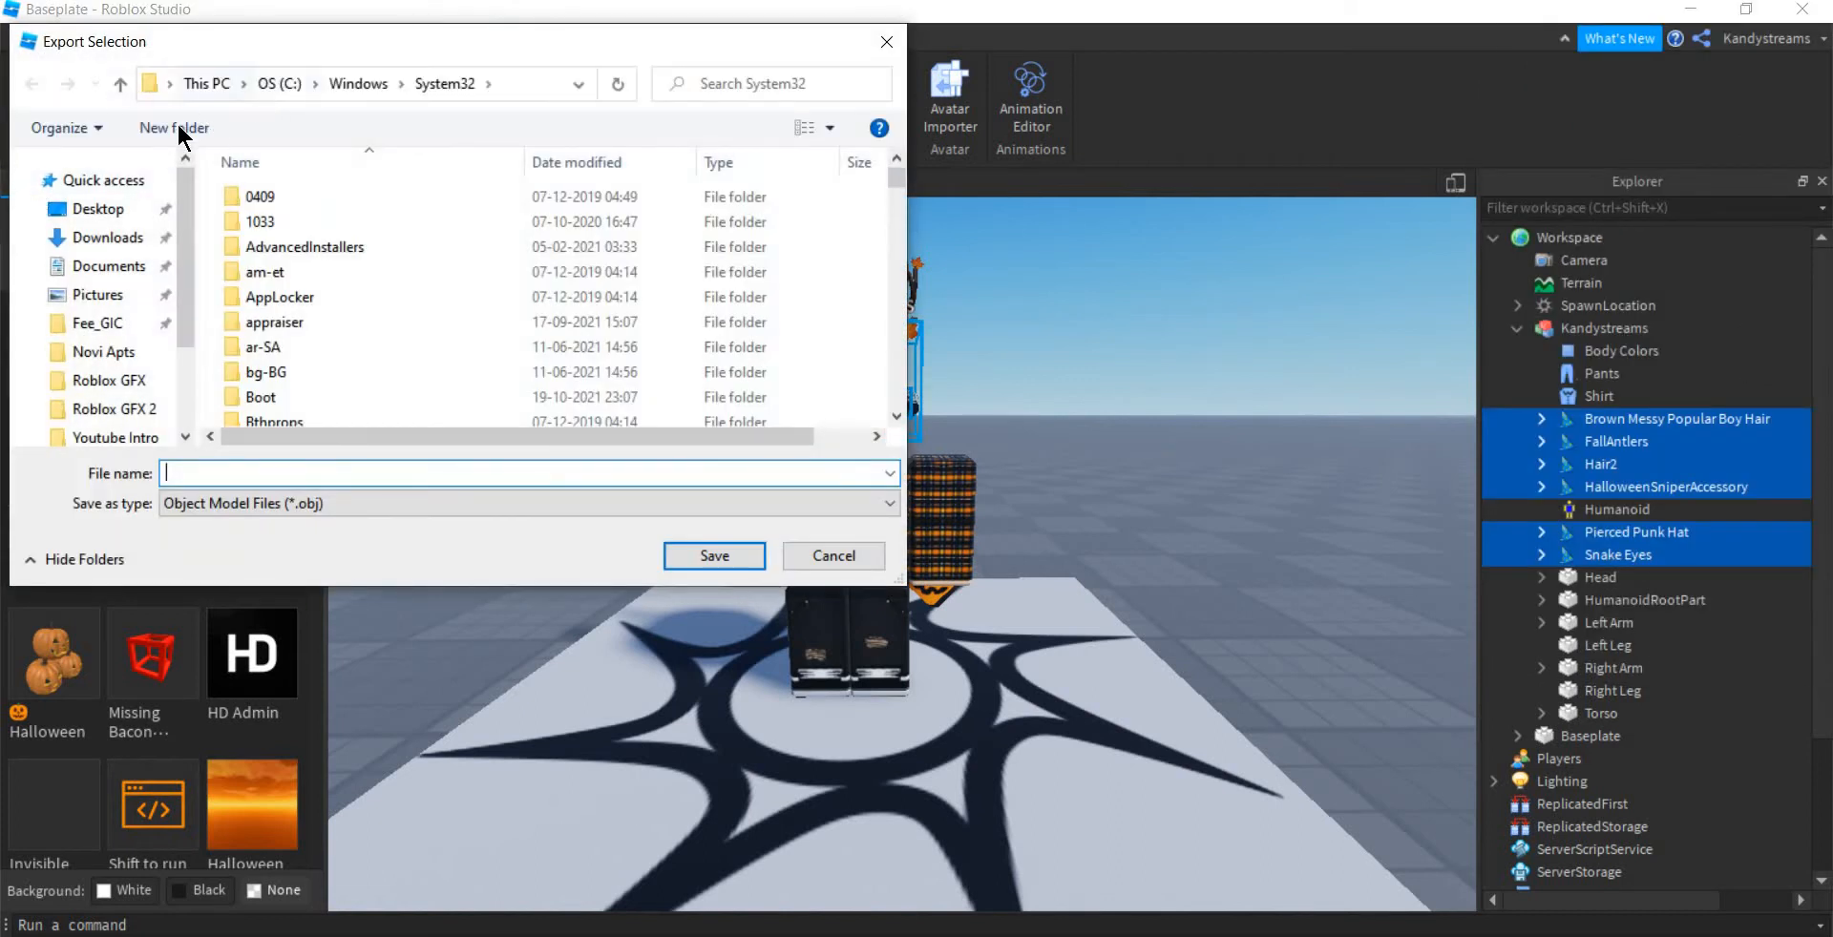
- Save the exported accessories as the OBJ file Accesories in the Roblox GFX 2 folder and clear the selection
click(181, 128)
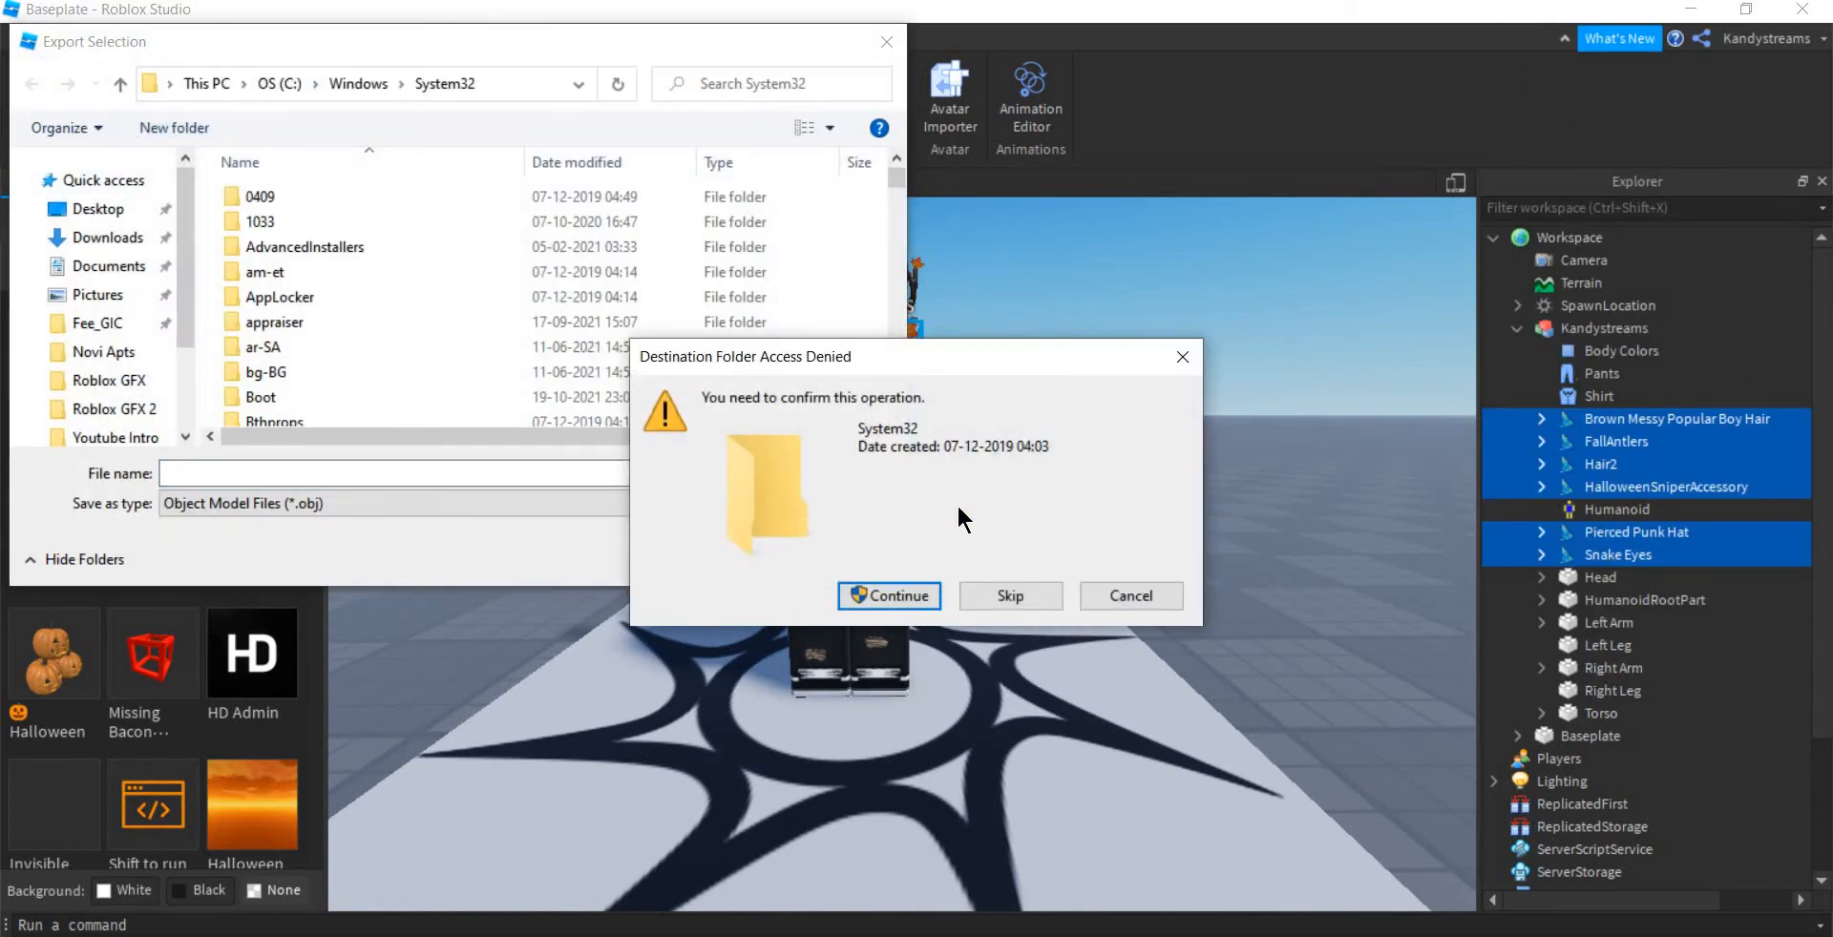
click(1184, 359)
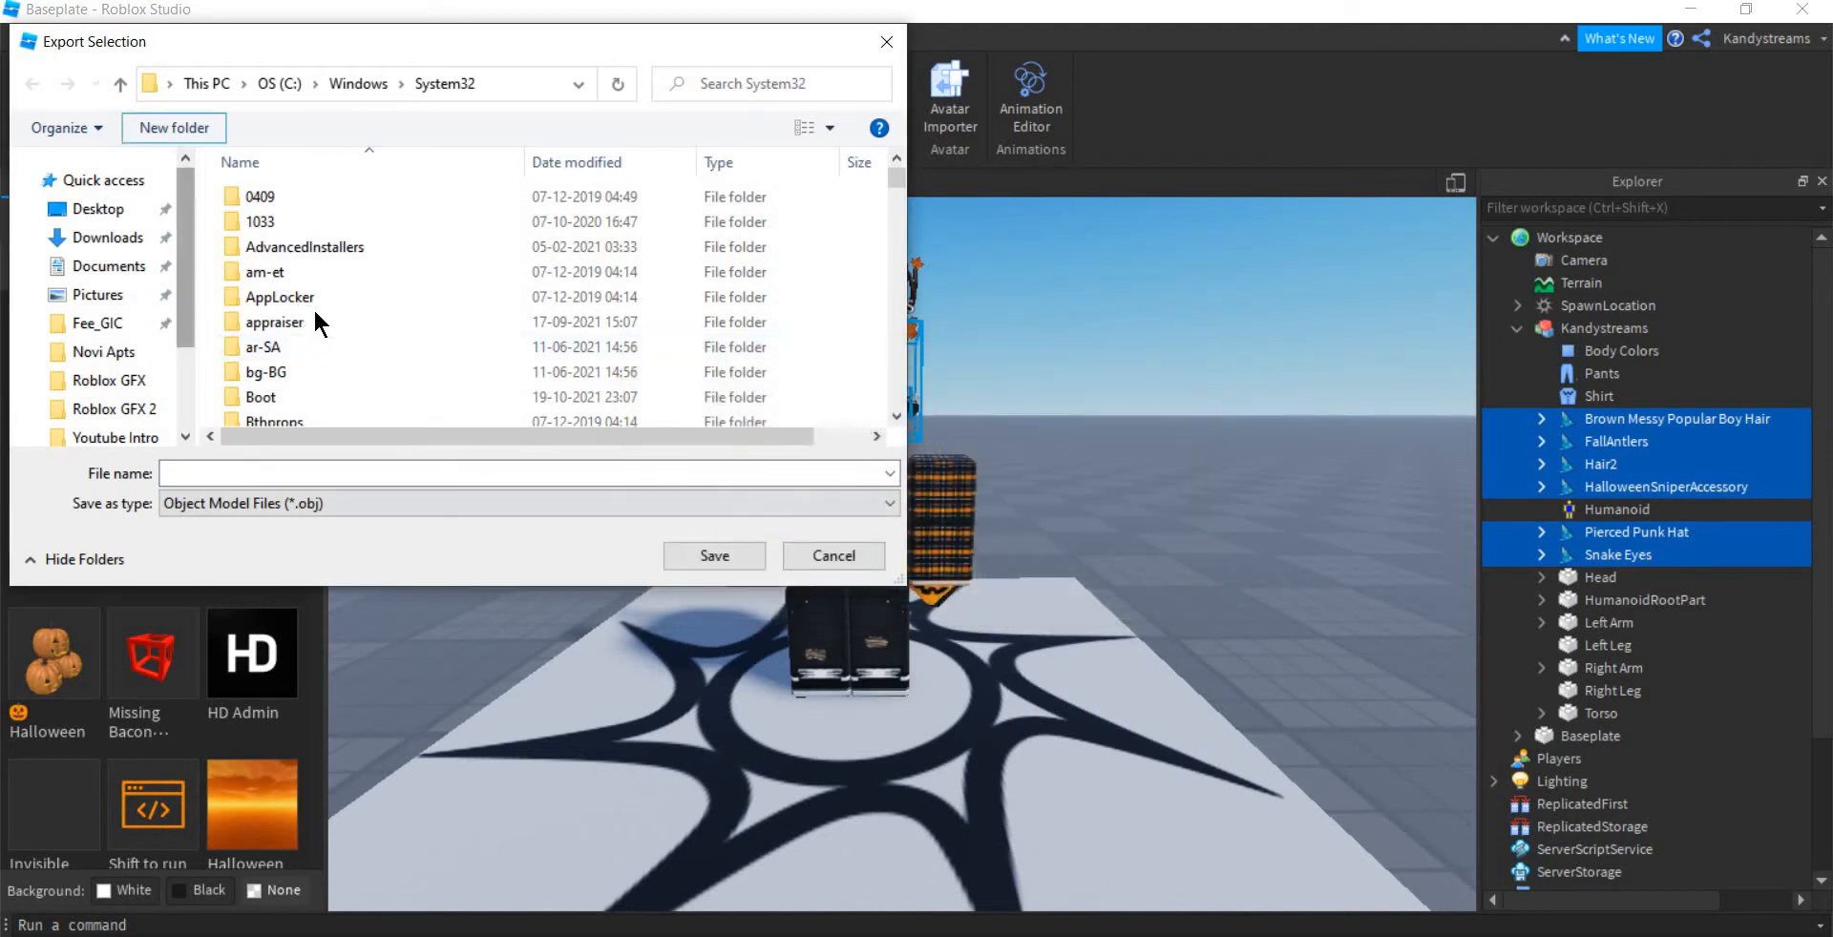
scroll(313, 307, down, 4)
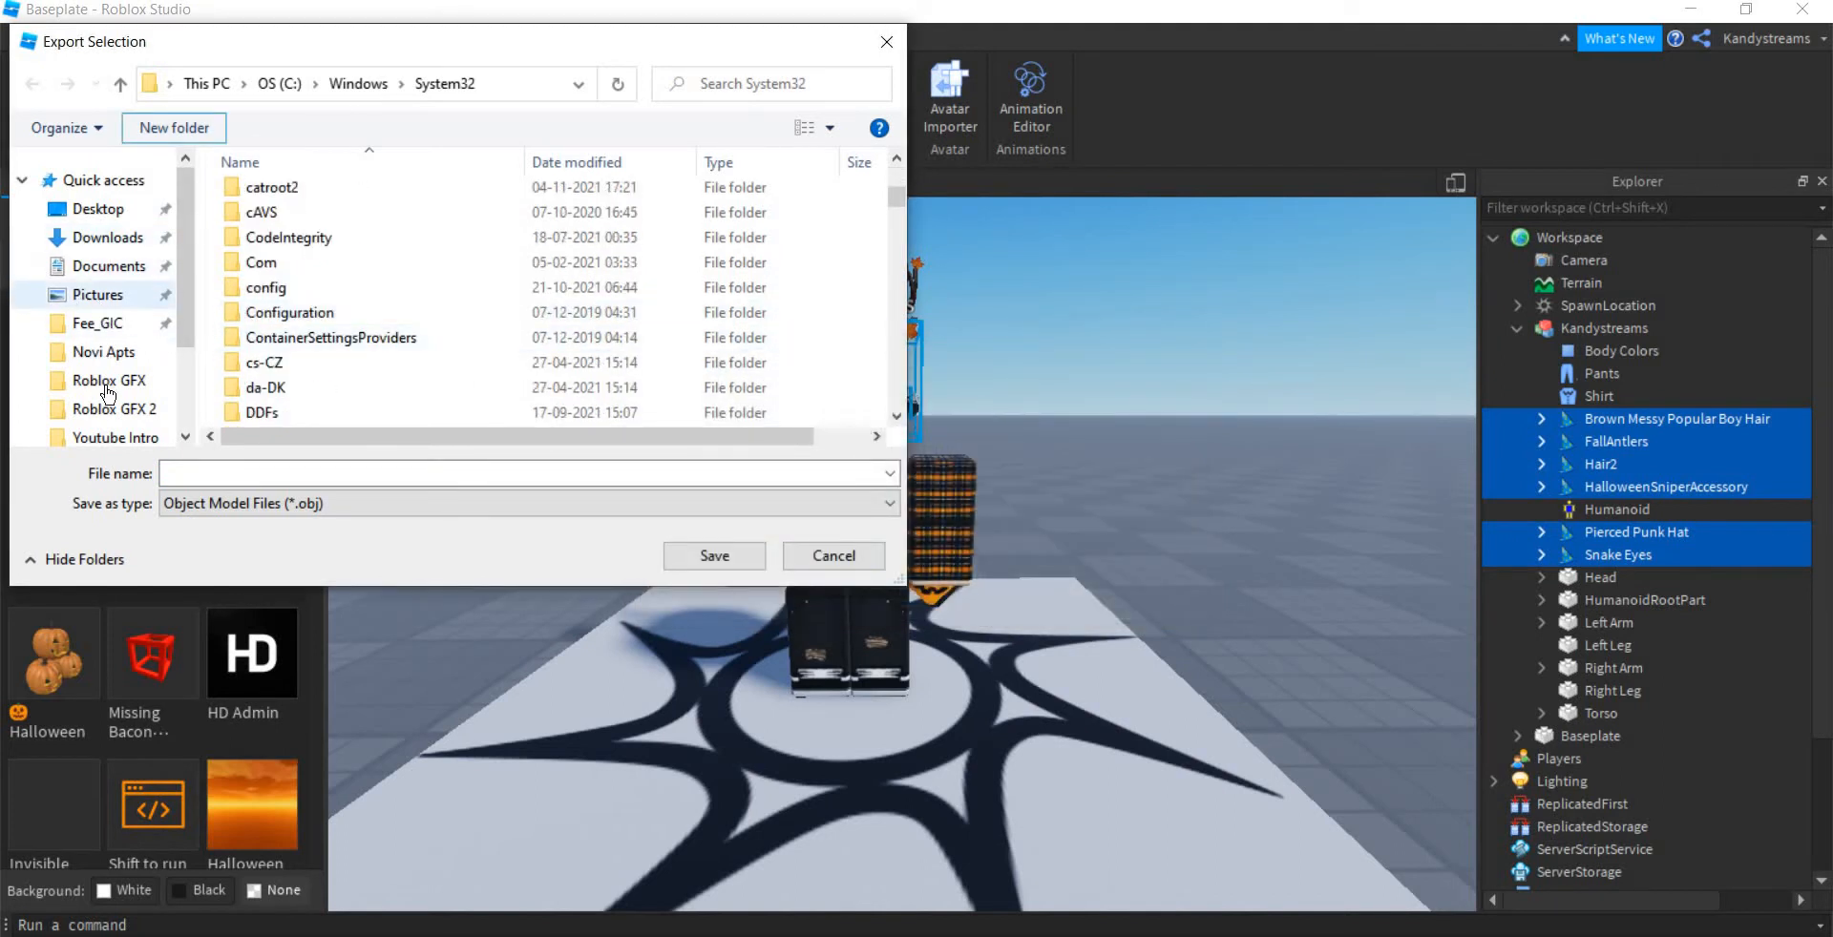
click(59, 409)
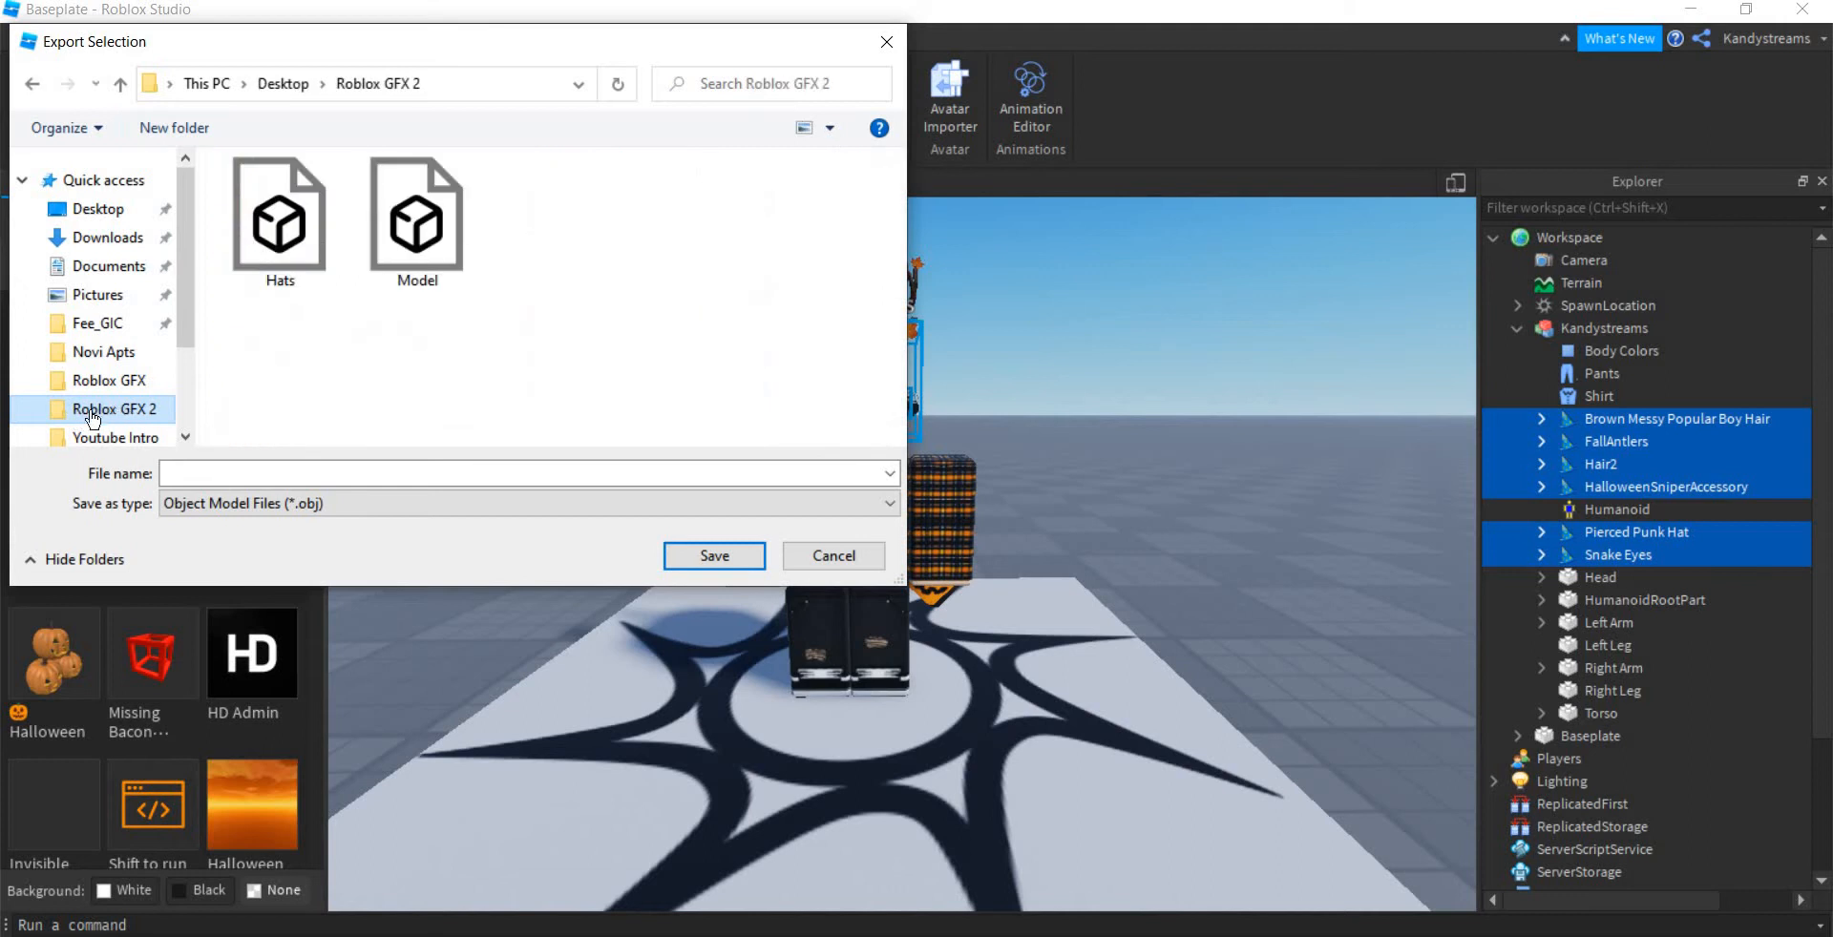
click(216, 472)
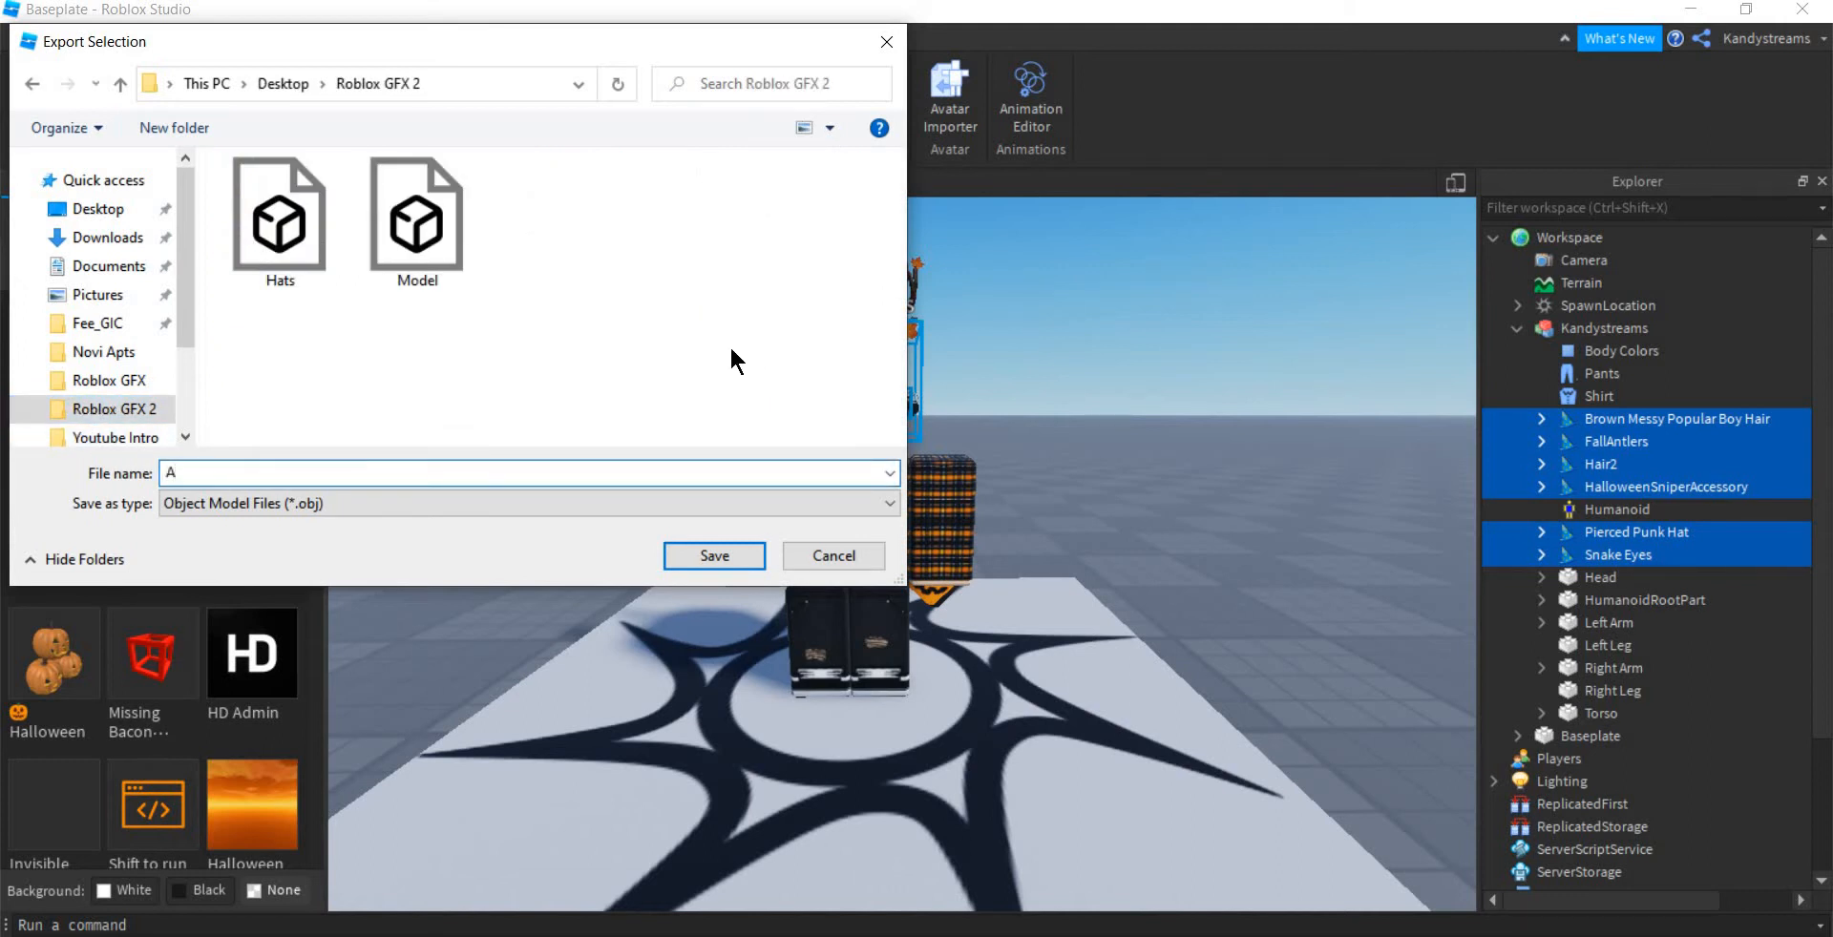
text(Accesories)
click(707, 558)
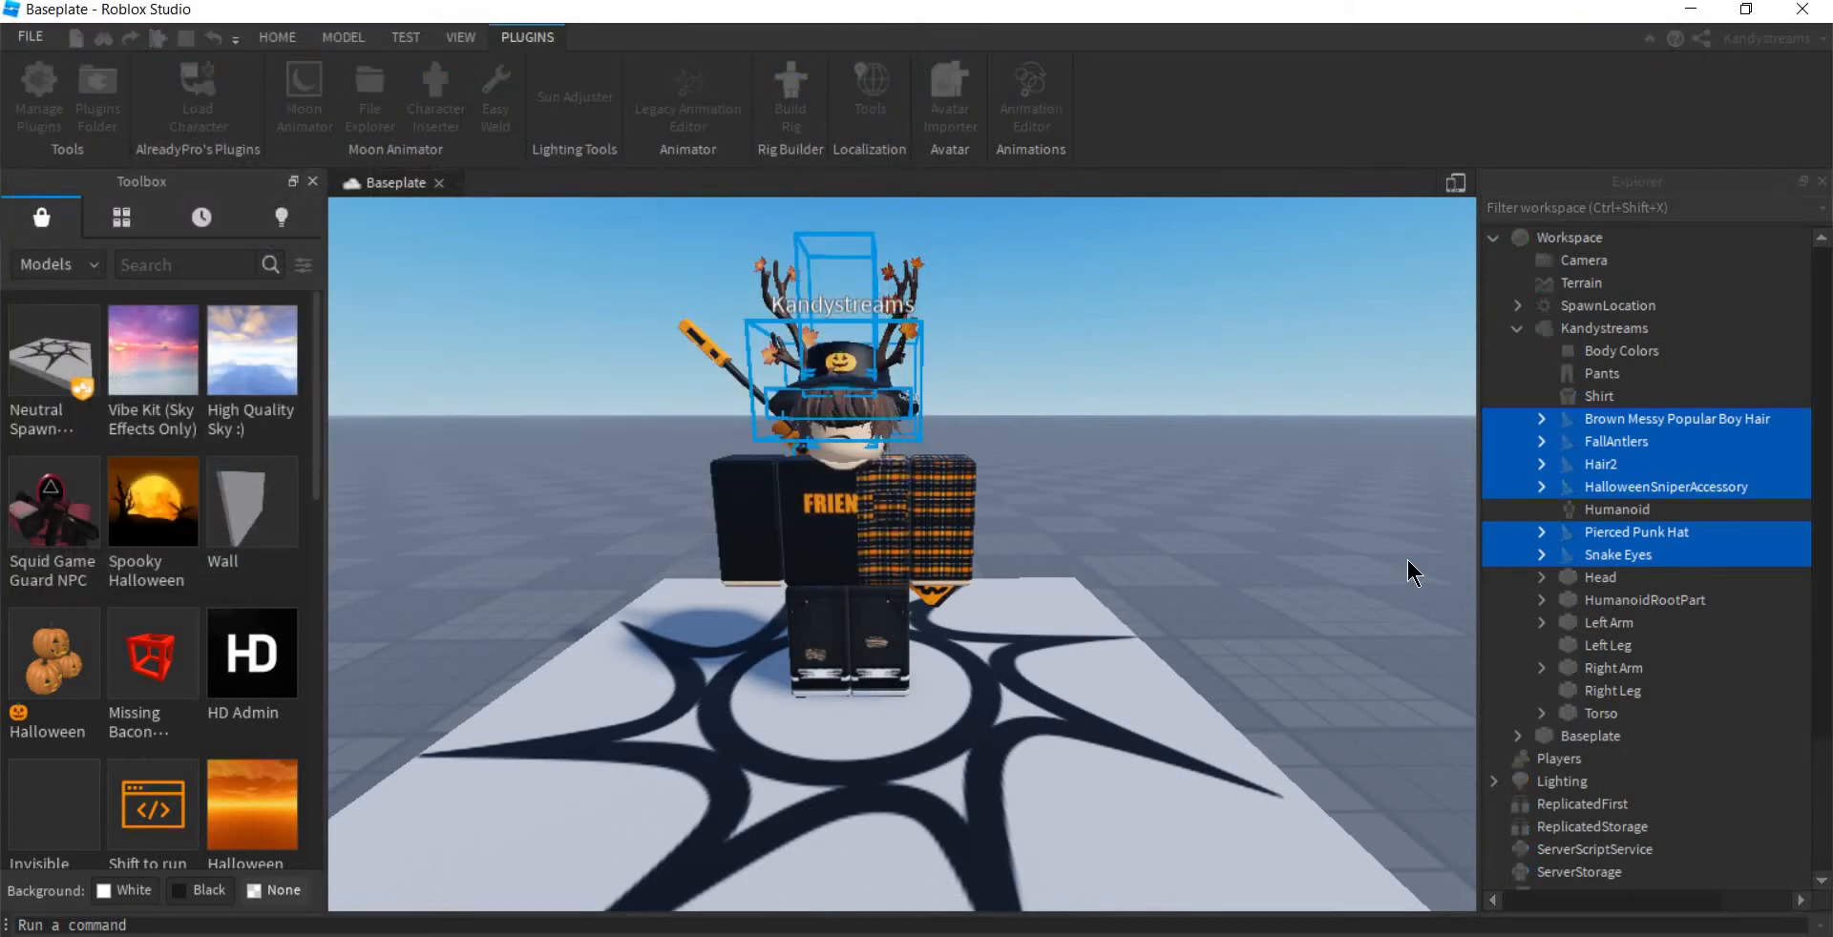
click(1428, 584)
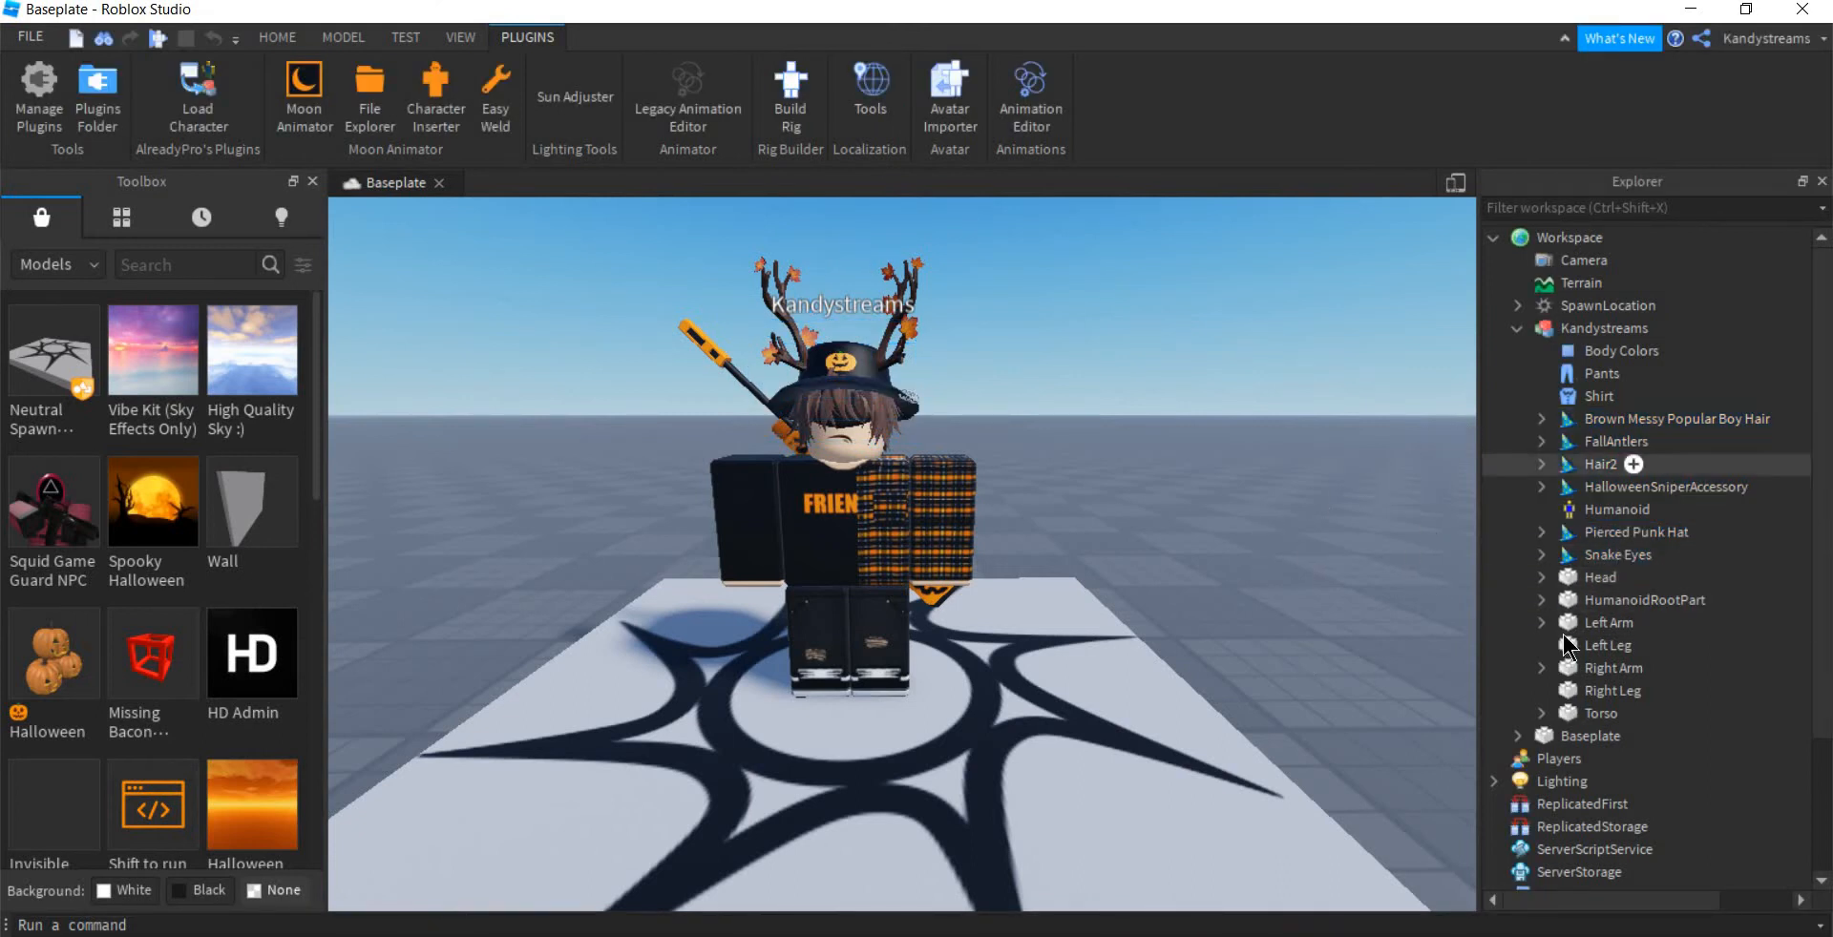
- Select the face decal under the character's Head, show its properties and clear its Texture value
click(1539, 577)
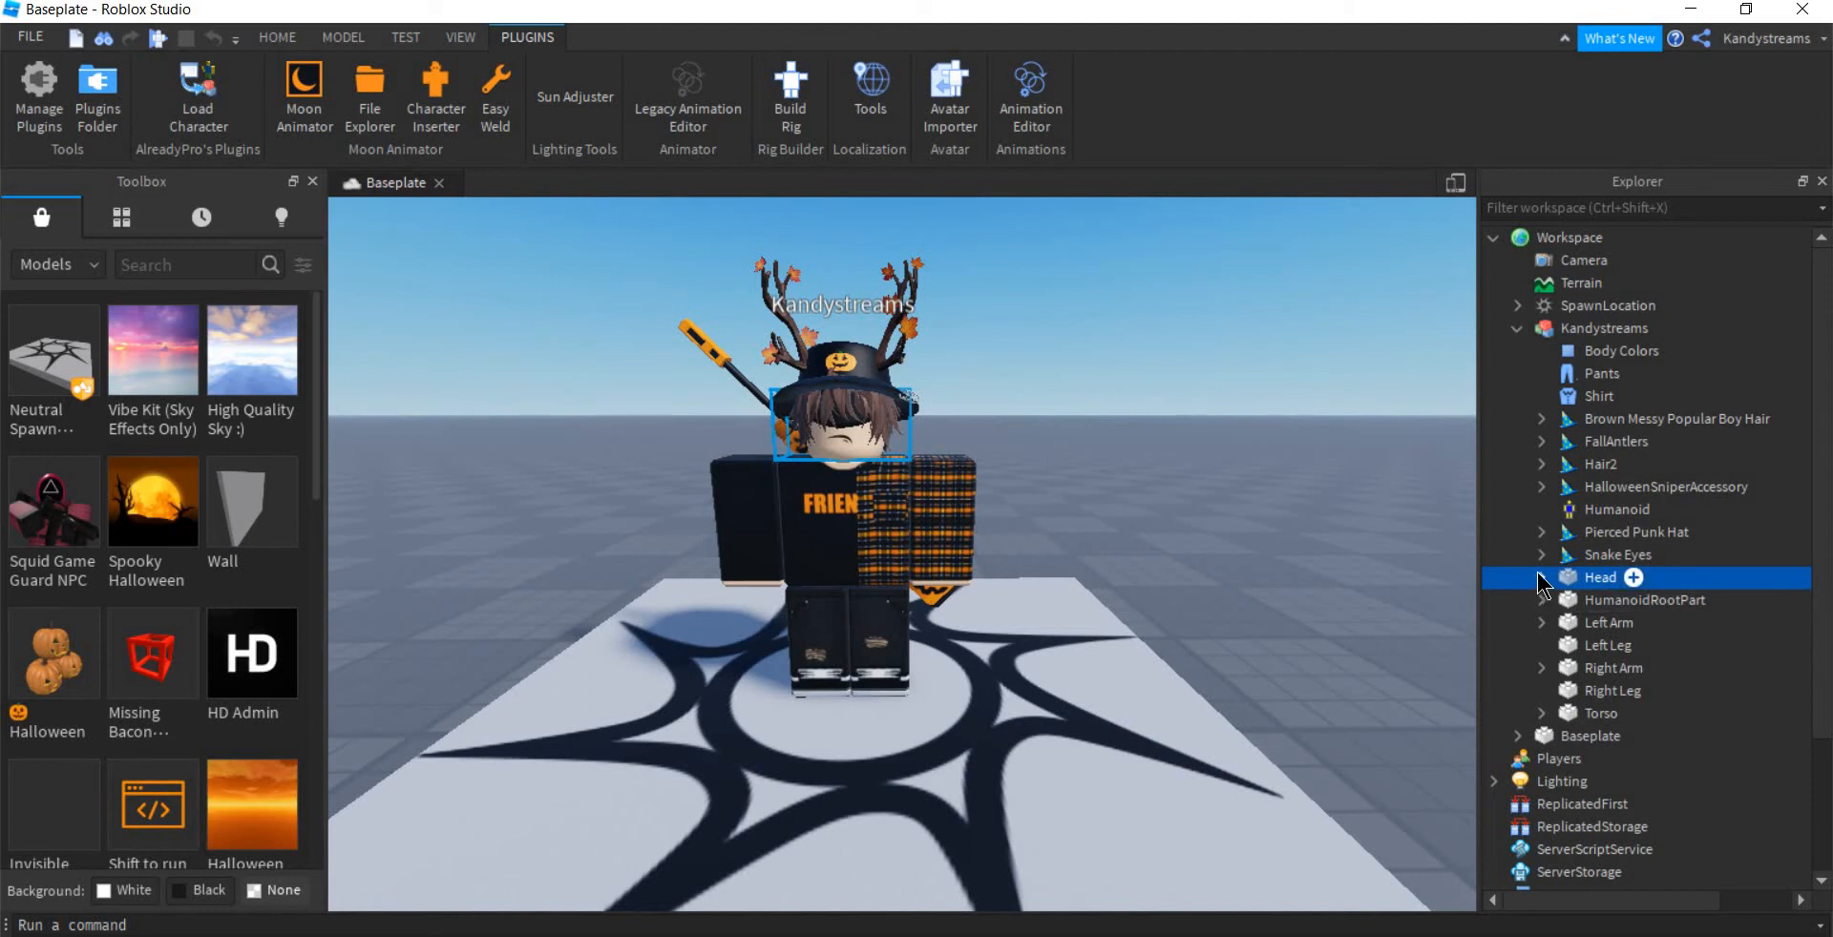
click(1541, 578)
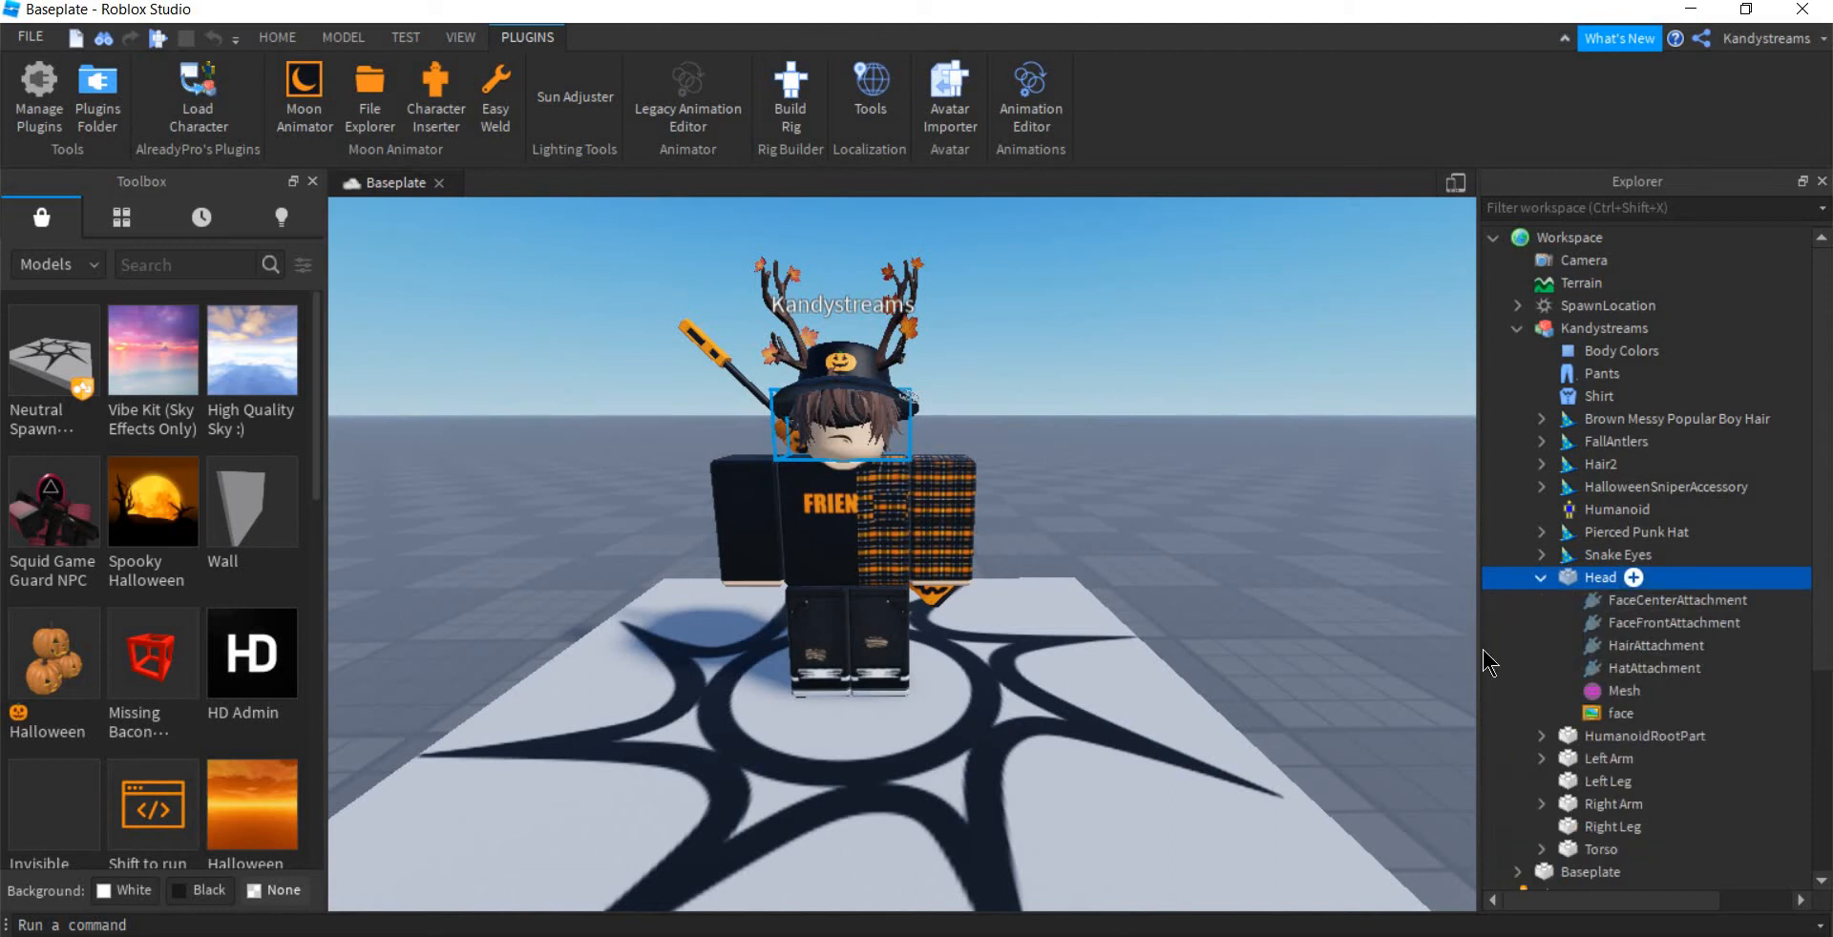
click(1613, 713)
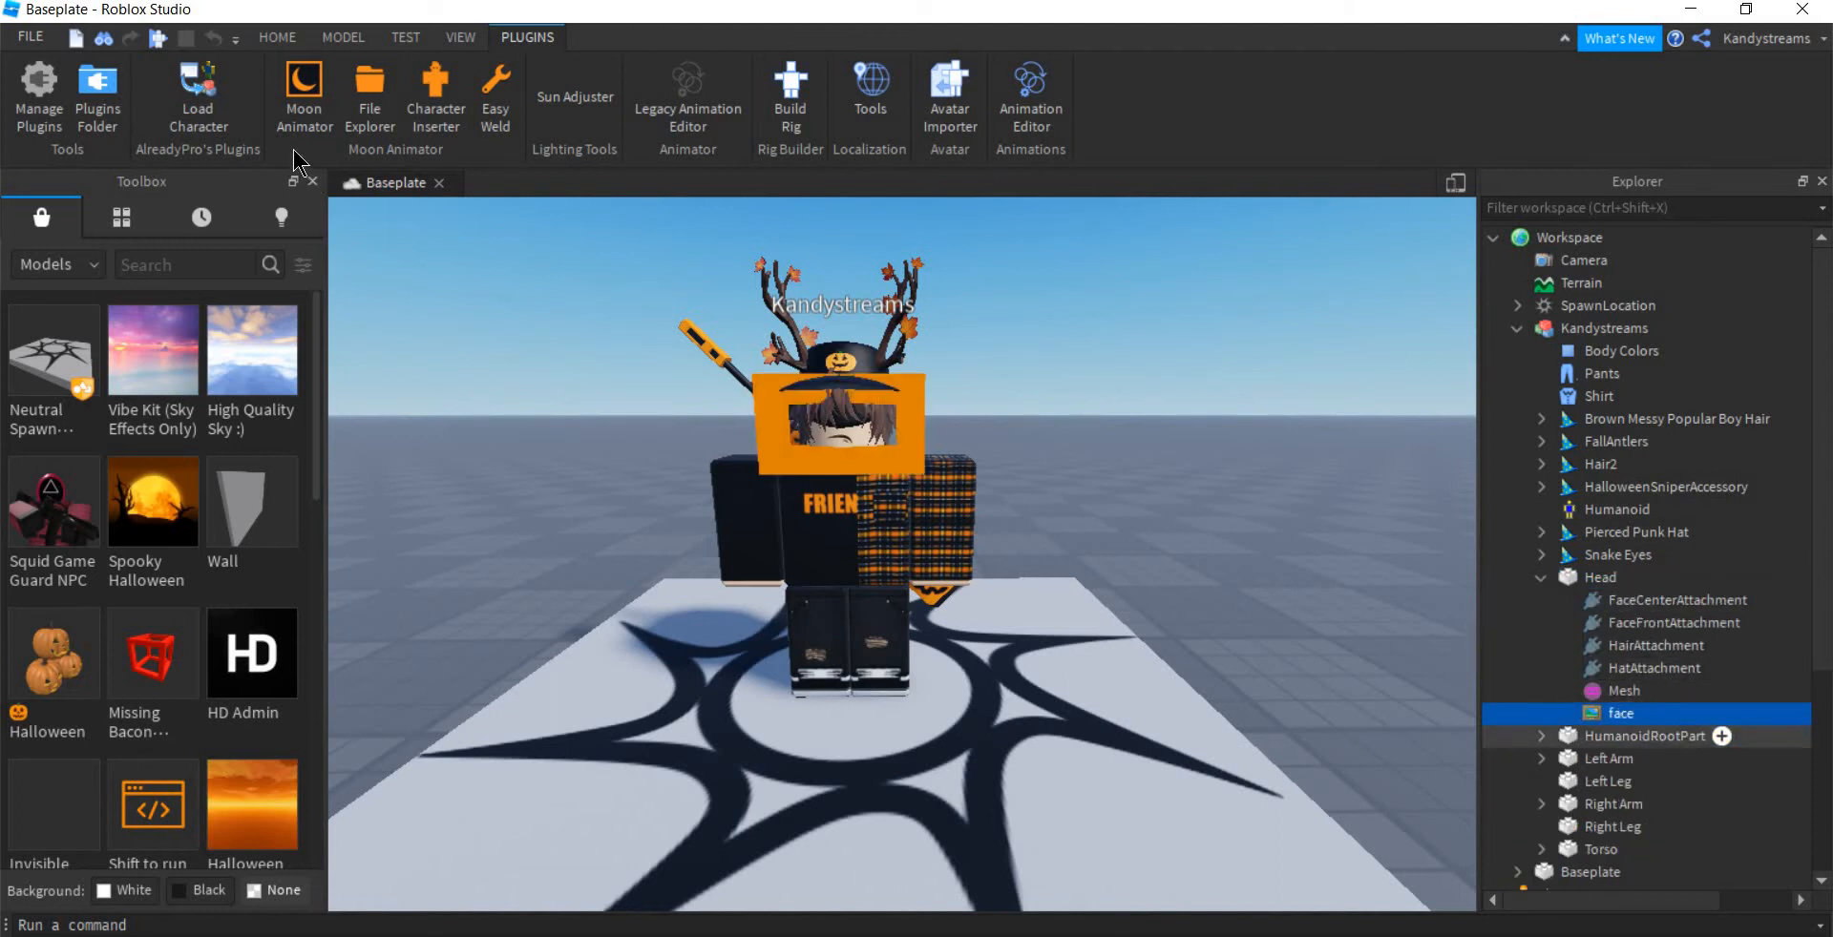
click(277, 36)
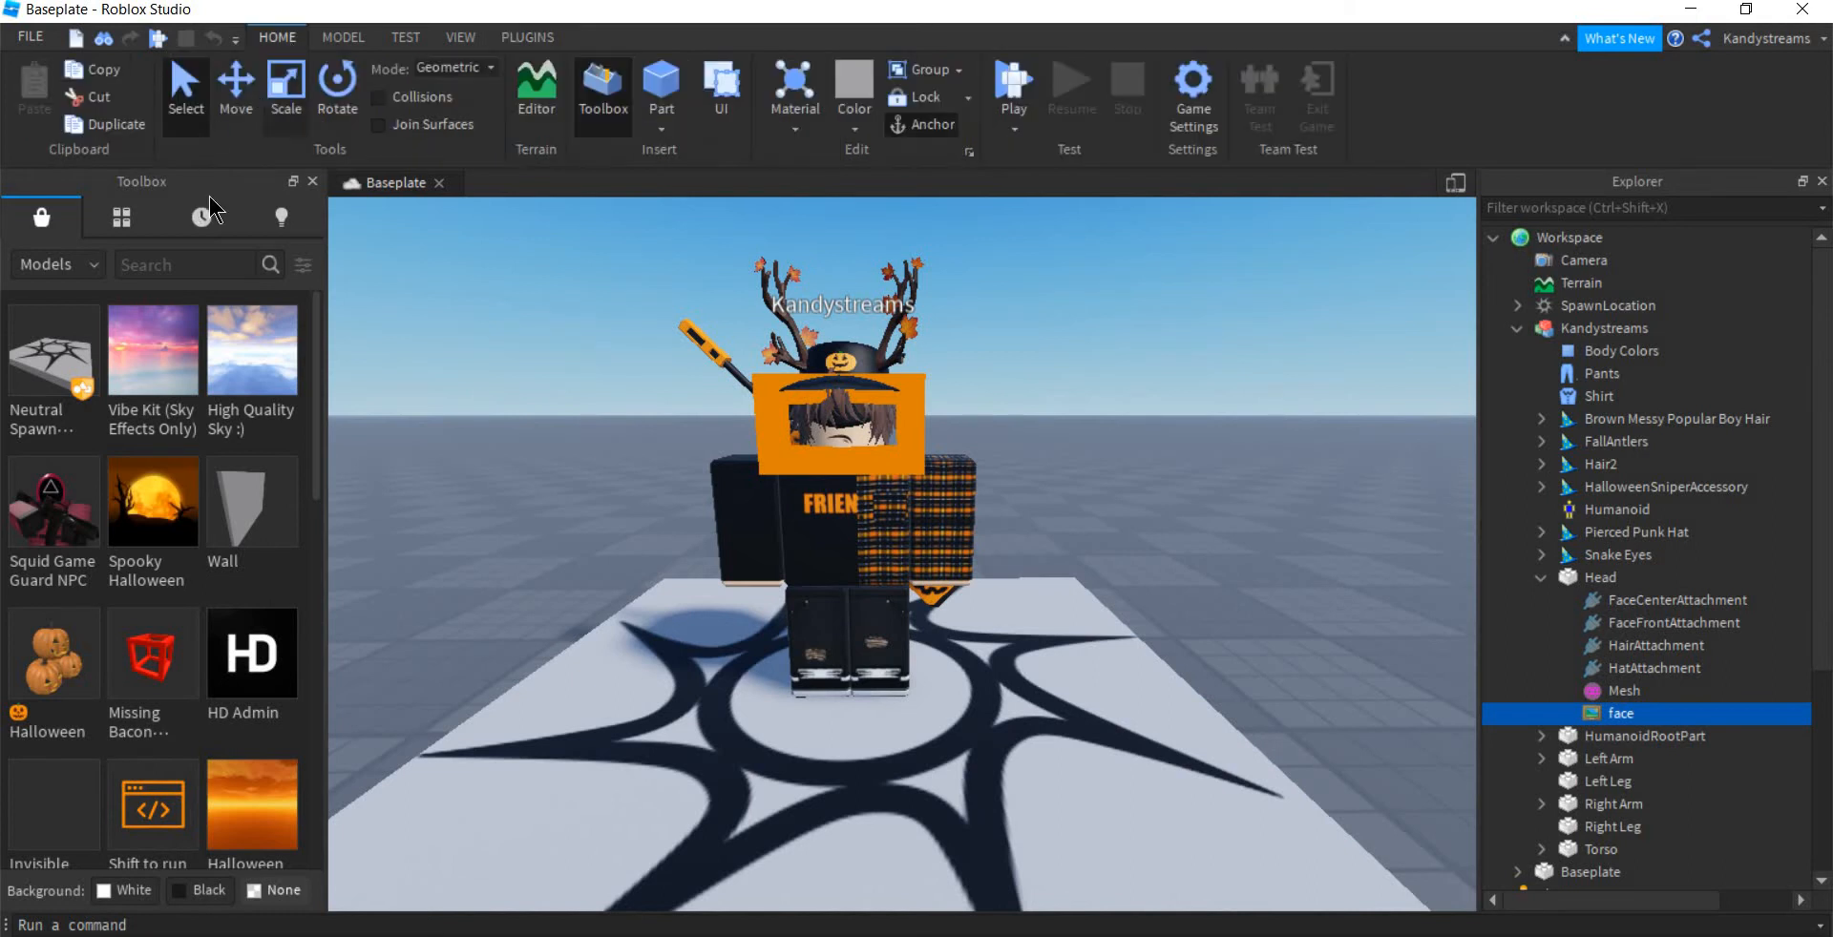
click(461, 37)
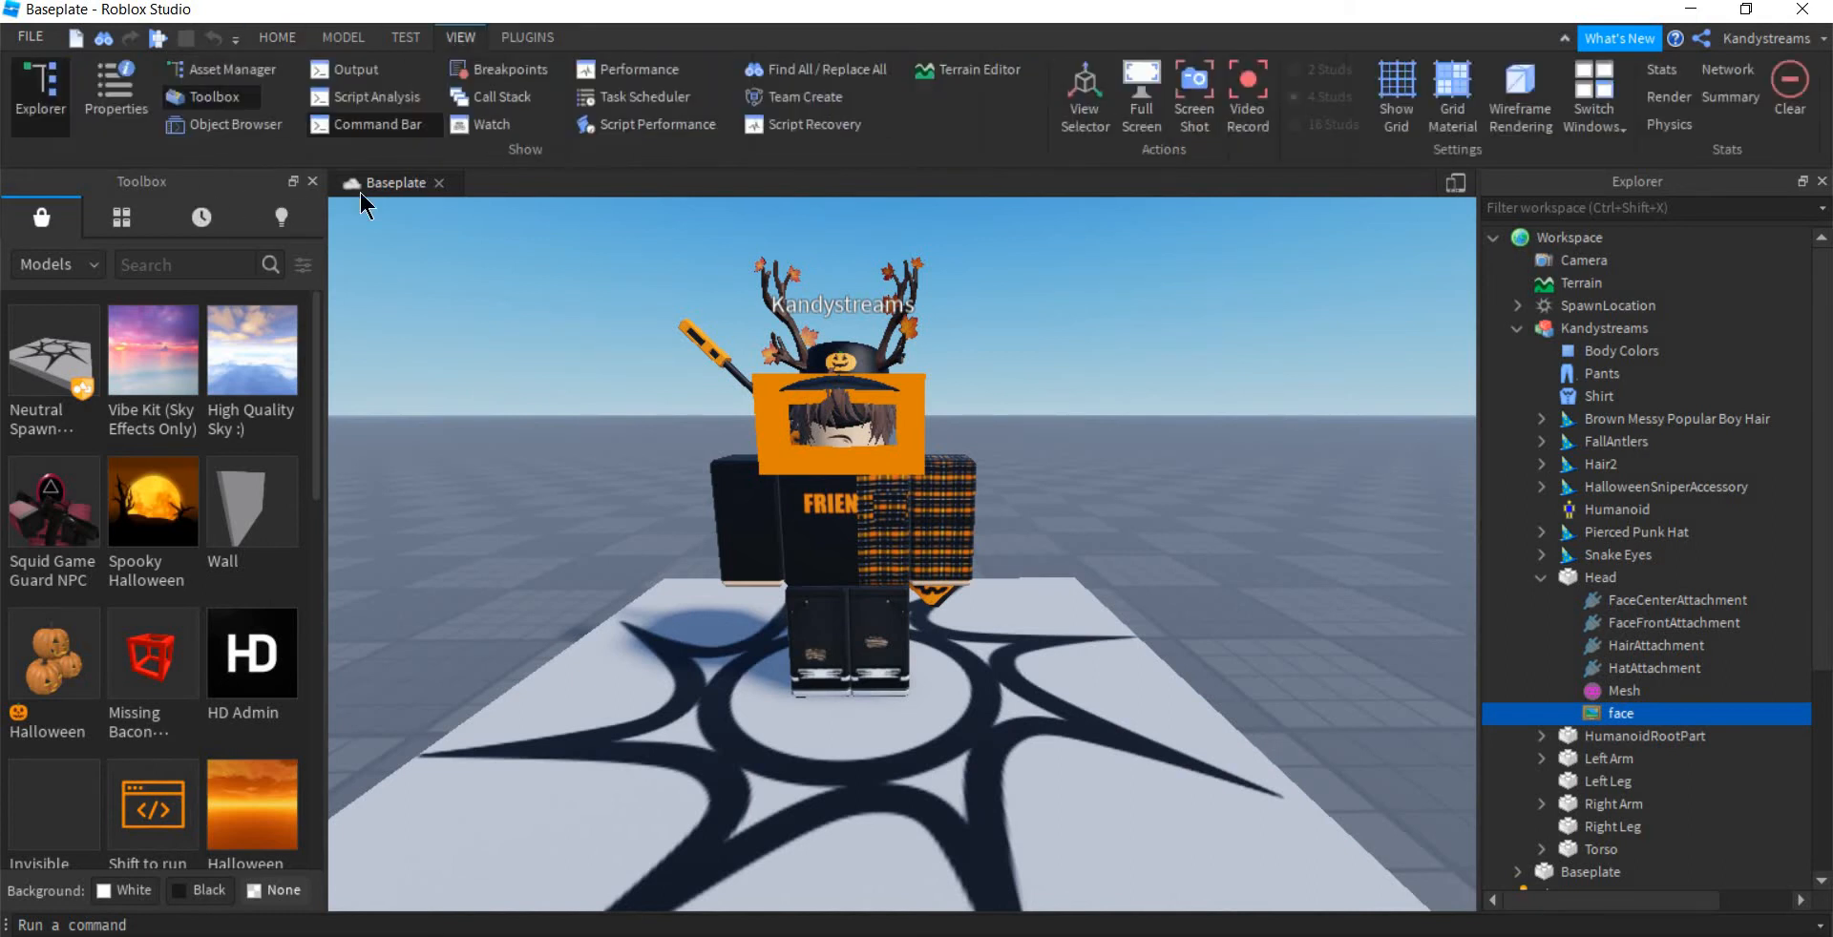
click(127, 101)
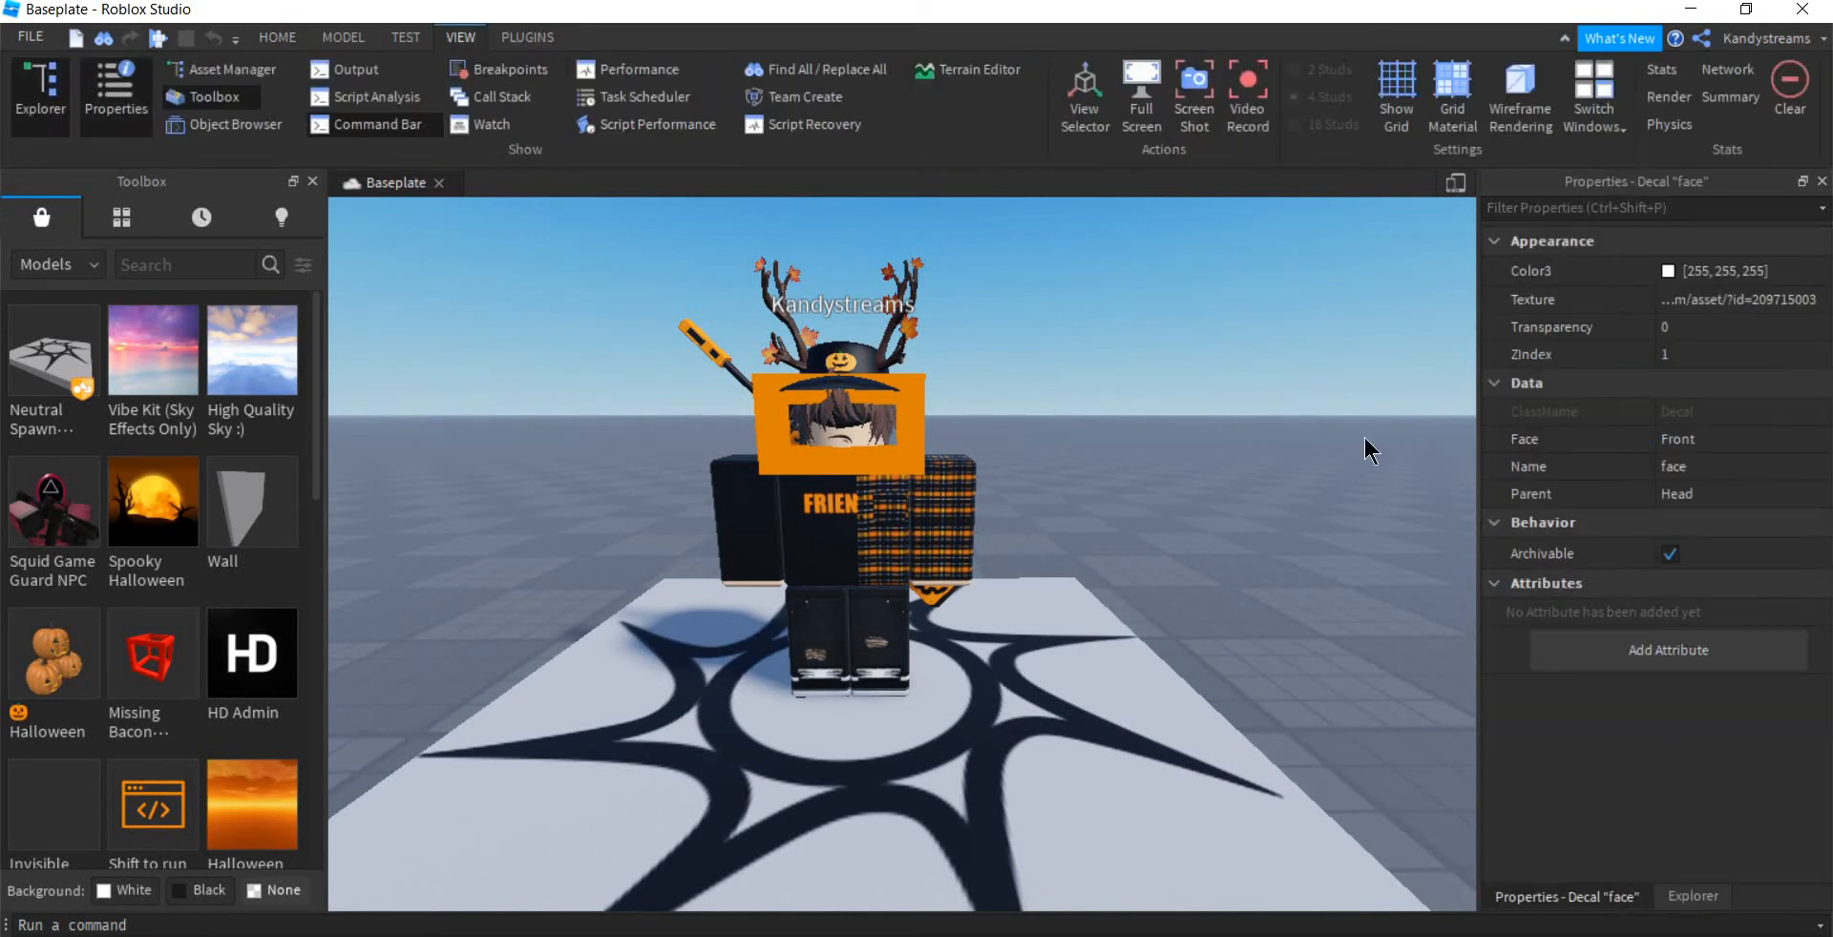
click(1711, 308)
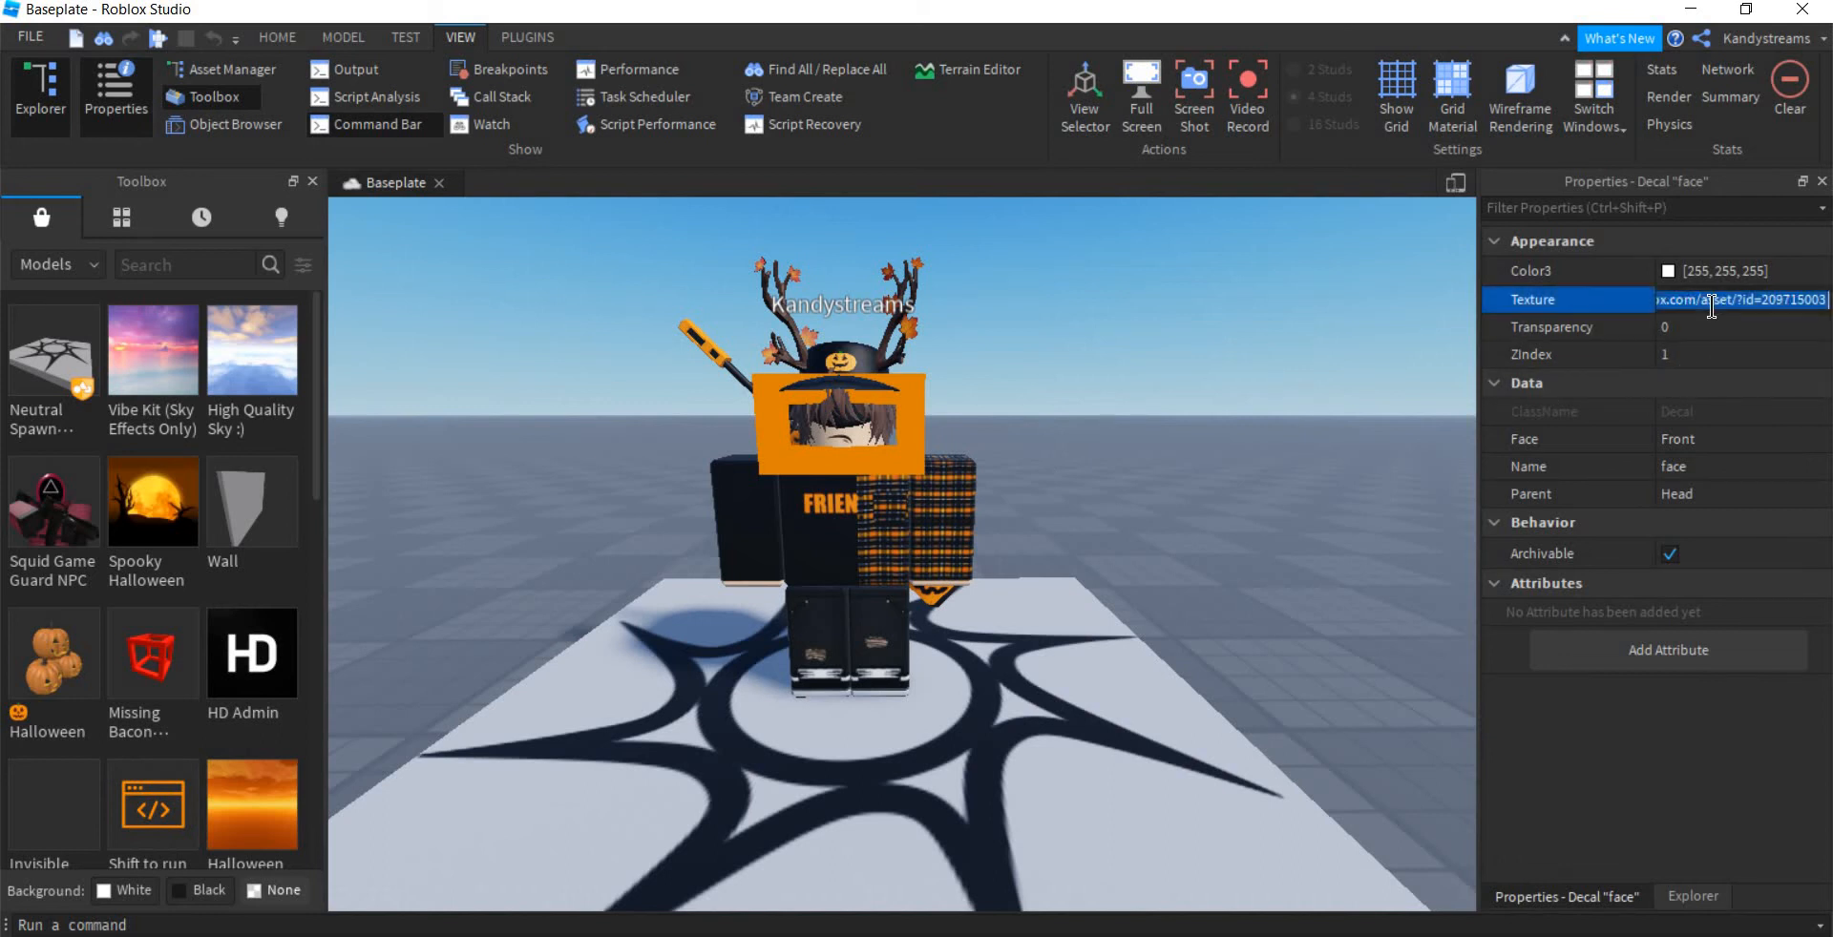
key(BackSpace)
click(1715, 348)
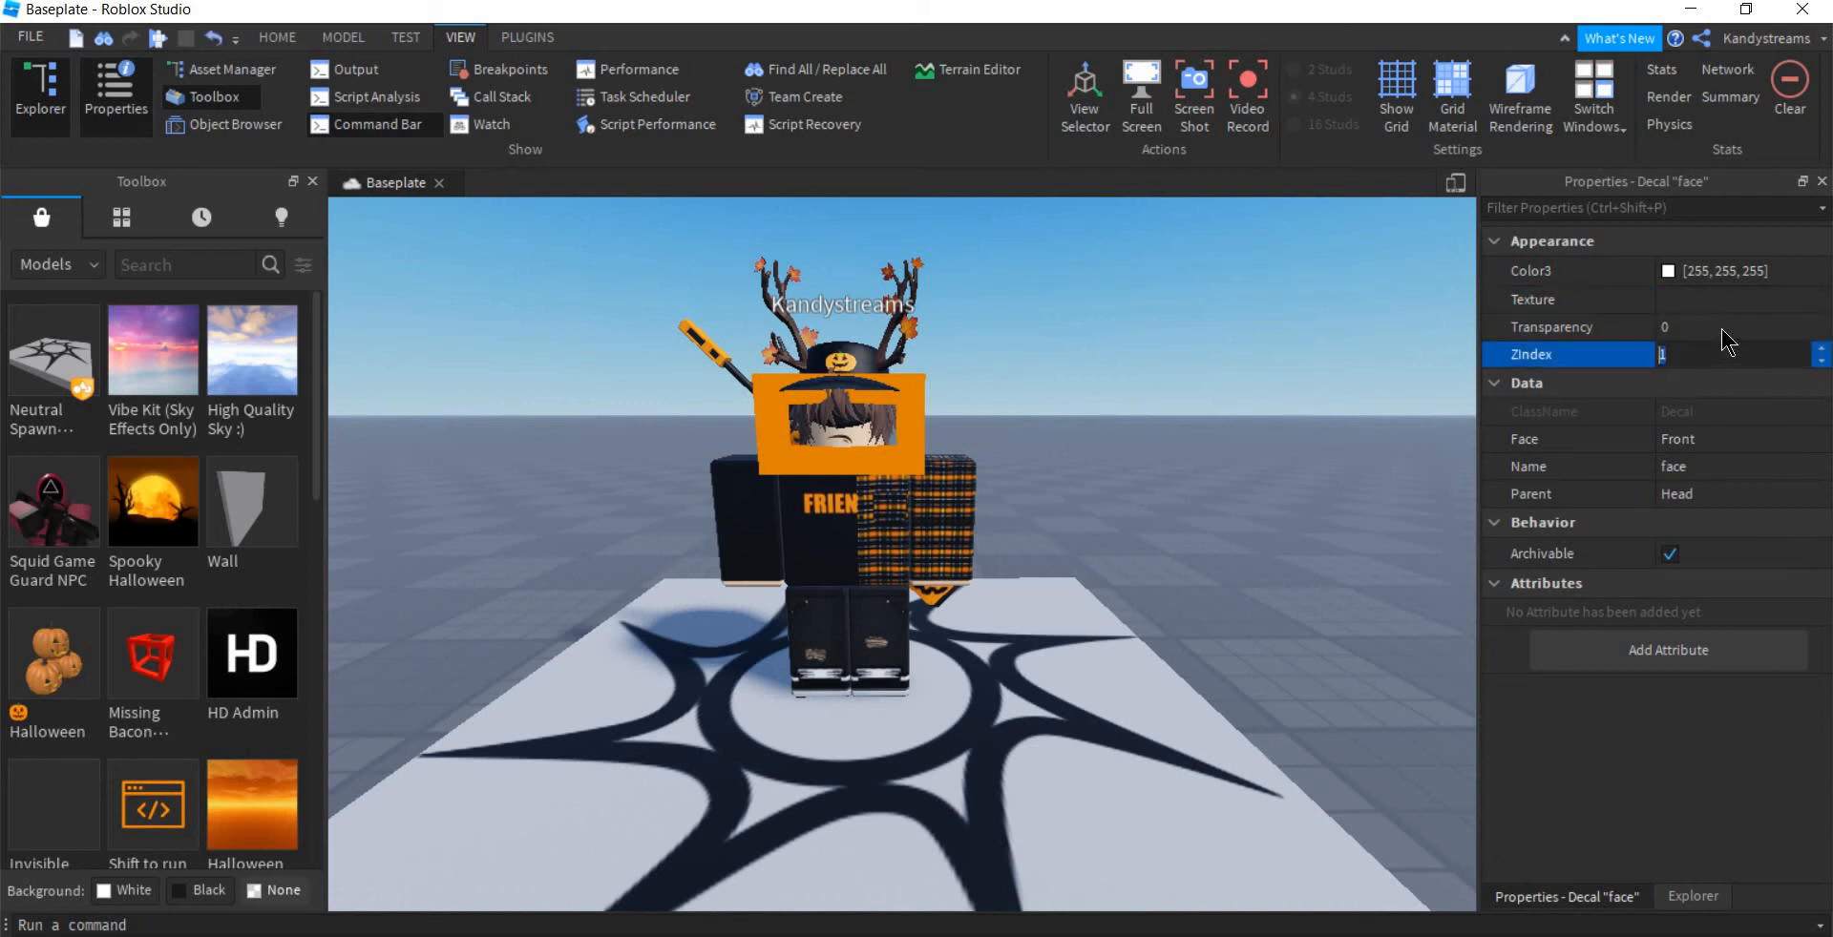
- Try to blank the face decal's Transparency, ZIndex and Color3 values, and close its properties
click(1721, 328)
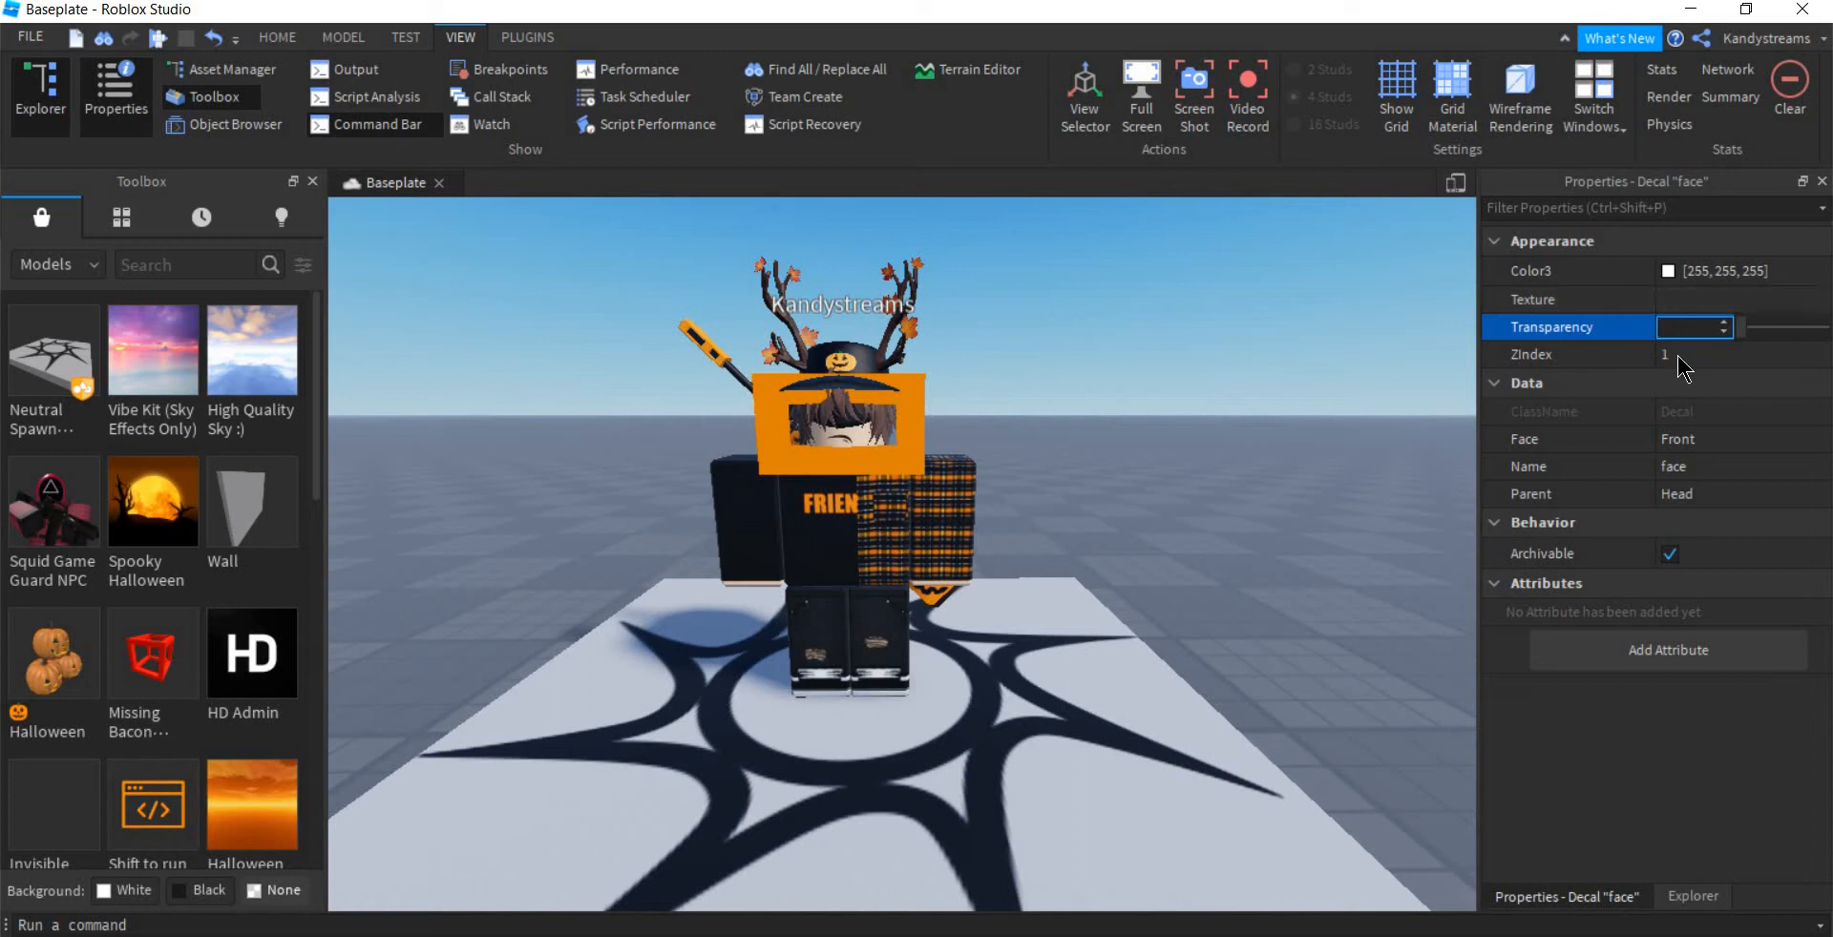
click(1677, 355)
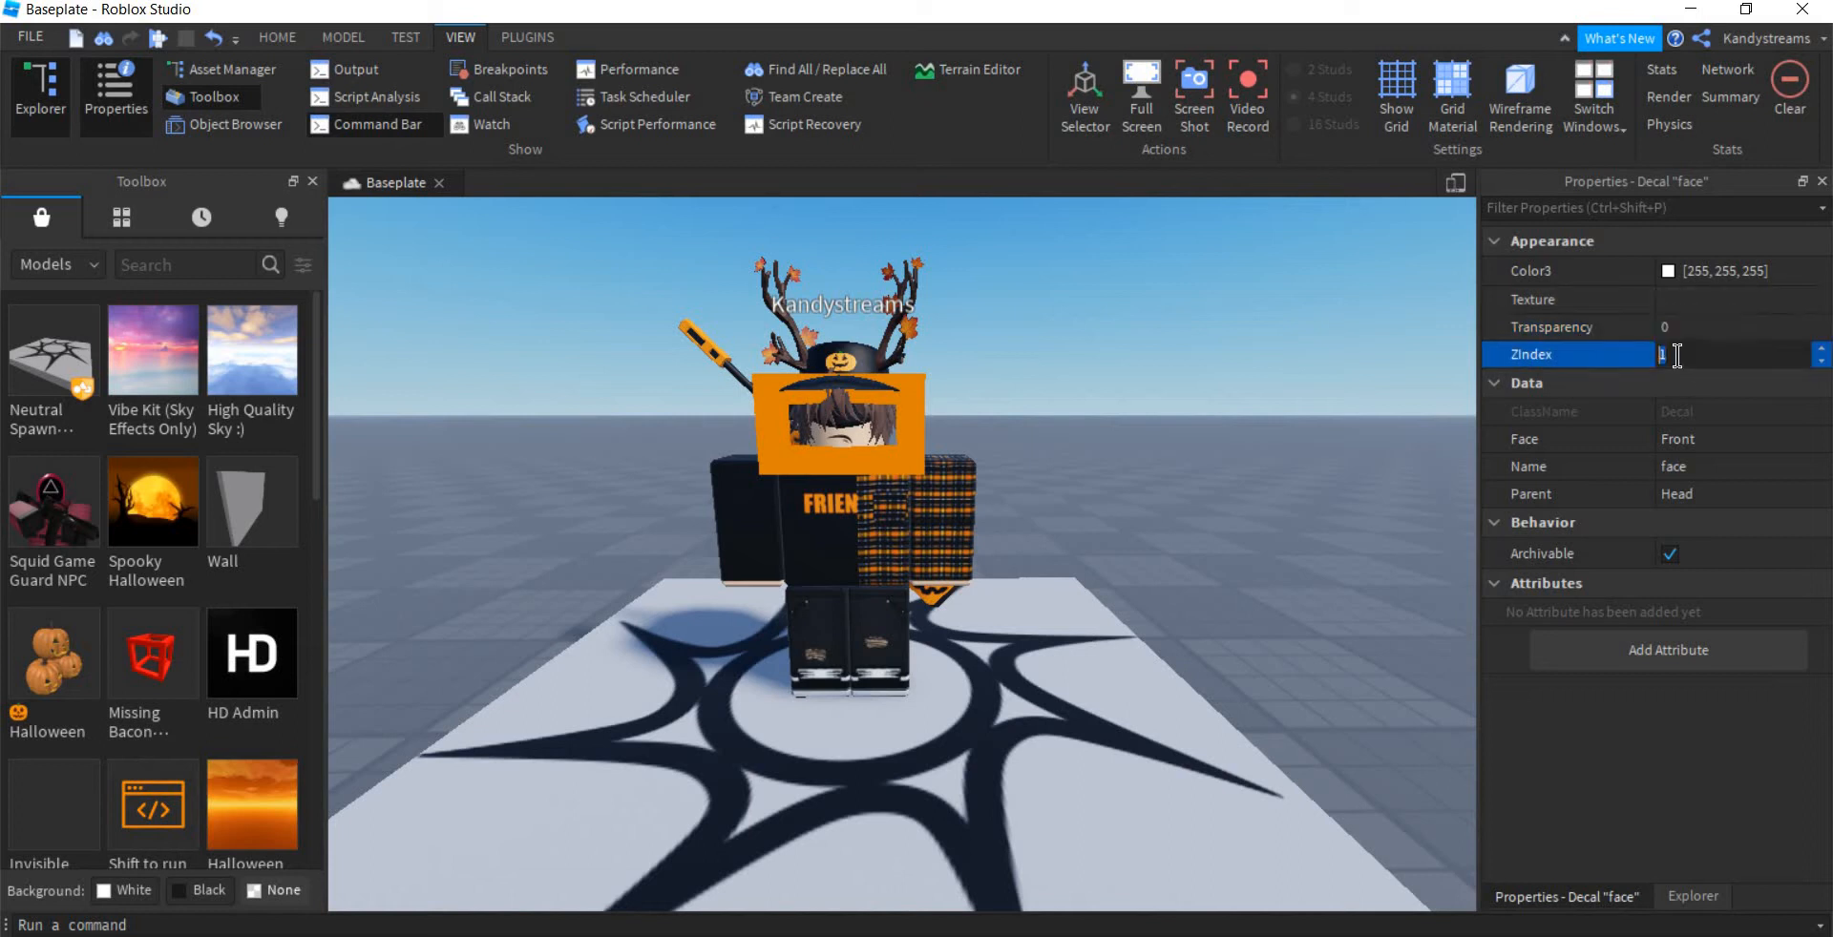
click(1700, 274)
key(BackSpace)
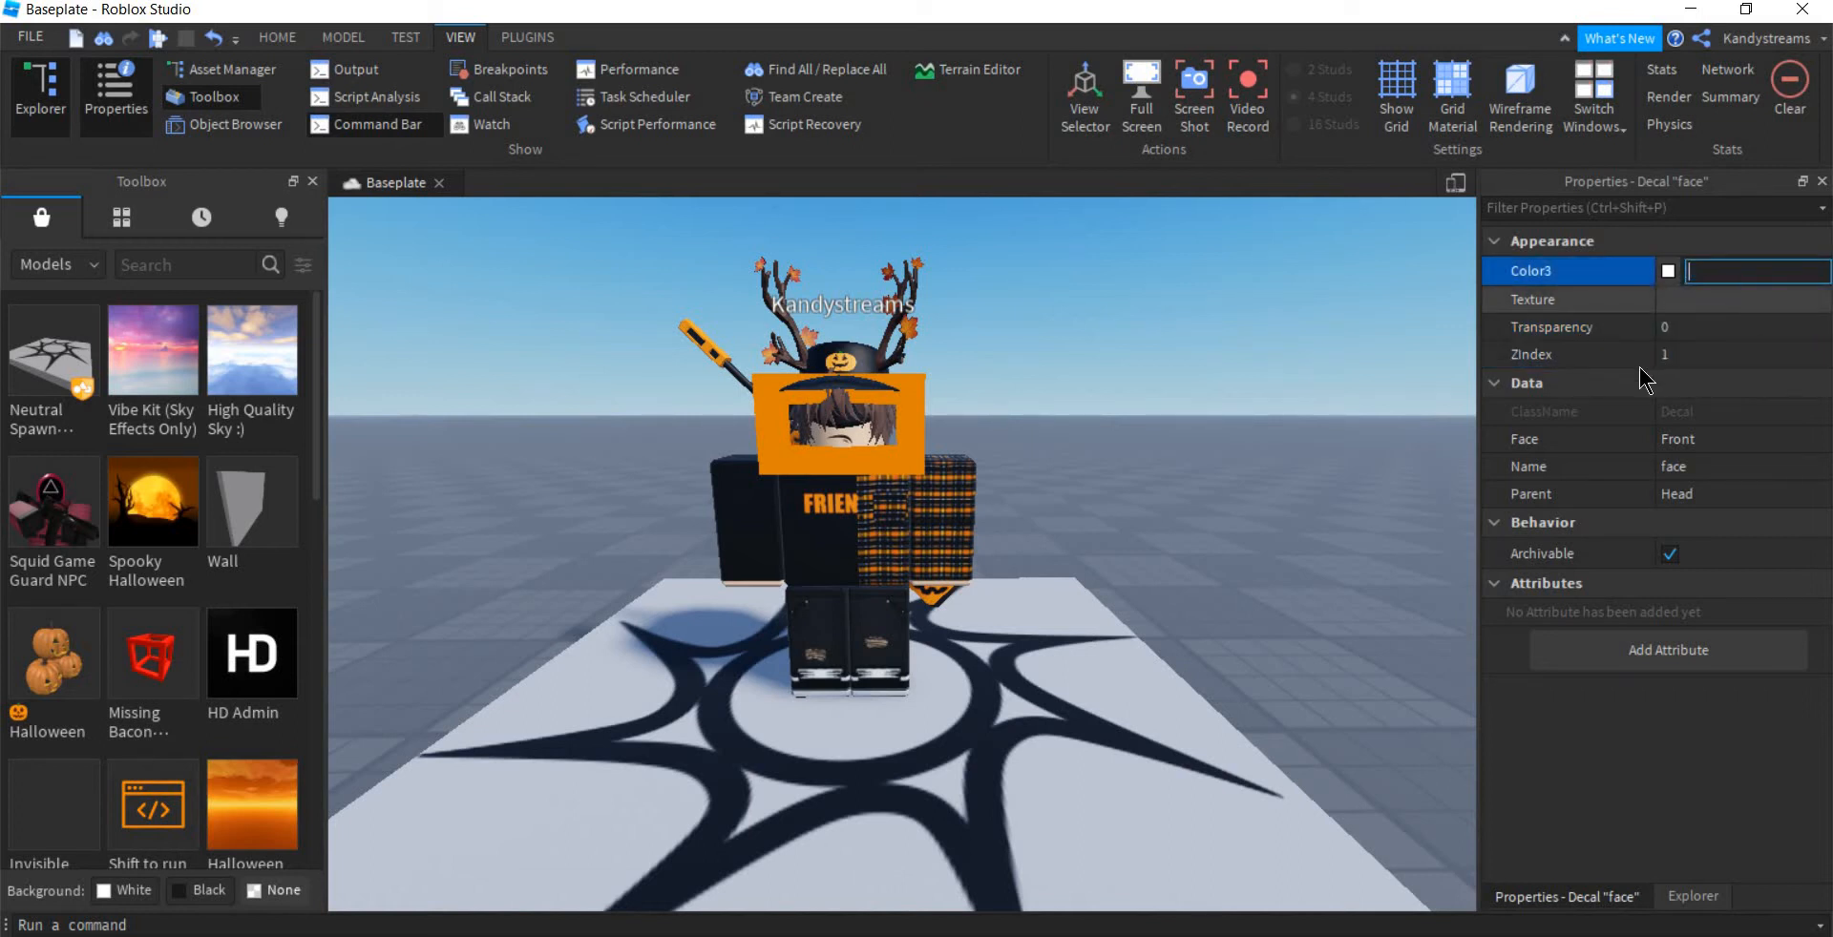
click(1640, 366)
key(Delete)
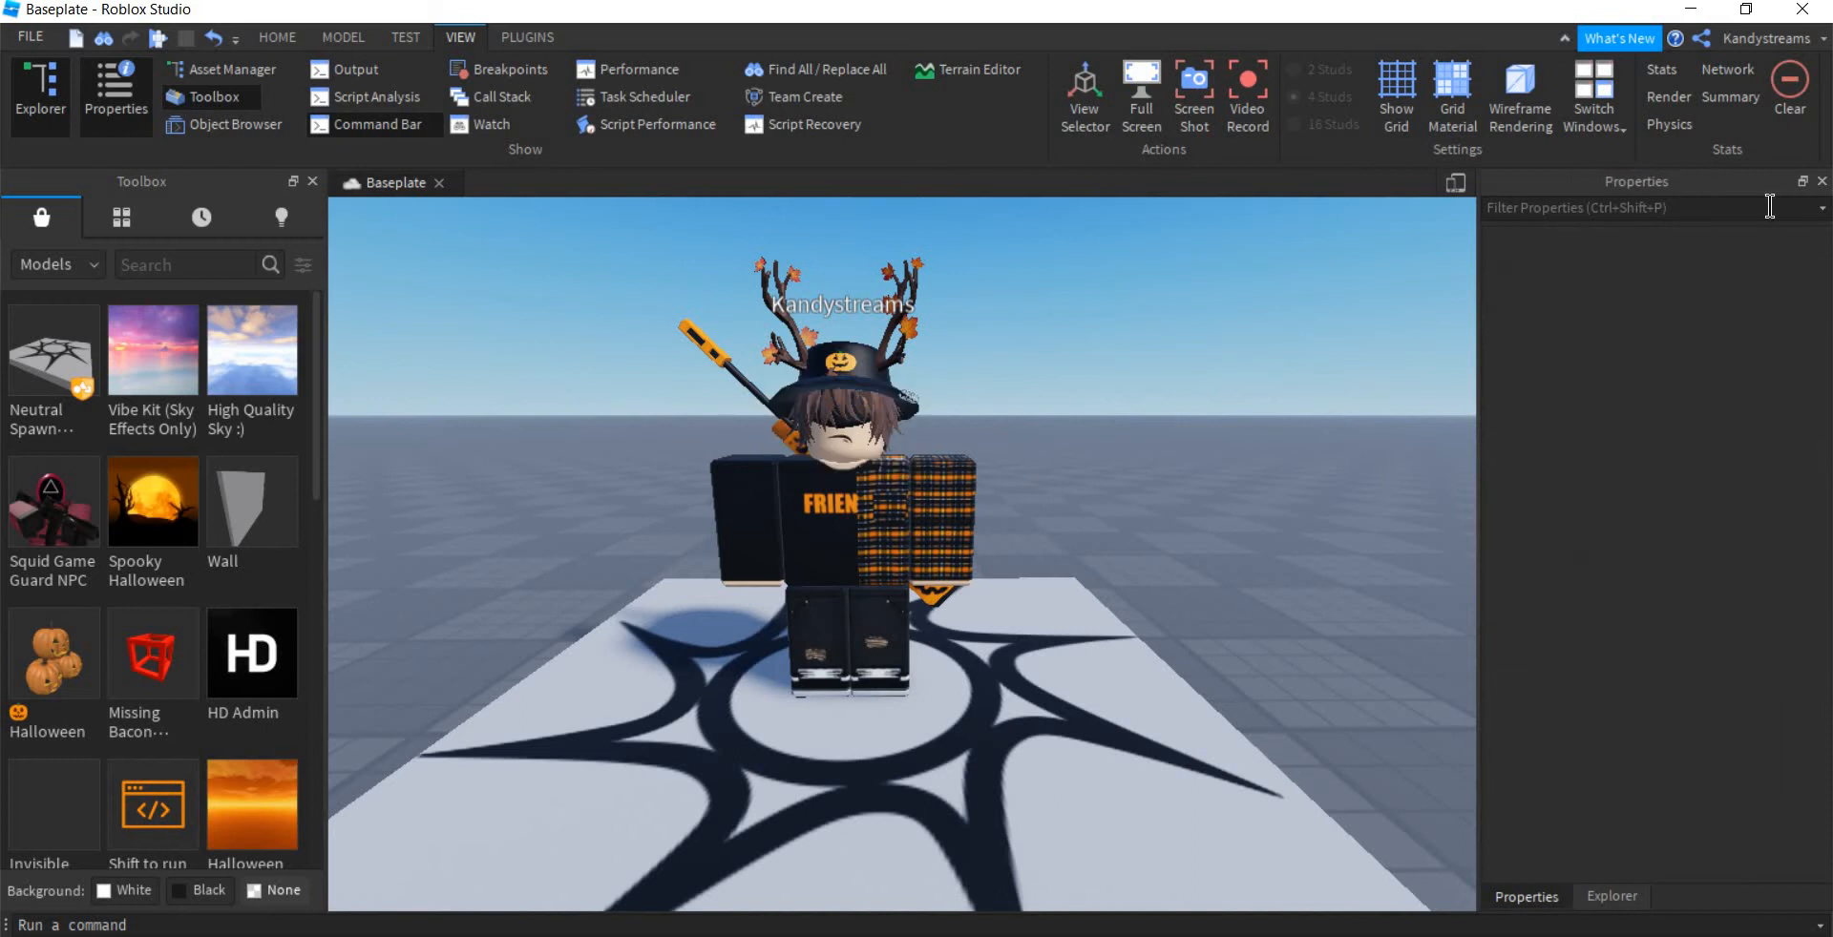
click(1821, 182)
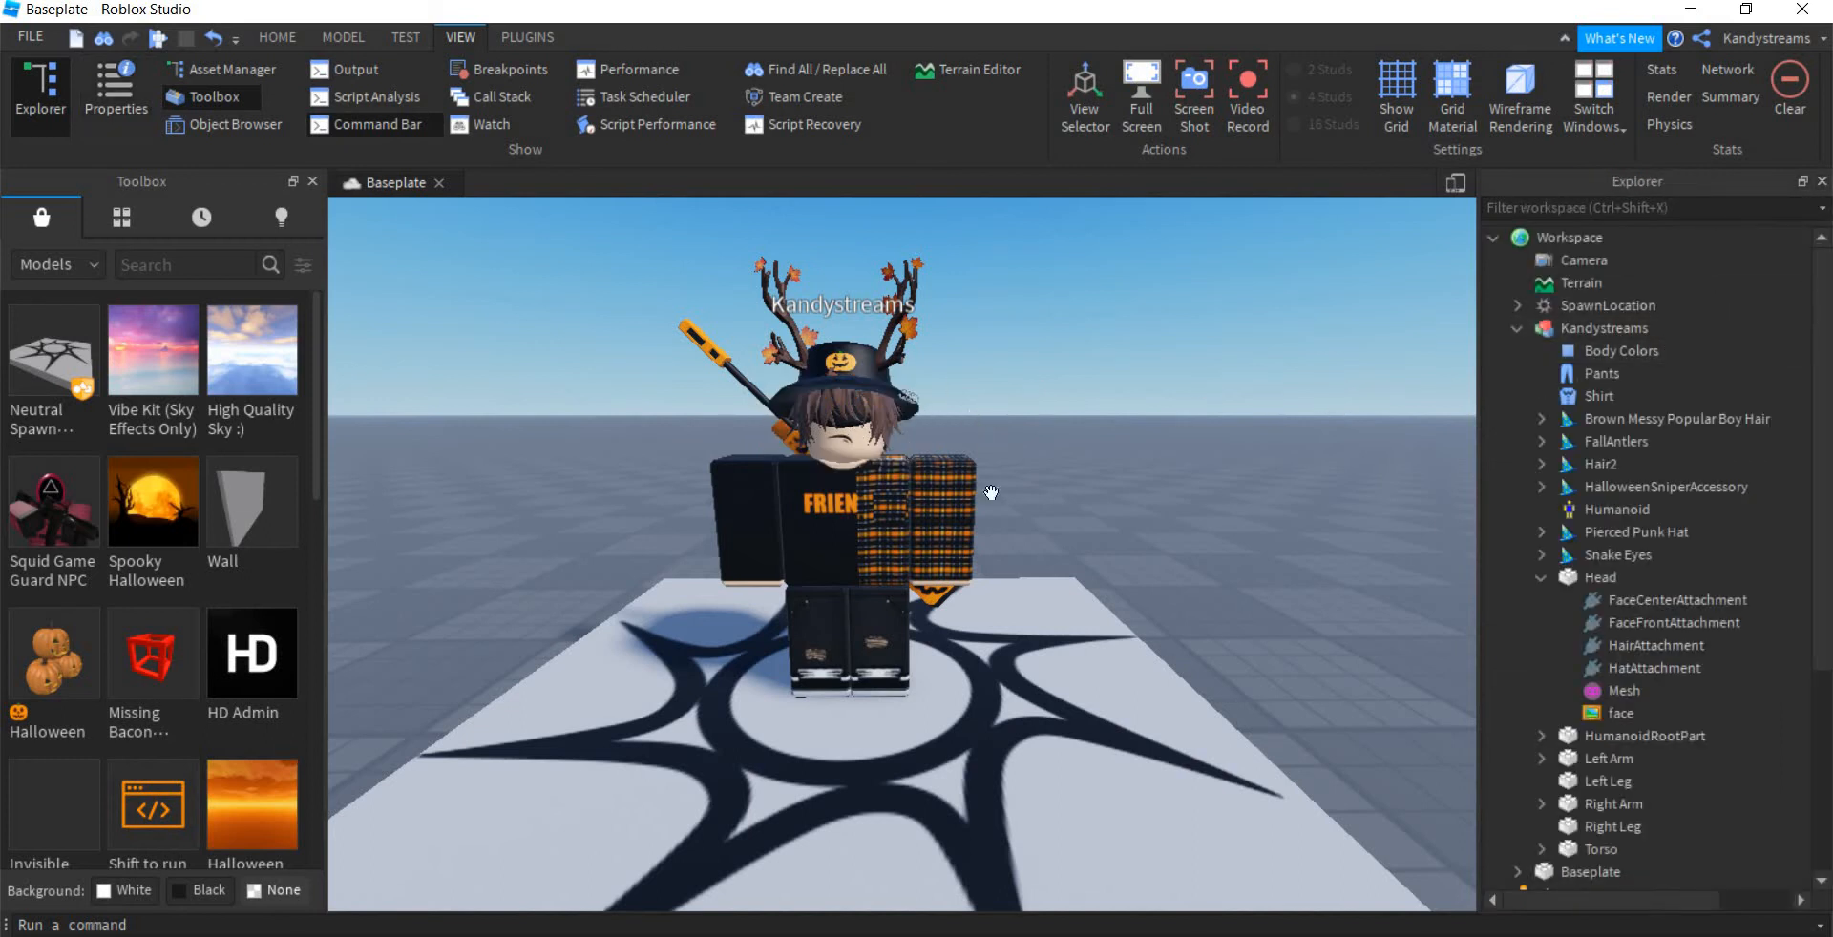
- Show the face decal's properties again and examine its Appearance settings
click(1620, 715)
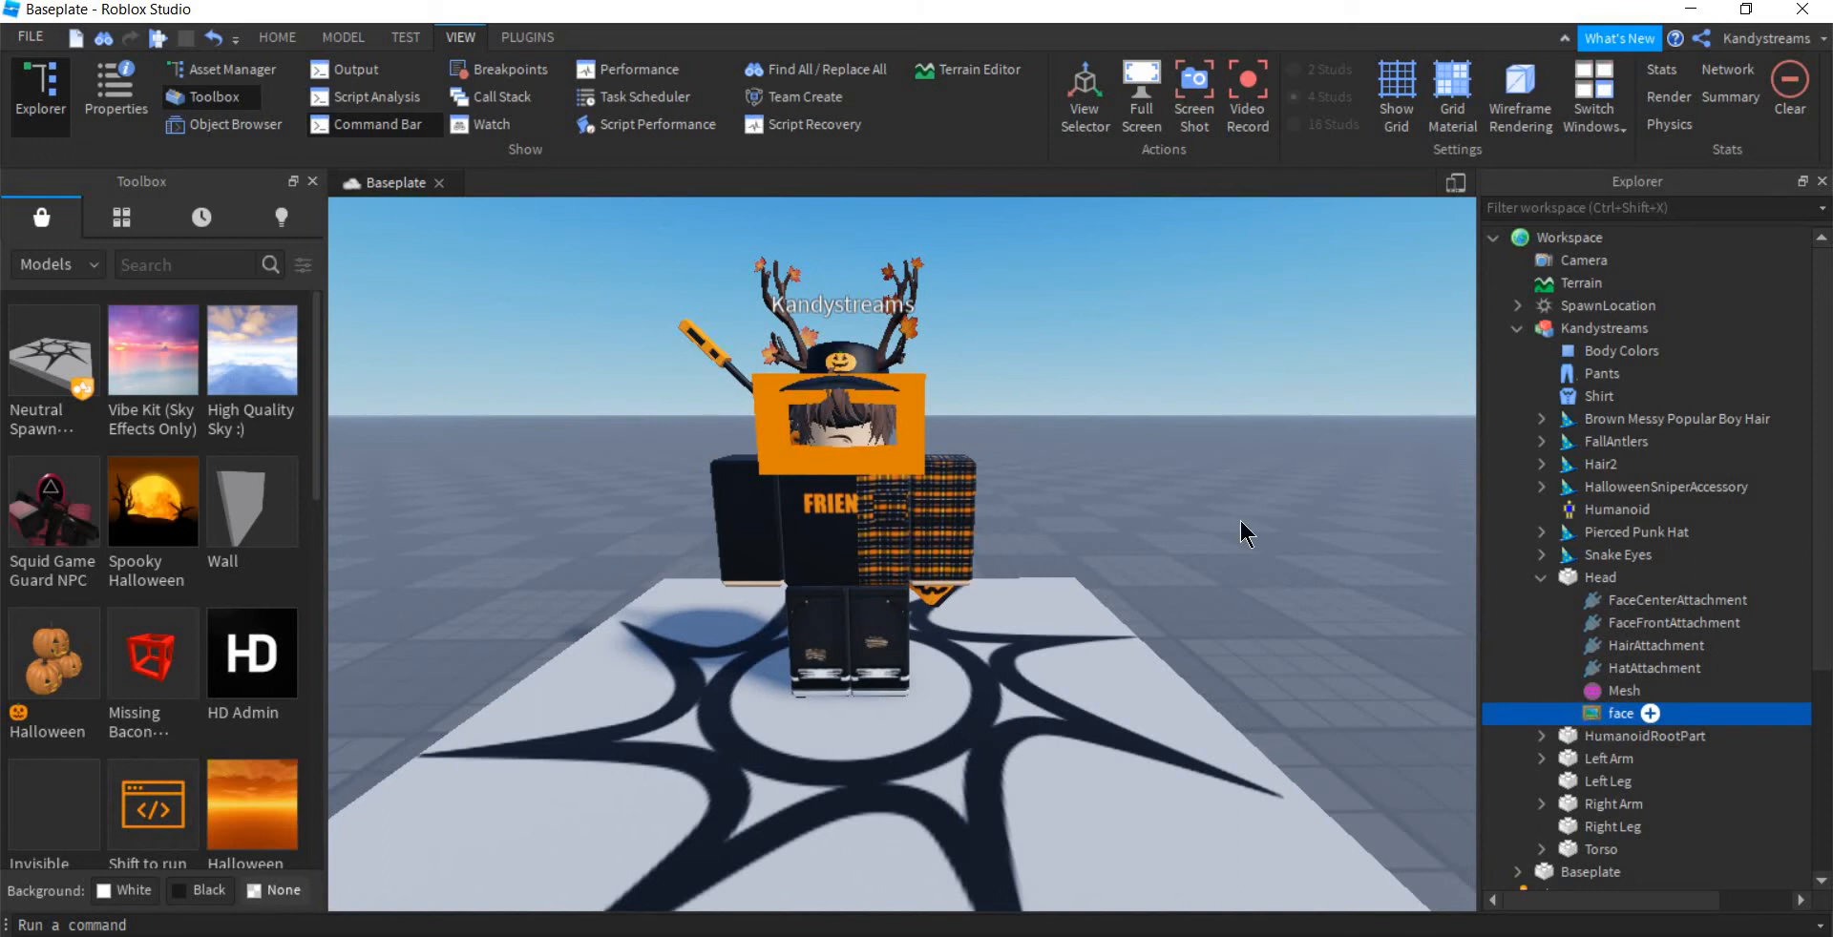
click(107, 95)
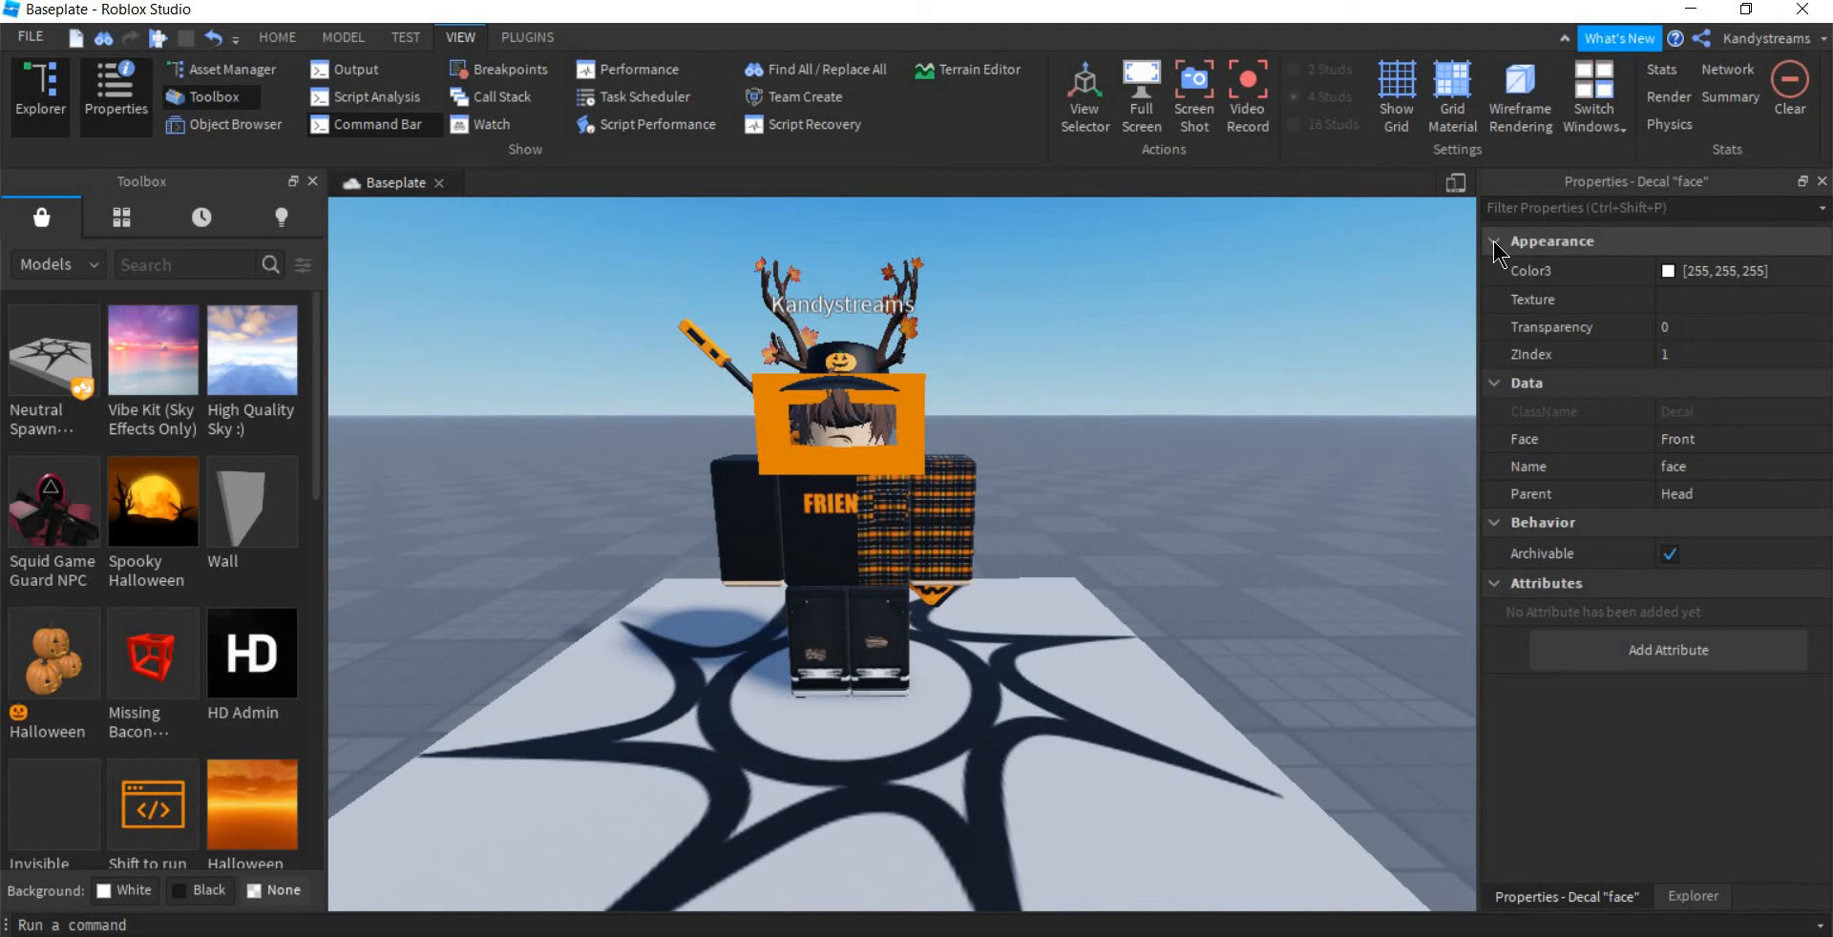
click(1493, 241)
click(1493, 240)
click(1650, 327)
click(1651, 271)
drag(1659, 182, 1656, 715)
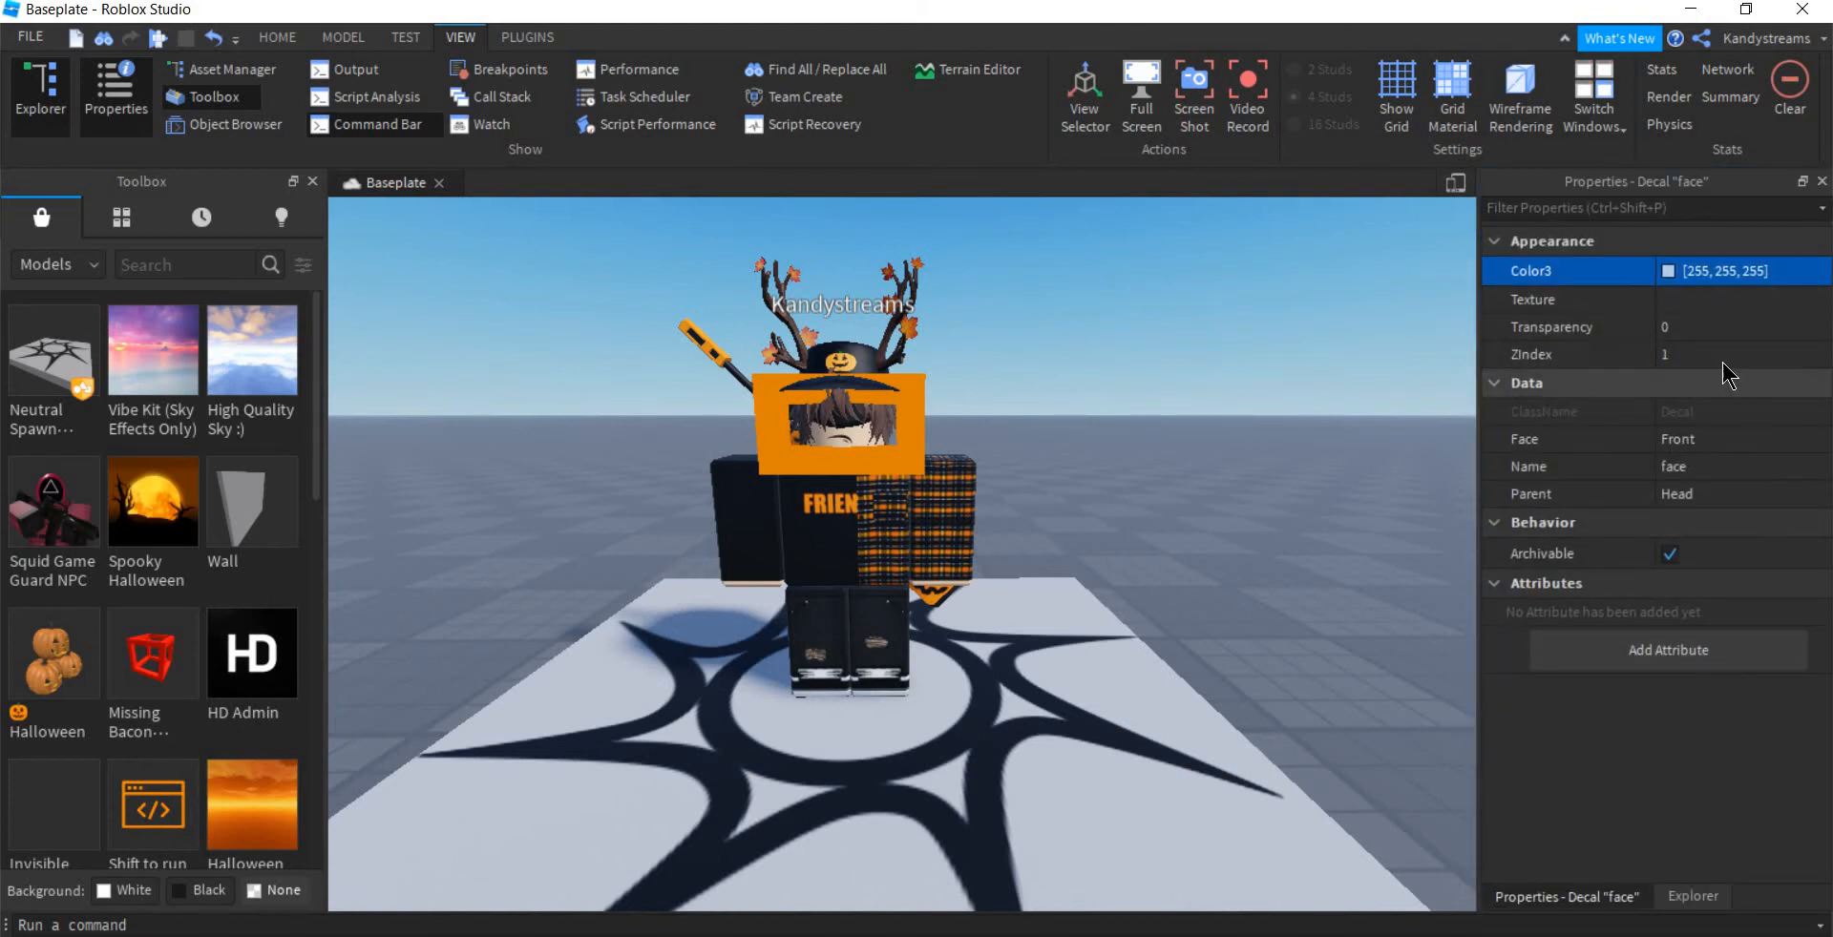
- Try again to empty the face decal's Transparency, ZIndex and Color3 values
click(1714, 330)
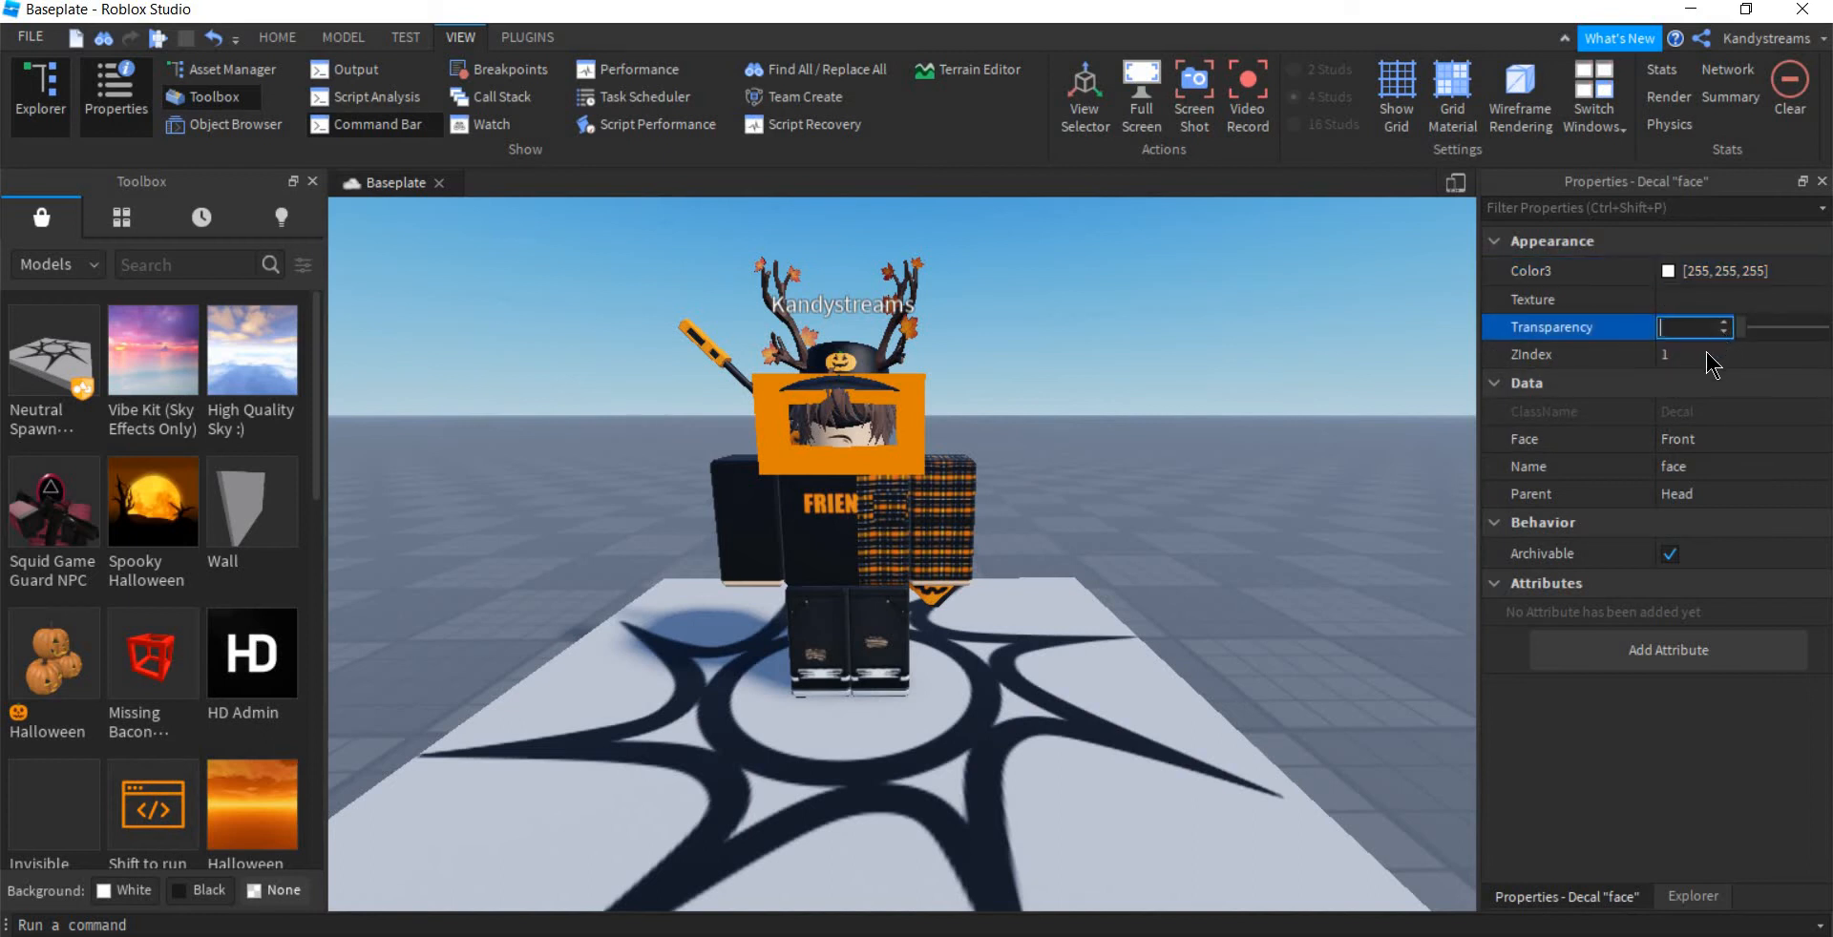
click(1706, 353)
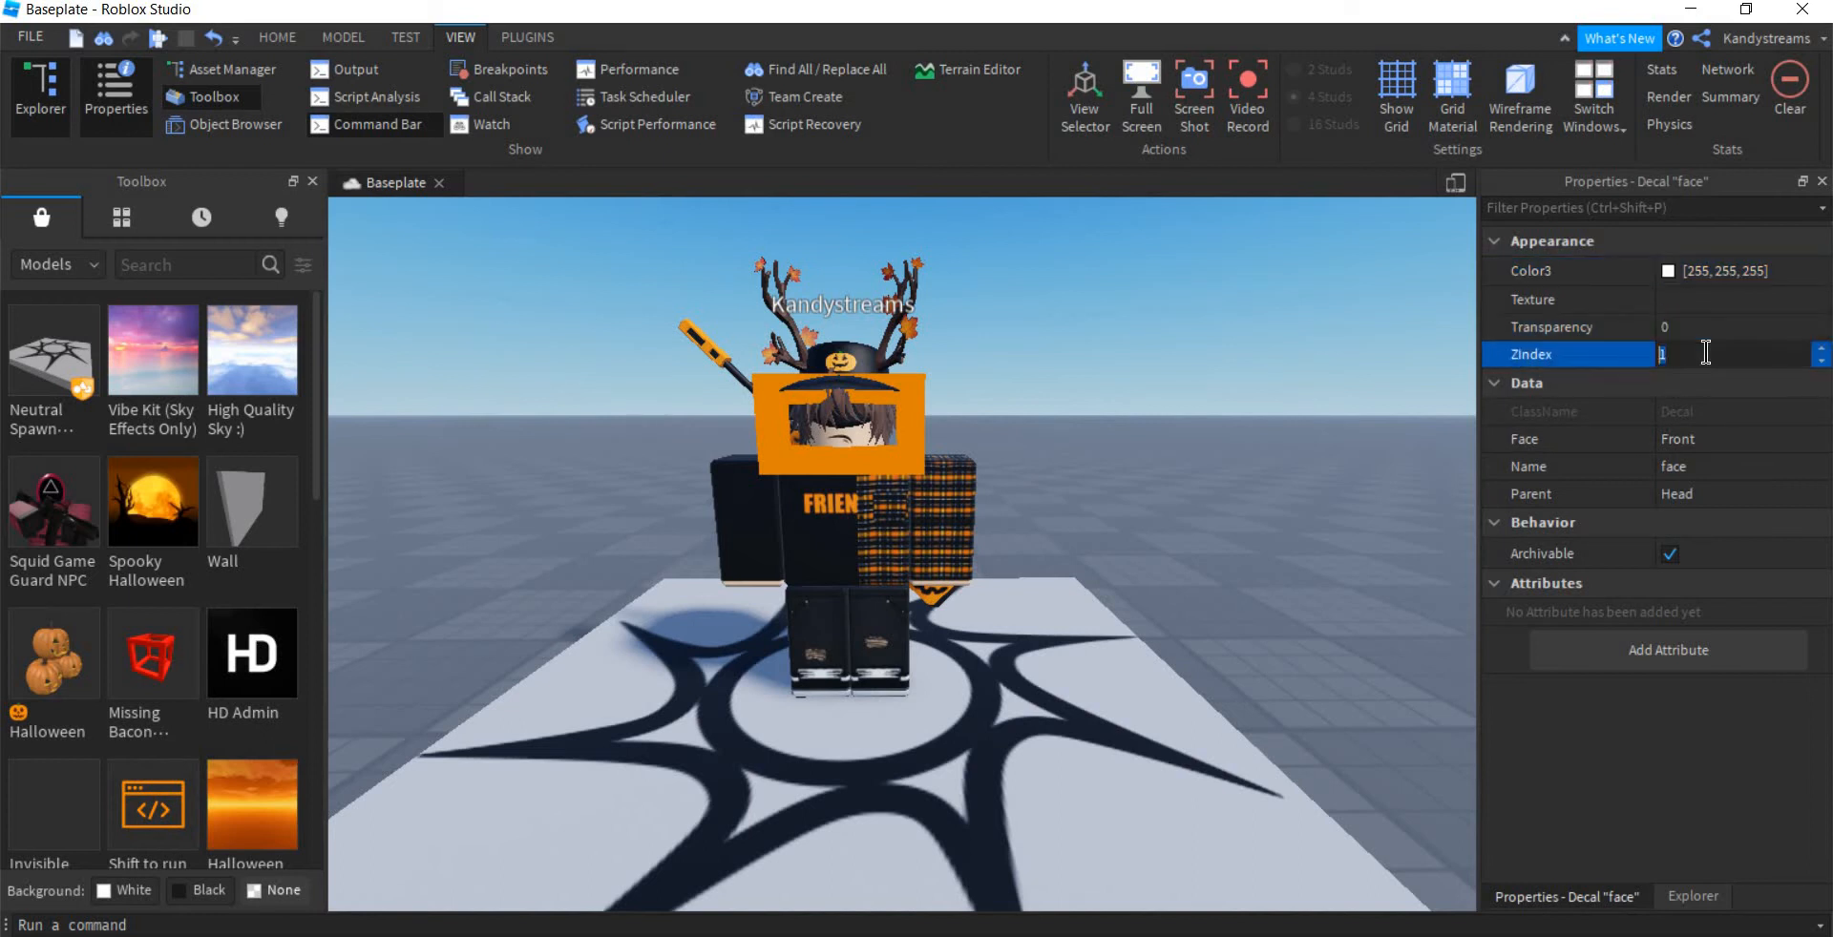
click(1715, 275)
key(BackSpace)
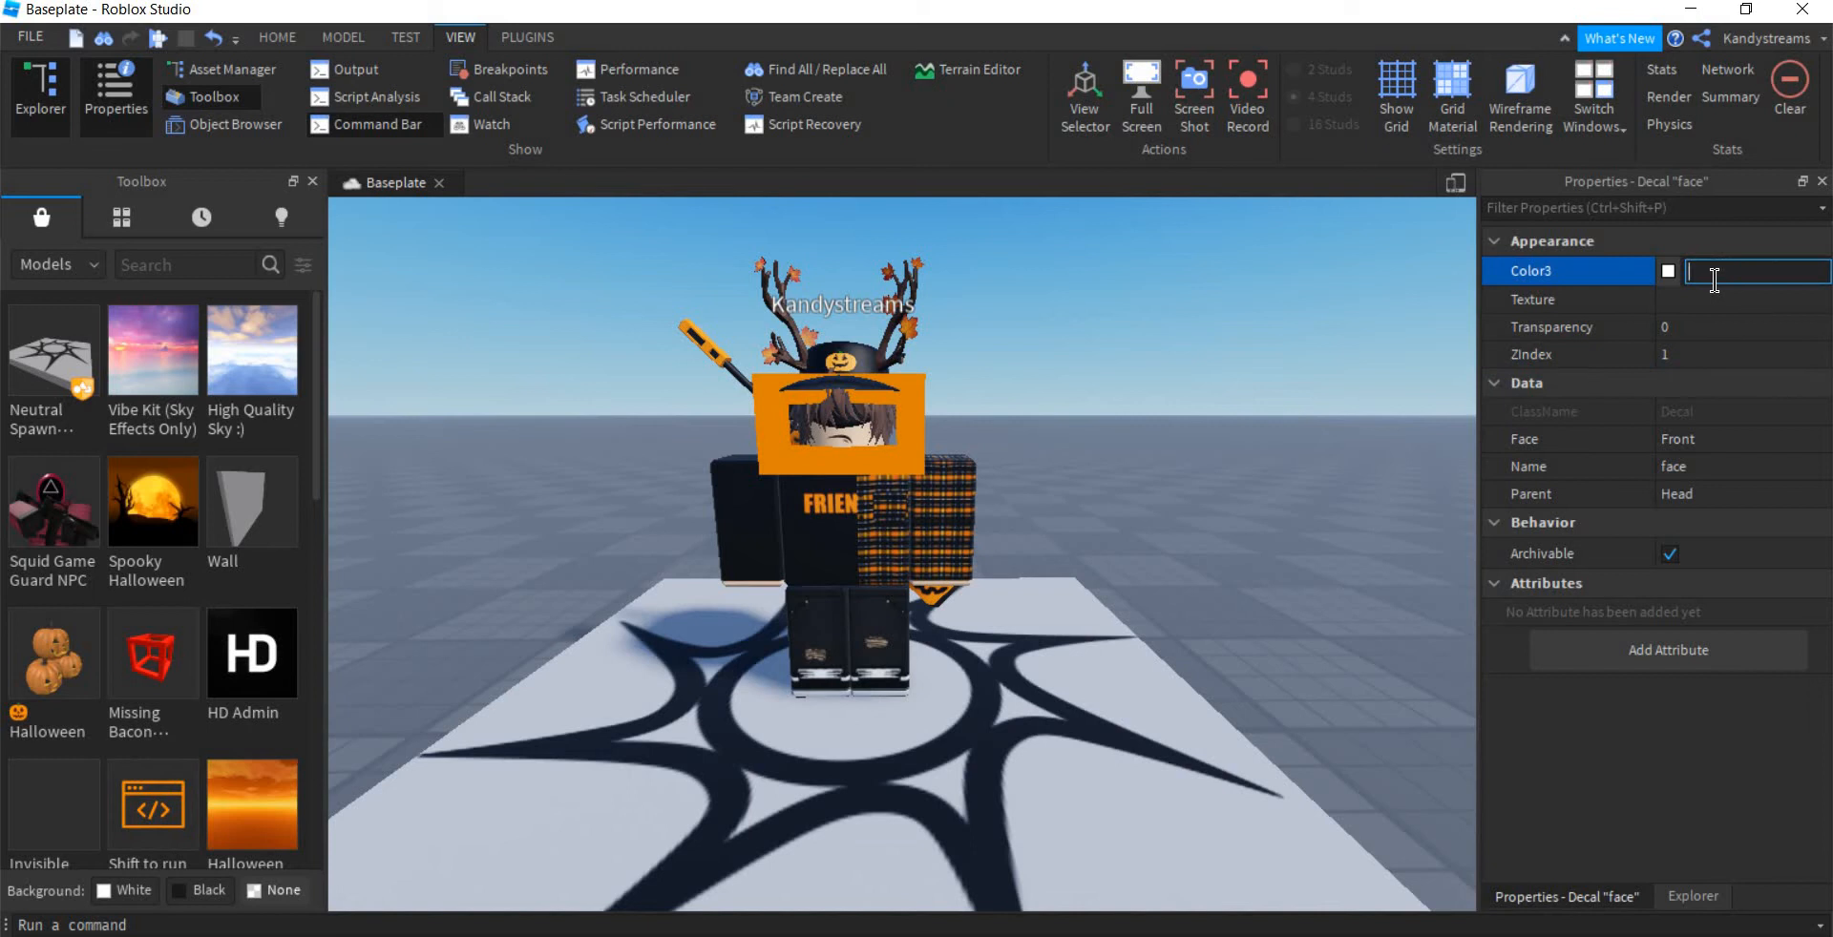
click(1701, 329)
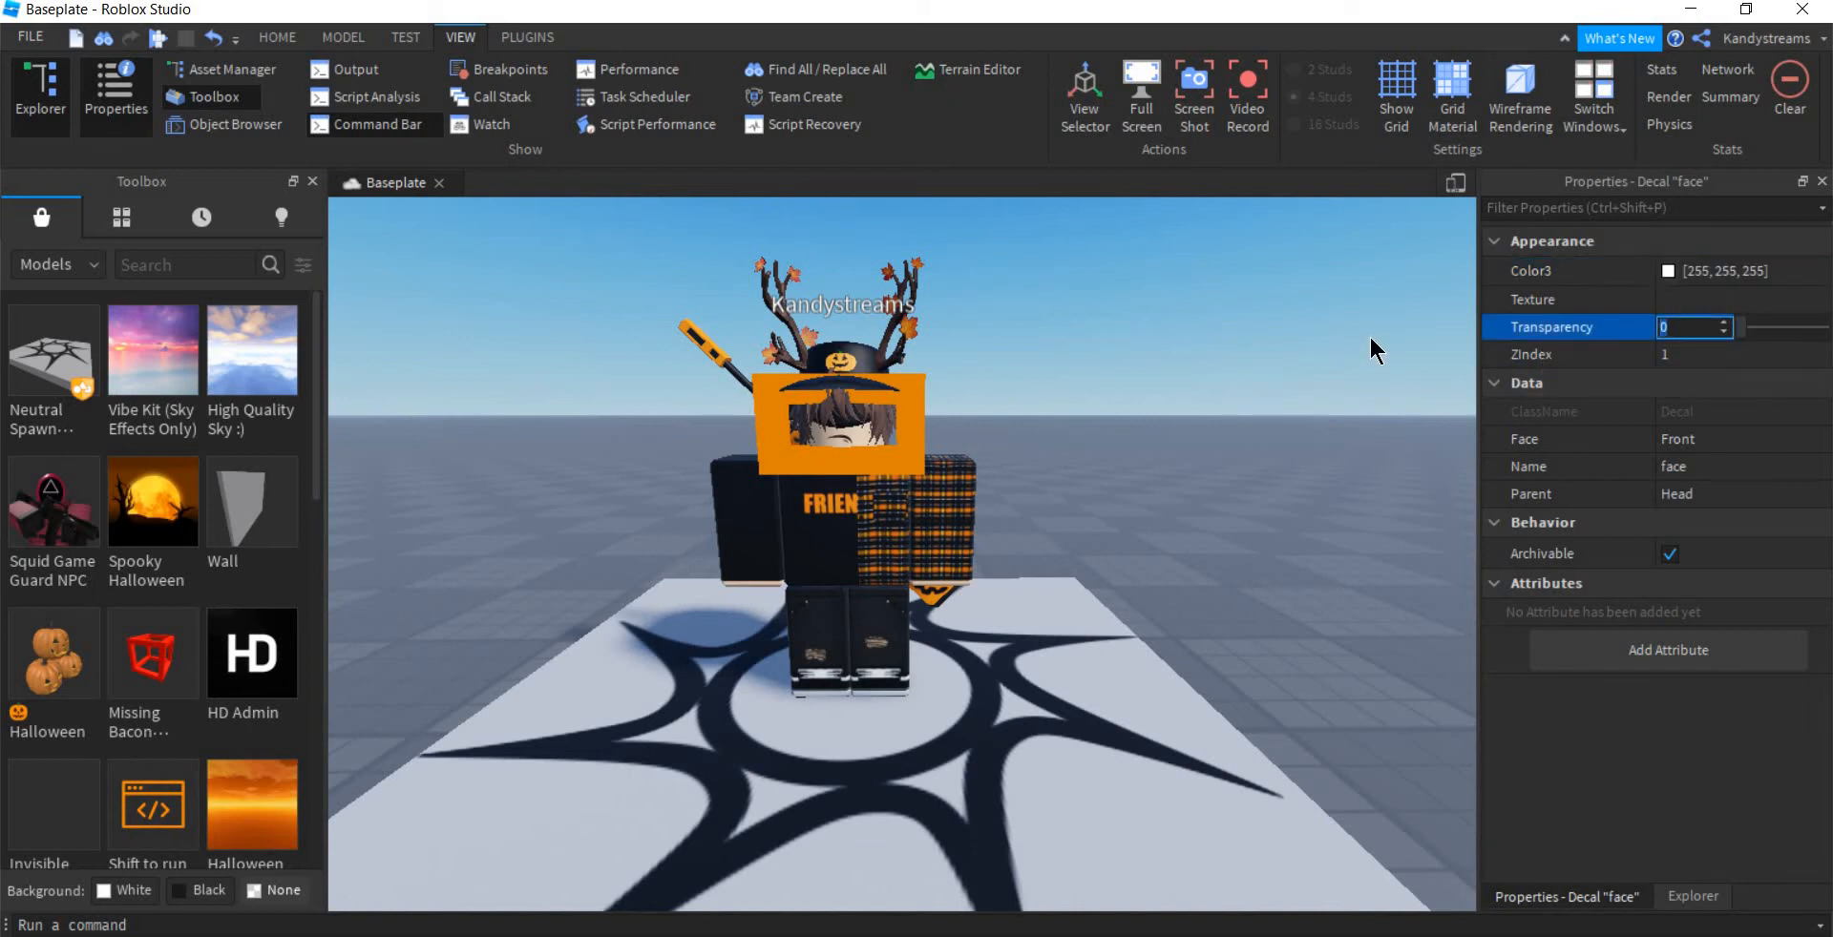
key(Return)
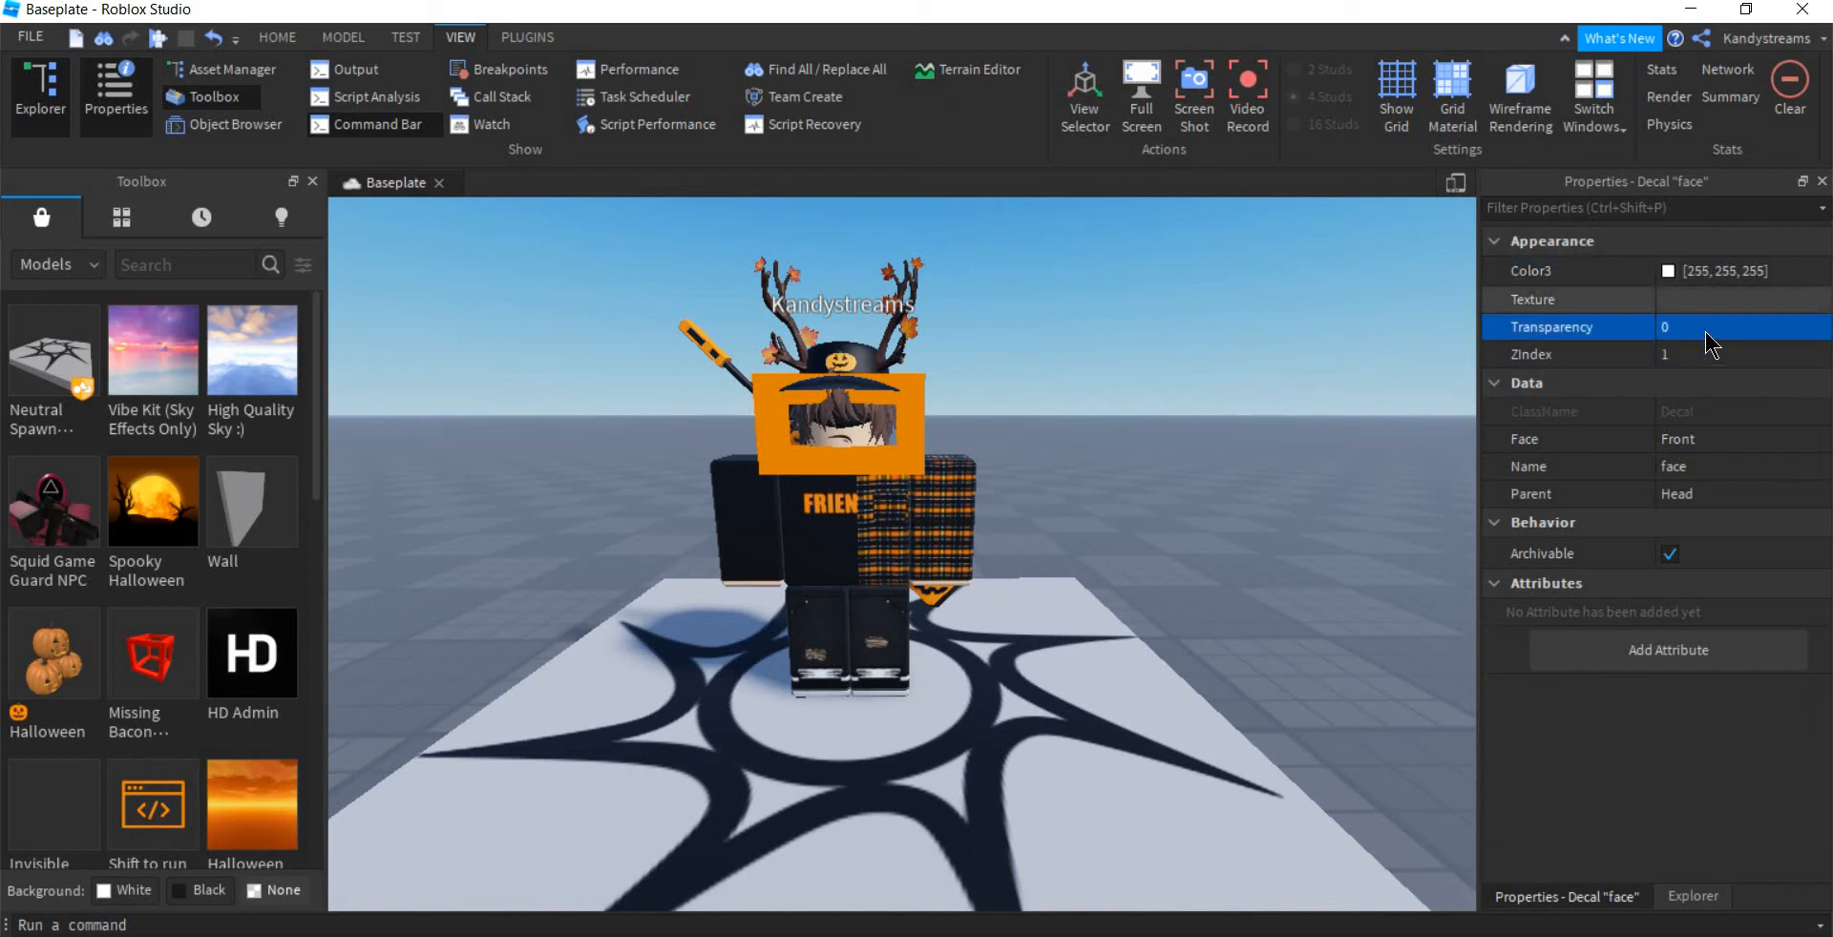
click(1649, 361)
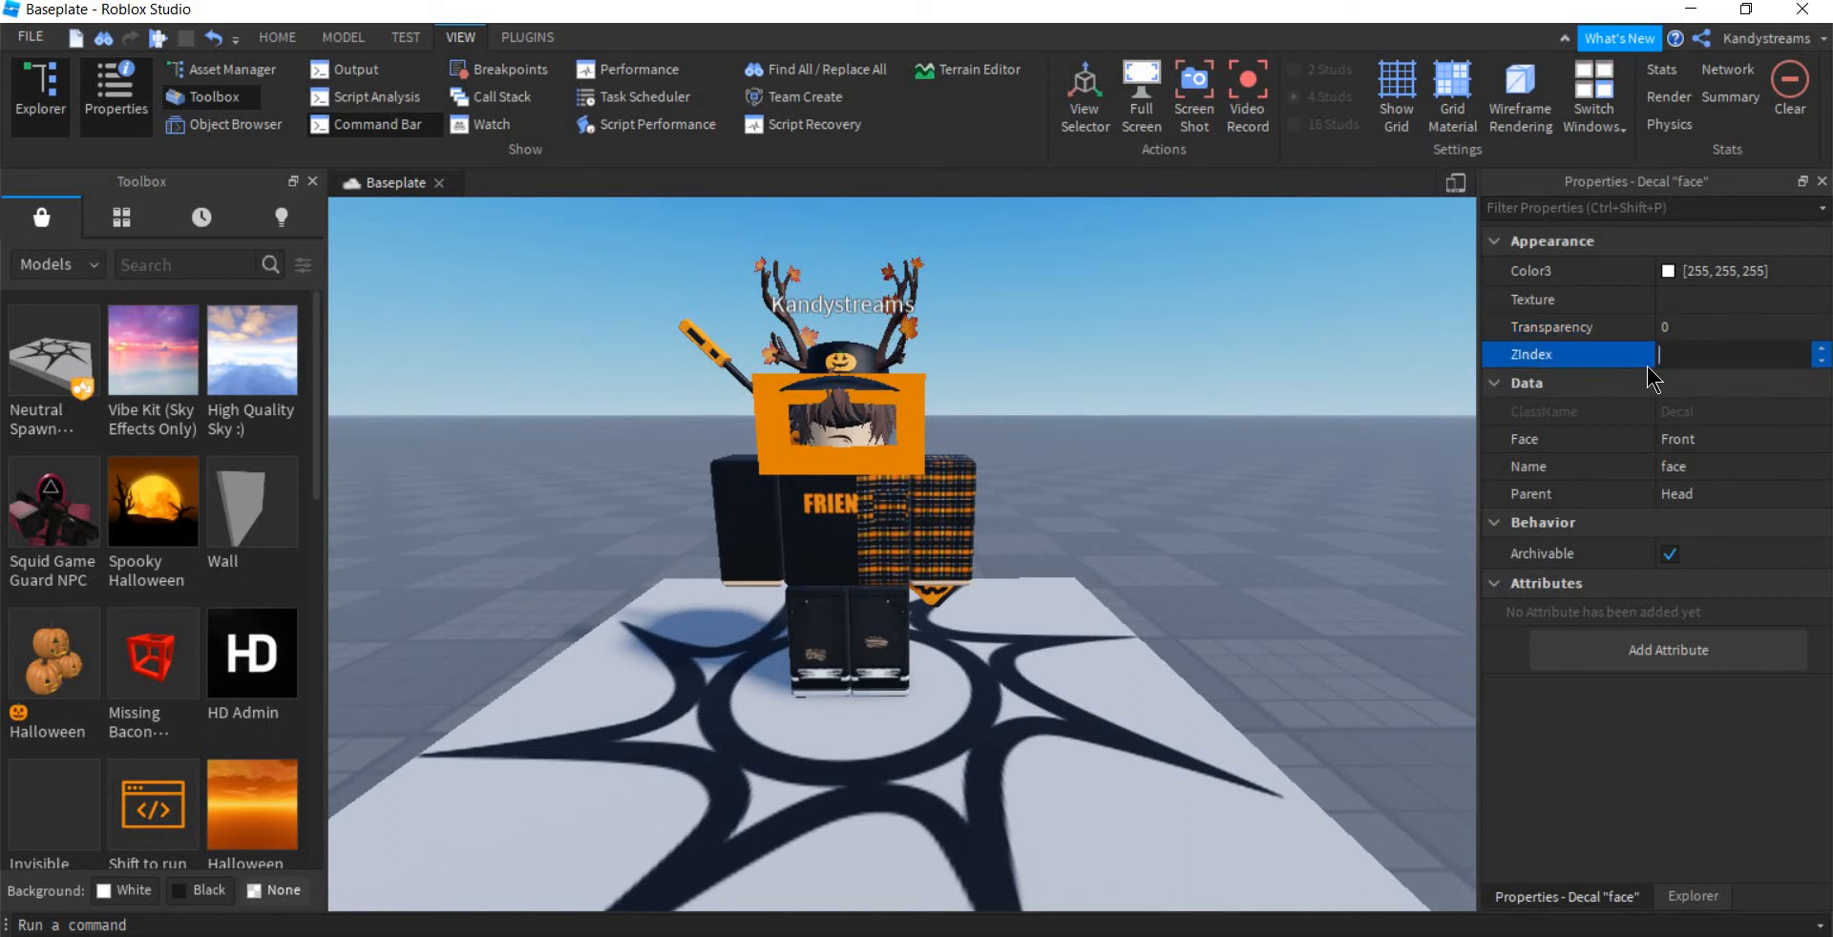
key(Return)
- Try to delete the face decal's ZIndex and Transparency values, and clear the selection
click(1676, 352)
right_click(1531, 393)
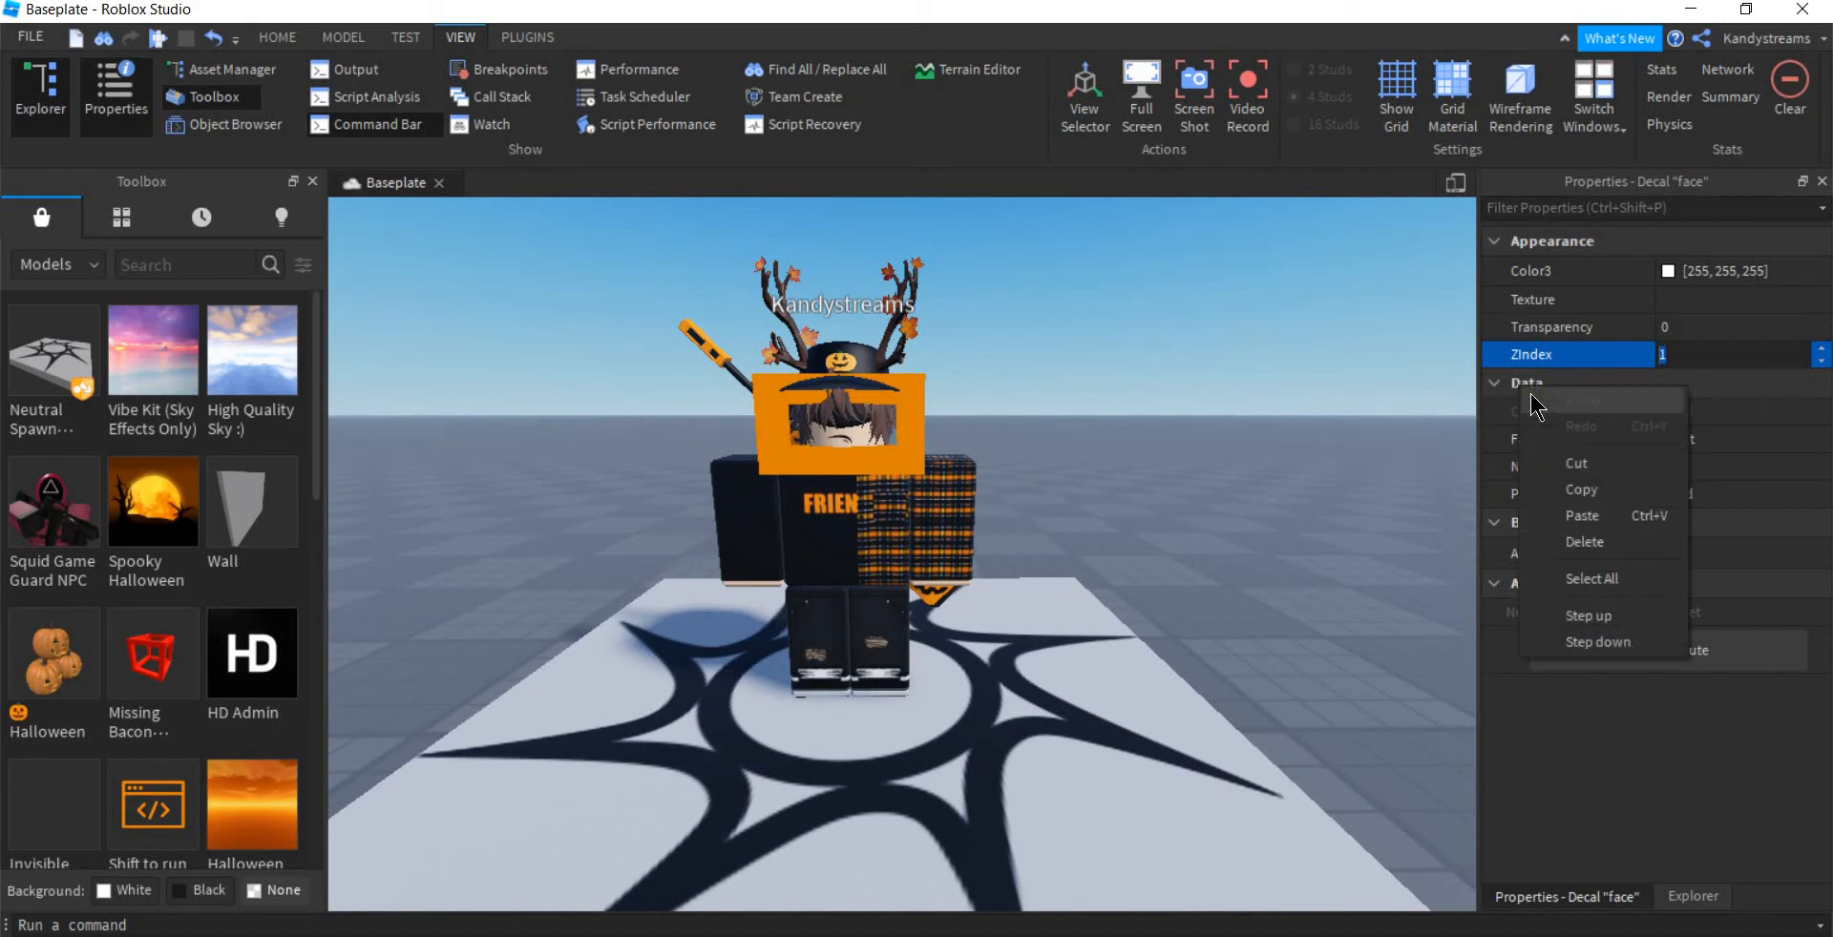
click(1573, 541)
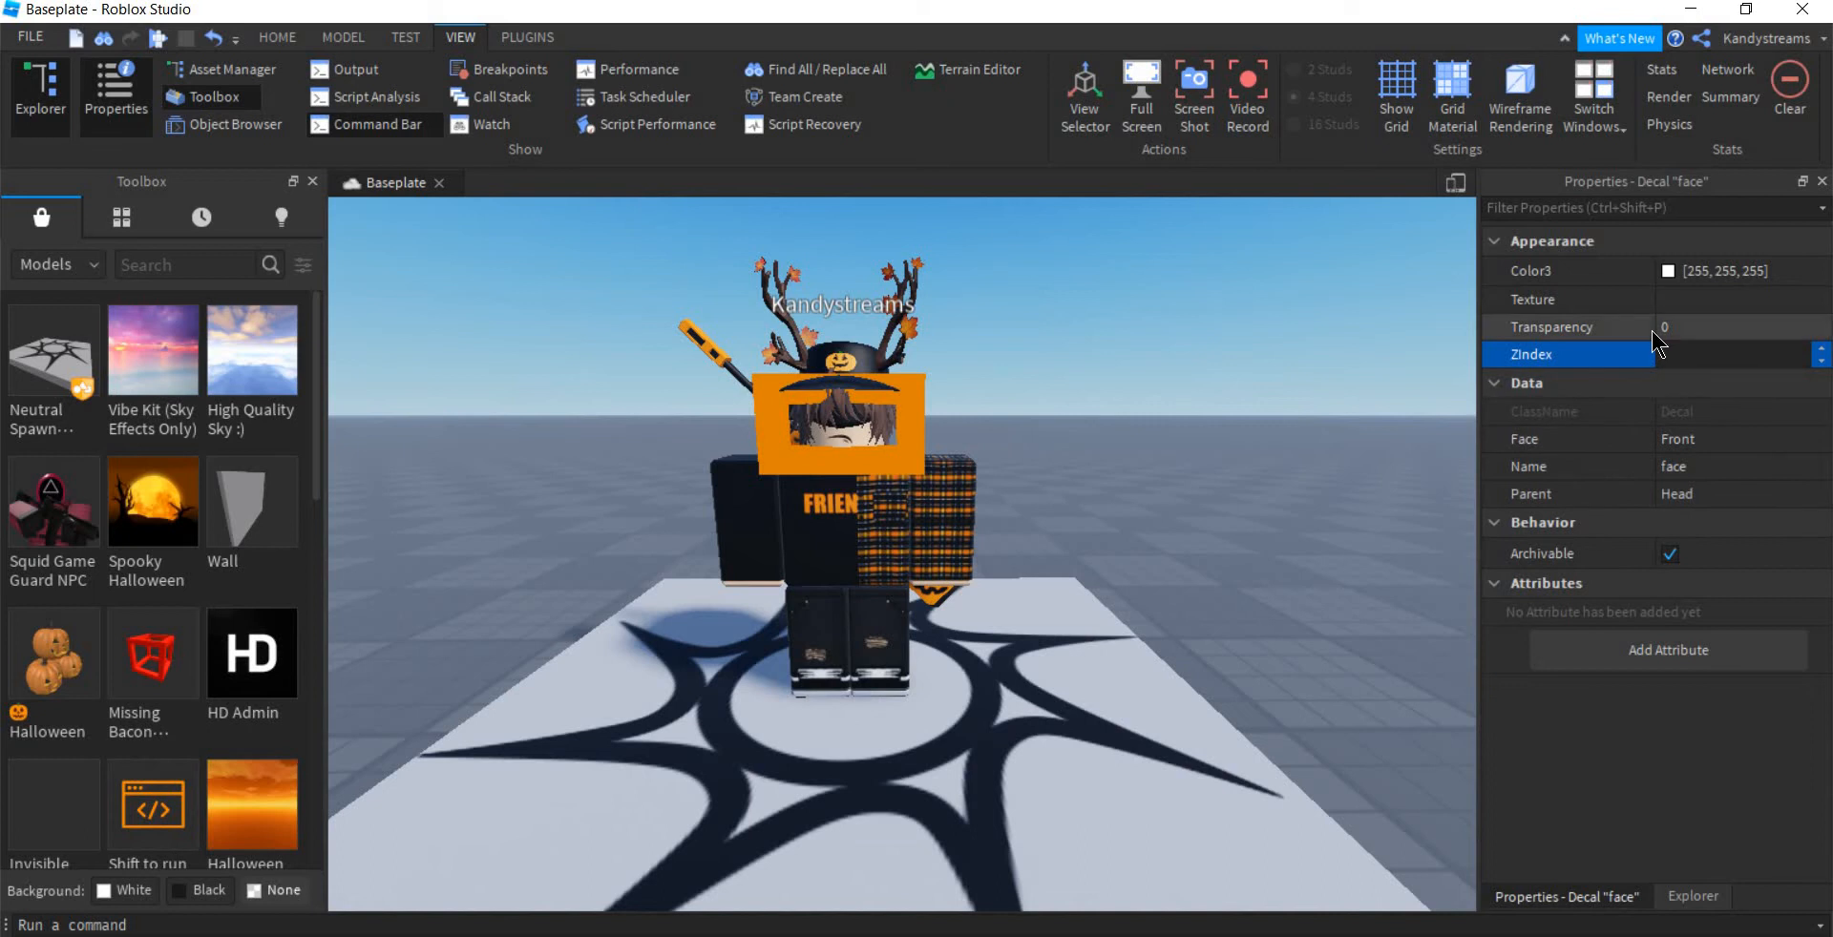
click(1661, 328)
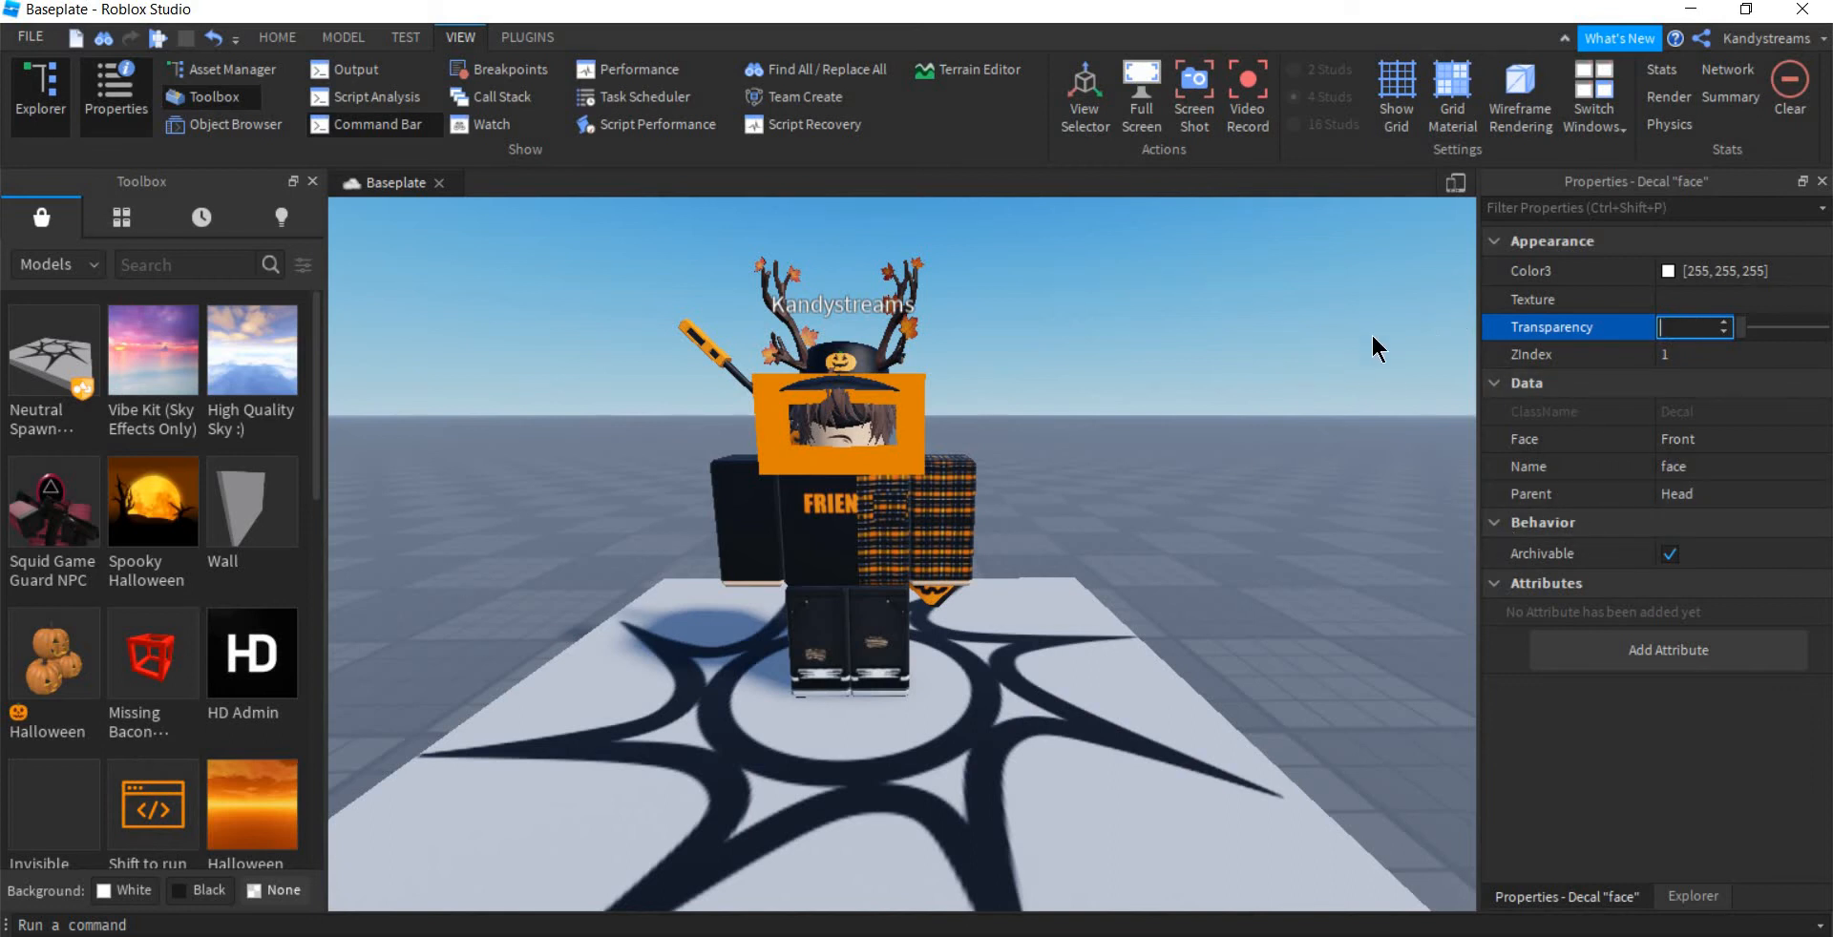
click(1245, 412)
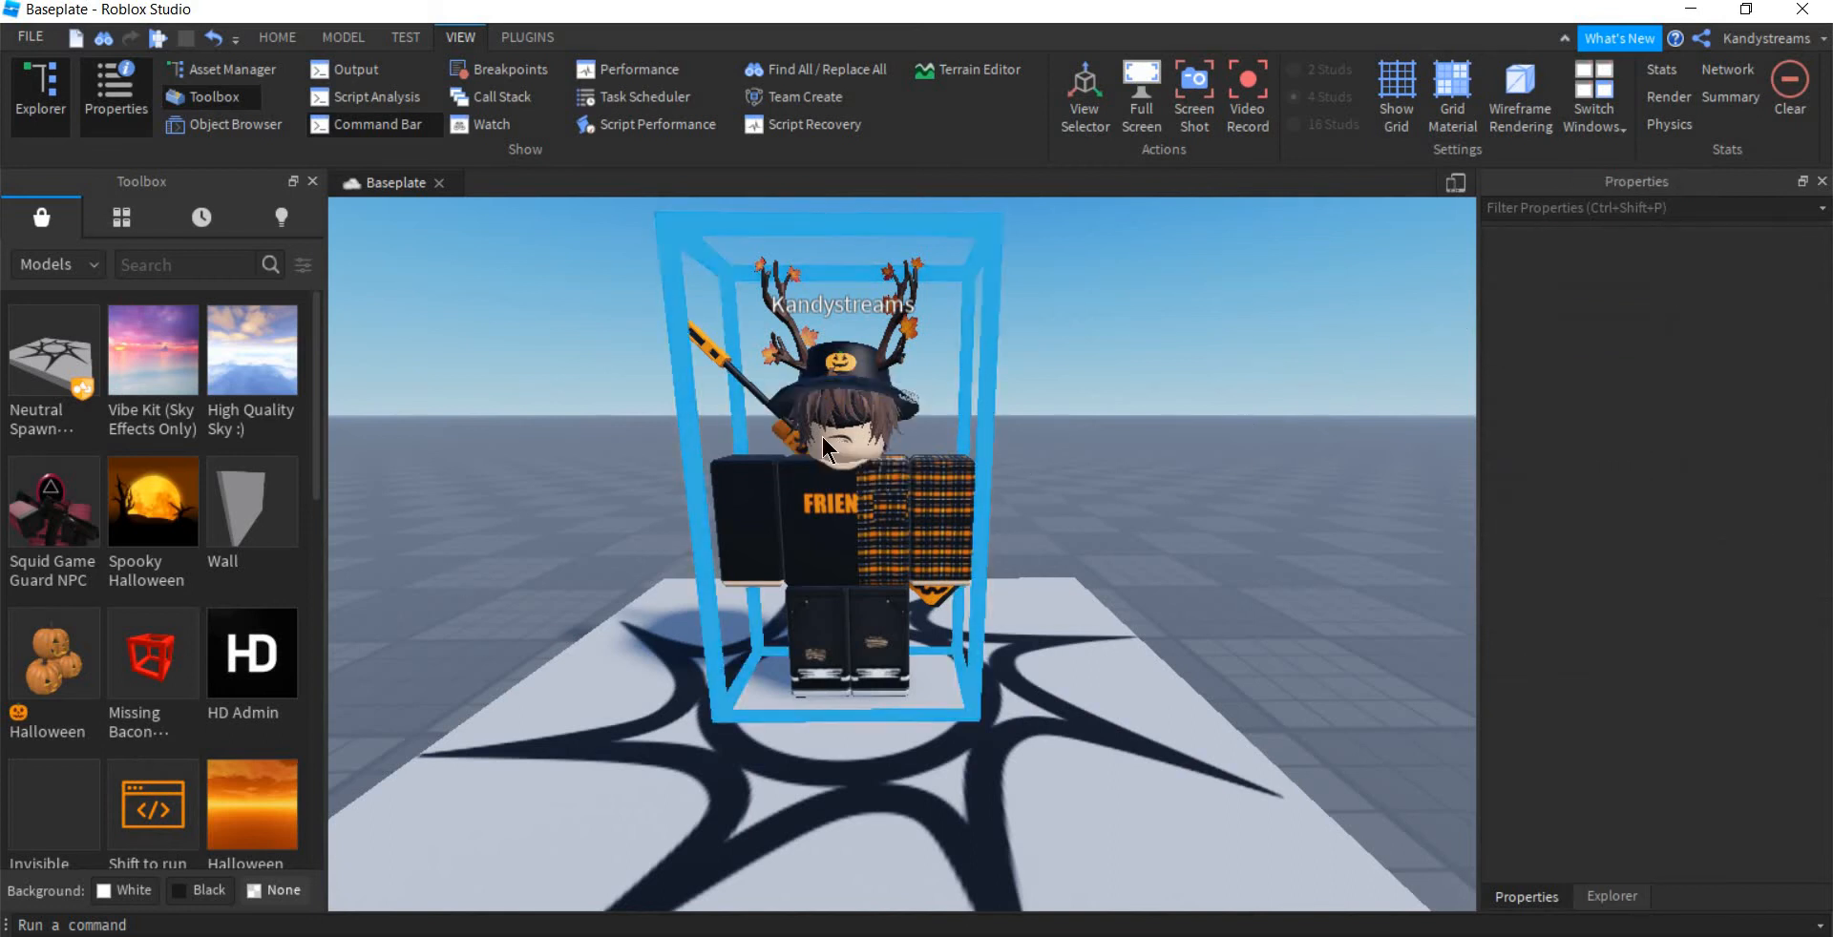
- Close the properties, collapse the Head and move the character's Humanoid into its Shirt object
click(1821, 180)
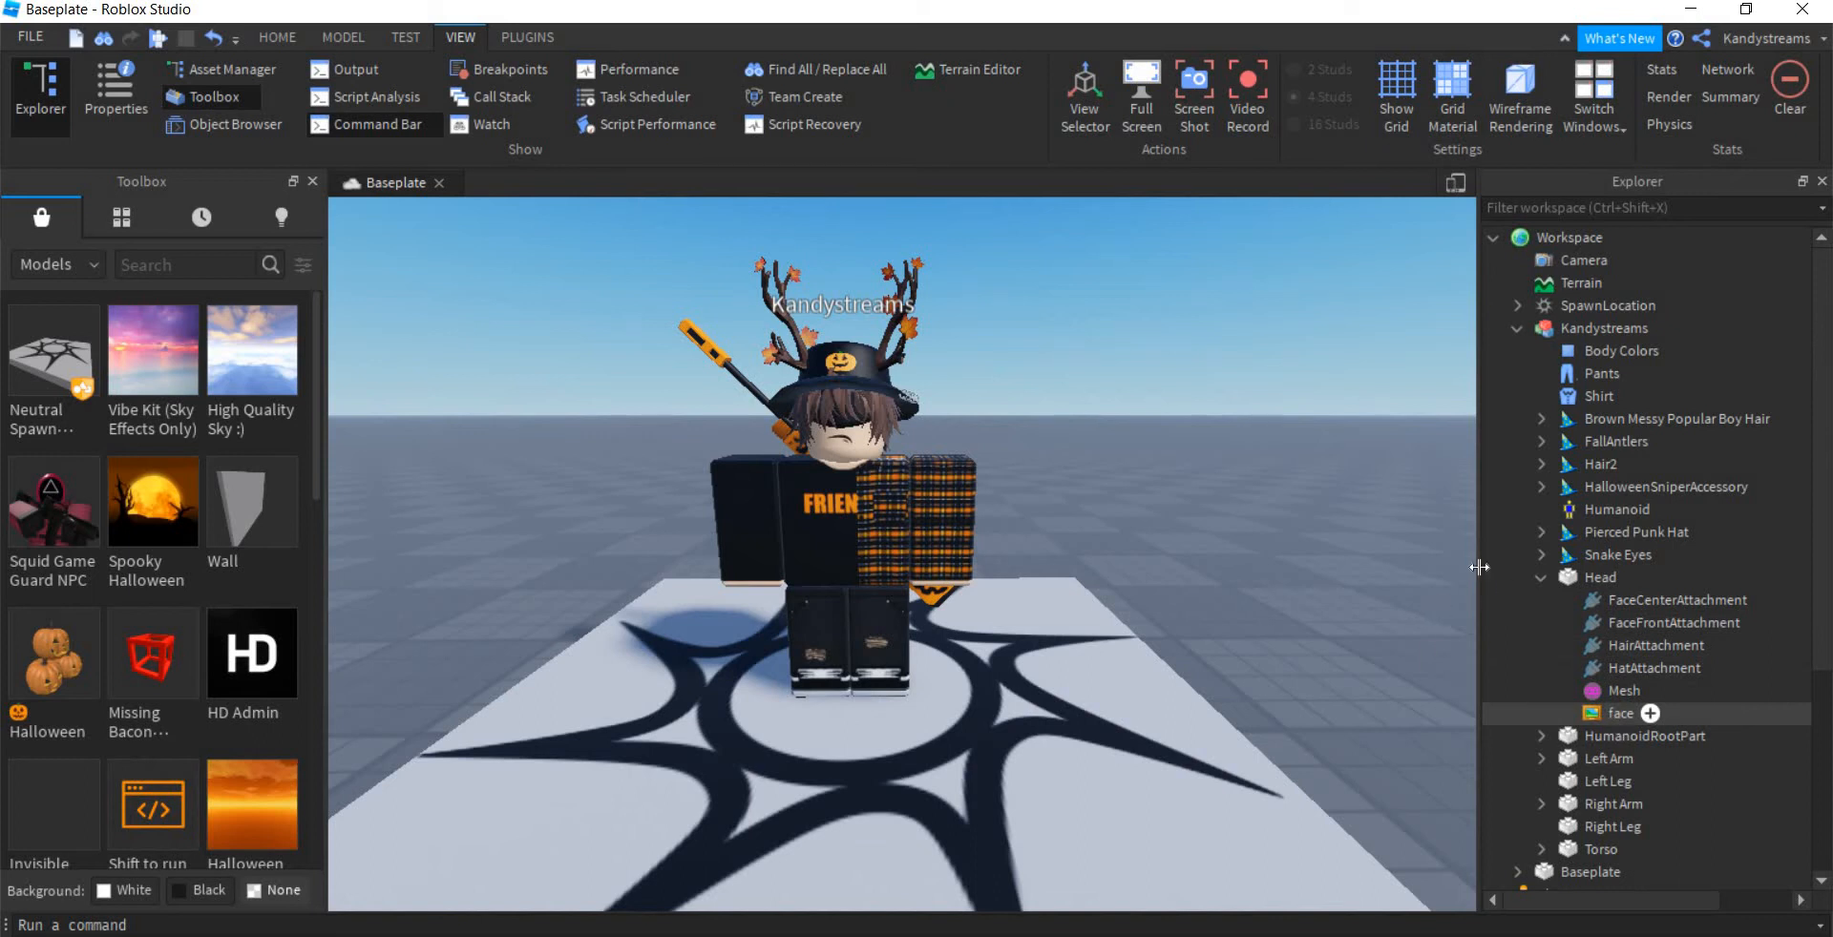
click(1541, 577)
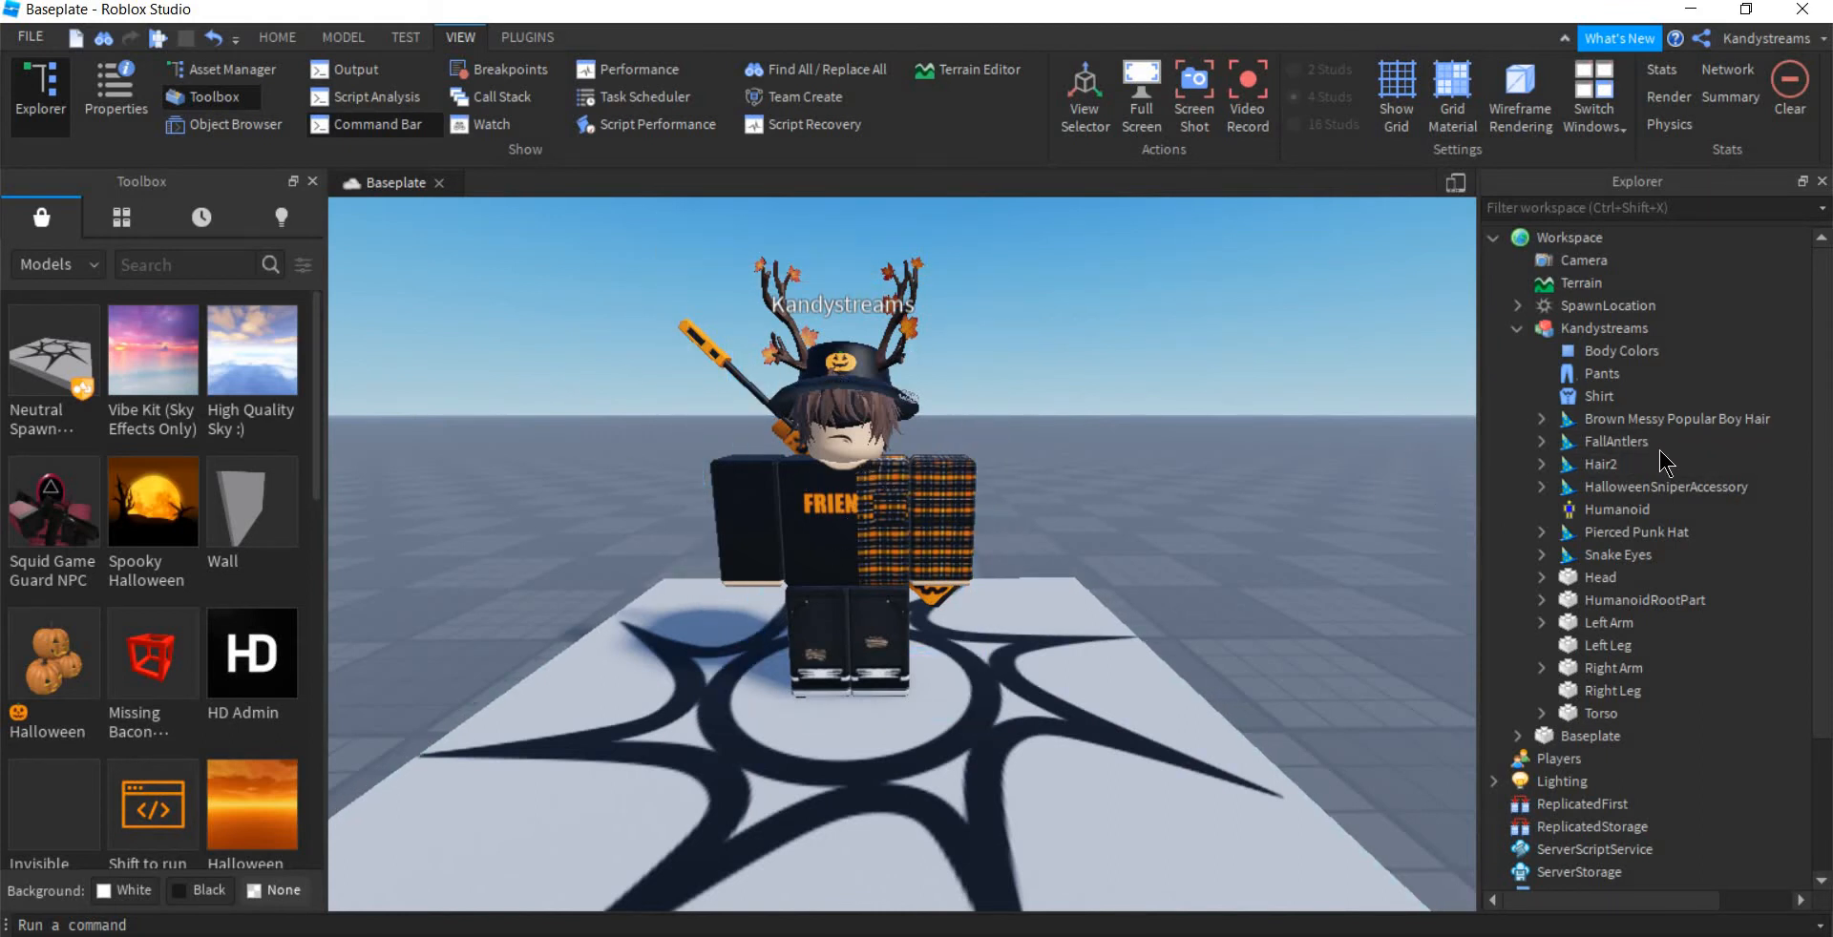
drag(1619, 507, 1638, 460)
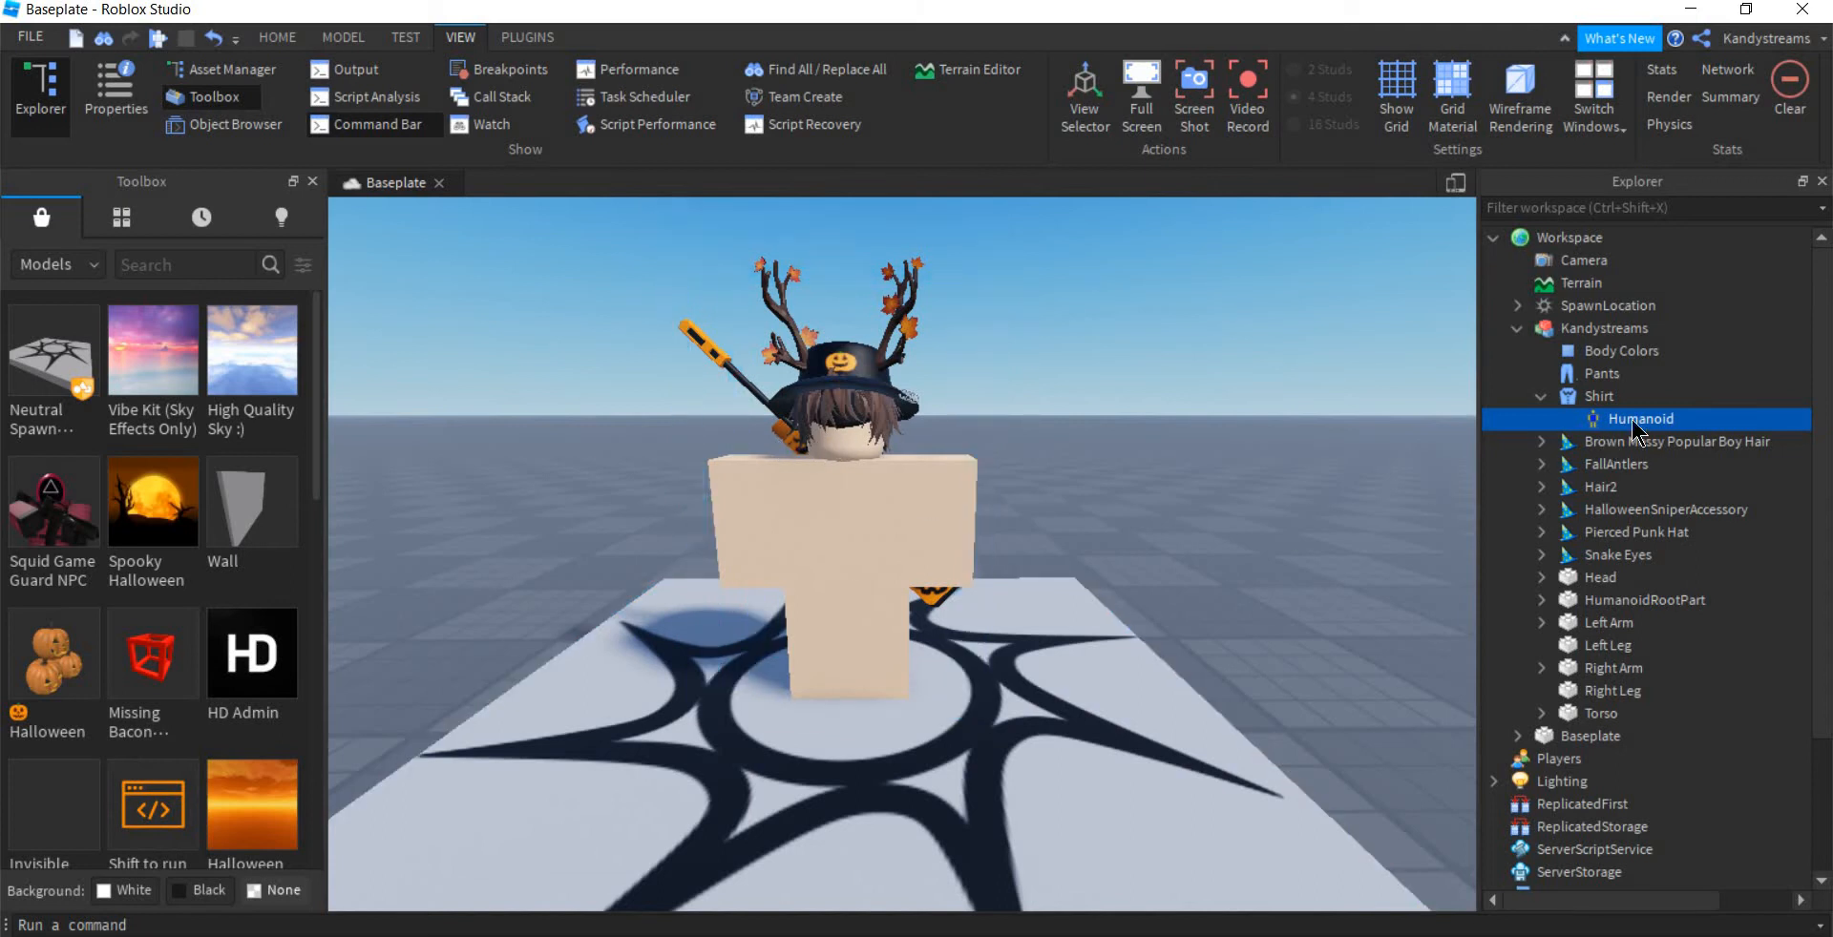
- Export the whole character model as the OBJ file Model 2 in the Roblox GFX 2 folder
click(1608, 328)
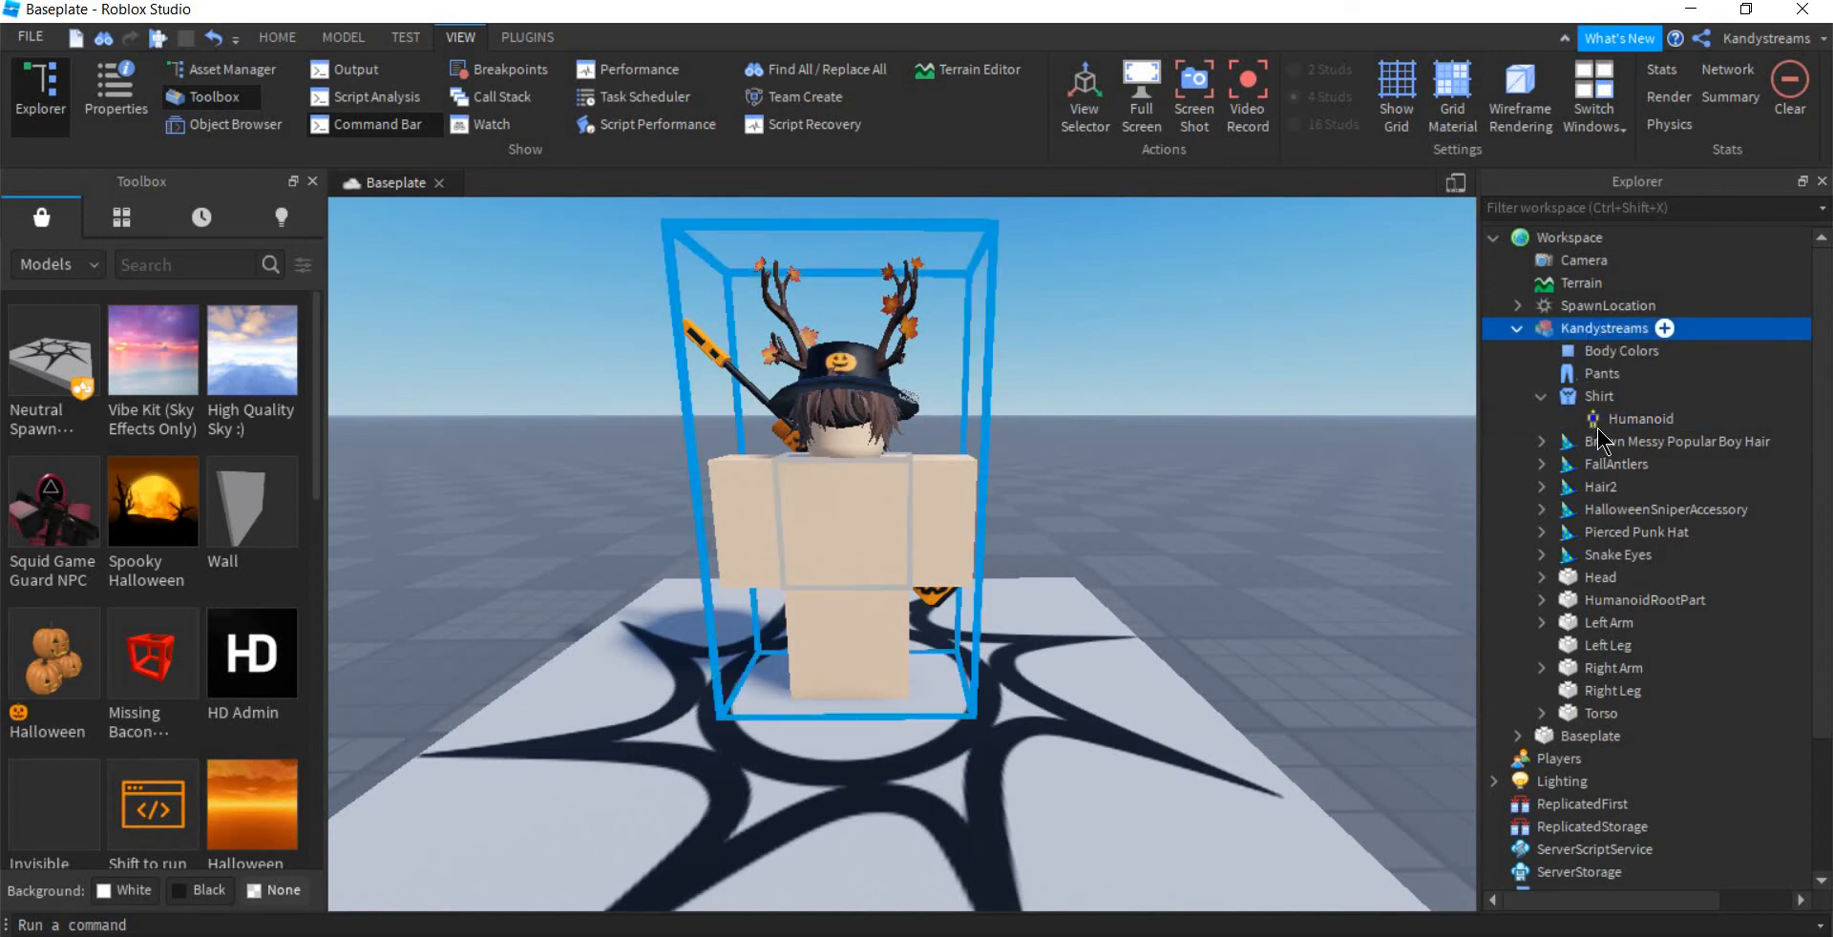
right_click(1588, 328)
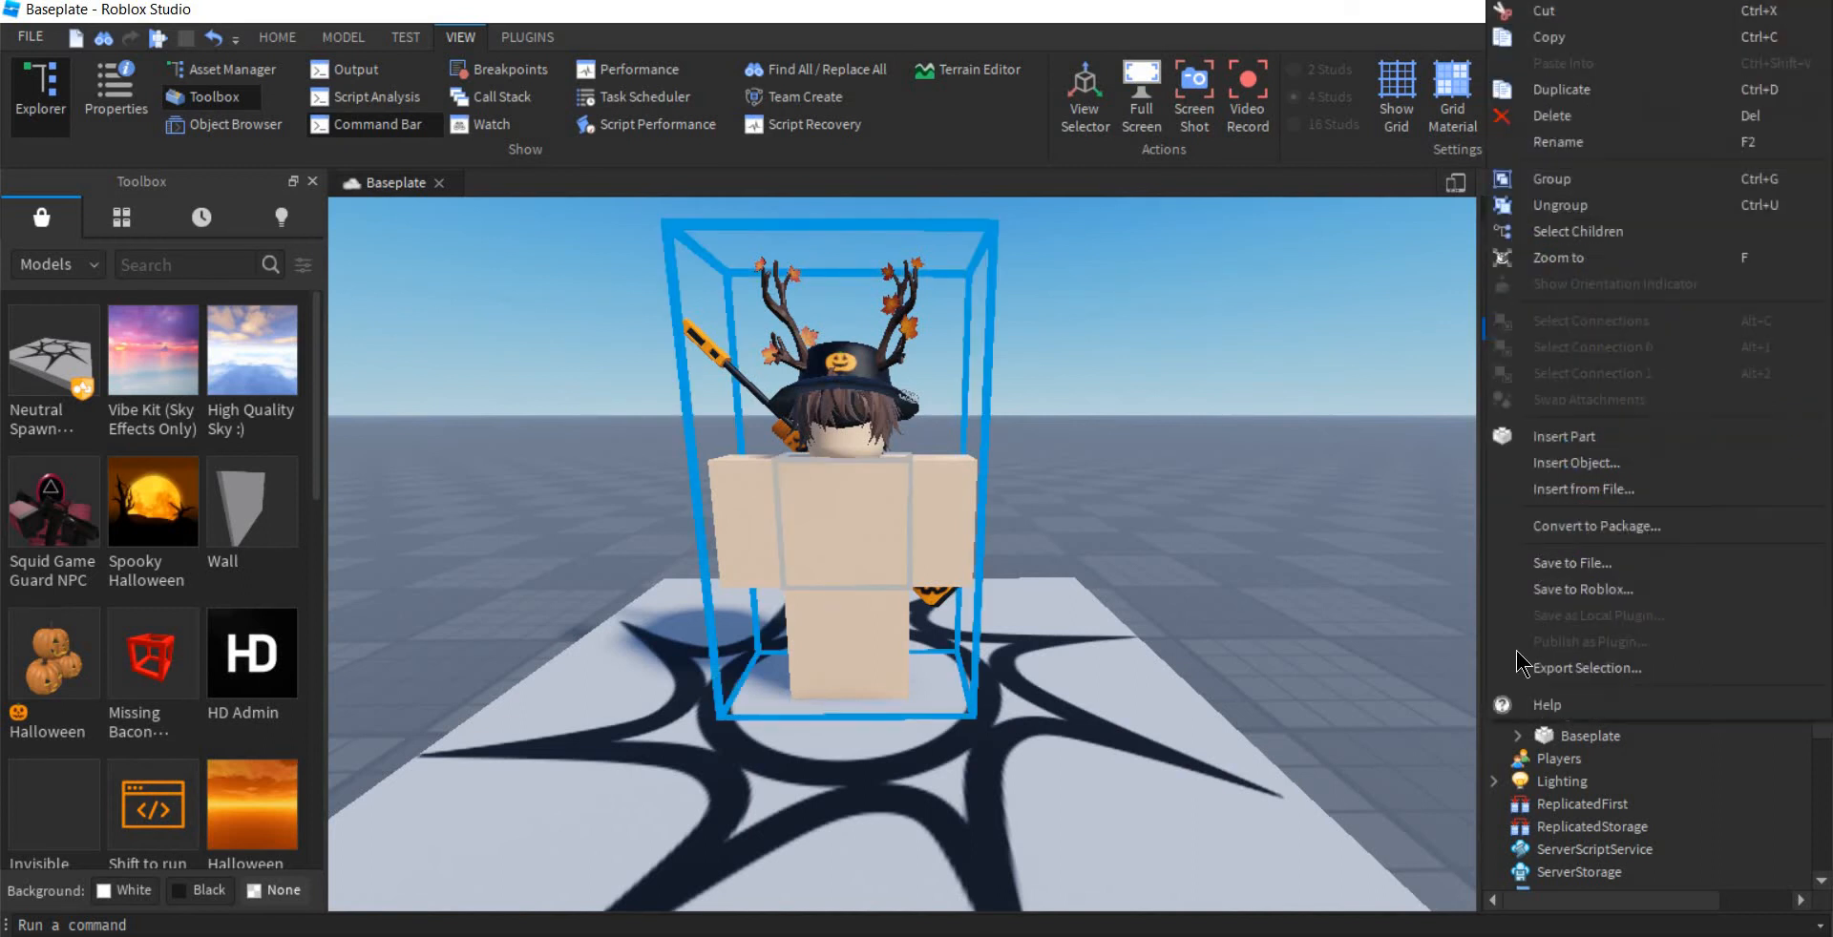
click(1567, 667)
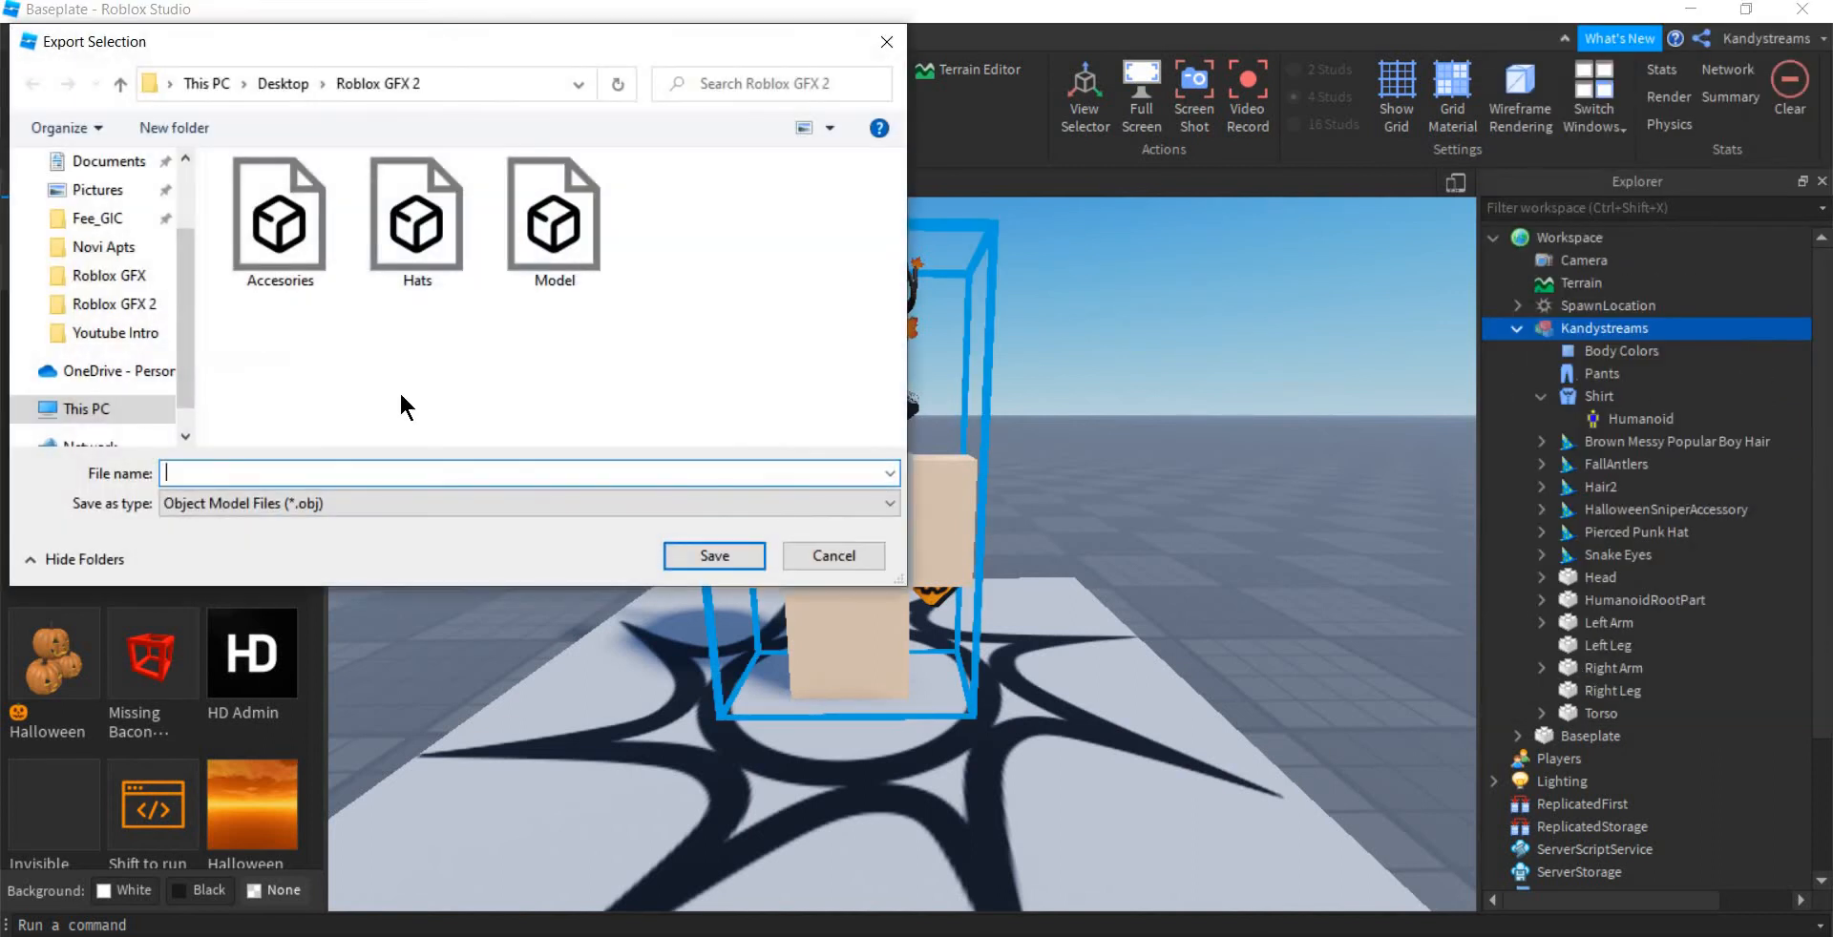
text(M)
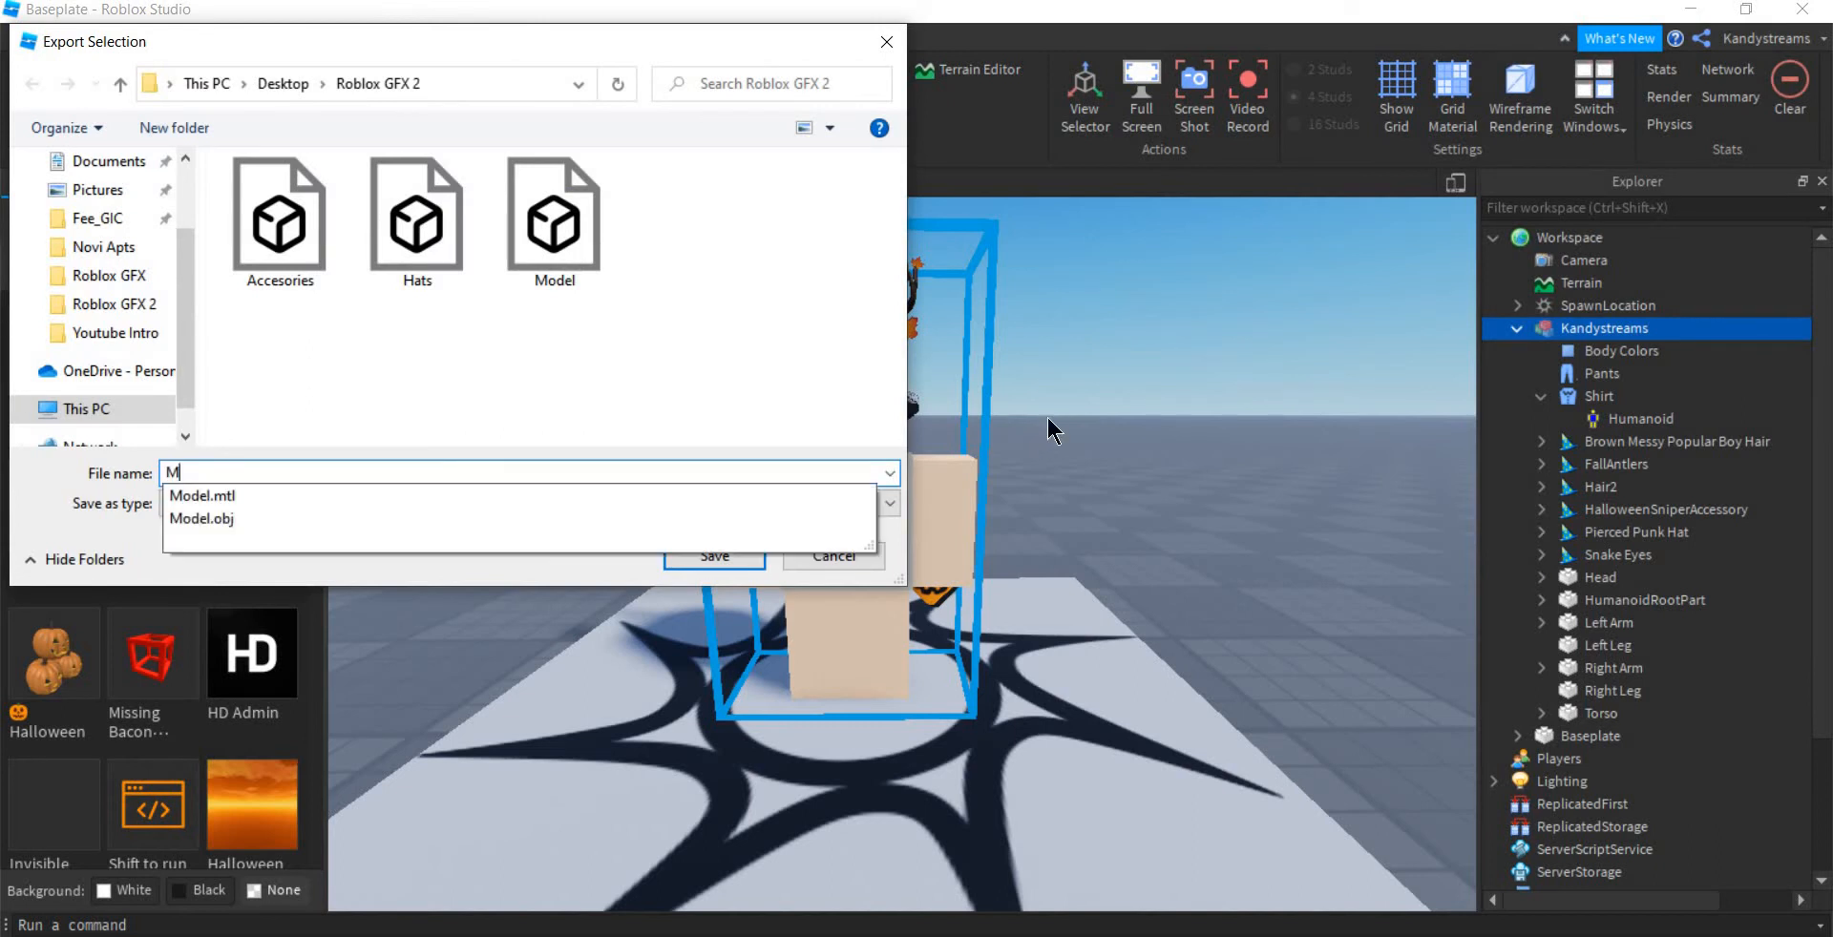
text(odl)
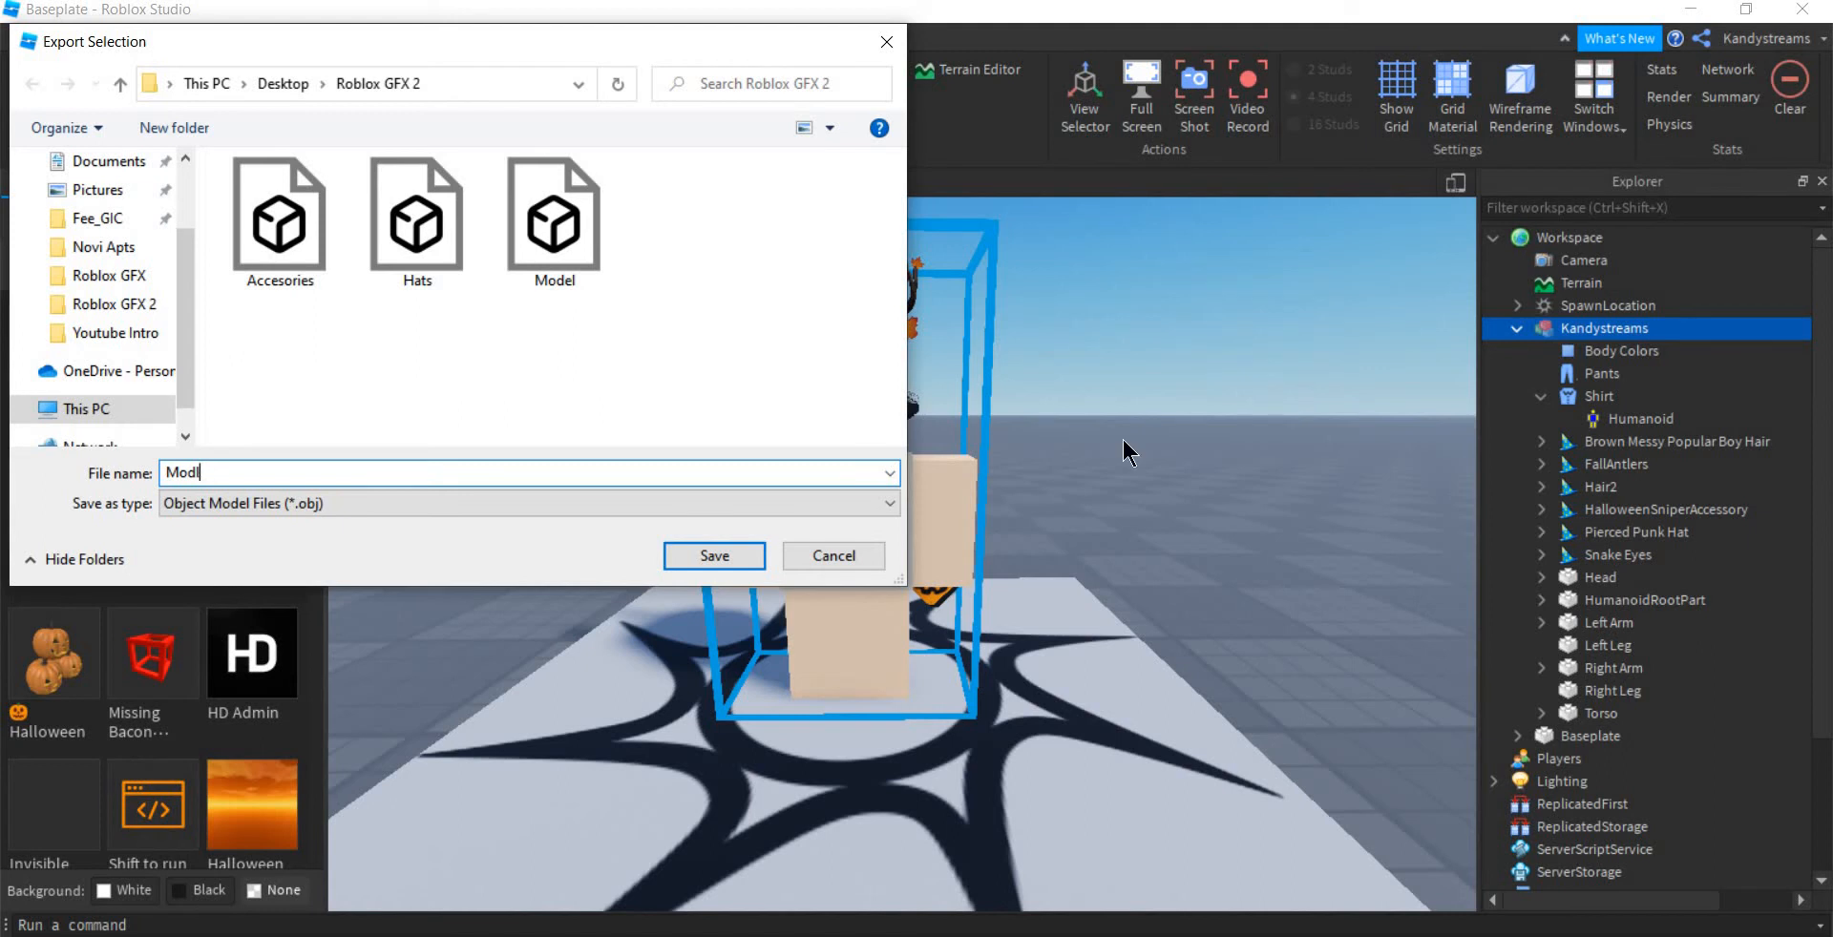
key(BackSpace)
text(el 2)
key(Return)
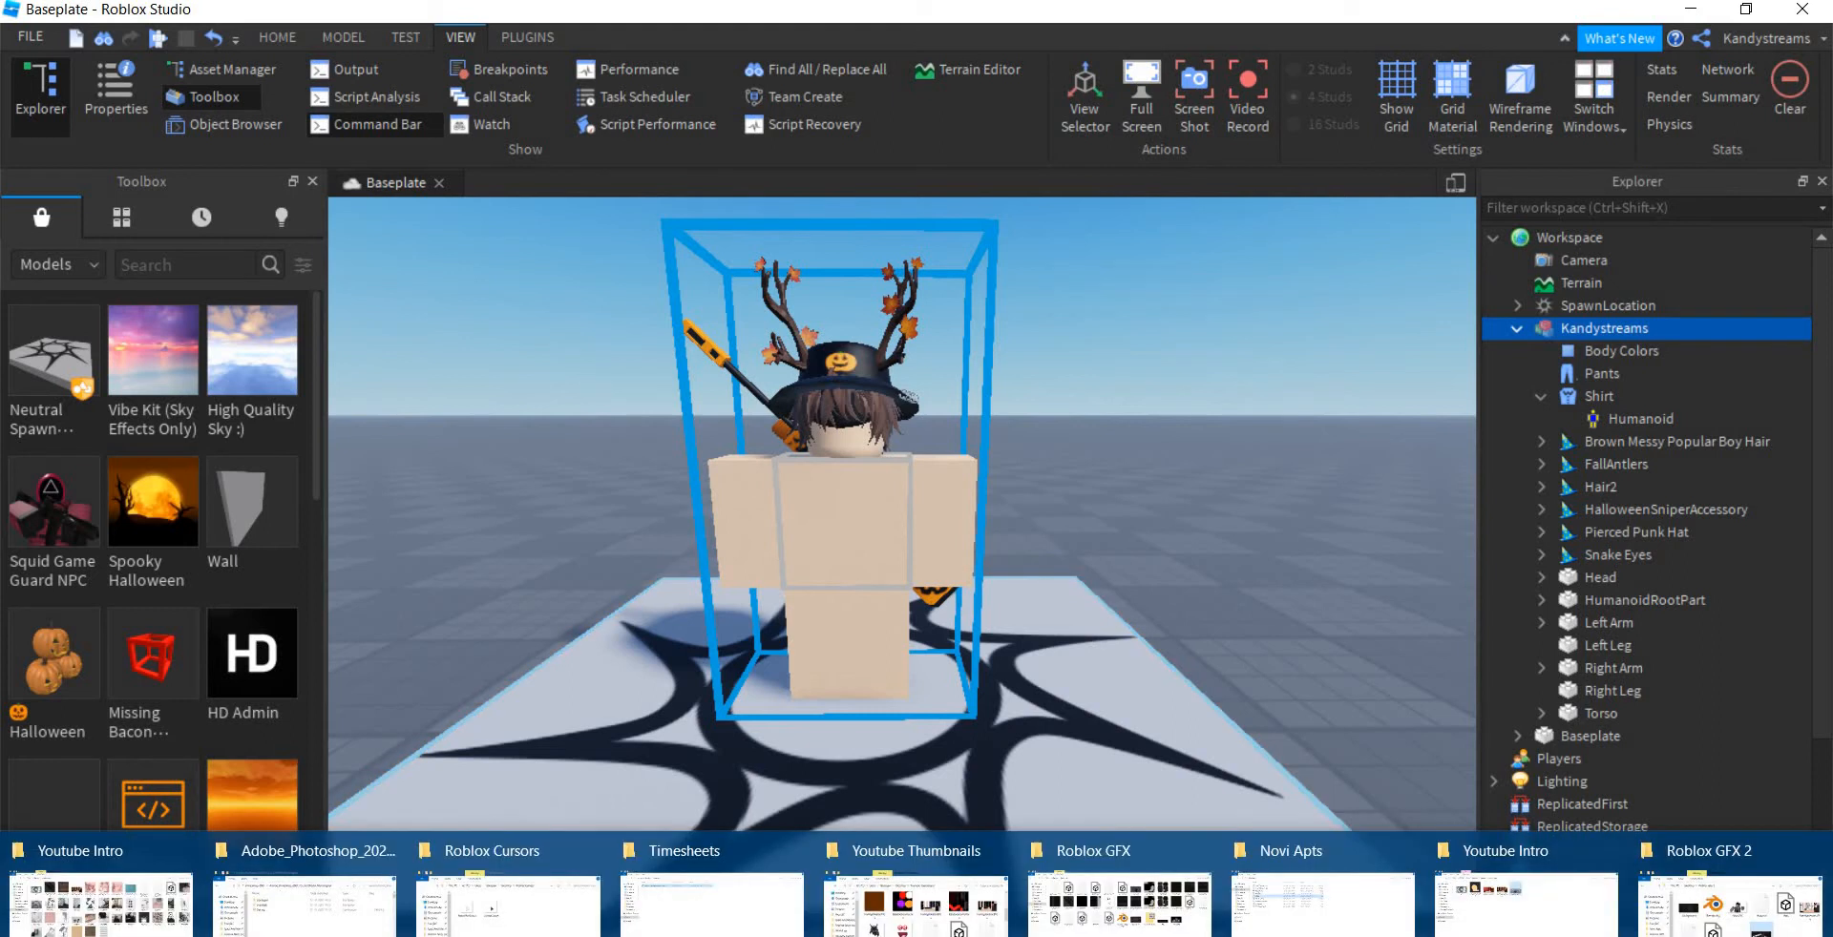
- Examine the exported model, texture and Blender files in the Roblox GFX 2 folder
click(1718, 888)
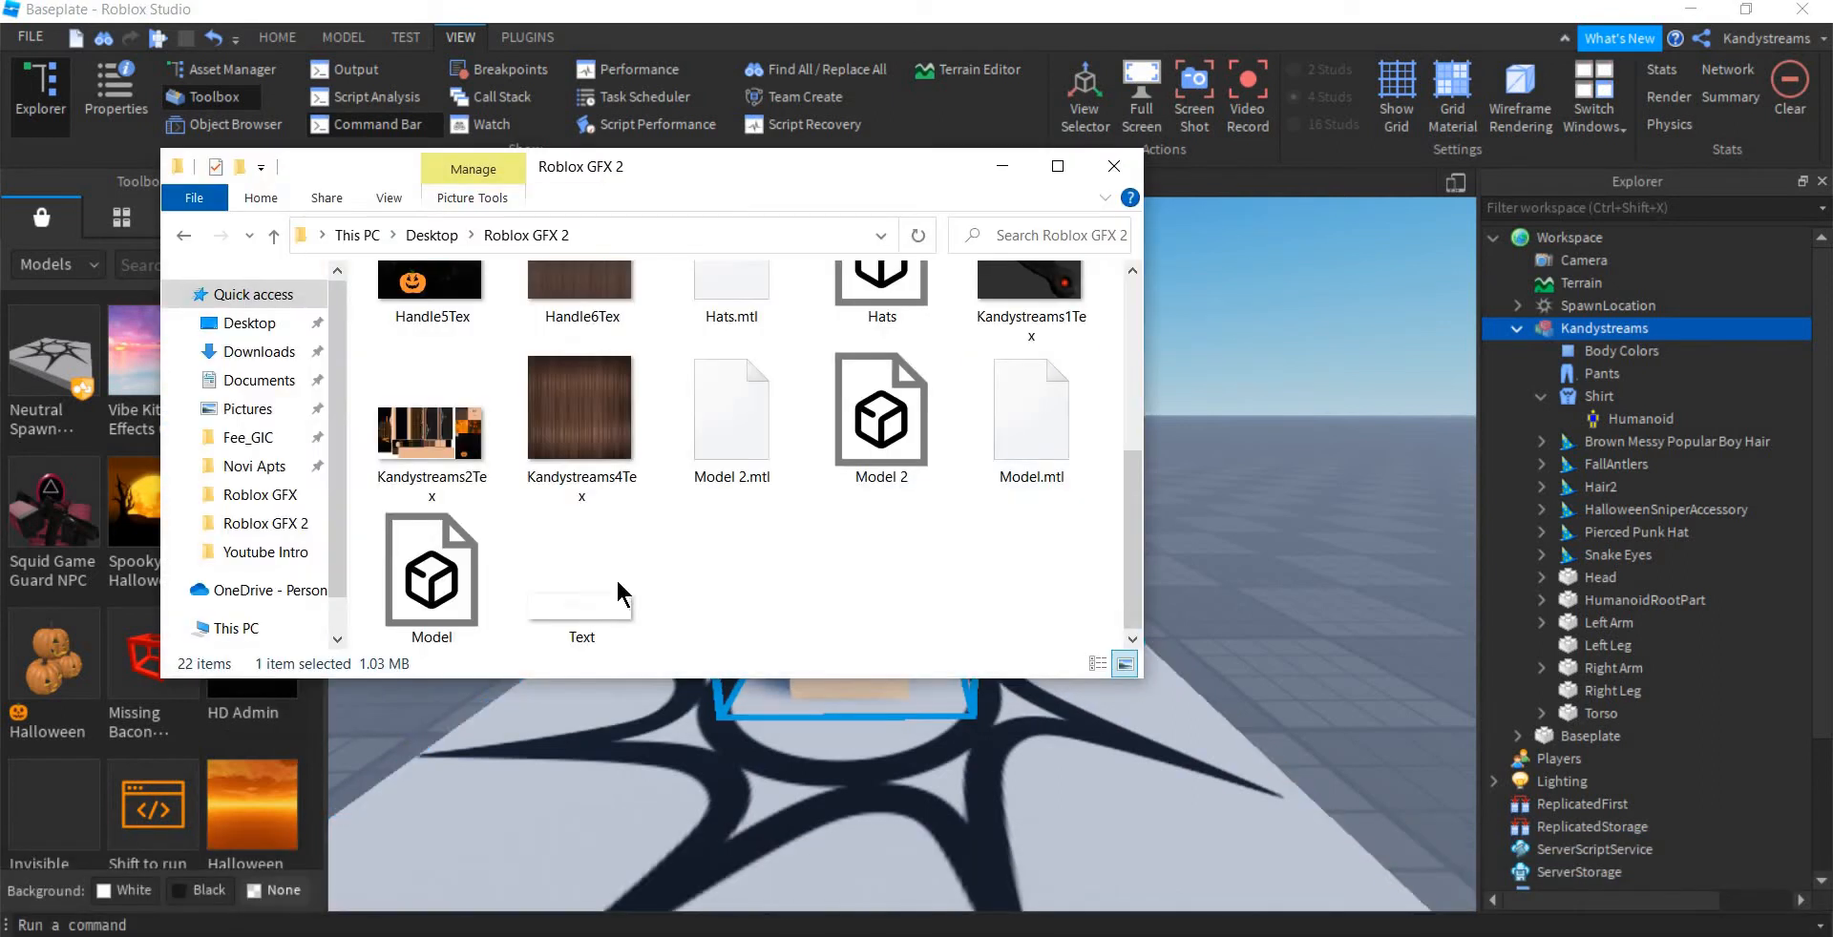
scroll(585, 532, up, 3)
click(463, 584)
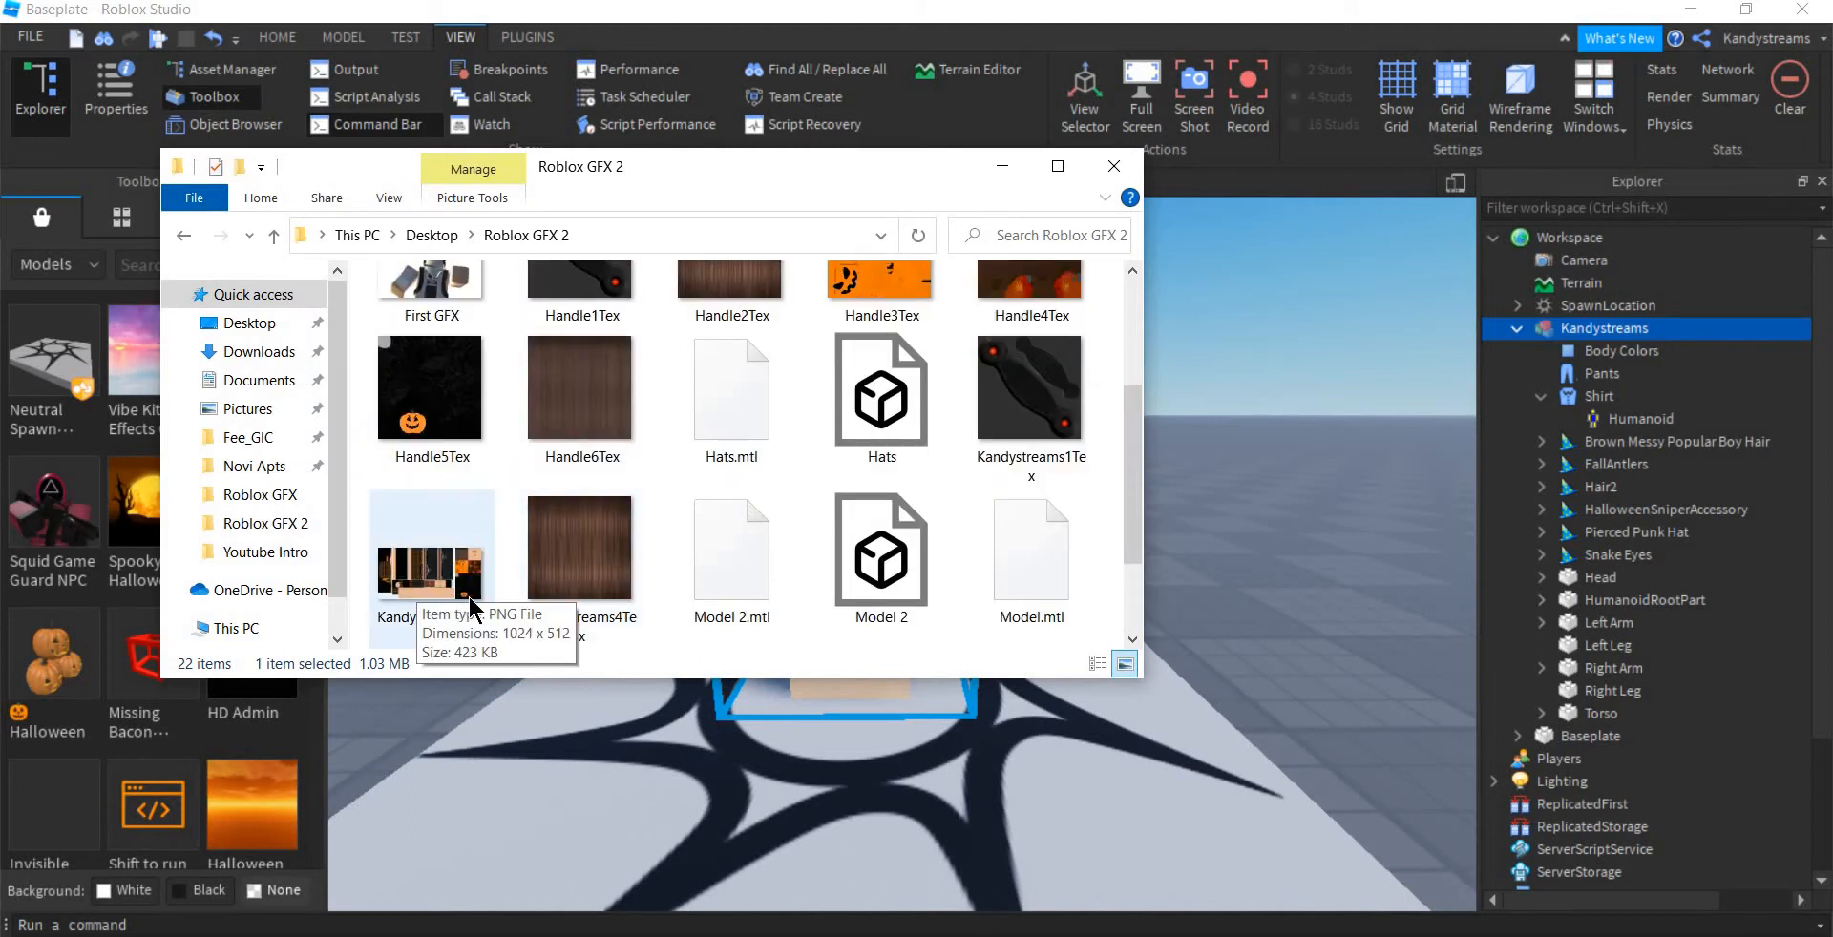
scroll(621, 520, up, 3)
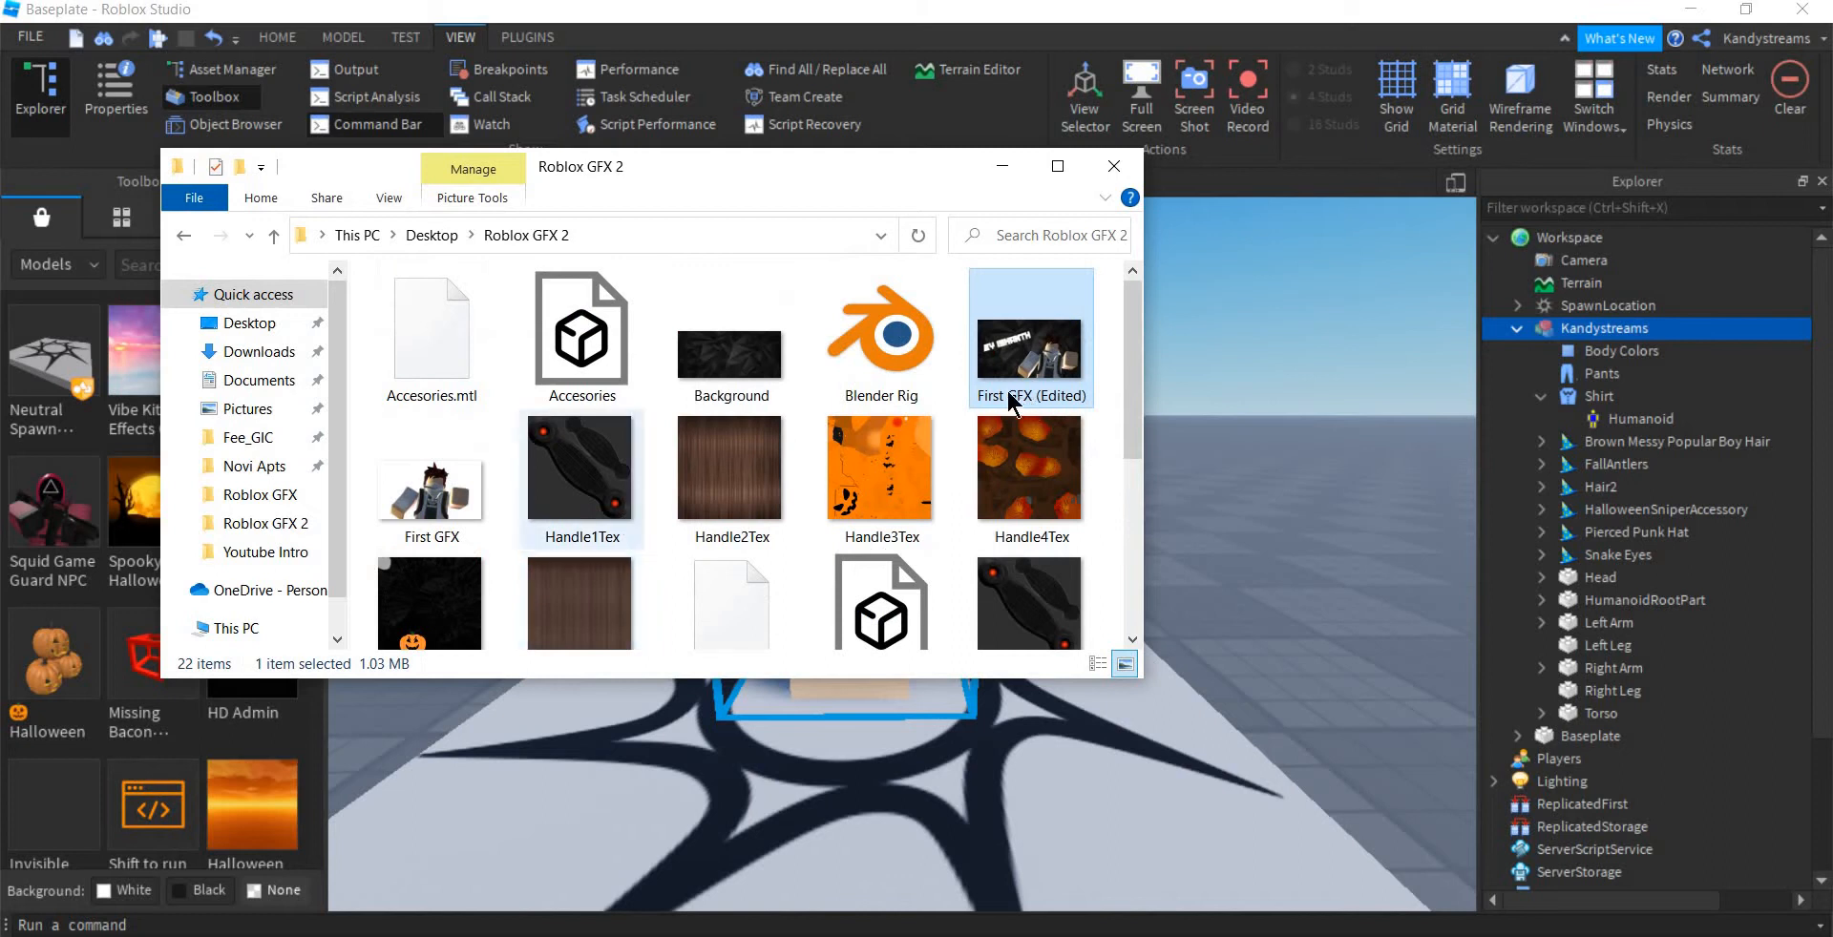
scroll(776, 408, down, 1)
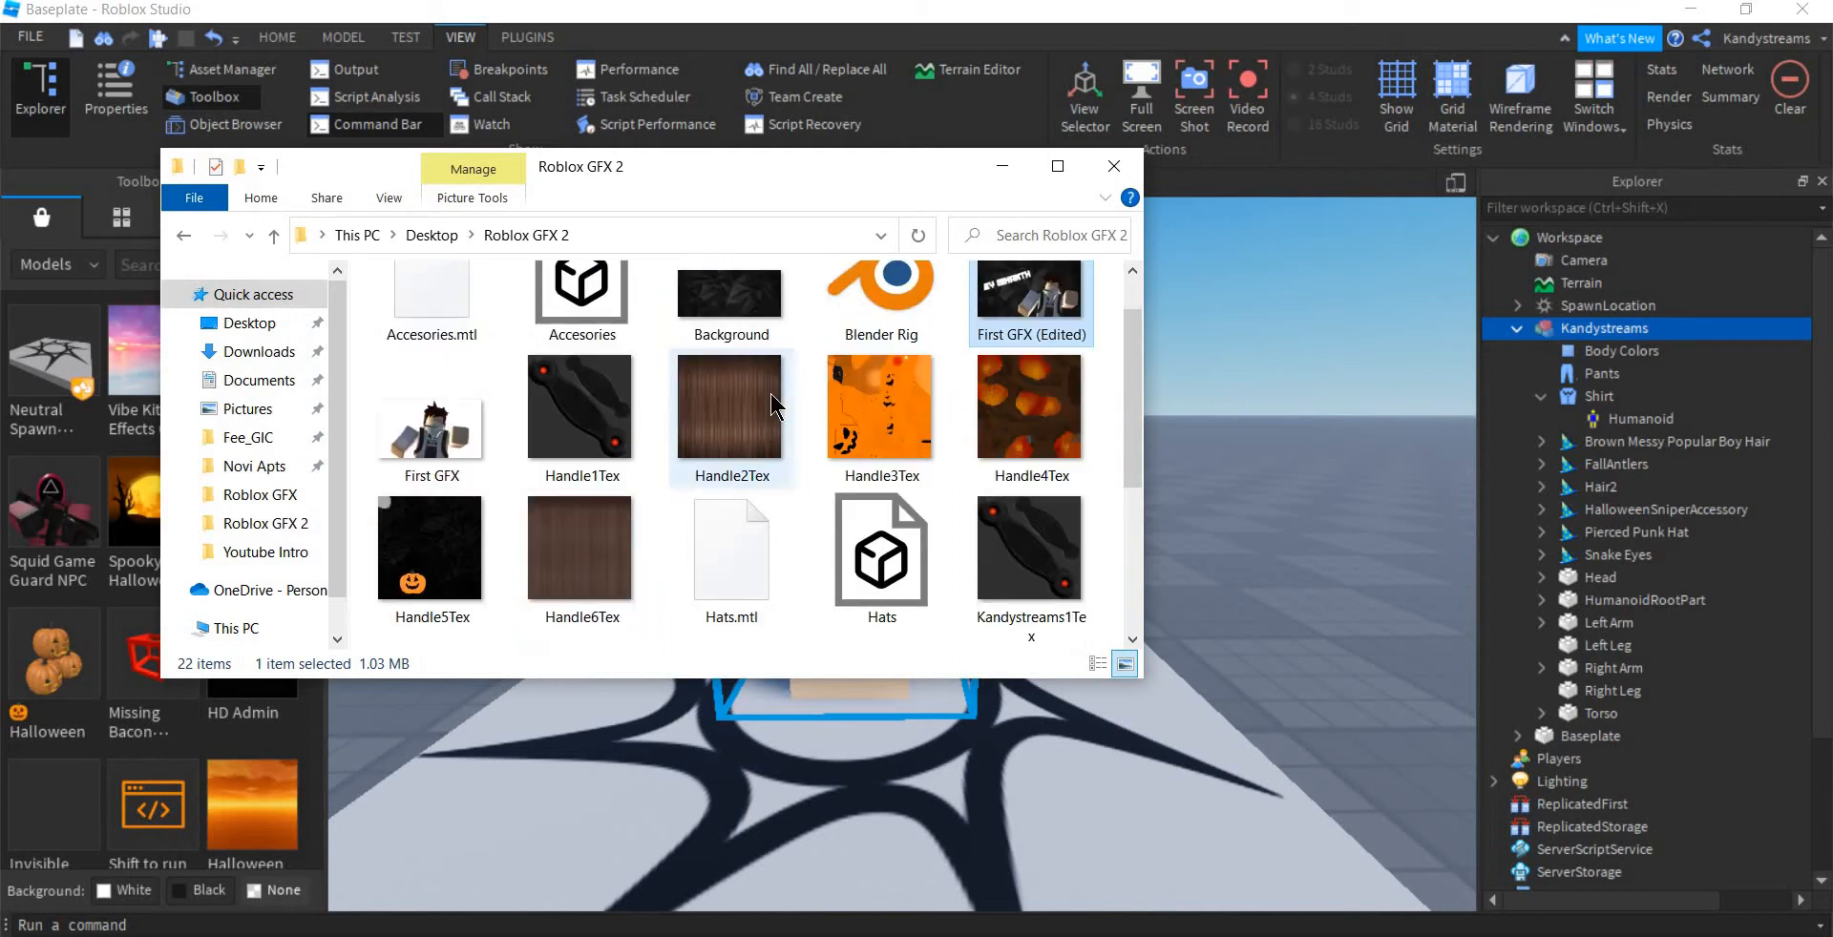
scroll(776, 408, down, 5)
scroll(774, 398, up, 4)
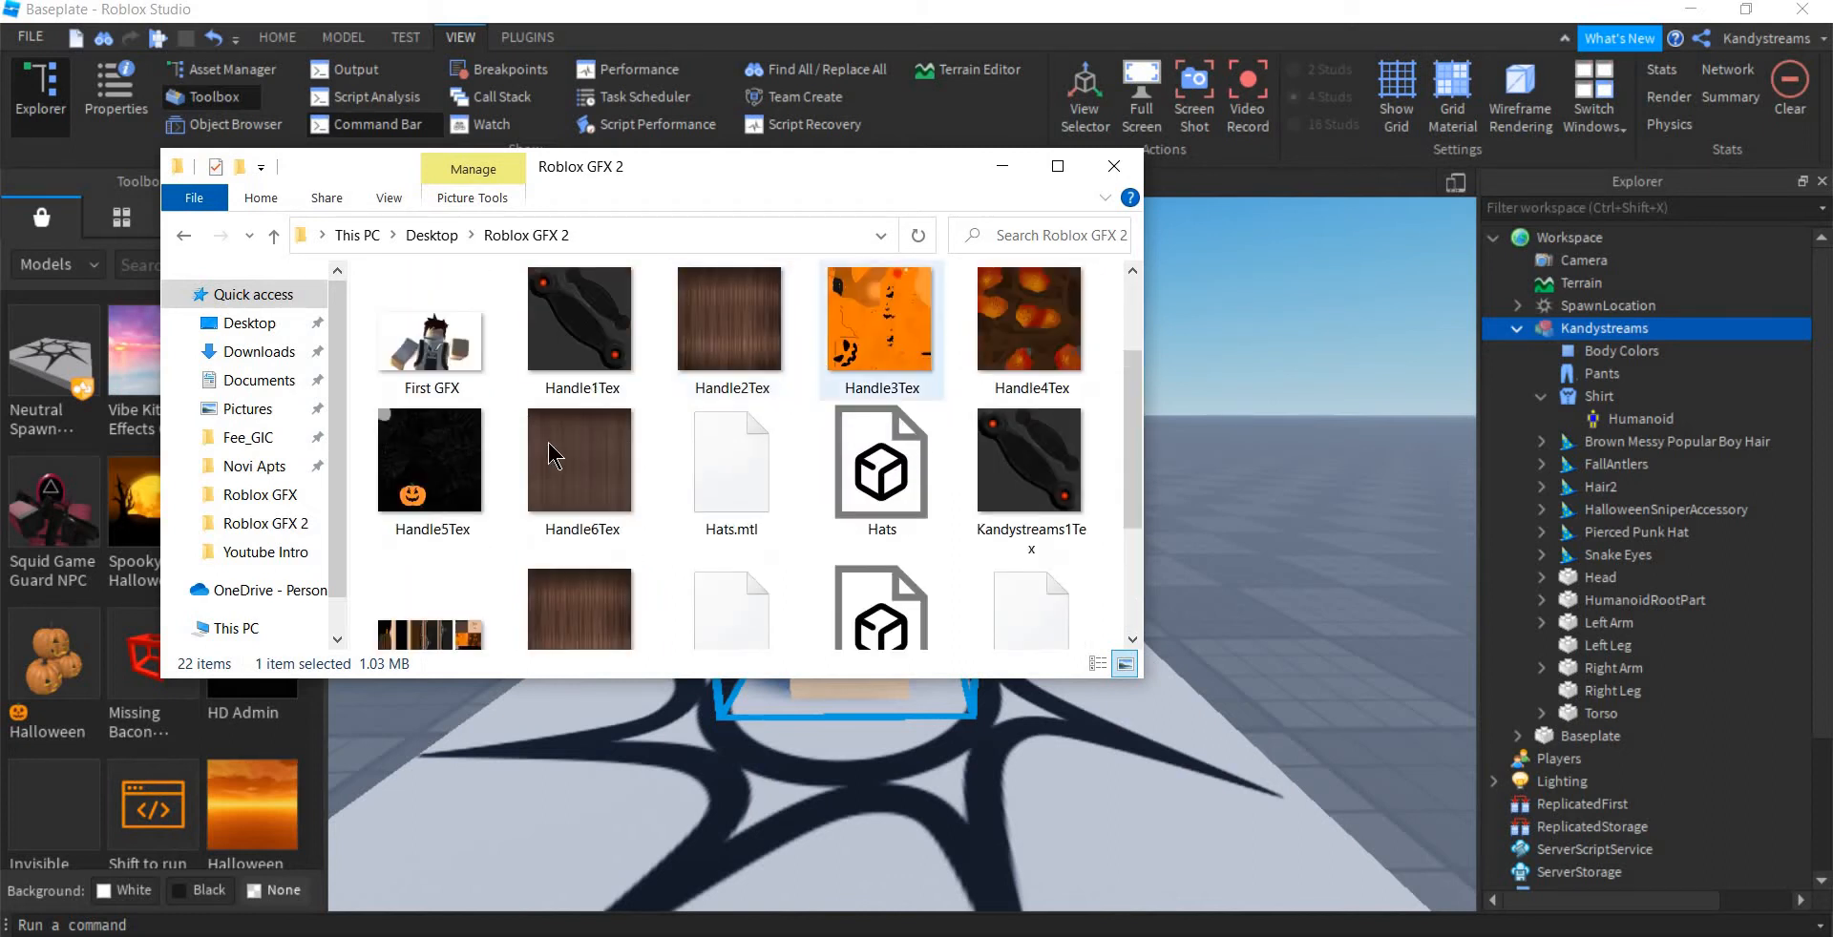
click(553, 456)
scroll(572, 449, down, 1)
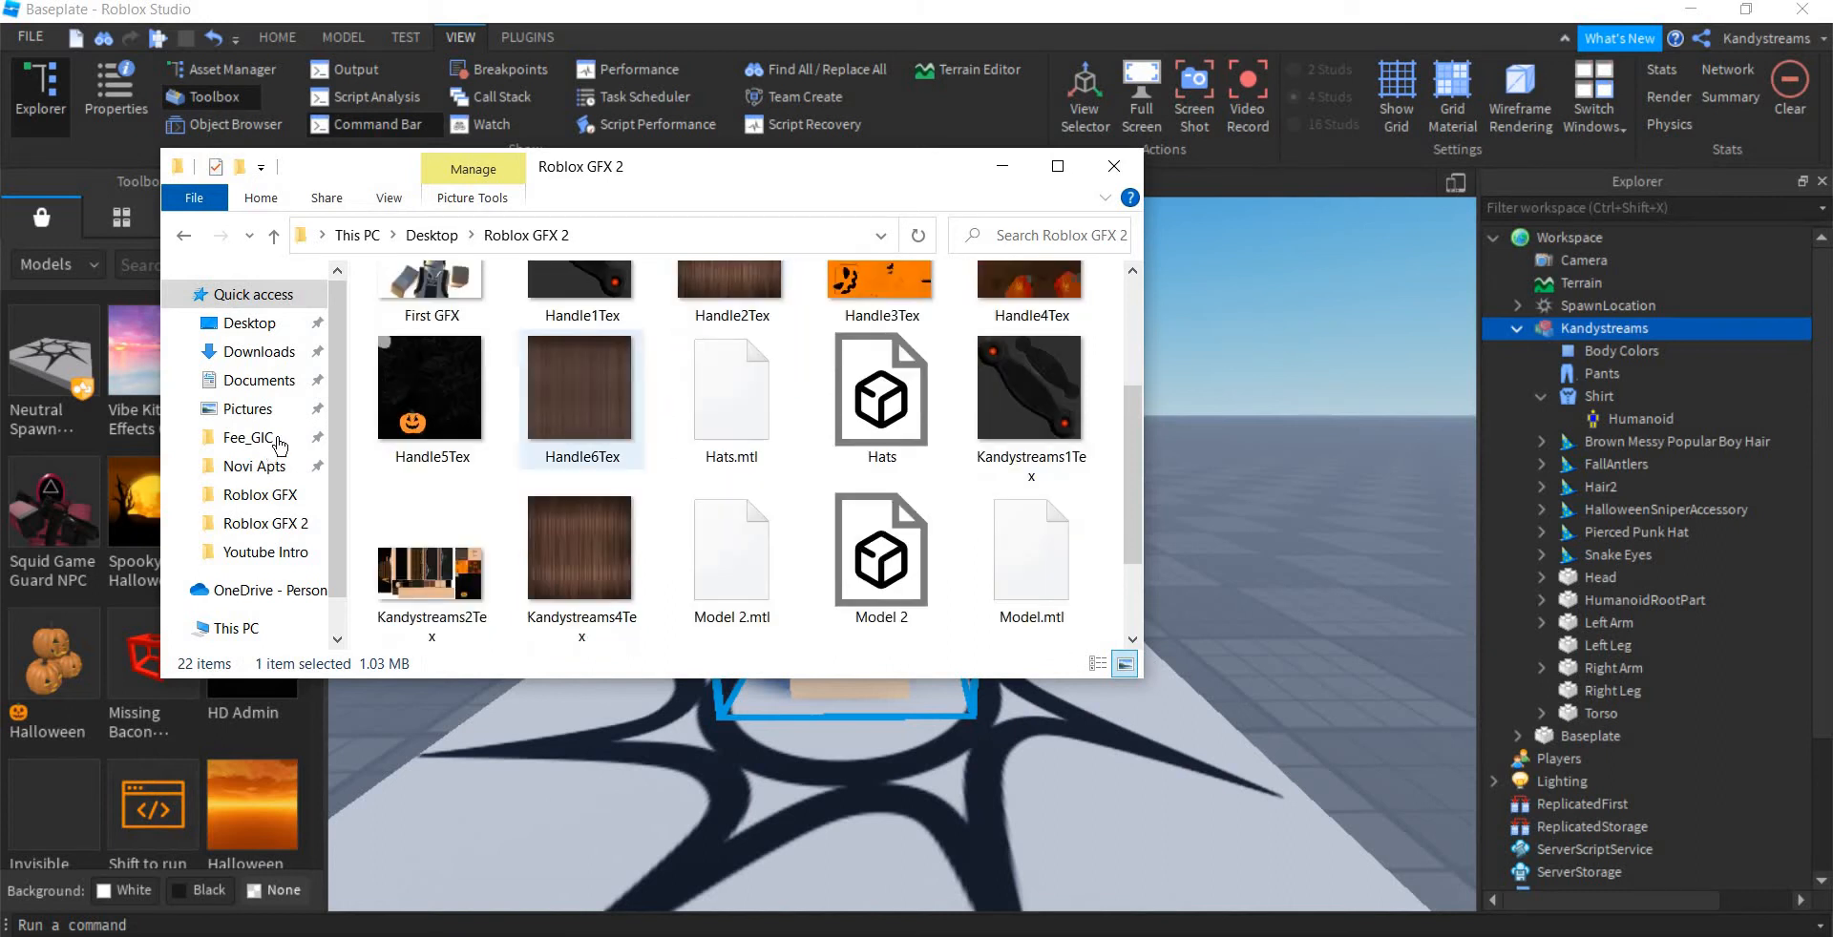
scroll(435, 434, up, 3)
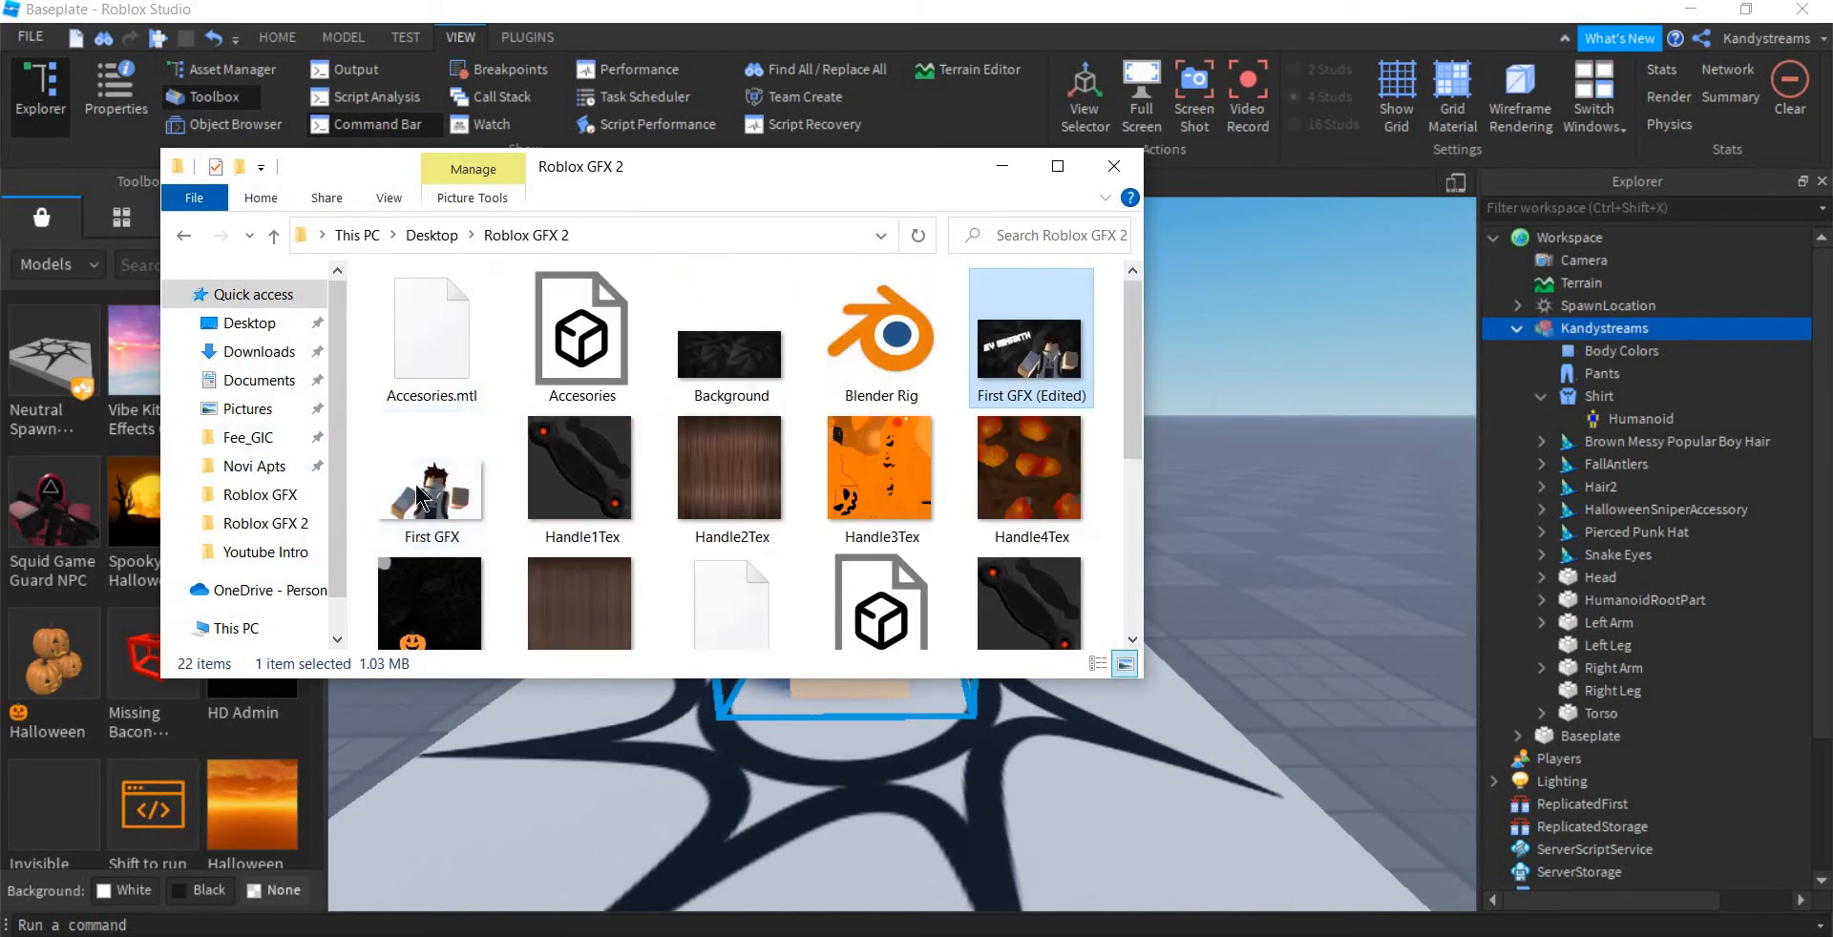
scroll(425, 498, down, 5)
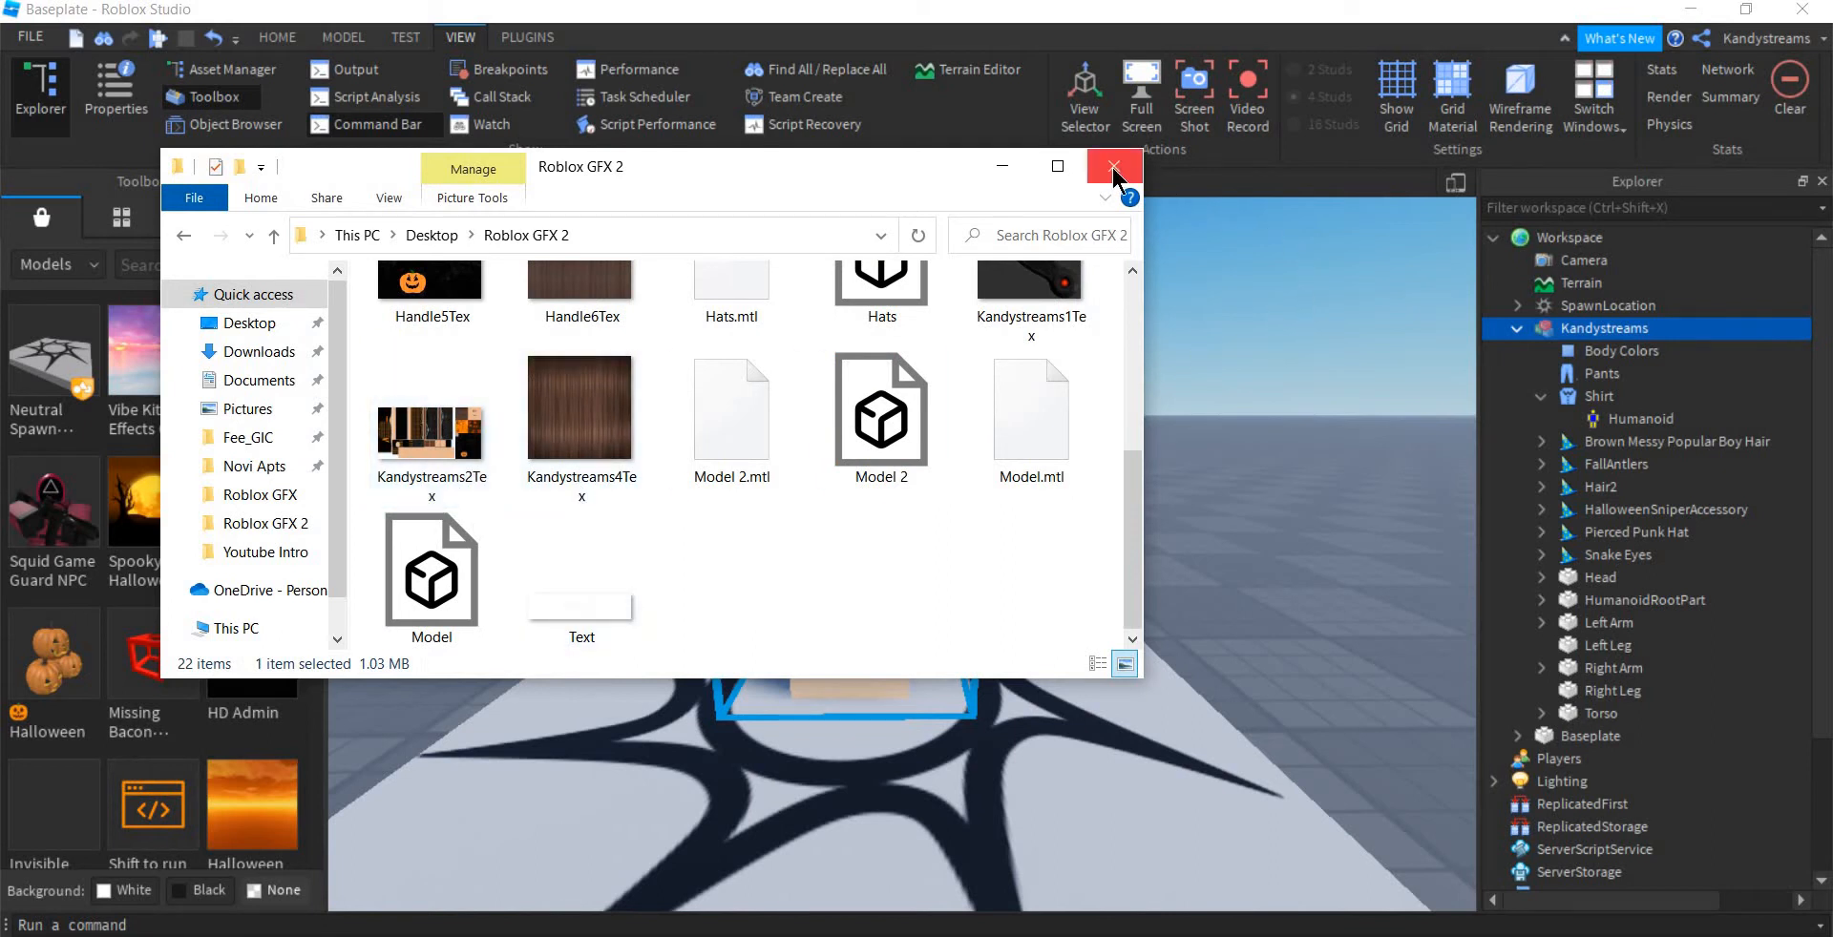
scroll(579, 375, up, 5)
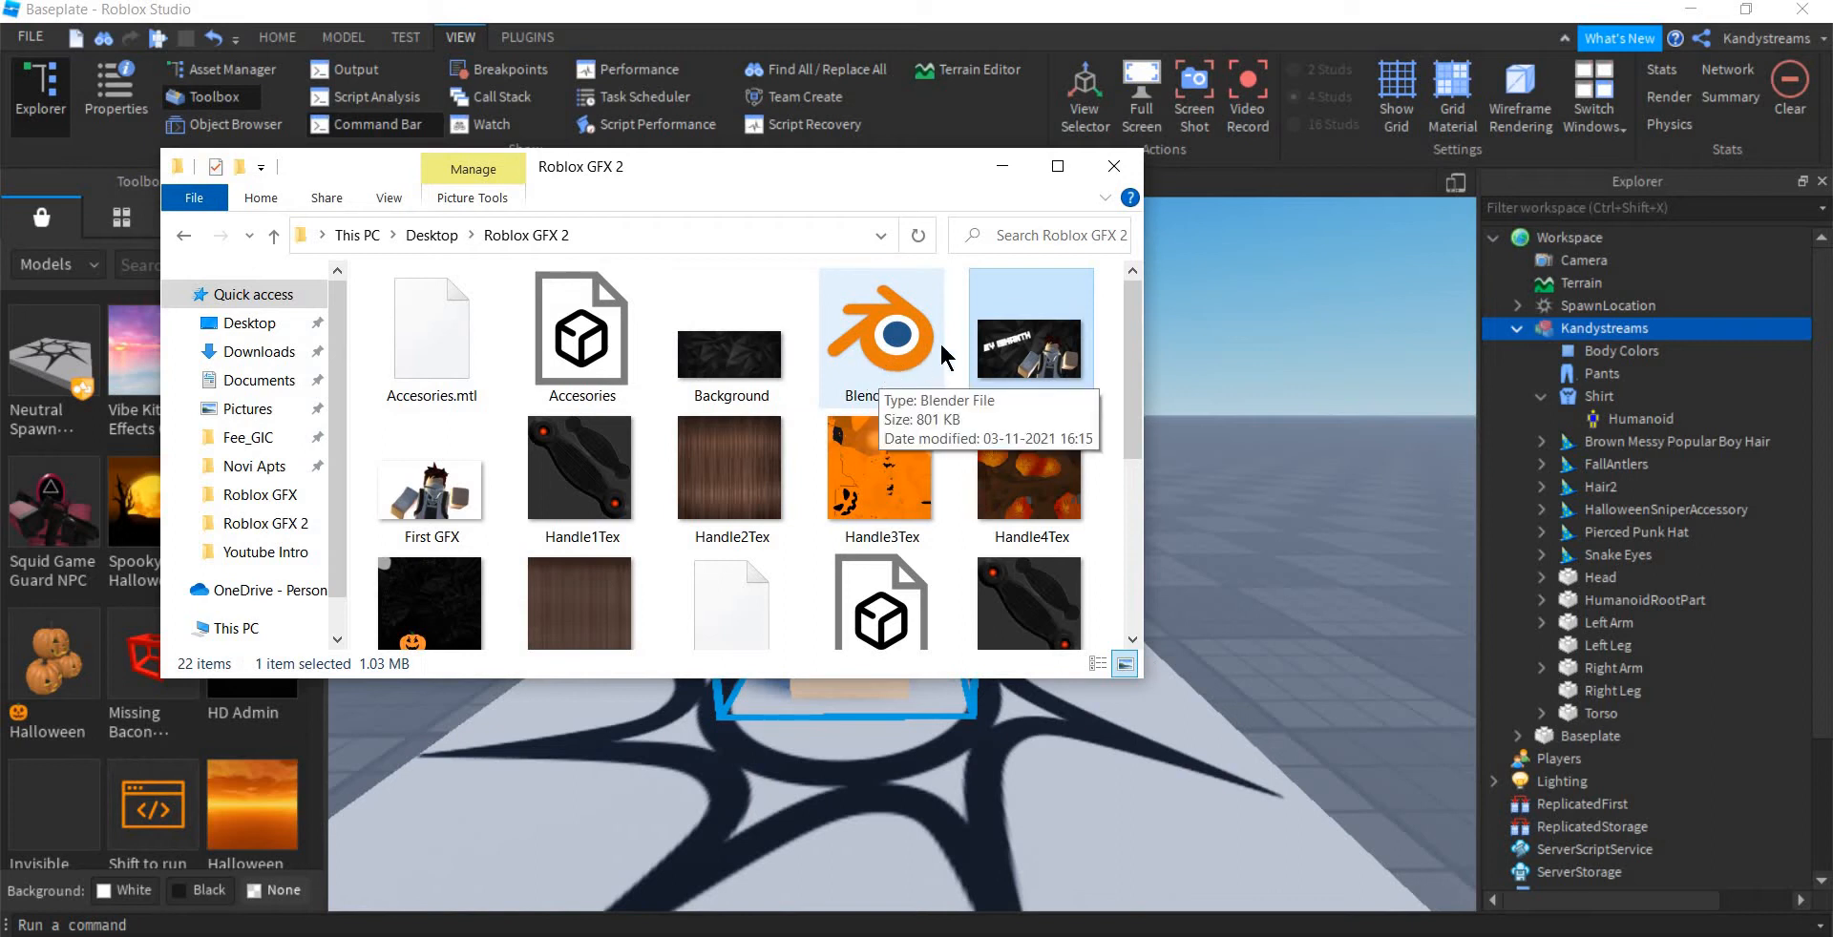
- Open the Blender Rig file from the Roblox GFX 2 folder in Blender
click(888, 339)
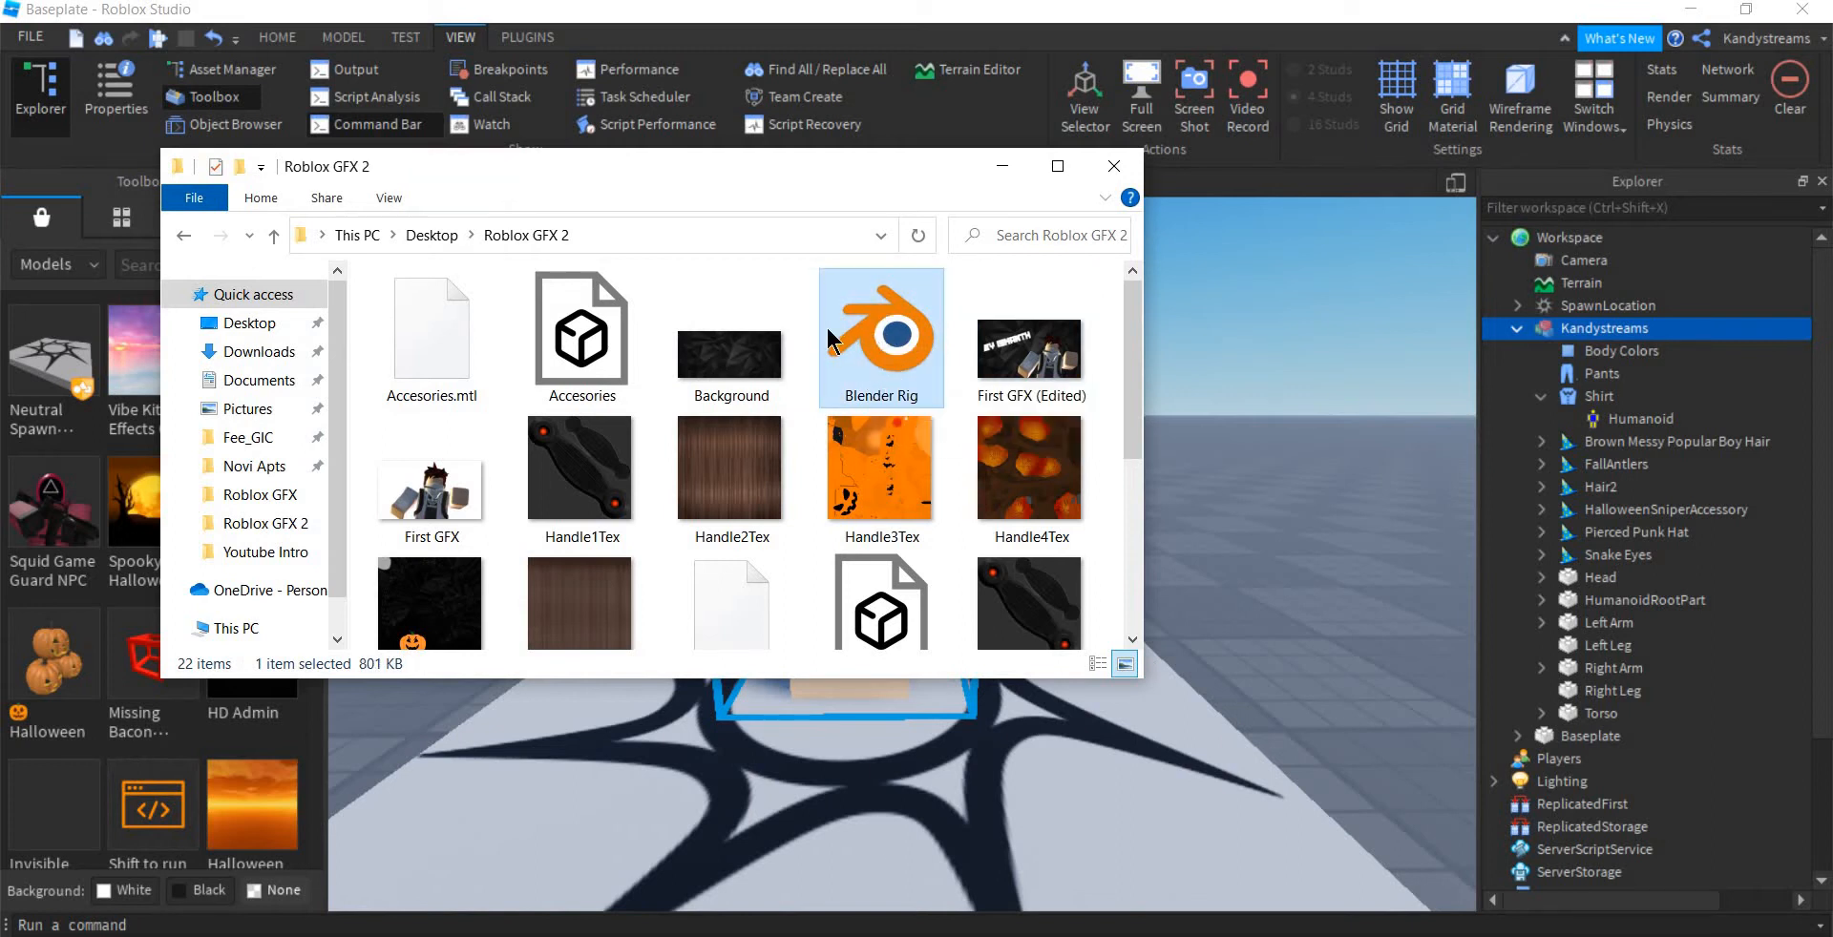
right_click(883, 330)
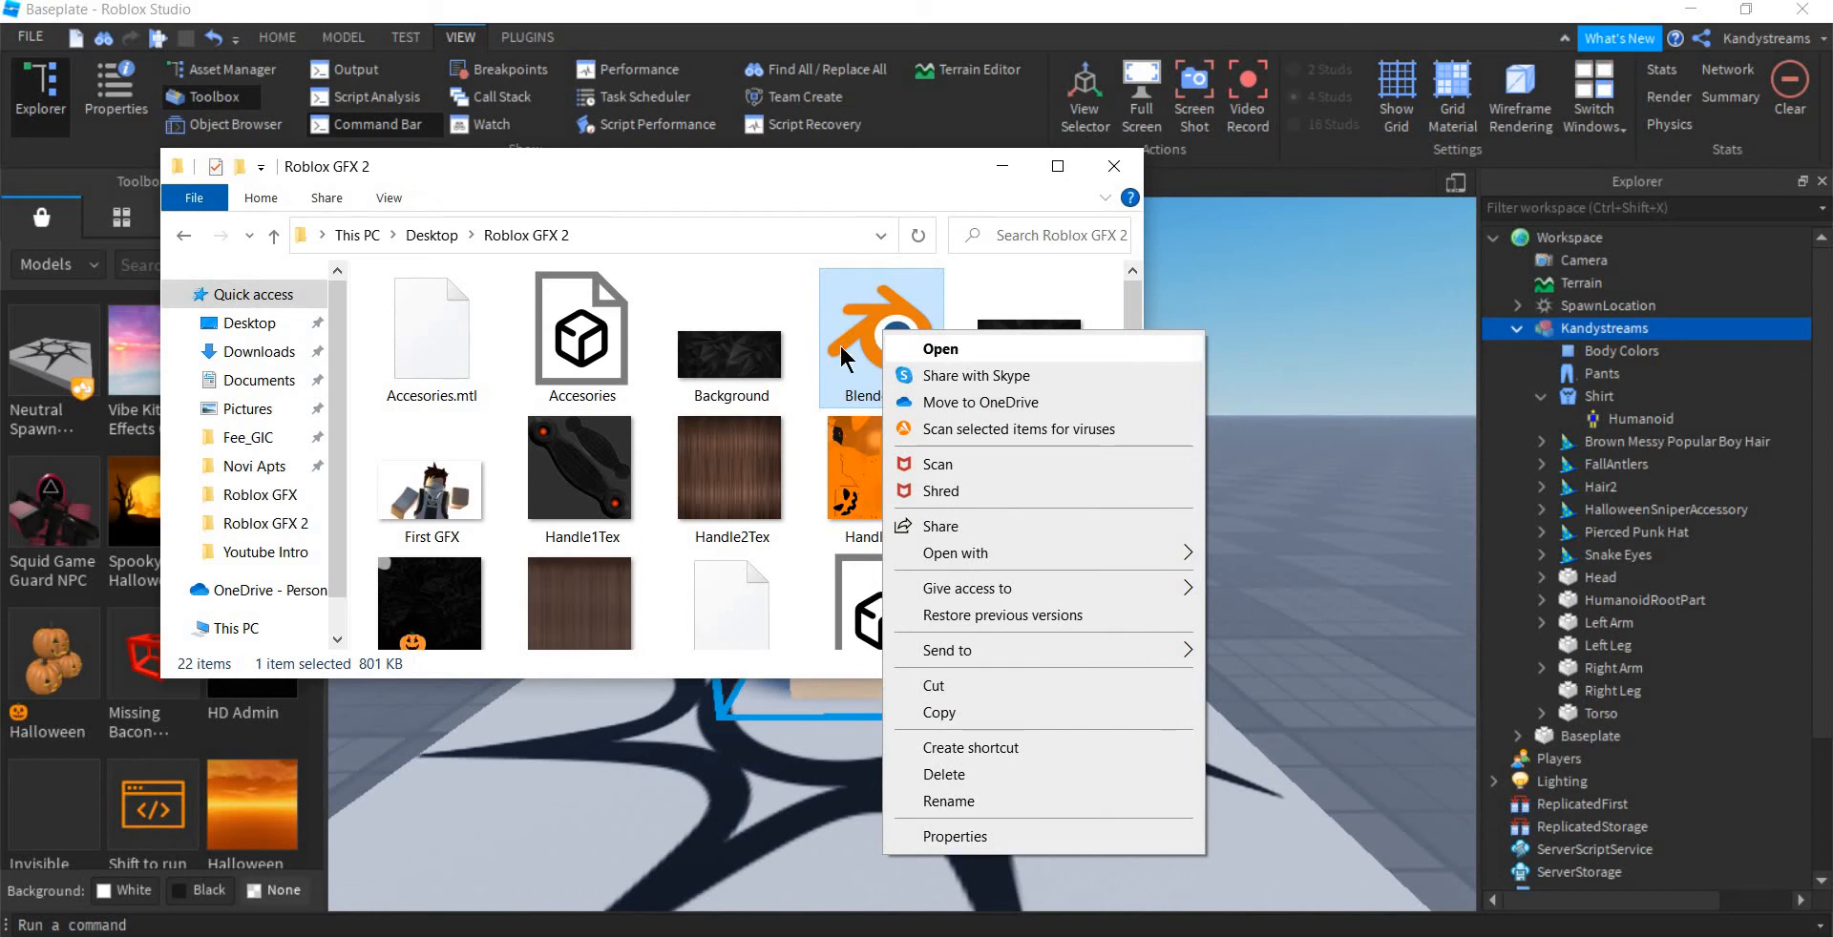
click(1010, 361)
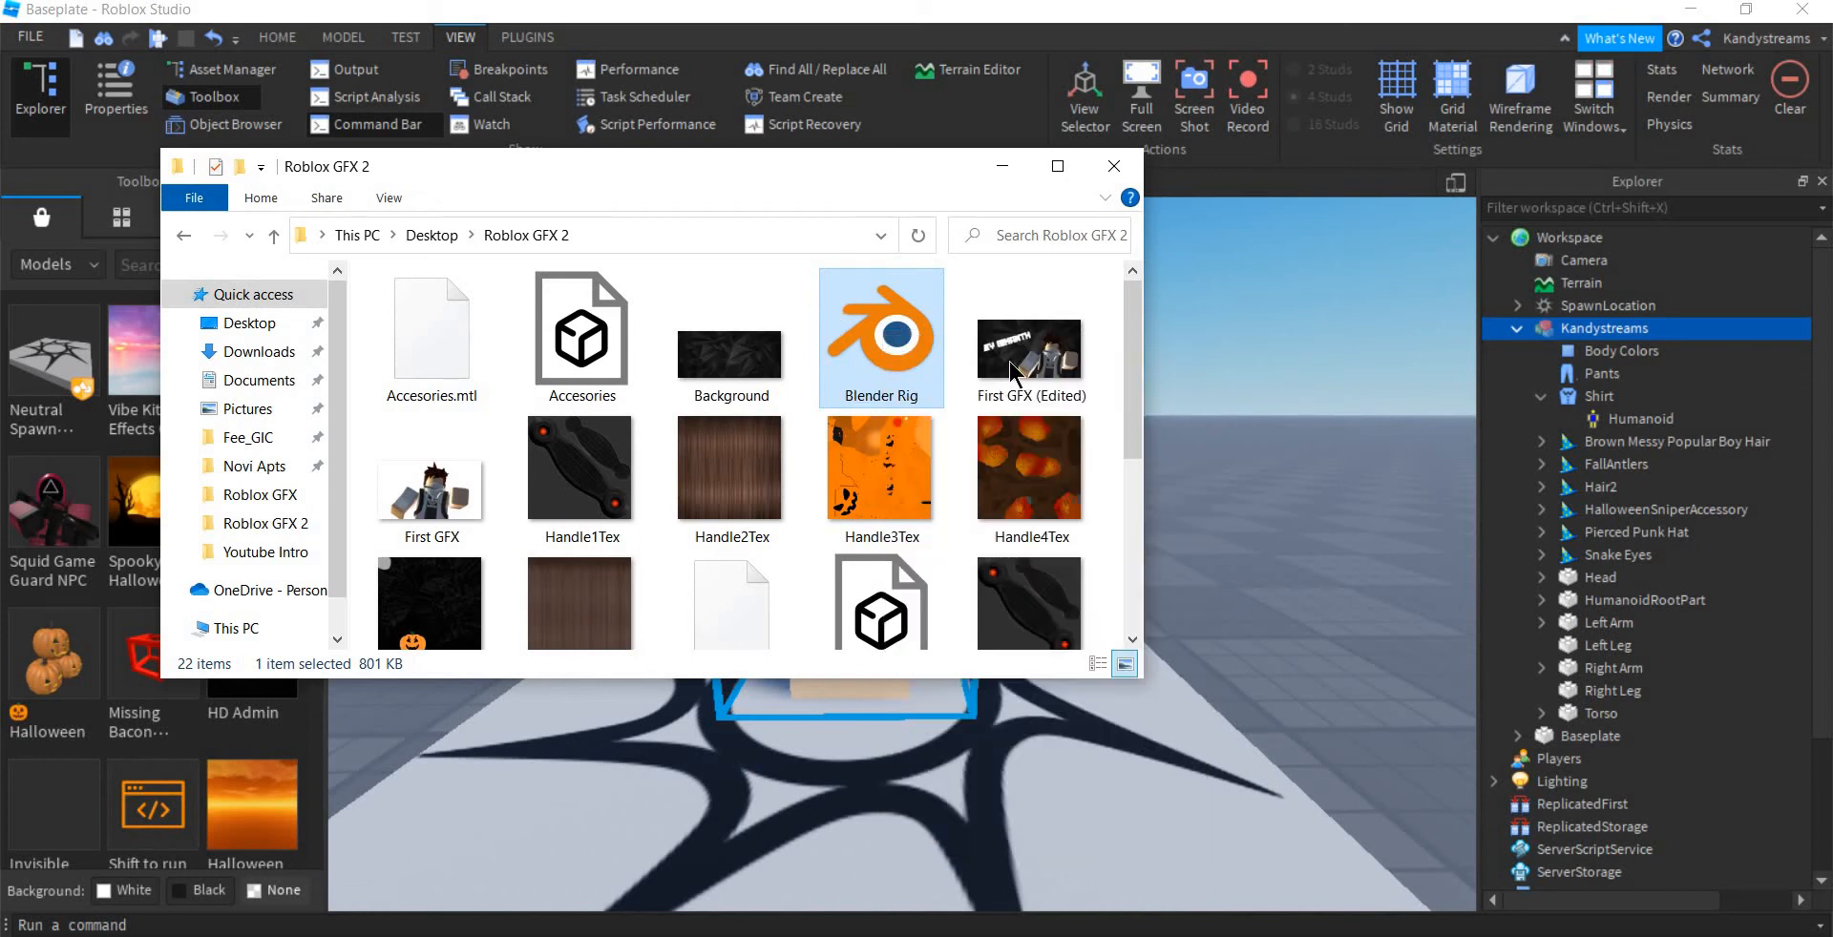
right_click(900, 331)
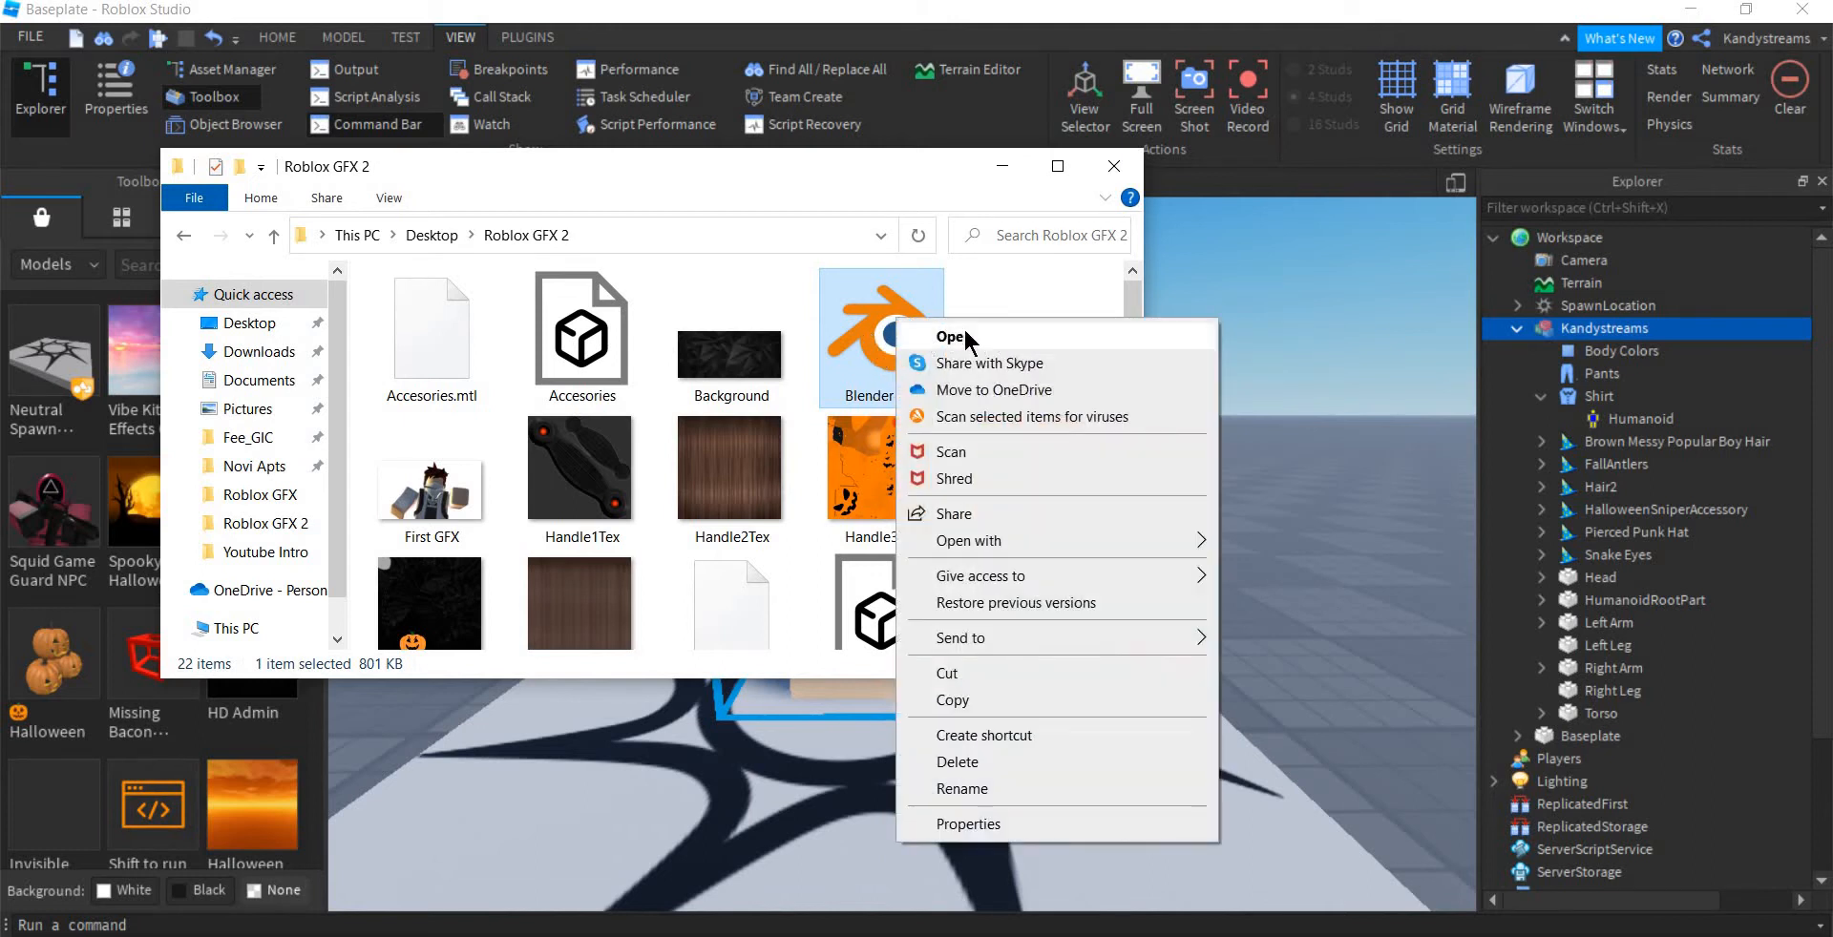
click(996, 341)
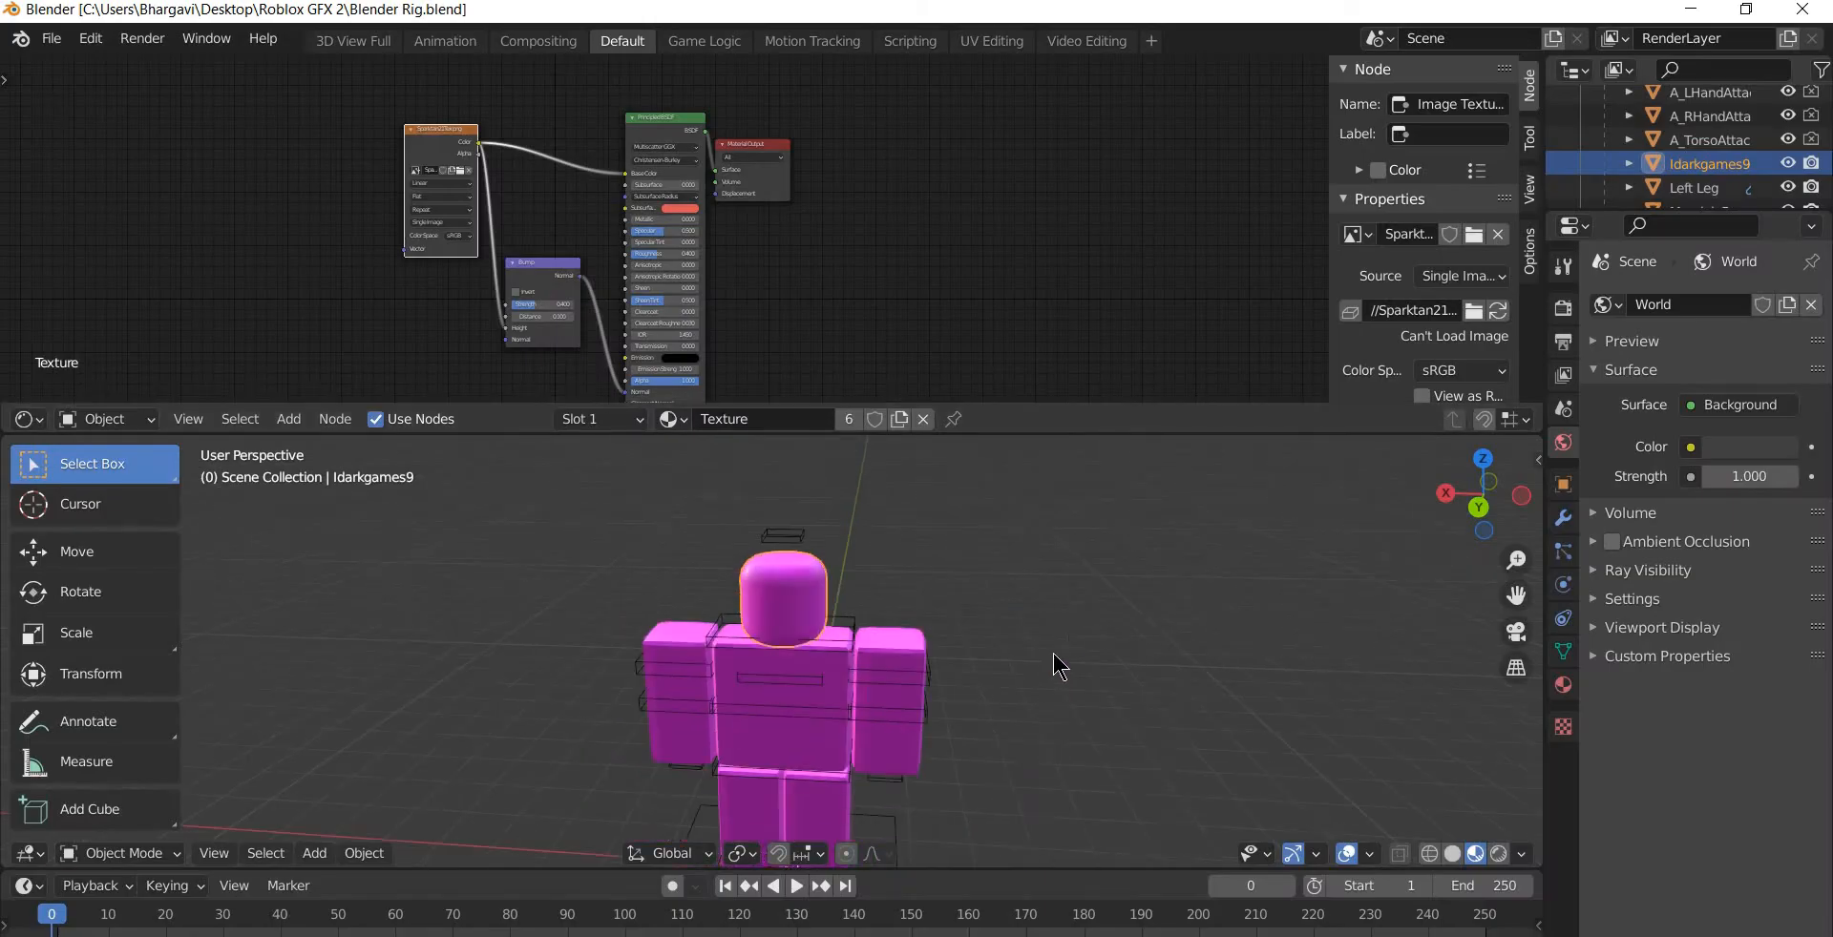
- Examine the untextured character rig and the nodes of its Texture material
middle_drag(1052, 653, 900, 675)
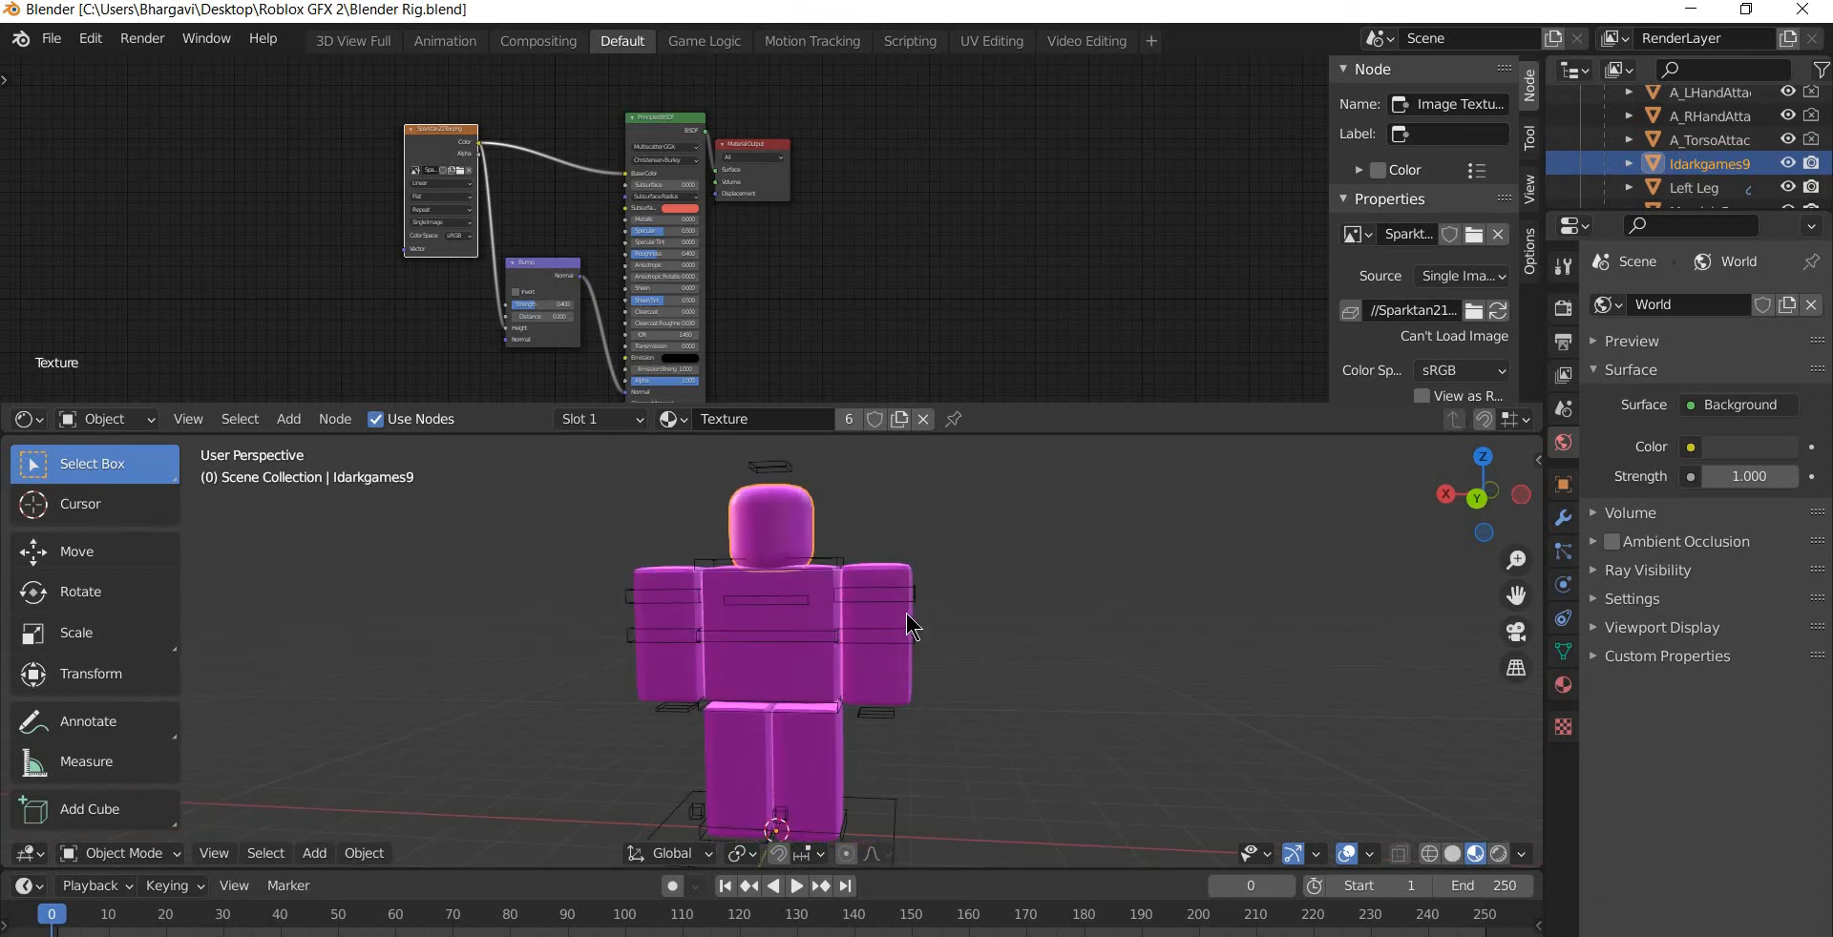
scroll(862, 234, up, 4)
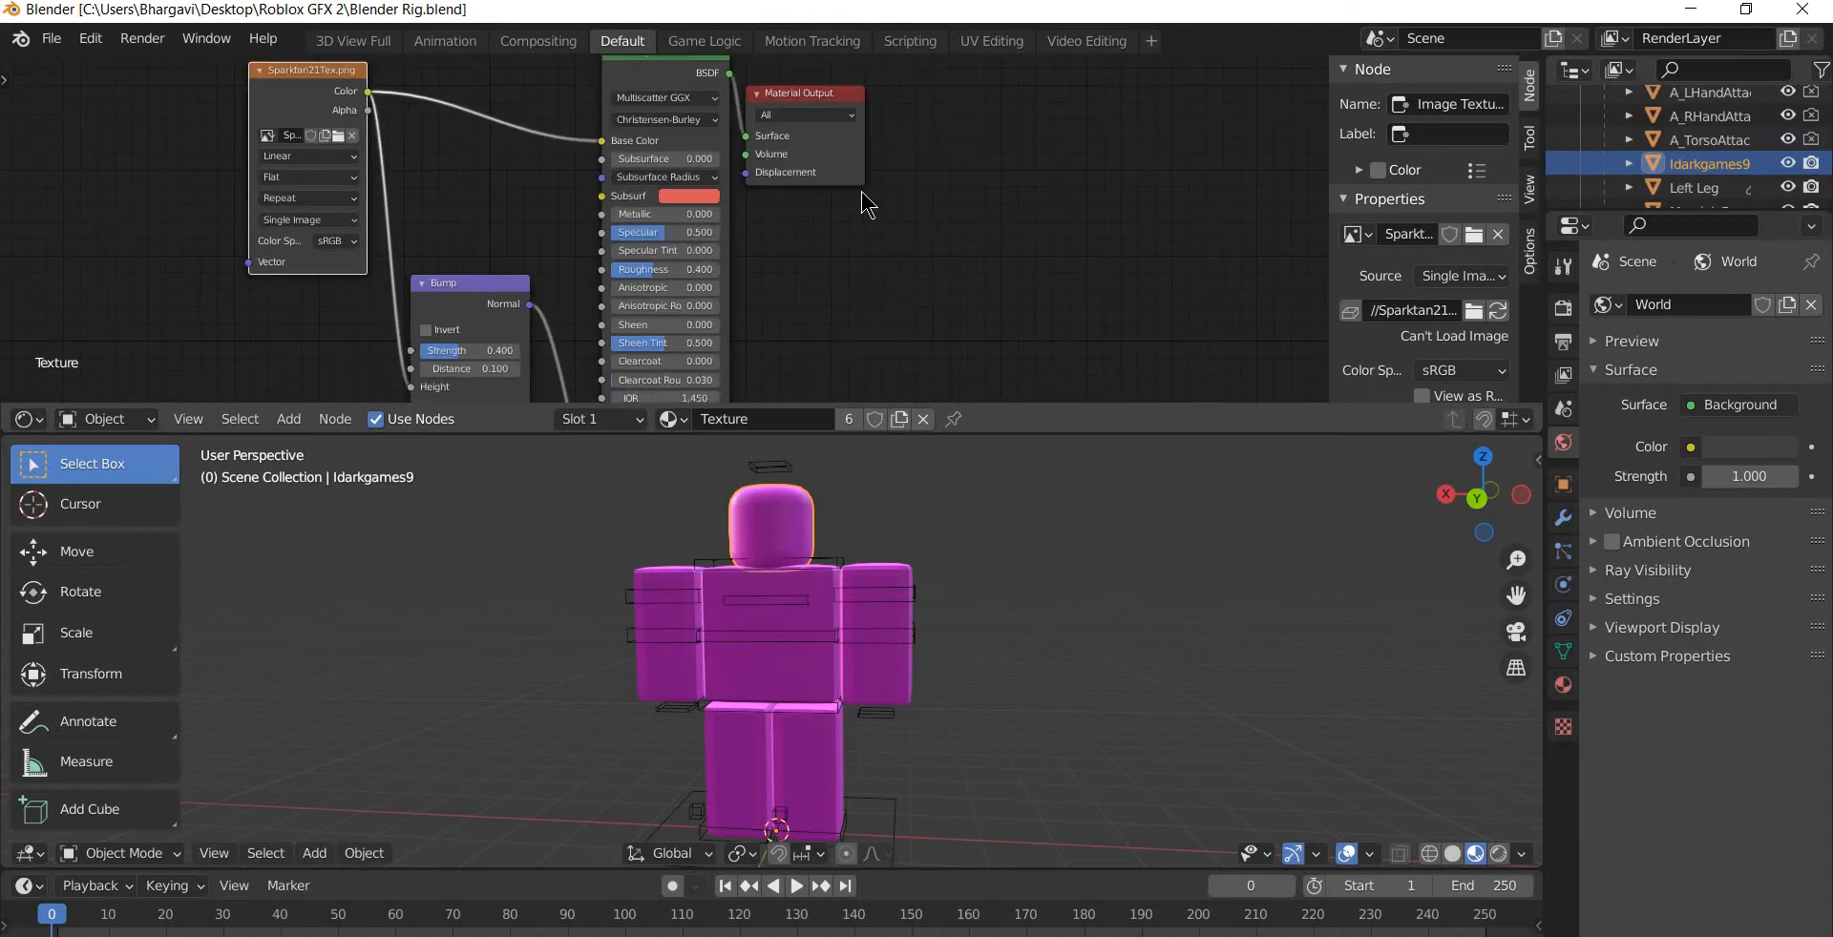
scroll(868, 205, up, 1)
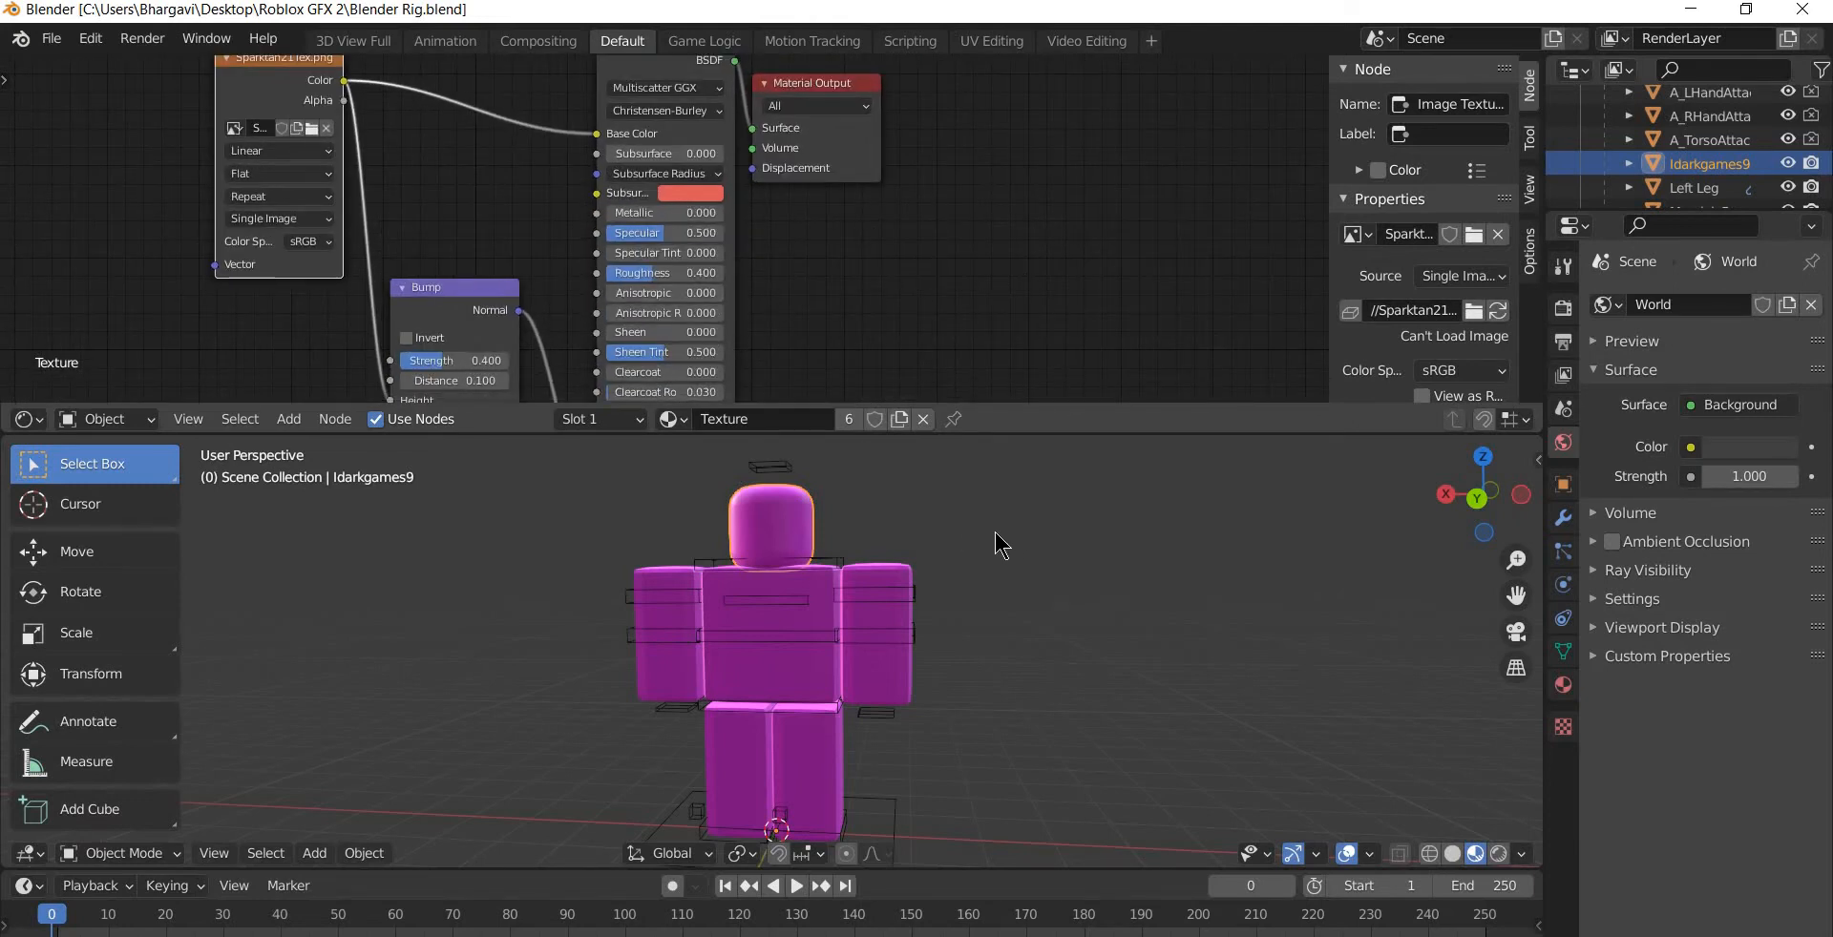
middle_drag(993, 534, 1040, 556)
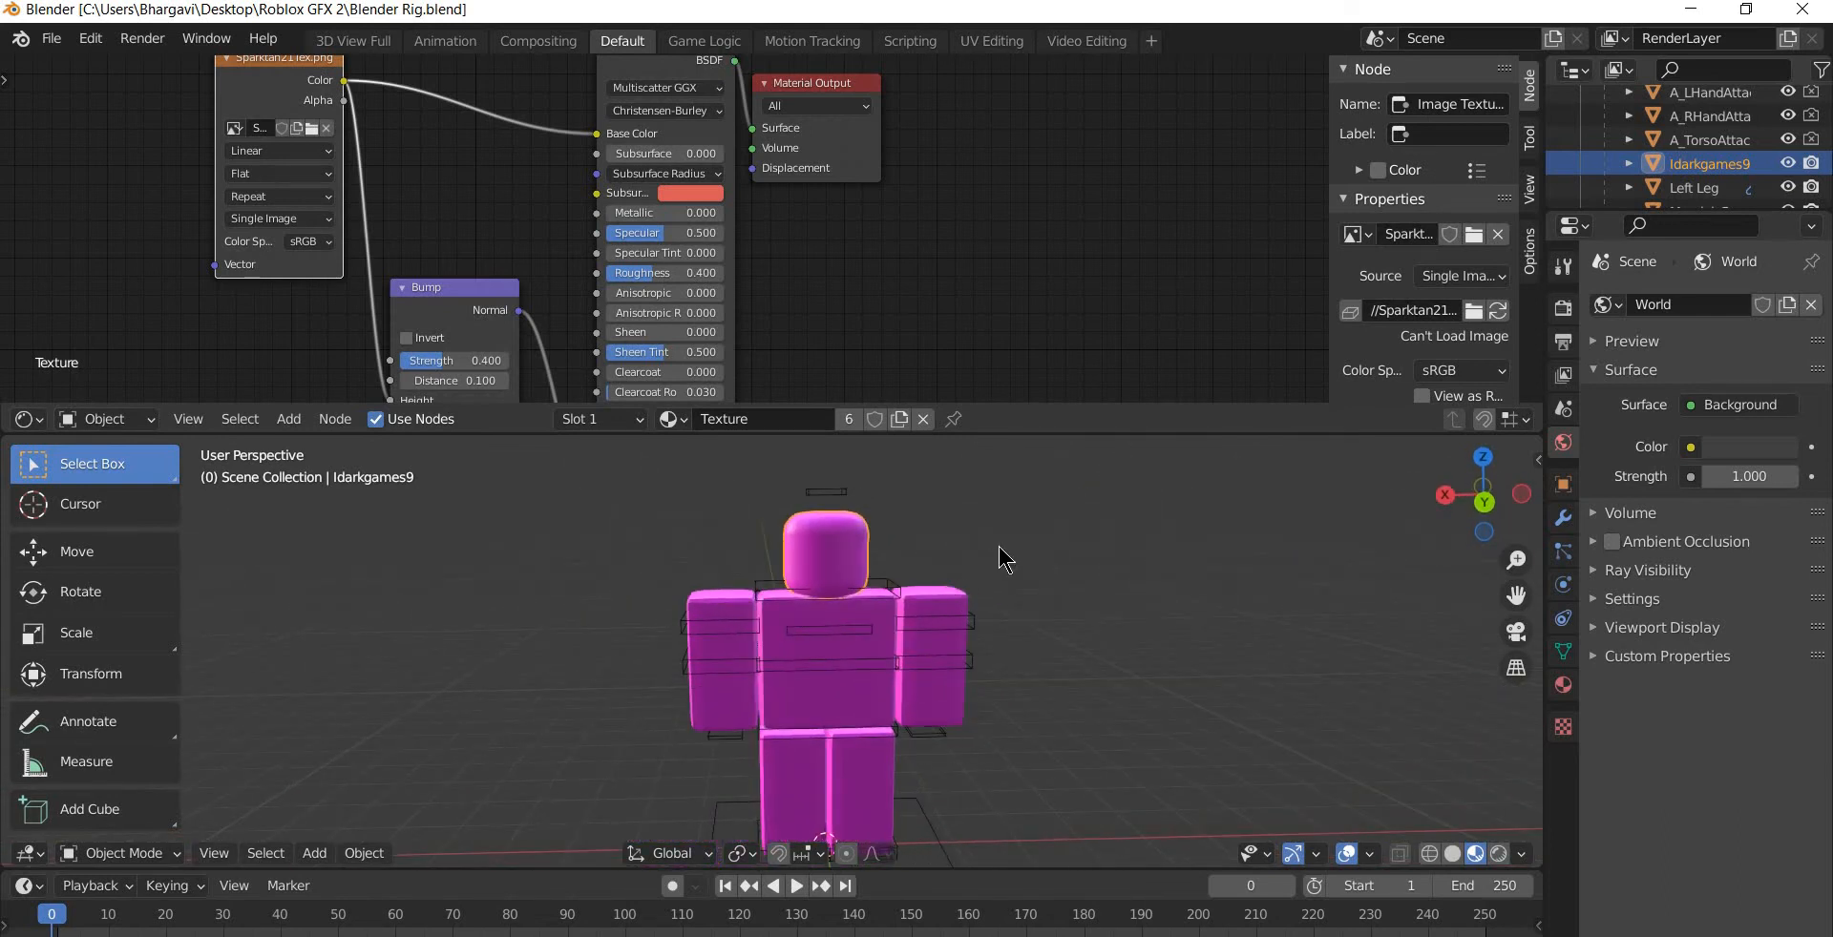
shift+middle_drag(1067, 528, 998, 545)
scroll(991, 533, down, 1)
scroll(992, 533, up, 1)
scroll(1011, 510, down, 1)
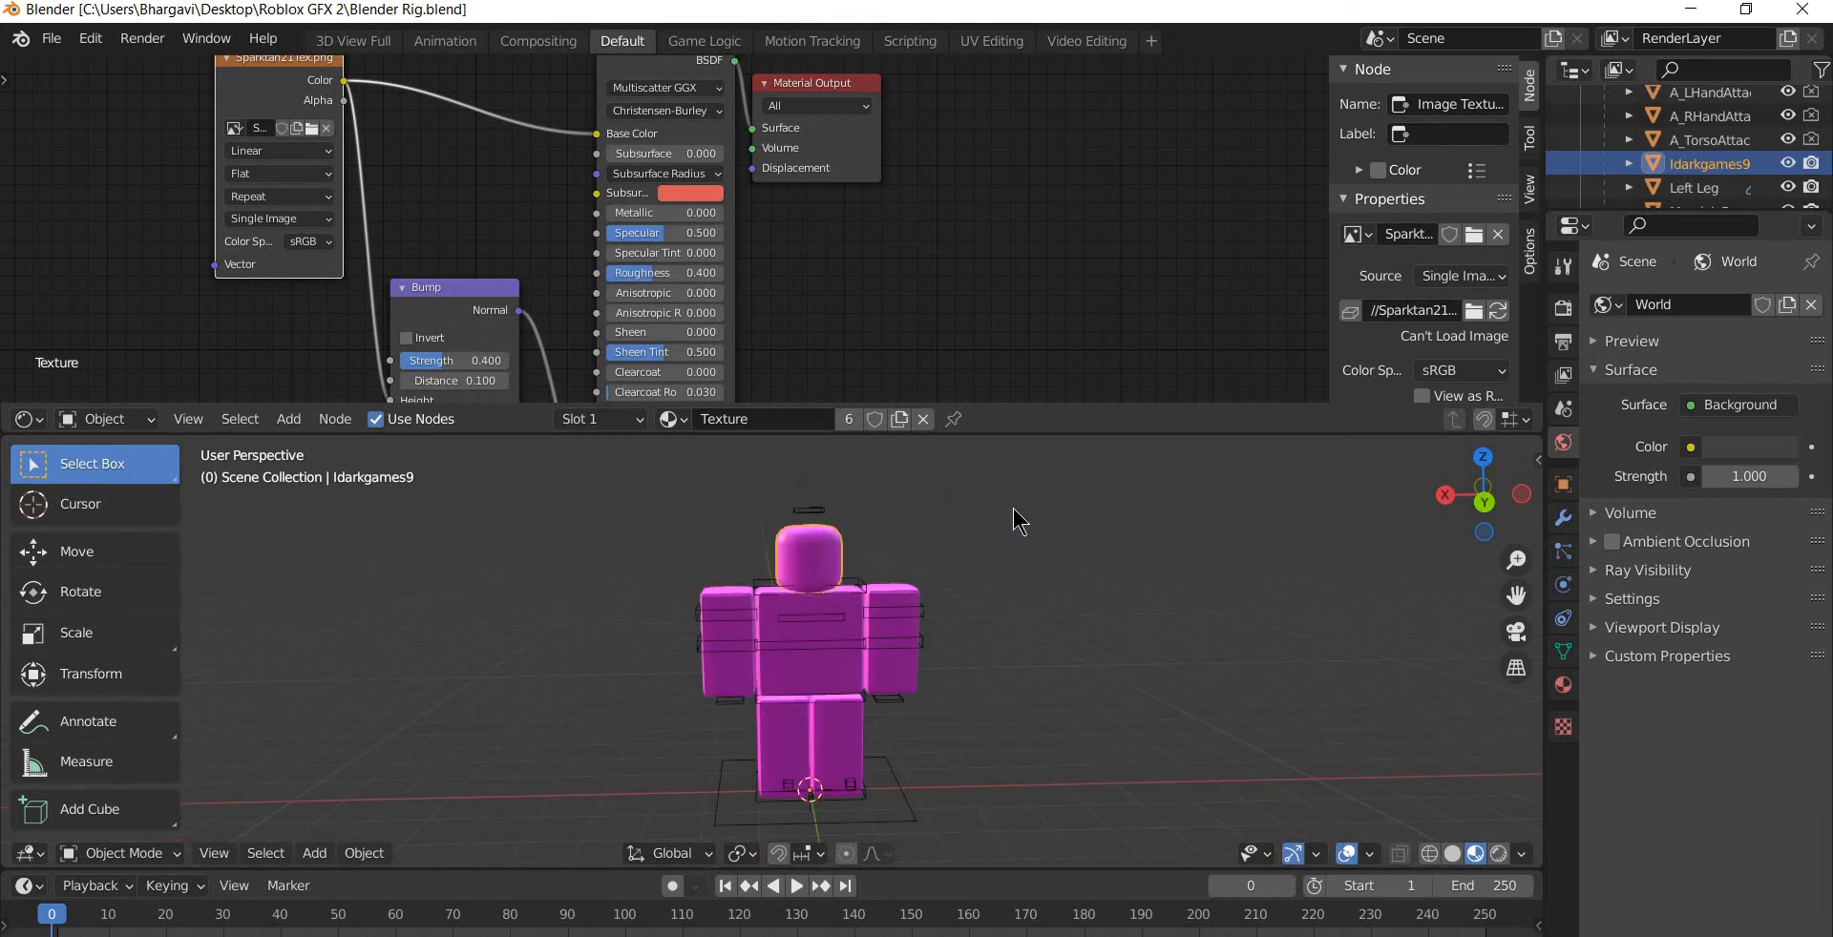
- Collapse and re-expand the Sparktan21Tex.png image texture node and shift it slightly towards the Principled BSDF node
scroll(499, 215, up, 4)
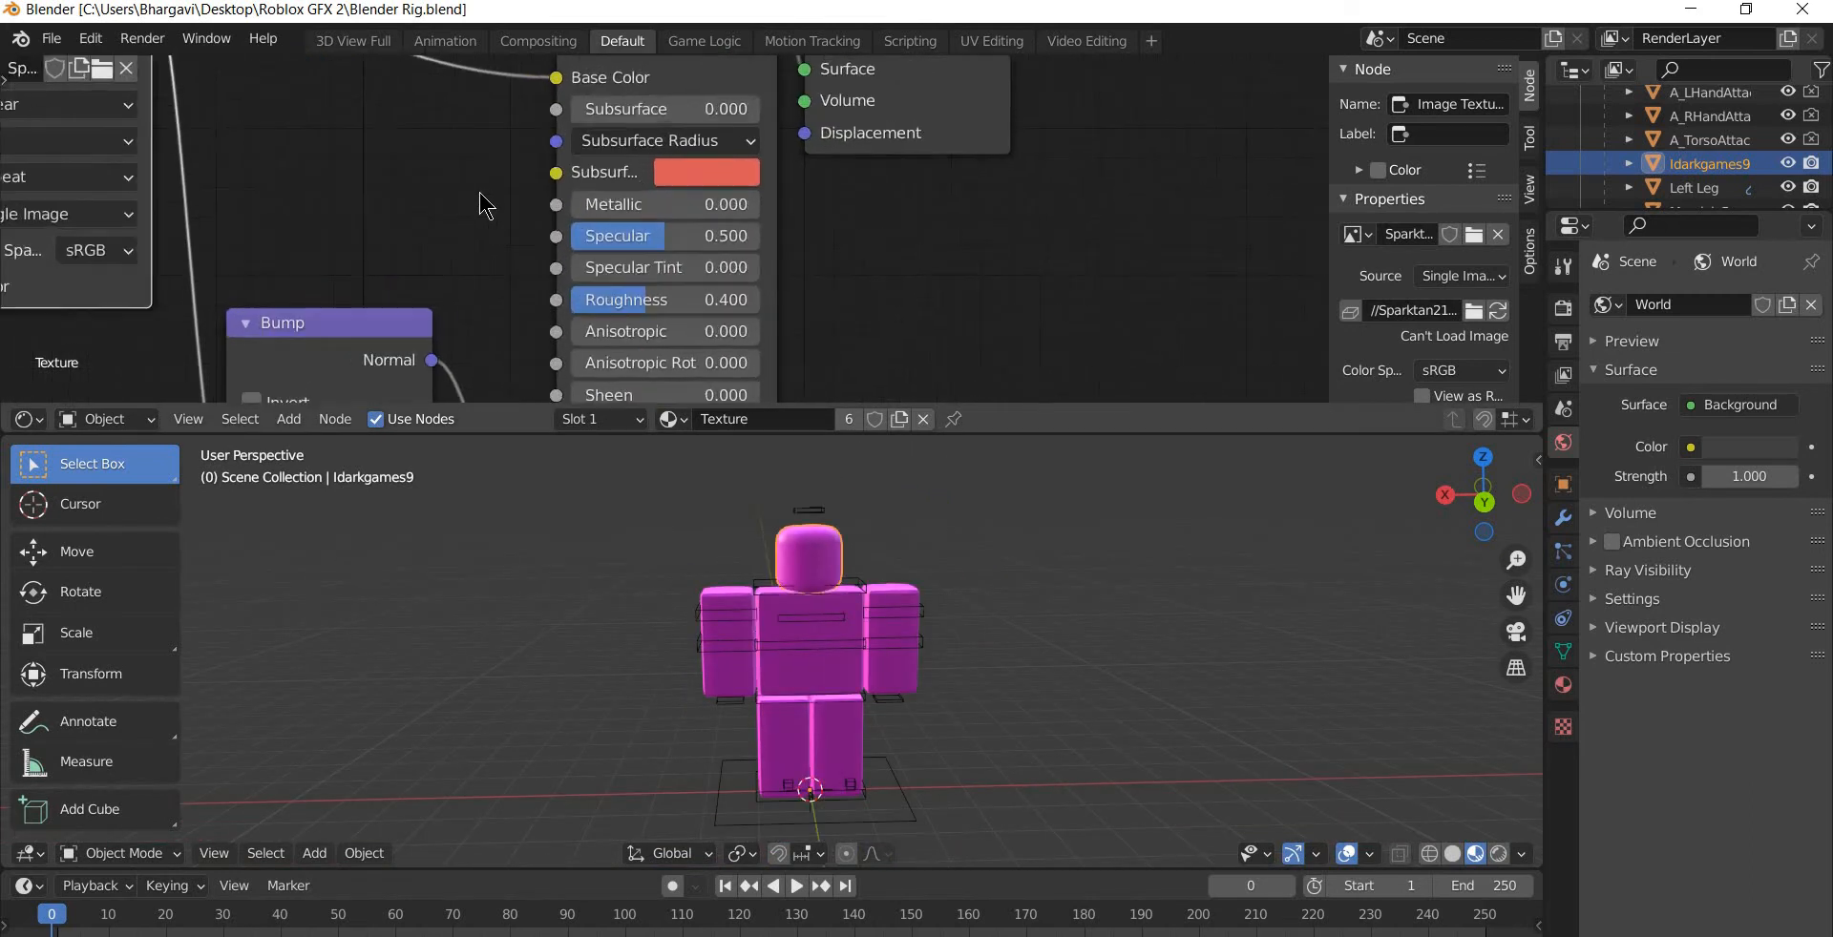
middle_drag(284, 110, 1179, 400)
key(h)
drag(592, 105, 607, 108)
scroll(844, 181, down, 3)
scroll(844, 183, down, 2)
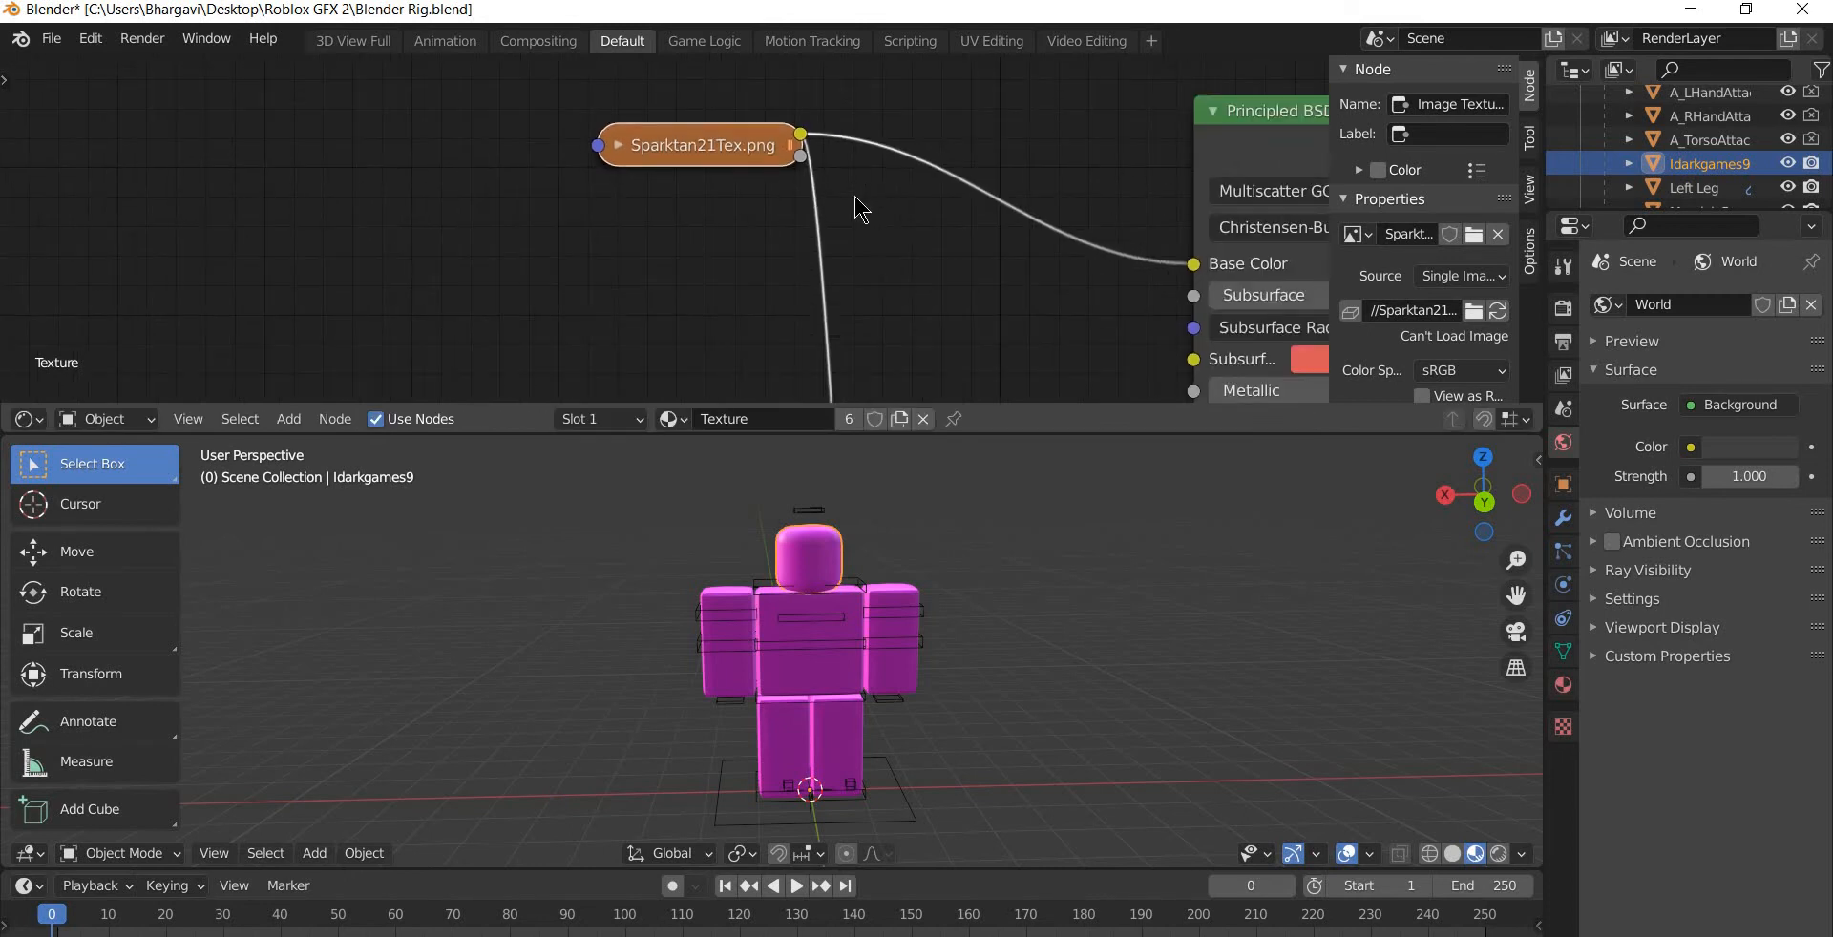
click(663, 152)
click(621, 147)
drag(663, 145, 701, 129)
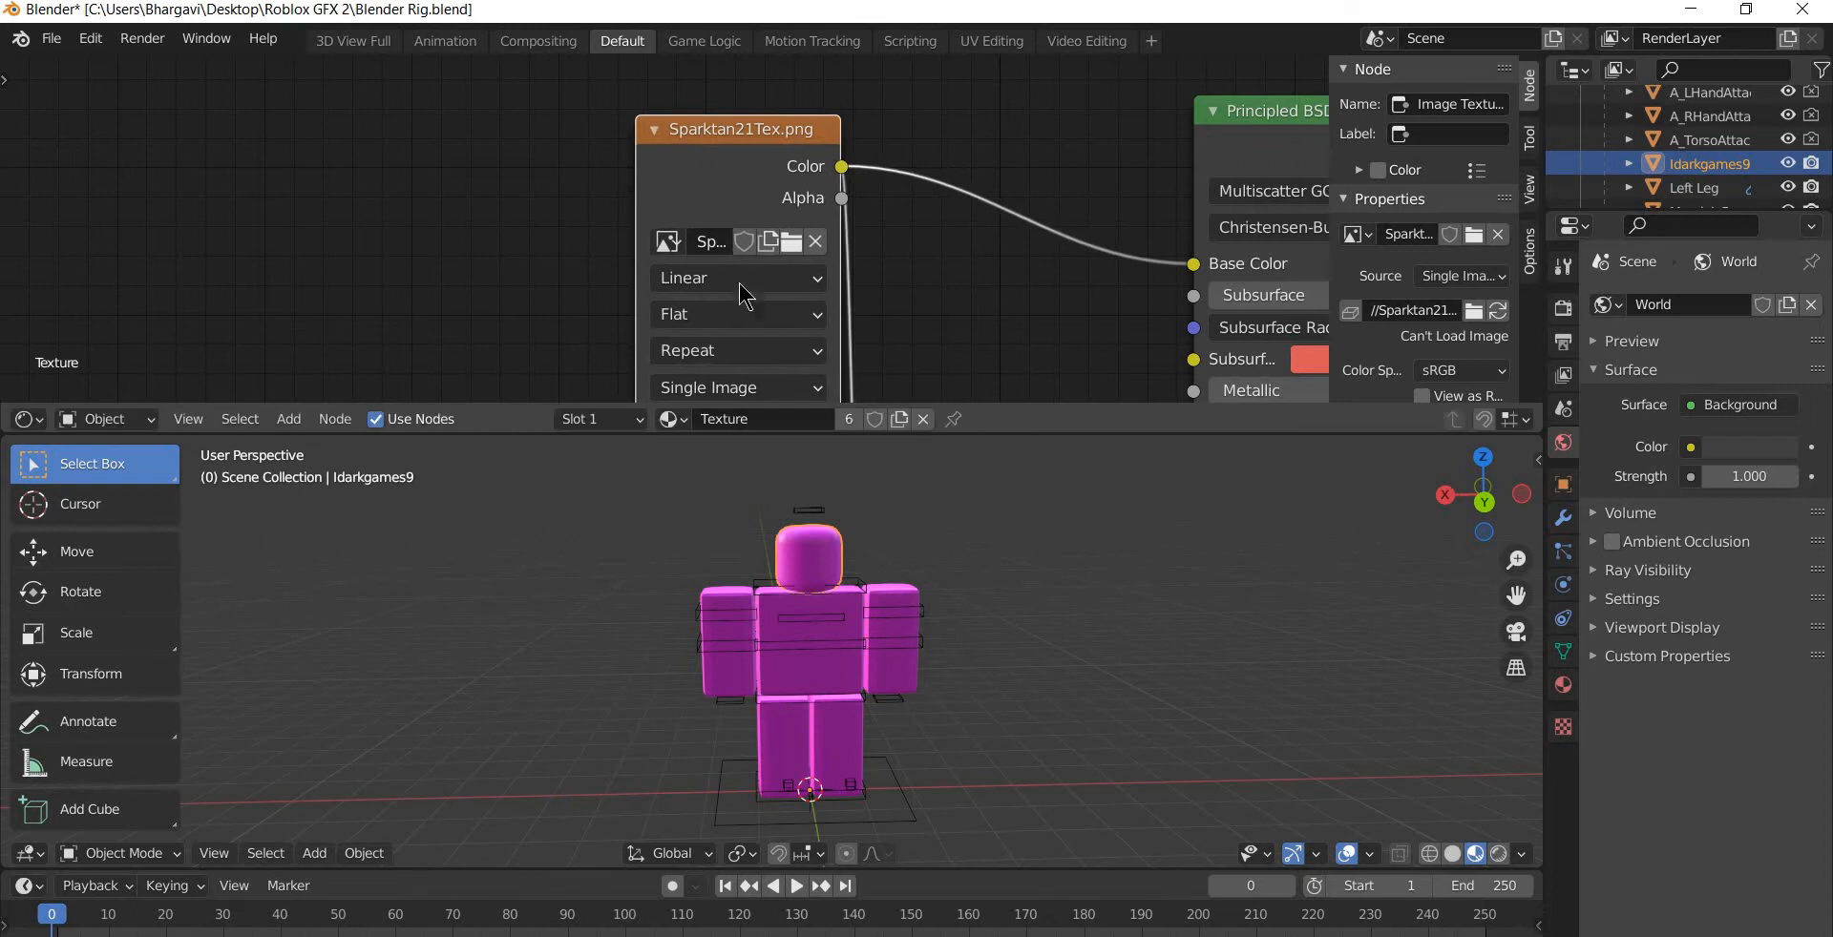
- Replace the texture node's image with Kandystreams2Tex.png from the Roblox GFX 2 folder and clear the object selection
click(791, 243)
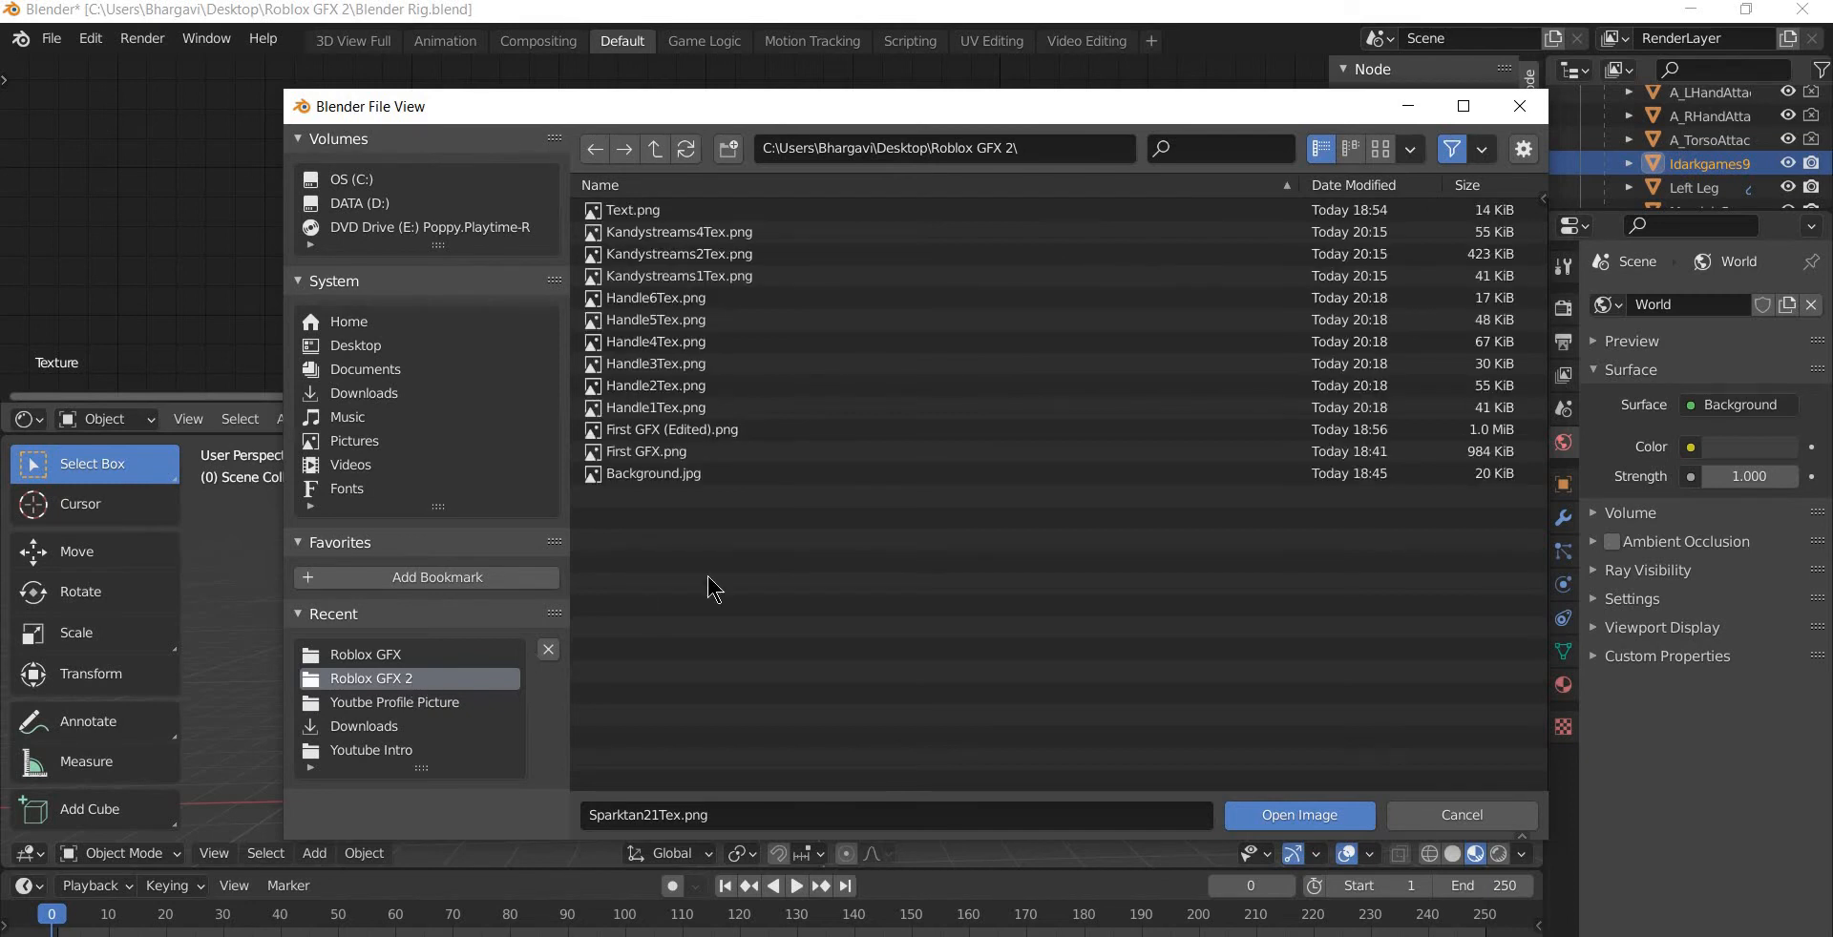
click(708, 256)
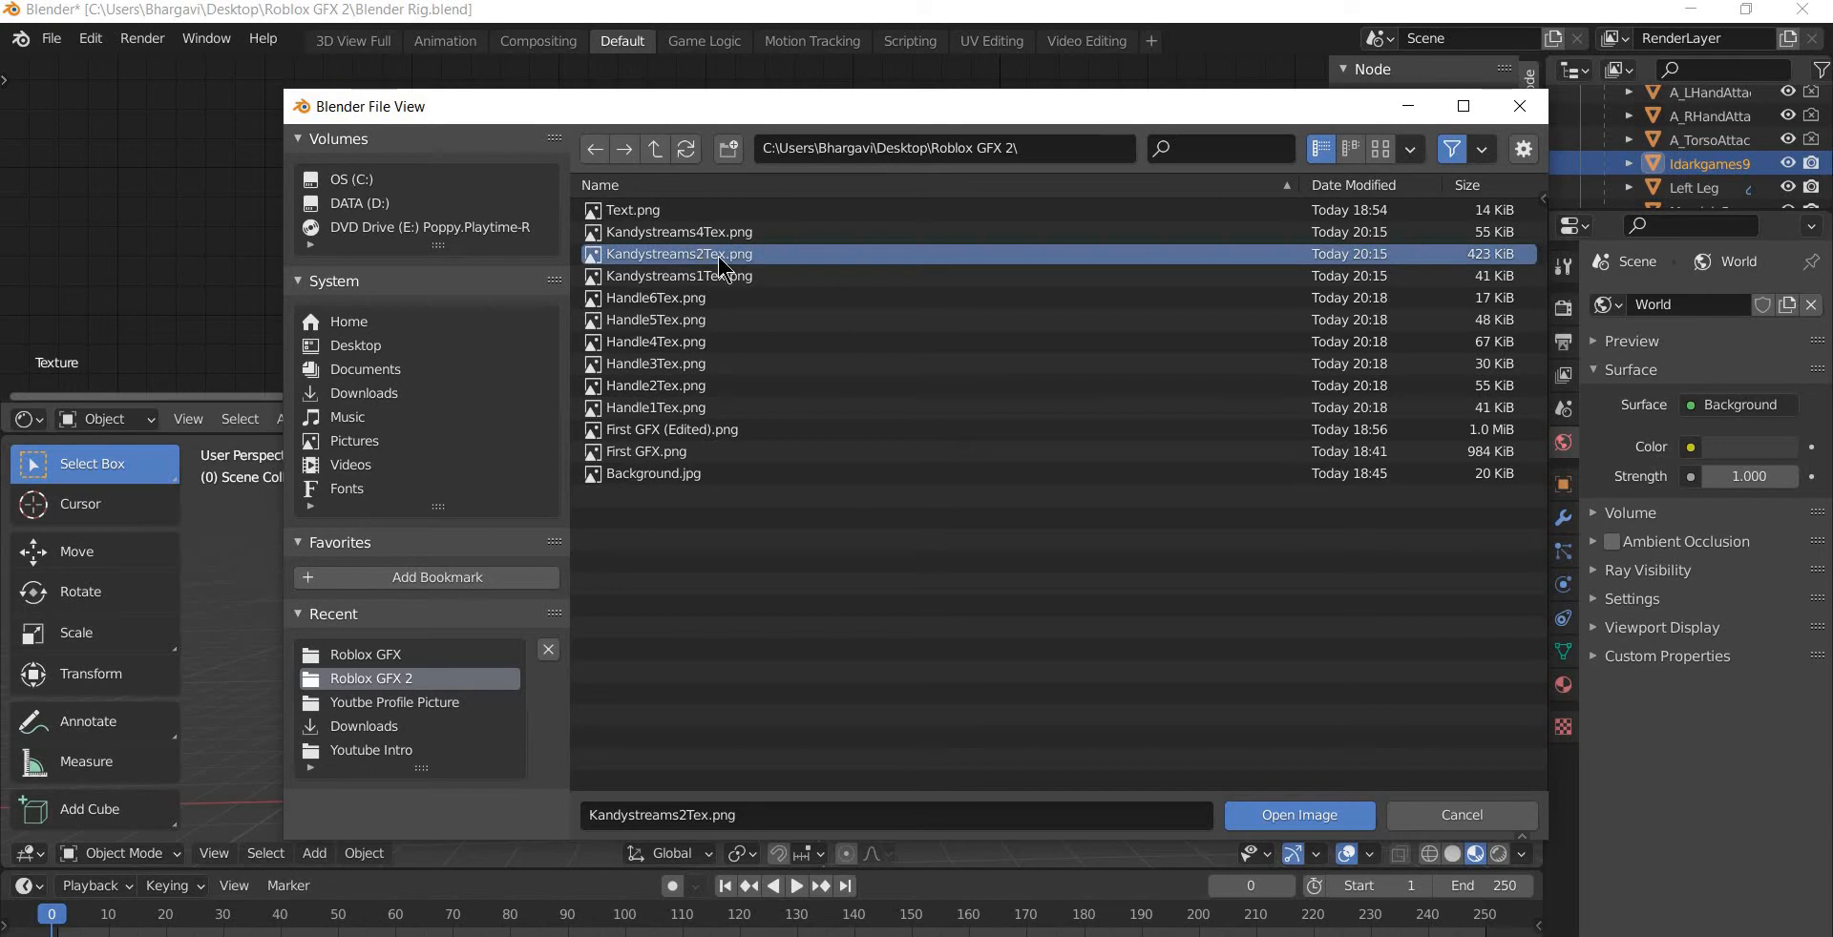
click(1254, 816)
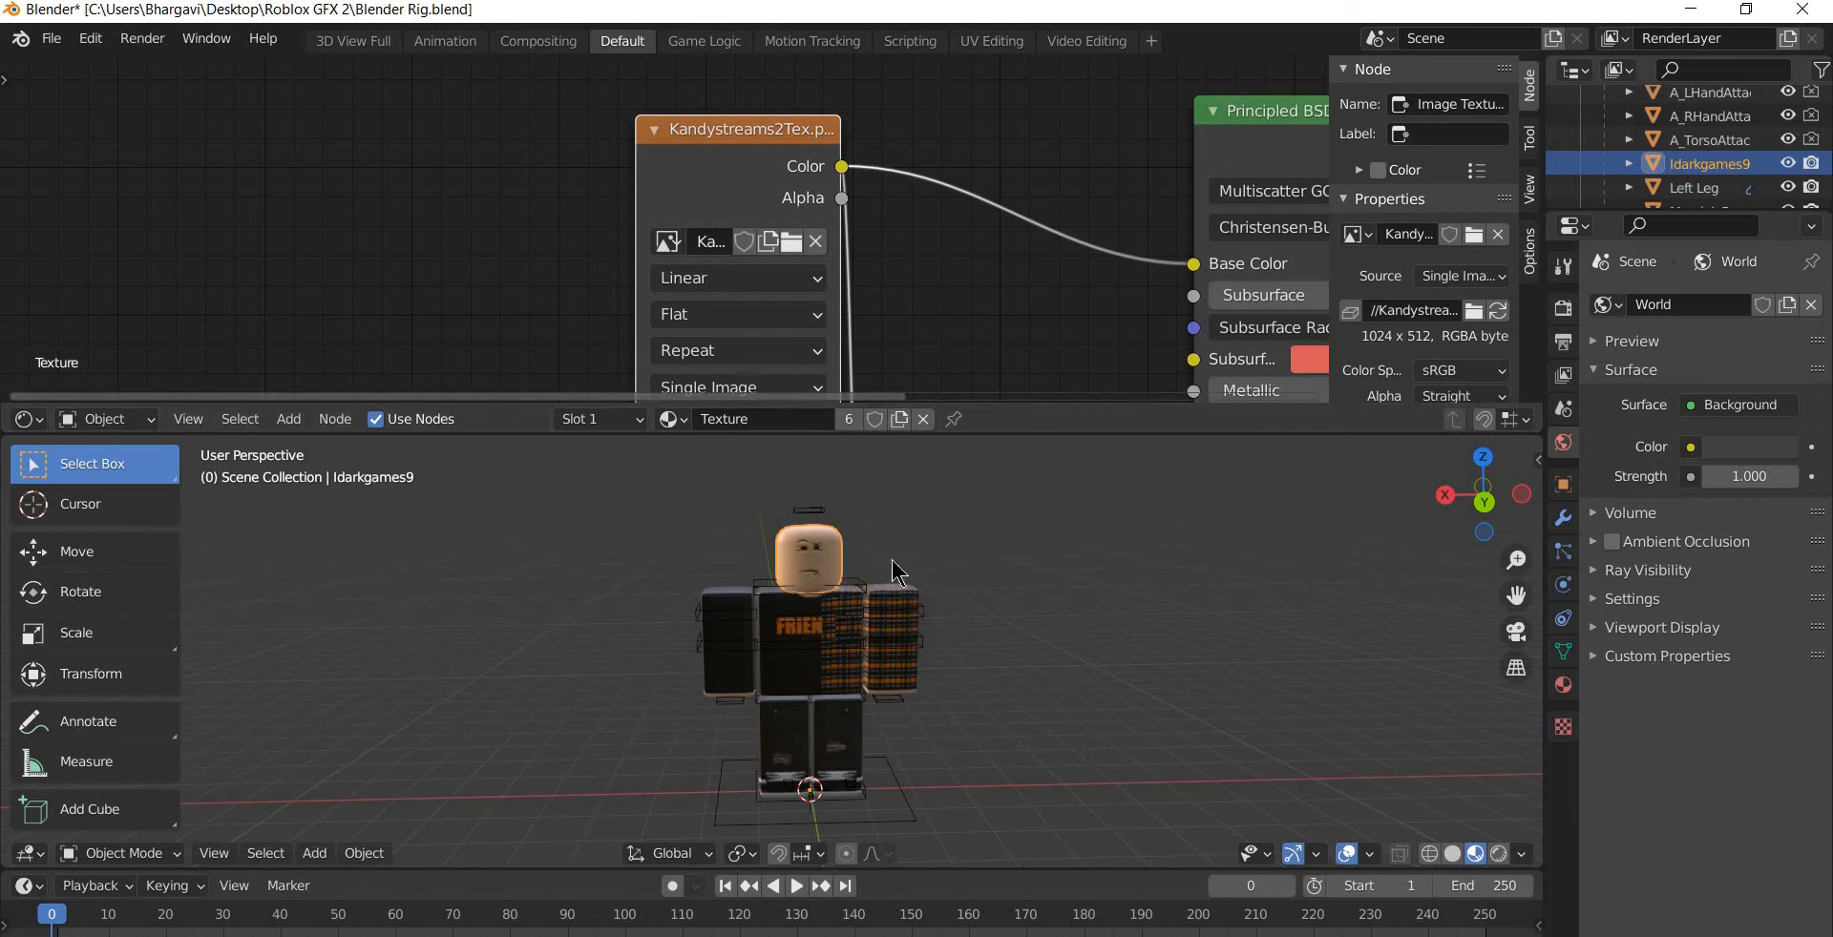
click(993, 571)
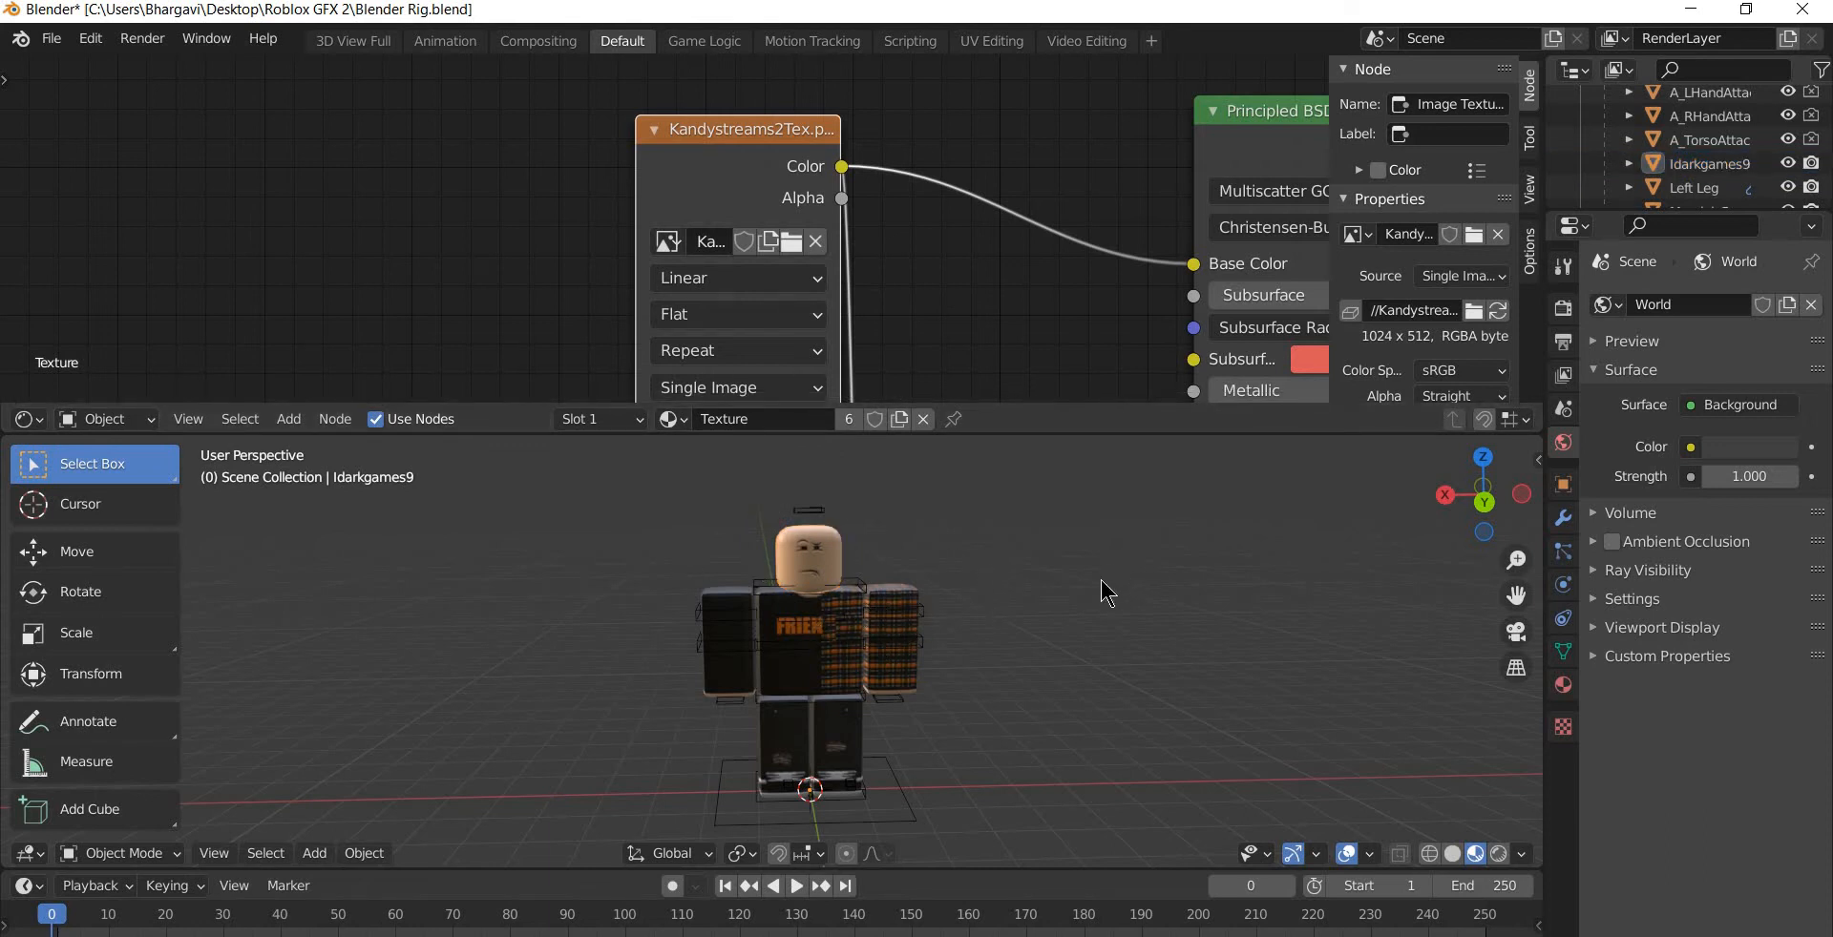
- Enlarge the 3D viewport by shrinking the node editor down to its header
middle_drag(1107, 587, 1033, 579)
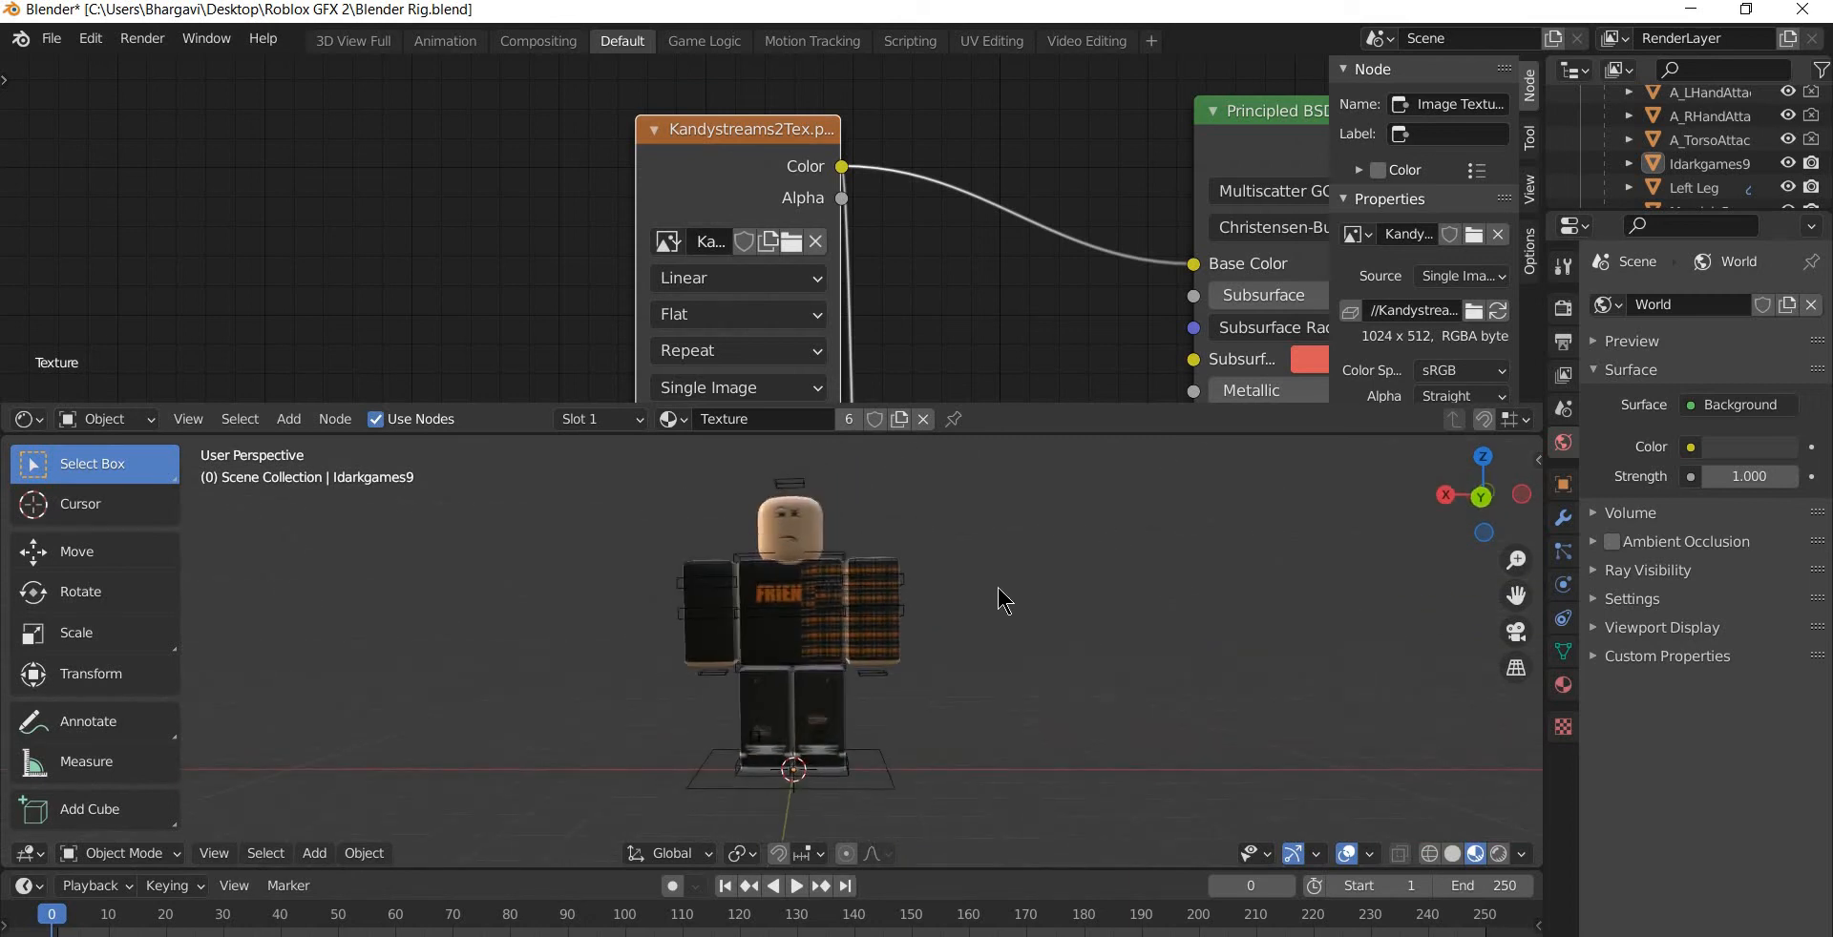
scroll(983, 614, up, 3)
scroll(948, 675, down, 4)
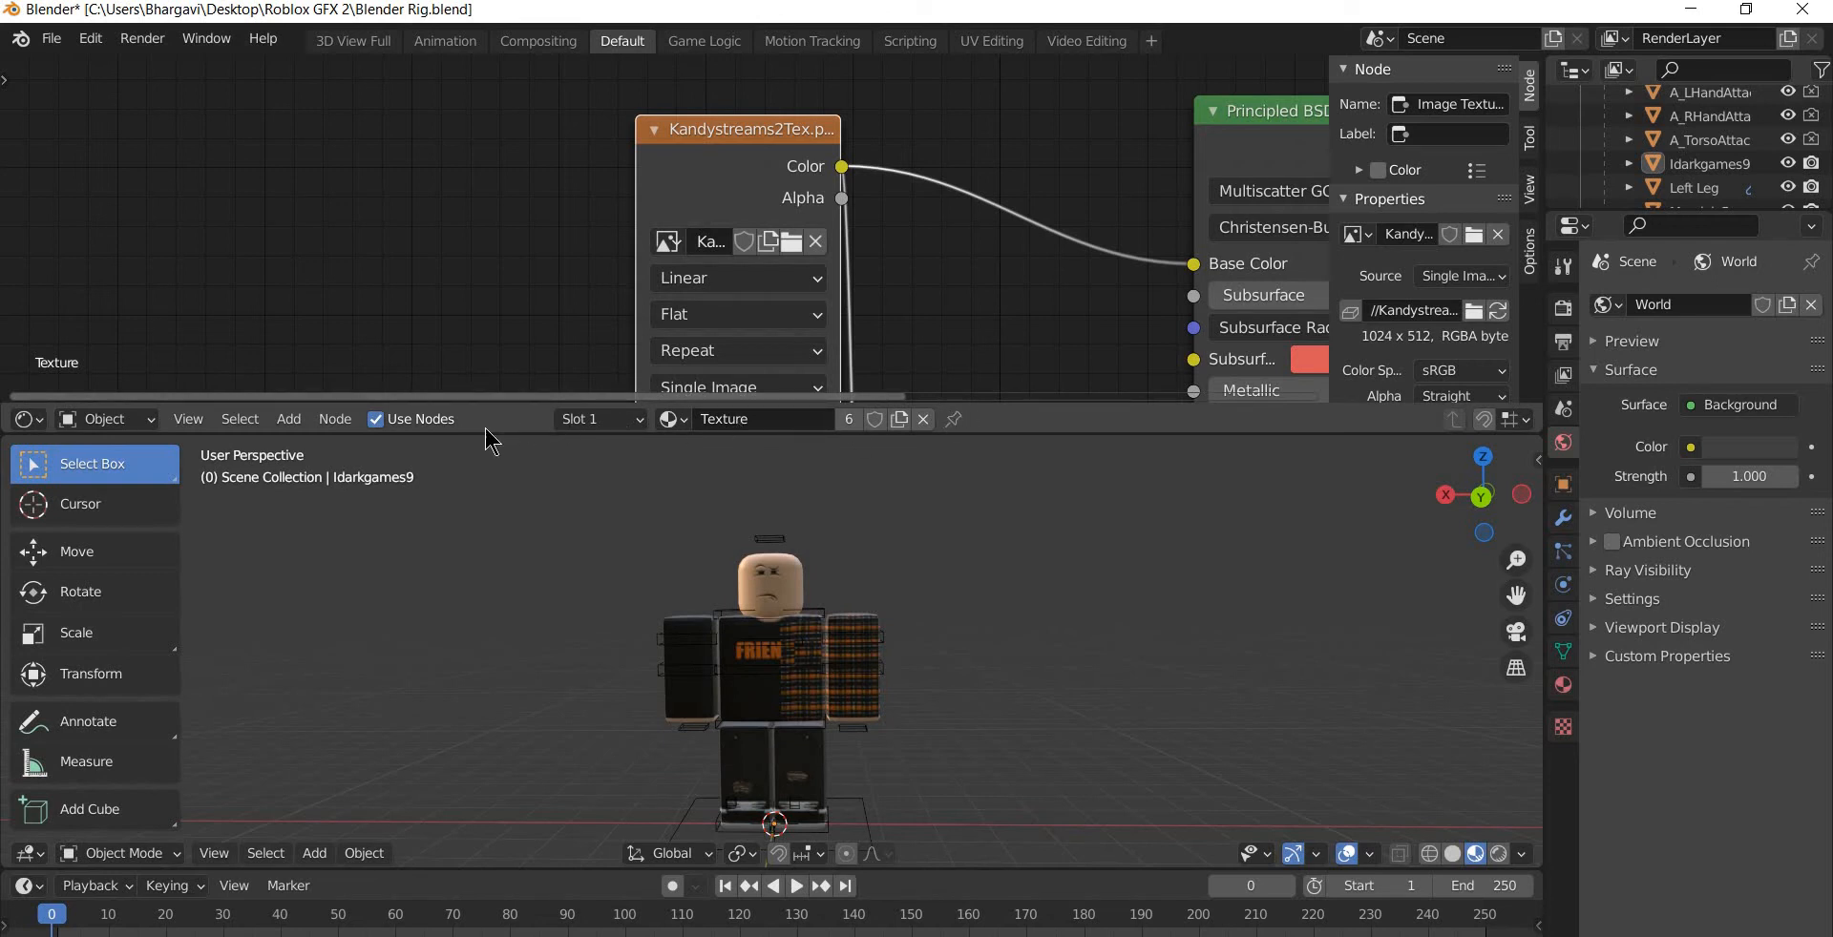
drag(486, 435, 515, 87)
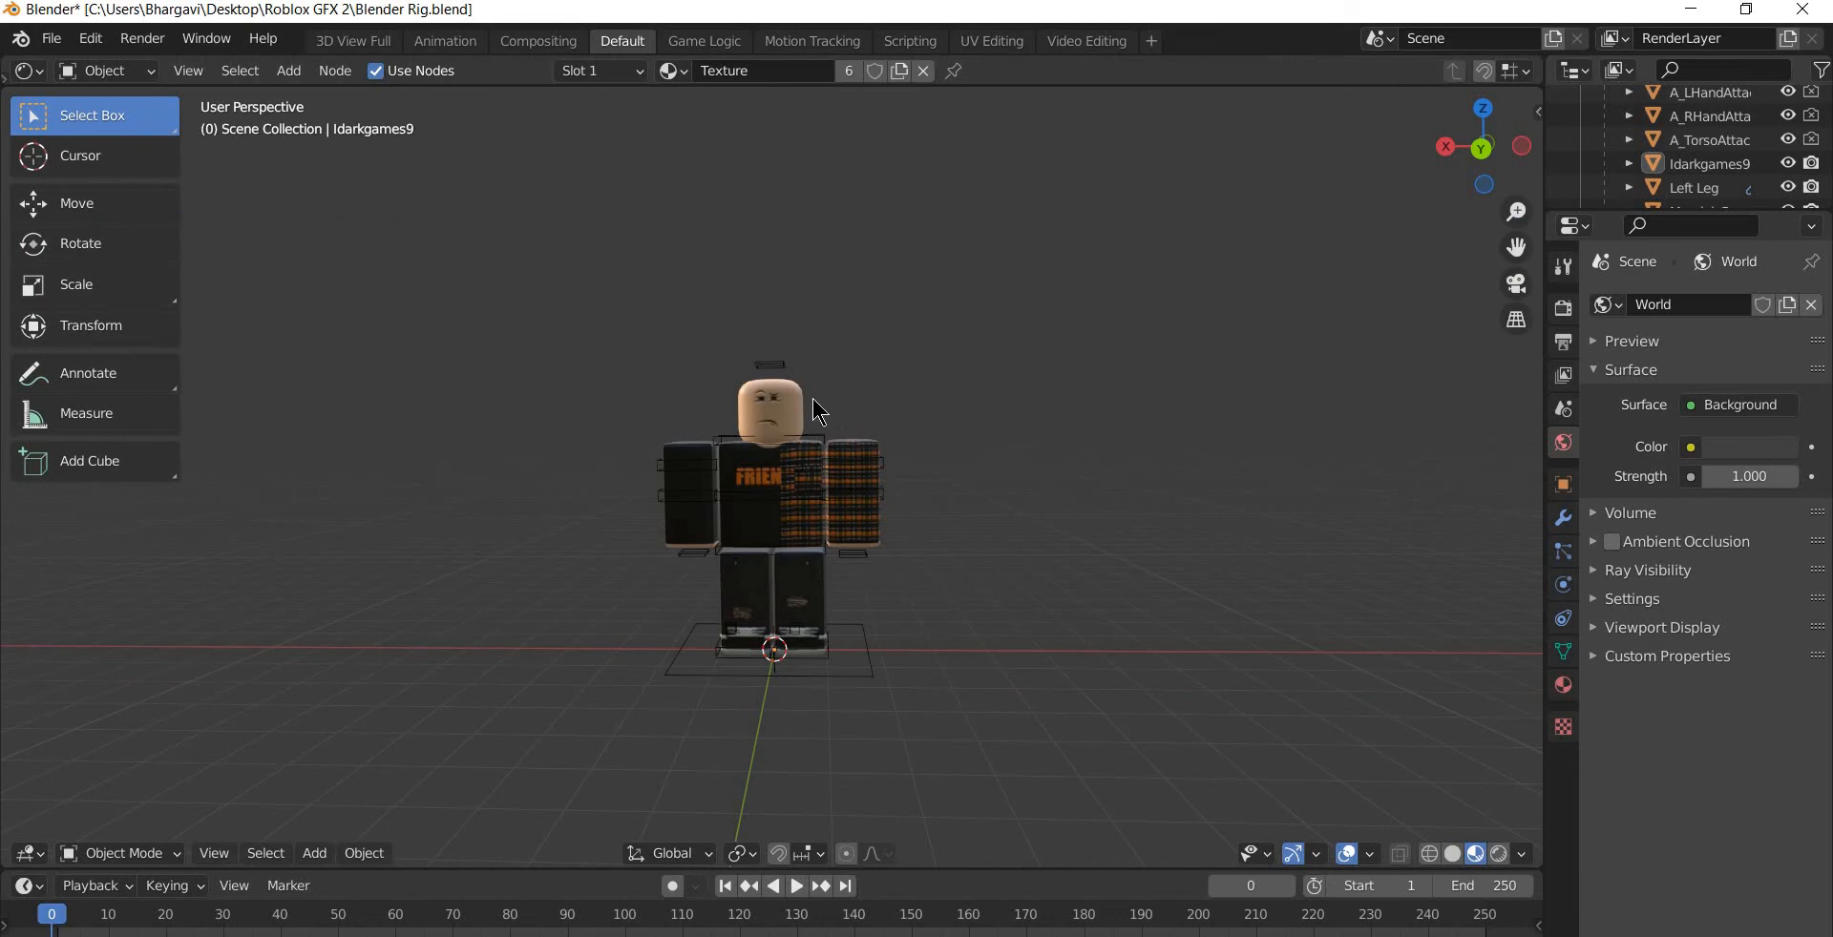
- Import the Wavefront file Accessories.obj from the Roblox GFX folder into the rig scene
click(52, 40)
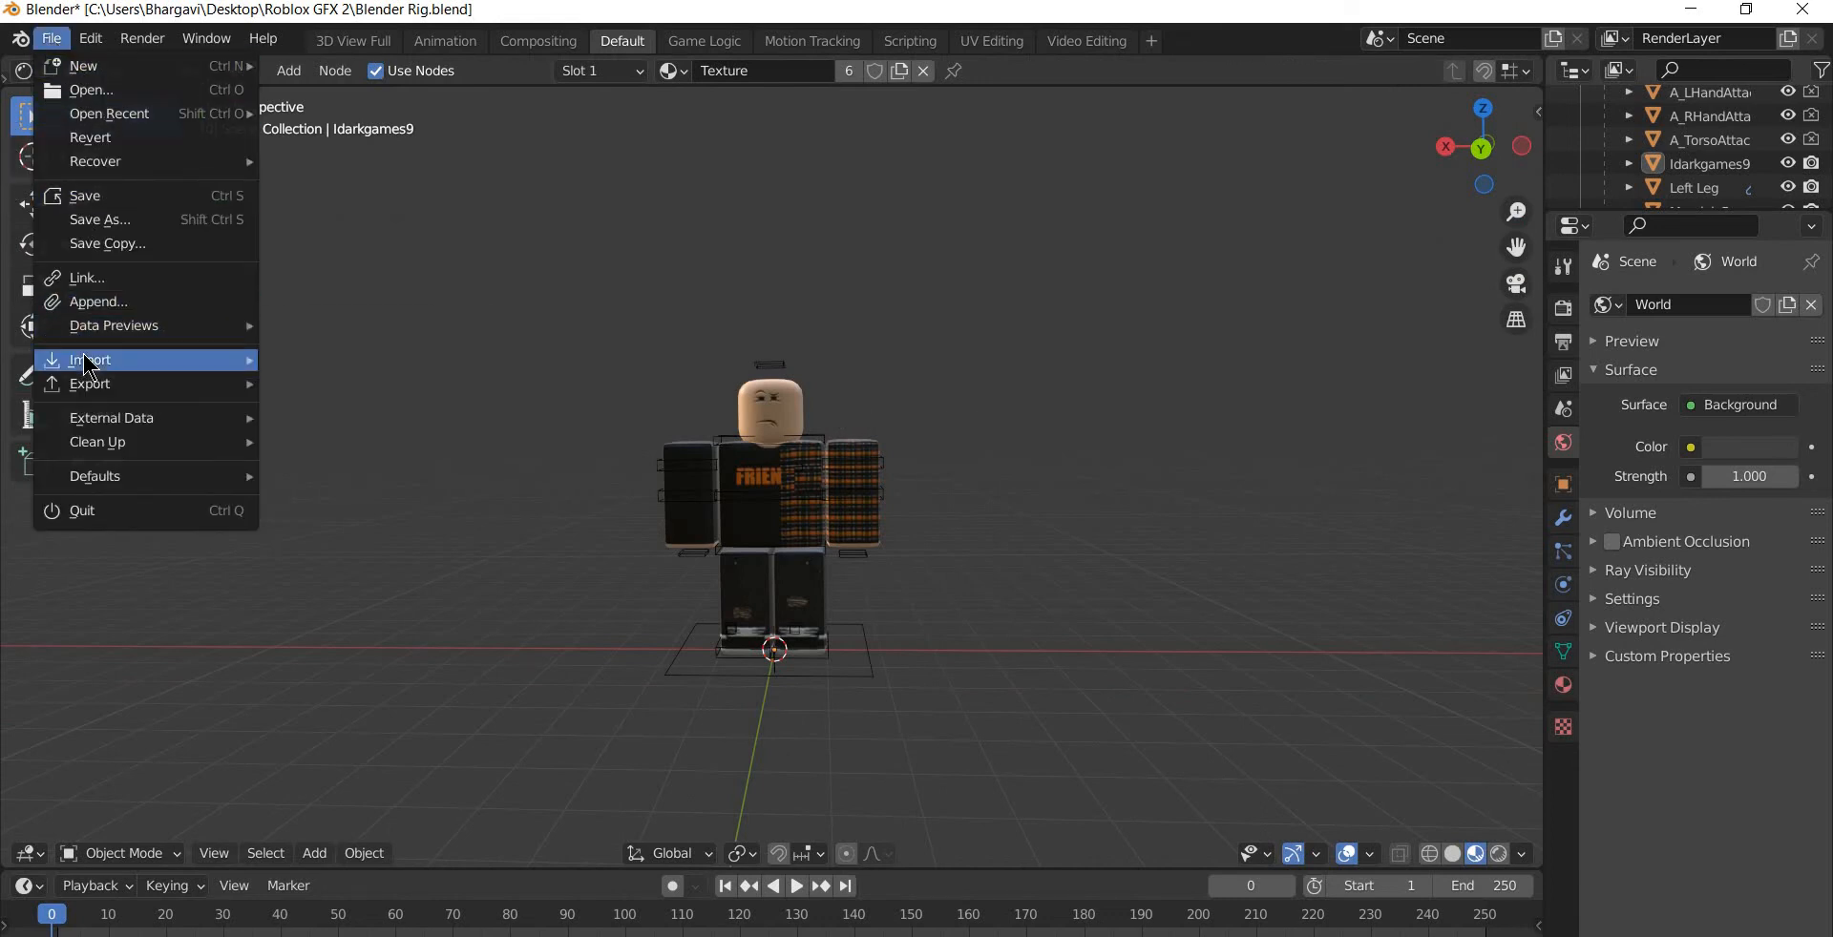
mouse_move(138, 366)
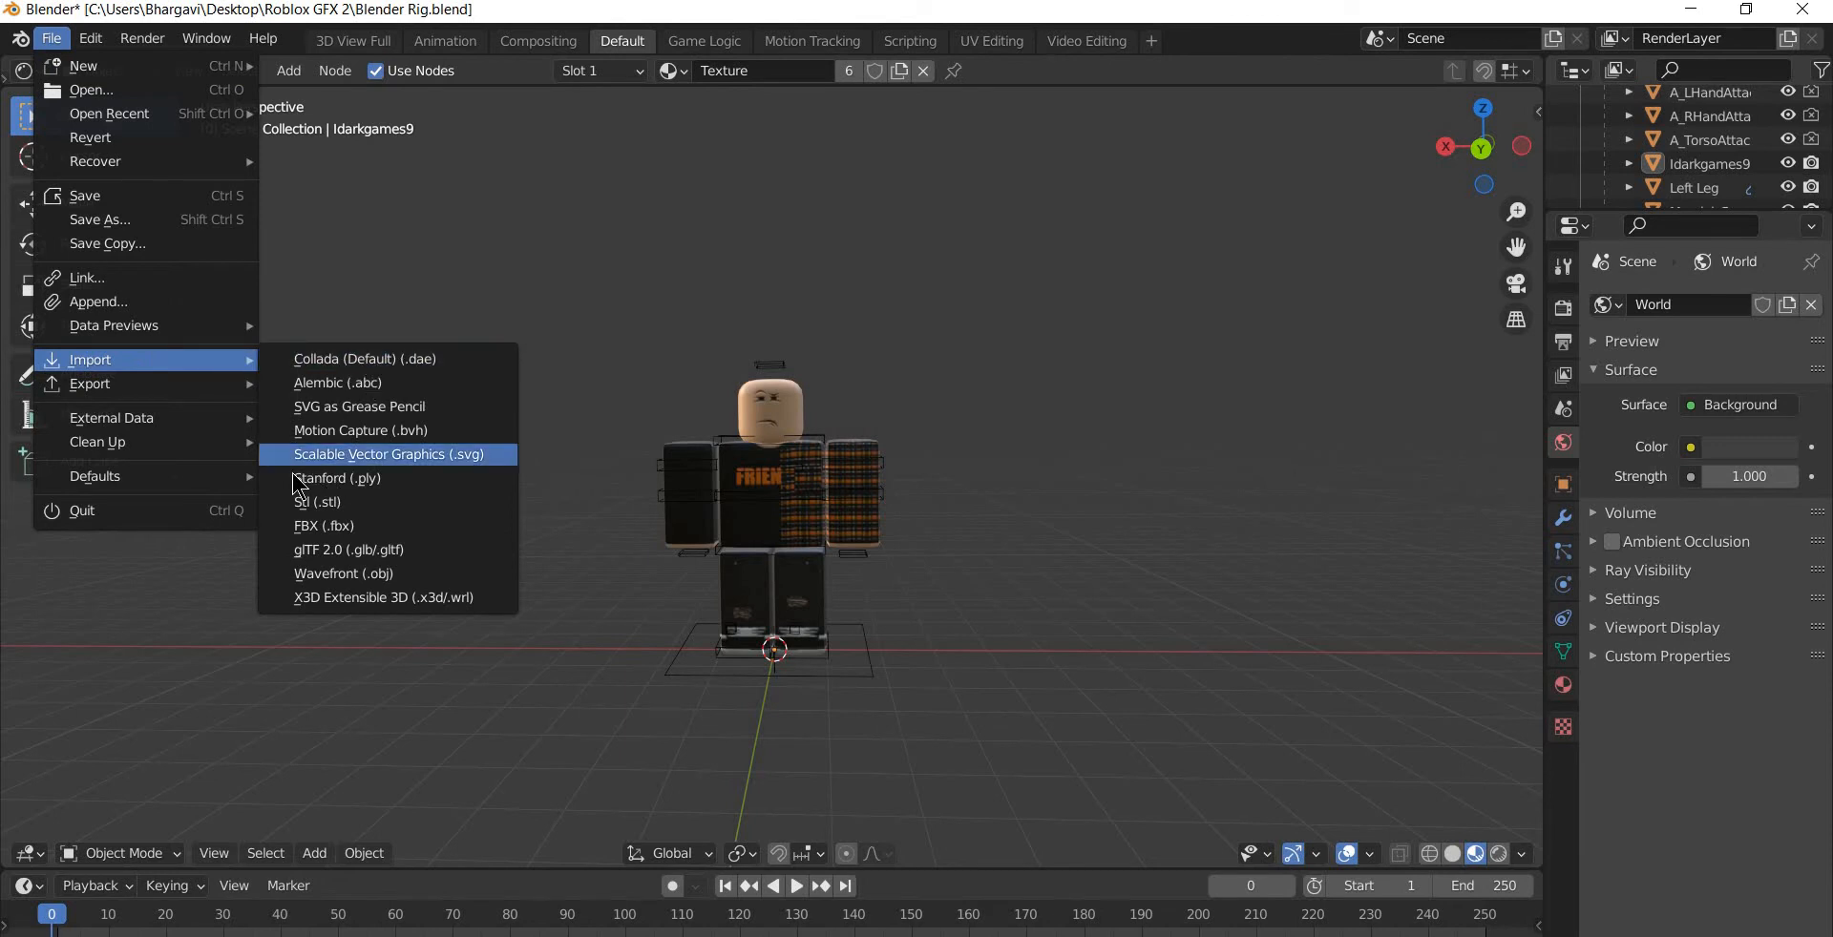
click(328, 584)
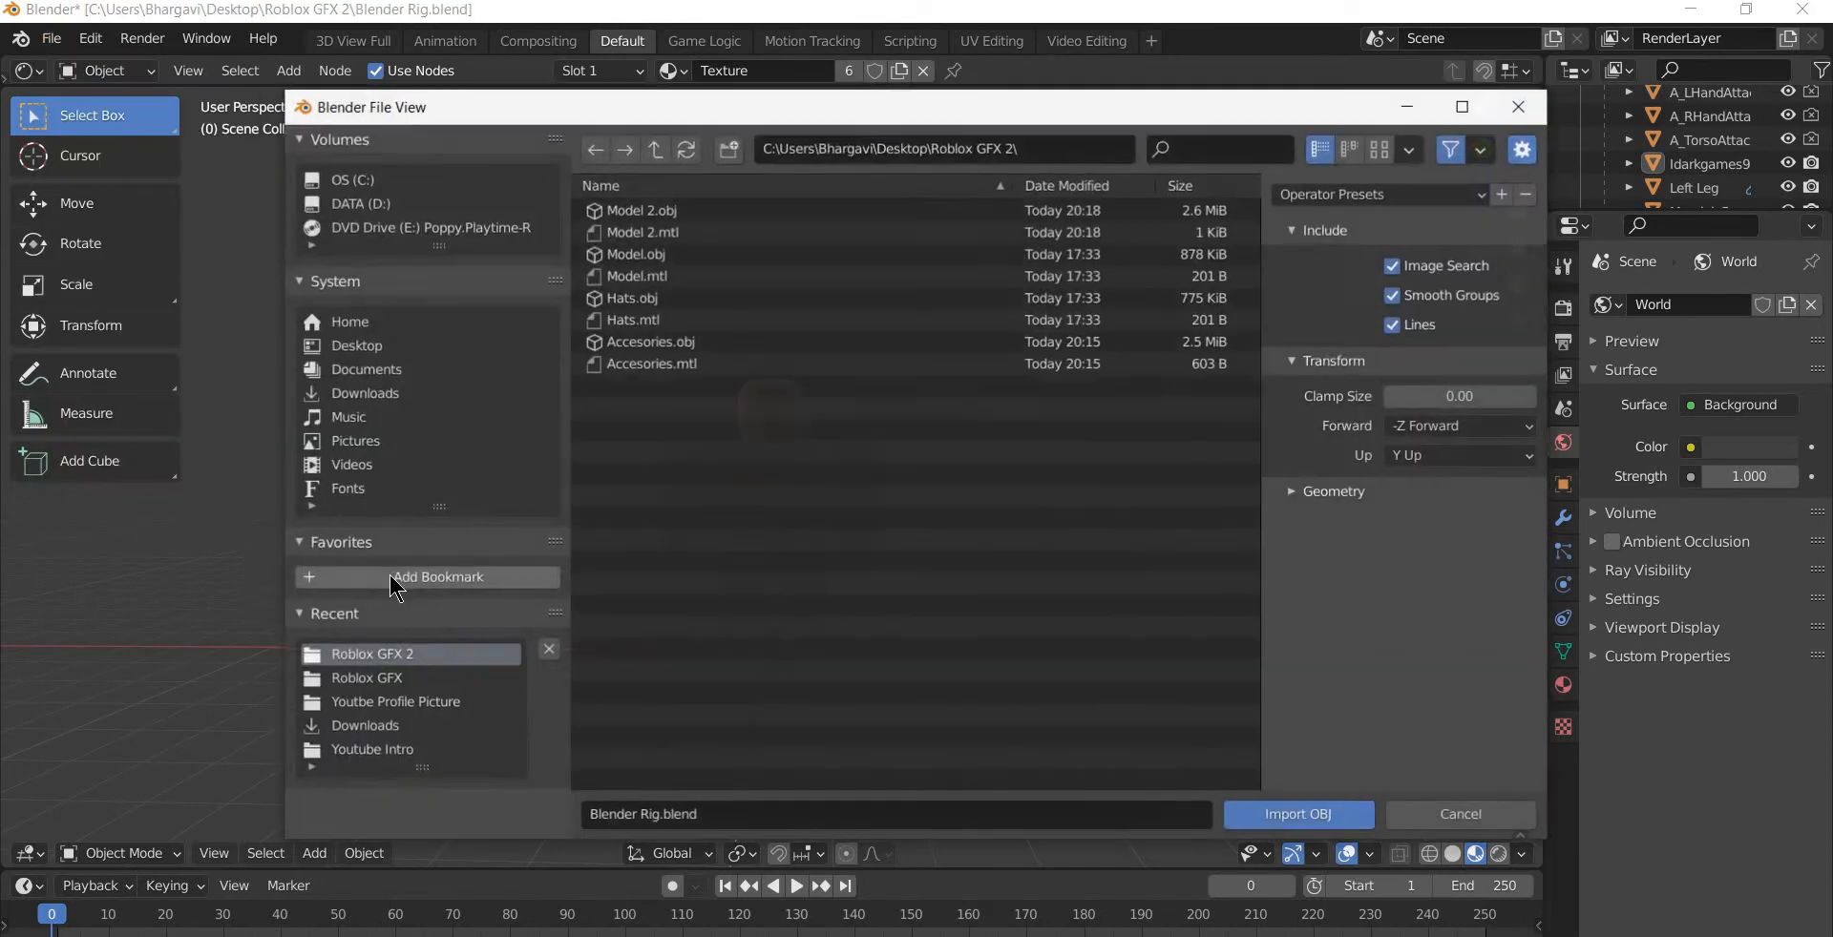
click(382, 679)
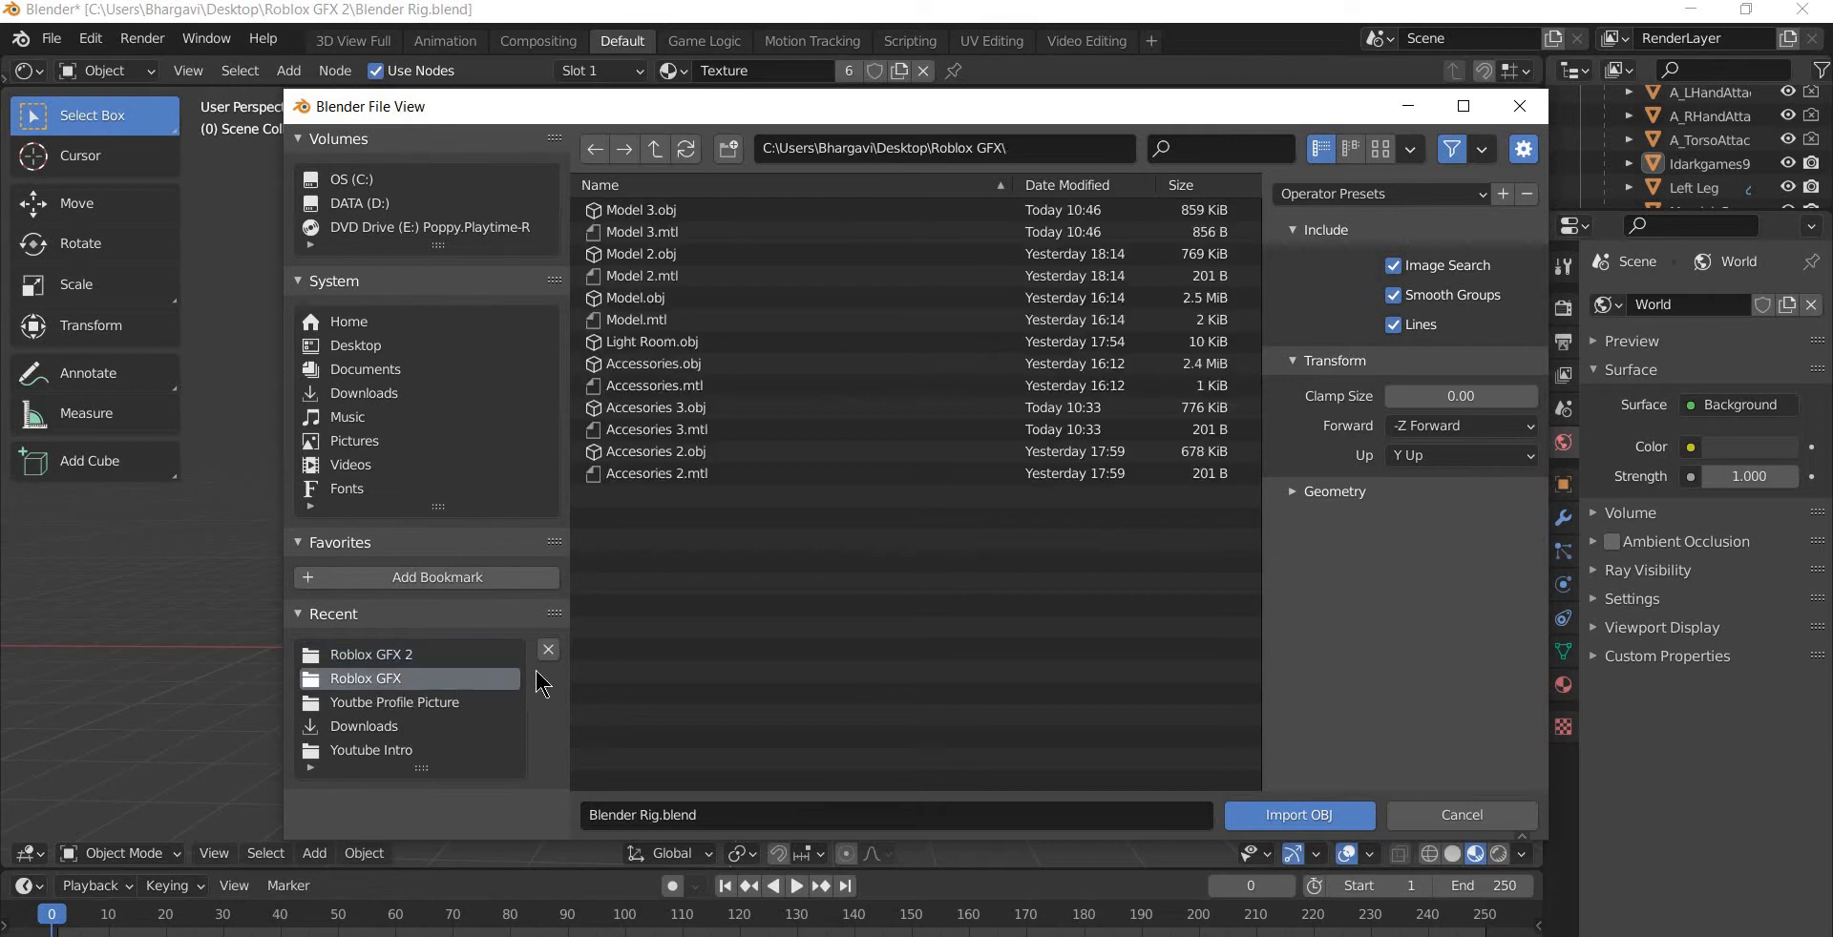
click(660, 364)
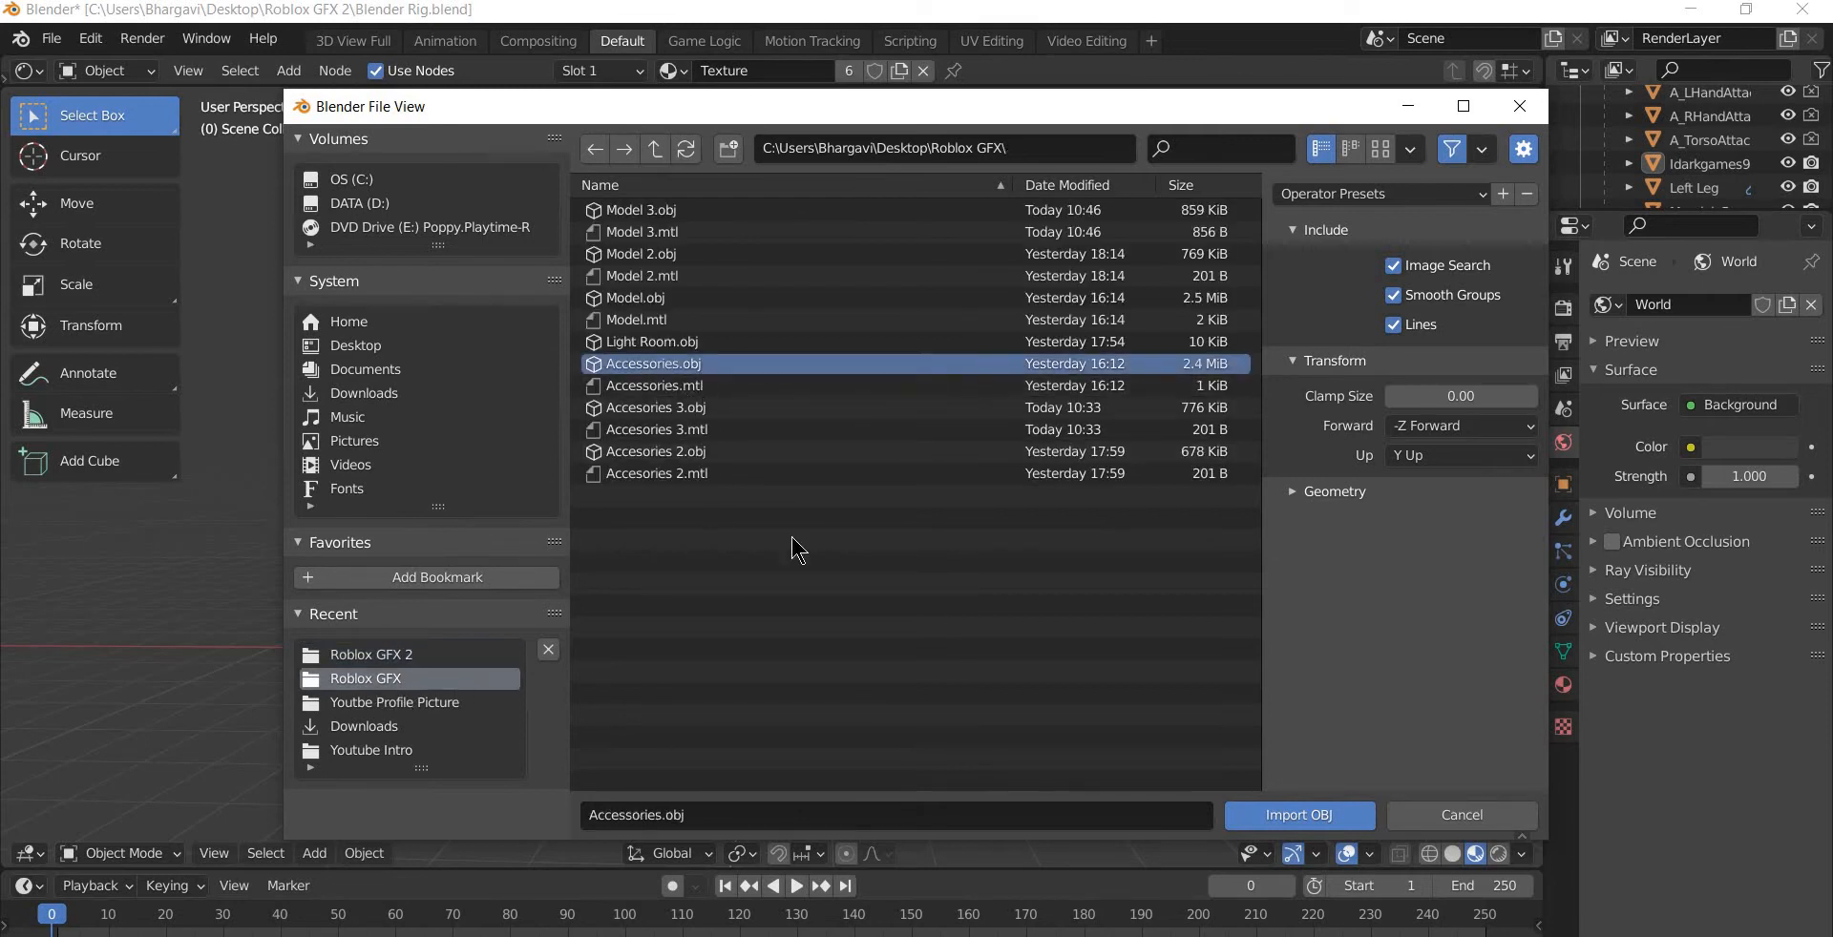
click(1297, 816)
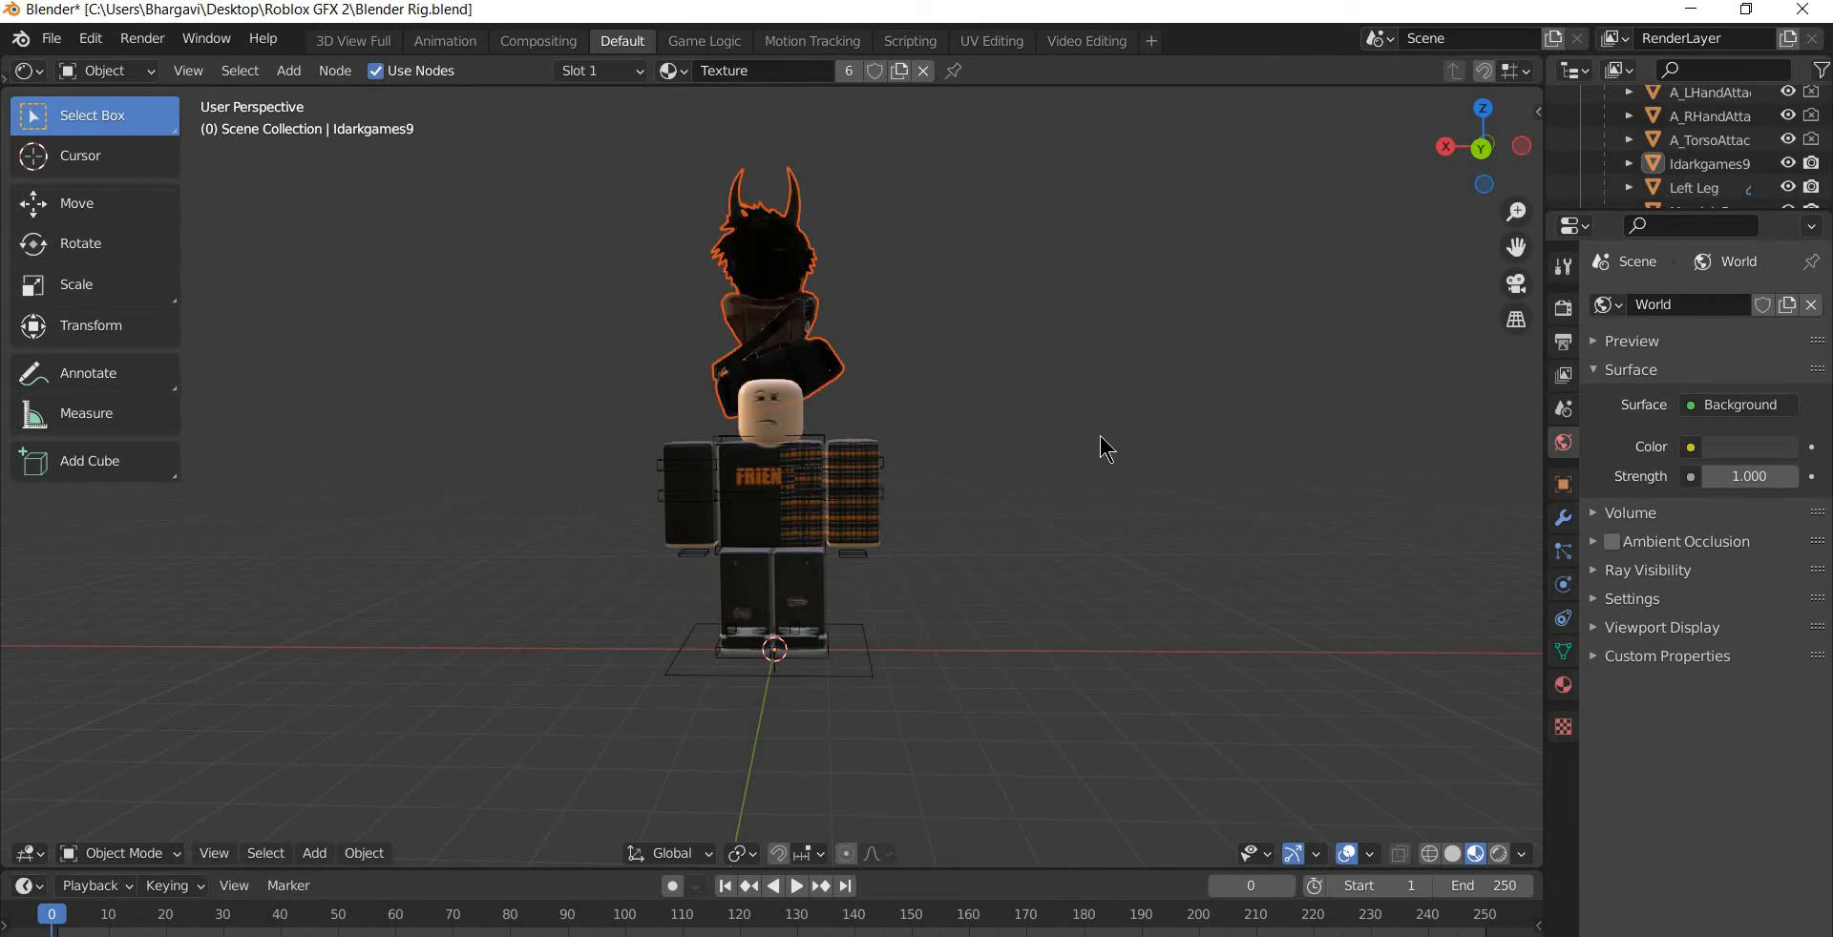
- Delete the imported Accessories object floating above the rig's head
middle_drag(1111, 362, 811, 299)
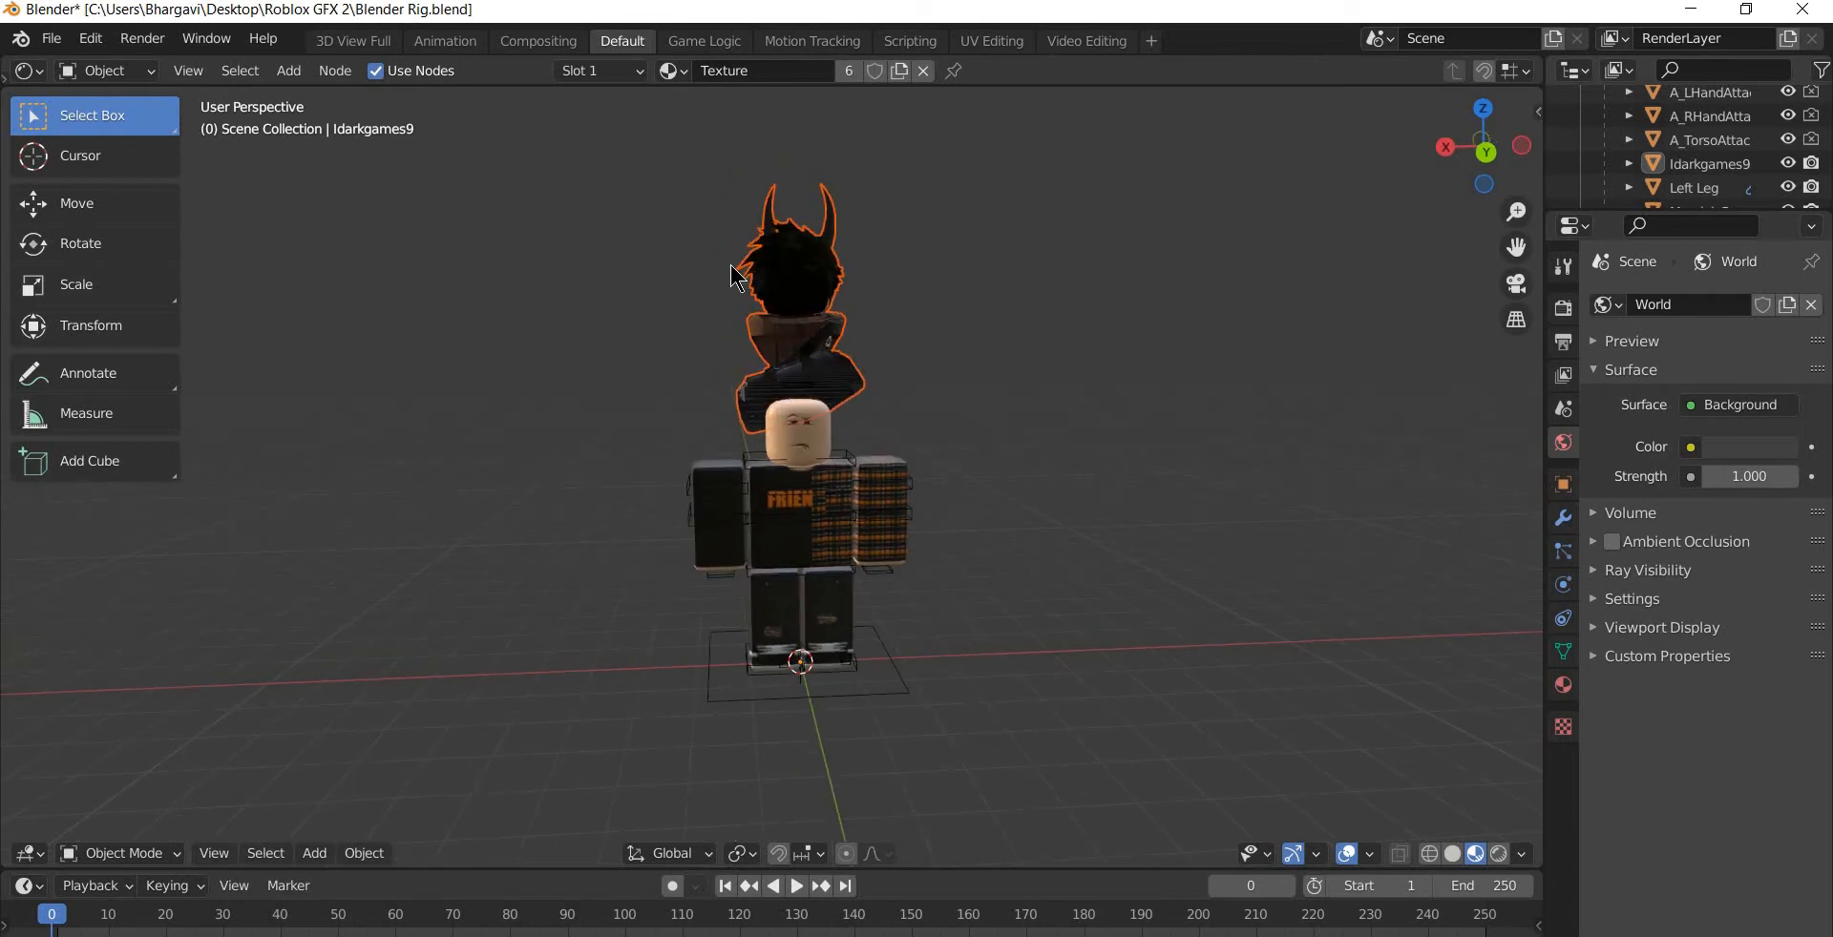
click(732, 266)
click(791, 287)
right_click(781, 285)
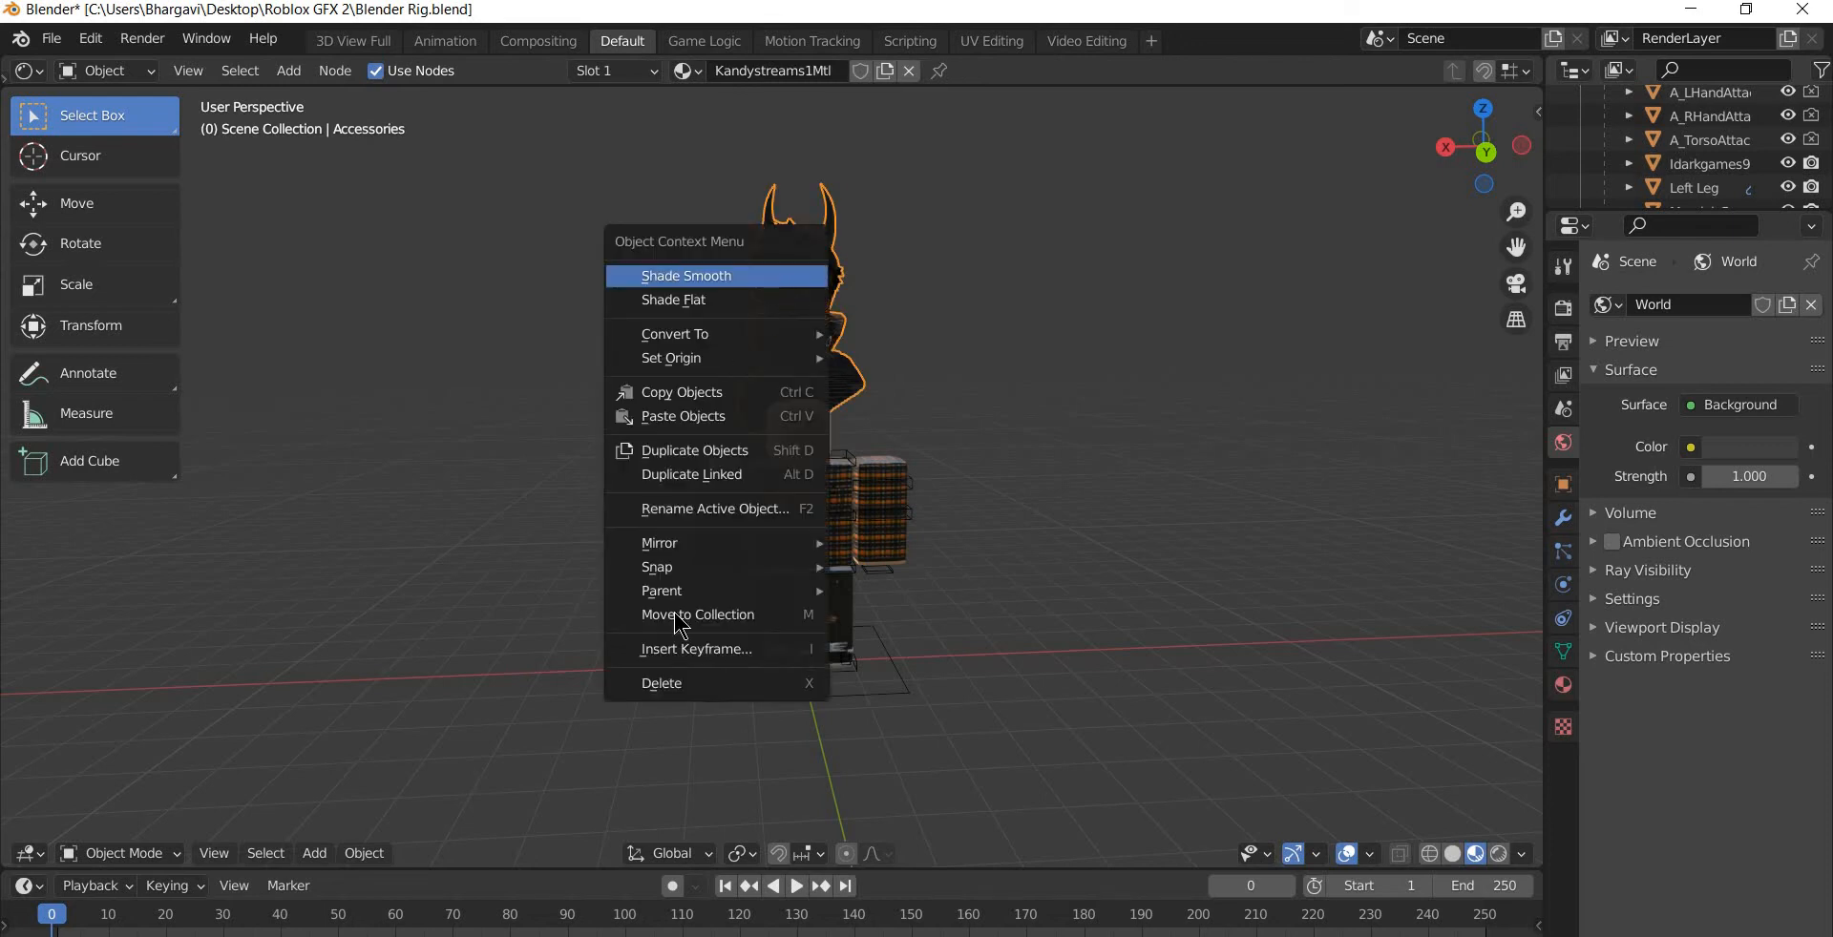
click(689, 685)
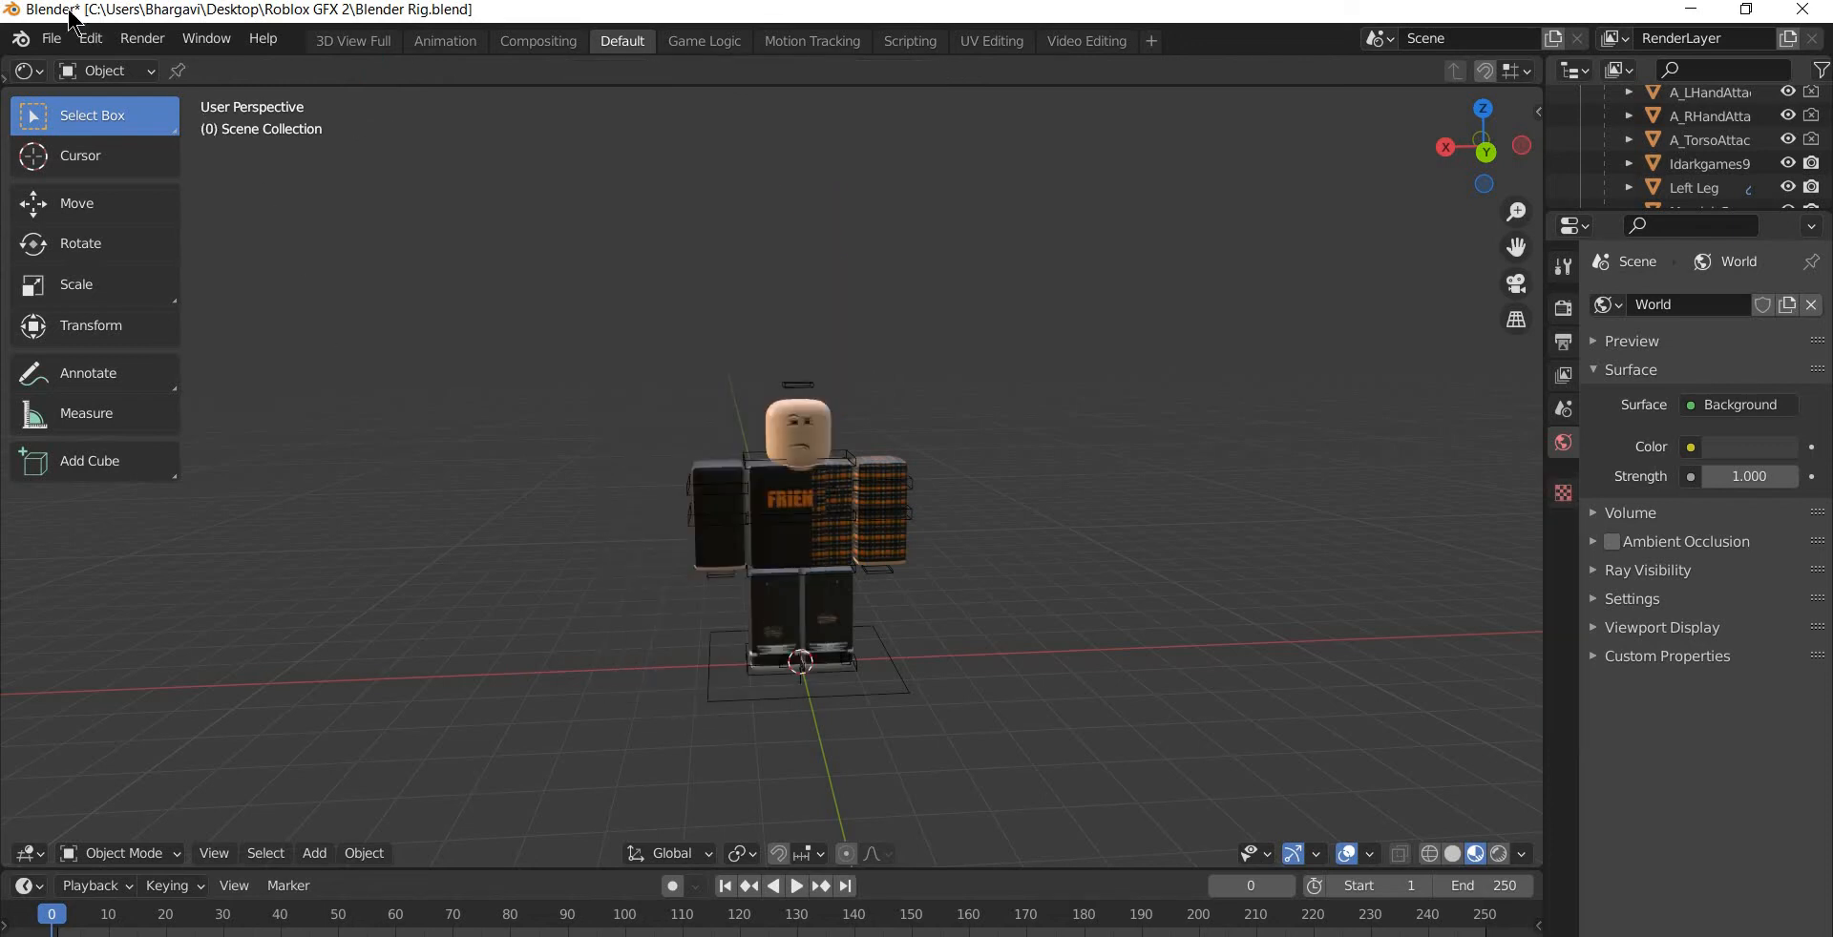
- Import the Wavefront file Accesories.obj from the Roblox GFX 2 folder
click(52, 41)
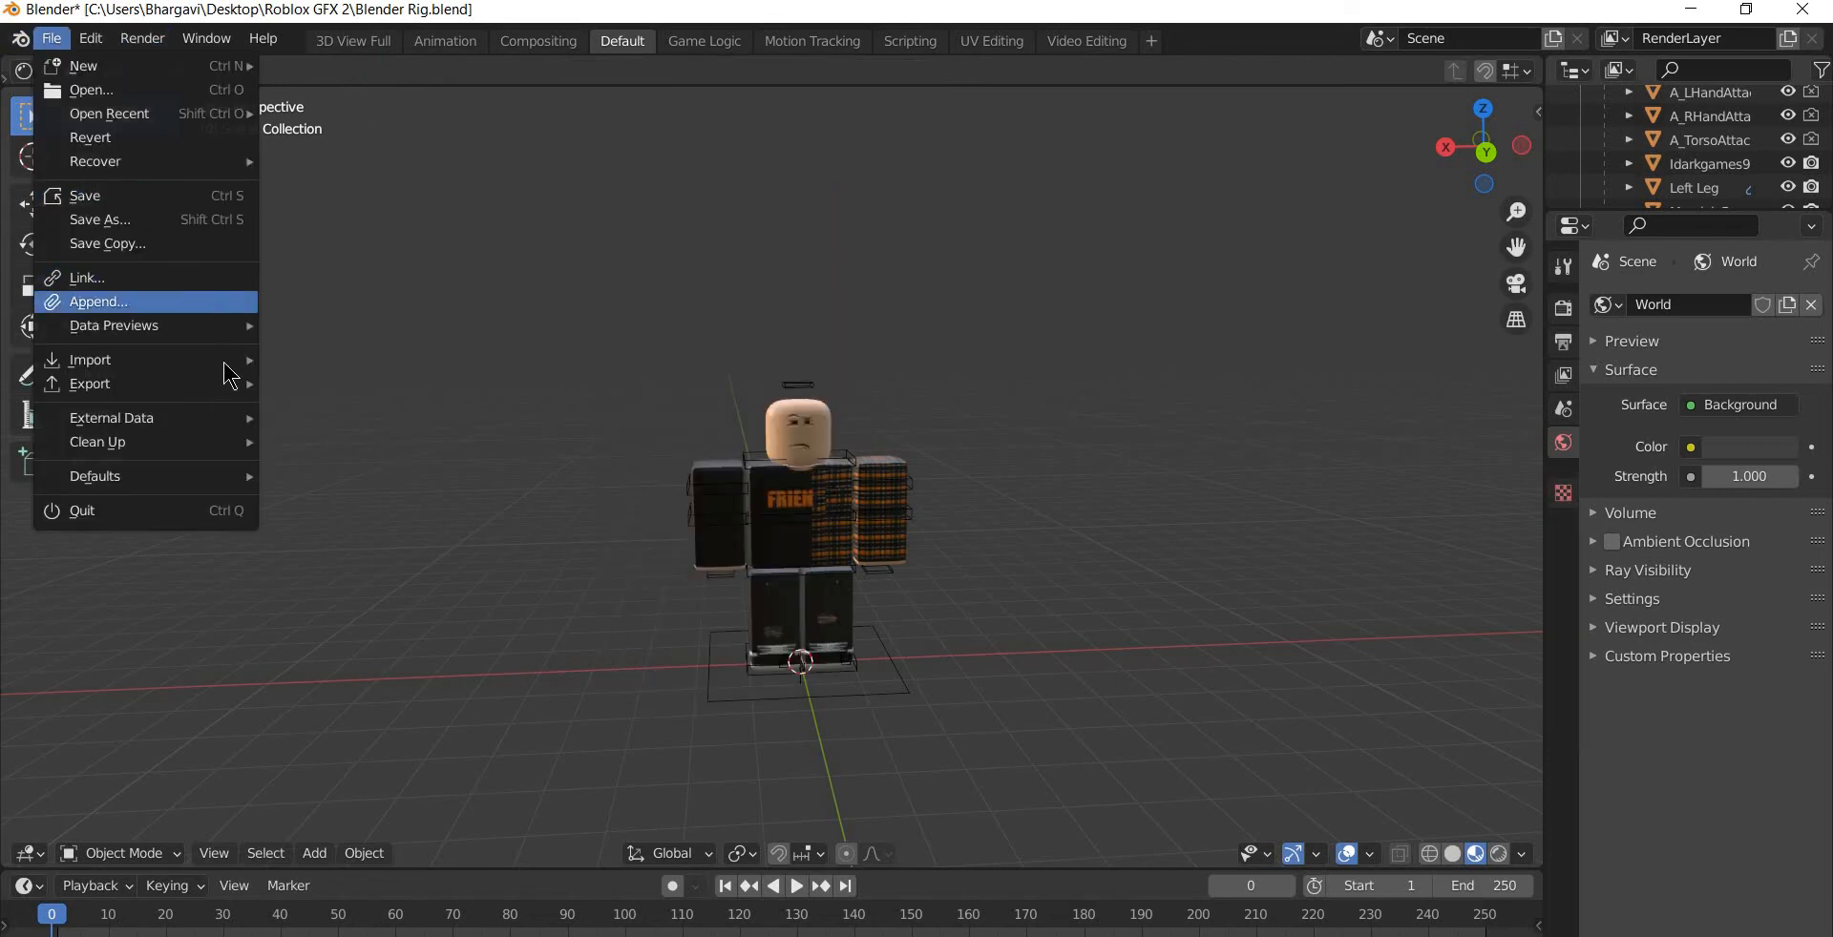
mouse_move(315, 382)
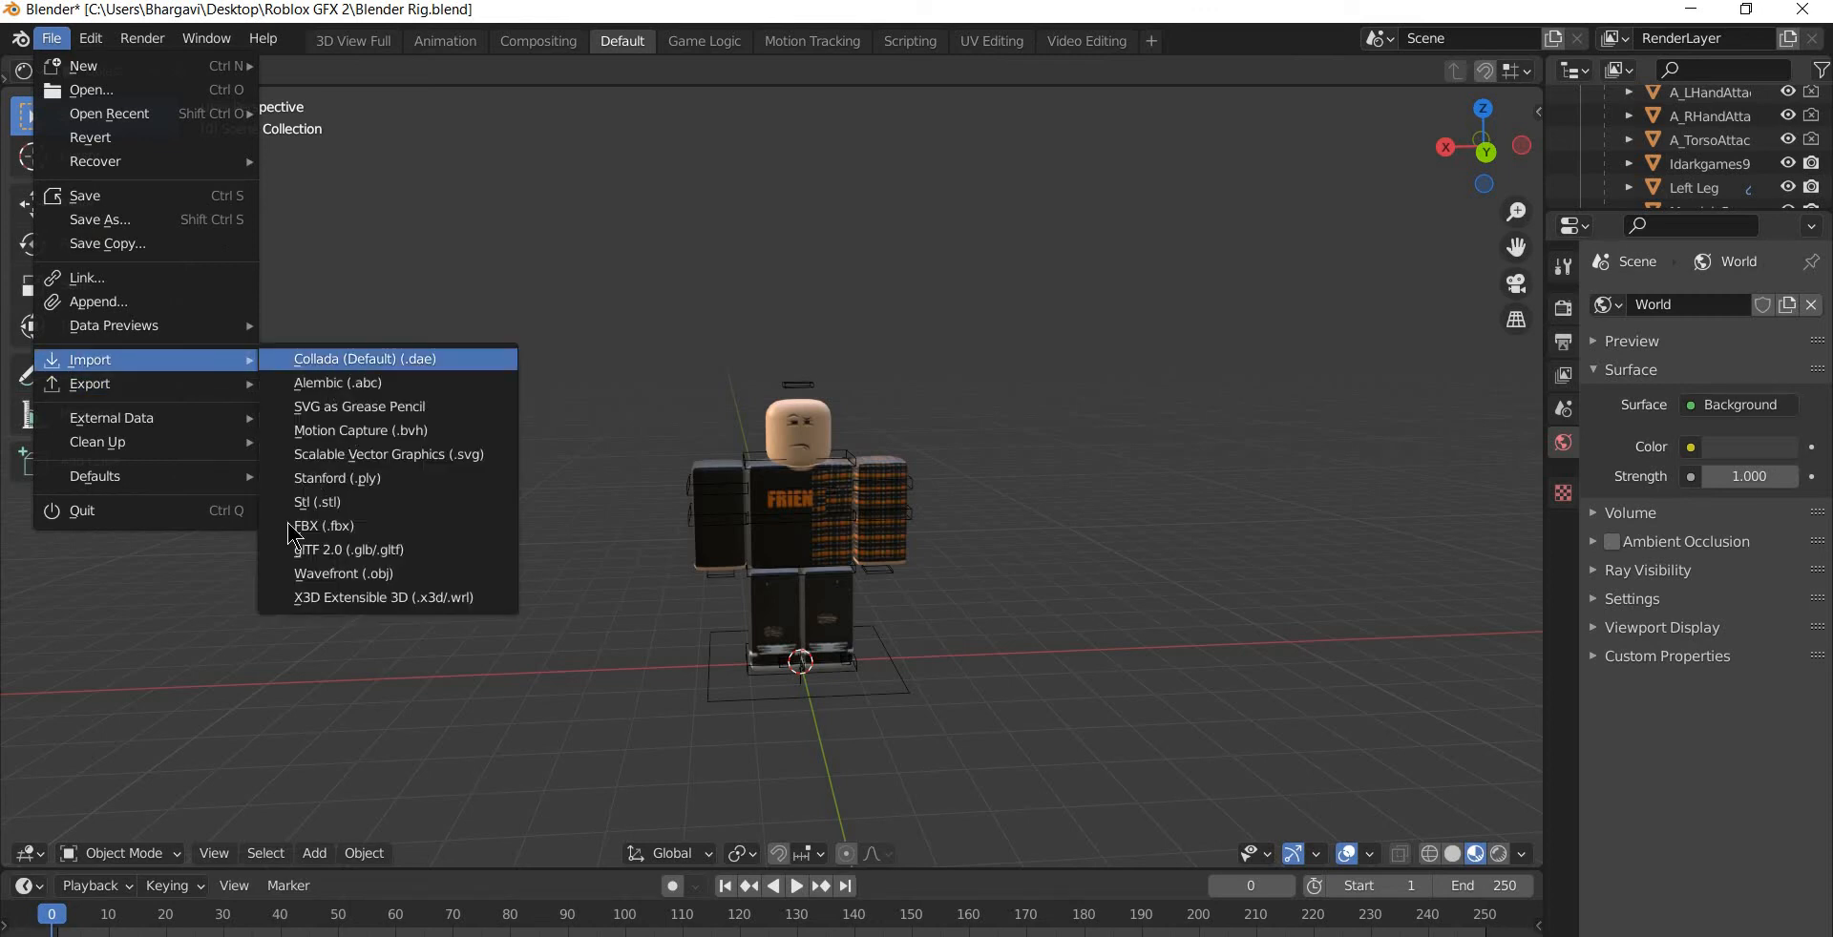
click(303, 576)
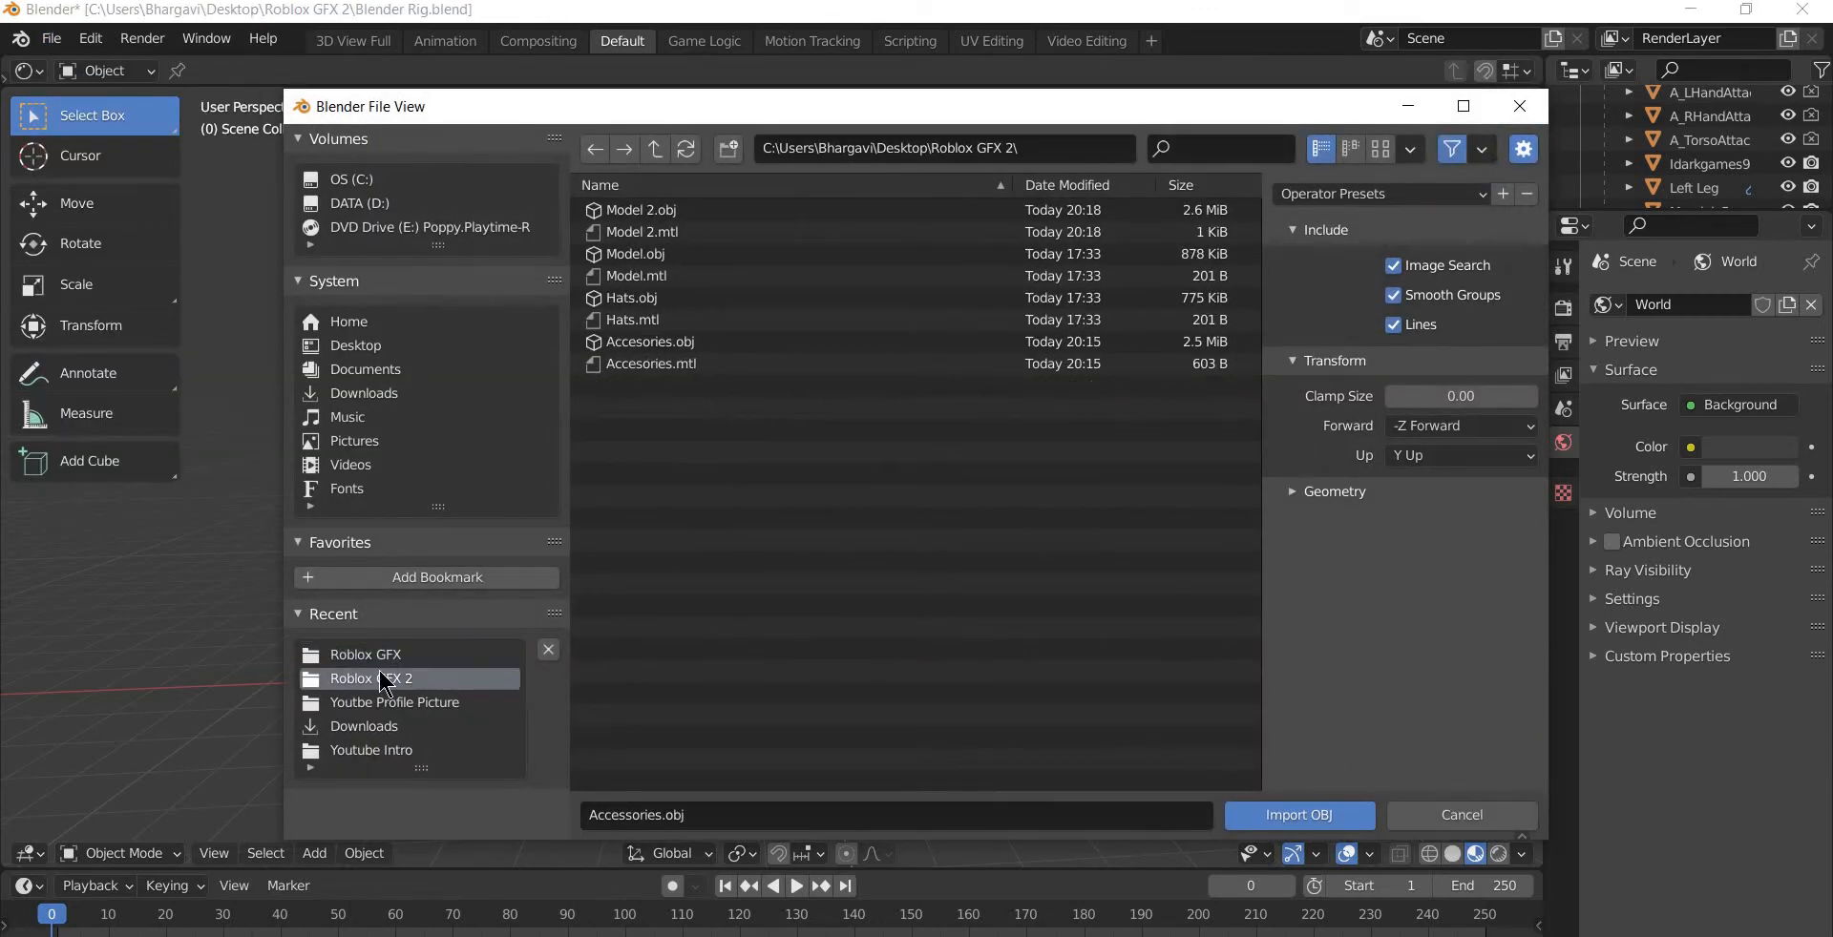
click(733, 343)
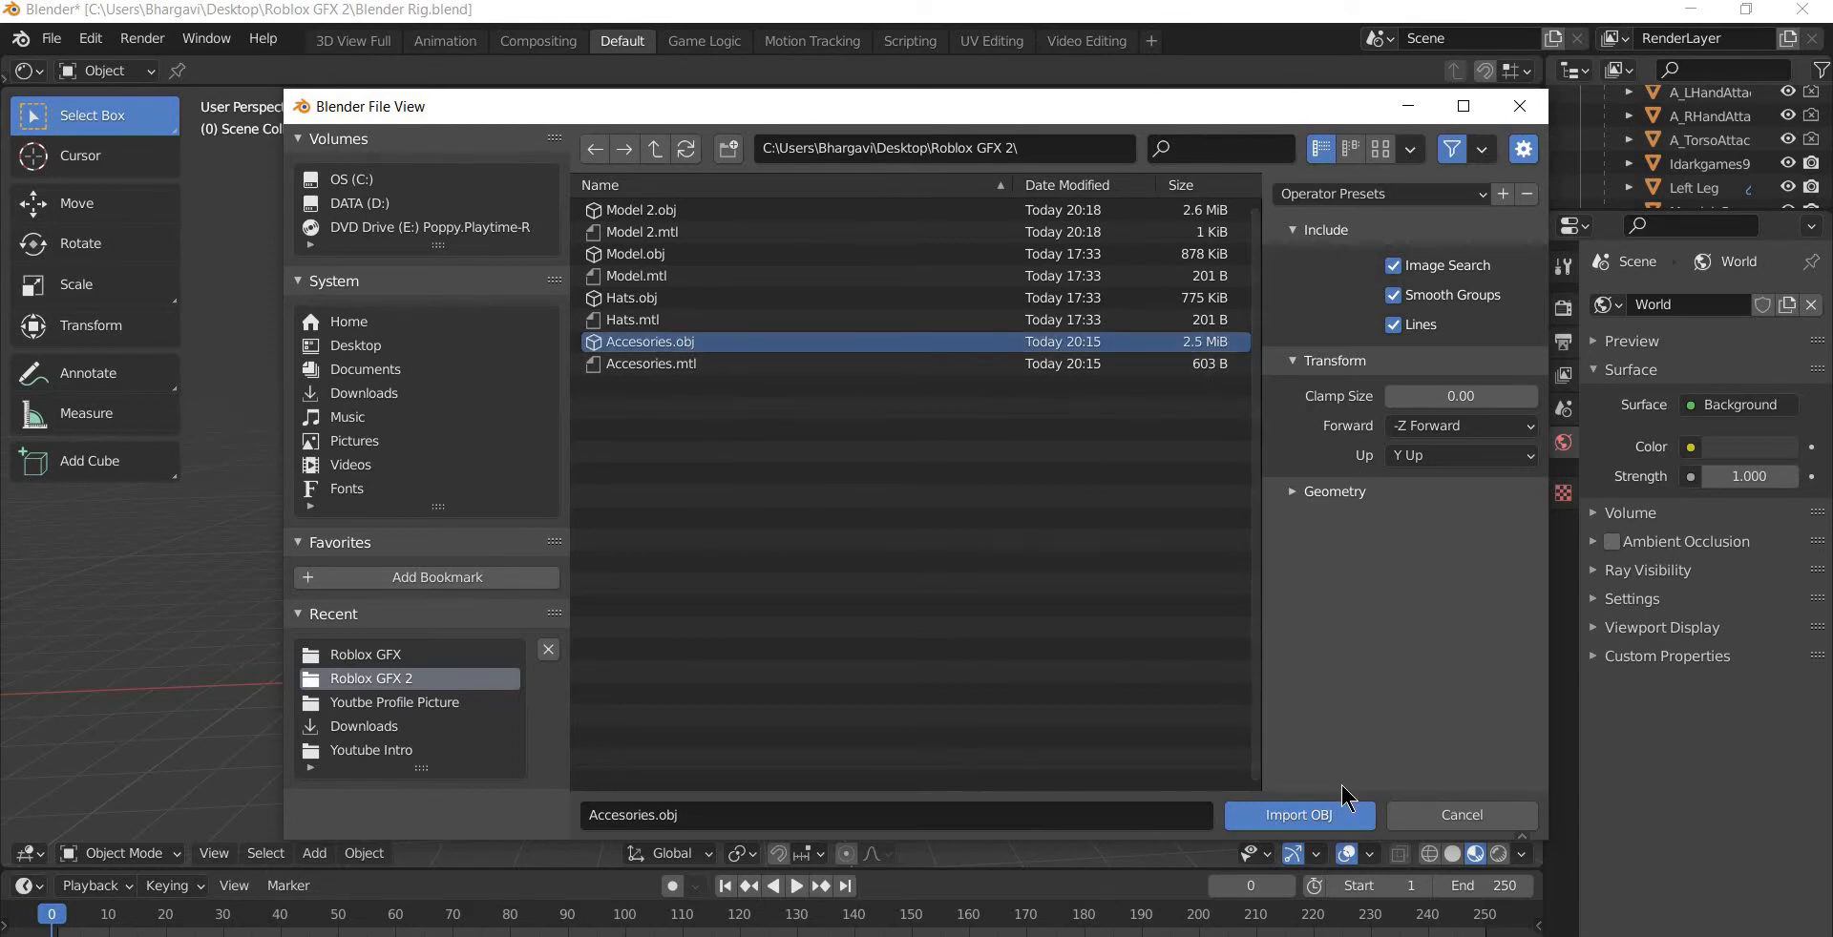
click(1300, 814)
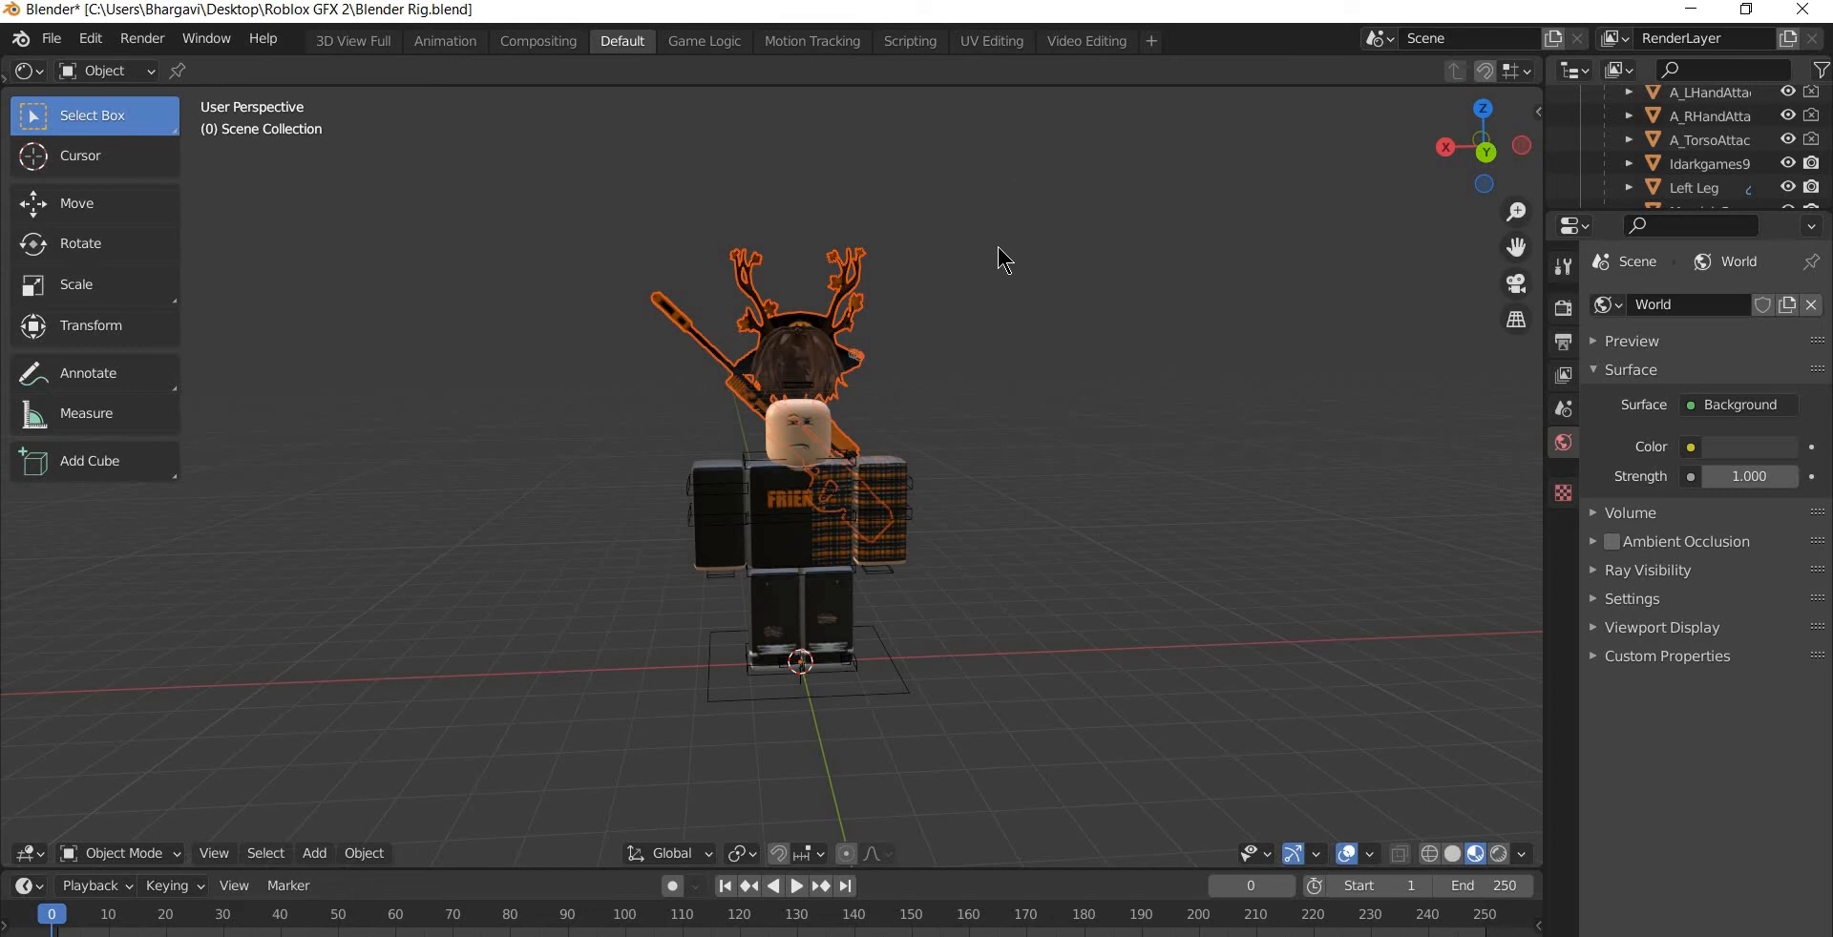
- Lower the imported accessories about 1 unit along the Z axis to fit the hair onto the rig's head, and clear the selection
mouse_move(1012, 241)
middle_down()
mouse_move(992, 260)
mouse_move(1063, 185)
mouse_move(993, 250)
mouse_move(1251, 245)
mouse_move(1035, 249)
mouse_move(1043, 266)
mouse_move(1021, 272)
middle_up()
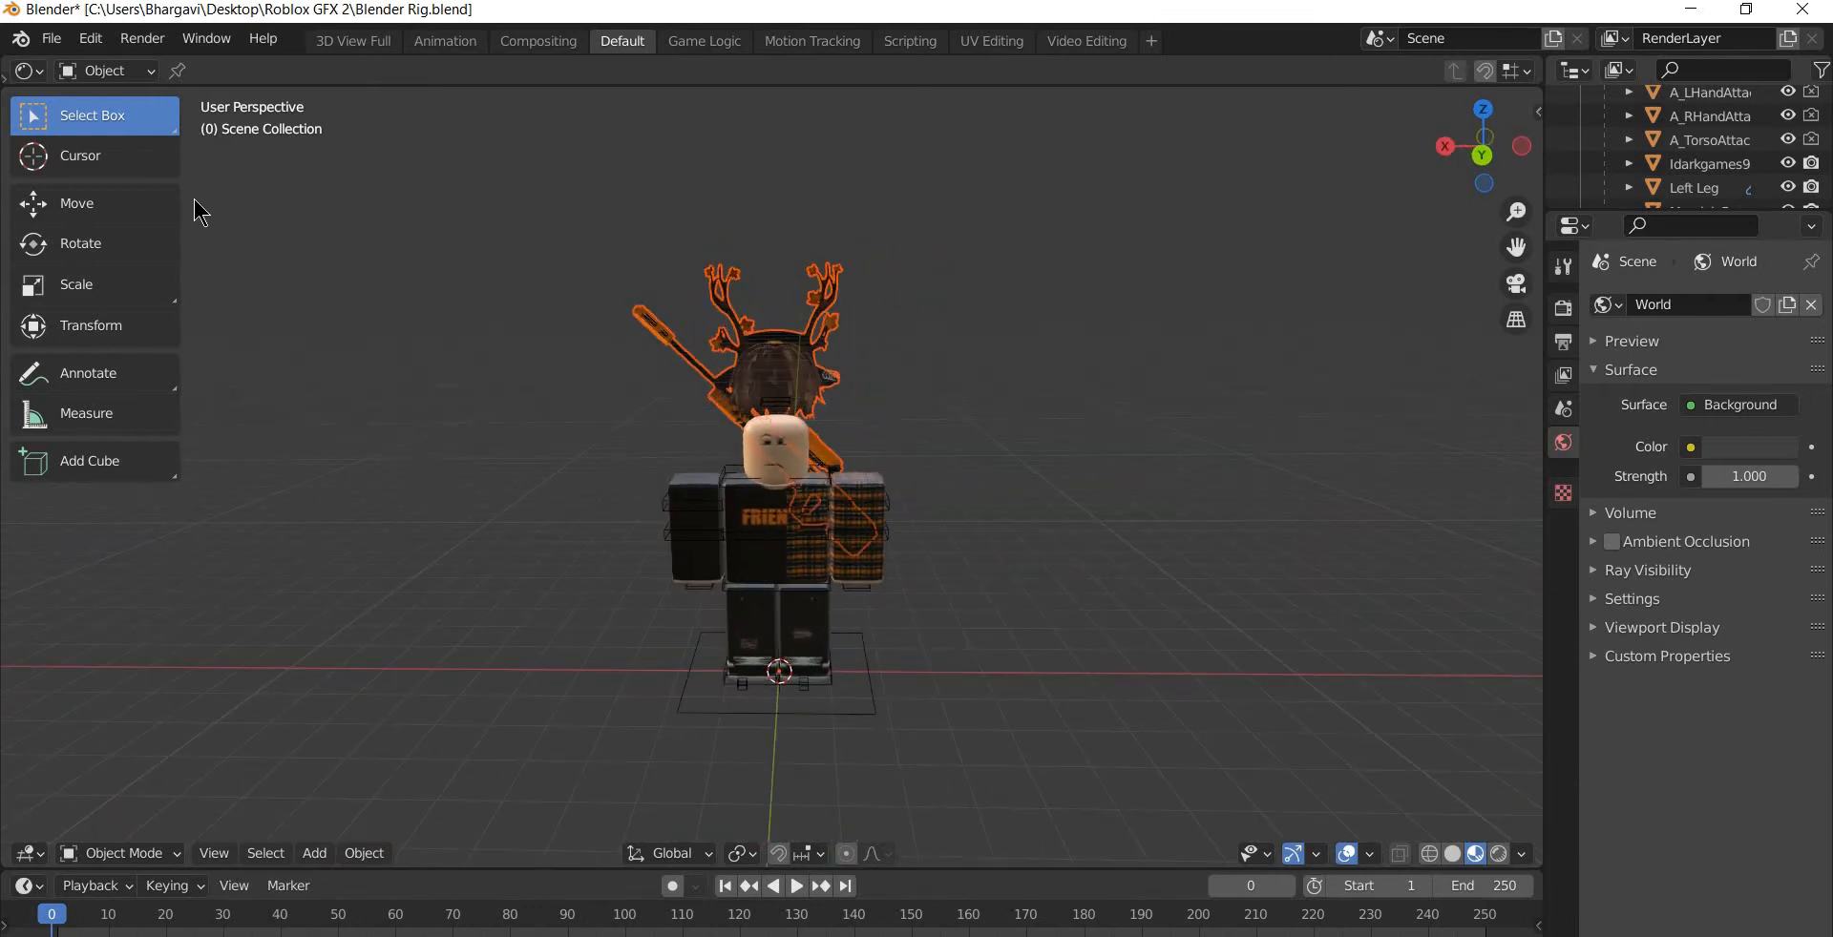
click(168, 212)
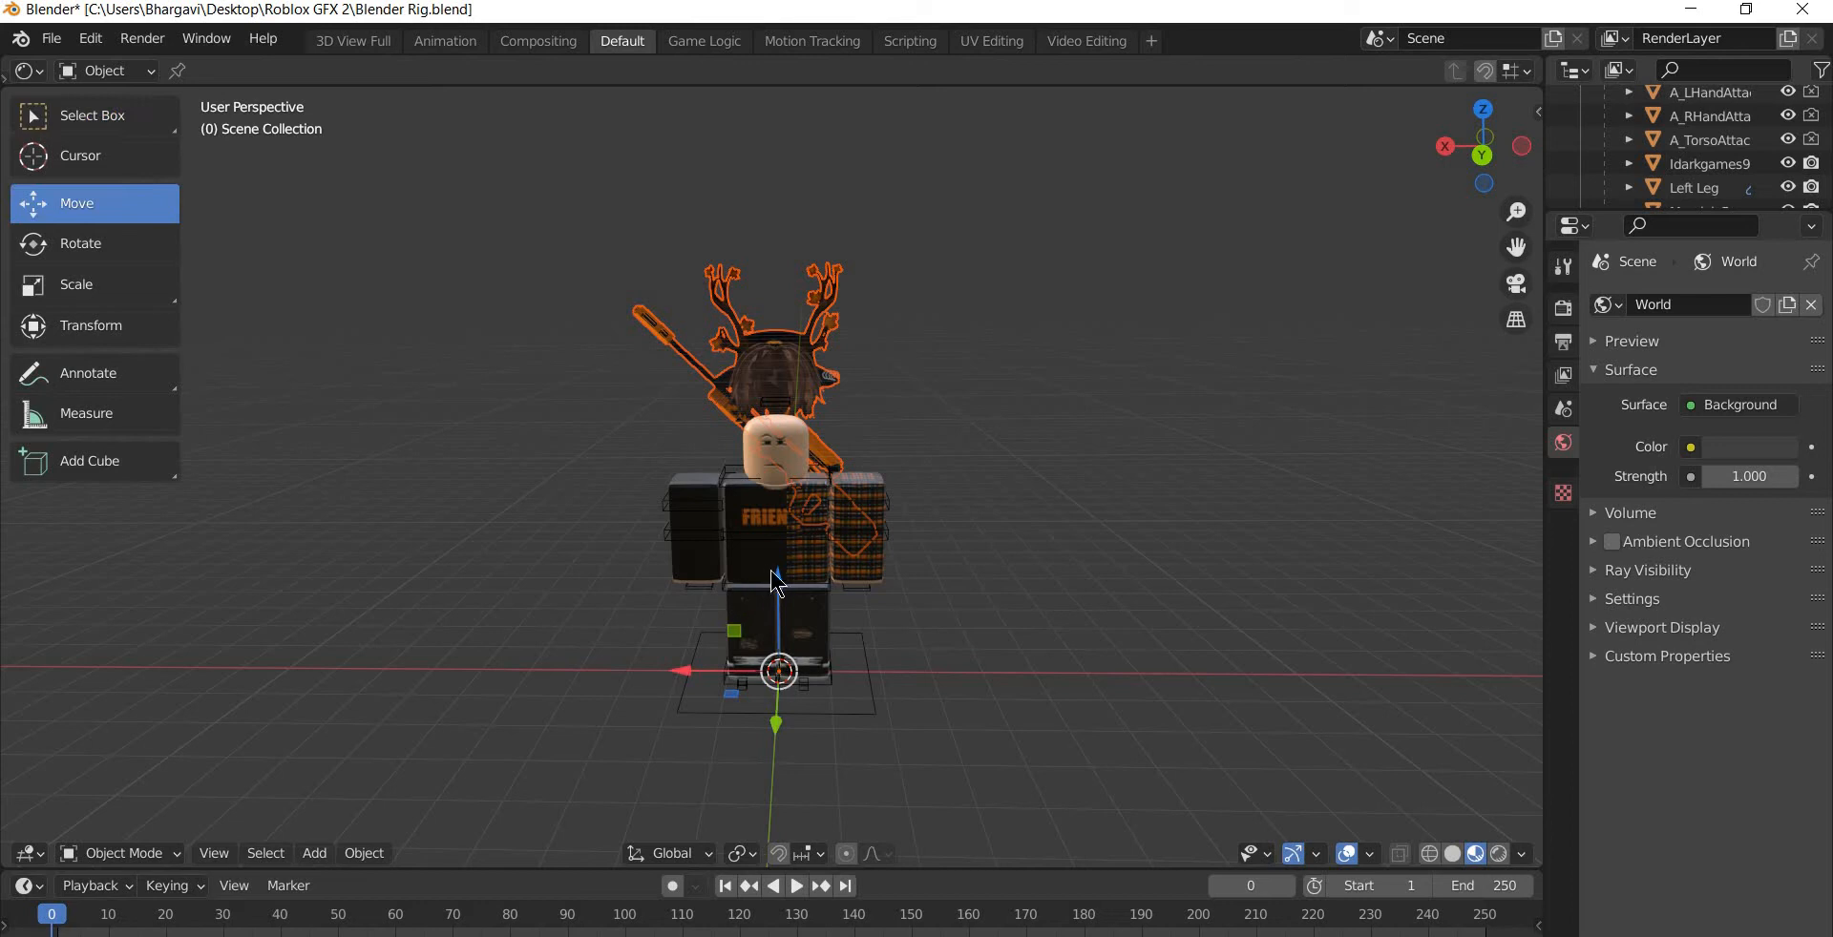
drag(788, 596, 780, 634)
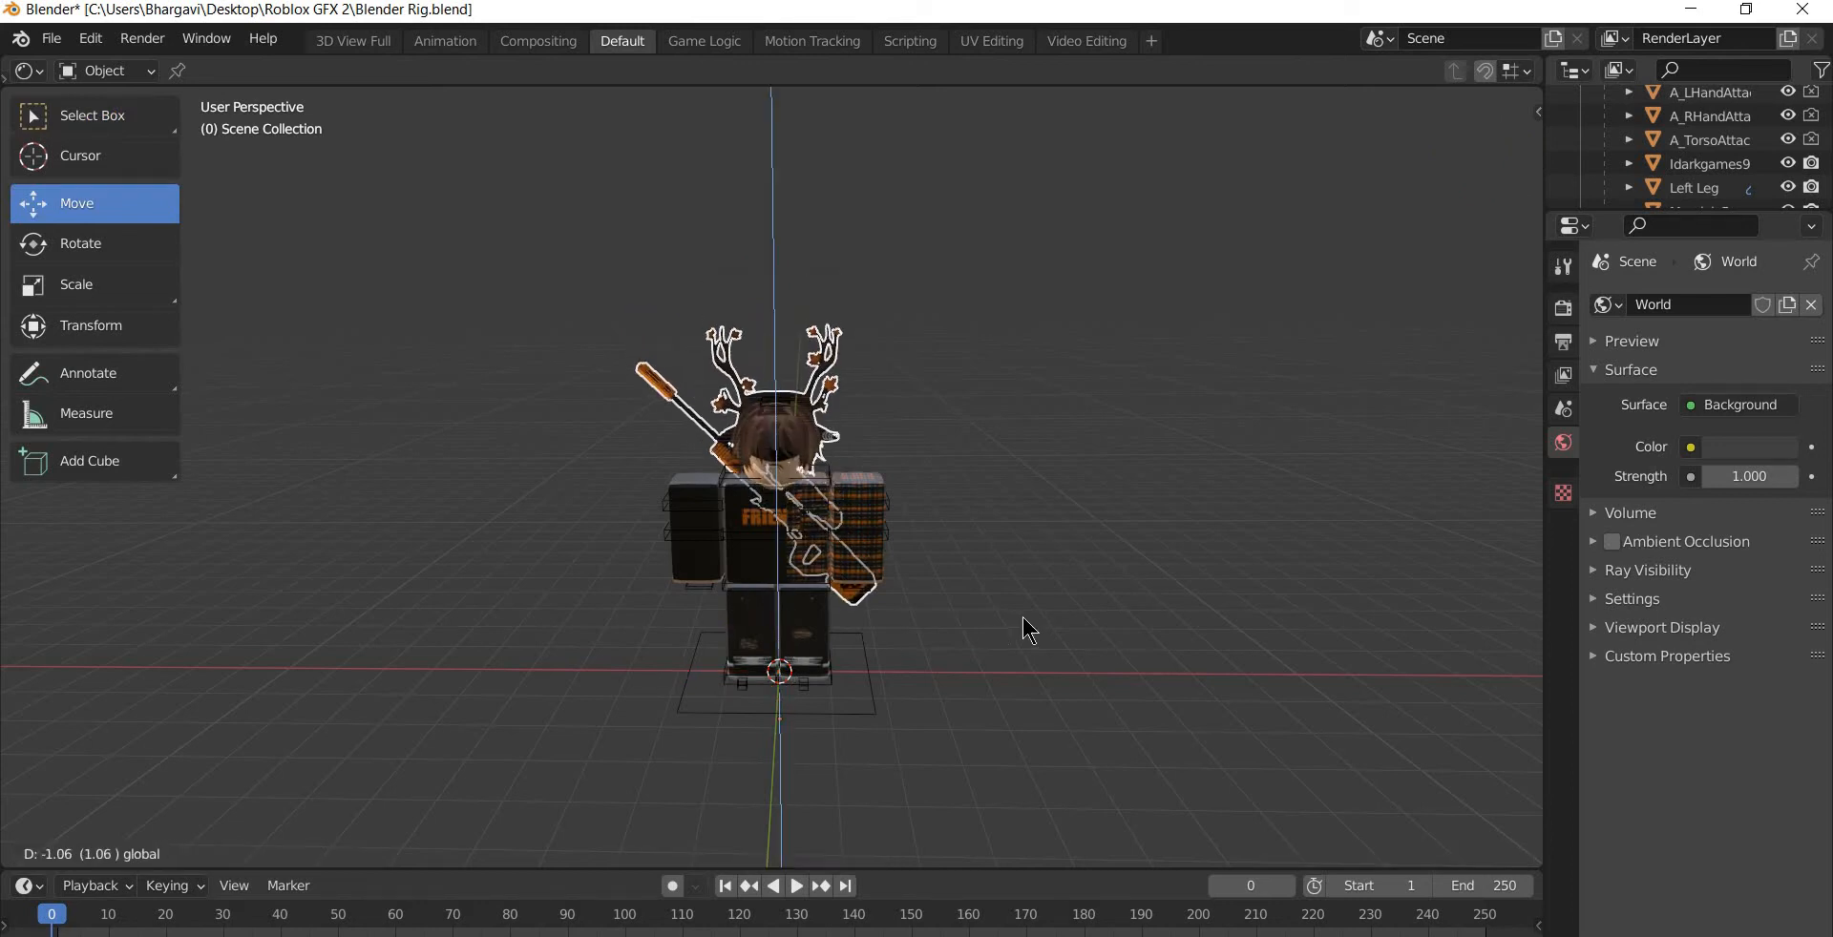
drag(1029, 630, 1026, 631)
mouse_move(781, 620)
mouse_down()
mouse_move(782, 604)
mouse_move(775, 628)
mouse_up()
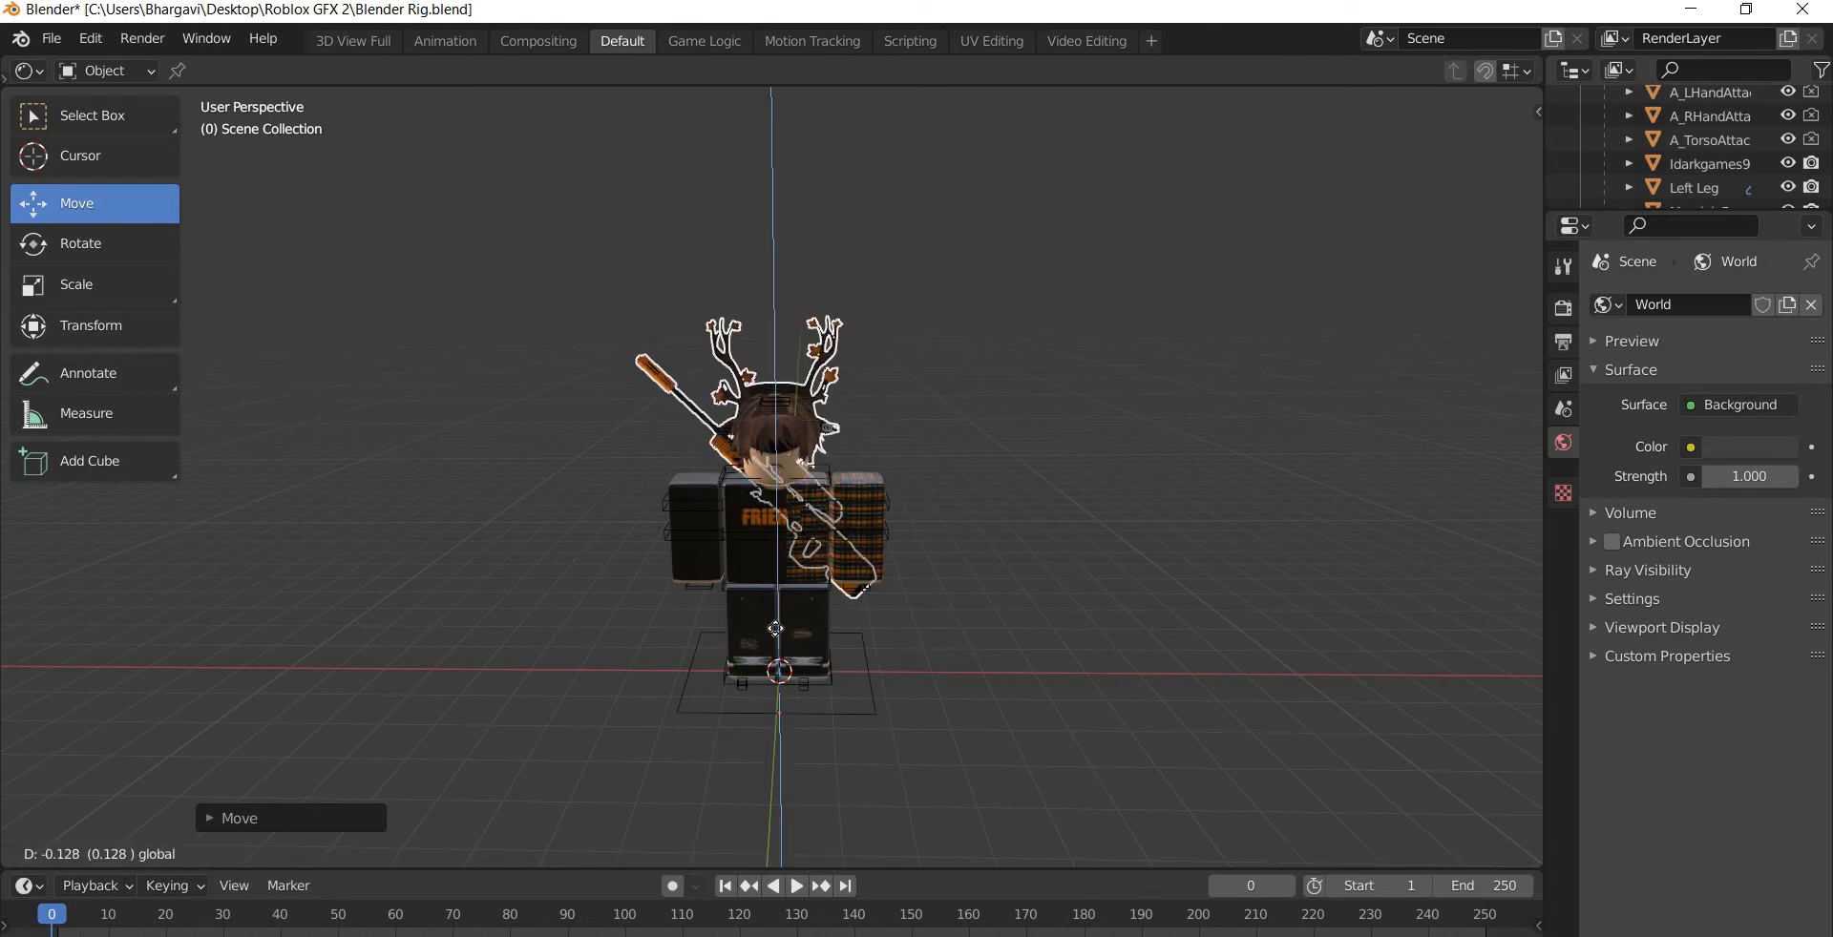
click(979, 478)
middle_drag(806, 479, 590, 474)
middle_drag(884, 435, 995, 440)
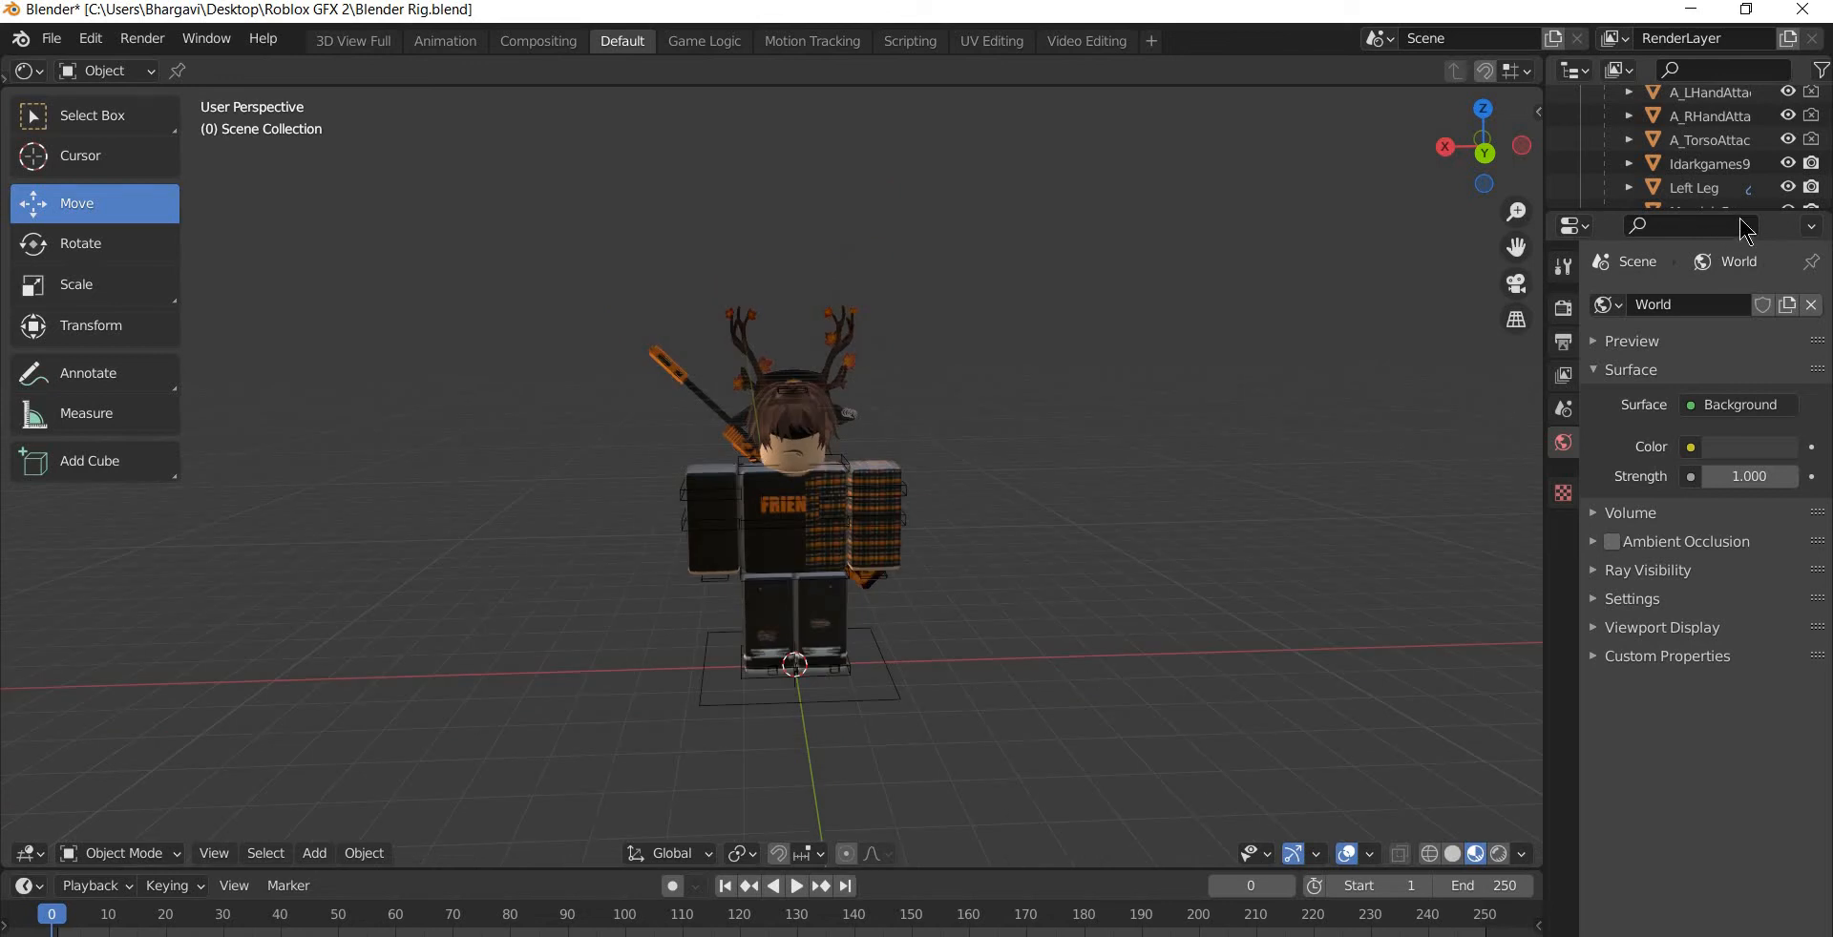
- Enlarge the outliner and parent the Accesories object to A_HeadAttachments using the Object option, and clear the selection
drag(1769, 213, 1718, 628)
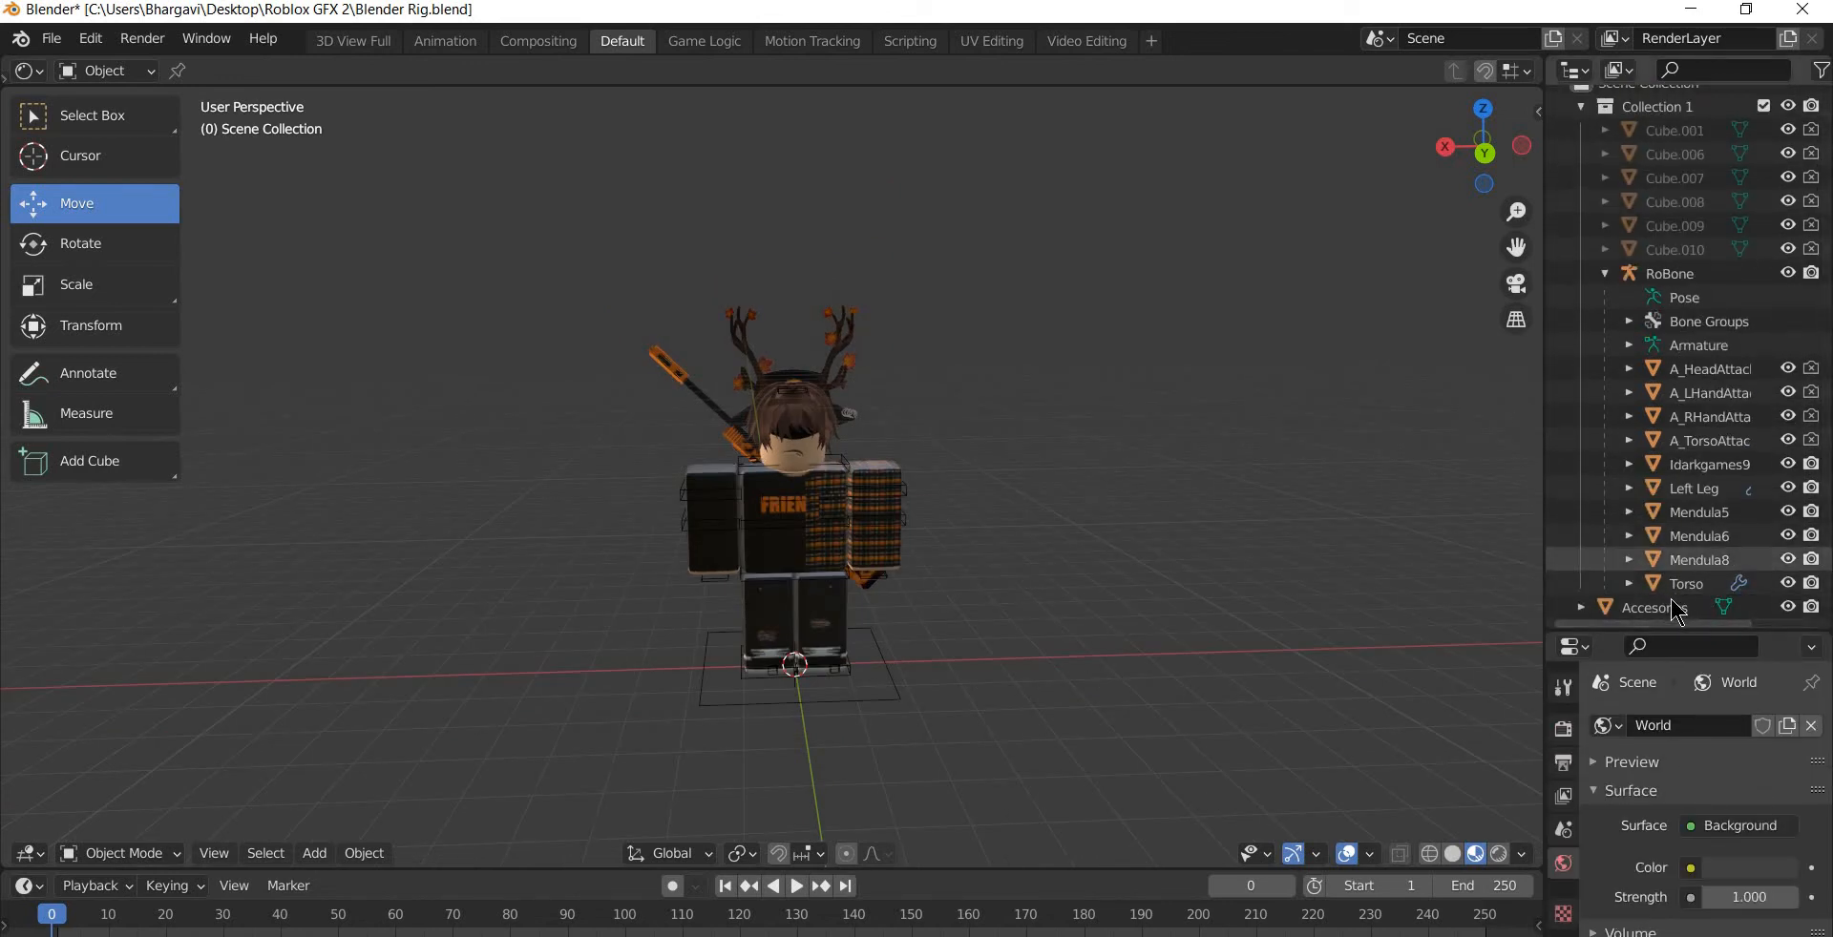
click(1672, 611)
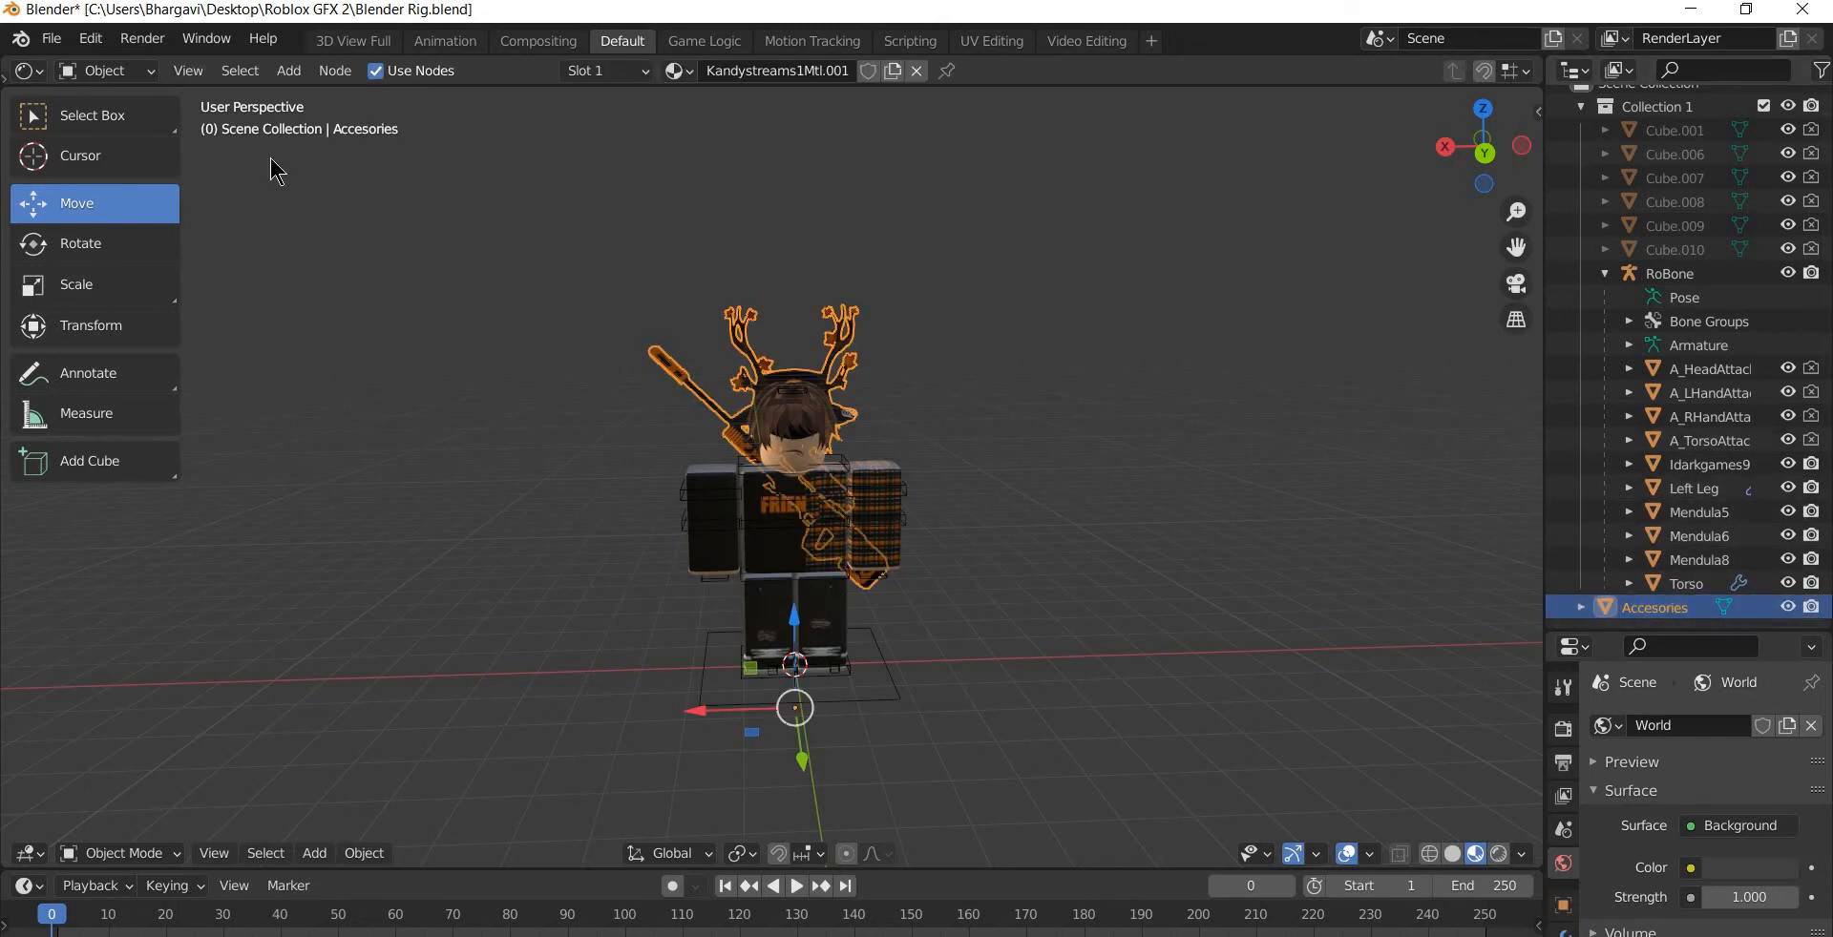
key(w)
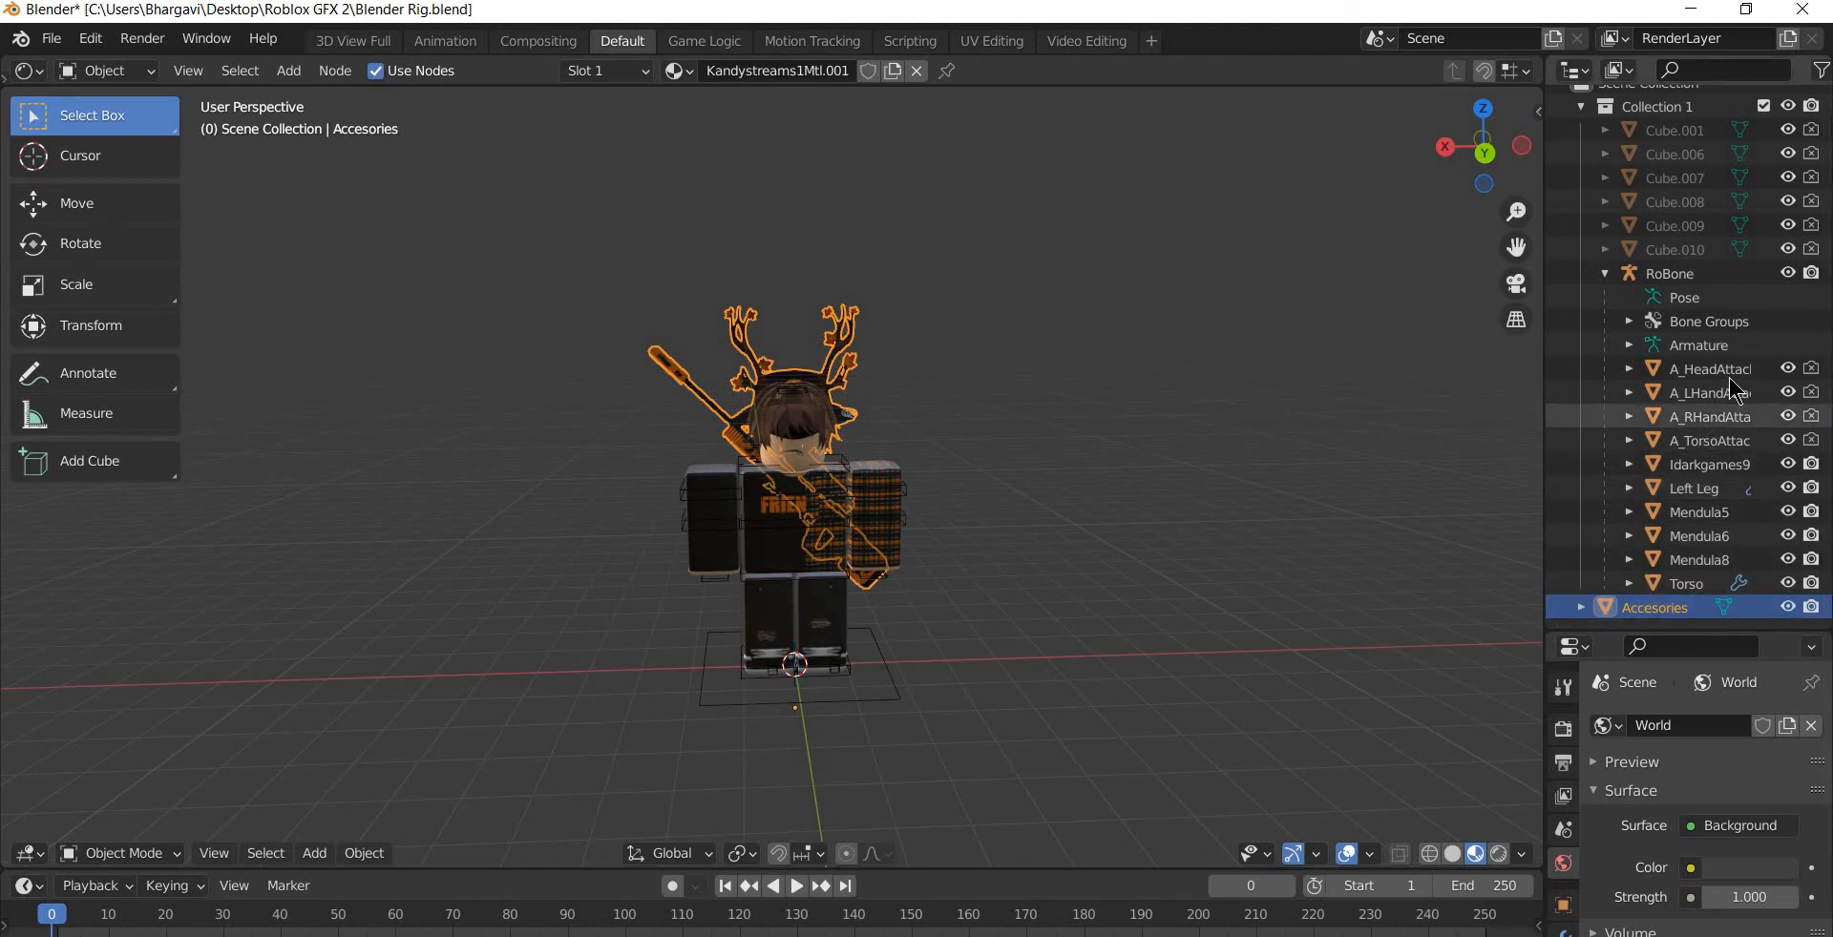
click(1714, 377)
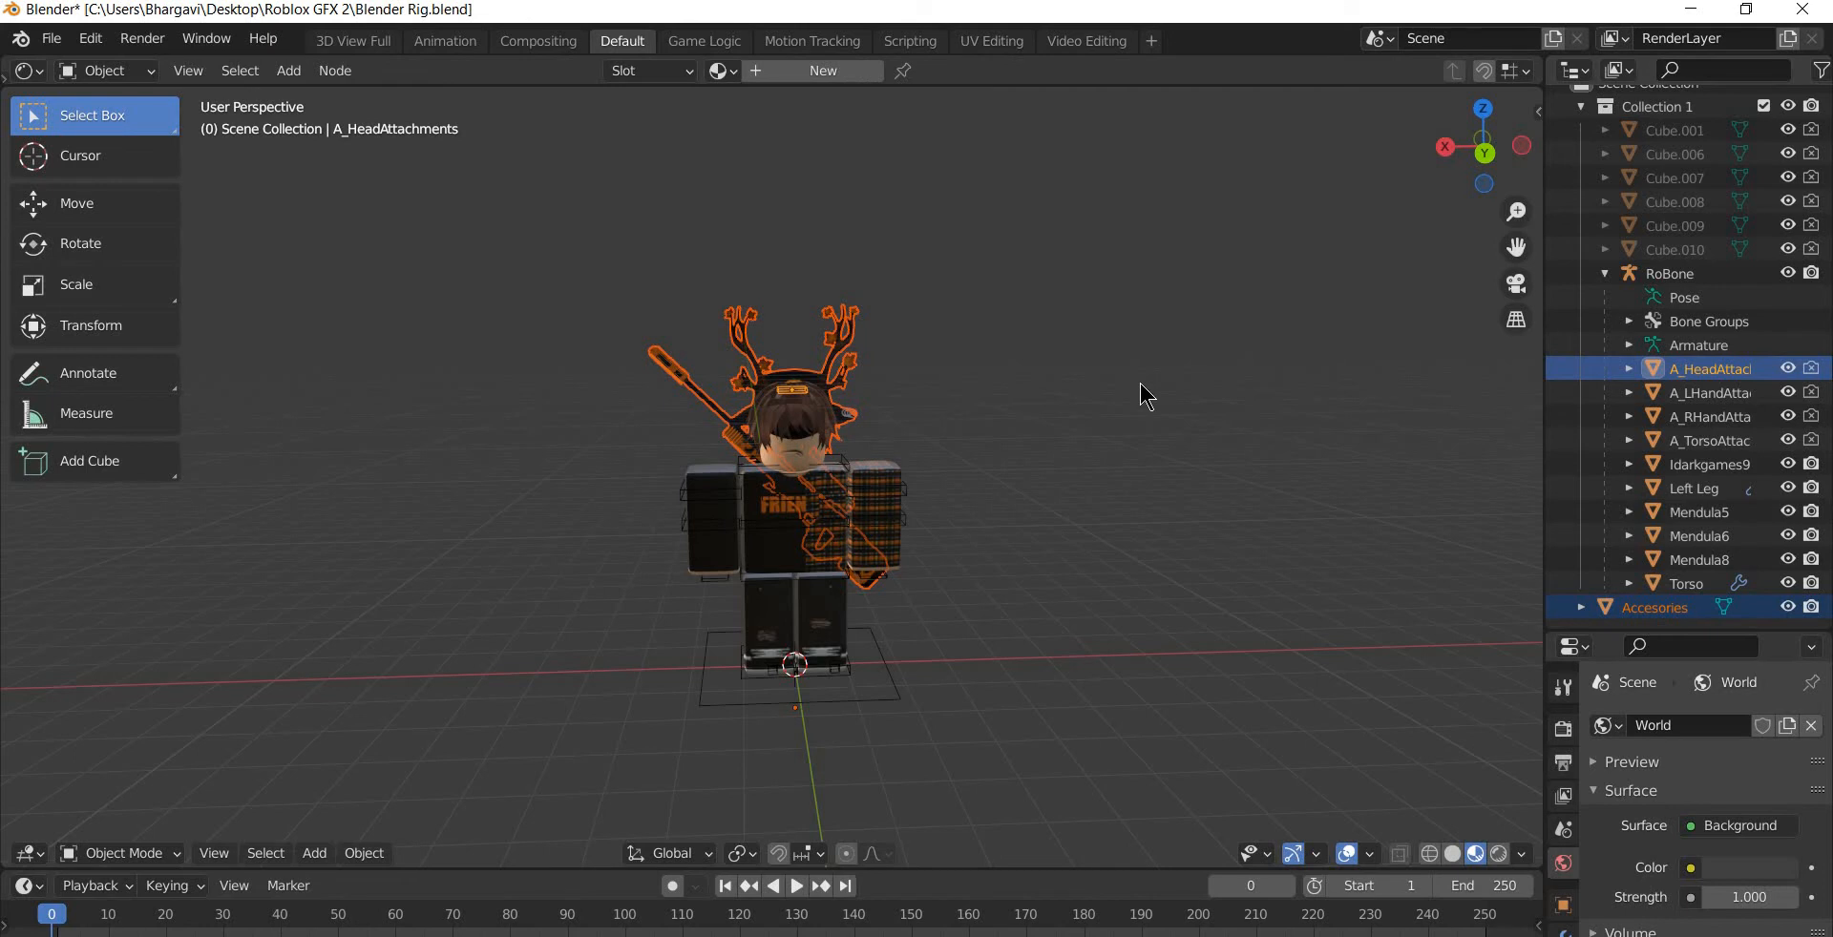
key(ctrl+p)
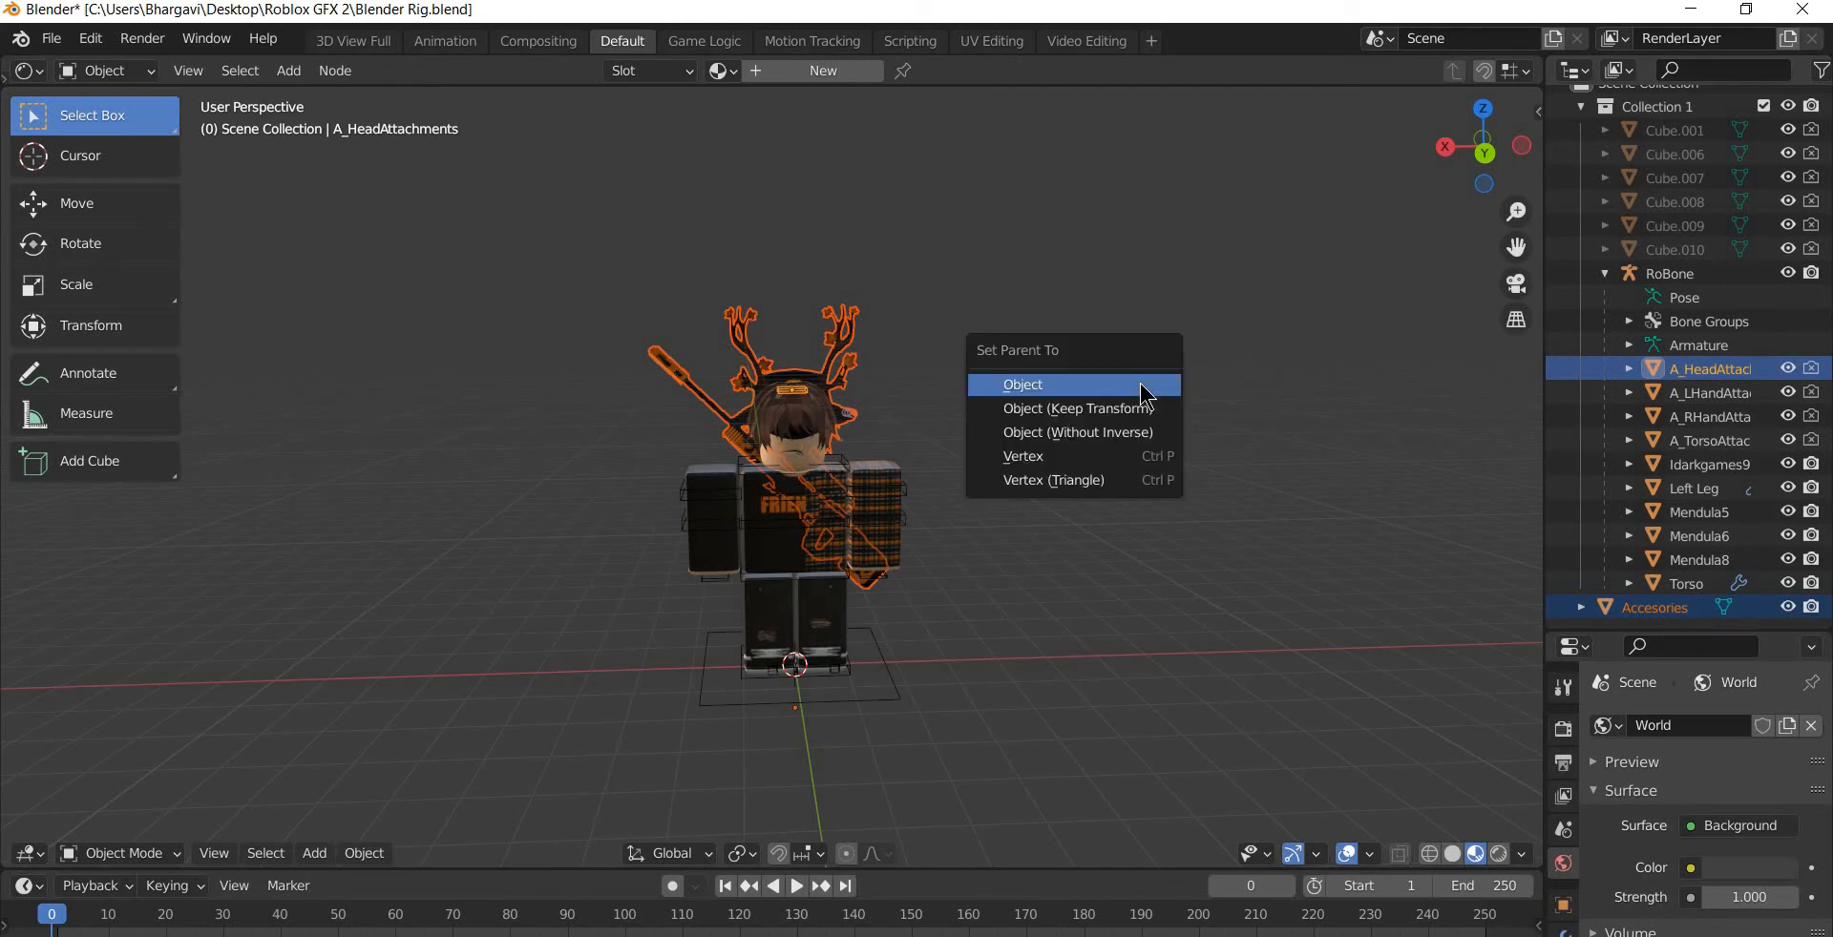
click(1146, 395)
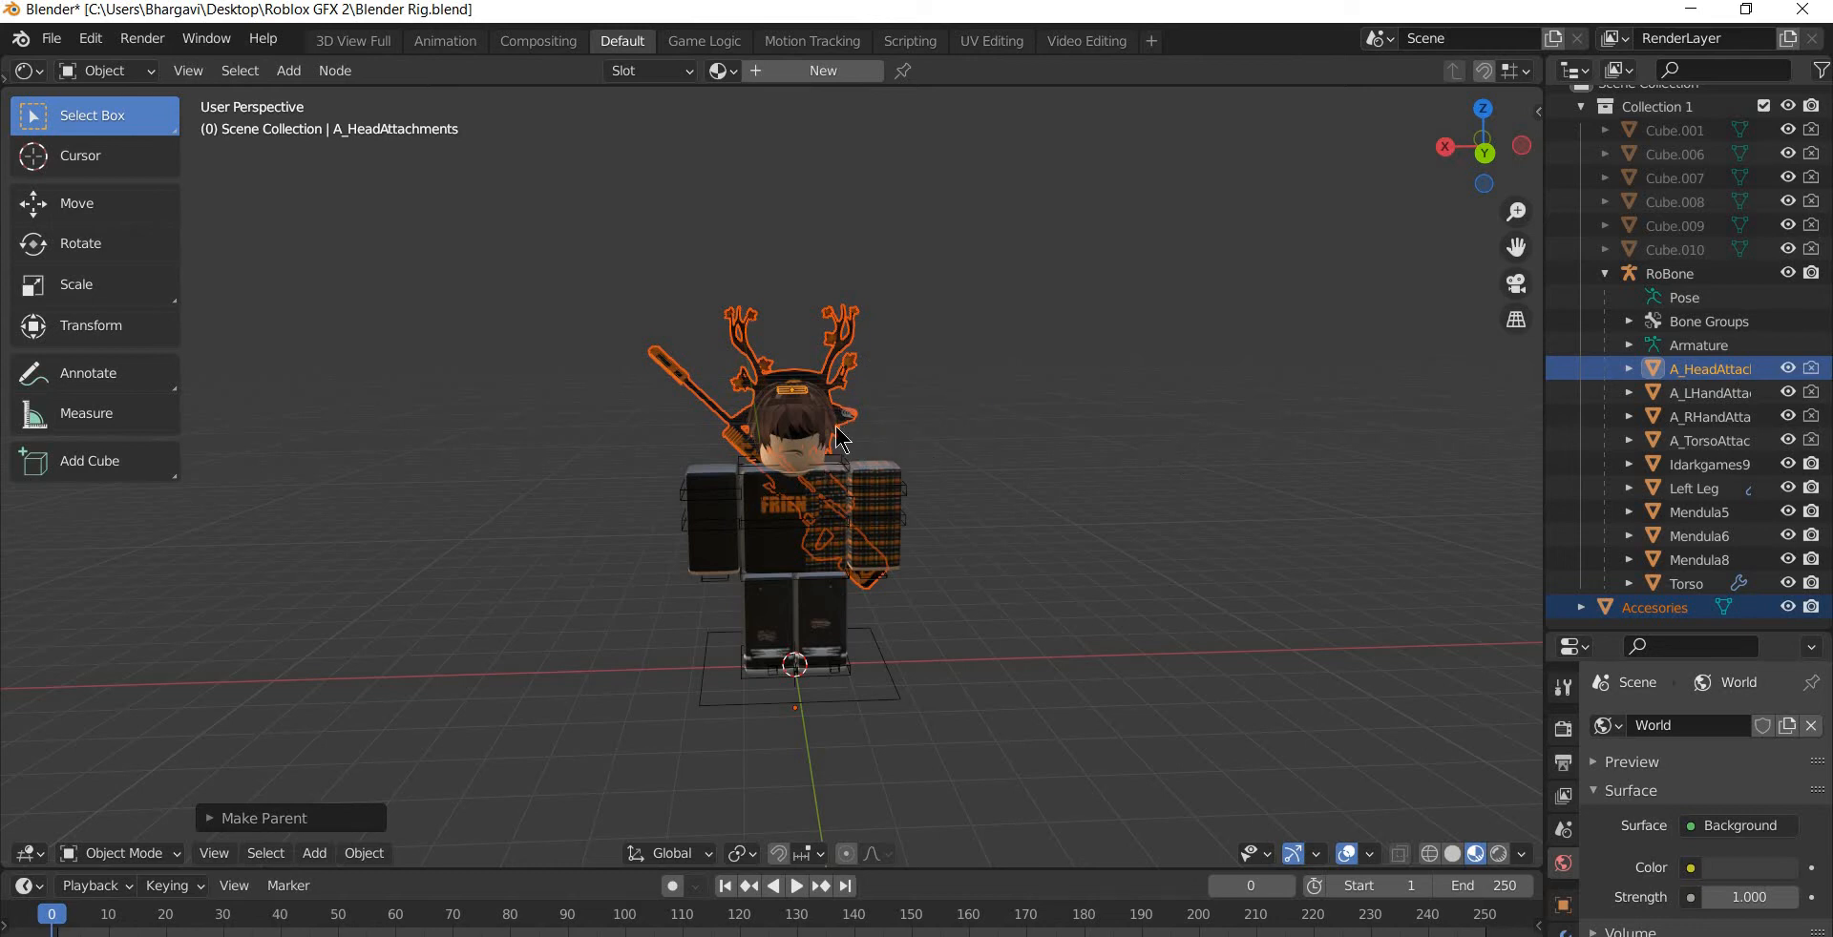
click(1148, 387)
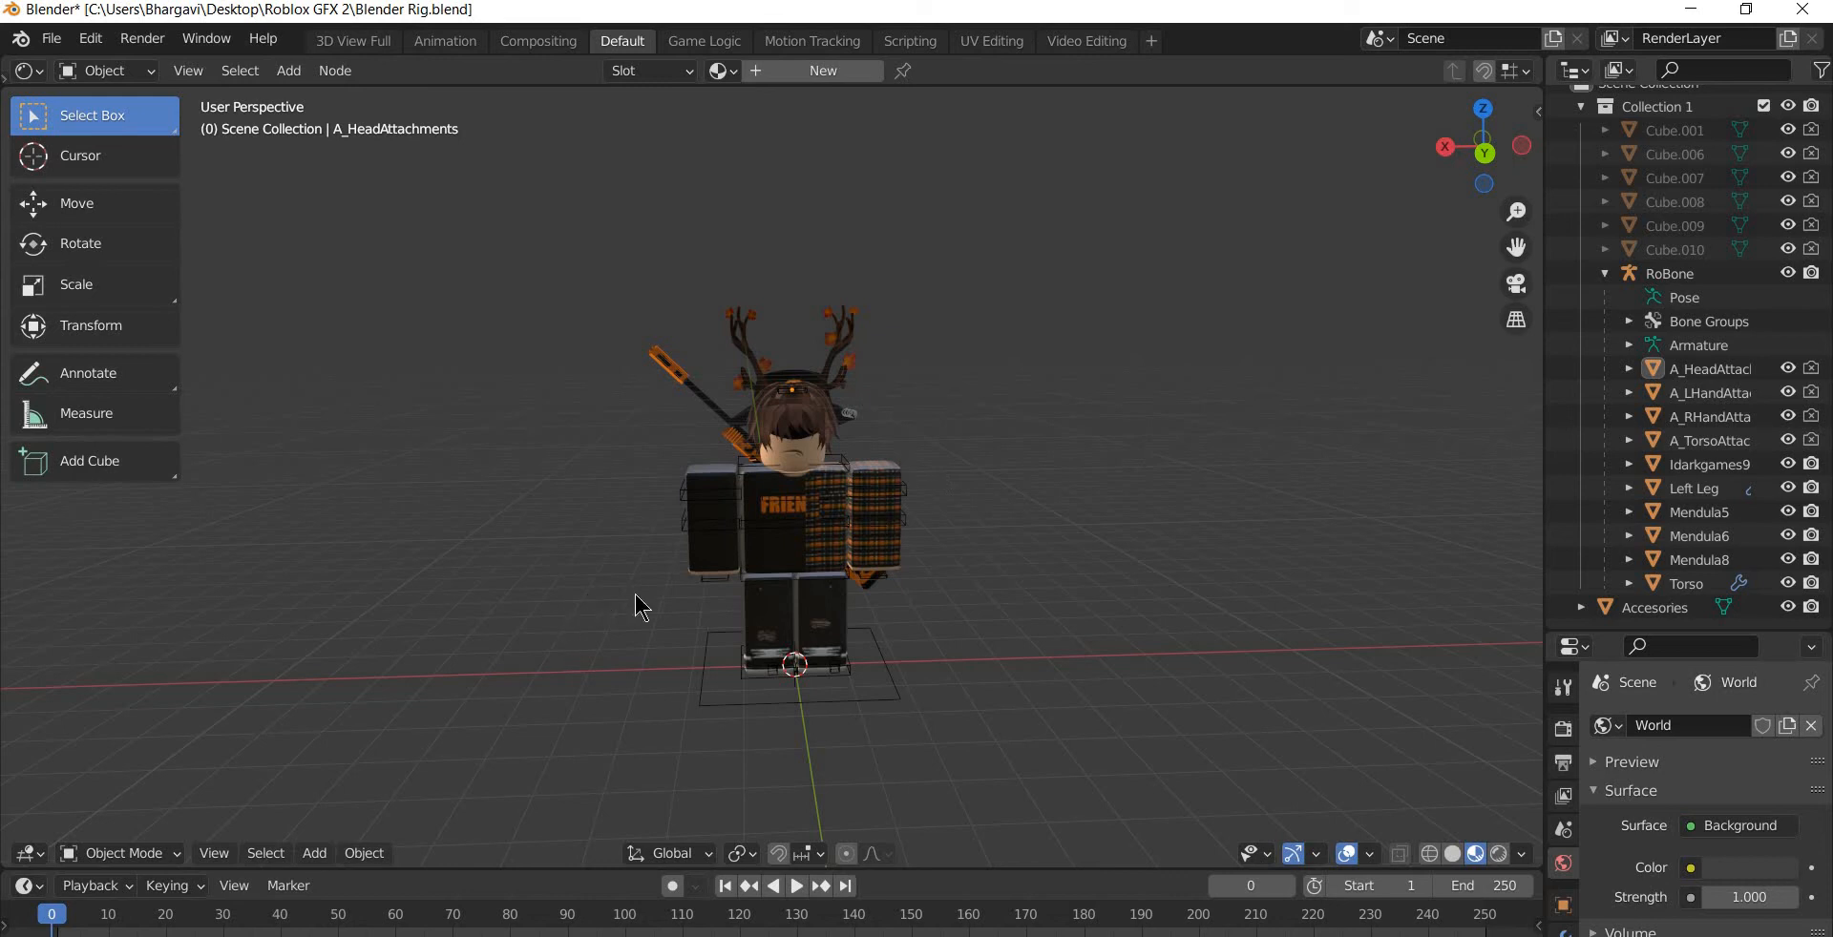
- Select the RoBone armature and switch it to Pose Mode
click(804, 584)
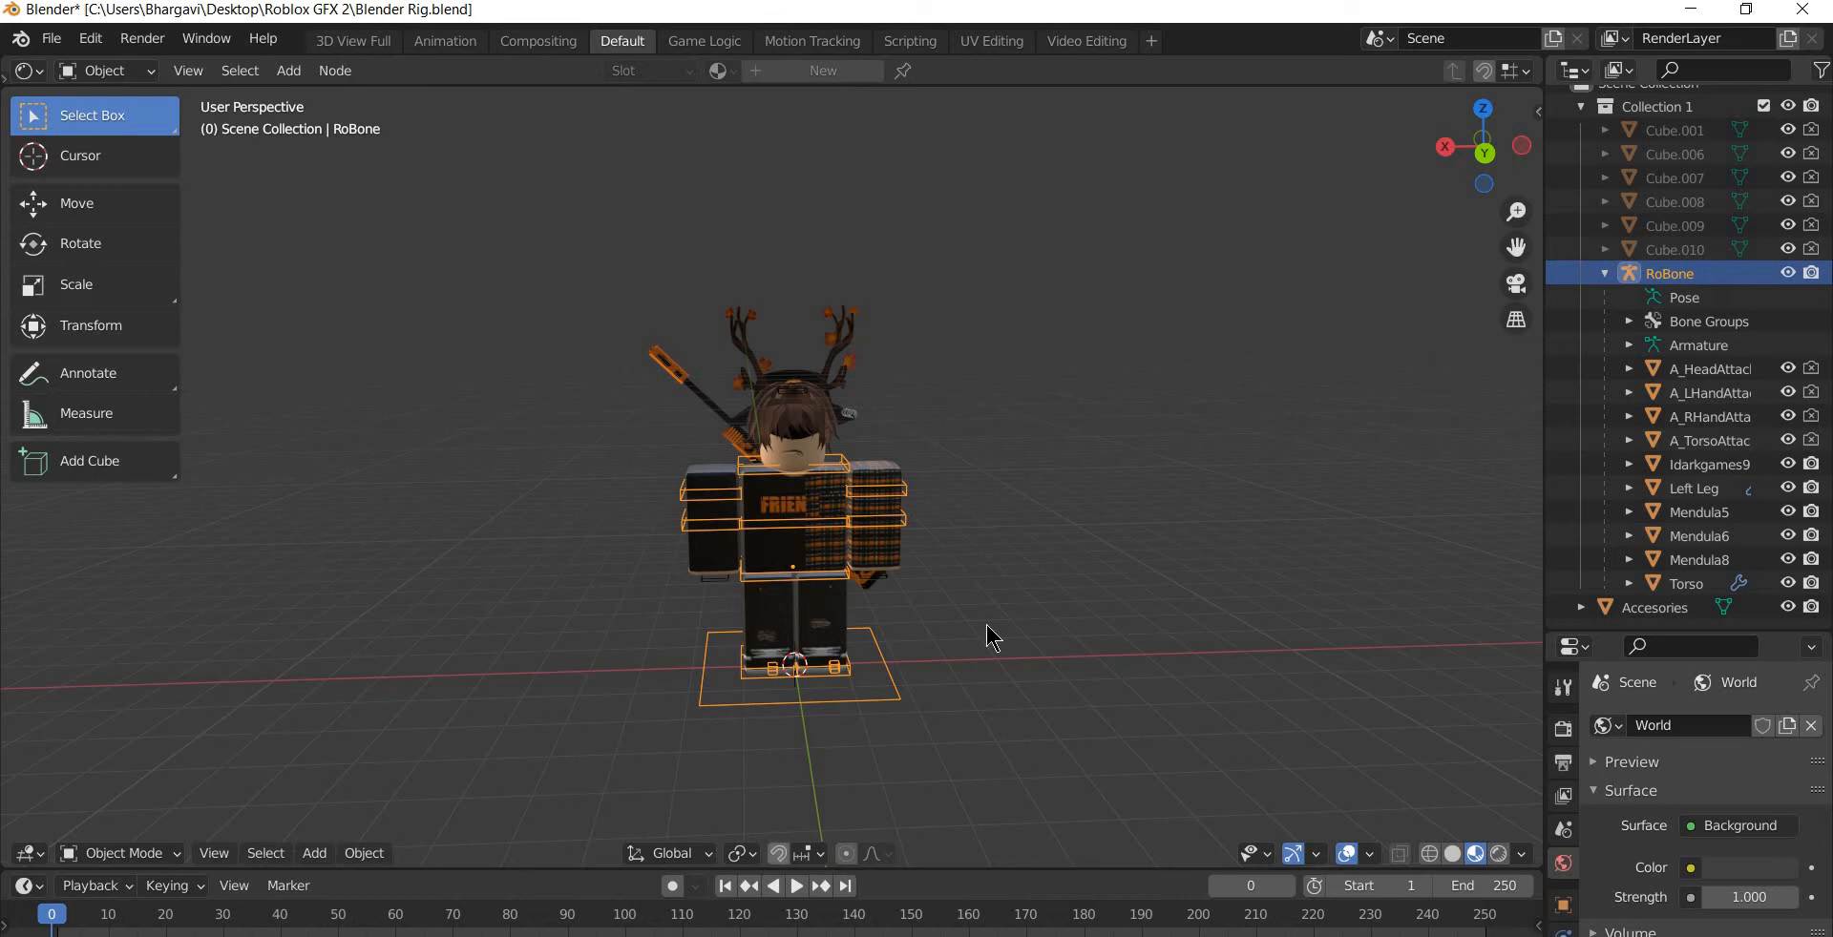
click(122, 853)
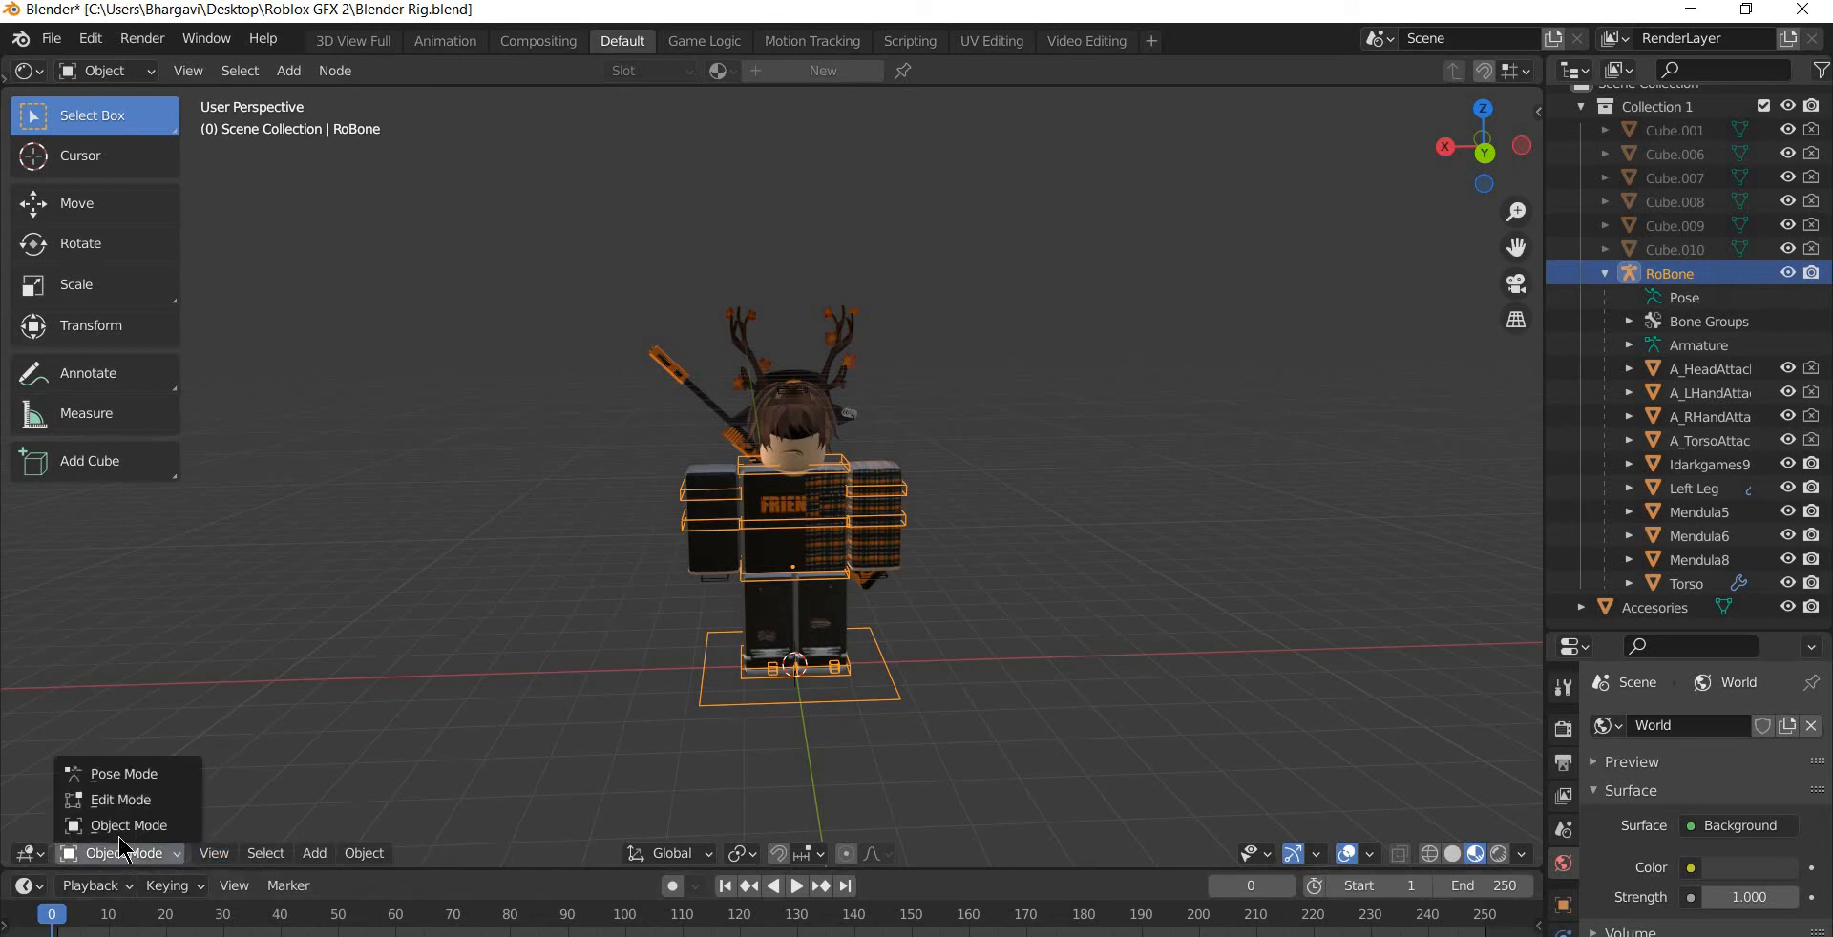
click(126, 775)
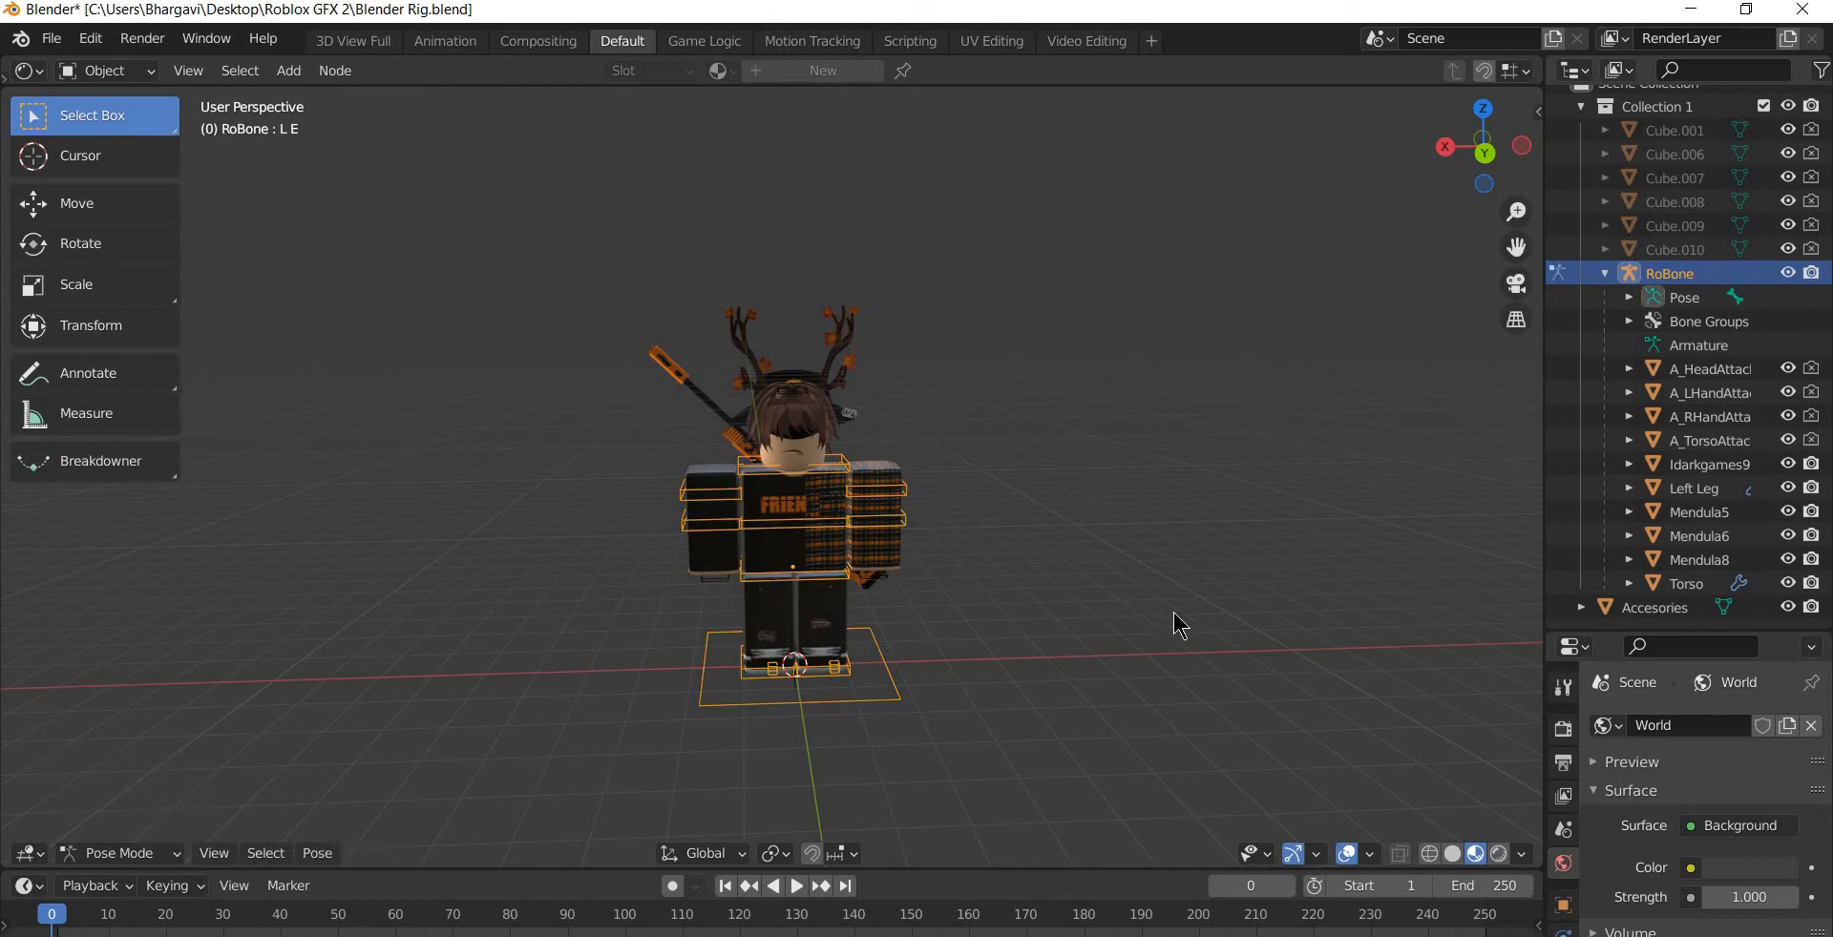
- Rotate the L A arm bone to raise the plaid-sleeved arm straight forward
scroll(1181, 625, up, 2)
middle_drag(1157, 607, 999, 582)
scroll(1005, 577, up, 4)
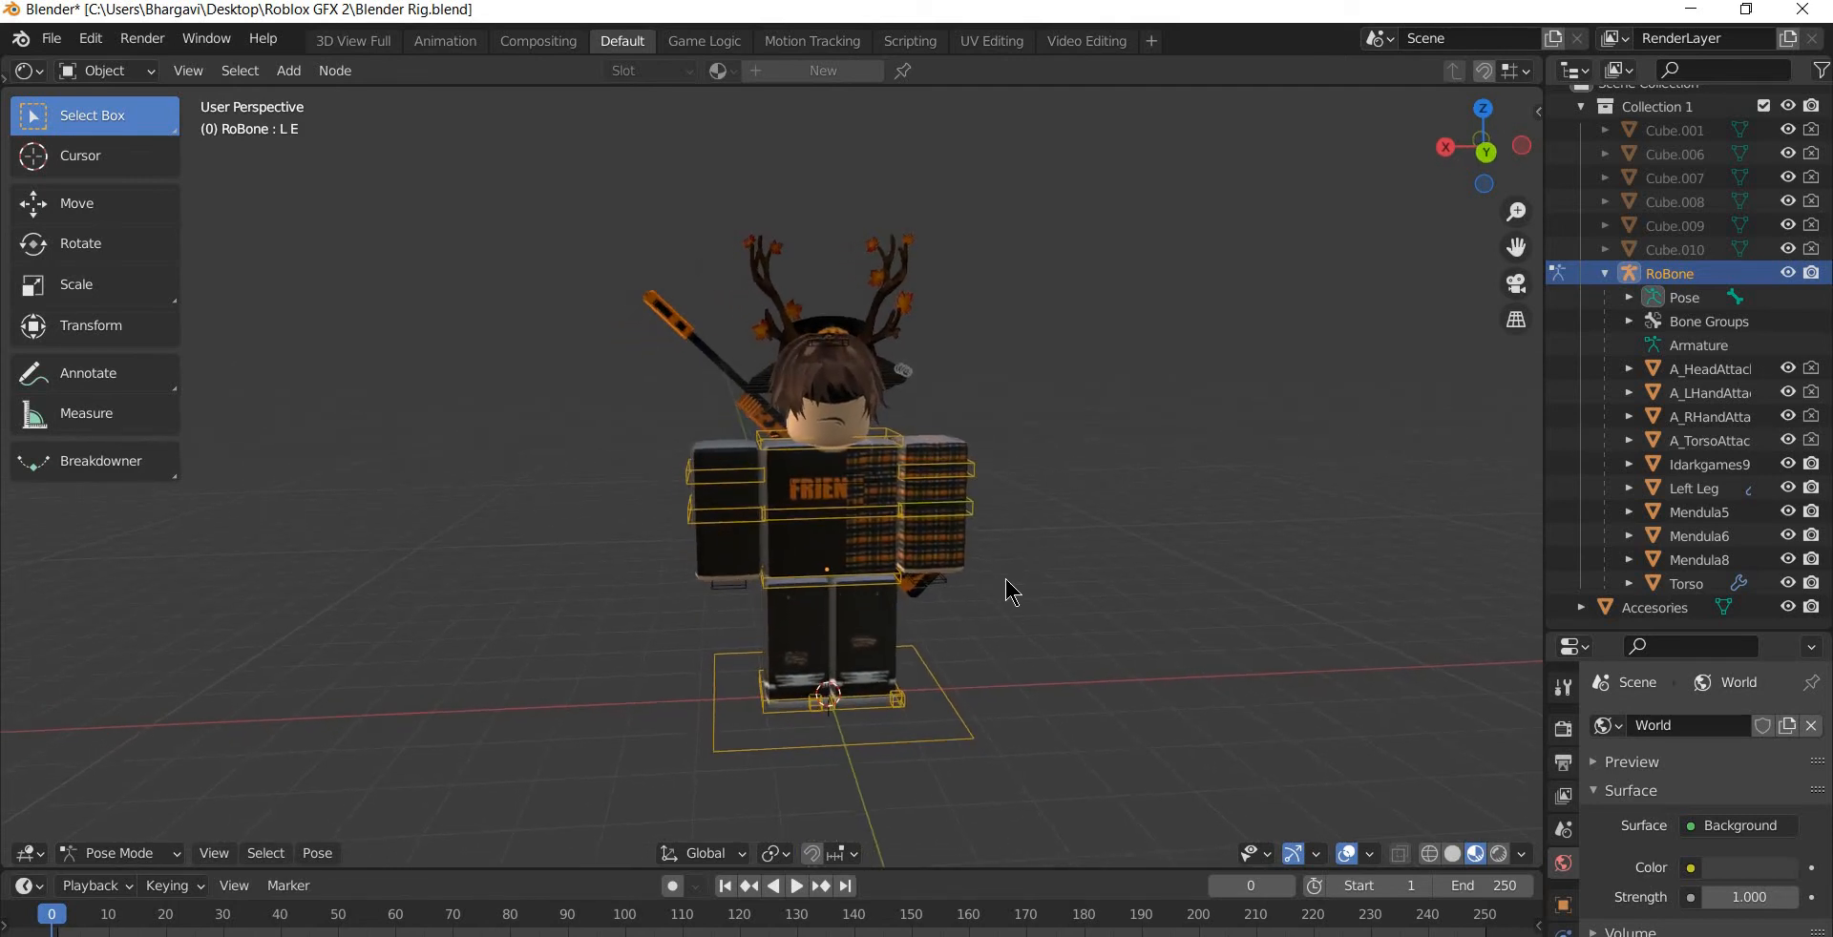
scroll(1073, 592, down, 2)
middle_drag(1058, 593, 988, 562)
scroll(987, 557, up, 2)
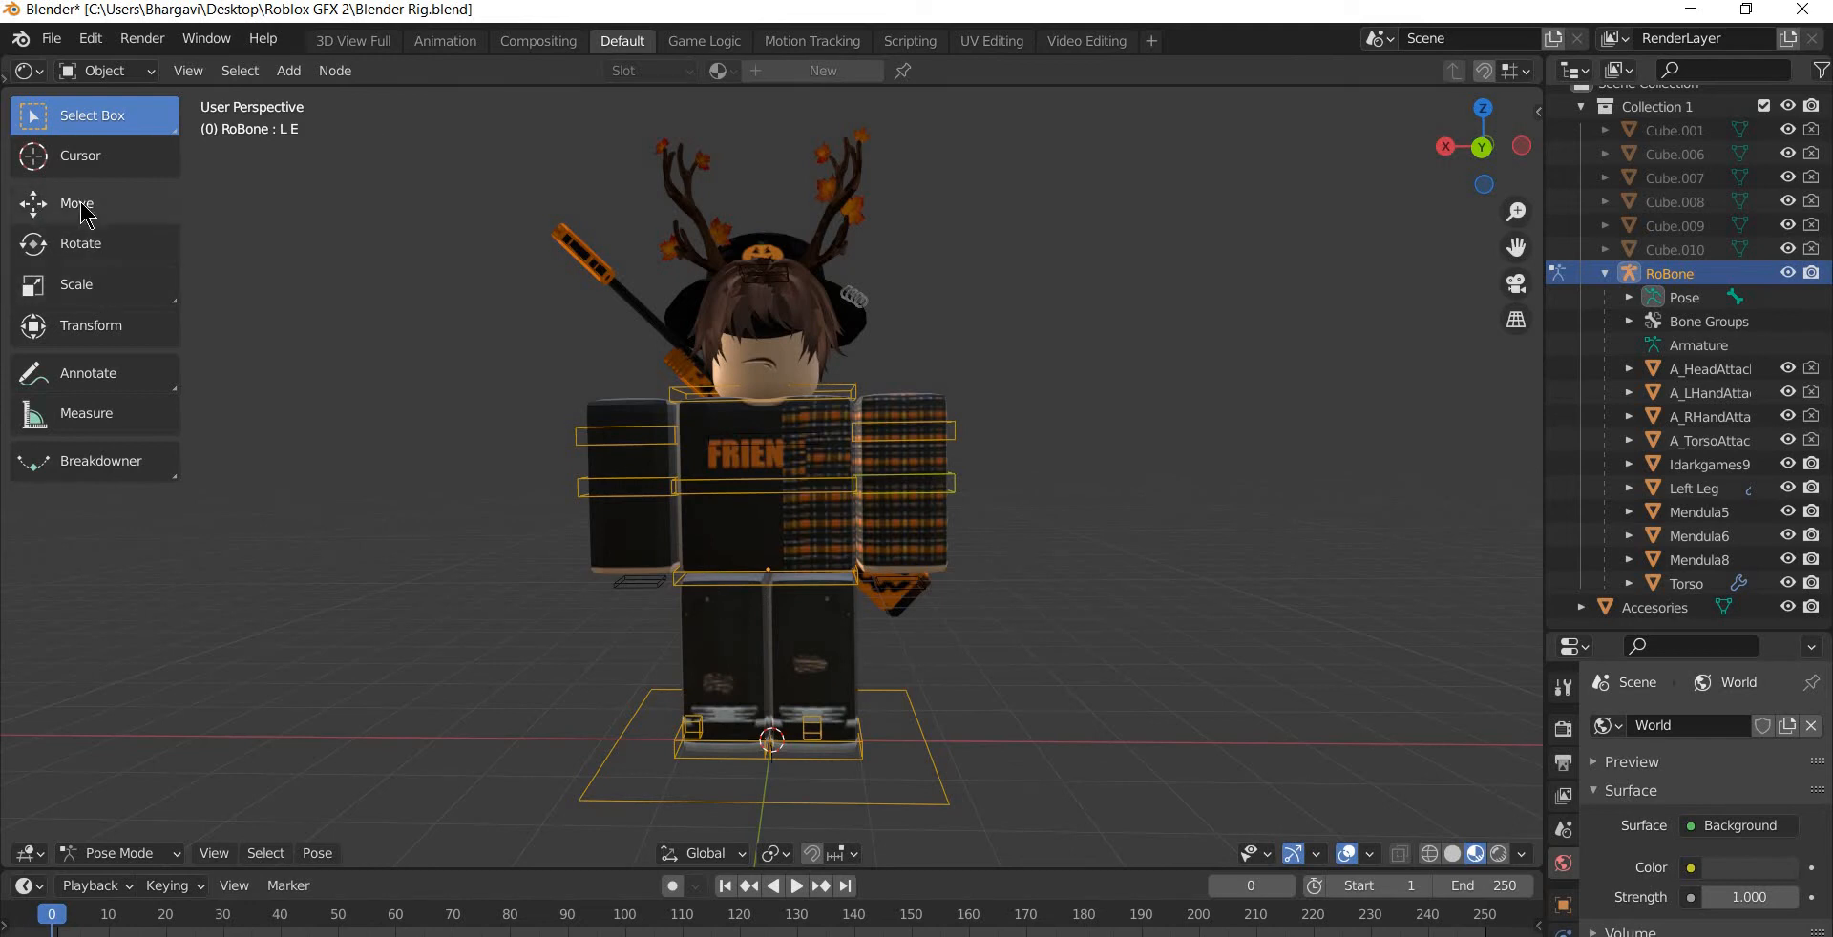
click(72, 252)
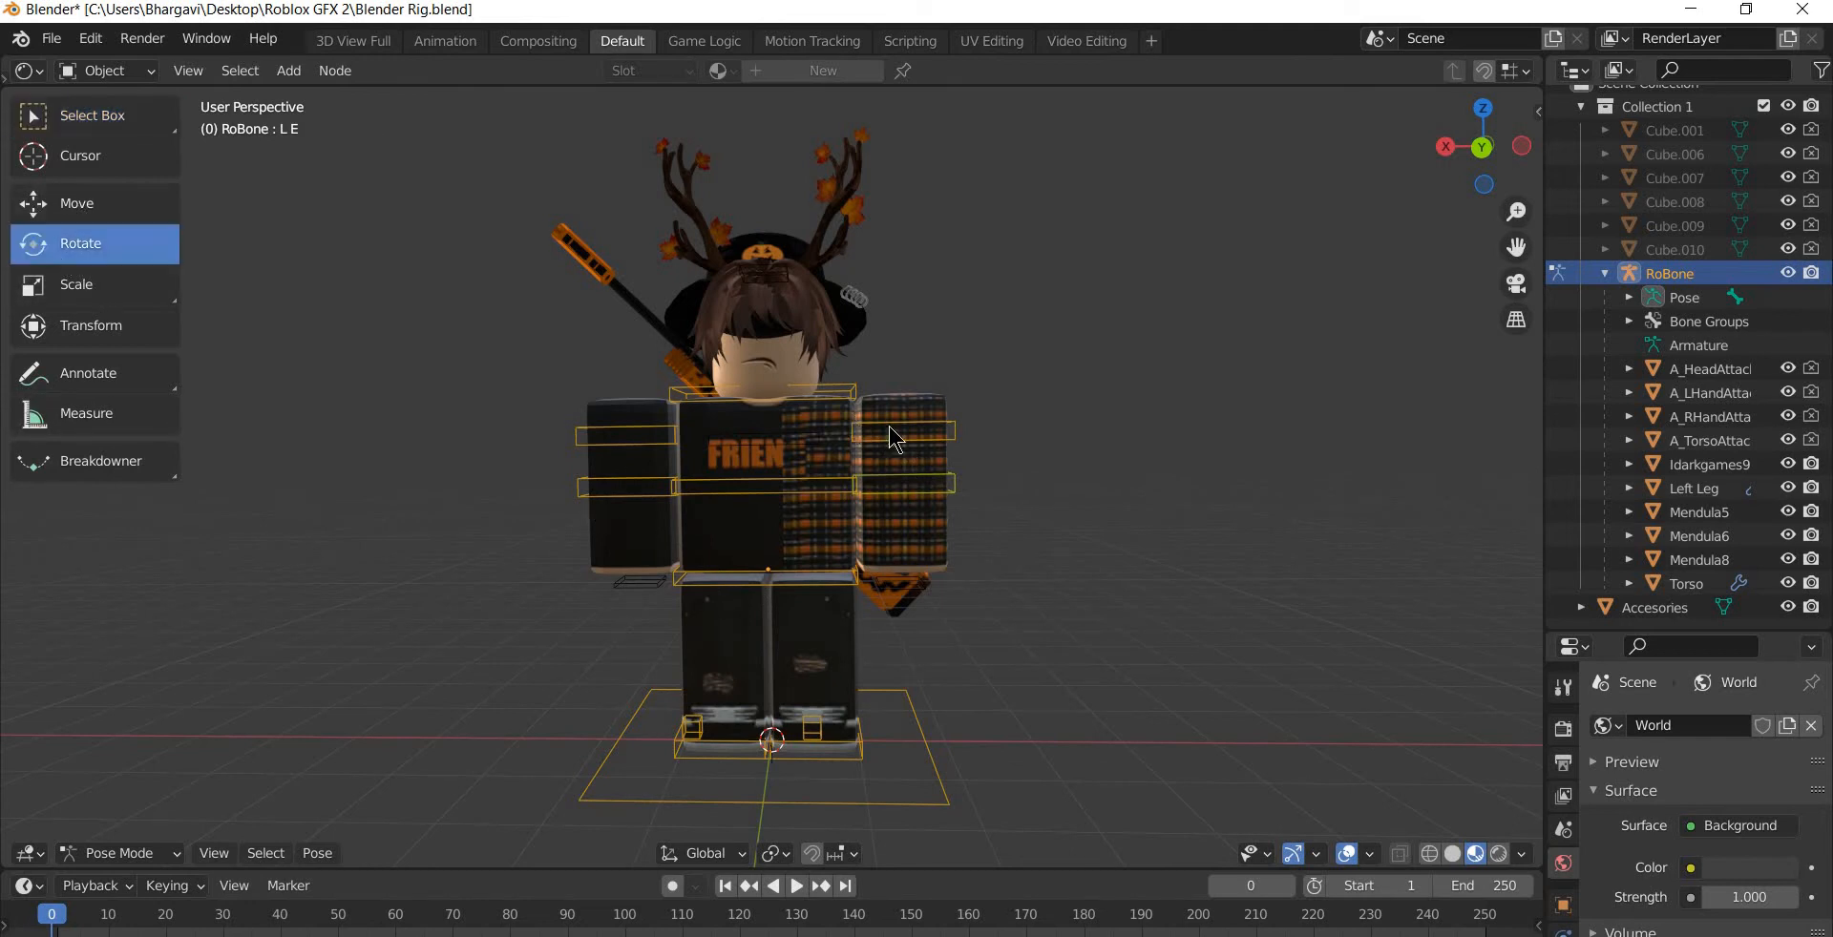
middle_drag(1029, 489, 976, 477)
scroll(947, 462, up, 2)
scroll(890, 473, down, 1)
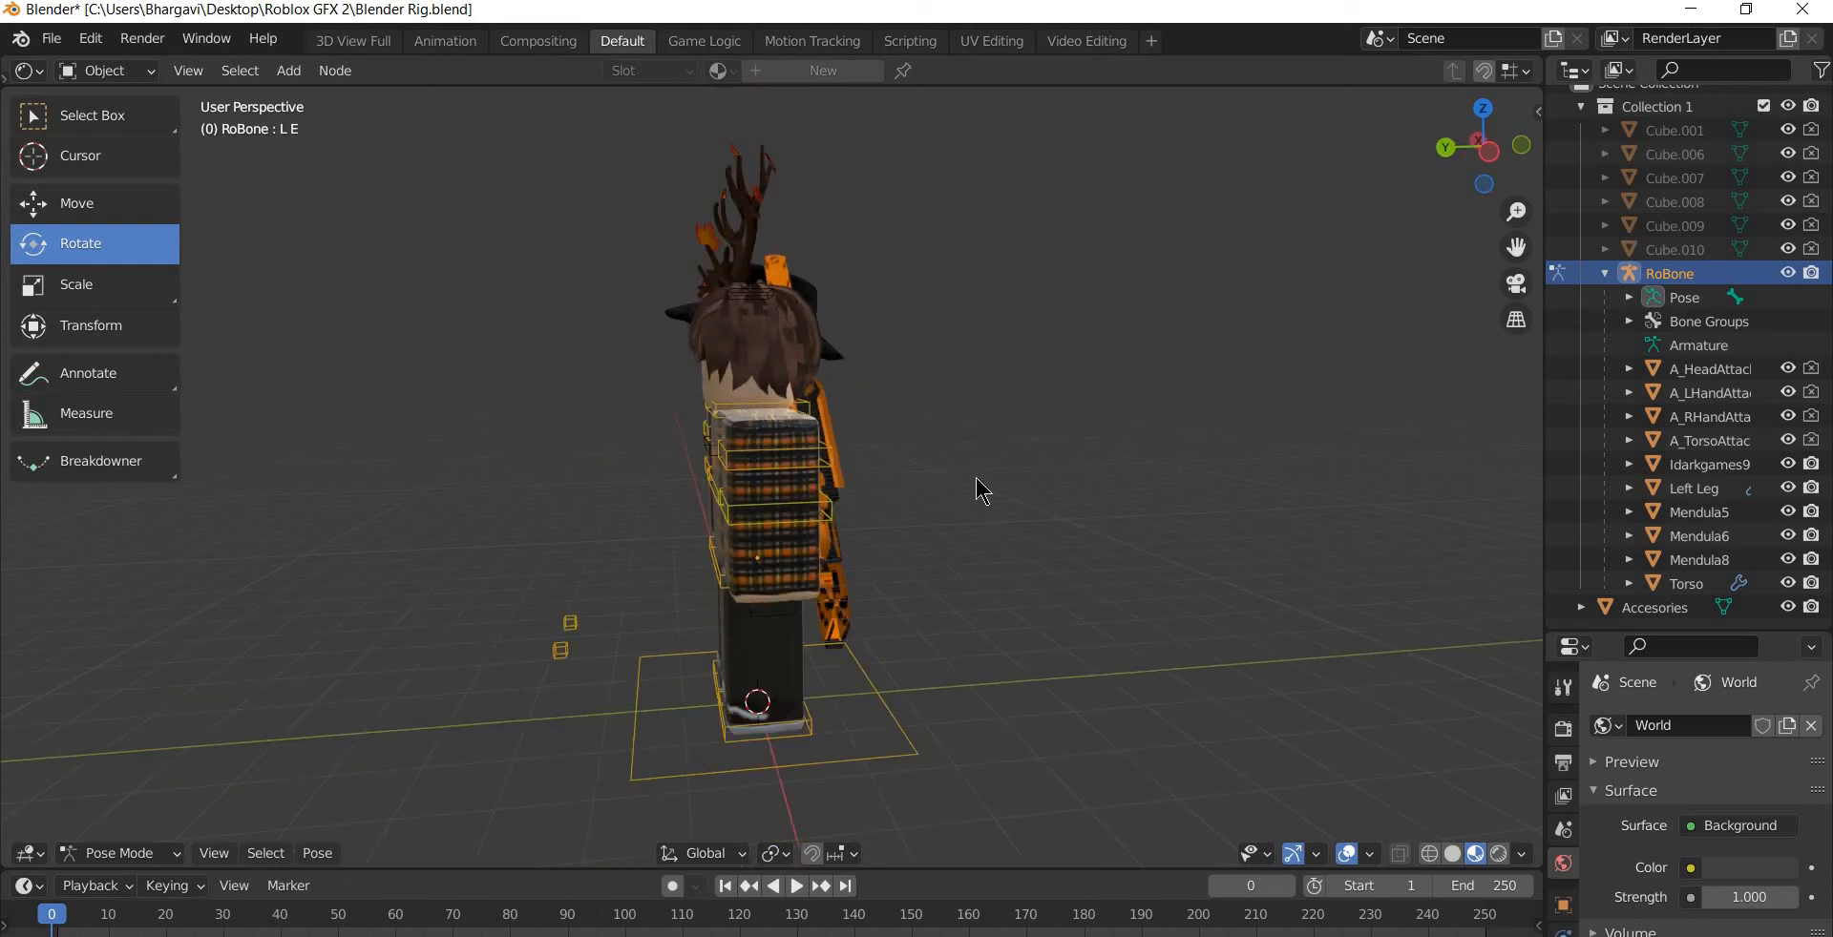
click(845, 523)
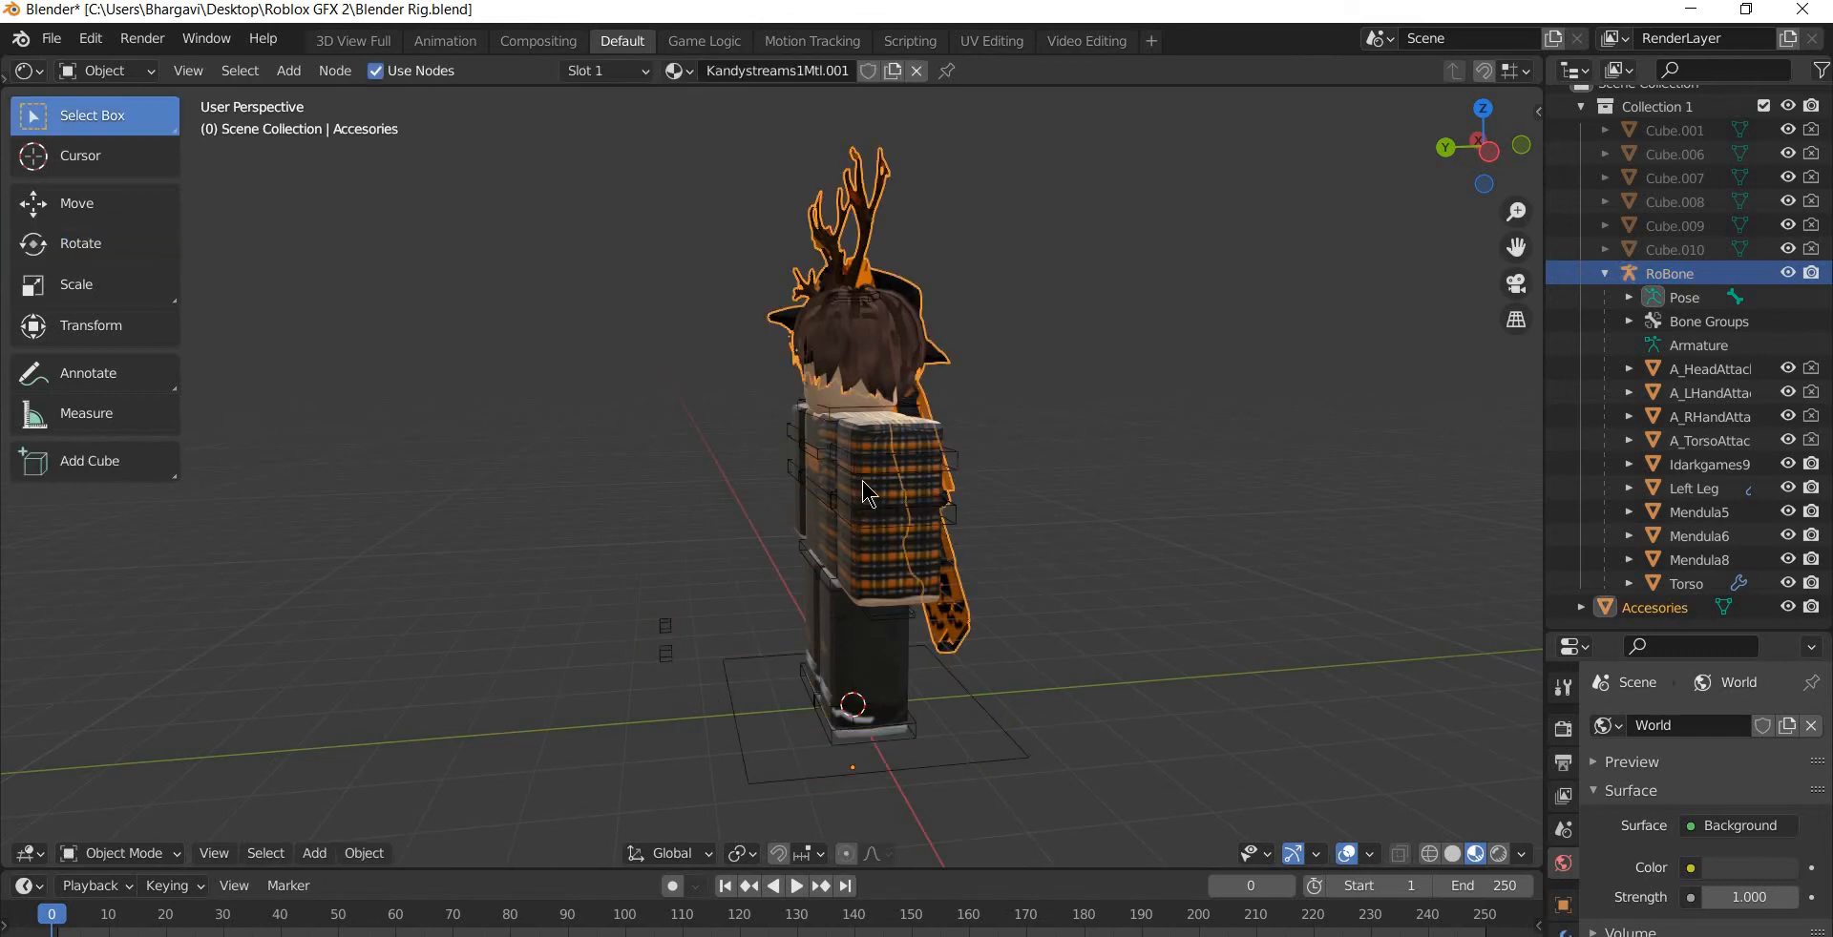
key(ctrl+z)
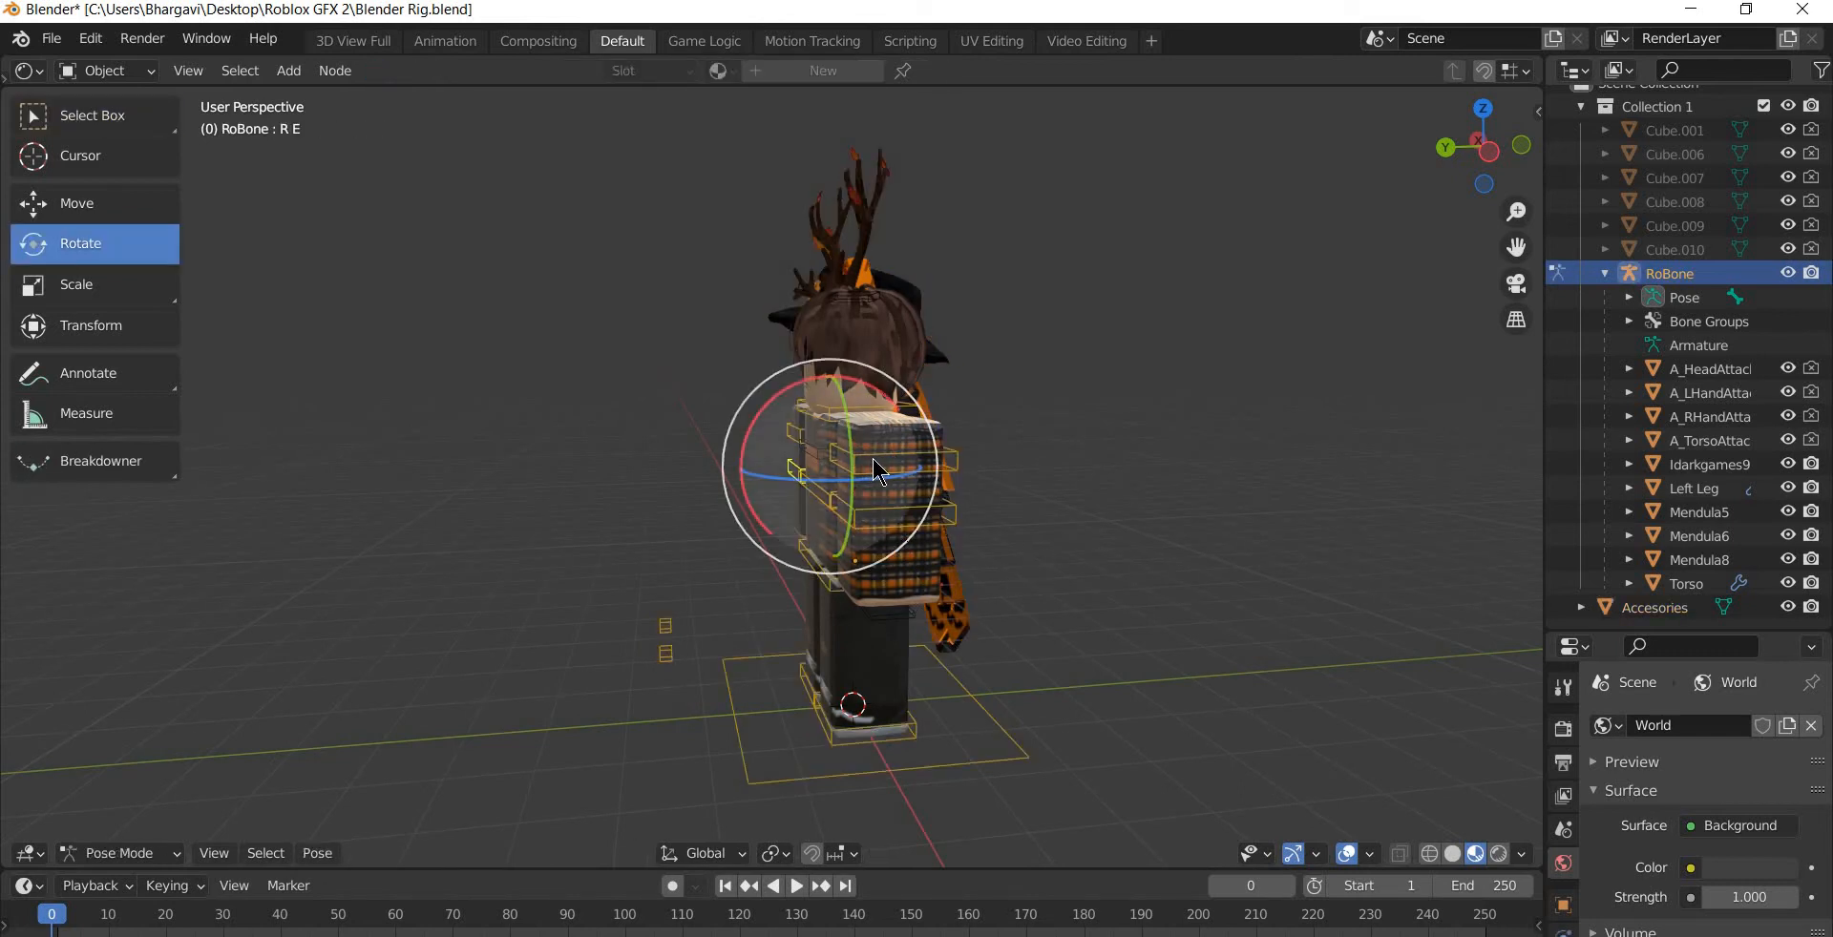
click(873, 462)
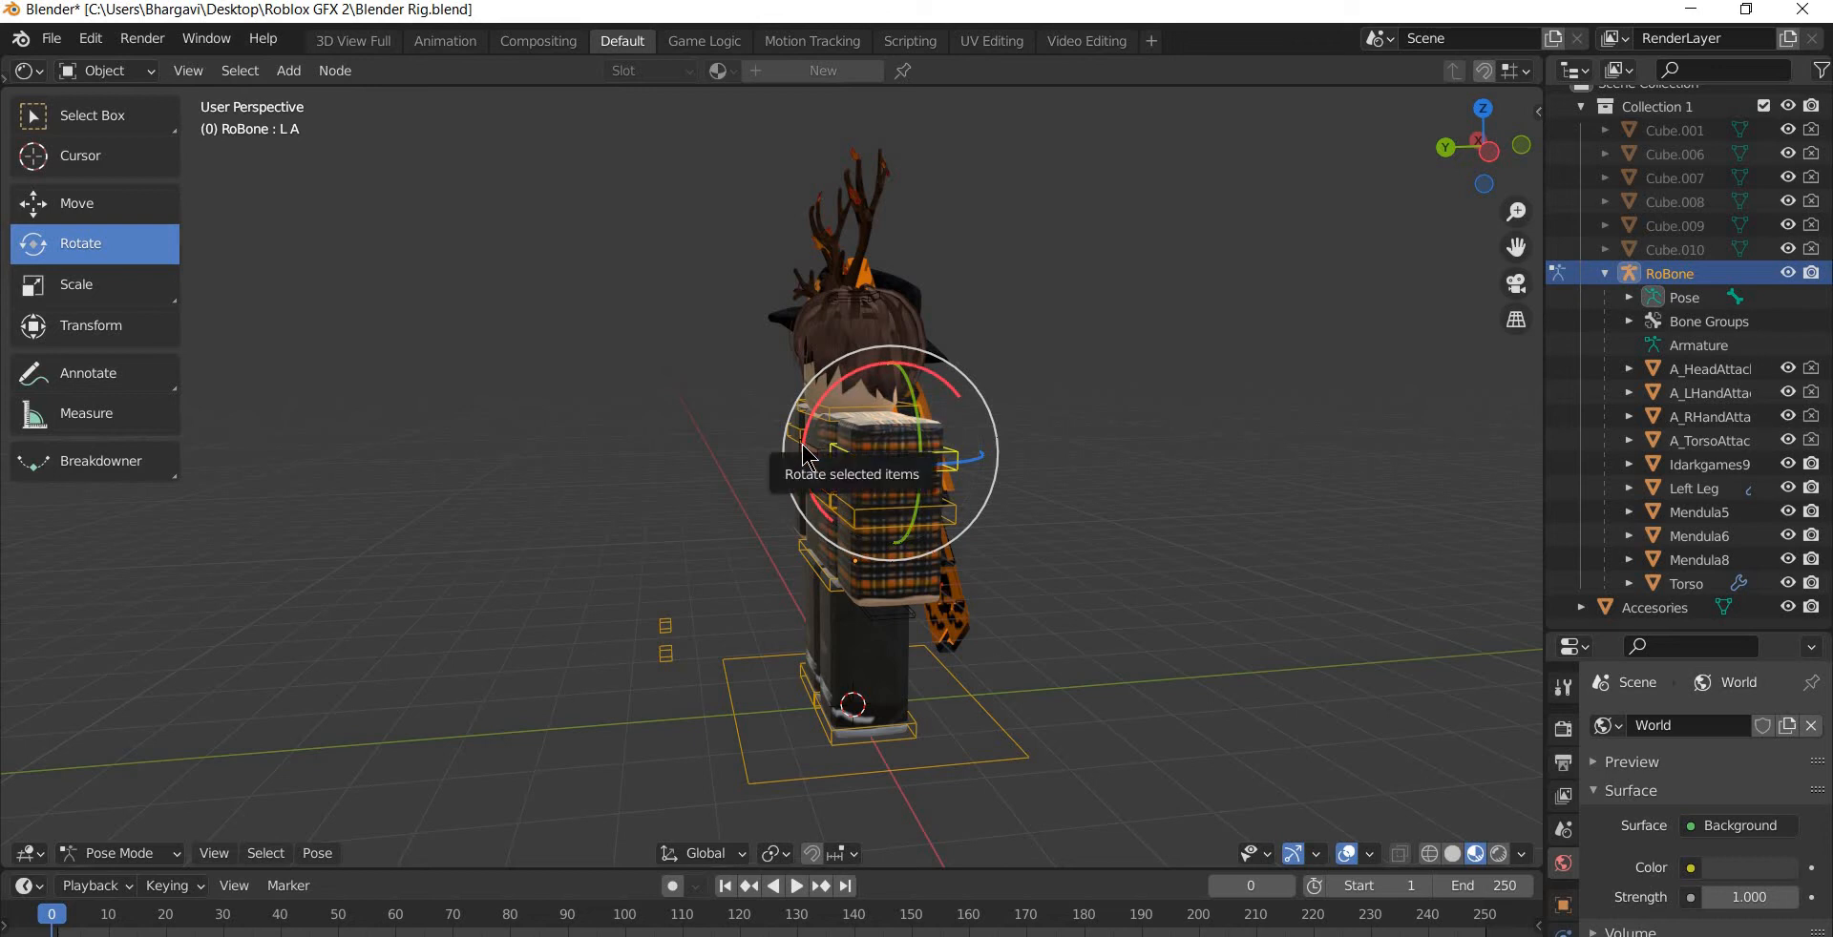
drag(803, 450, 903, 336)
key(ctrl+z)
middle_drag(1182, 514, 1343, 572)
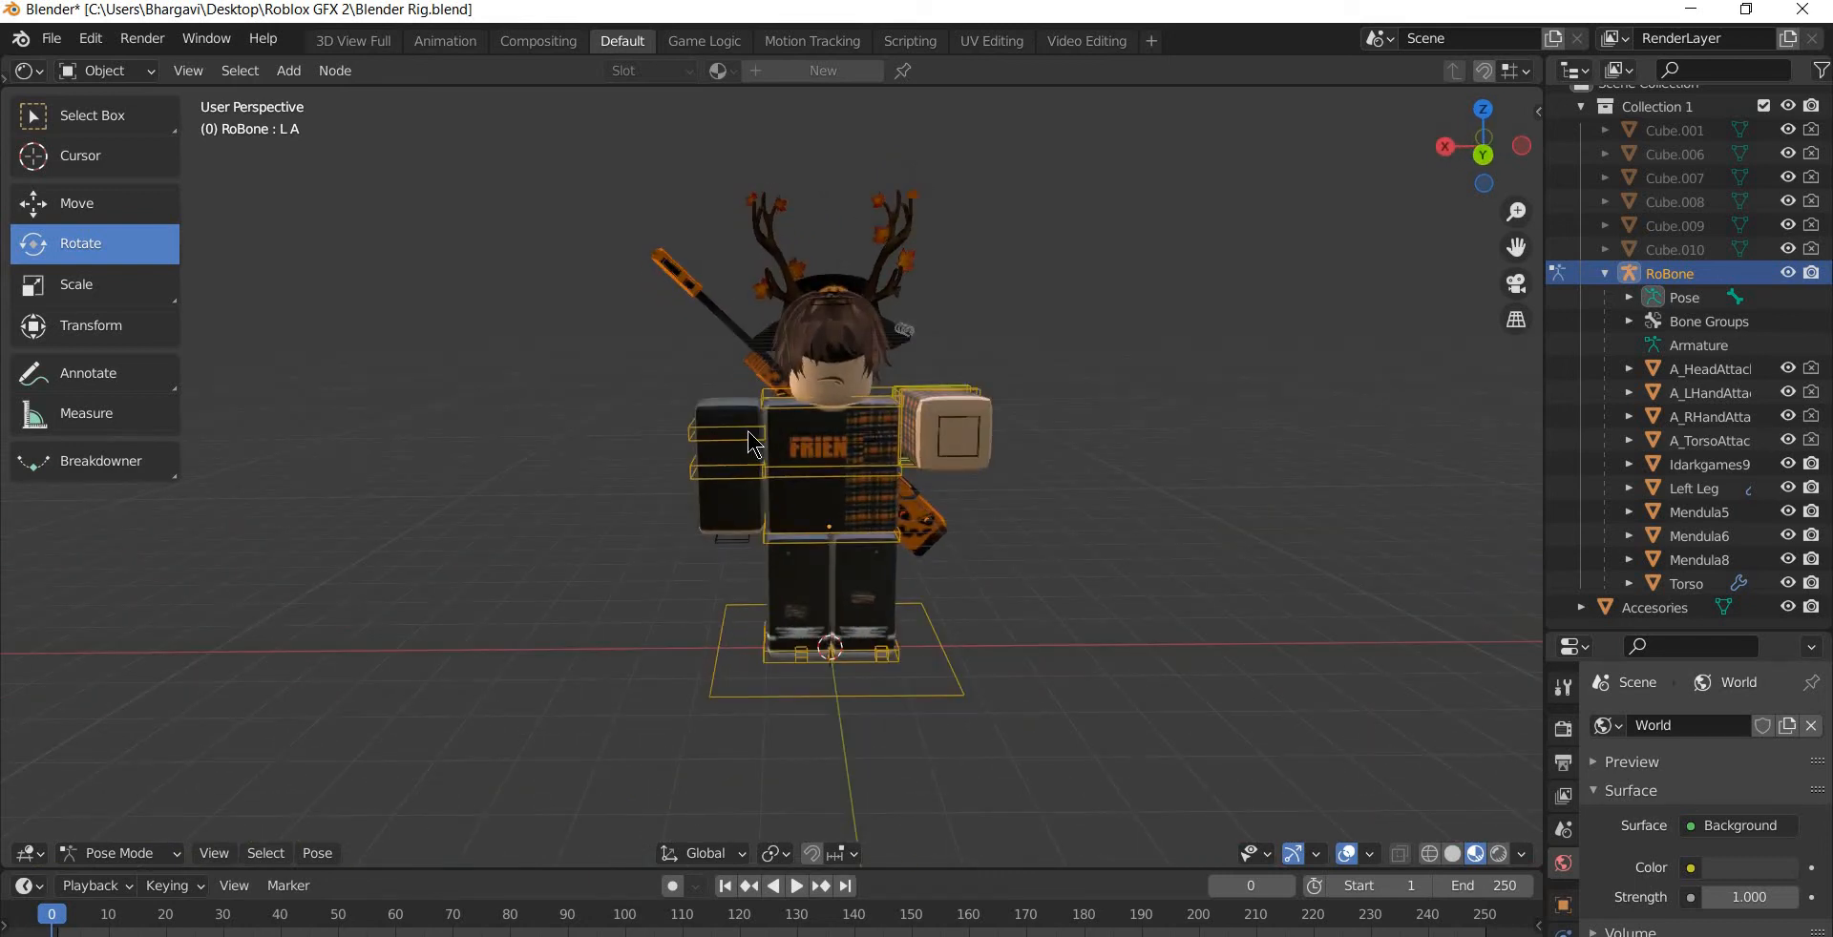
- Rotate the R A arm bone outward from the body and bend the R E elbow bone about 30 degrees around the X axis
click(674, 431)
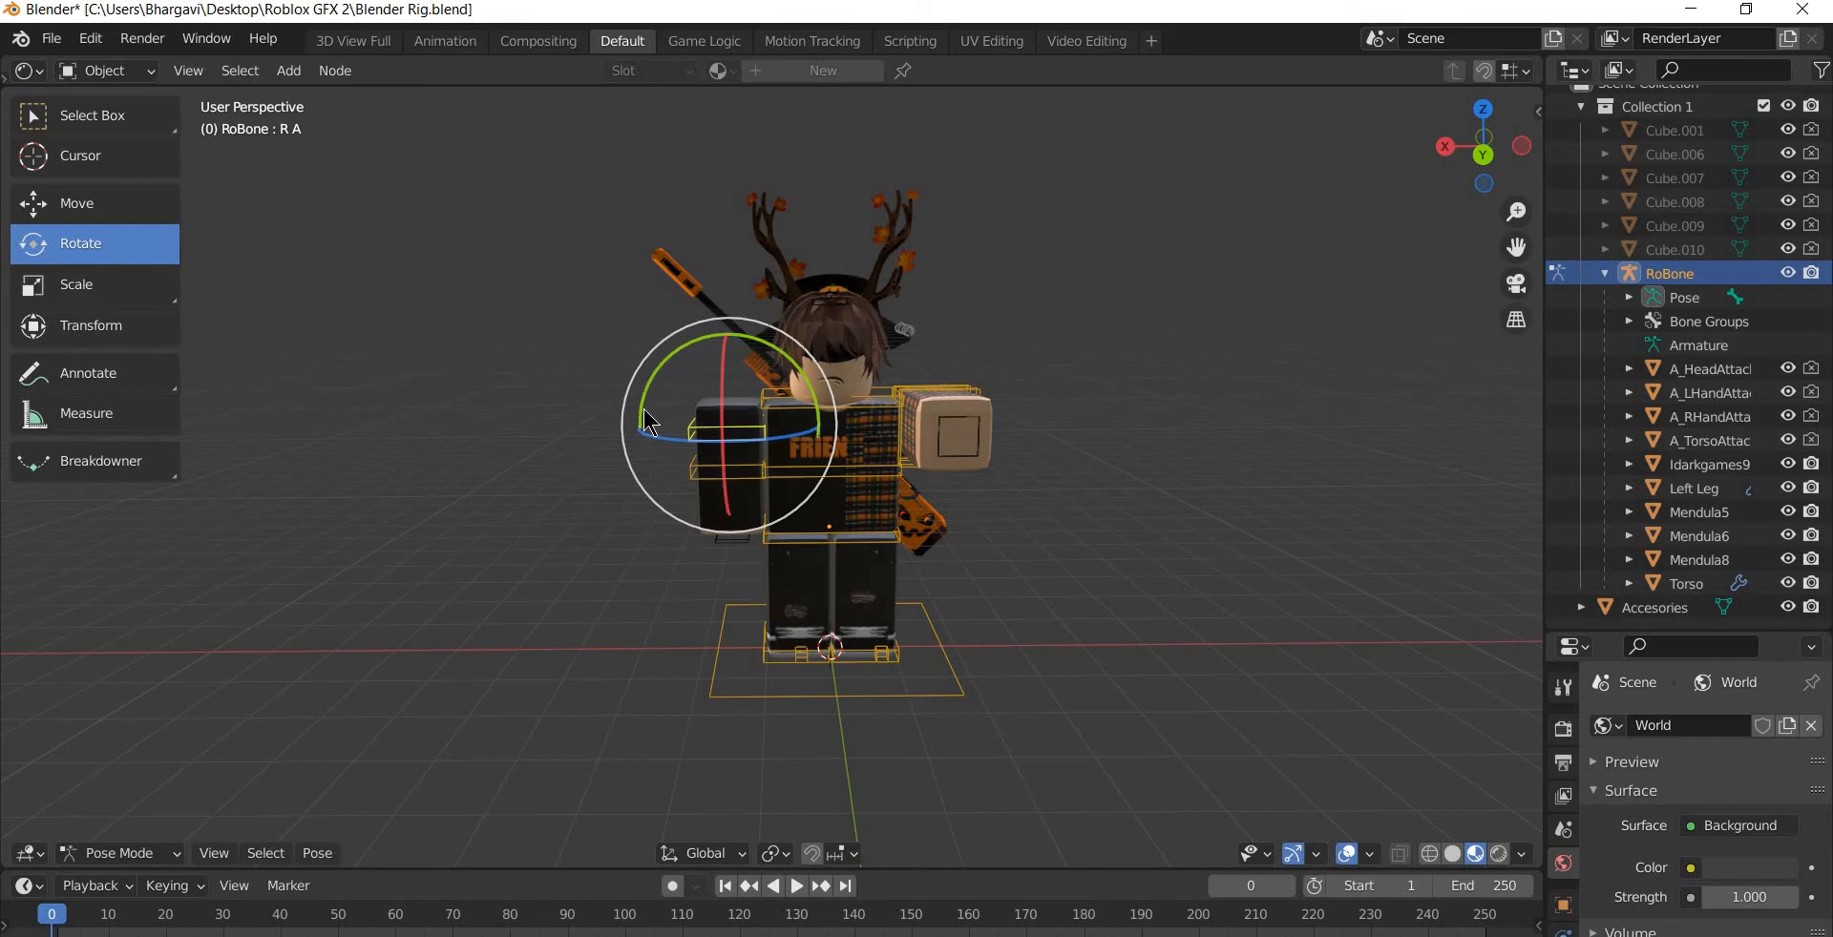
drag(649, 422, 663, 379)
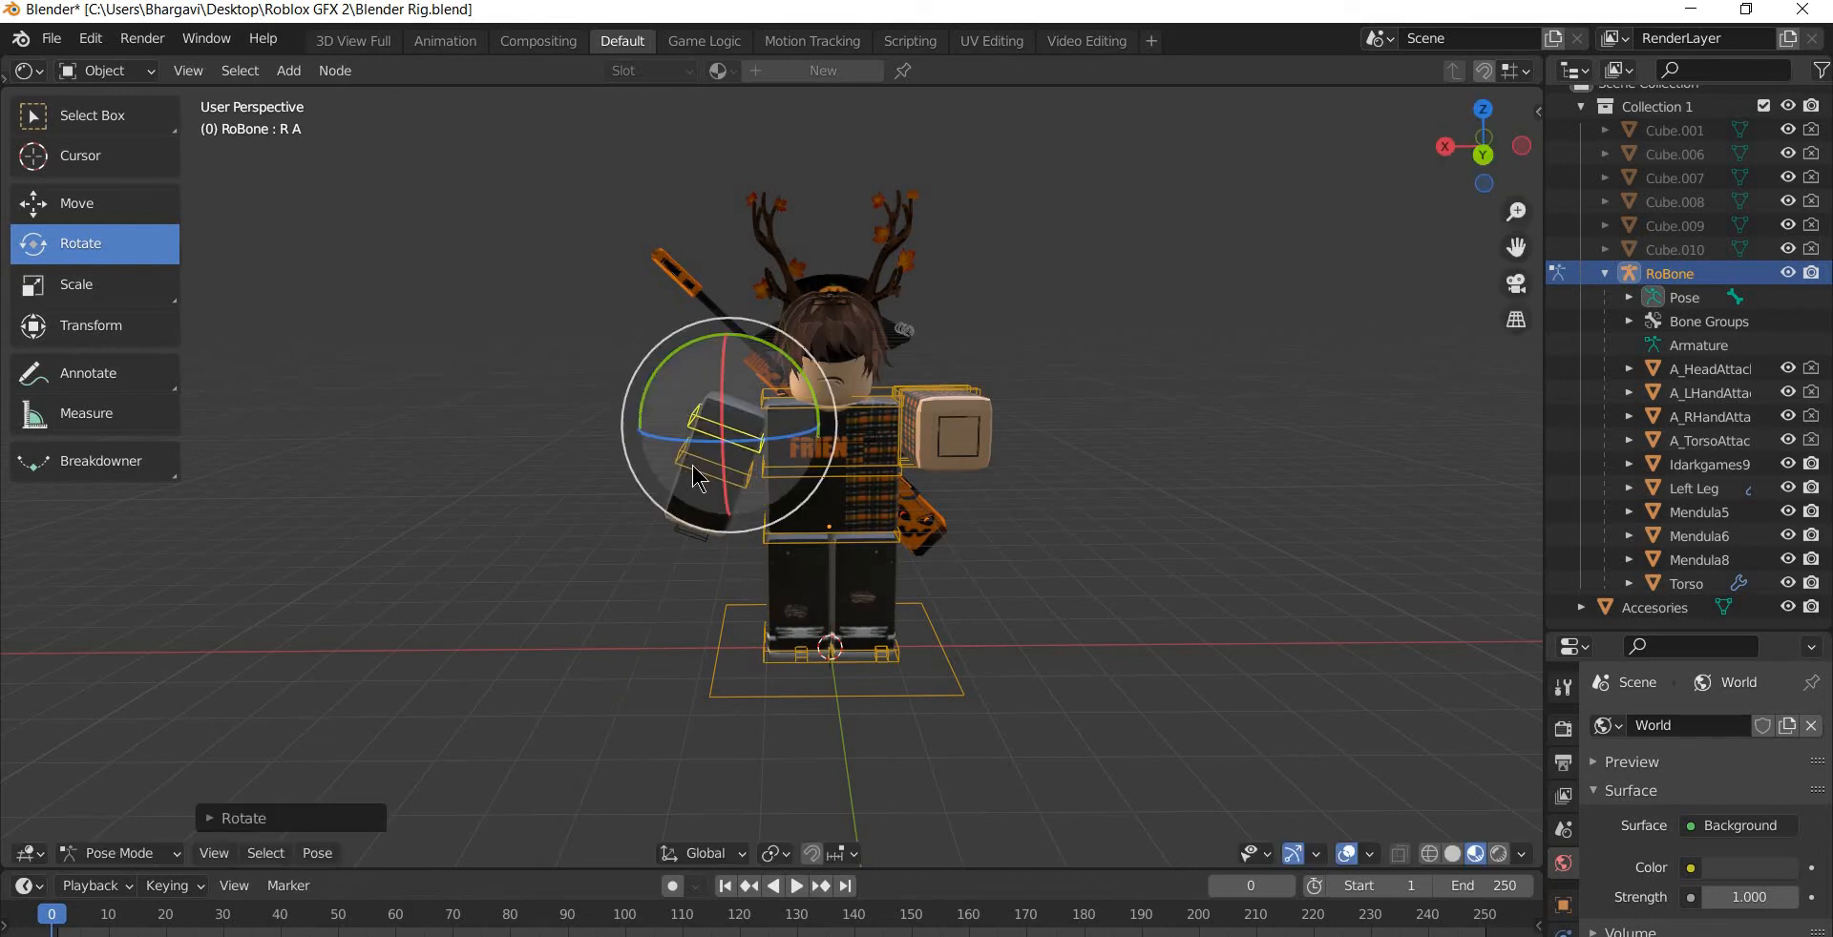
click(689, 484)
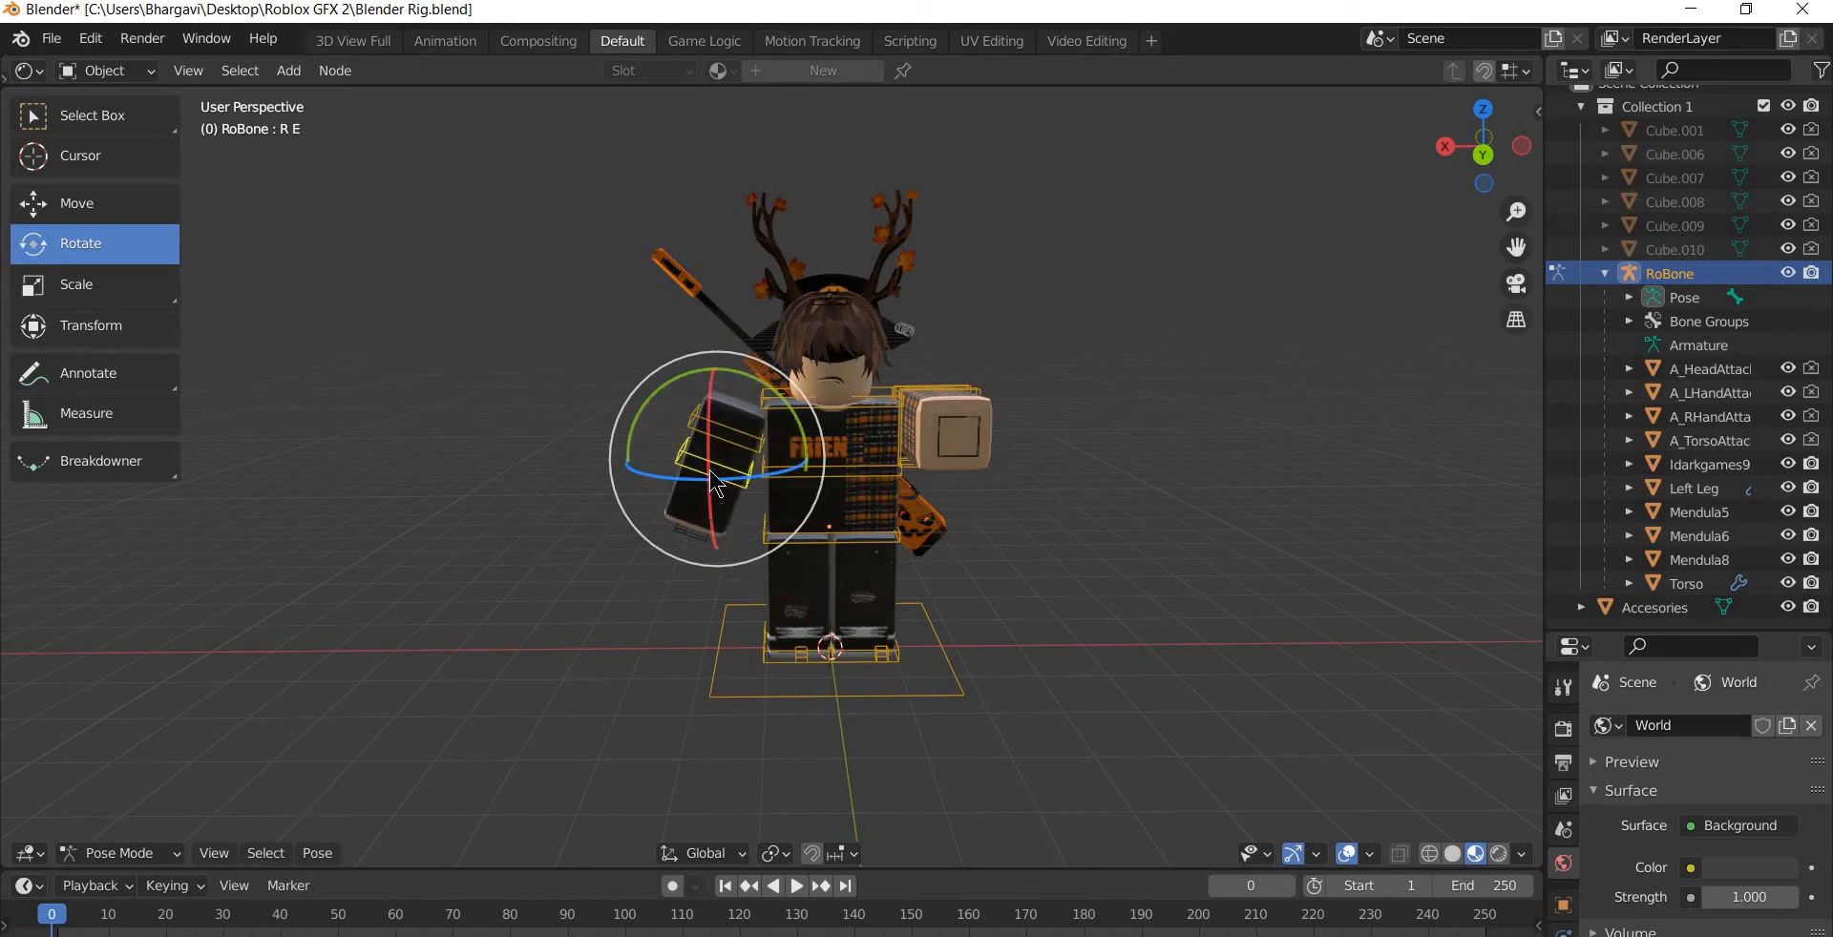
drag(708, 466, 714, 466)
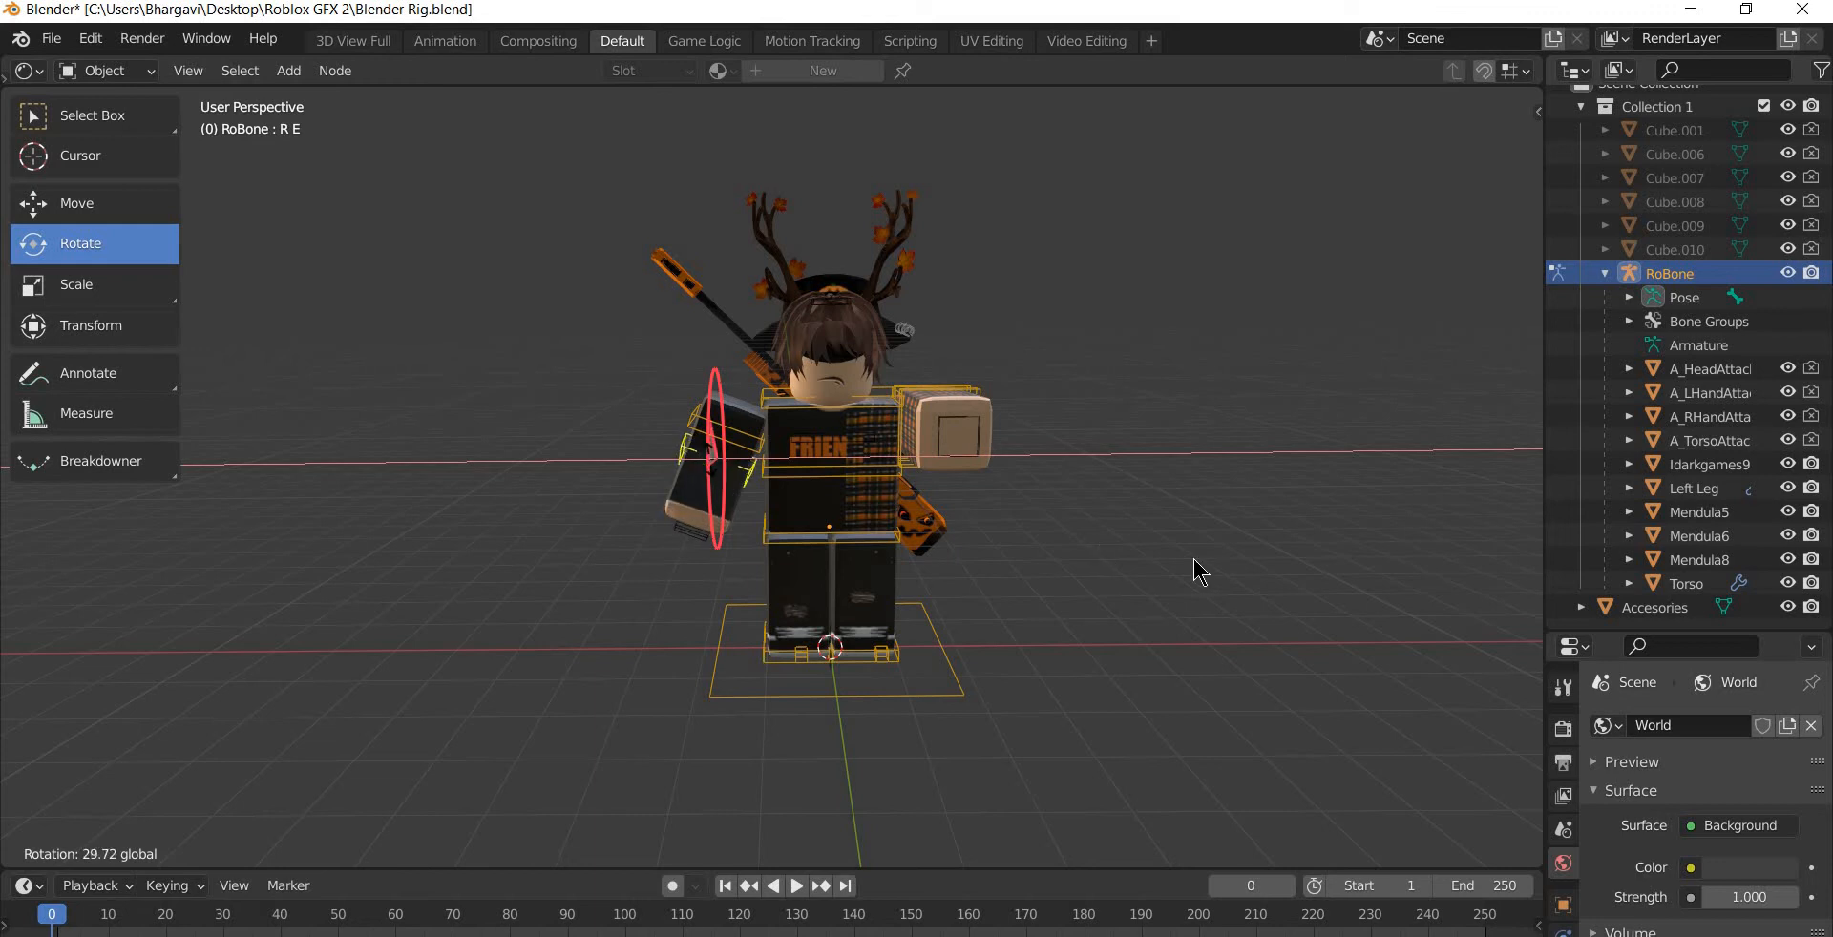
click(1105, 582)
middle_drag(1158, 556, 1333, 577)
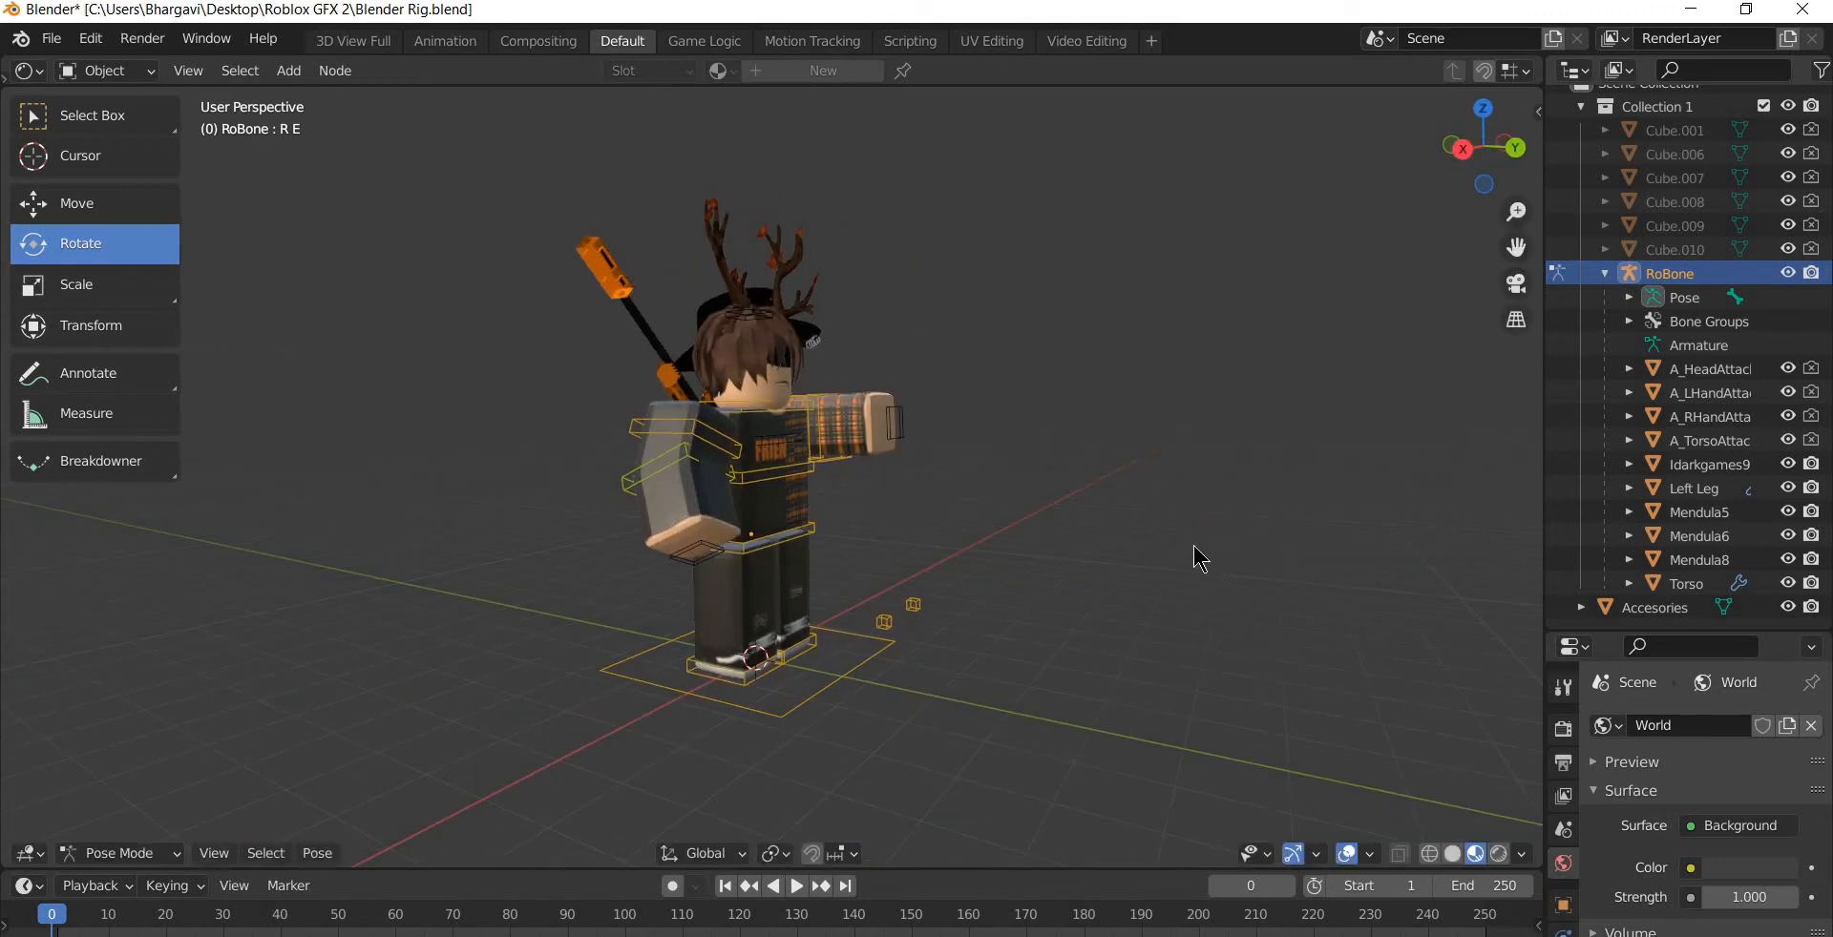
middle_drag(1200, 558, 825, 544)
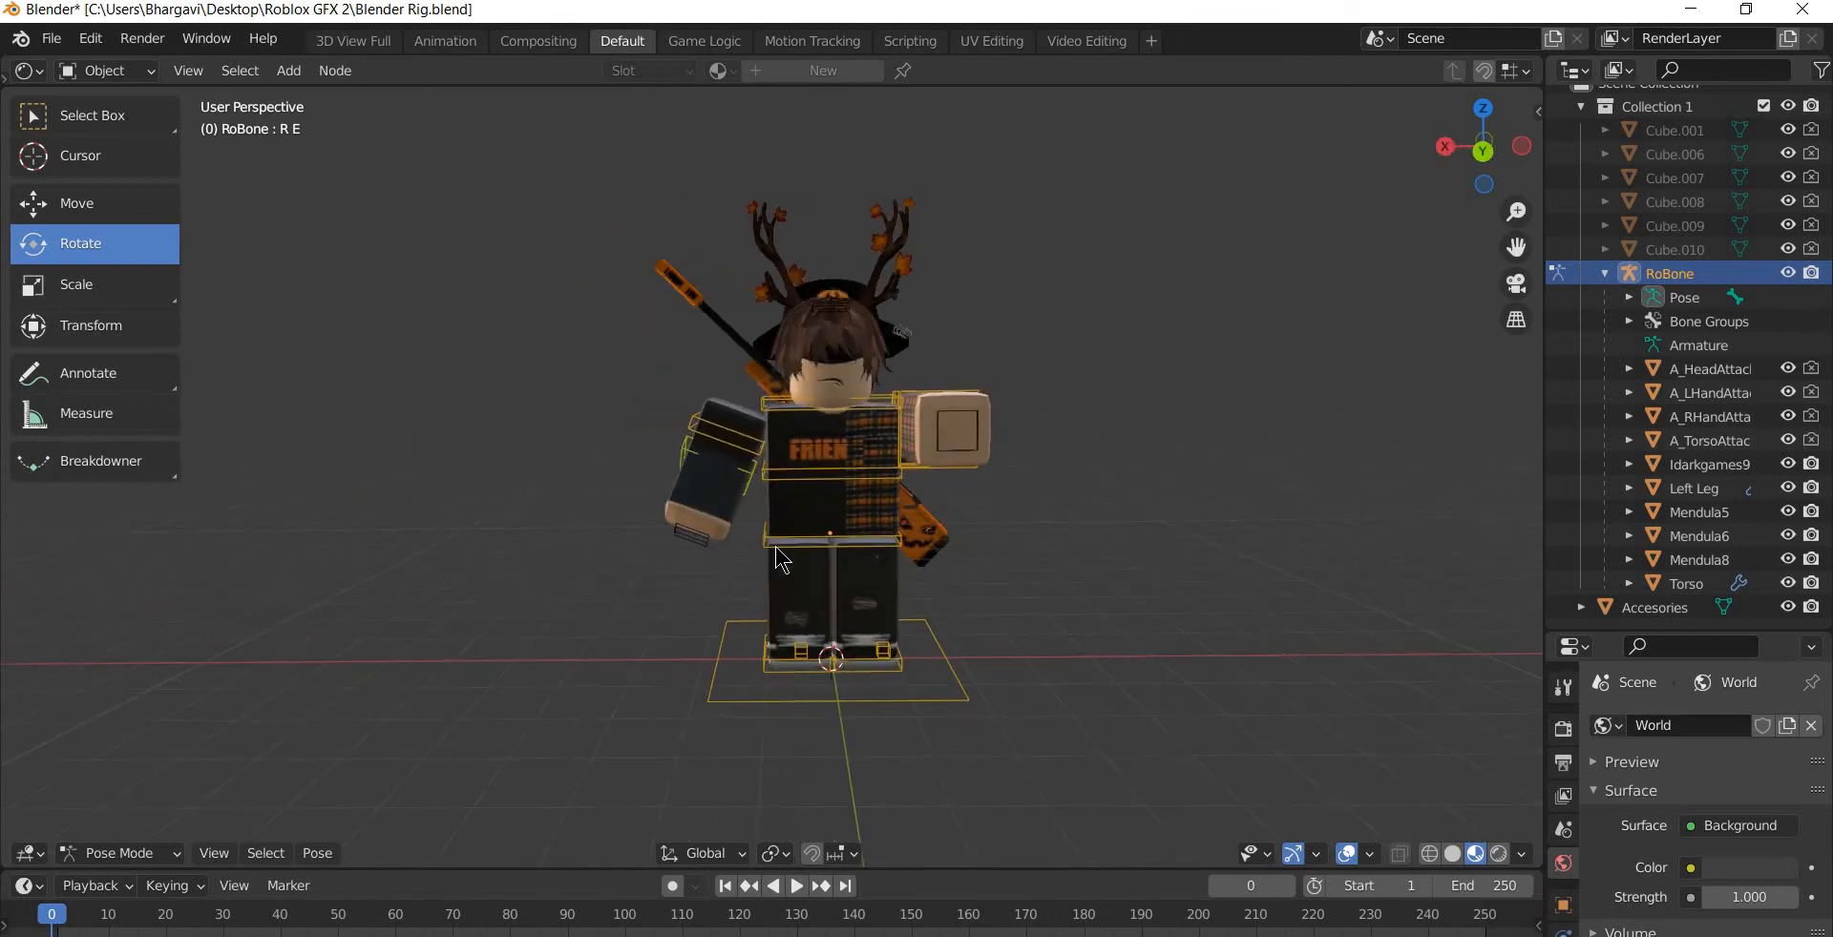
- Move the Lower bone slightly down along the Z axis to sink the hips and bend the legs
click(874, 559)
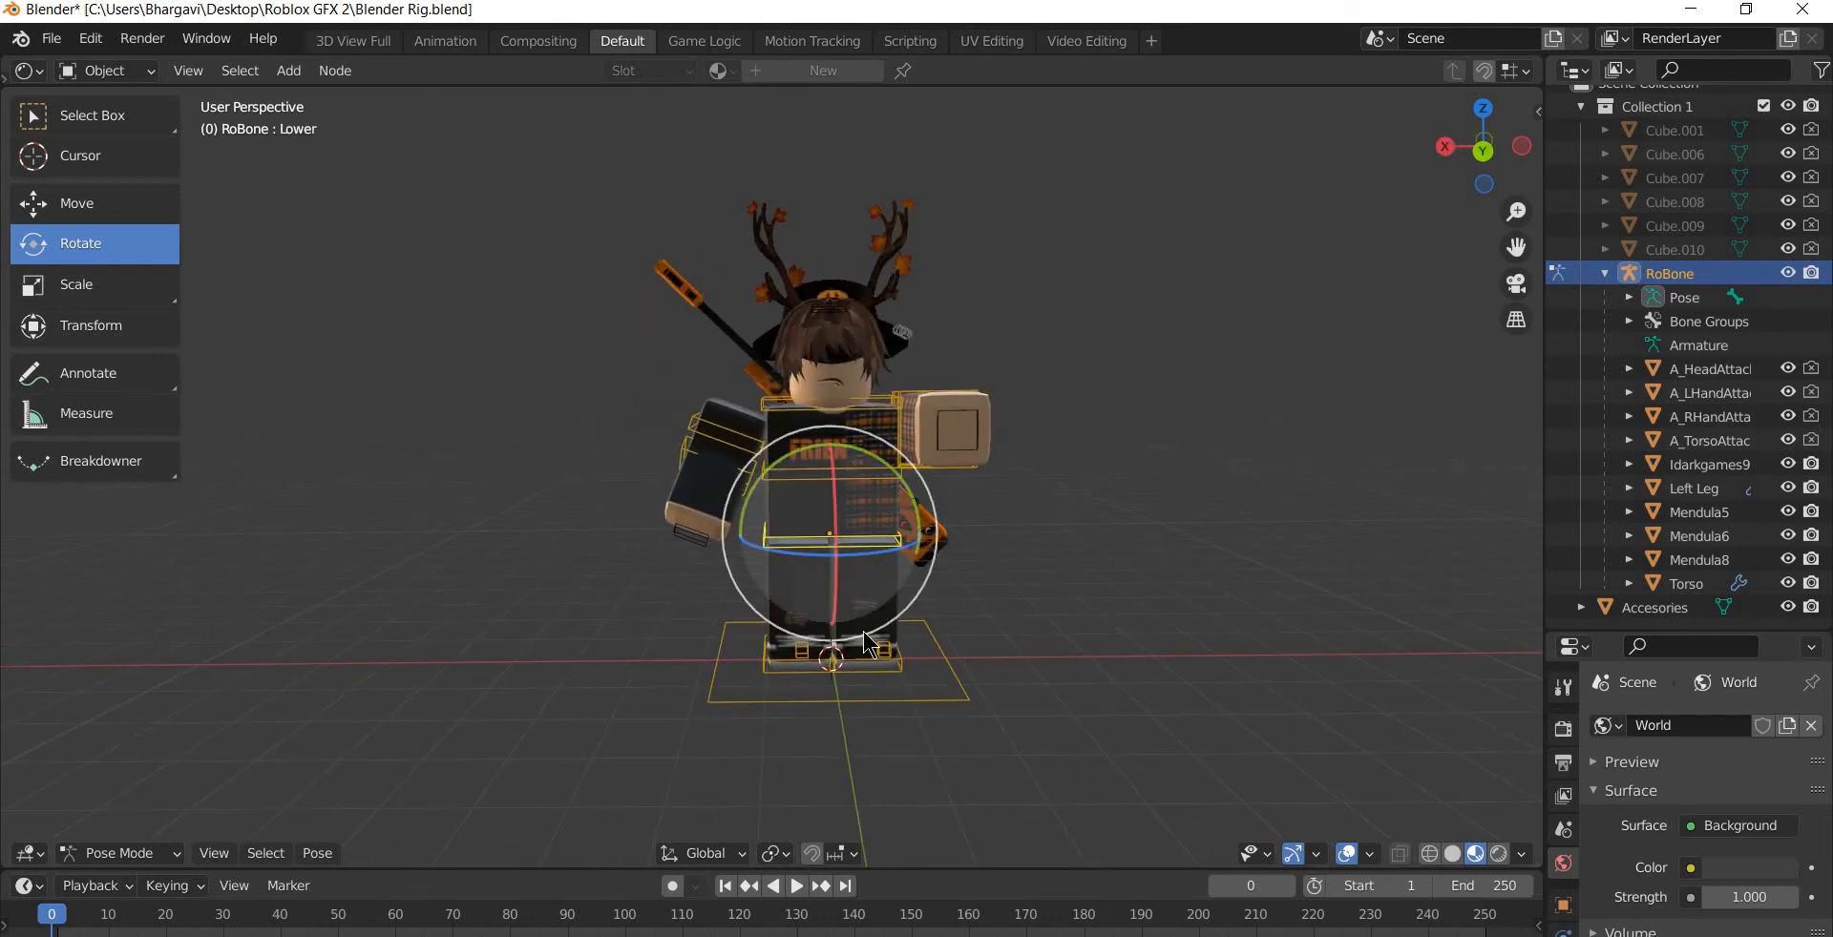
click(76, 206)
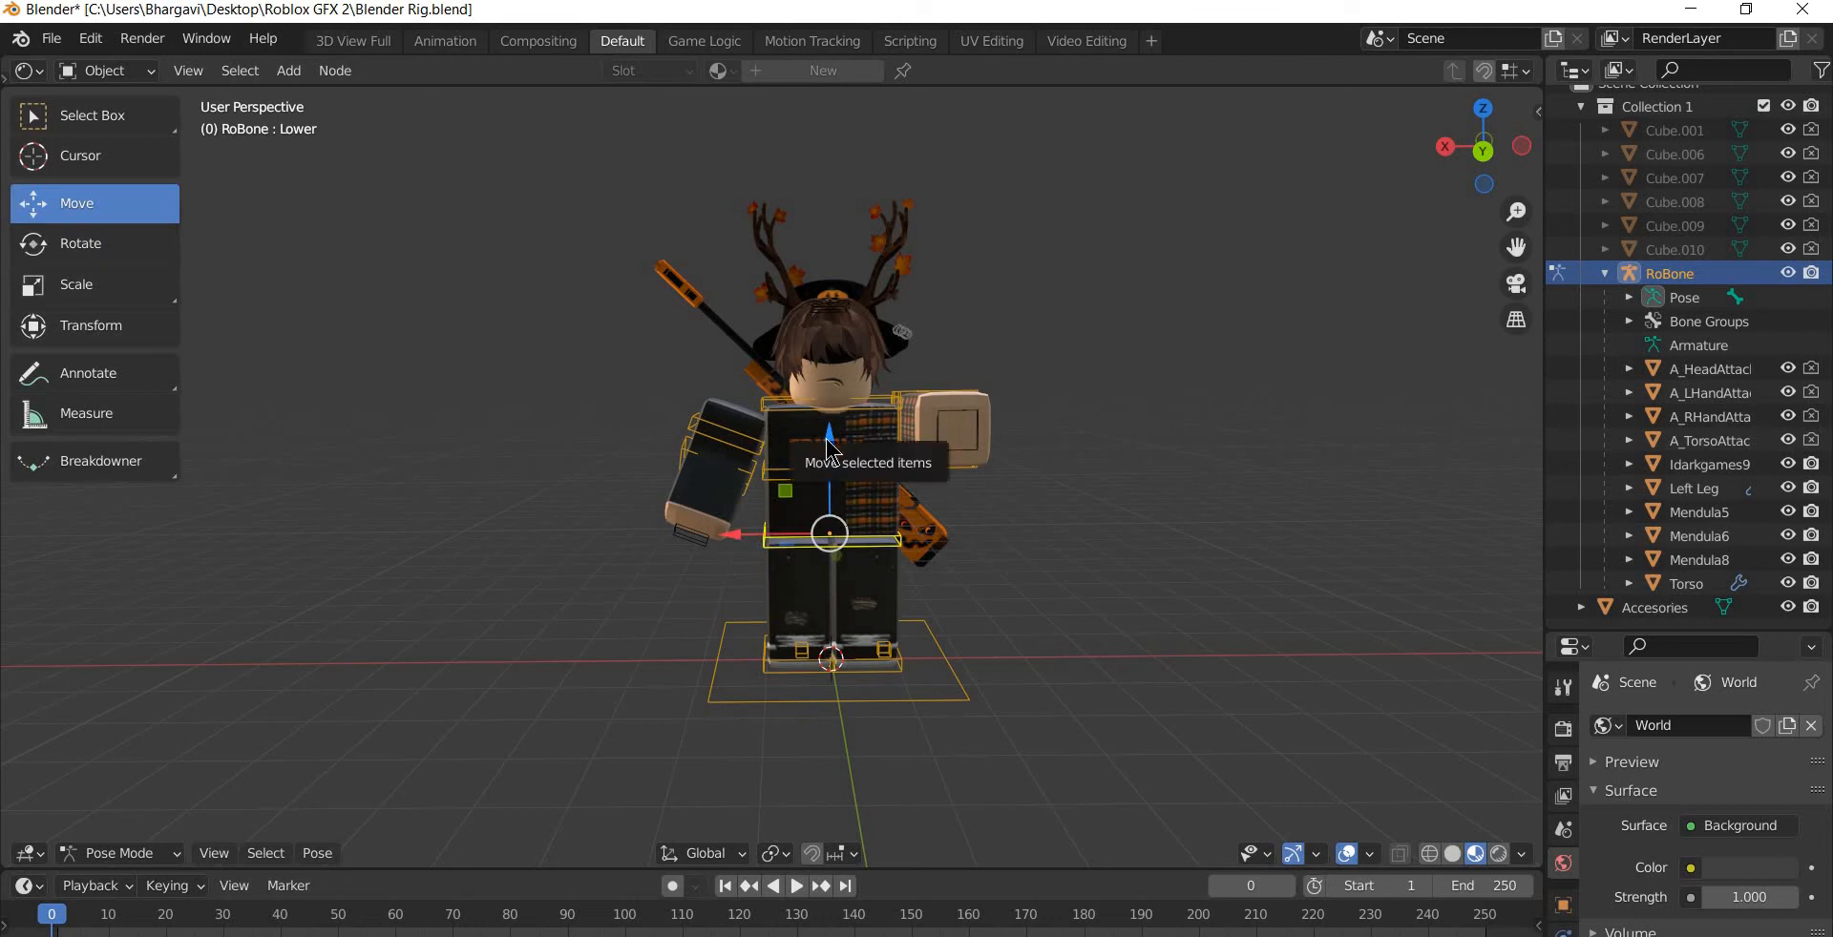
drag(827, 449, 814, 455)
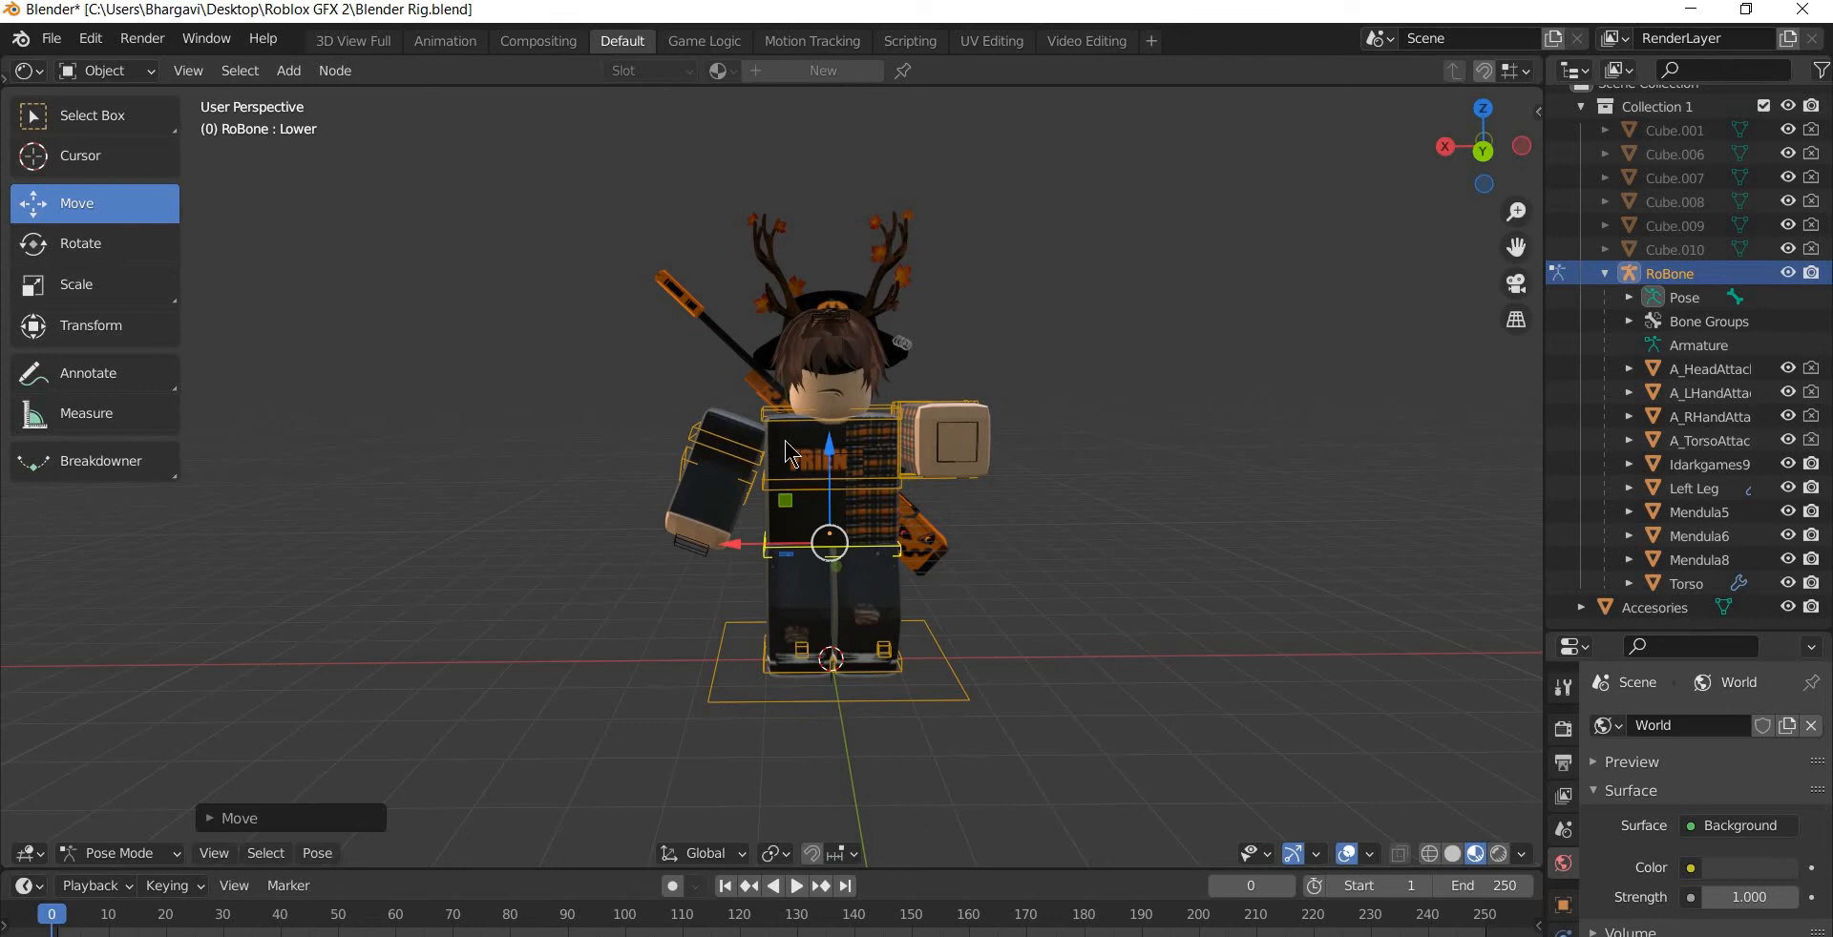
- Move the L K.003 knee bone forward and outward and the R K.003 knee bone outward to spread the rig's knees
click(888, 658)
drag(899, 656, 1014, 795)
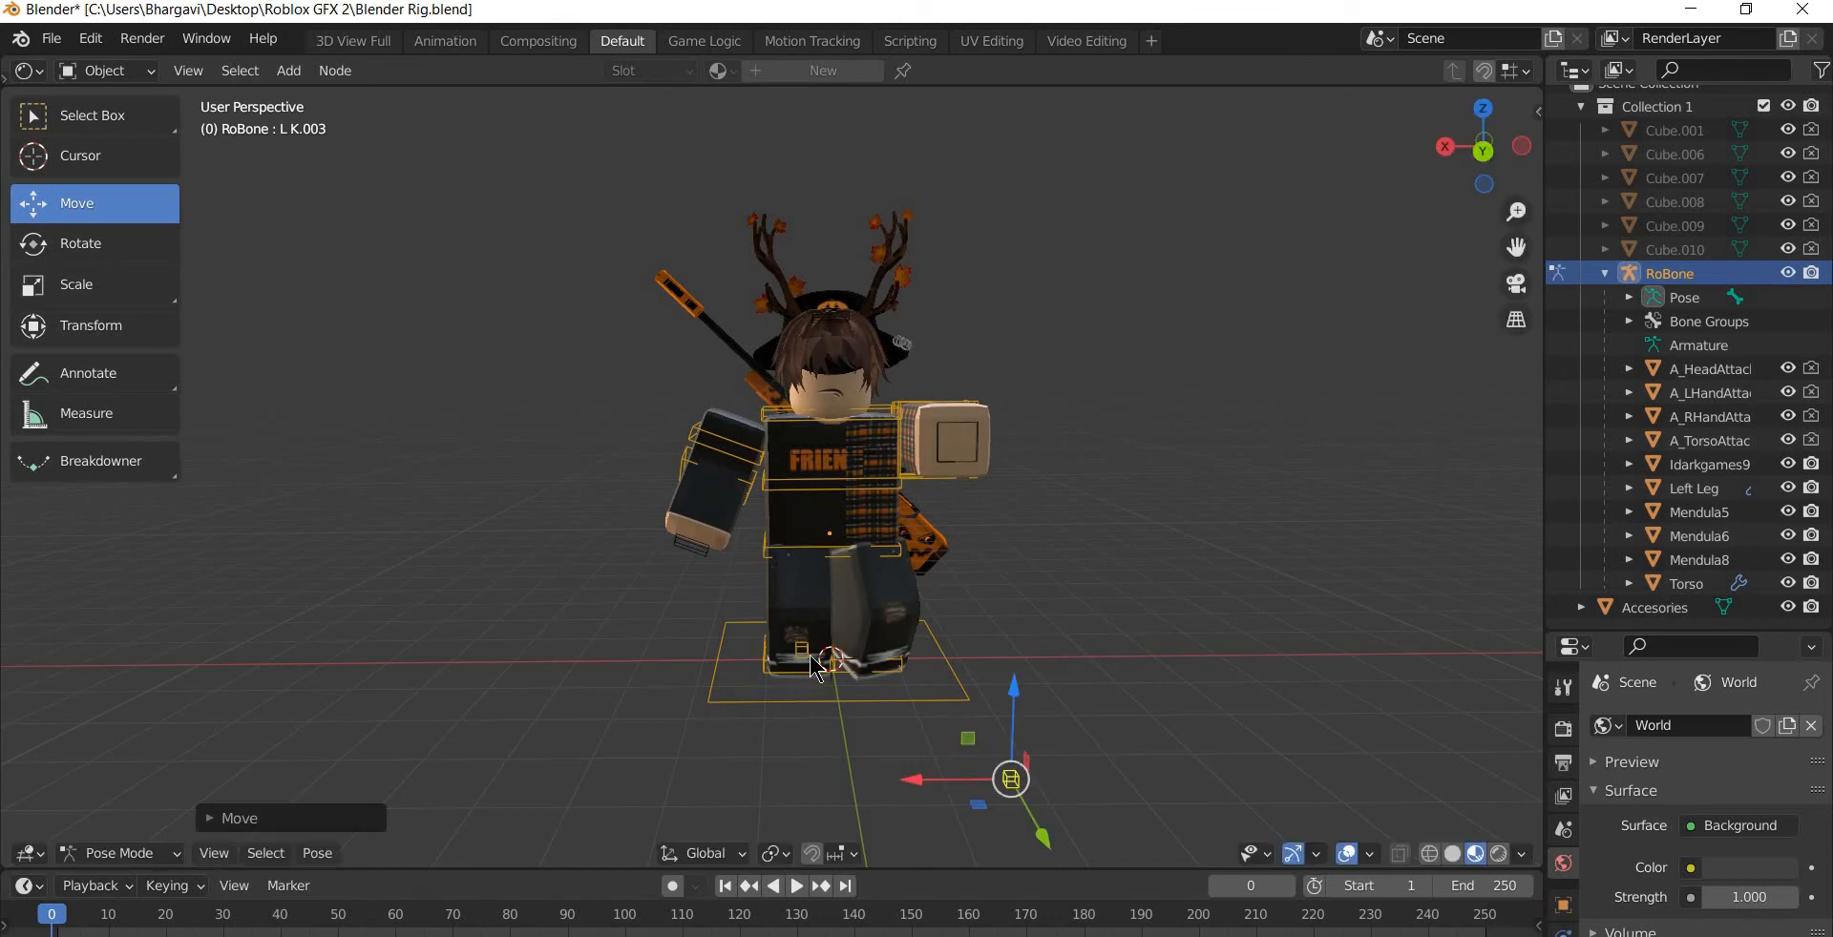
click(798, 663)
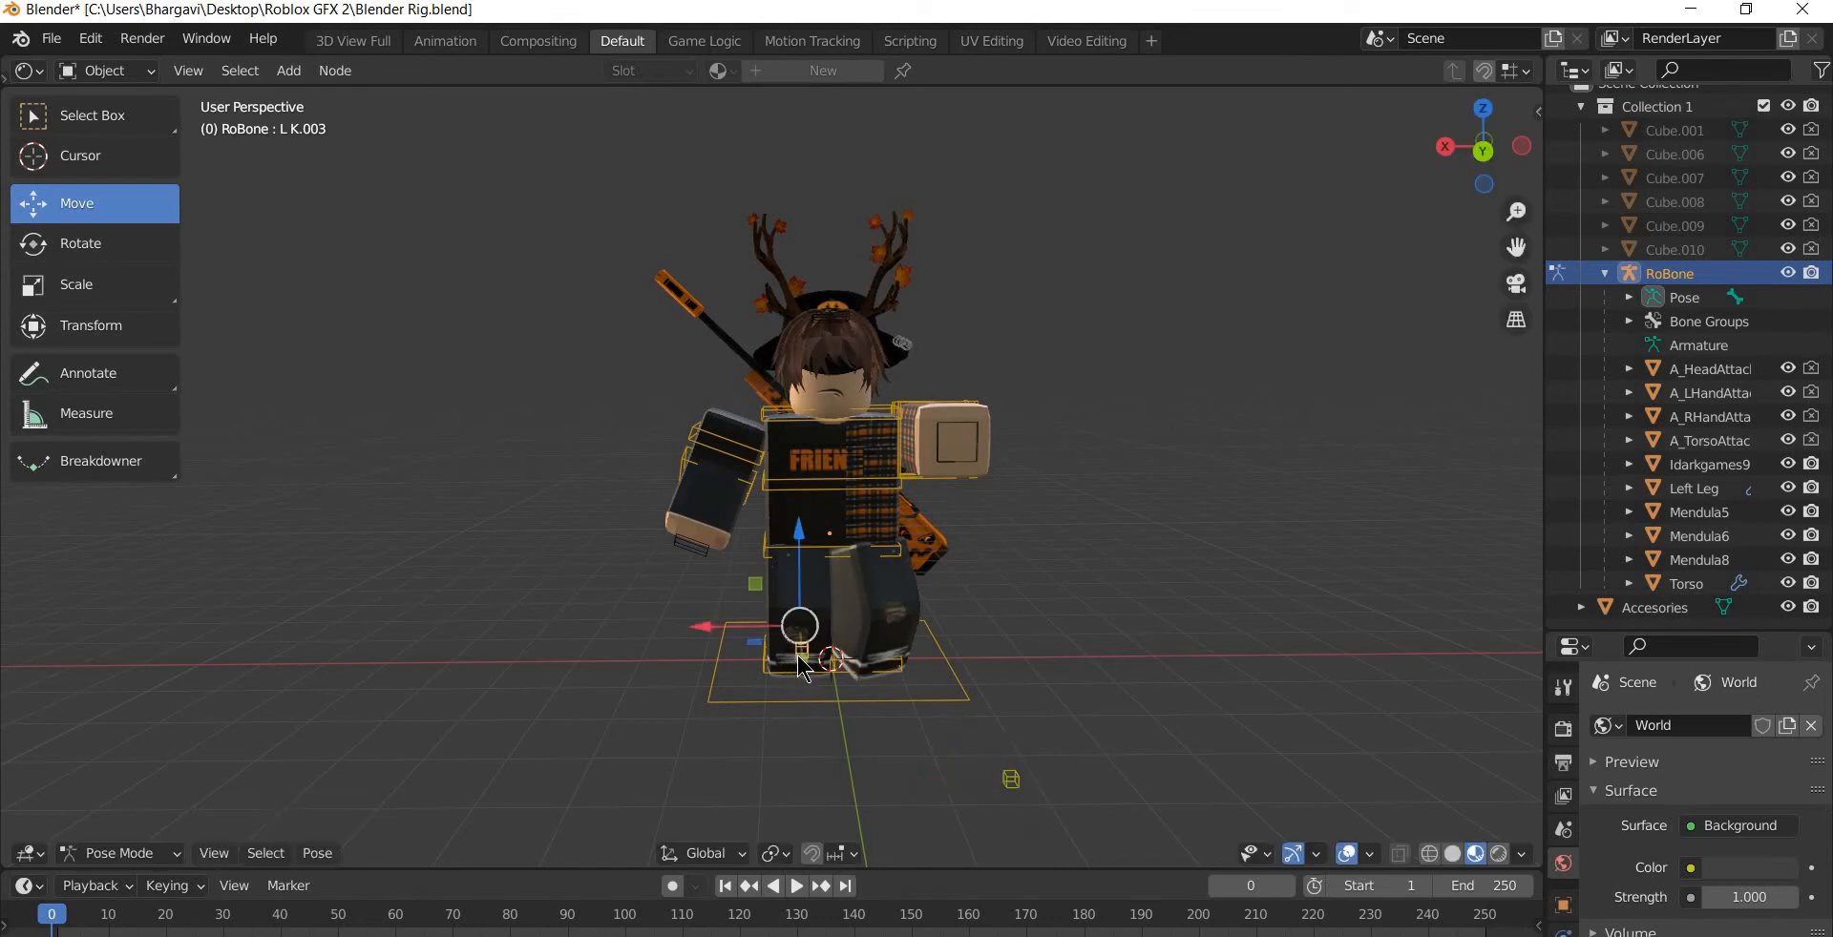
click(806, 661)
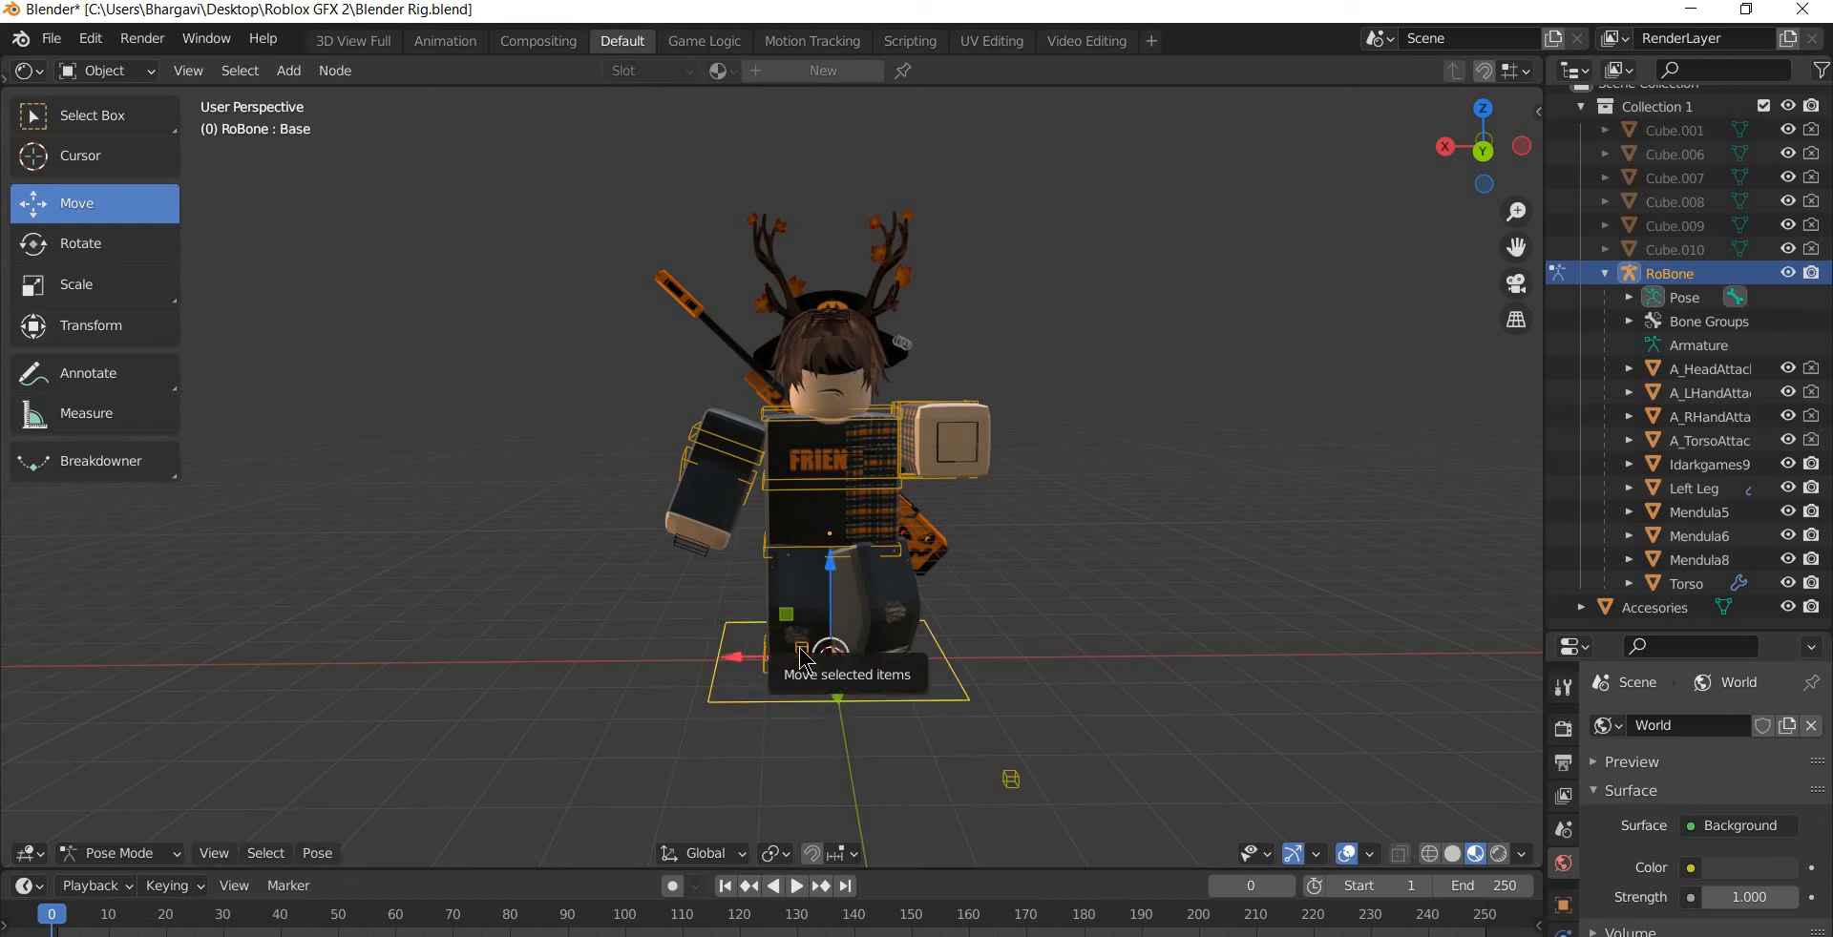
click(805, 658)
key(g)
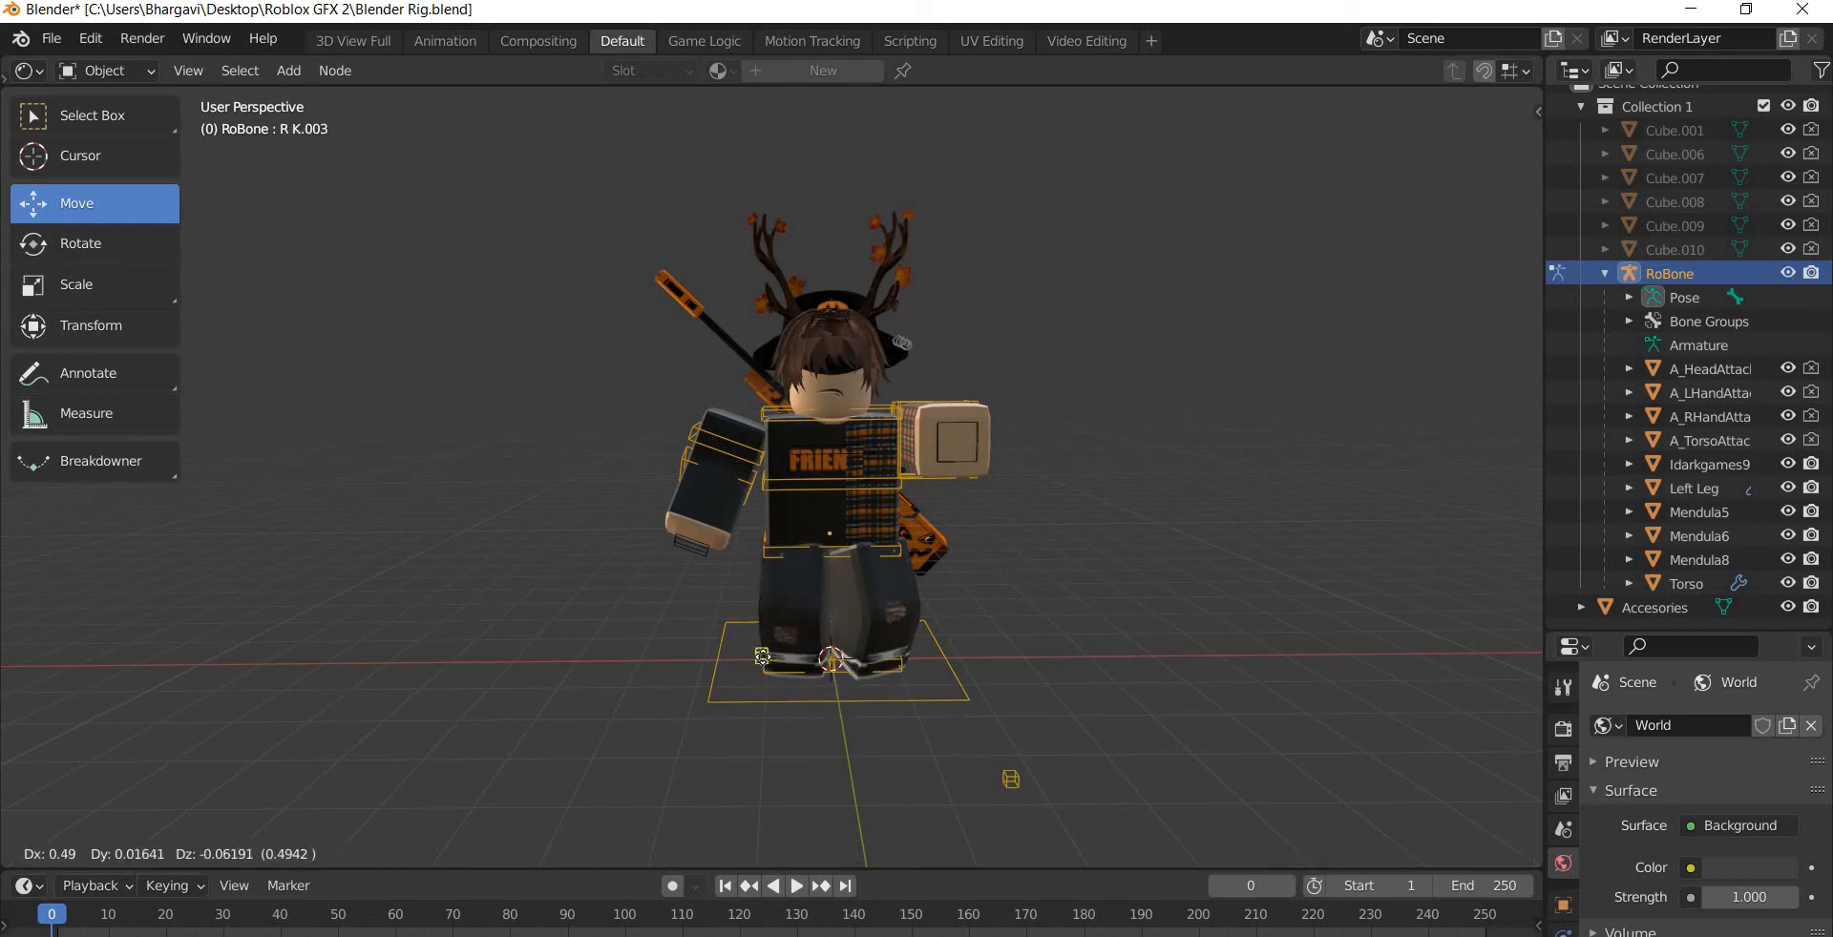
click(770, 659)
click(1285, 630)
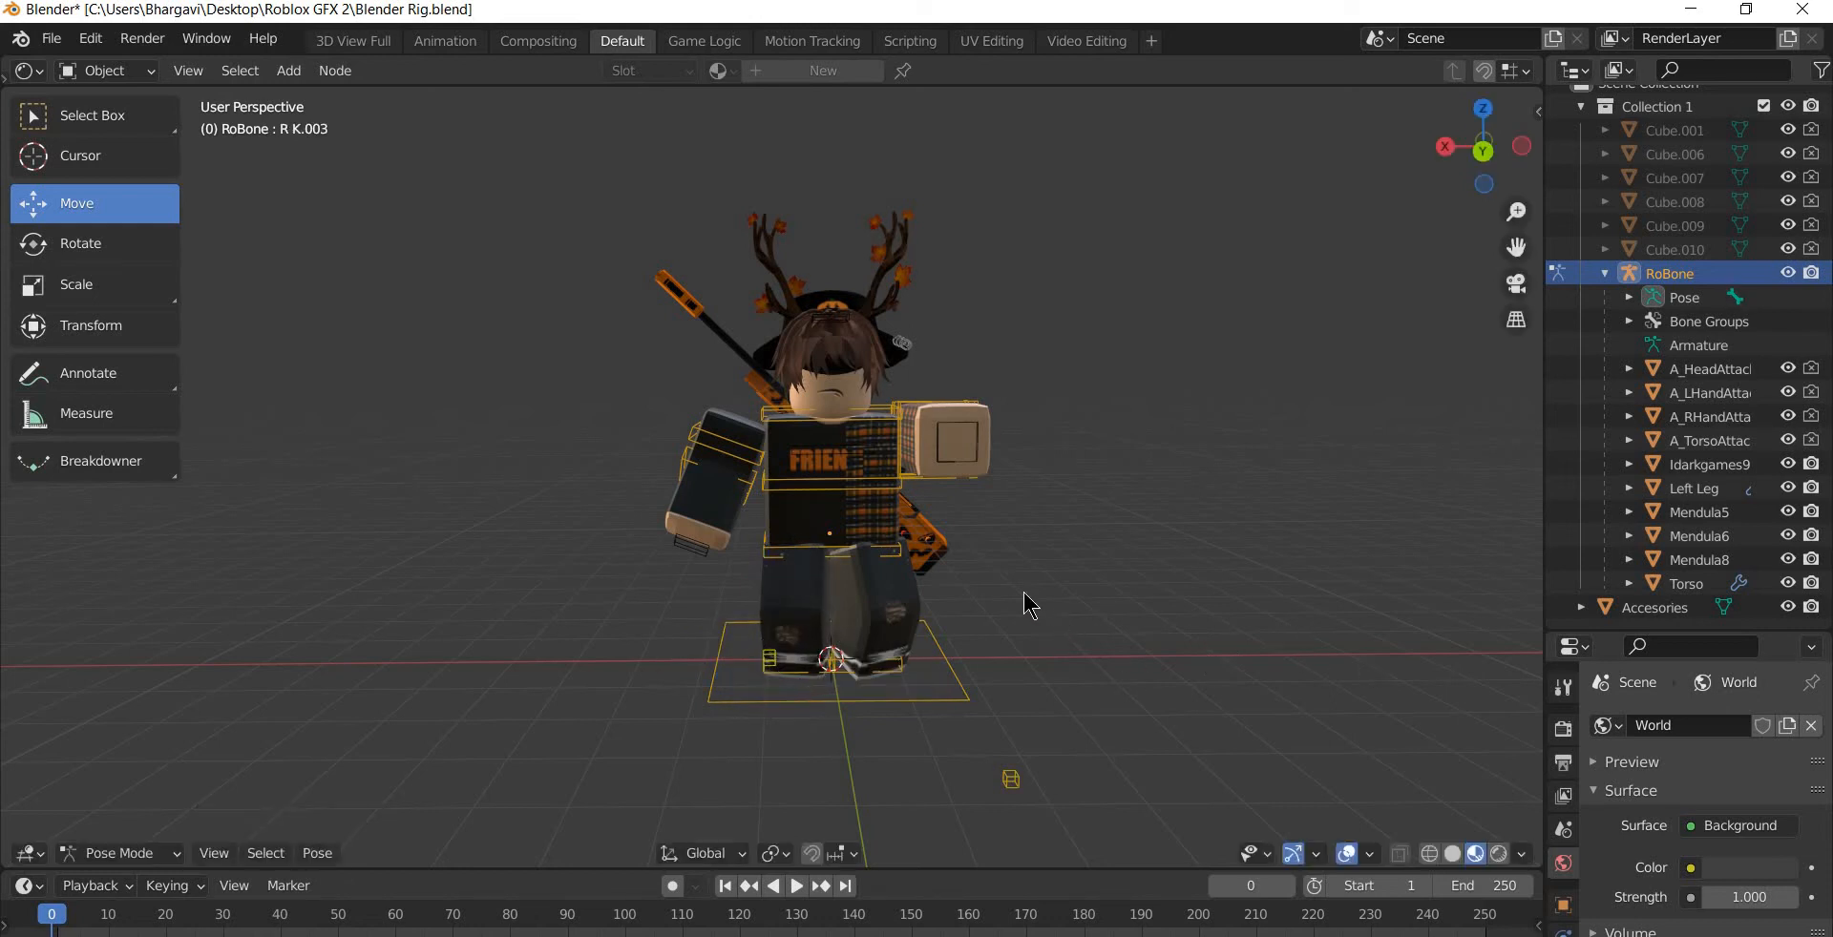
- Return the posed rig to Object Mode and clear the selection
scroll(962, 516, up, 1)
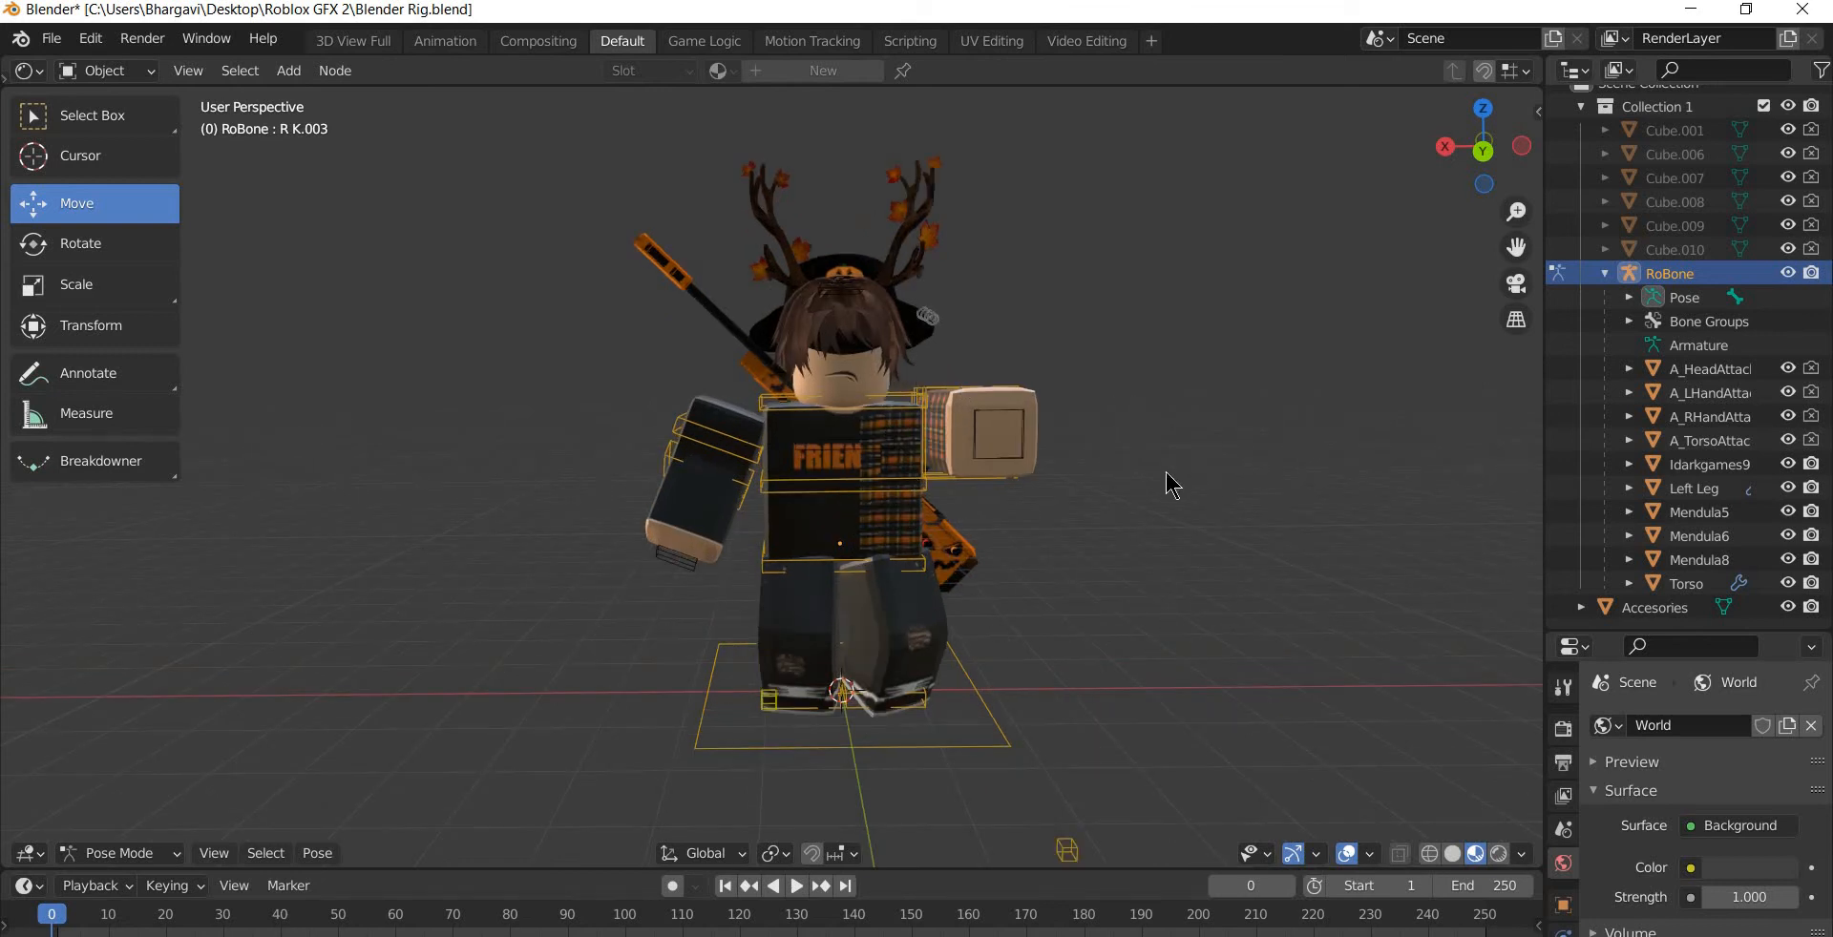
middle_drag(1169, 489, 1322, 530)
scroll(1233, 529, down, 1)
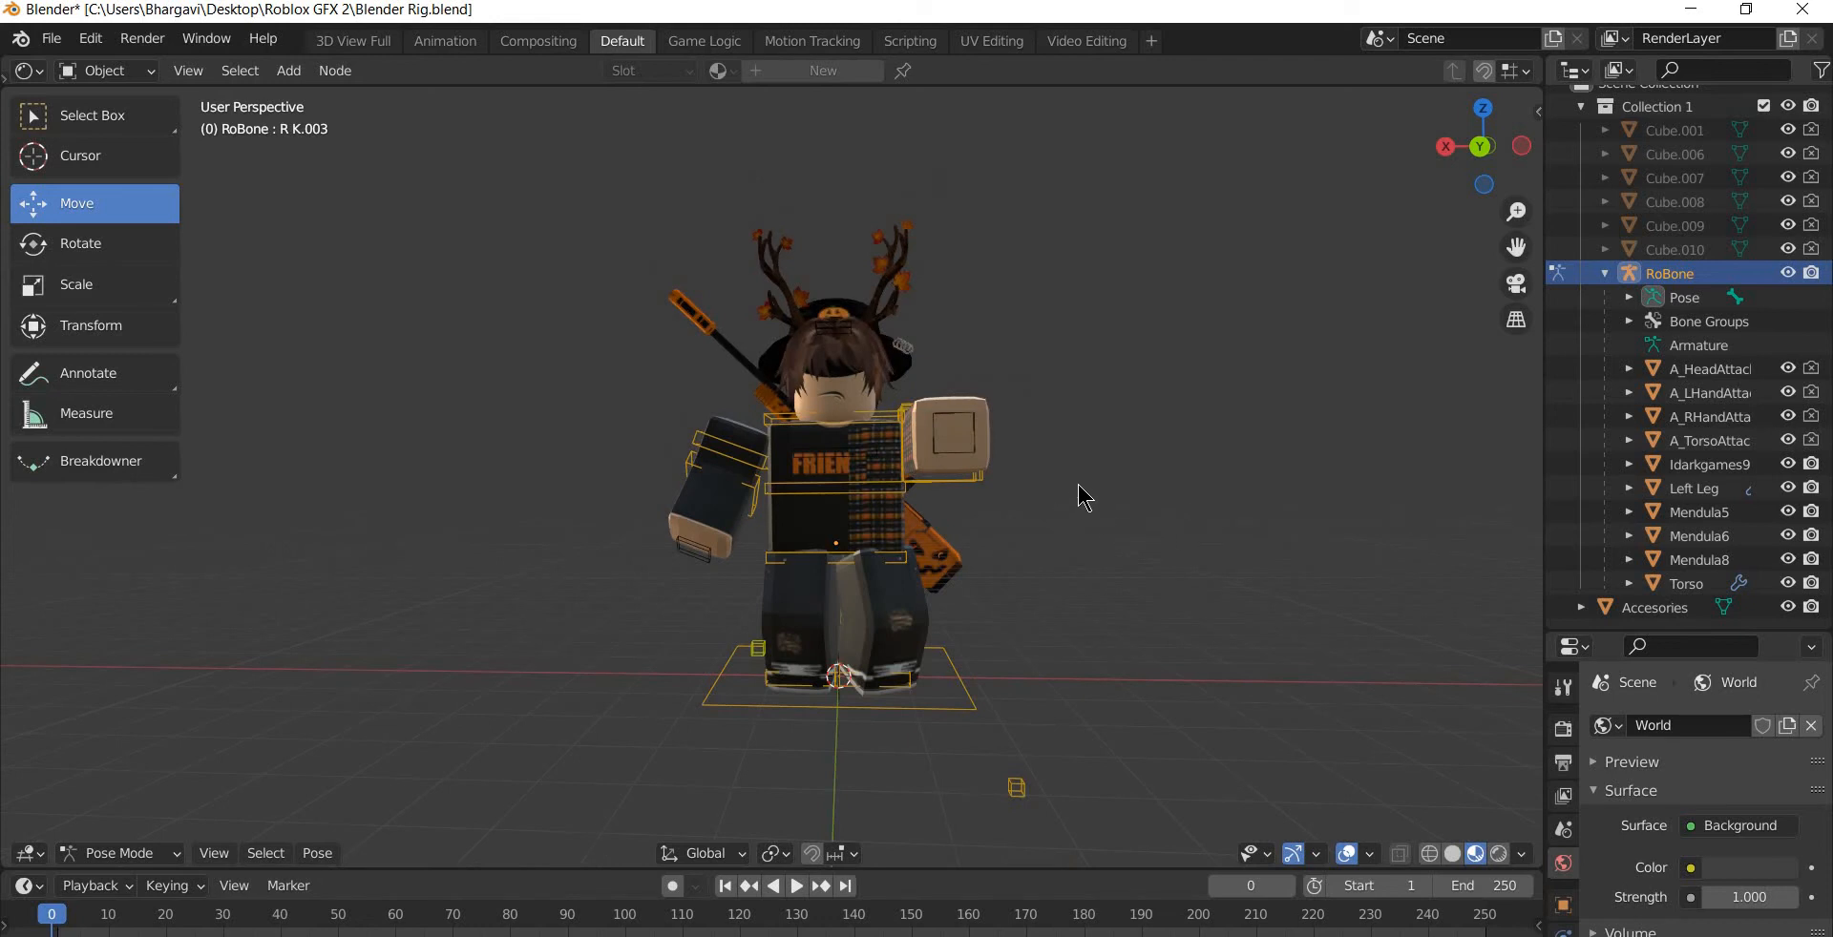
scroll(1180, 449, up, 1)
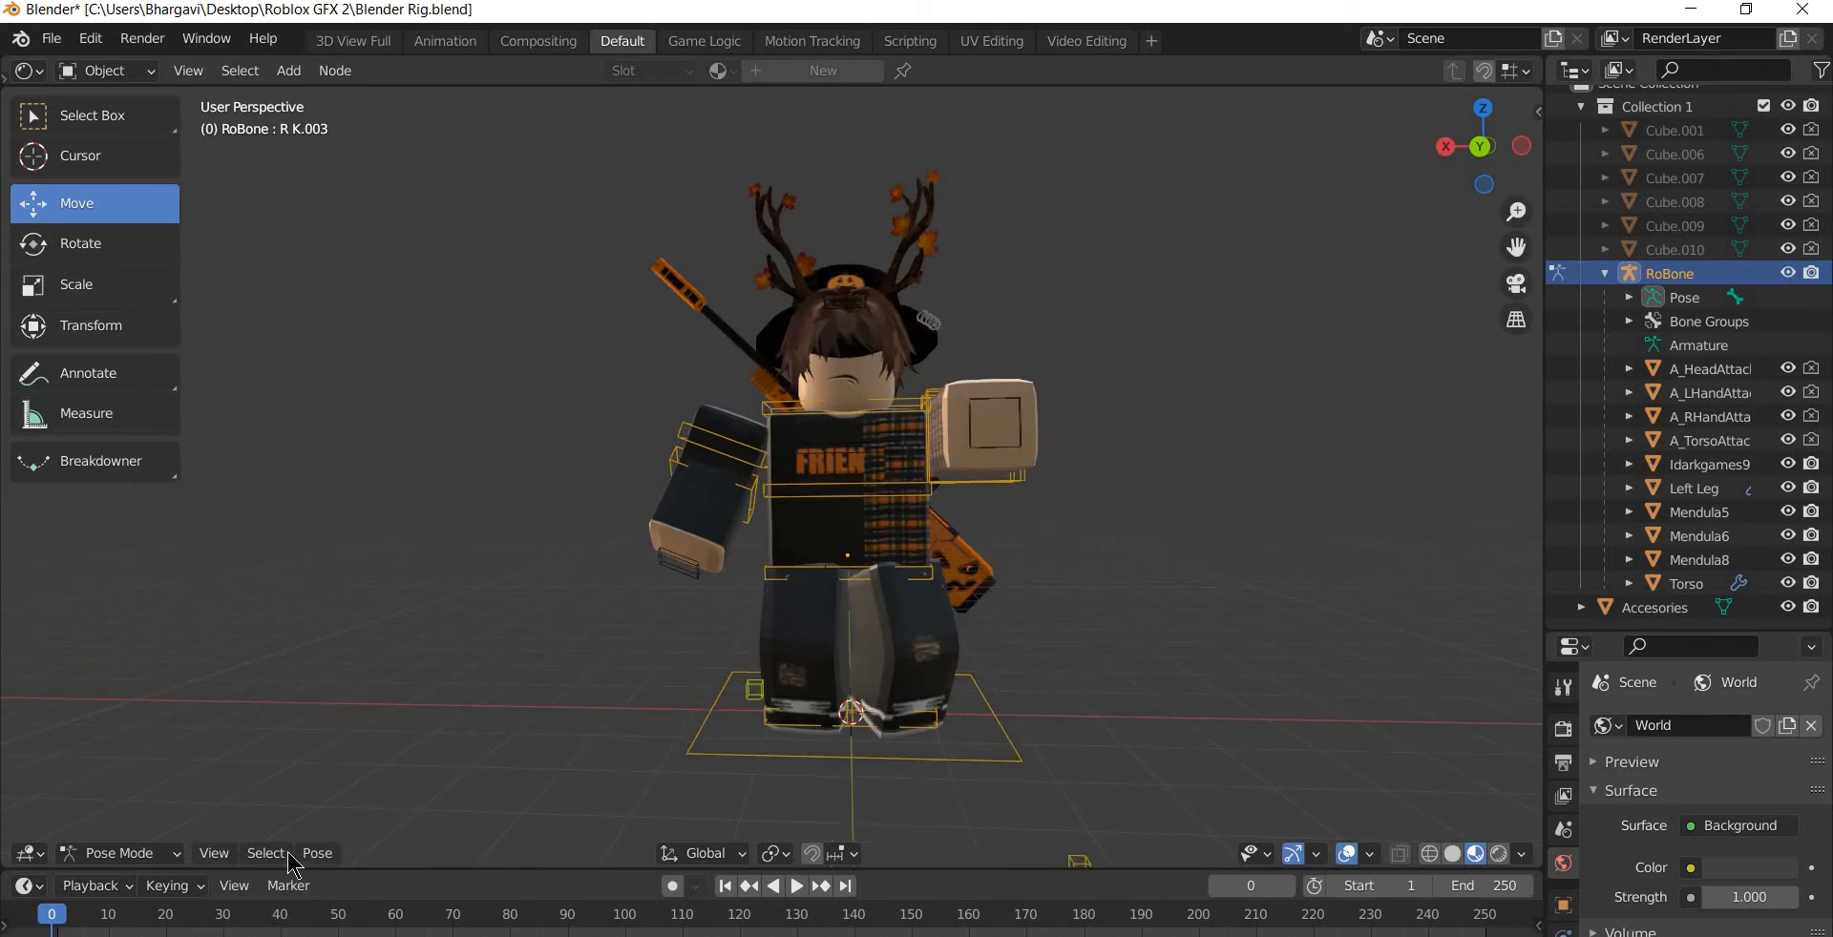
click(153, 871)
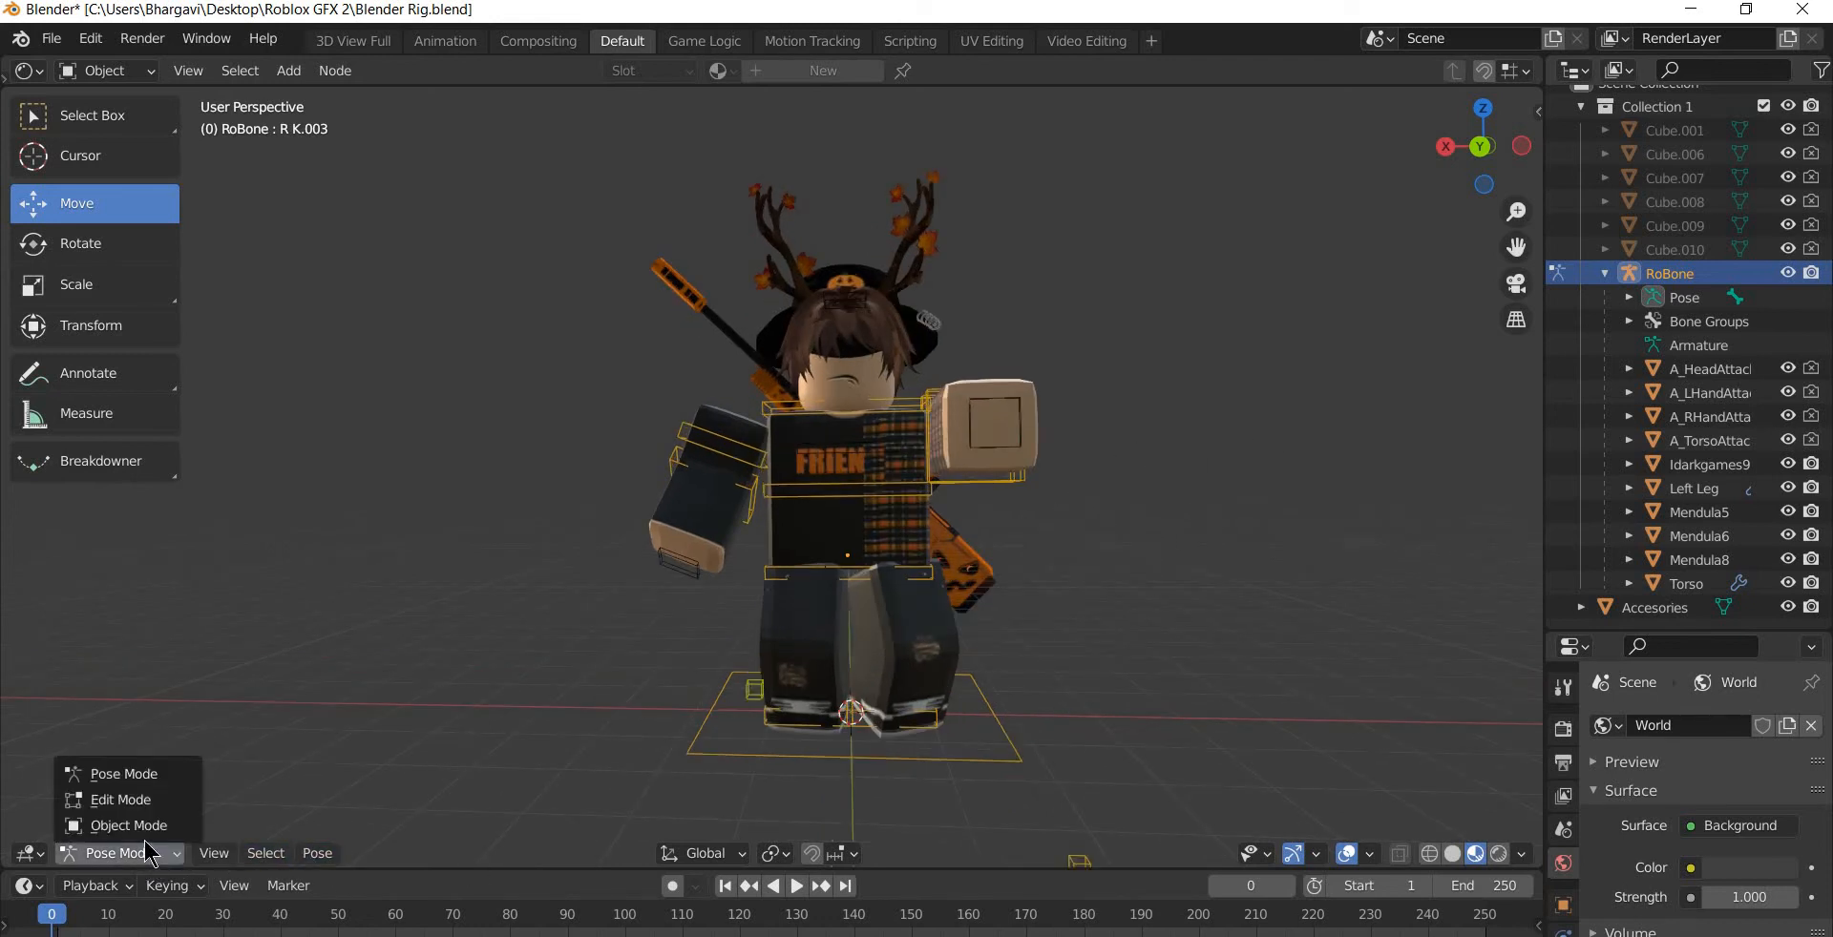
click(146, 829)
click(477, 597)
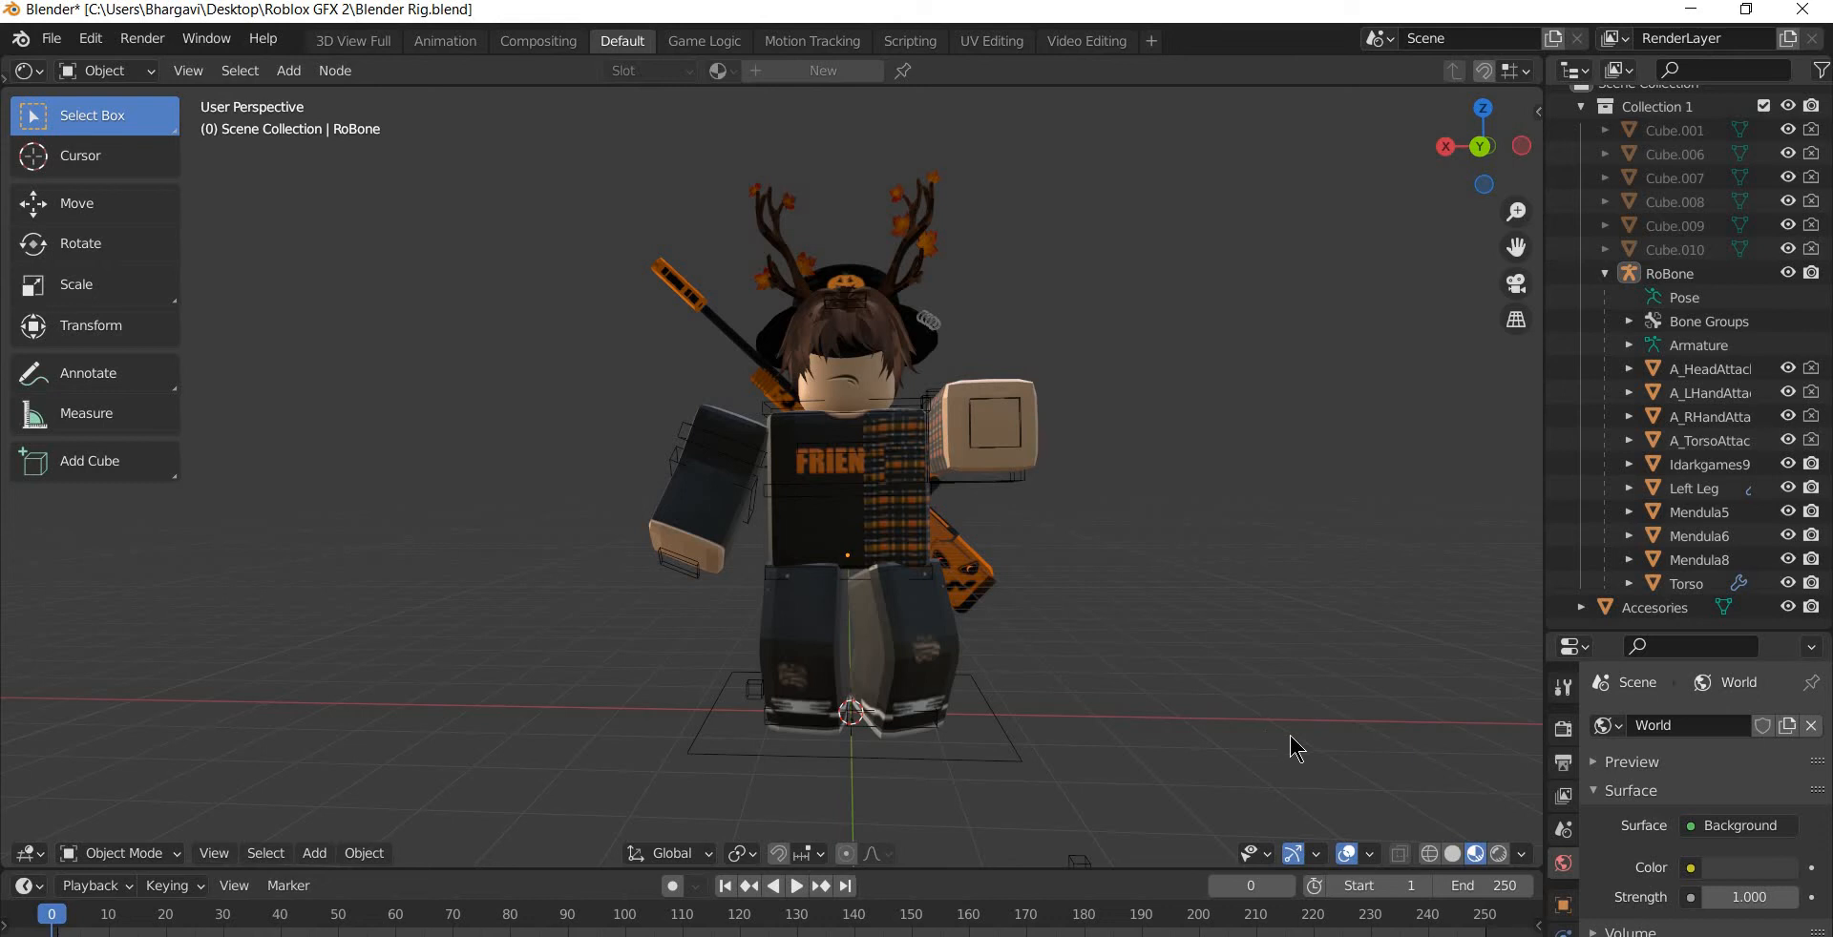
- Enlarge the Properties editor and set the World background color to an Environment Texture
middle_drag(1292, 745, 1295, 814)
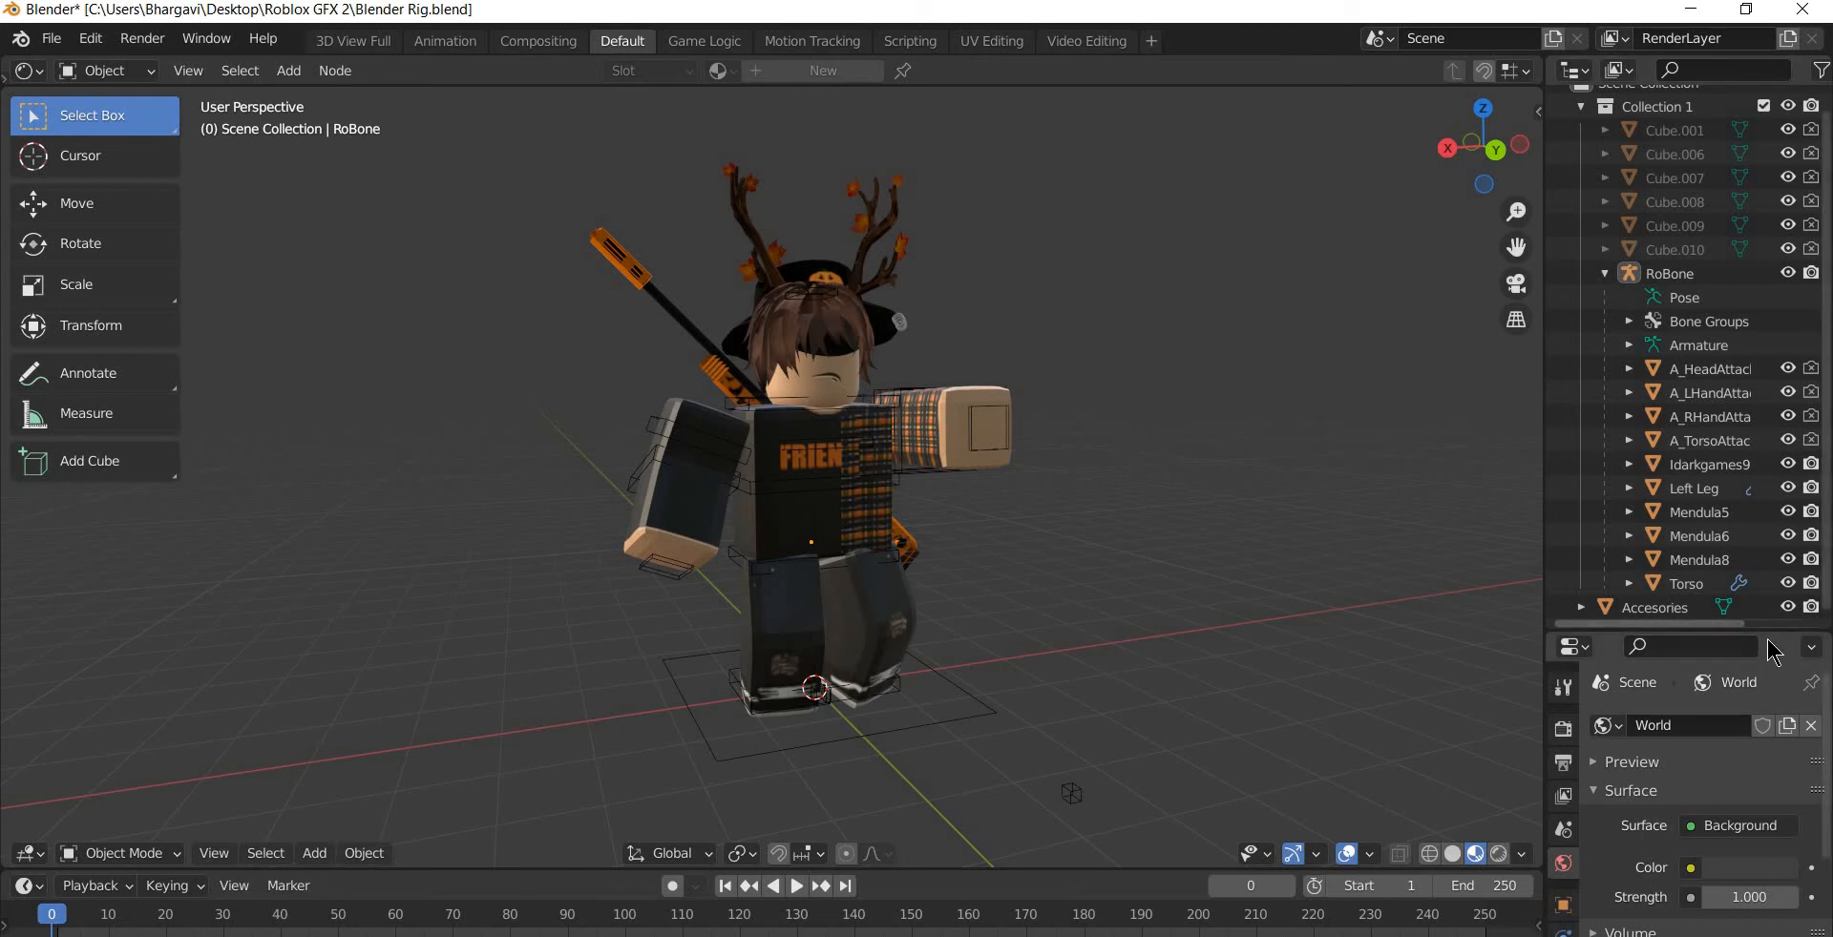
drag(1767, 632, 1767, 388)
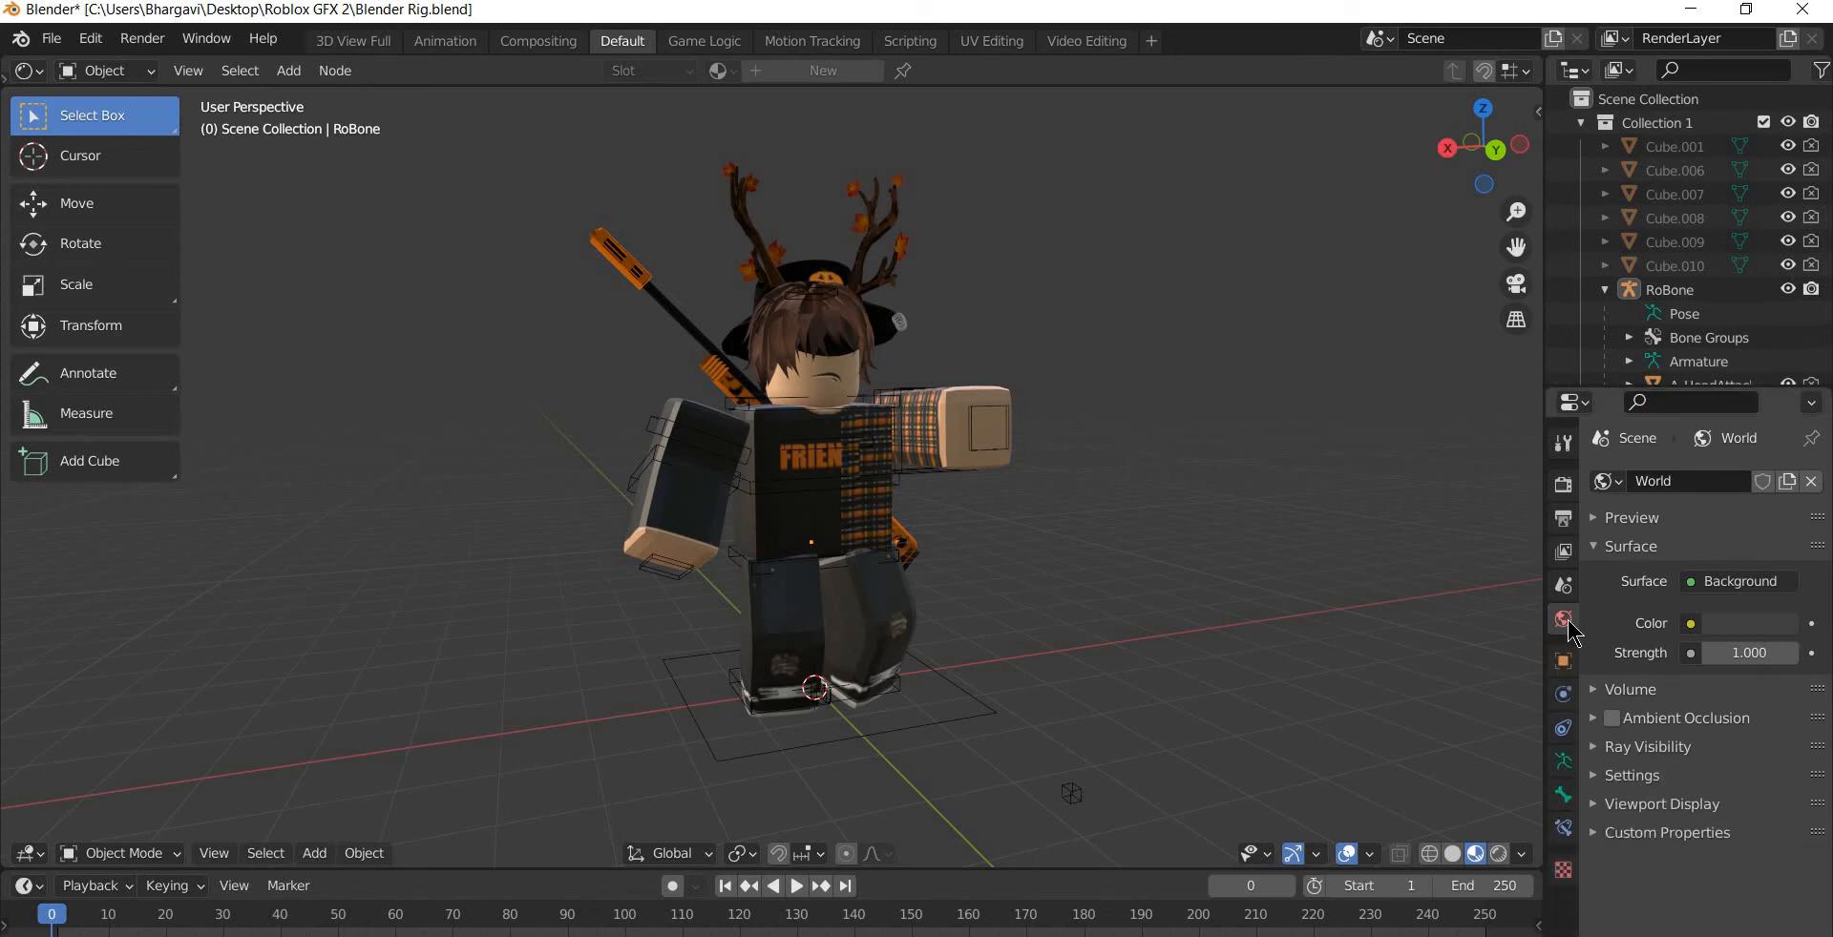
click(1690, 624)
click(1697, 625)
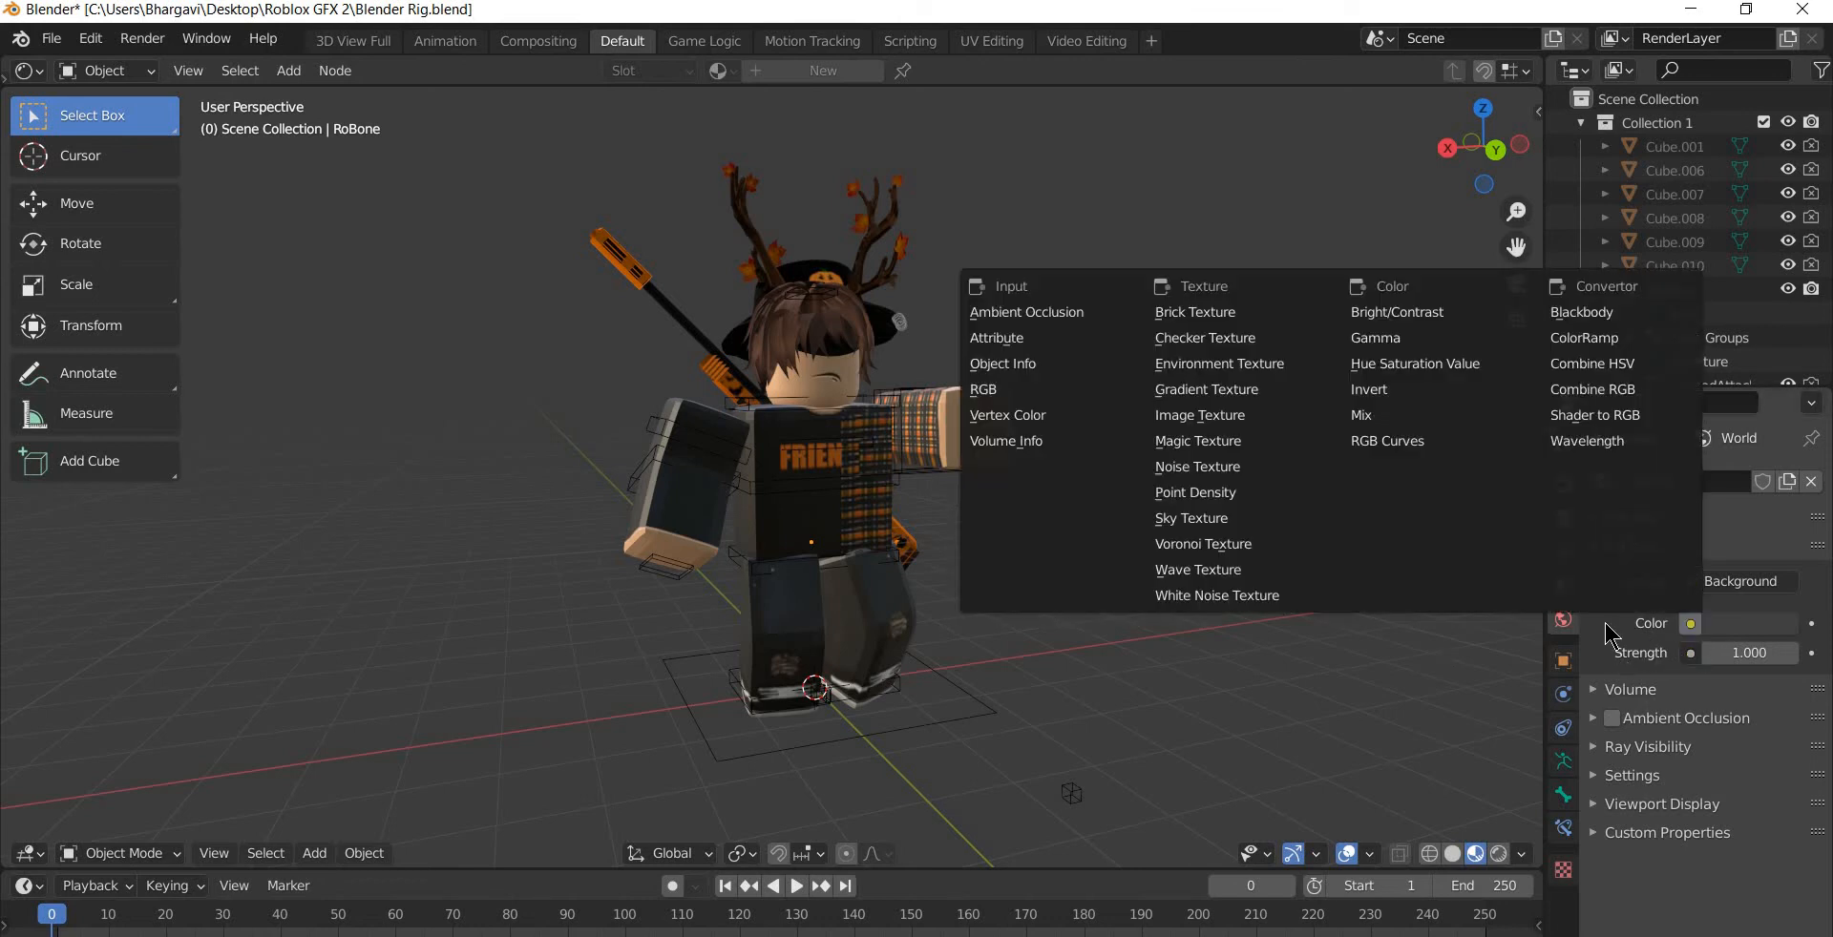
click(1231, 364)
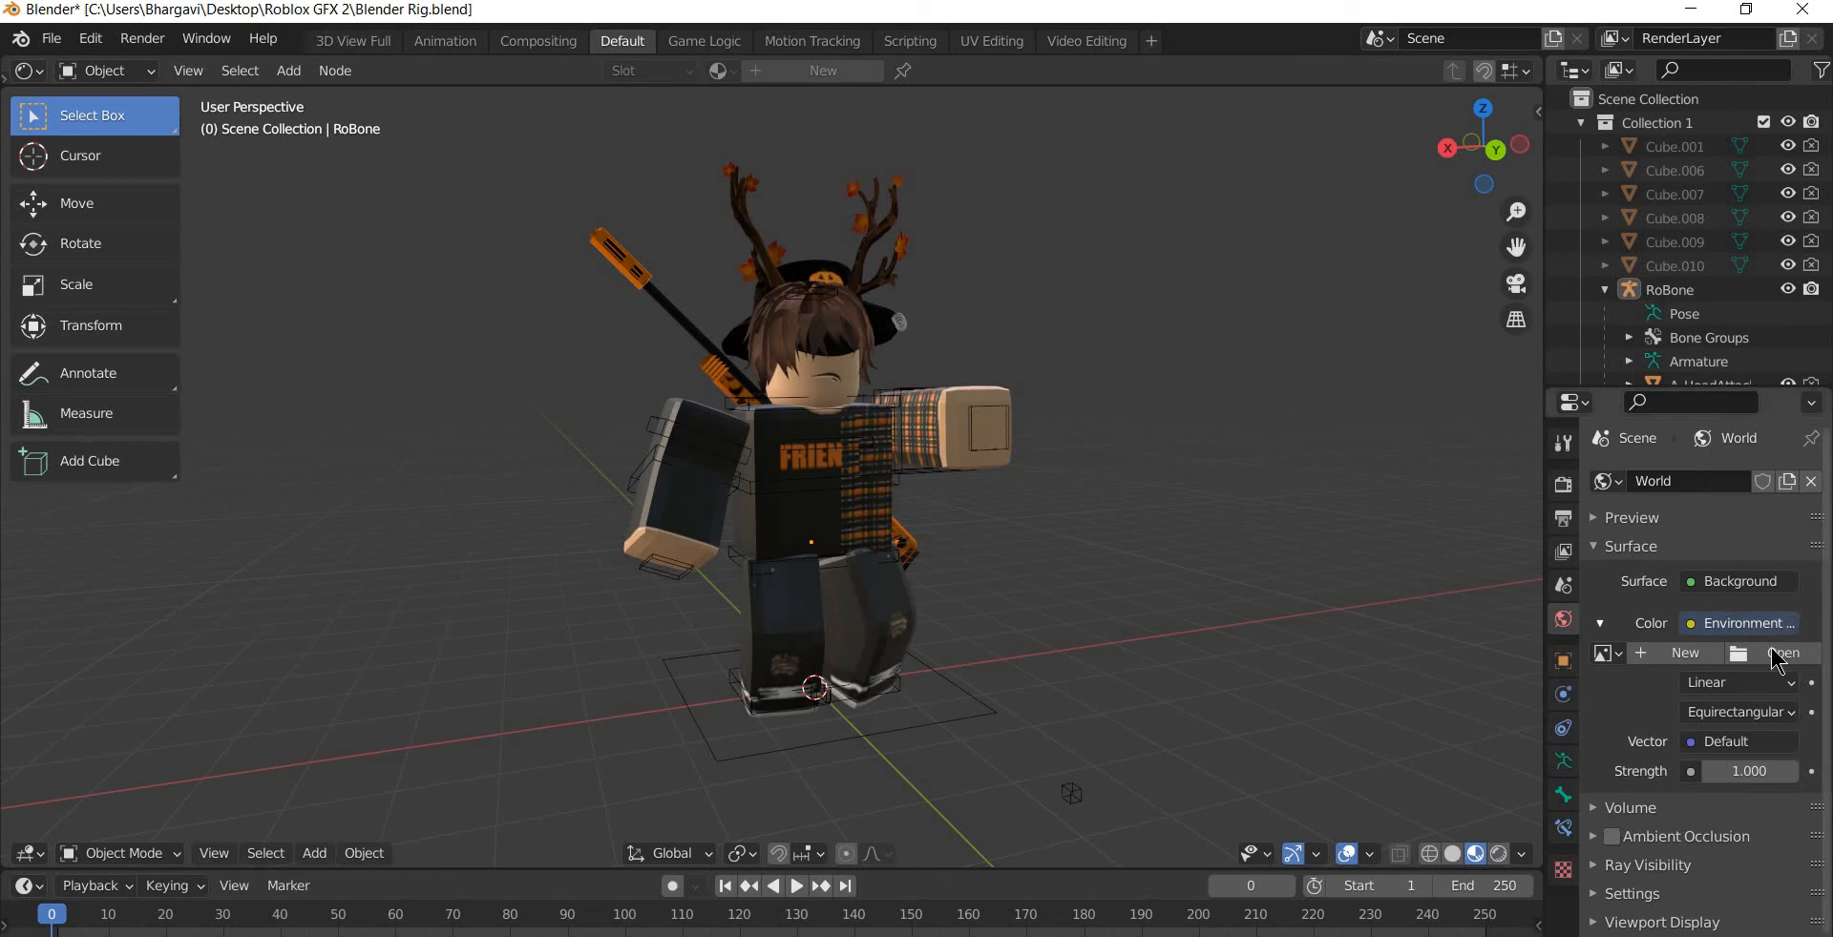
- Load spruit_sunrise_4k.exr from the Roblox GFX folder as the world's environment image
click(1777, 657)
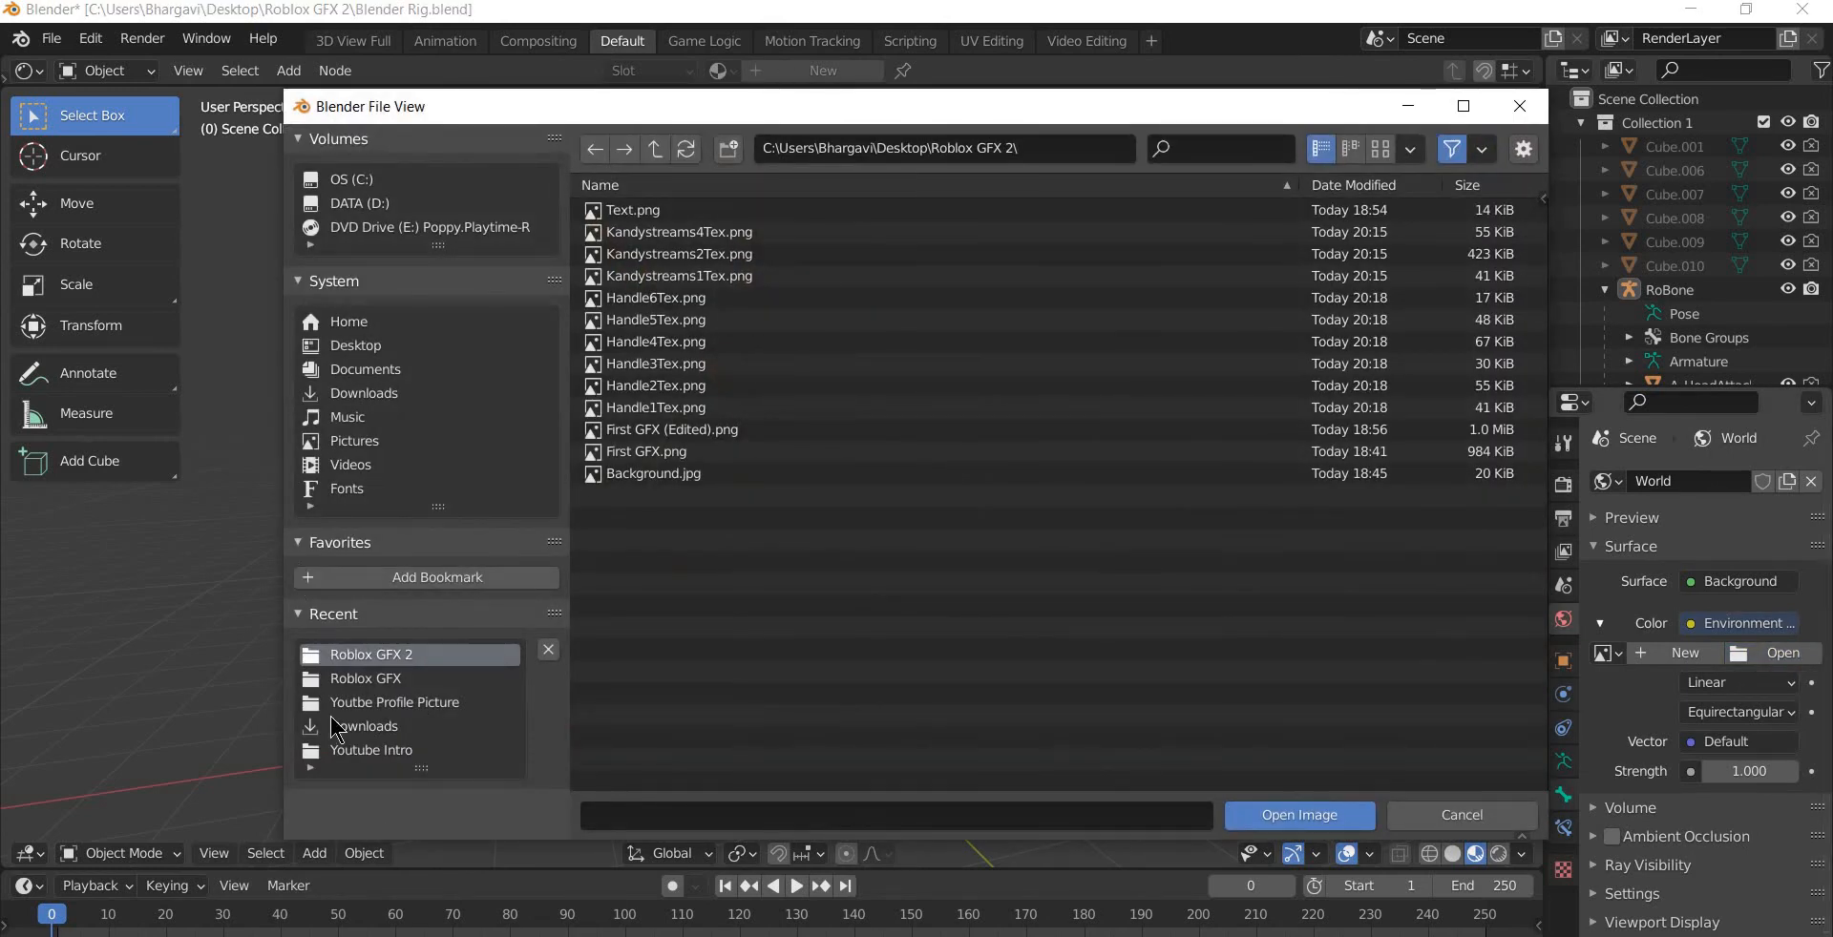
click(397, 680)
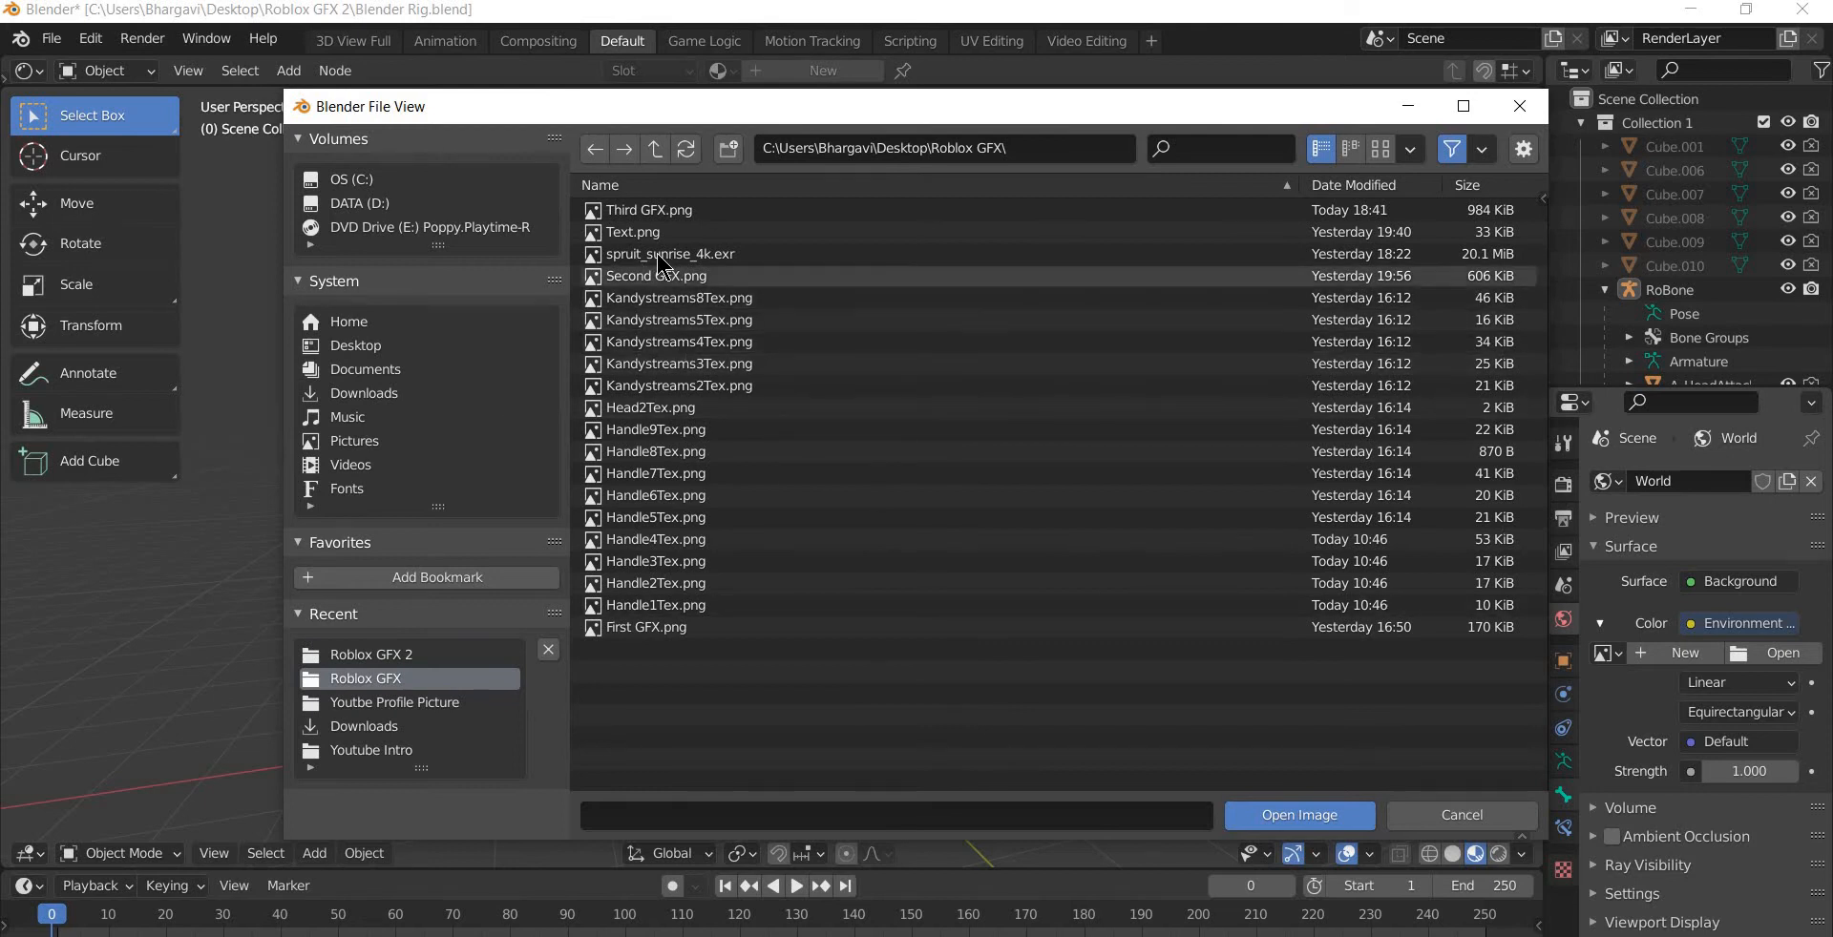
click(594, 256)
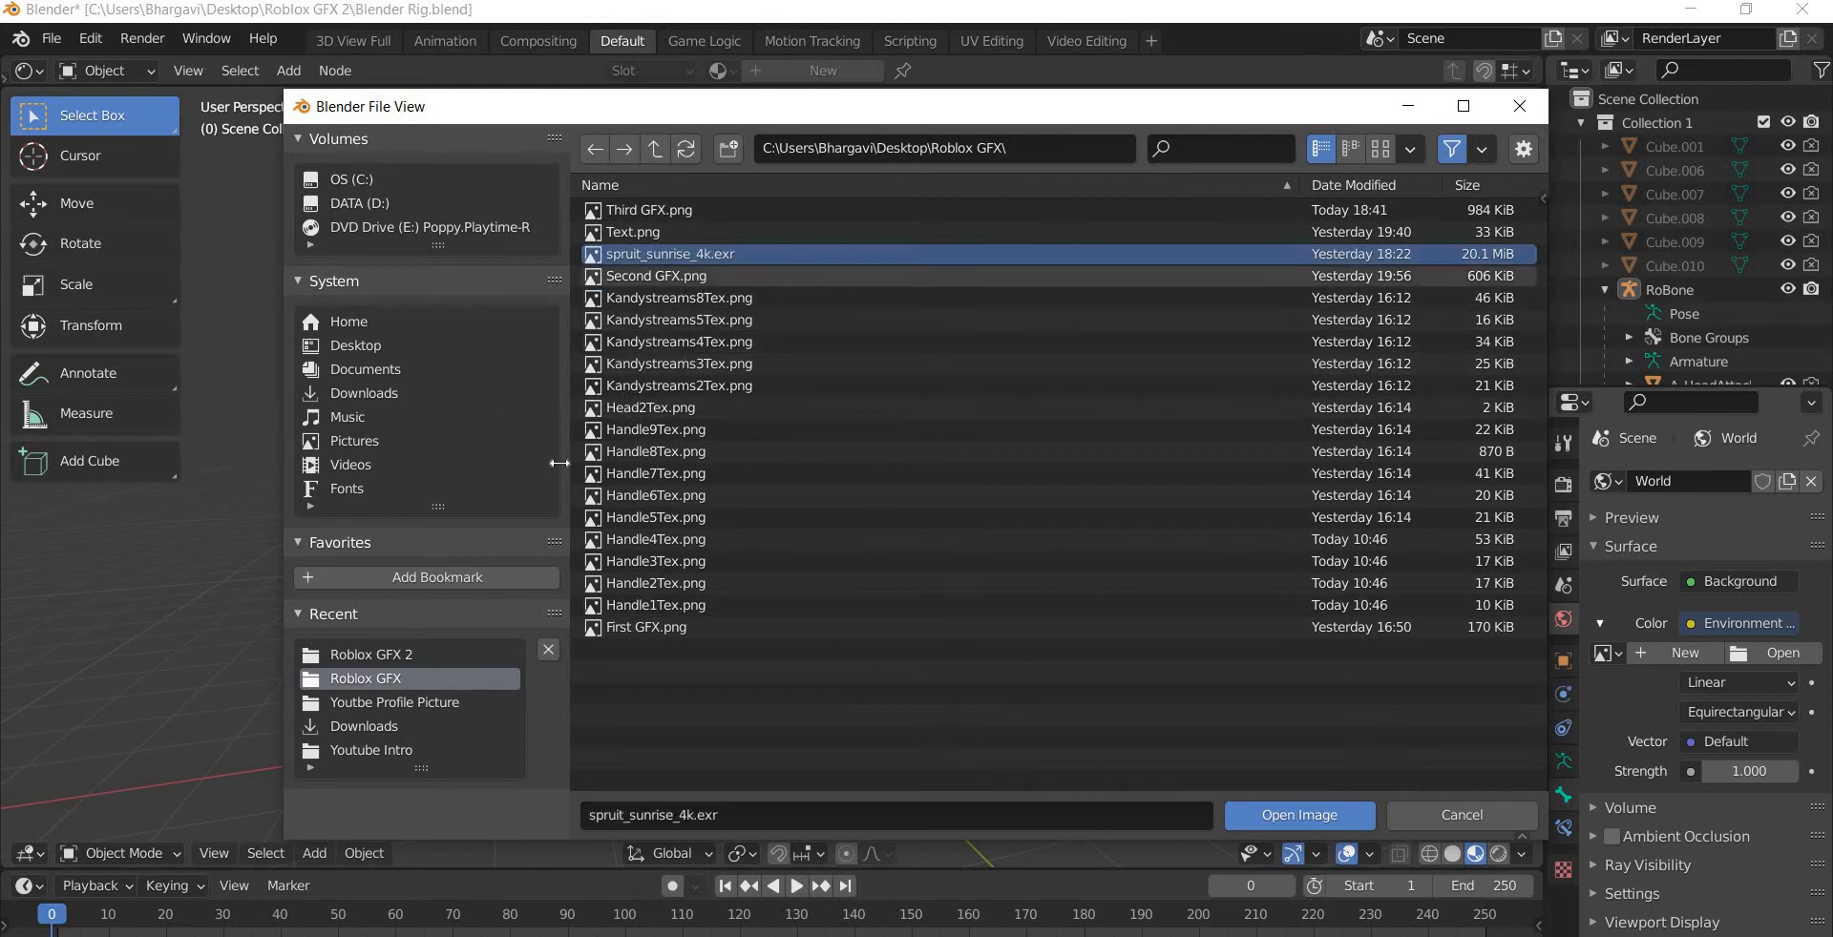
click(1240, 816)
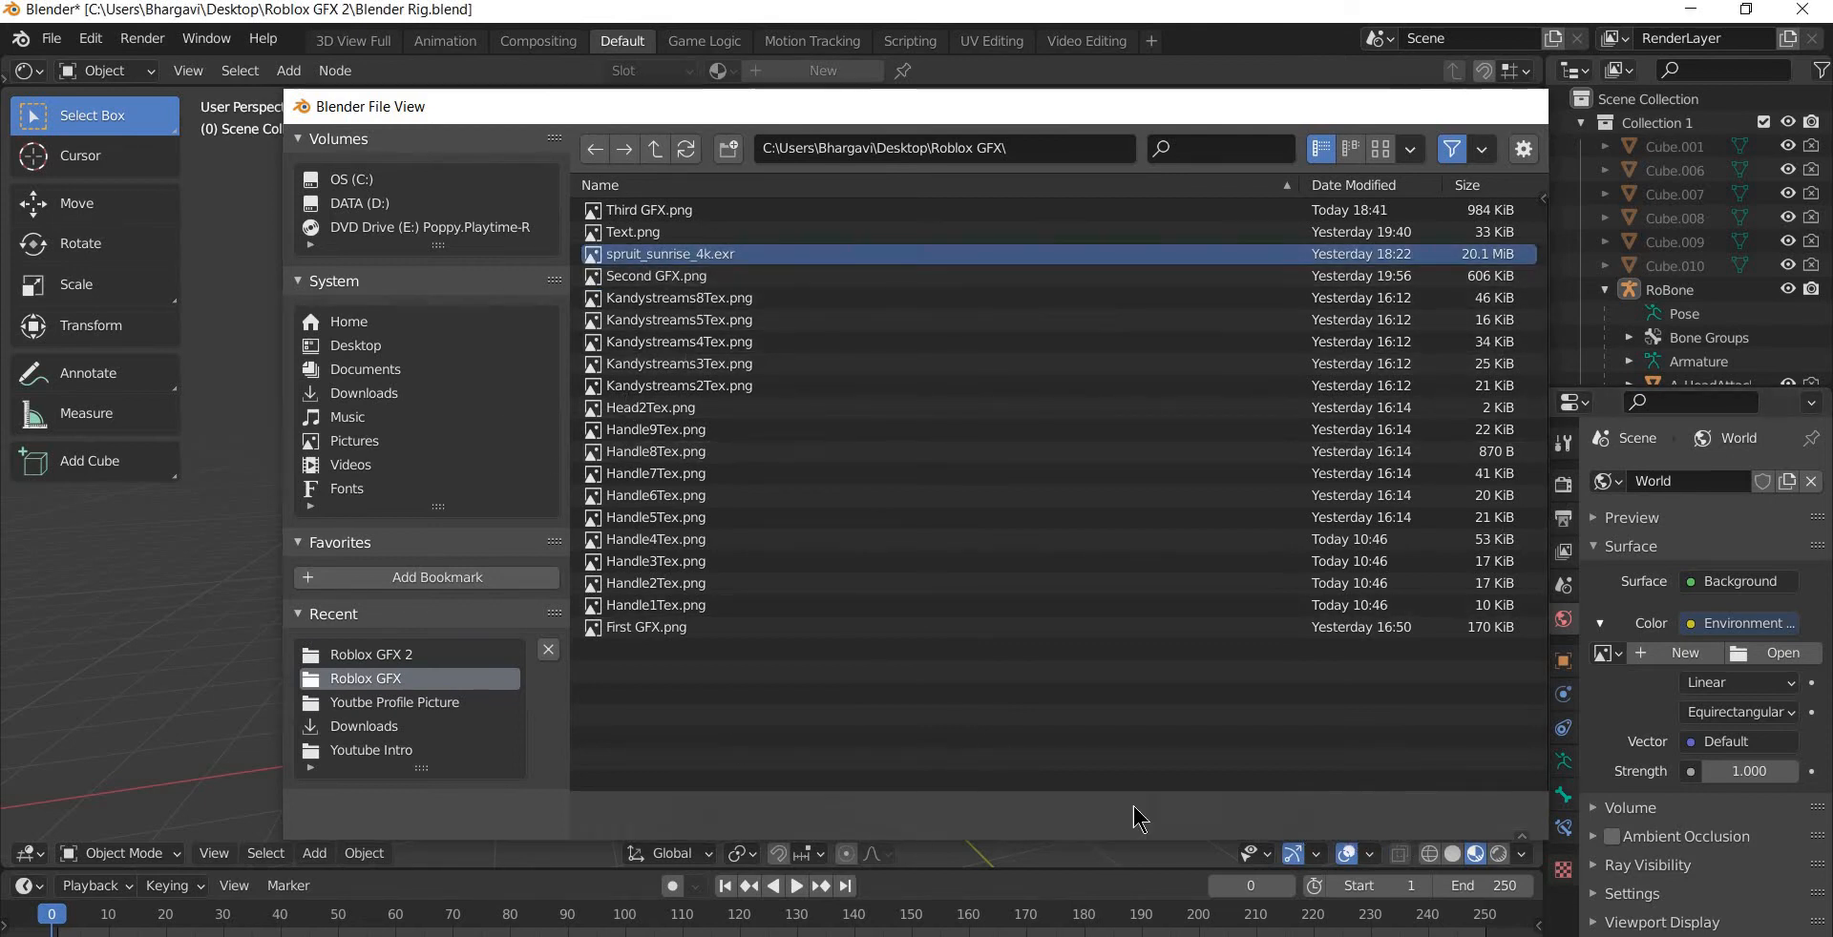
- Preview the character against the sunrise environment in Rendered shading, and return to Material Preview shading
middle_drag(1220, 721, 1131, 749)
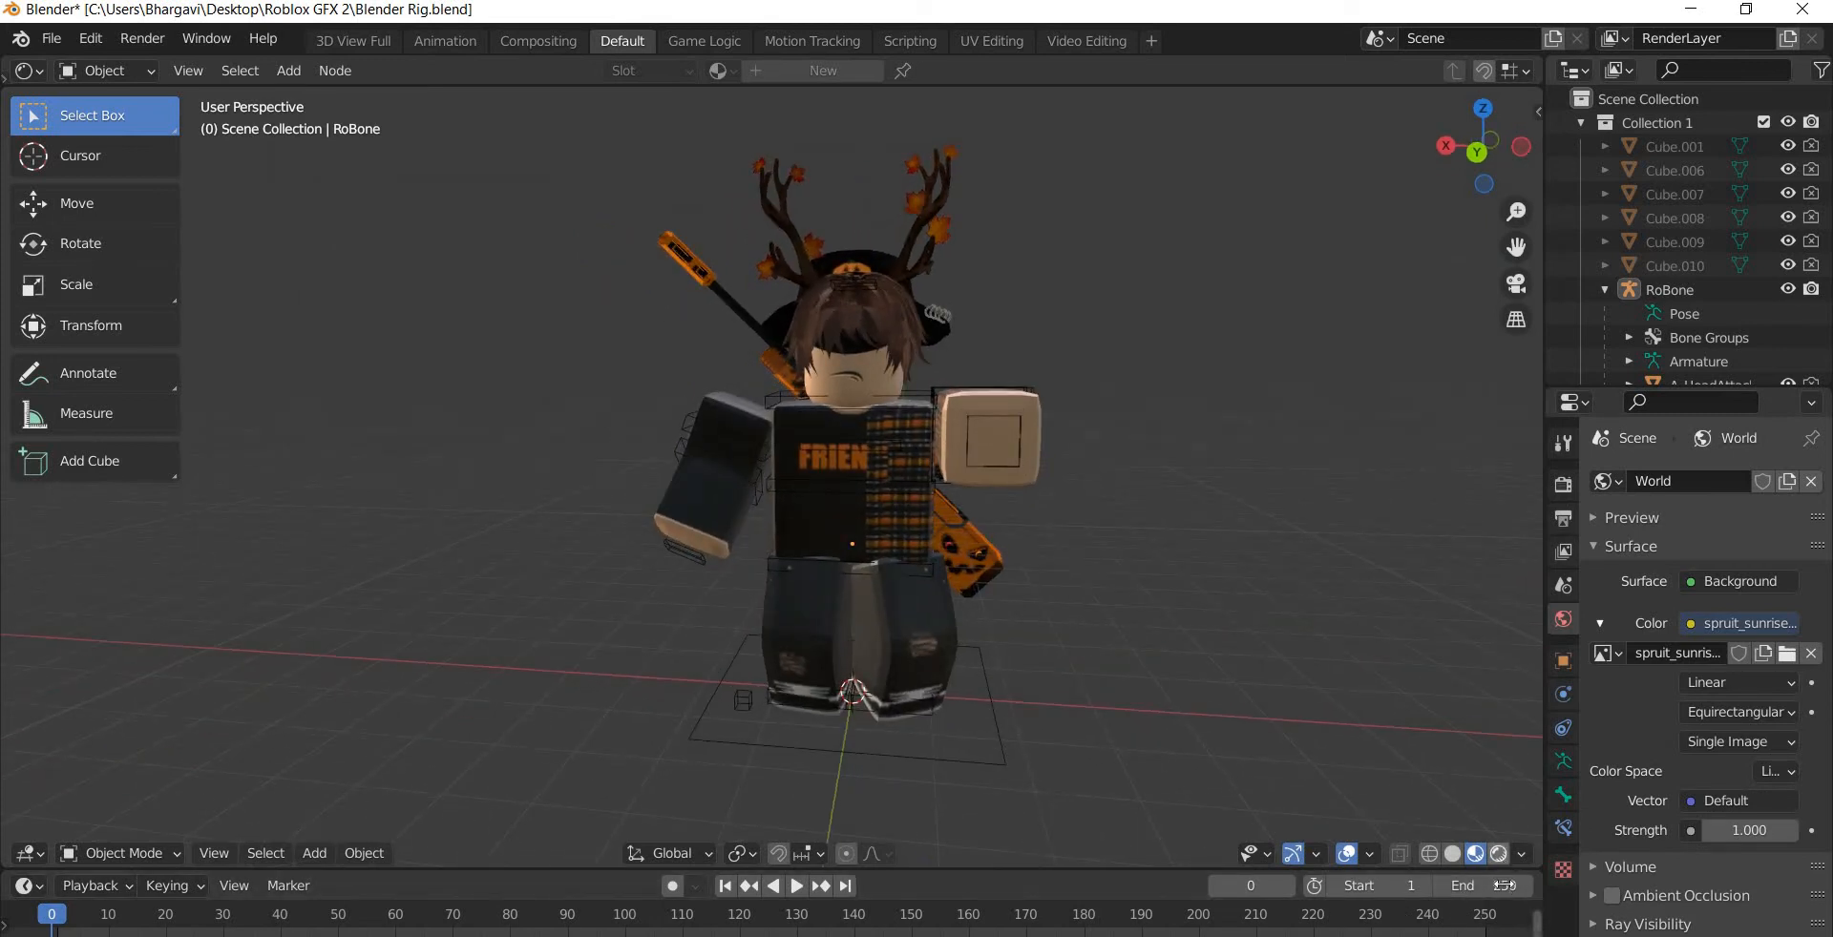
click(1498, 855)
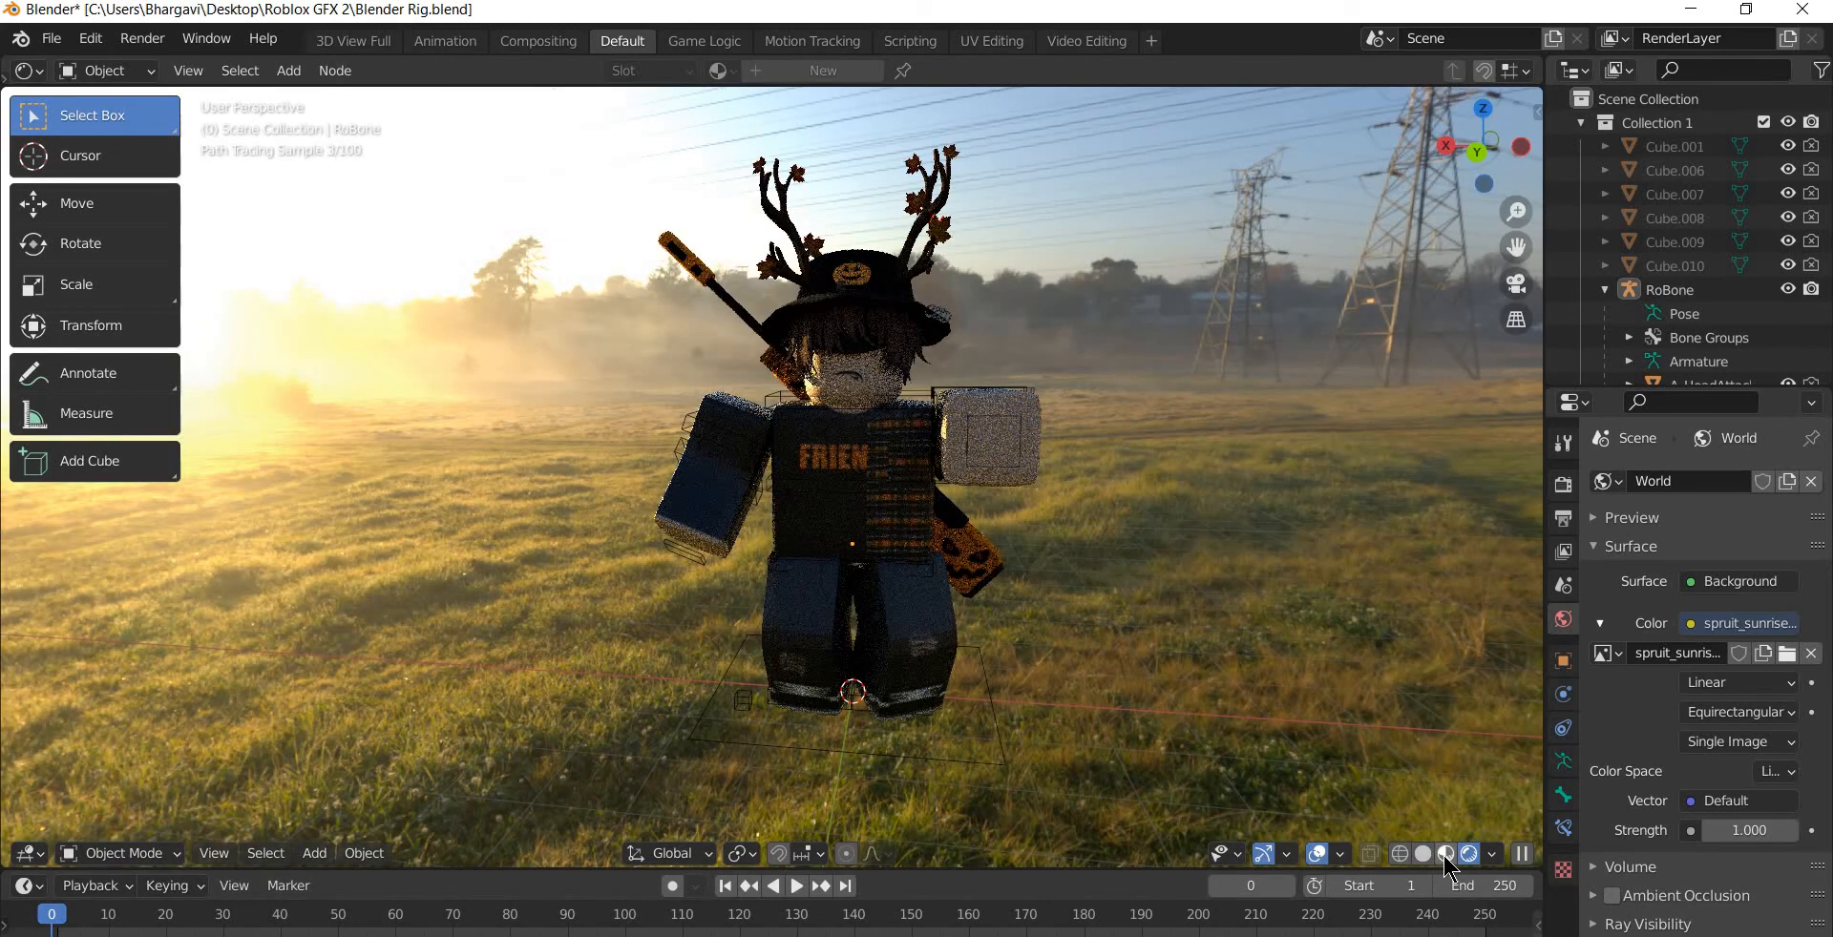
click(1445, 853)
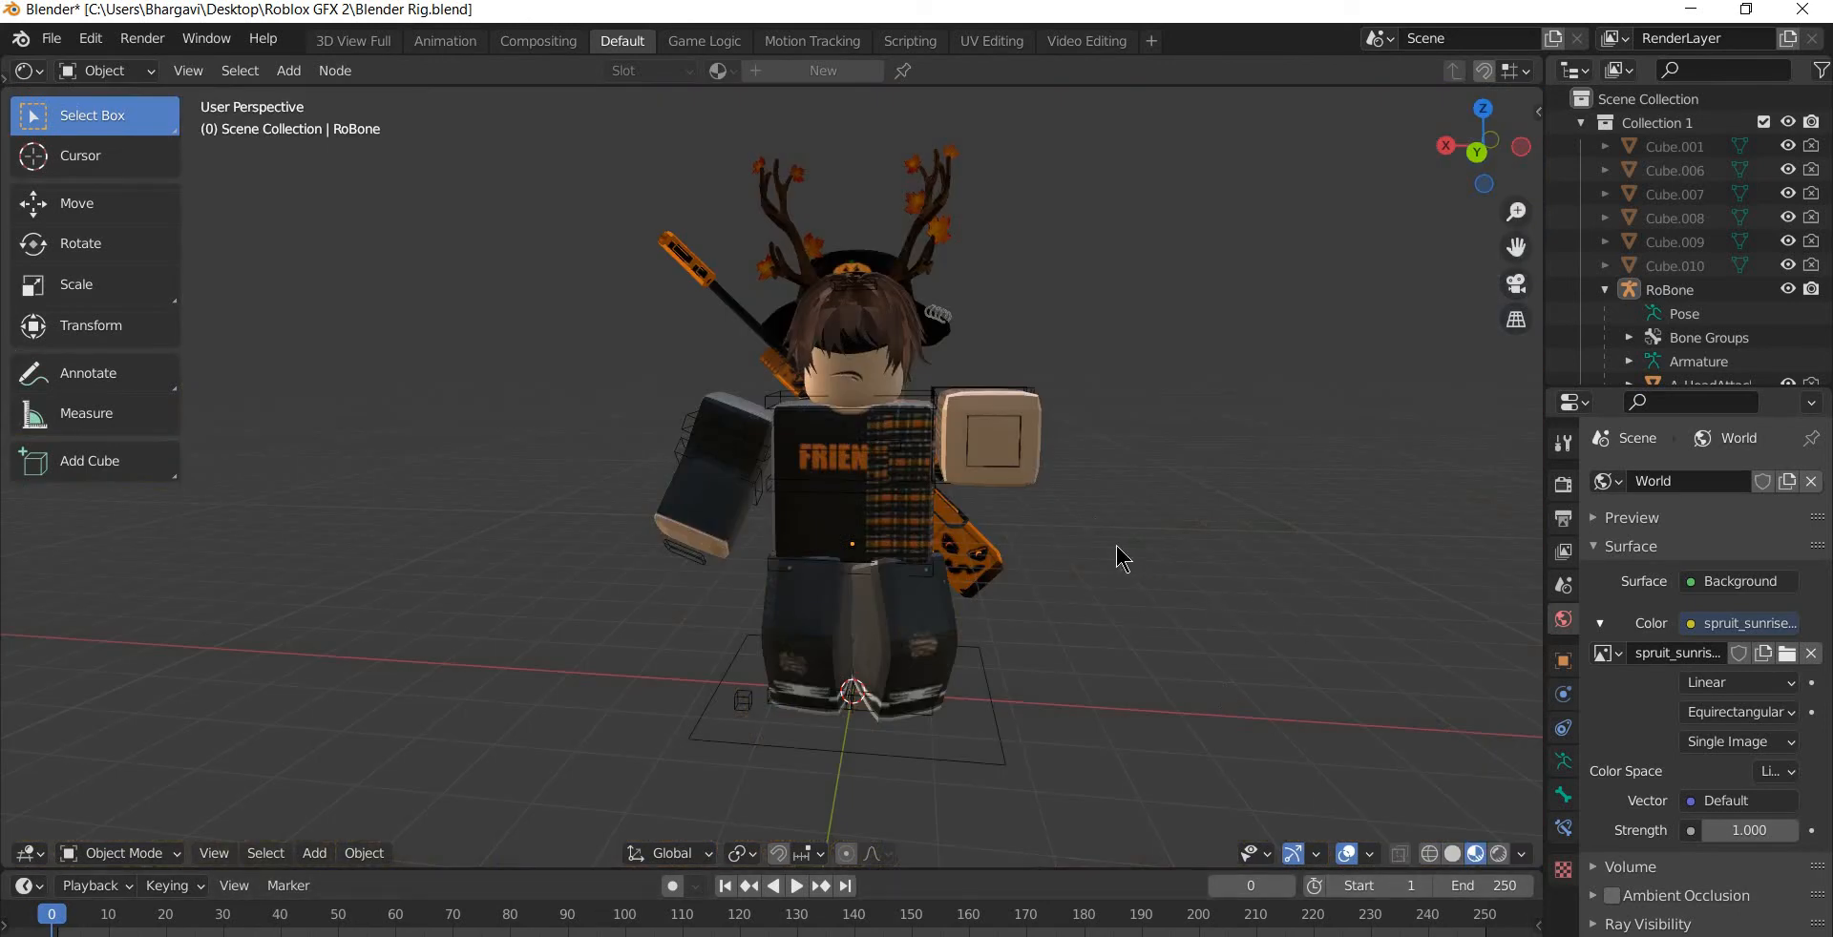
- Set the render engine to Eevee and enable Ambient Occlusion, Bloom, Screen Space Reflections and Motion Blur
click(1562, 487)
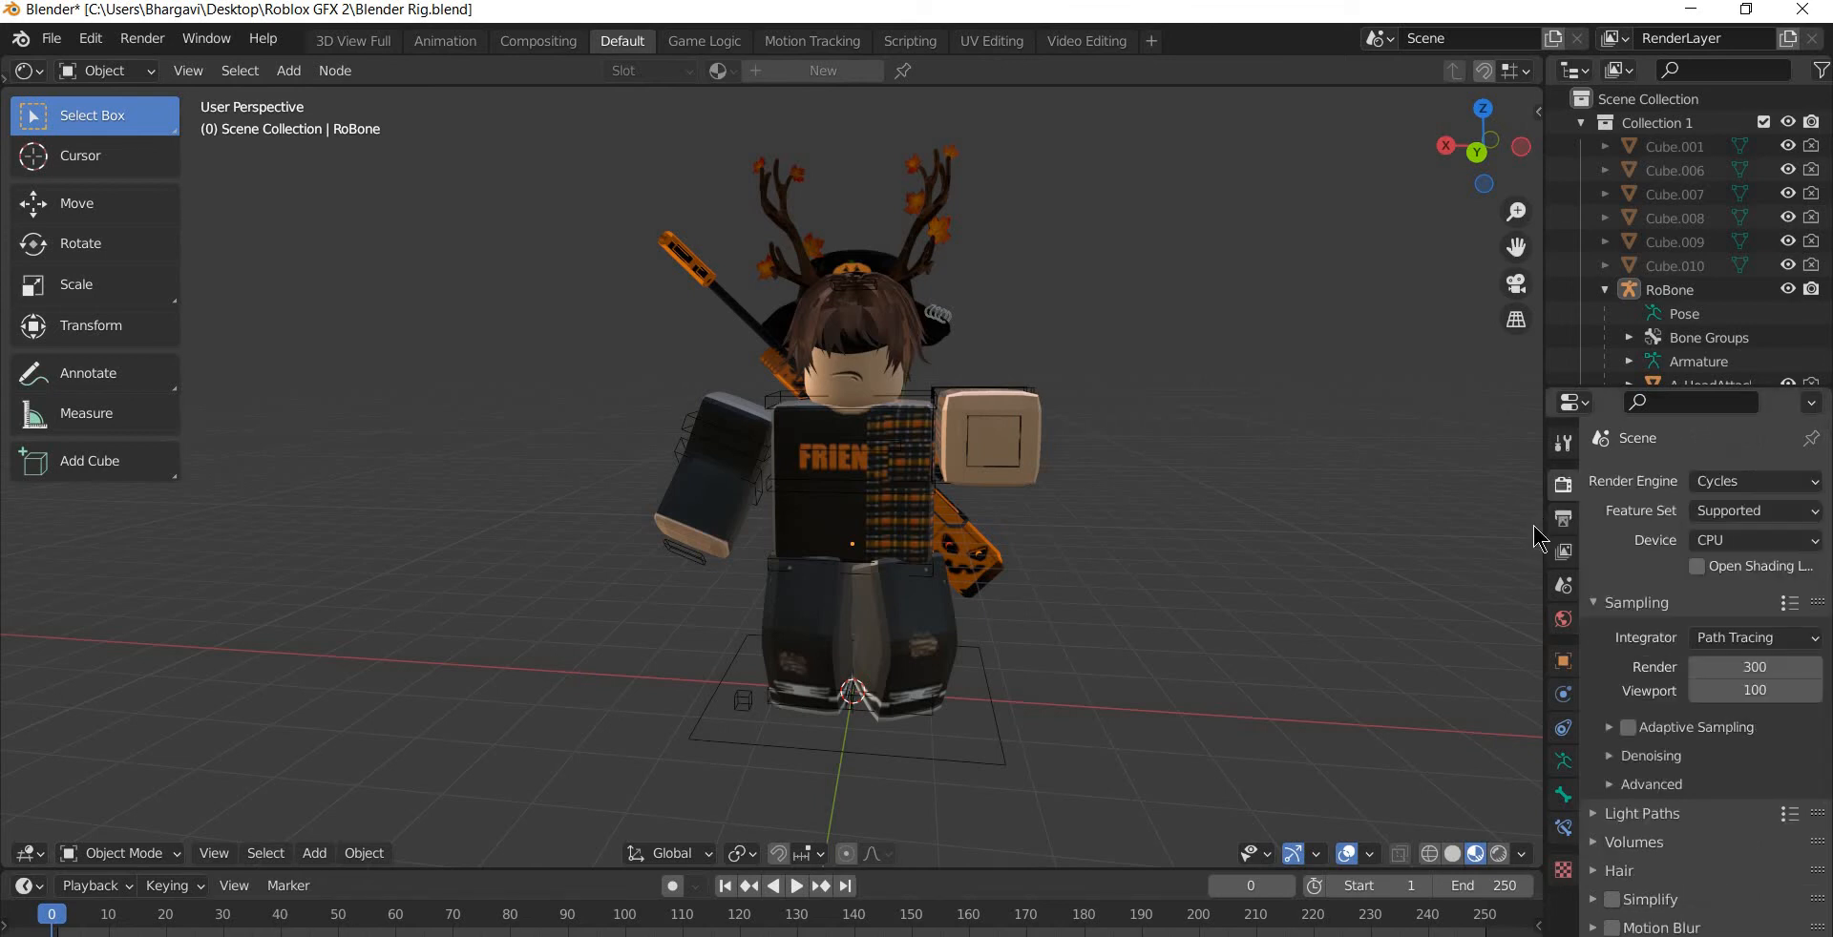
click(1718, 482)
click(1731, 509)
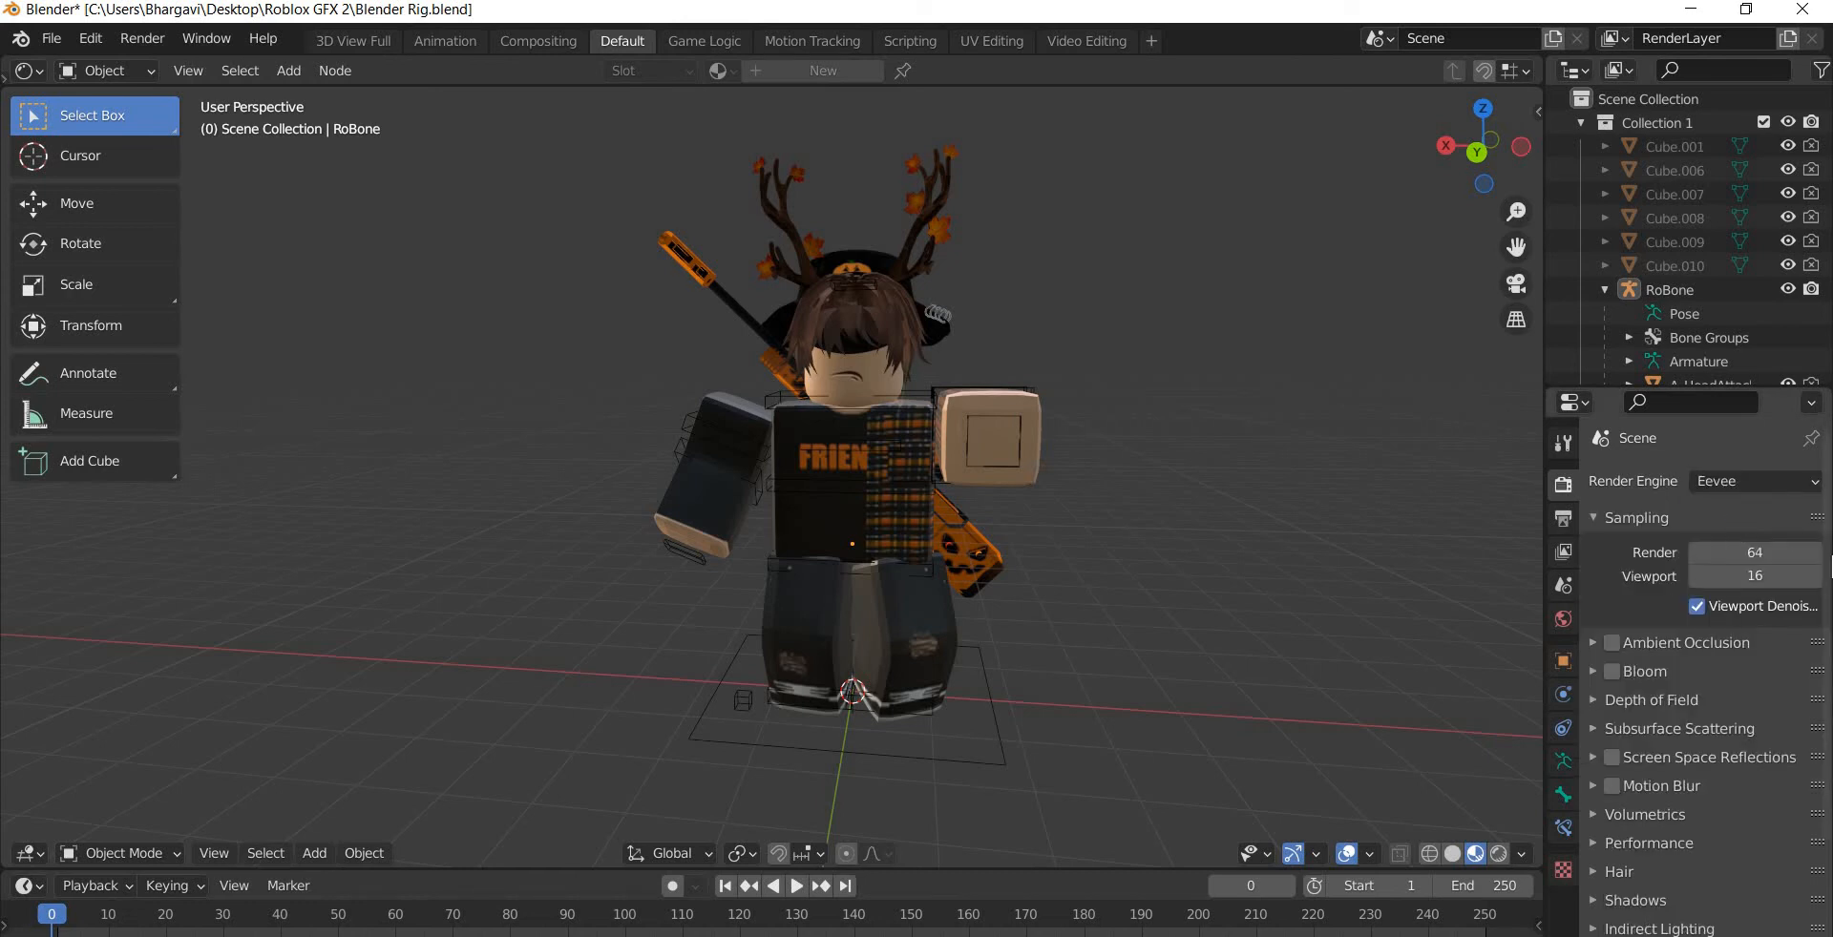
click(1634, 645)
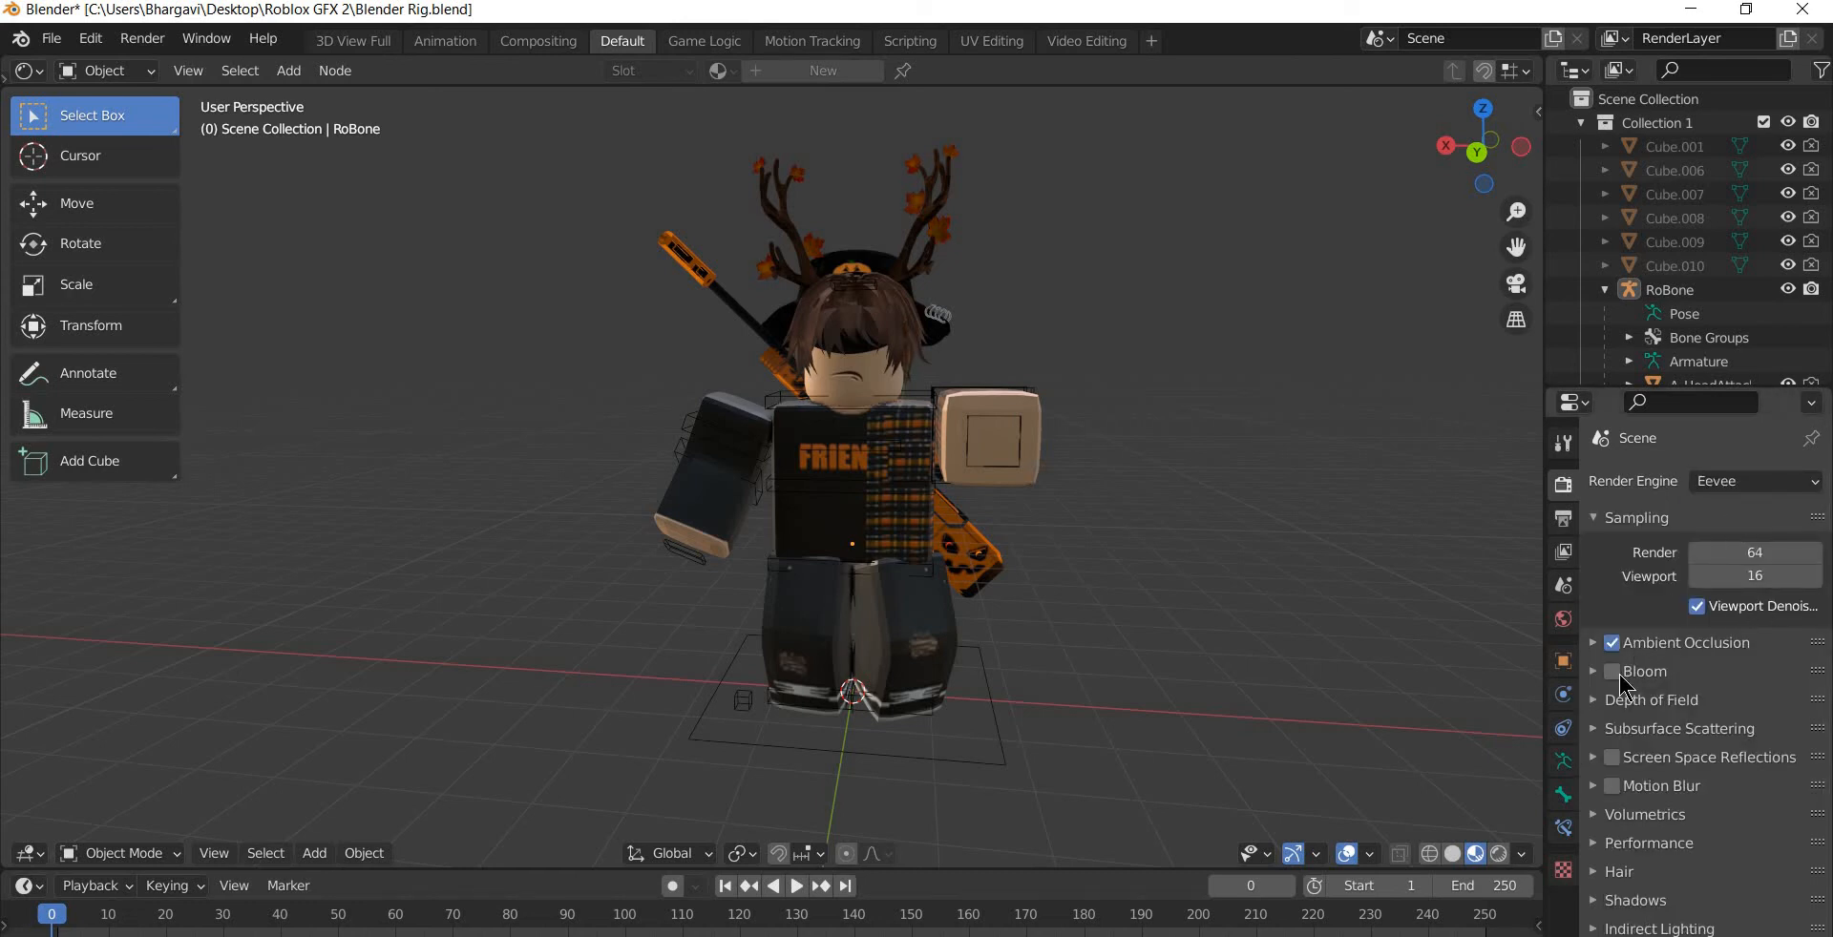
click(1613, 757)
click(1612, 787)
scroll(1661, 751, down, 3)
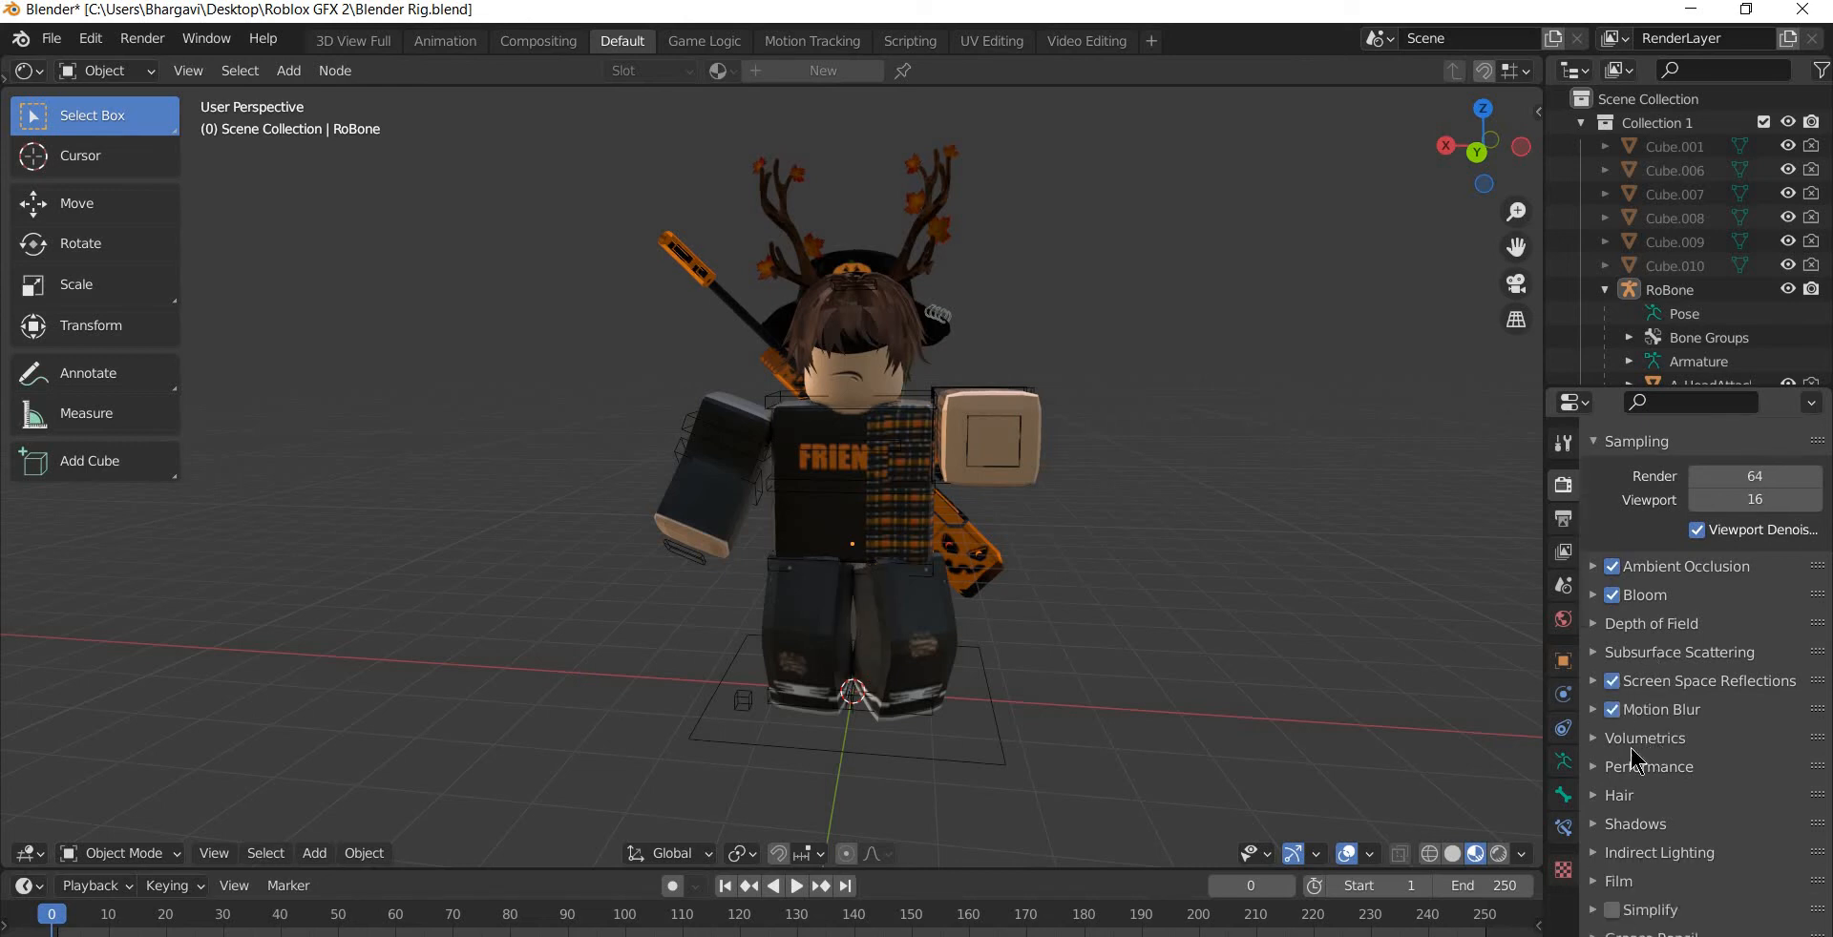
click(1698, 785)
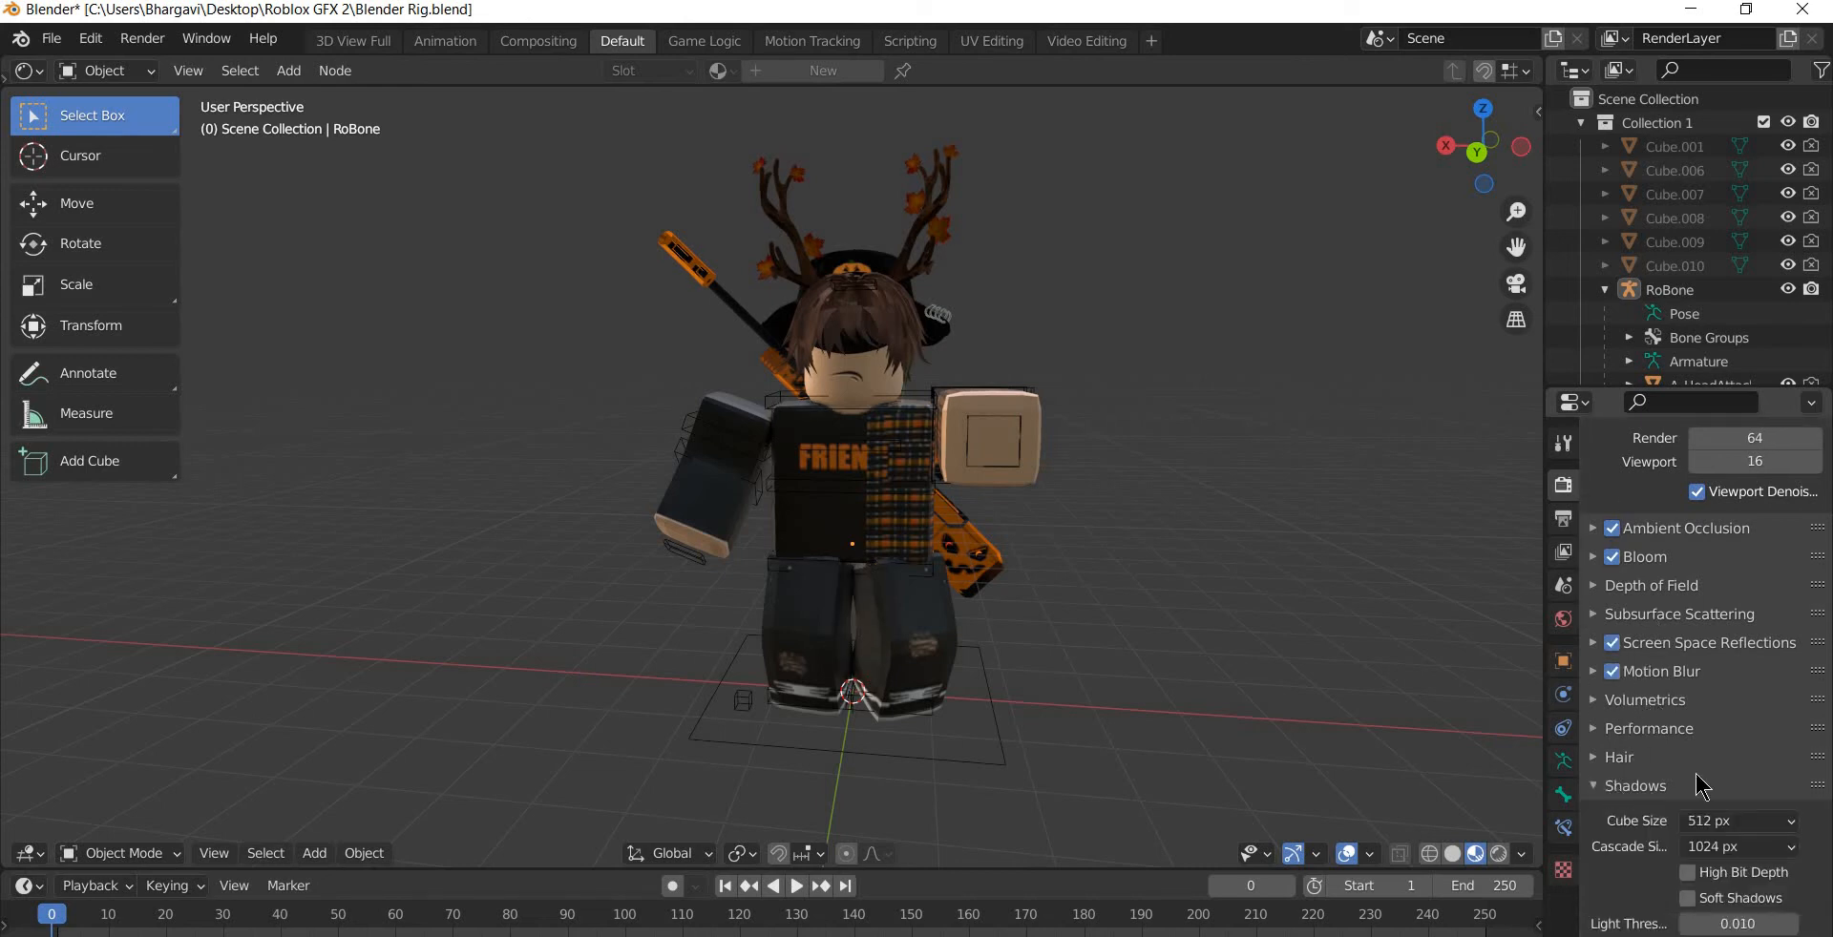
scroll(1732, 794, down, 2)
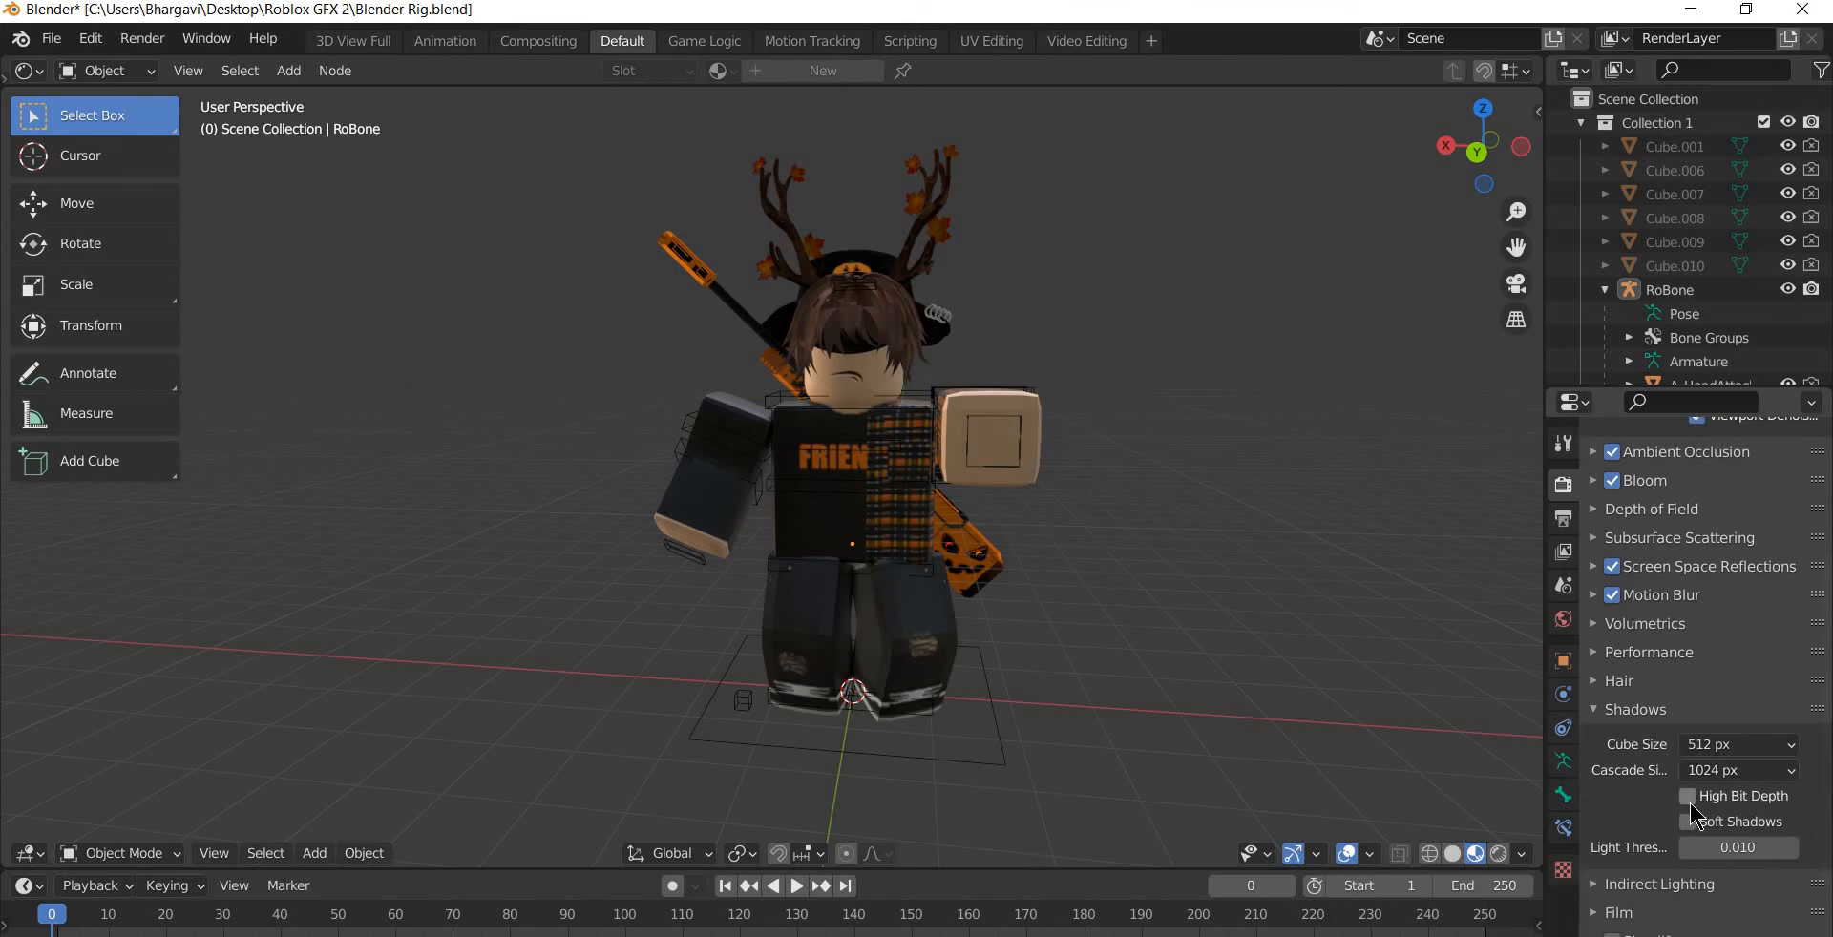
click(1597, 715)
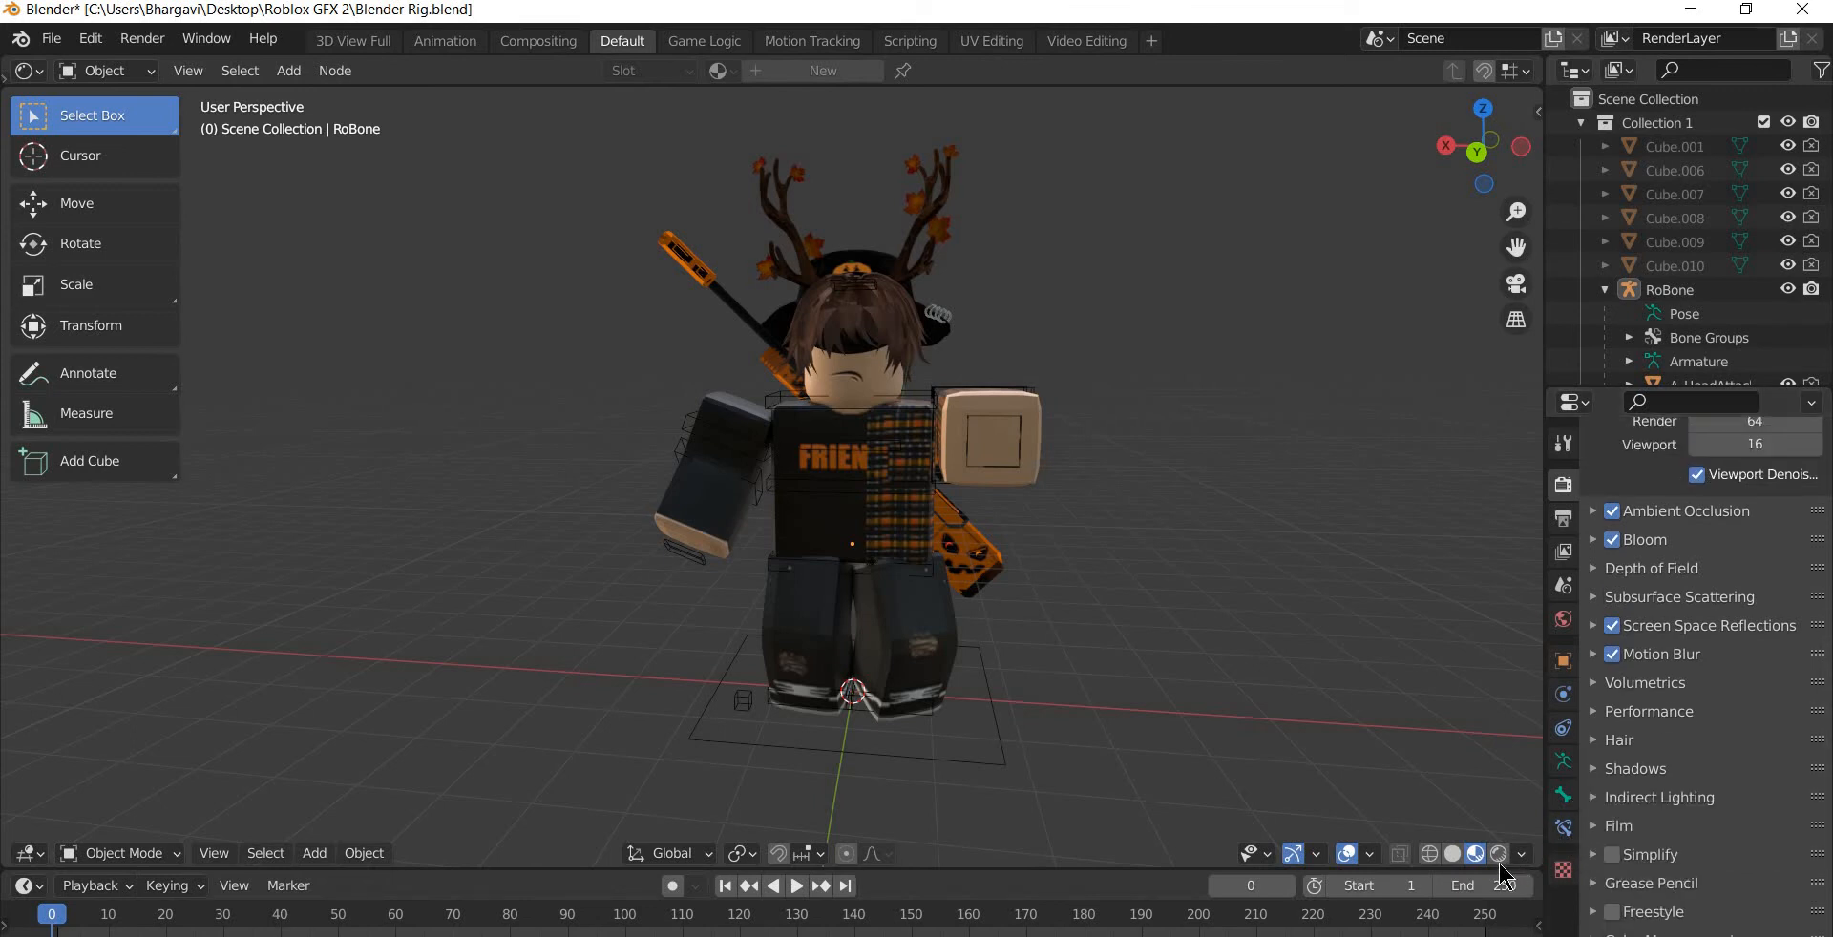
- Switch the viewport to Rendered shading and view the character against the sunrise environment
click(1495, 856)
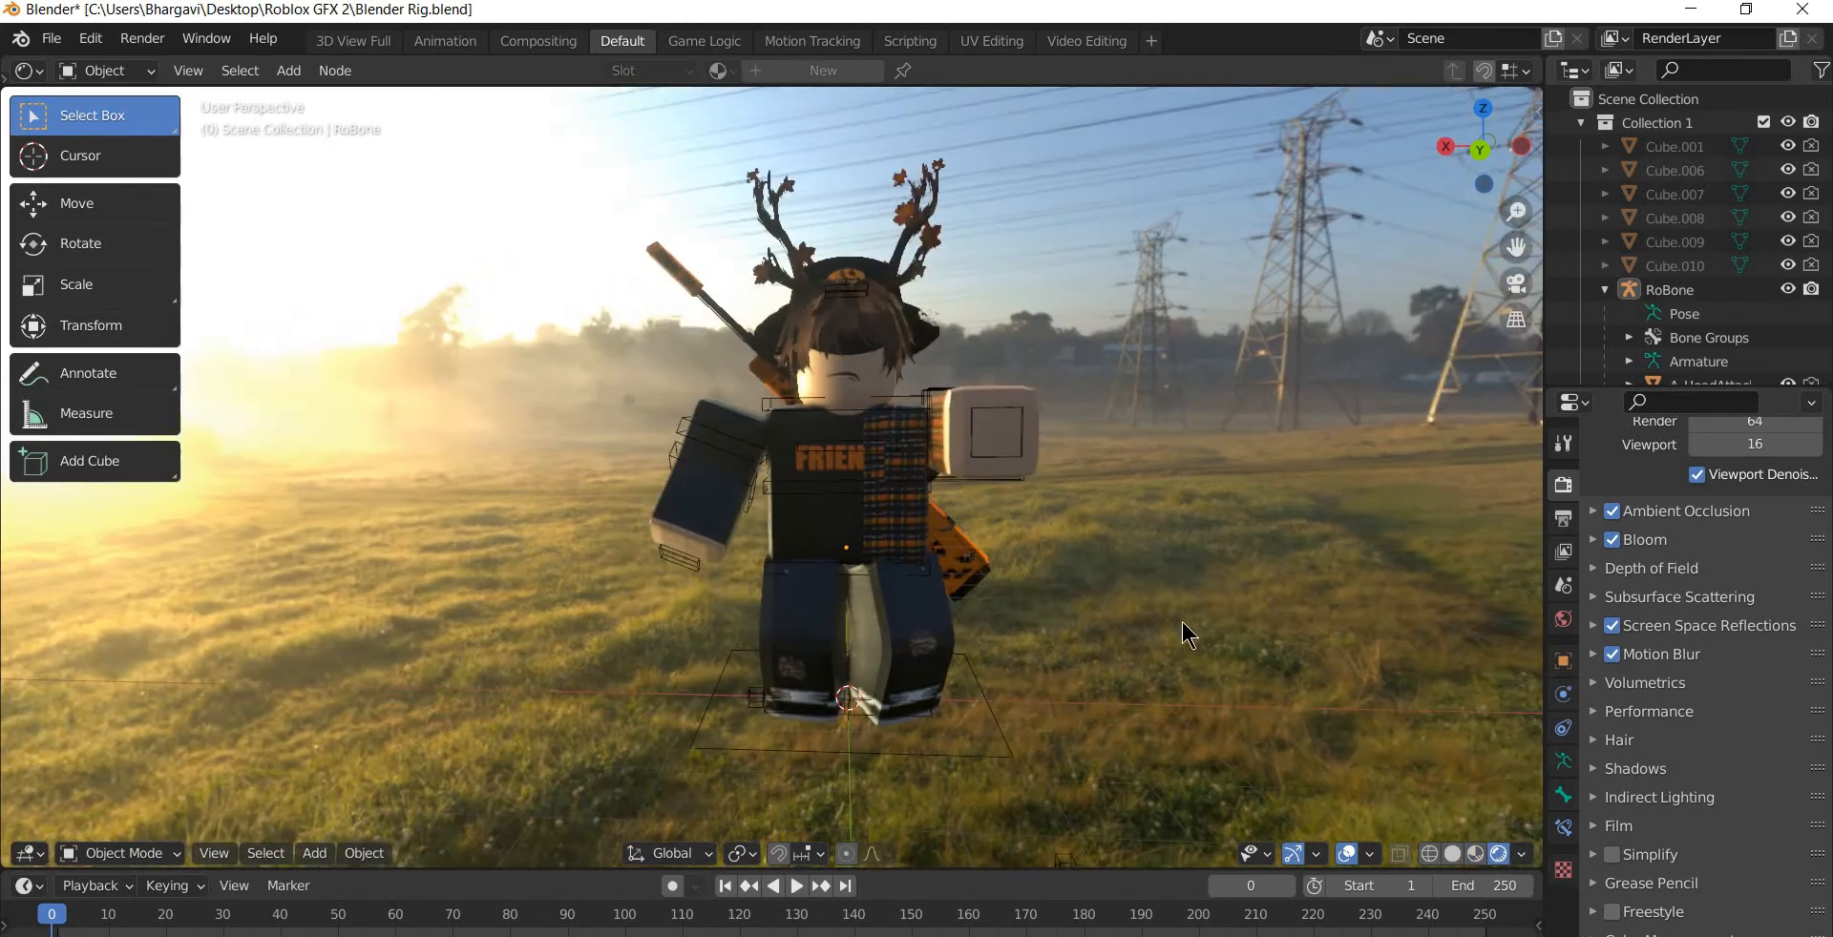
mouse_move(1182, 621)
middle_down()
mouse_move(1229, 593)
mouse_move(1101, 587)
mouse_move(960, 634)
mouse_move(1073, 606)
mouse_move(1044, 622)
mouse_move(1217, 632)
middle_up()
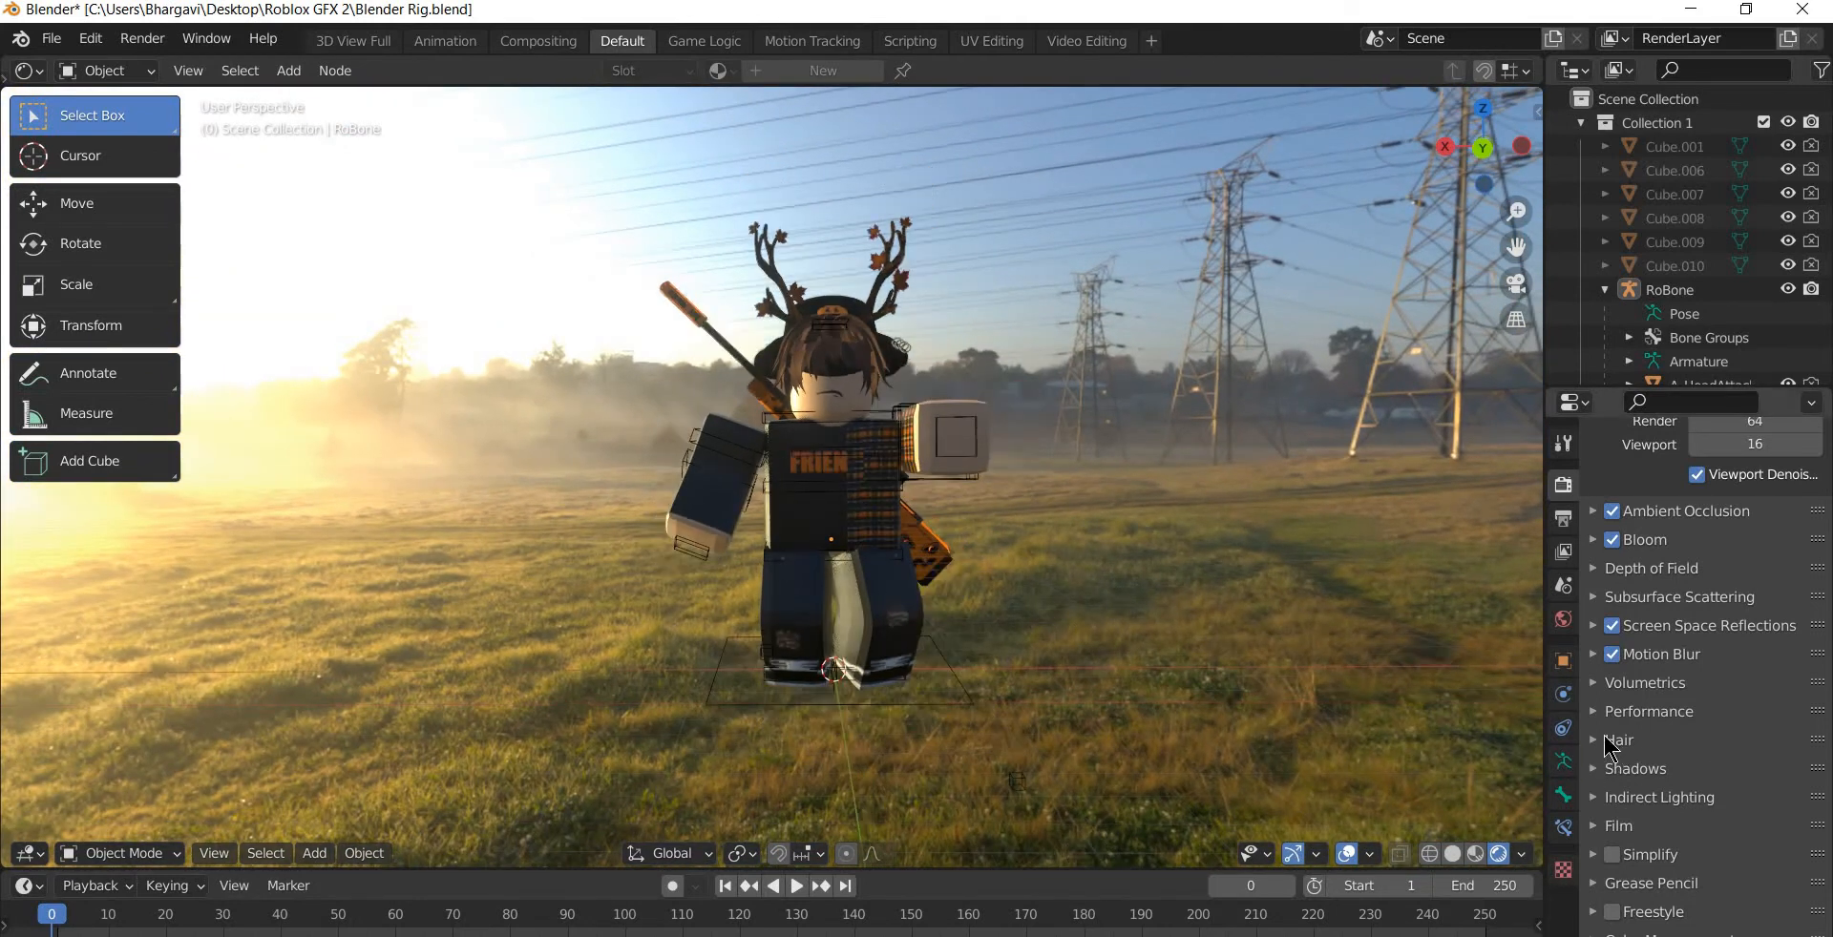
scroll(1723, 754, up, 1)
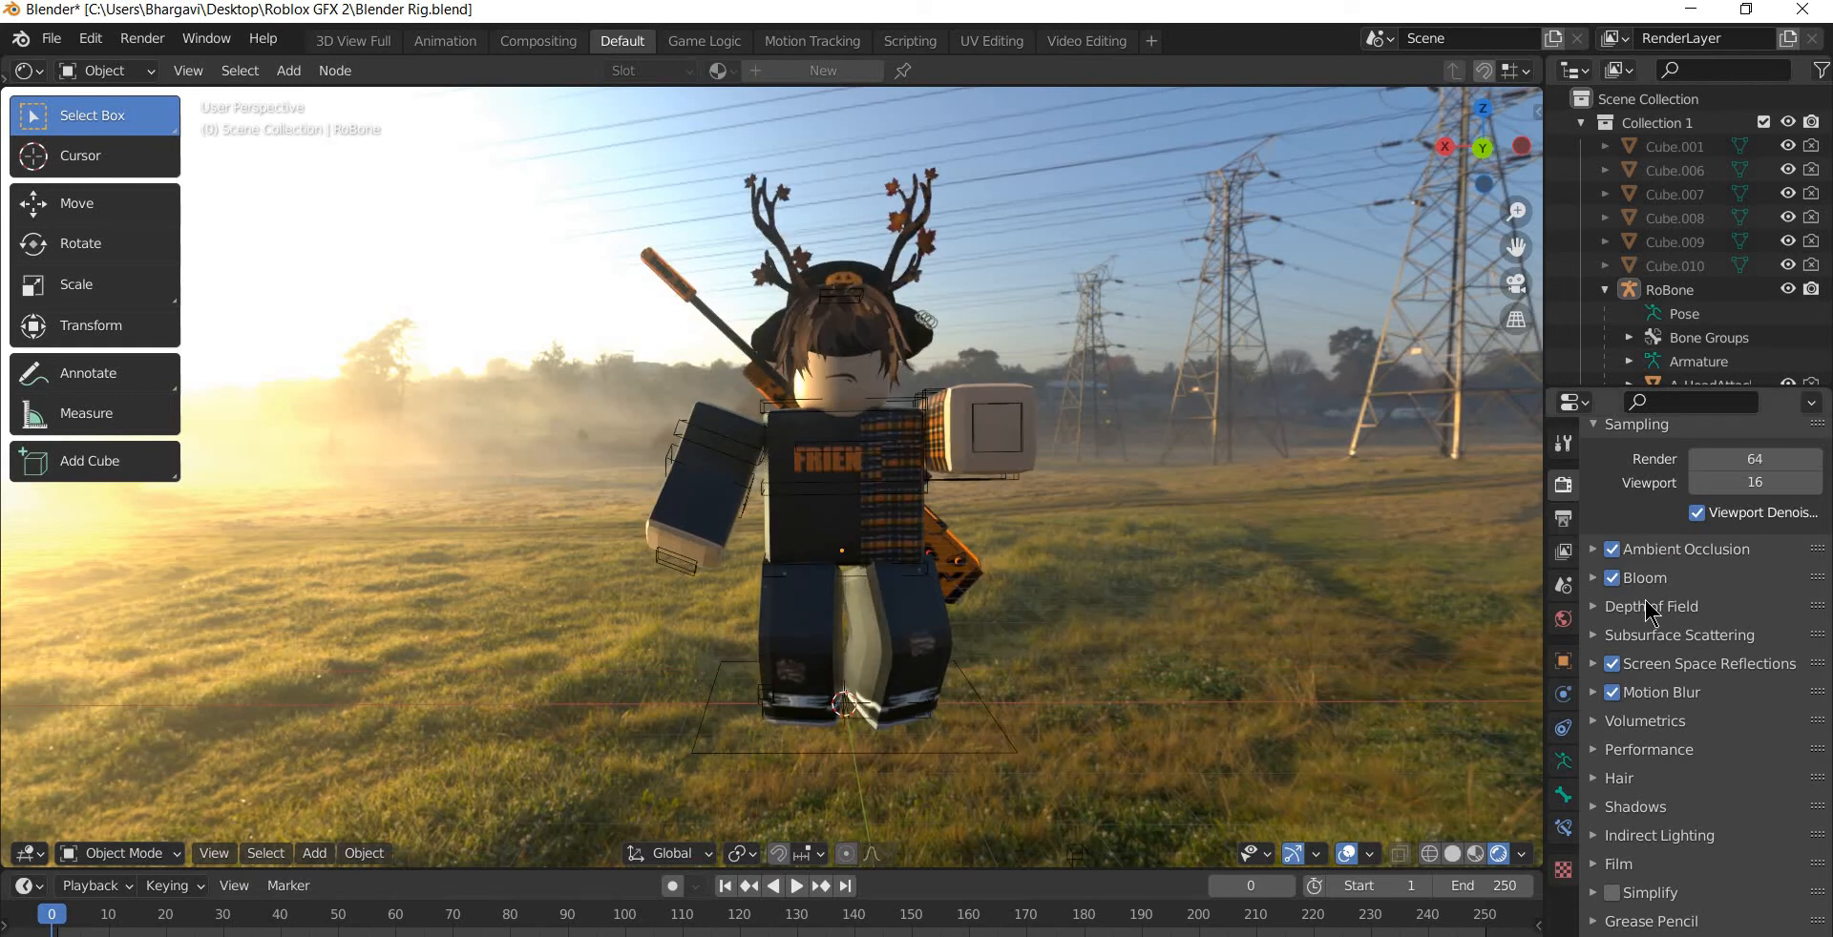
scroll(1631, 832, down, 1)
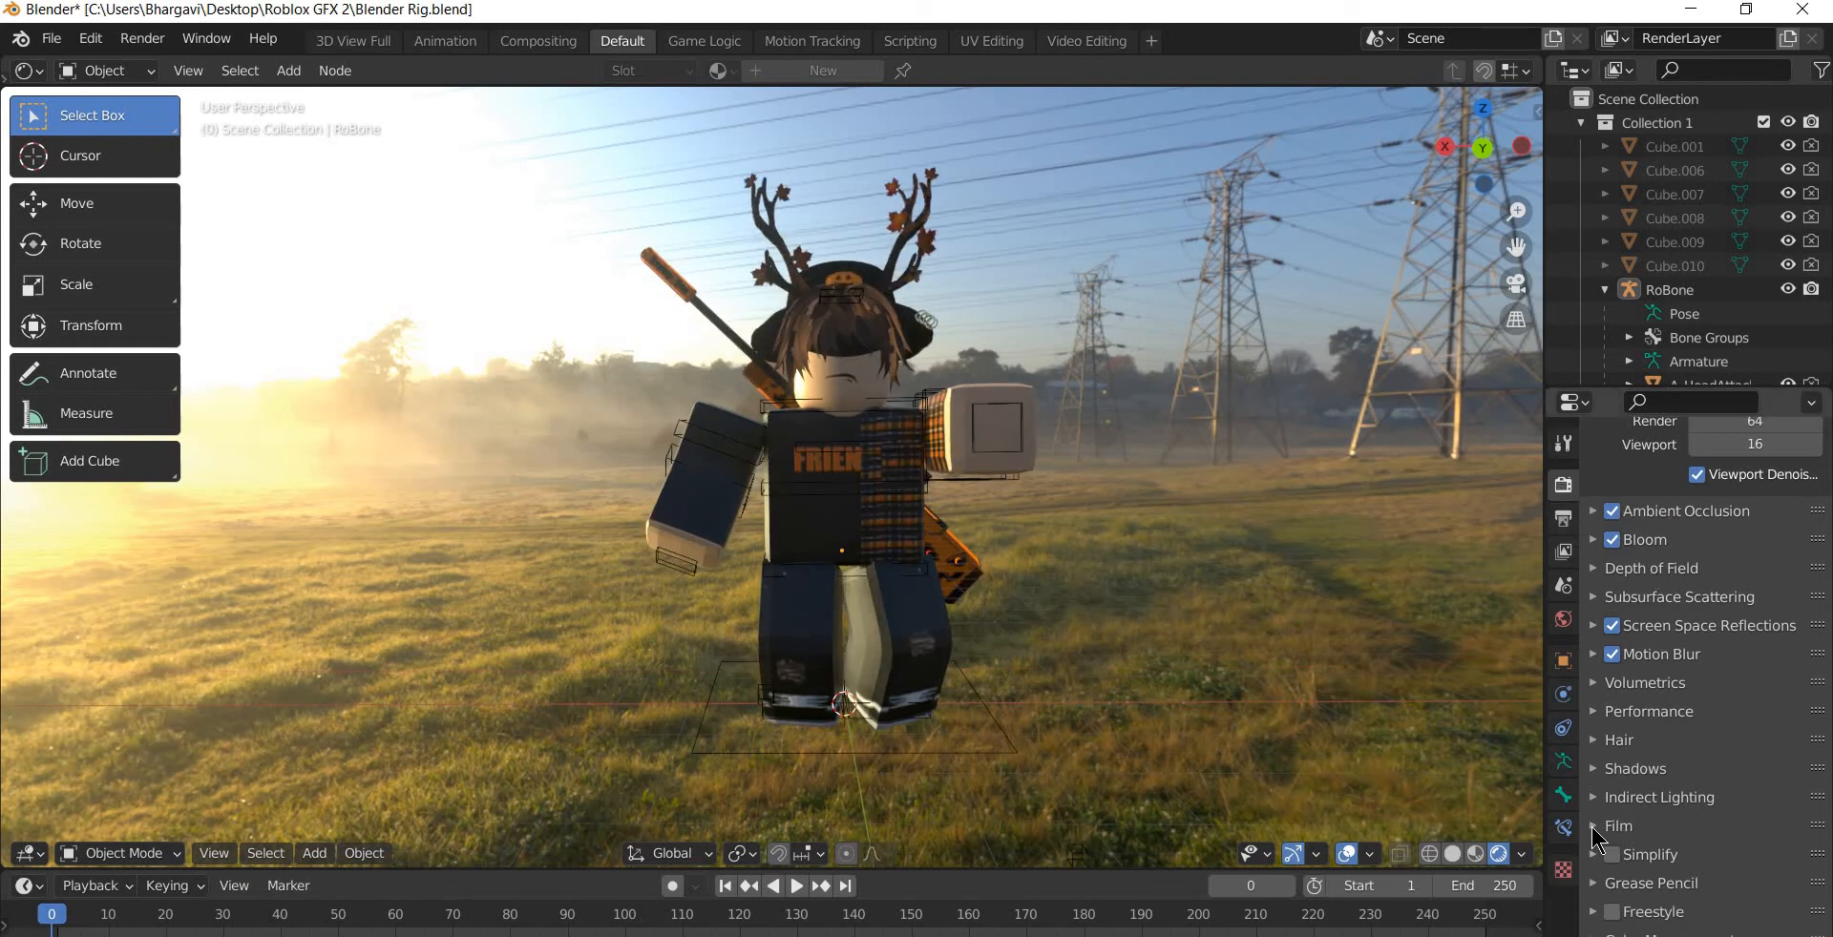
- Make the render background transparent in the Eevee Film settings, hiding the environment image
click(1599, 838)
scroll(1659, 804, down, 1)
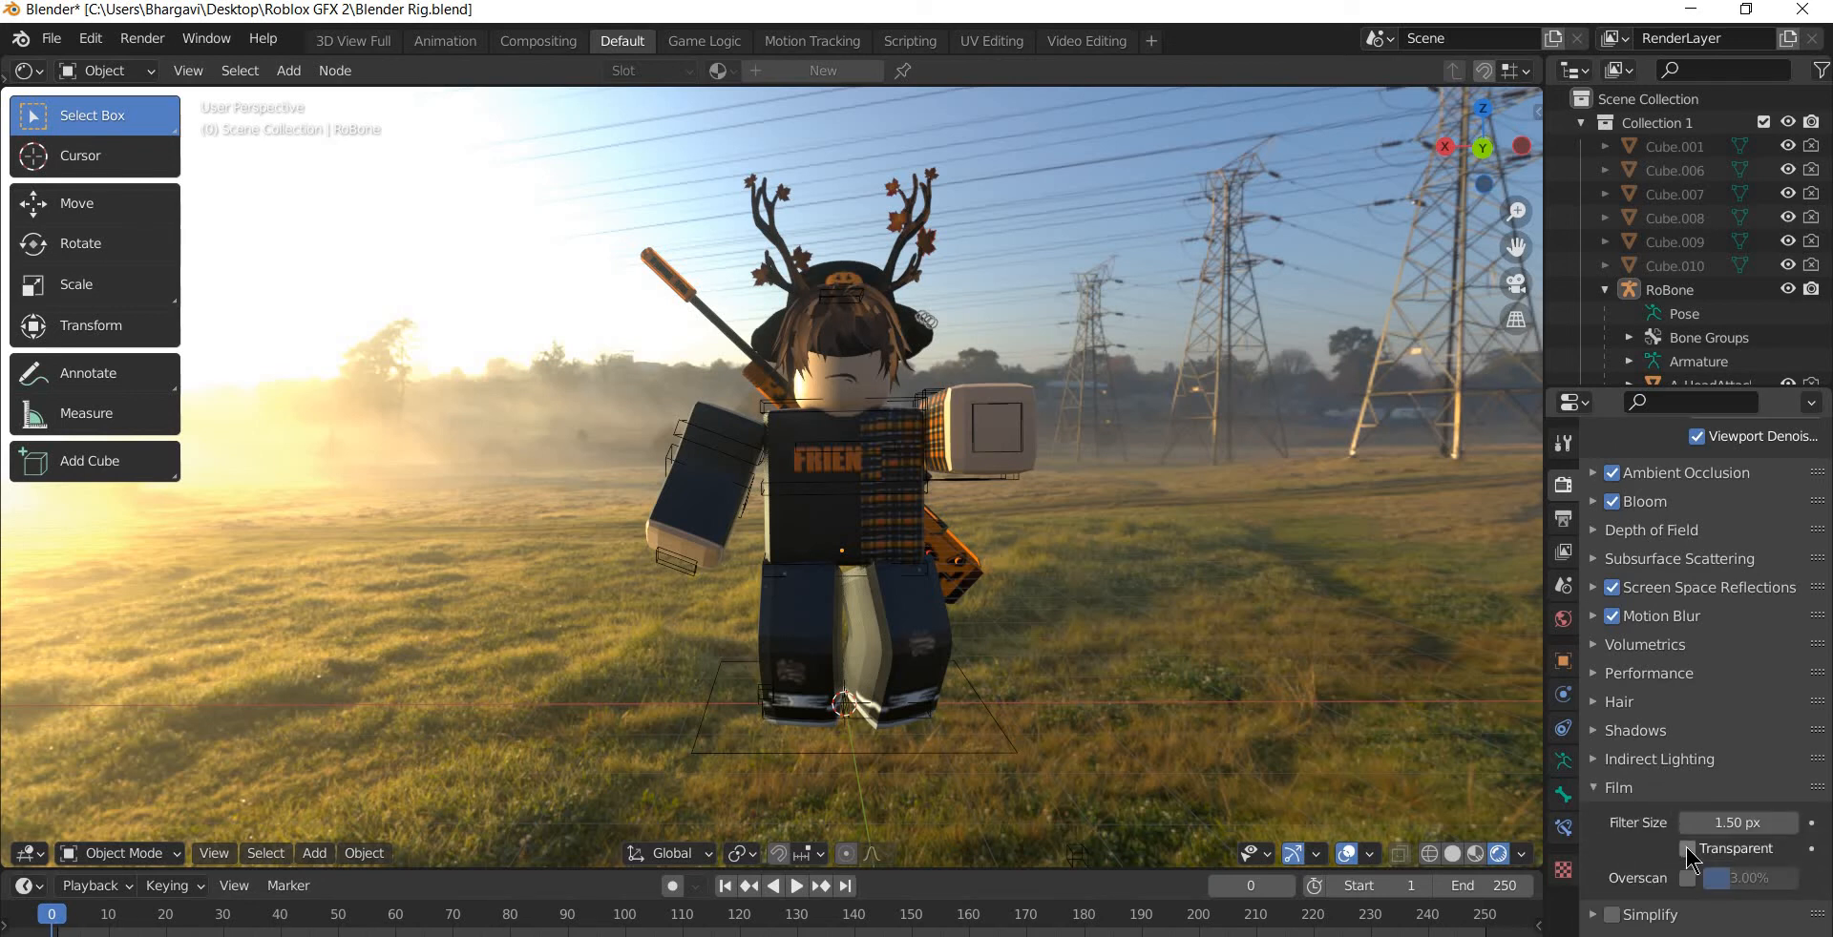
click(1687, 848)
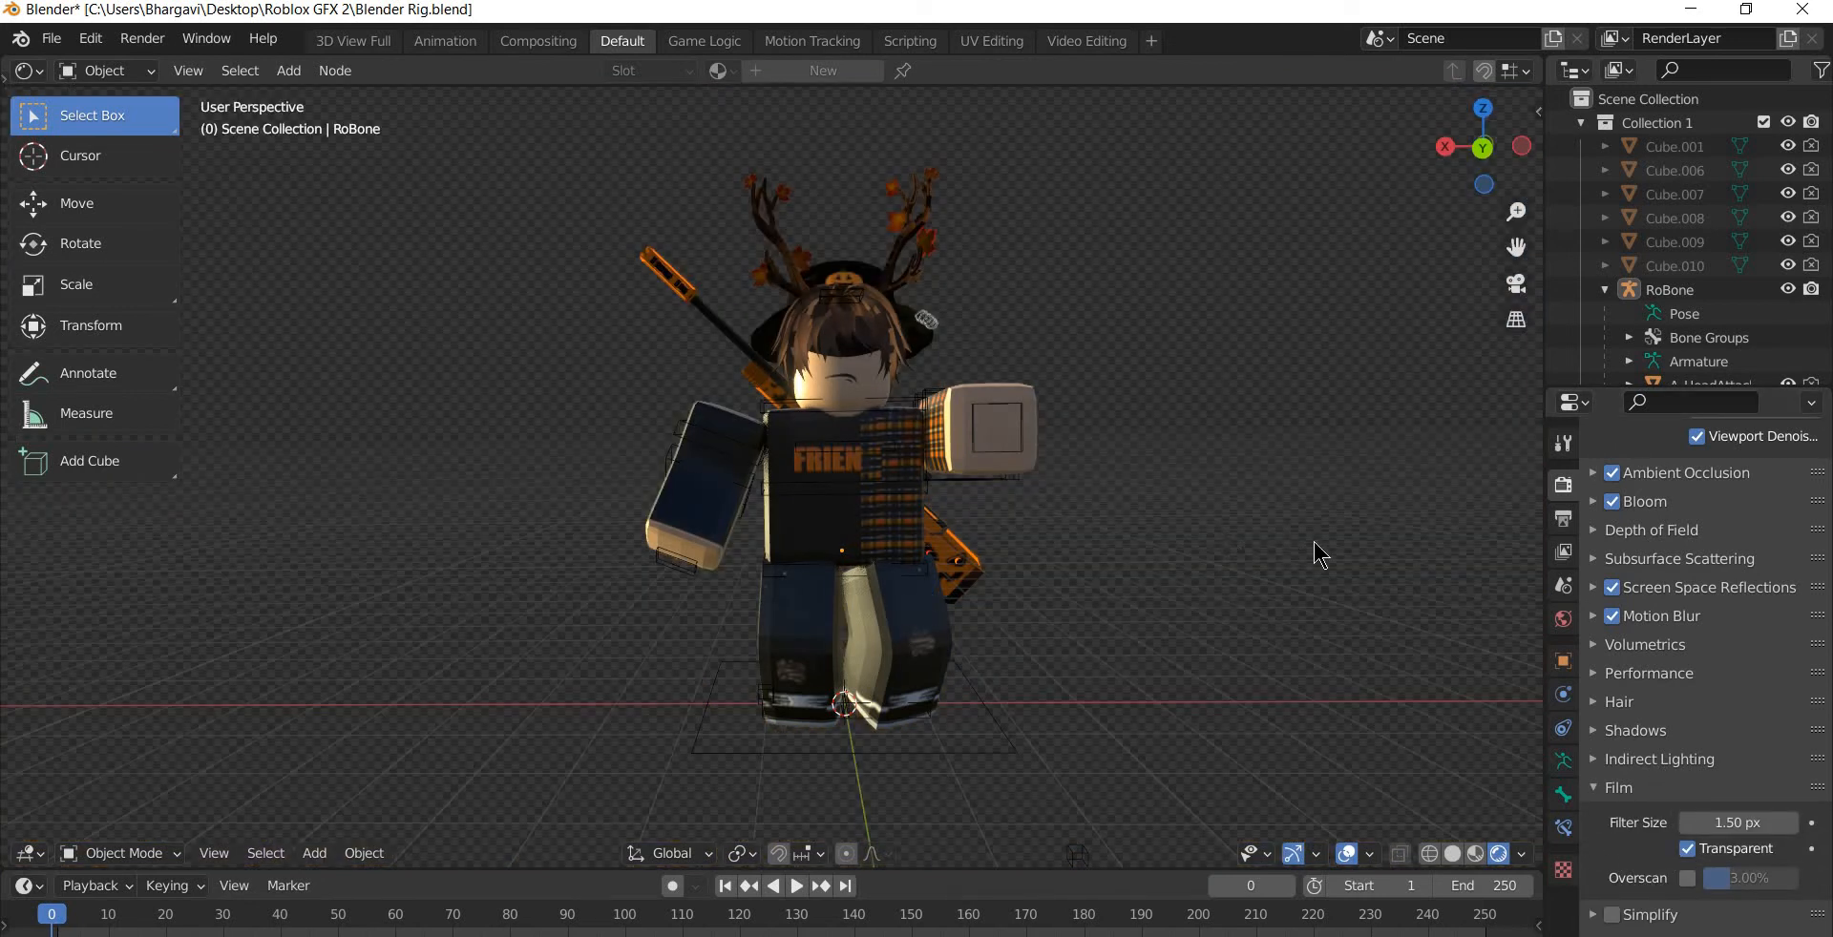
- Add a camera to the scene at the 3D cursor by the character's feet
middle_drag(1315, 543, 1018, 569)
scroll(1132, 546, down, 1)
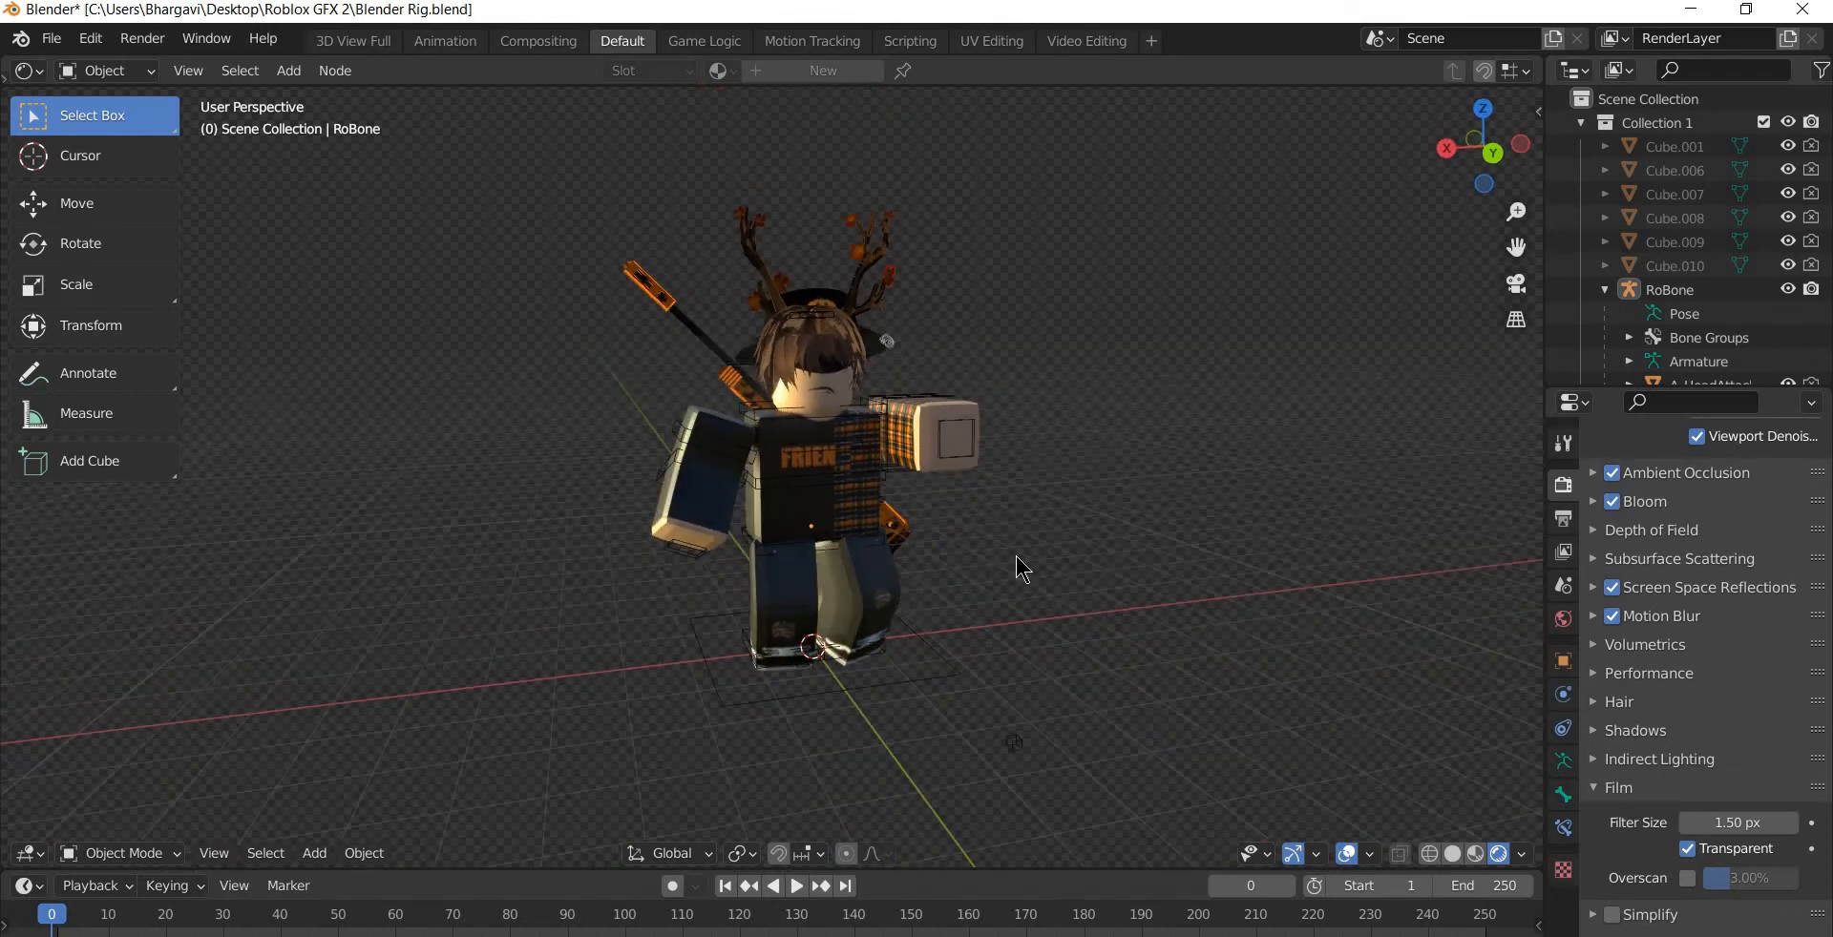
click(314, 853)
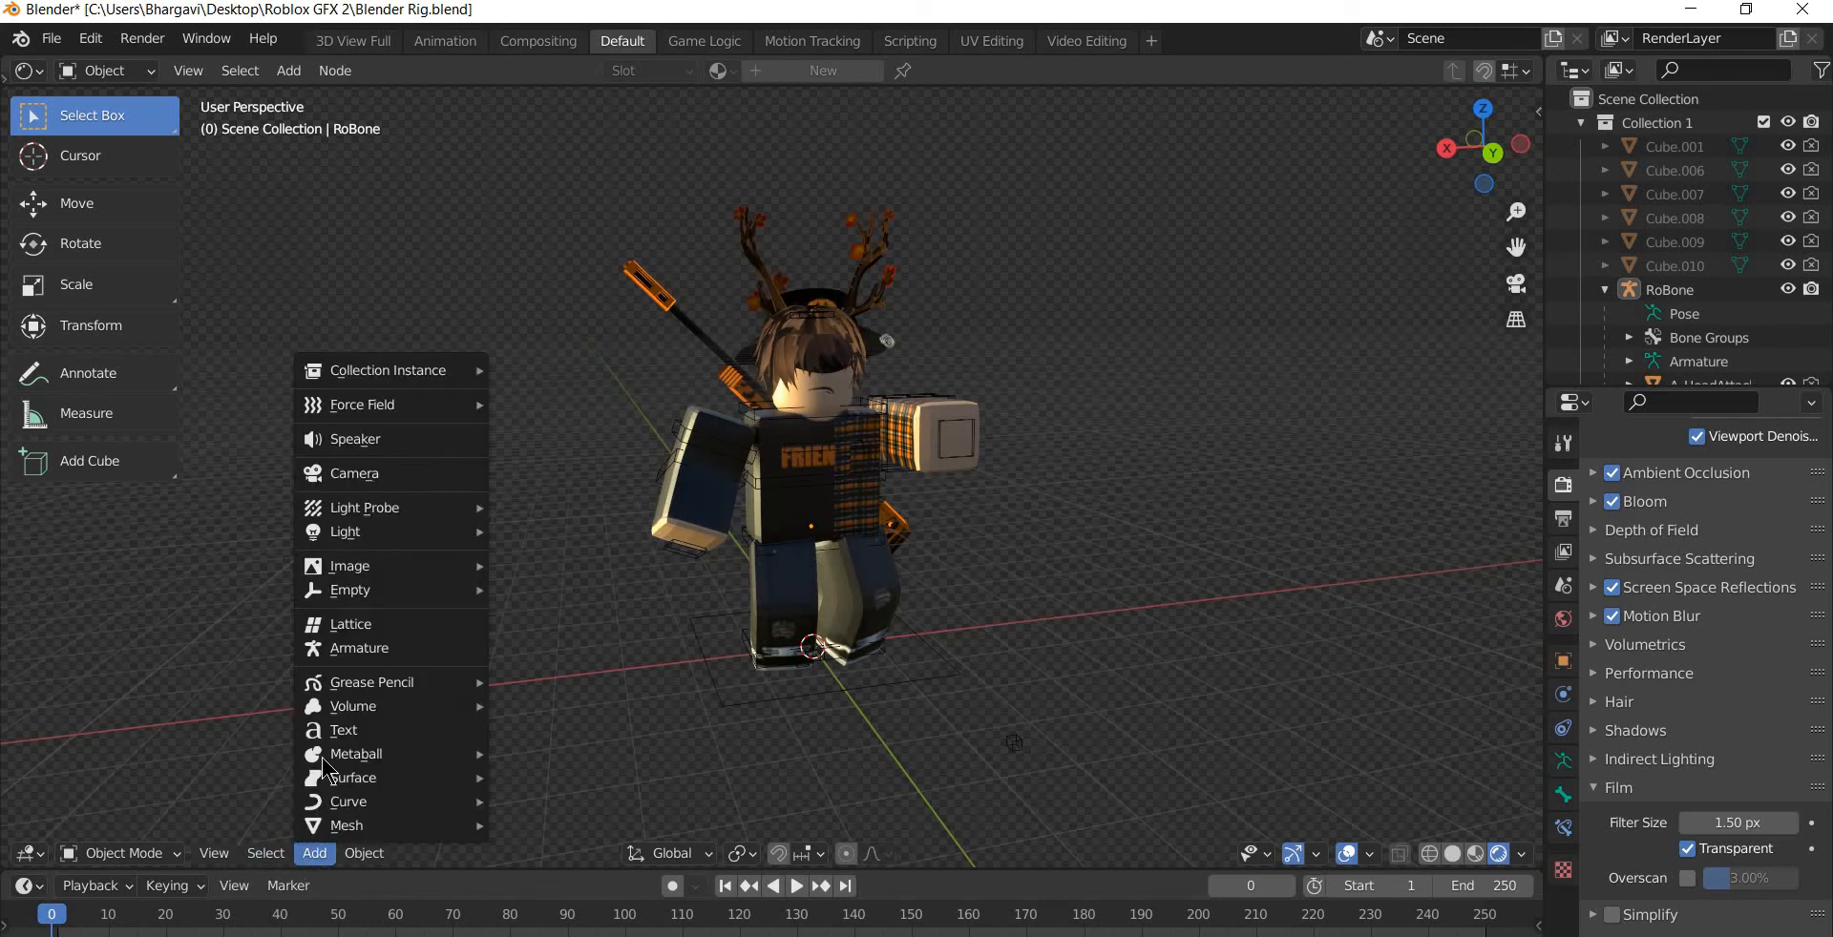
click(399, 485)
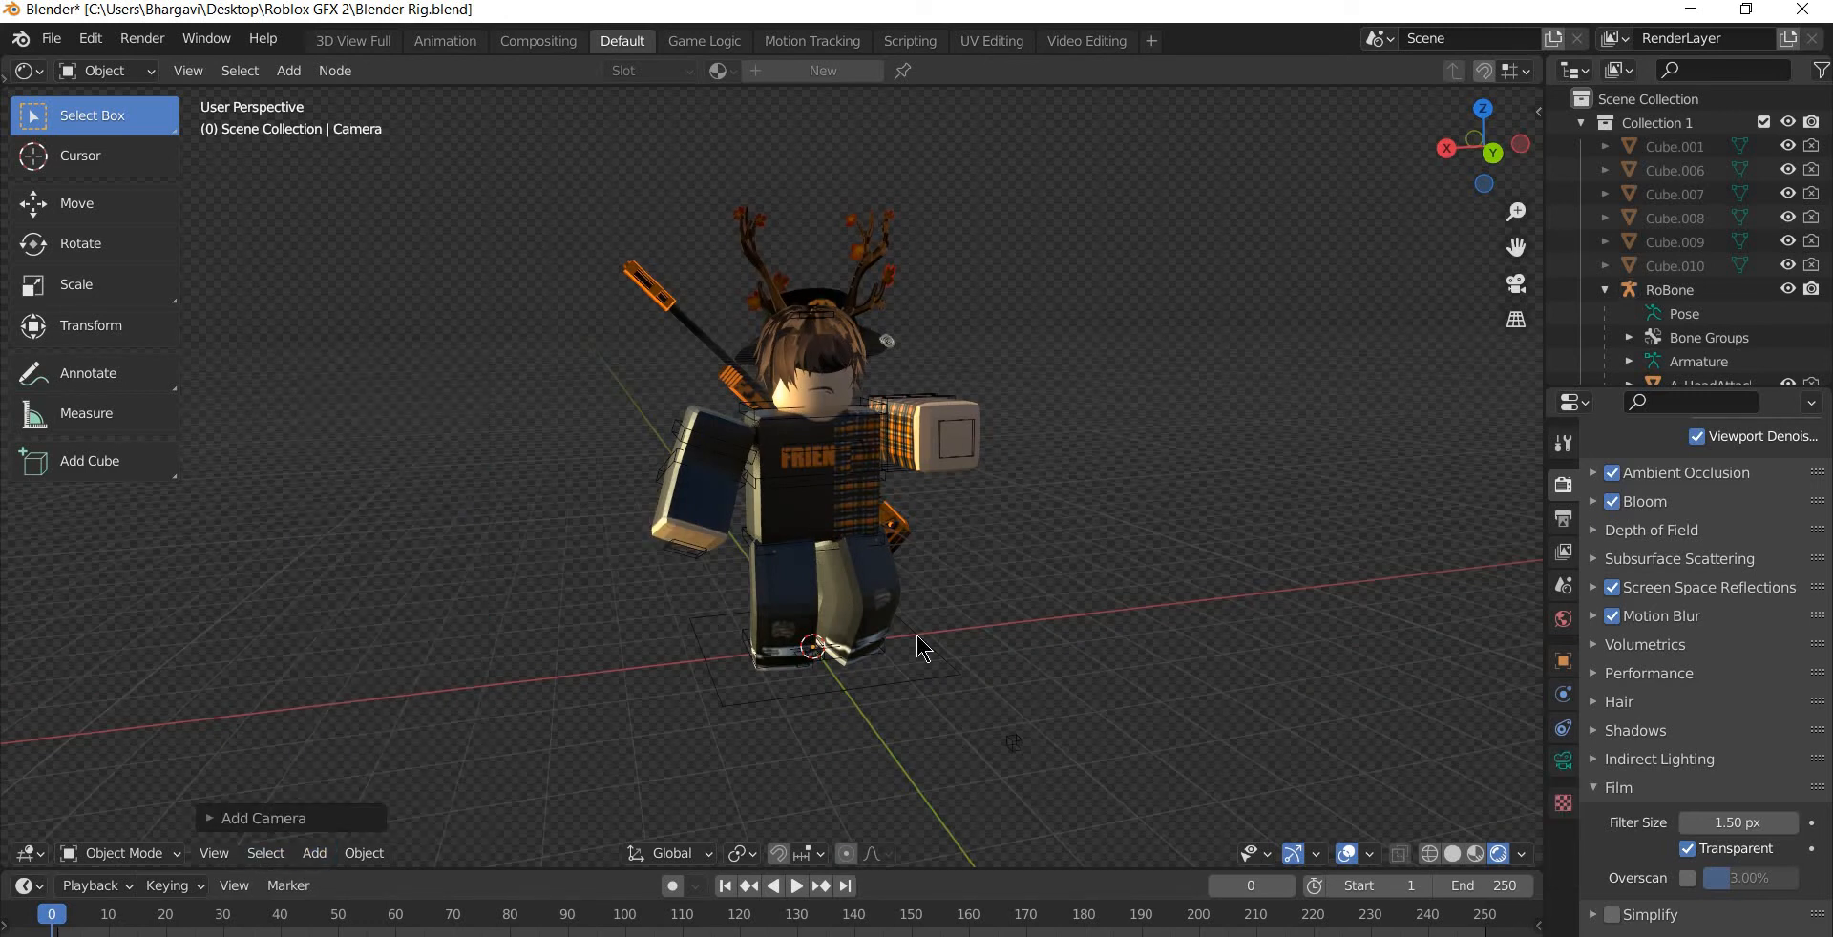
- Move the camera out along the Y axis to a spot in front of the character, and check the view through it
middle_drag(938, 638, 1107, 635)
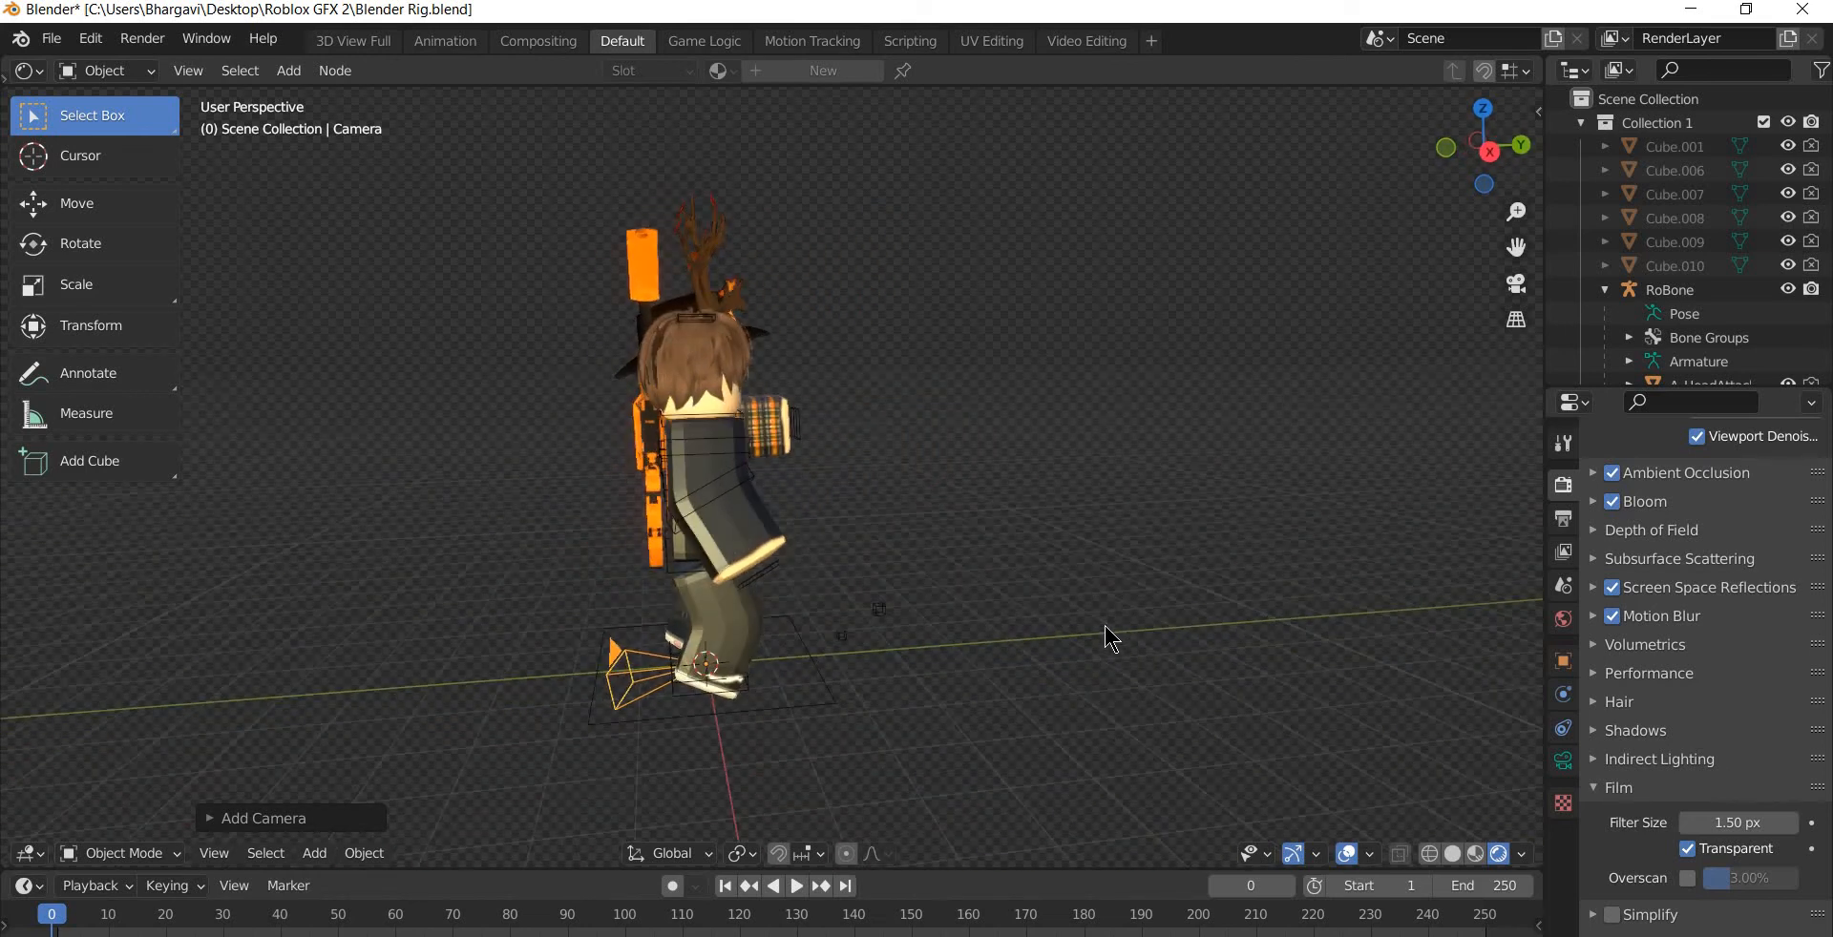
click(39, 204)
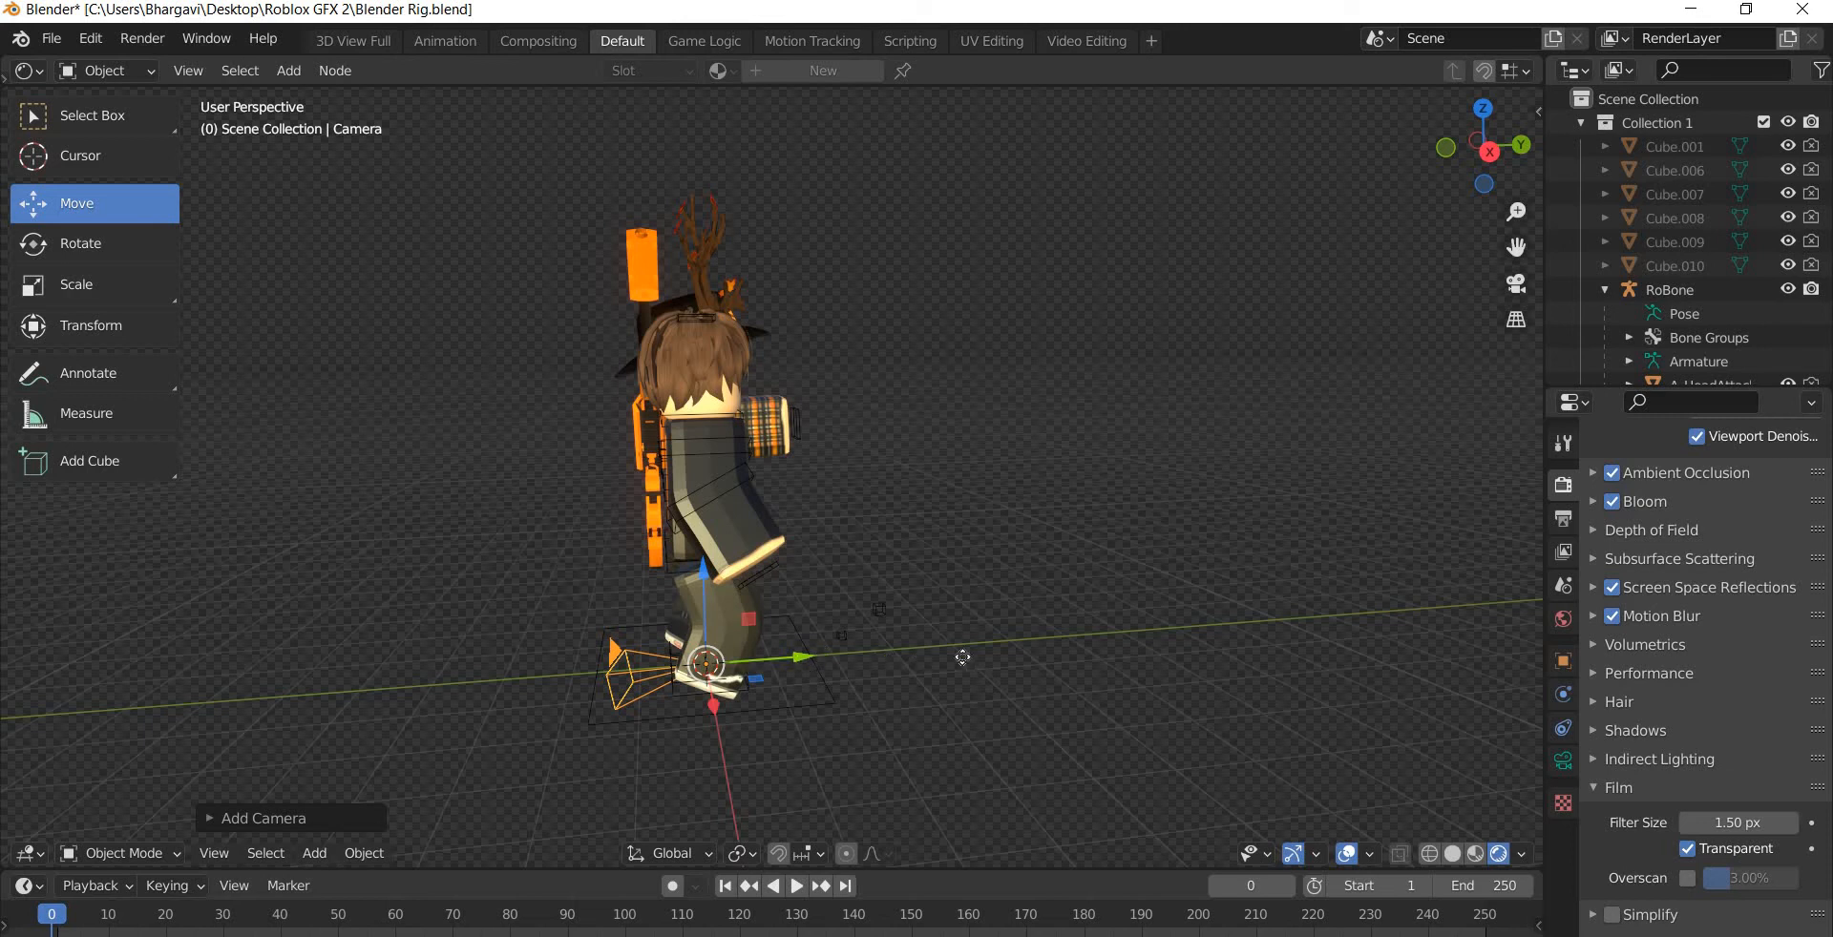
drag(962, 658, 1252, 619)
middle_drag(1158, 524, 1071, 532)
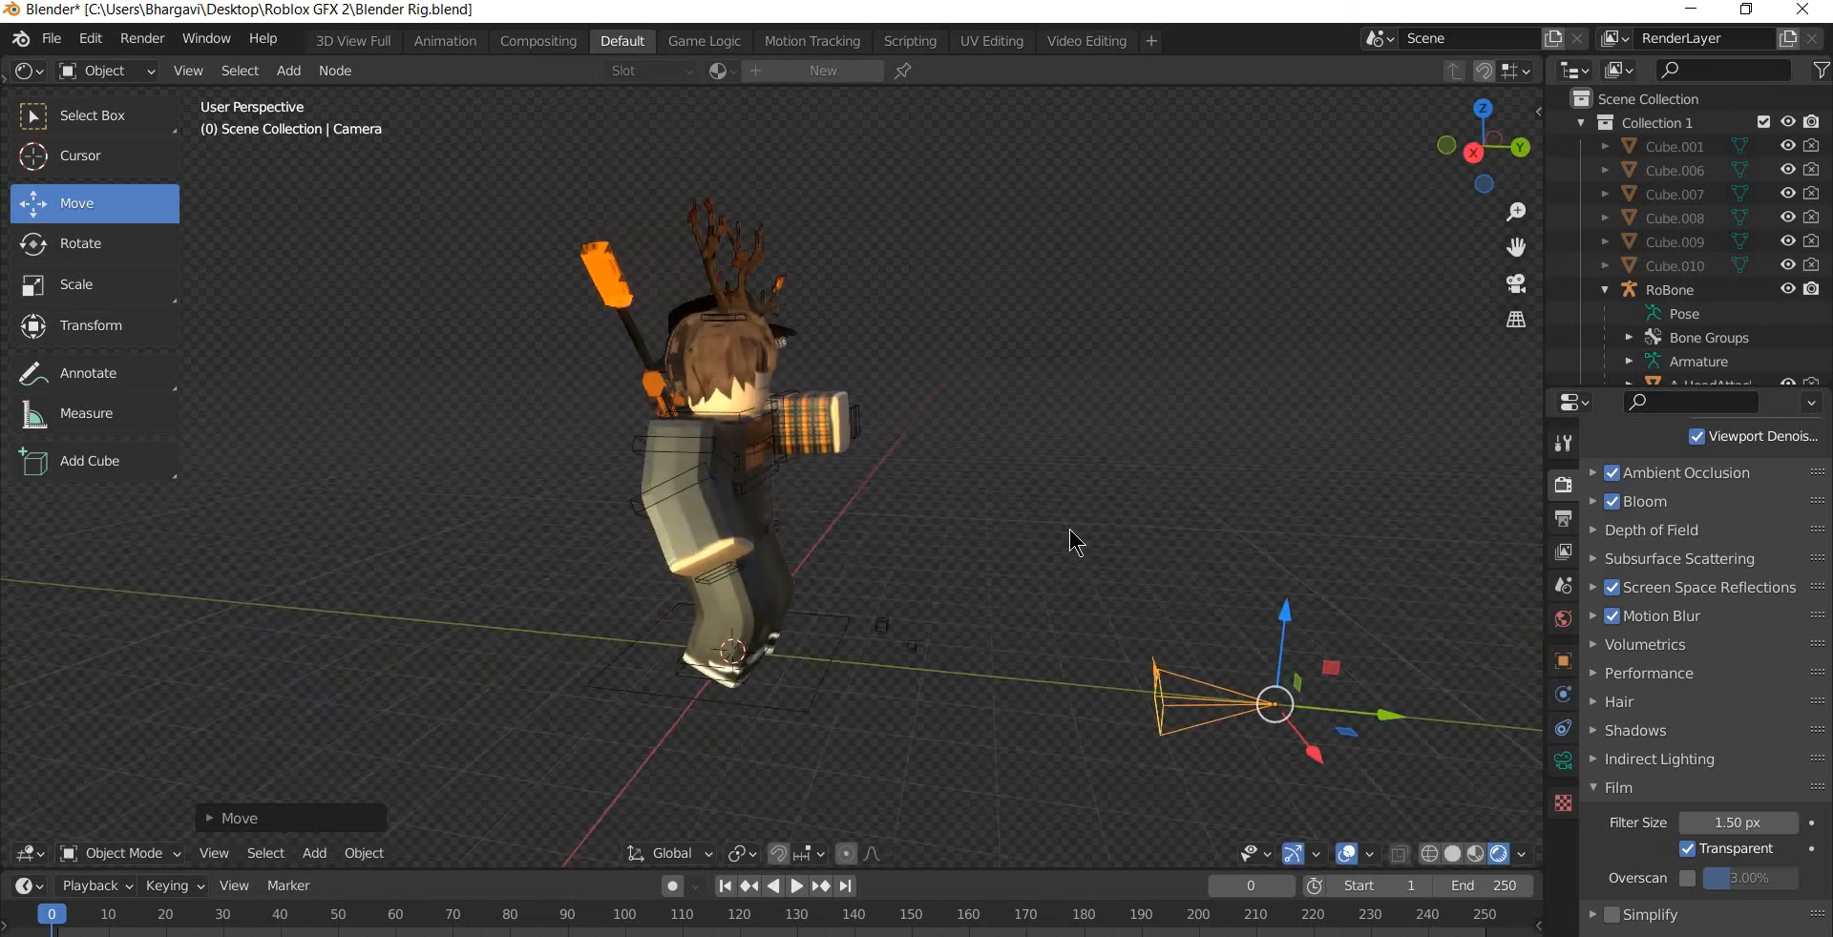
scroll(1241, 662, down, 2)
drag(1229, 652, 1258, 707)
key(KP_0)
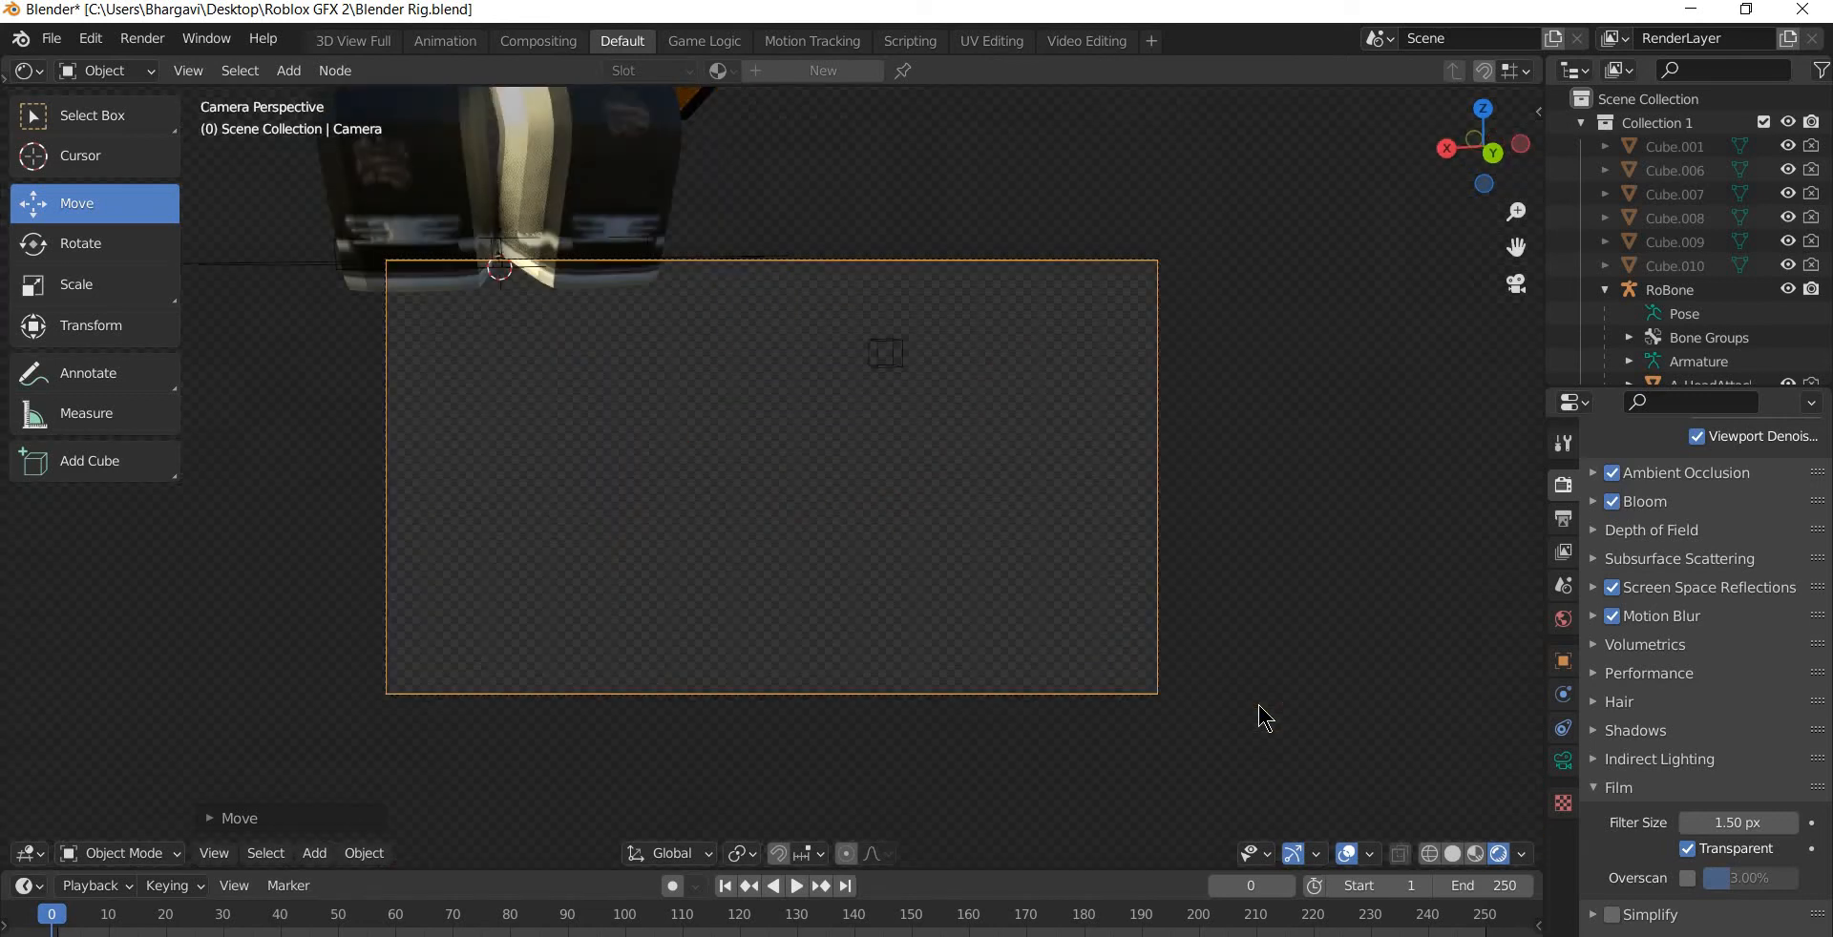
key(KP_0)
- Rotate the camera slightly about the Z axis so the character is horizontally centered, and check the camera view
middle_drag(1229, 485, 1065, 427)
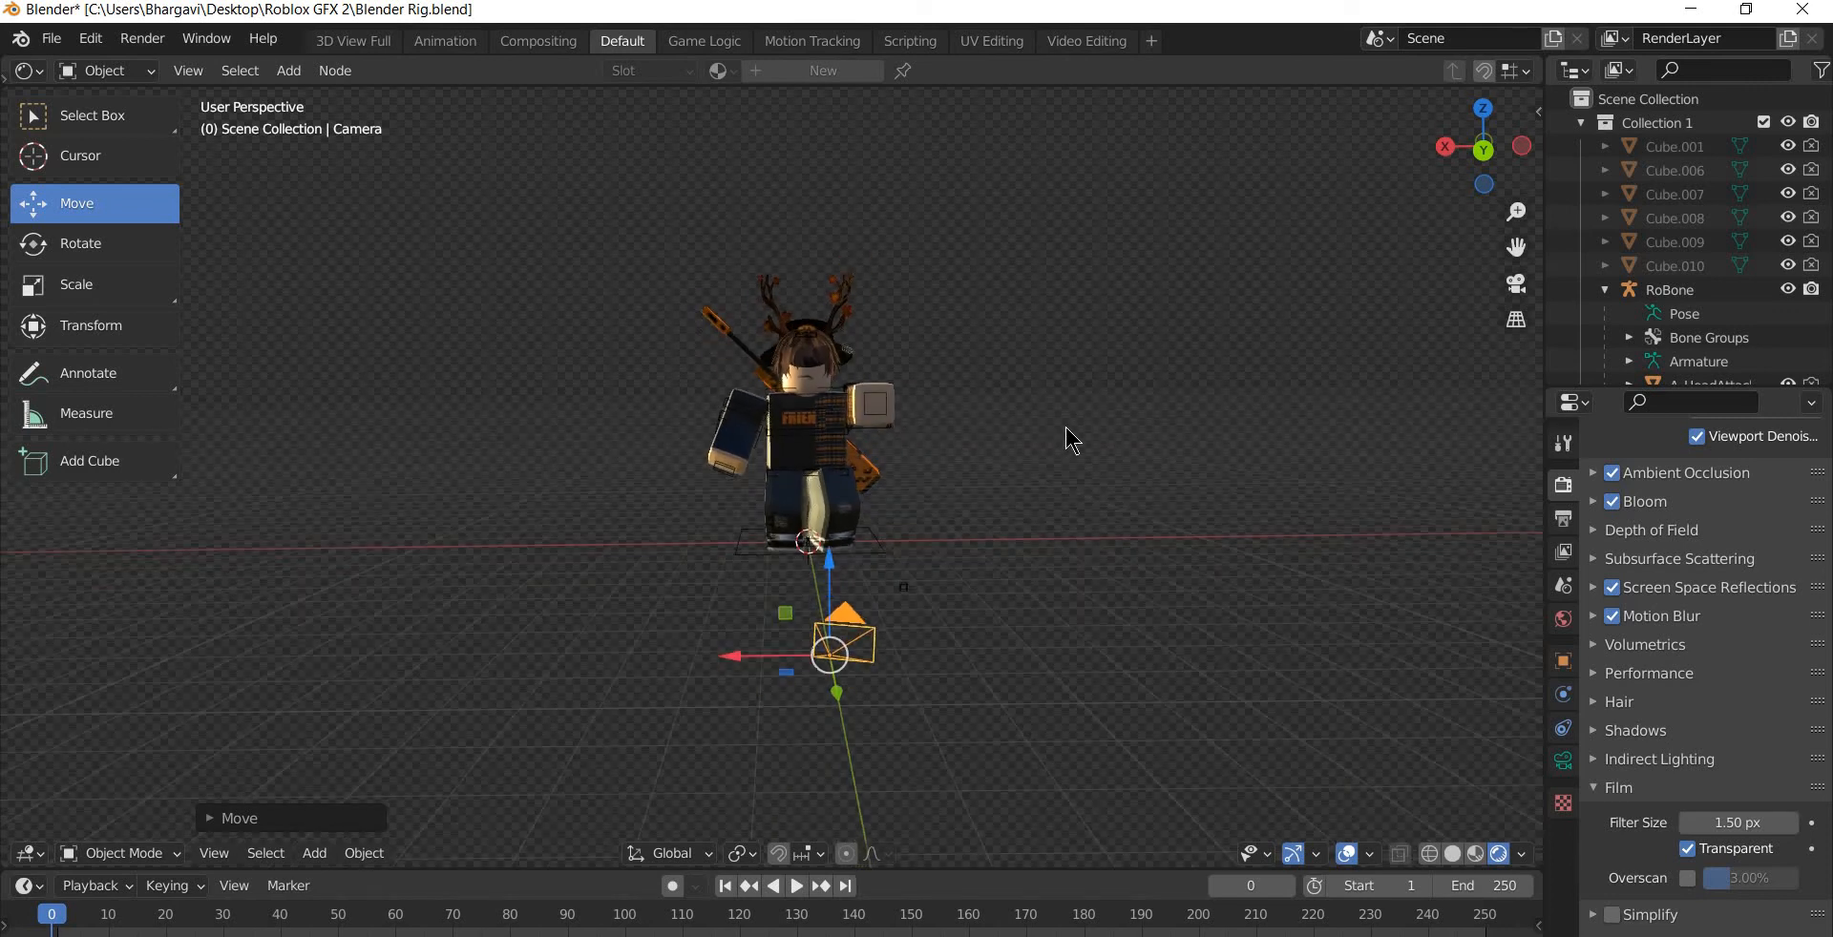
scroll(1065, 427, up, 1)
click(51, 250)
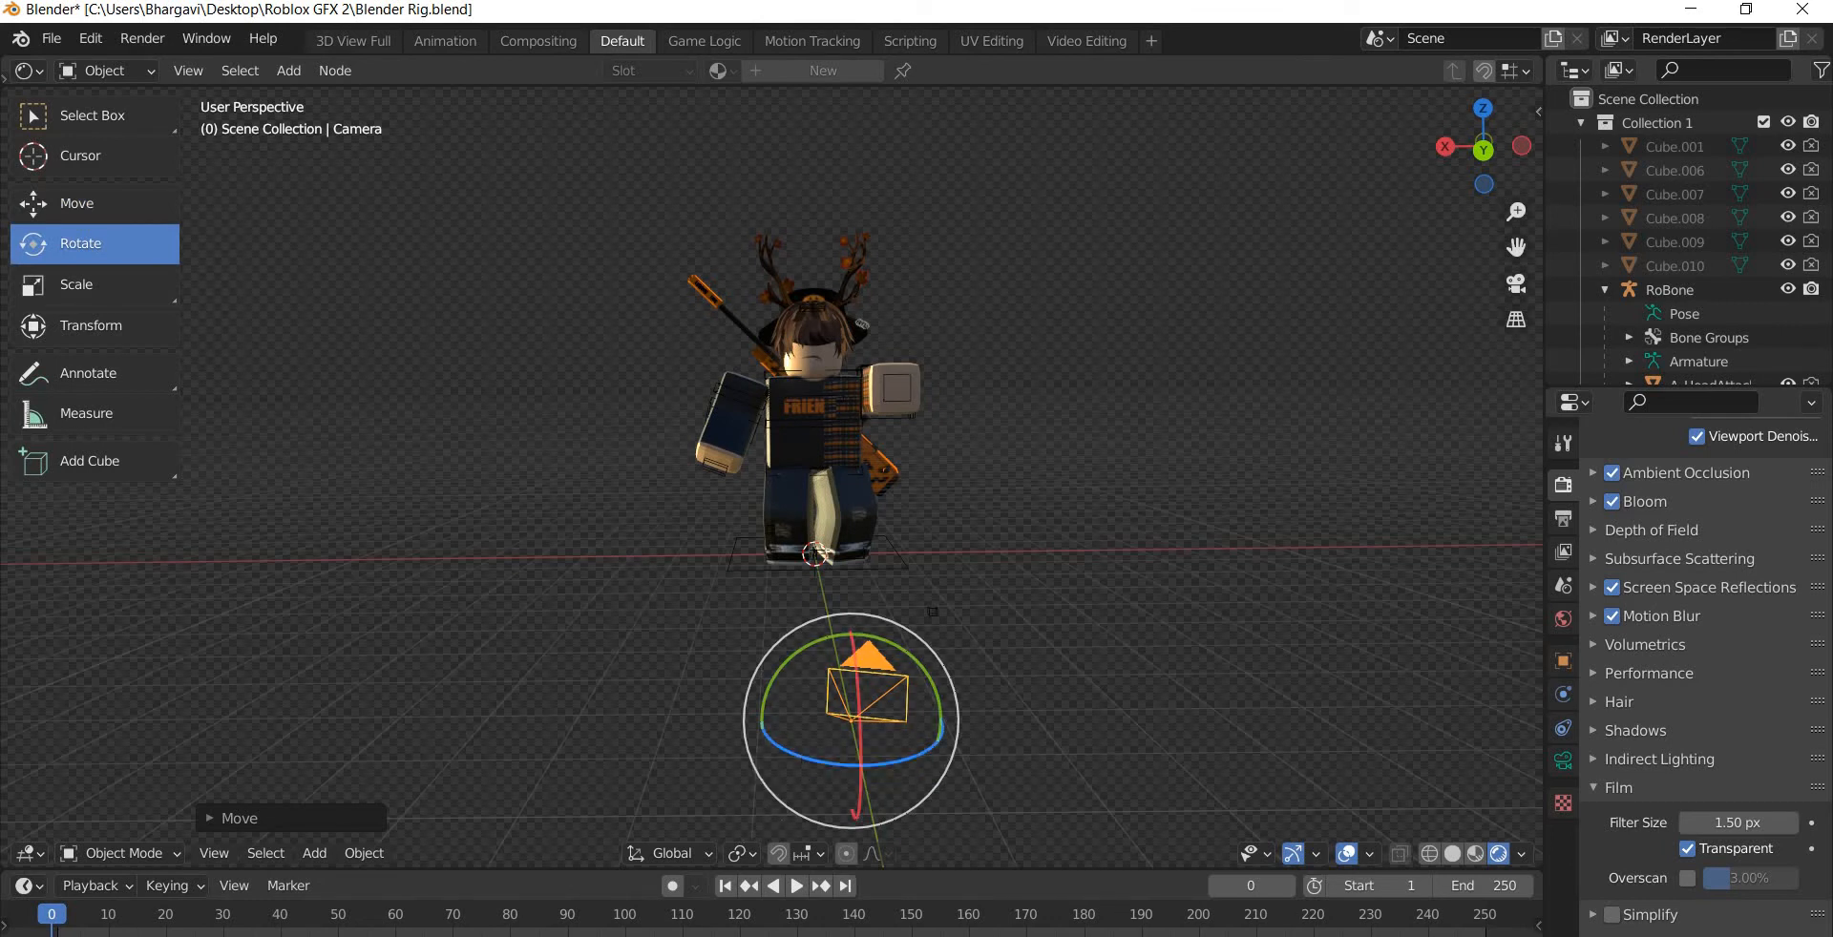
drag(808, 764, 812, 764)
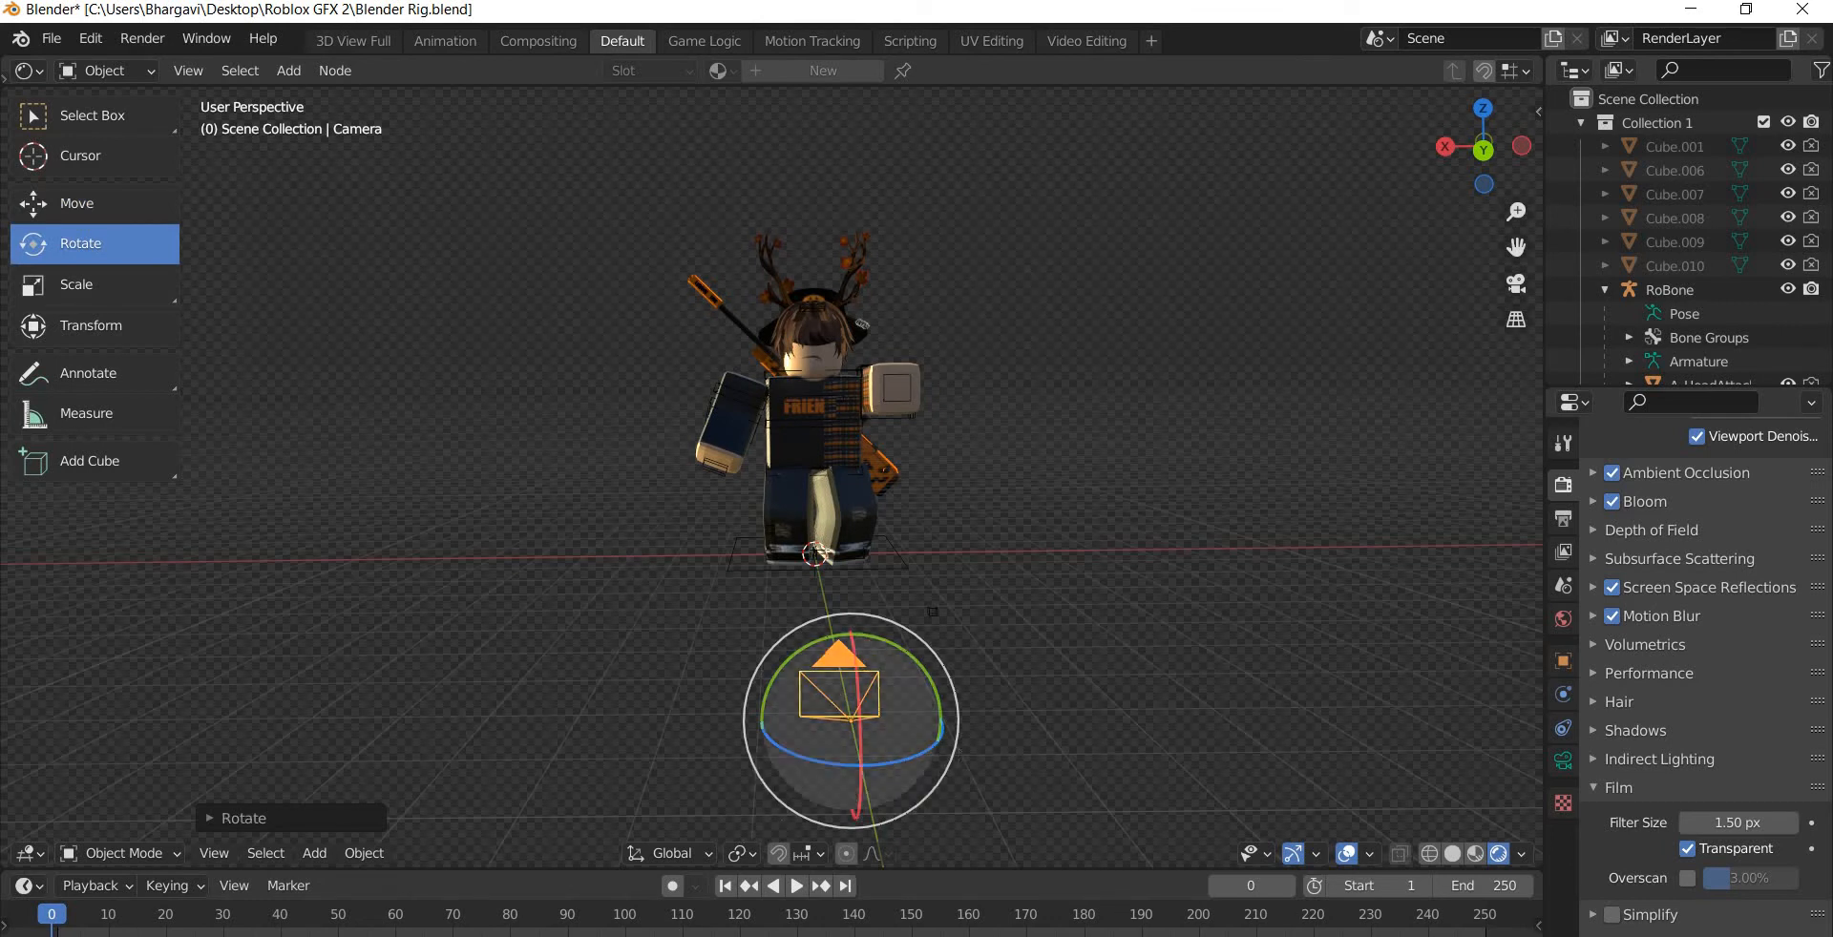
click(1016, 643)
key(KP_0)
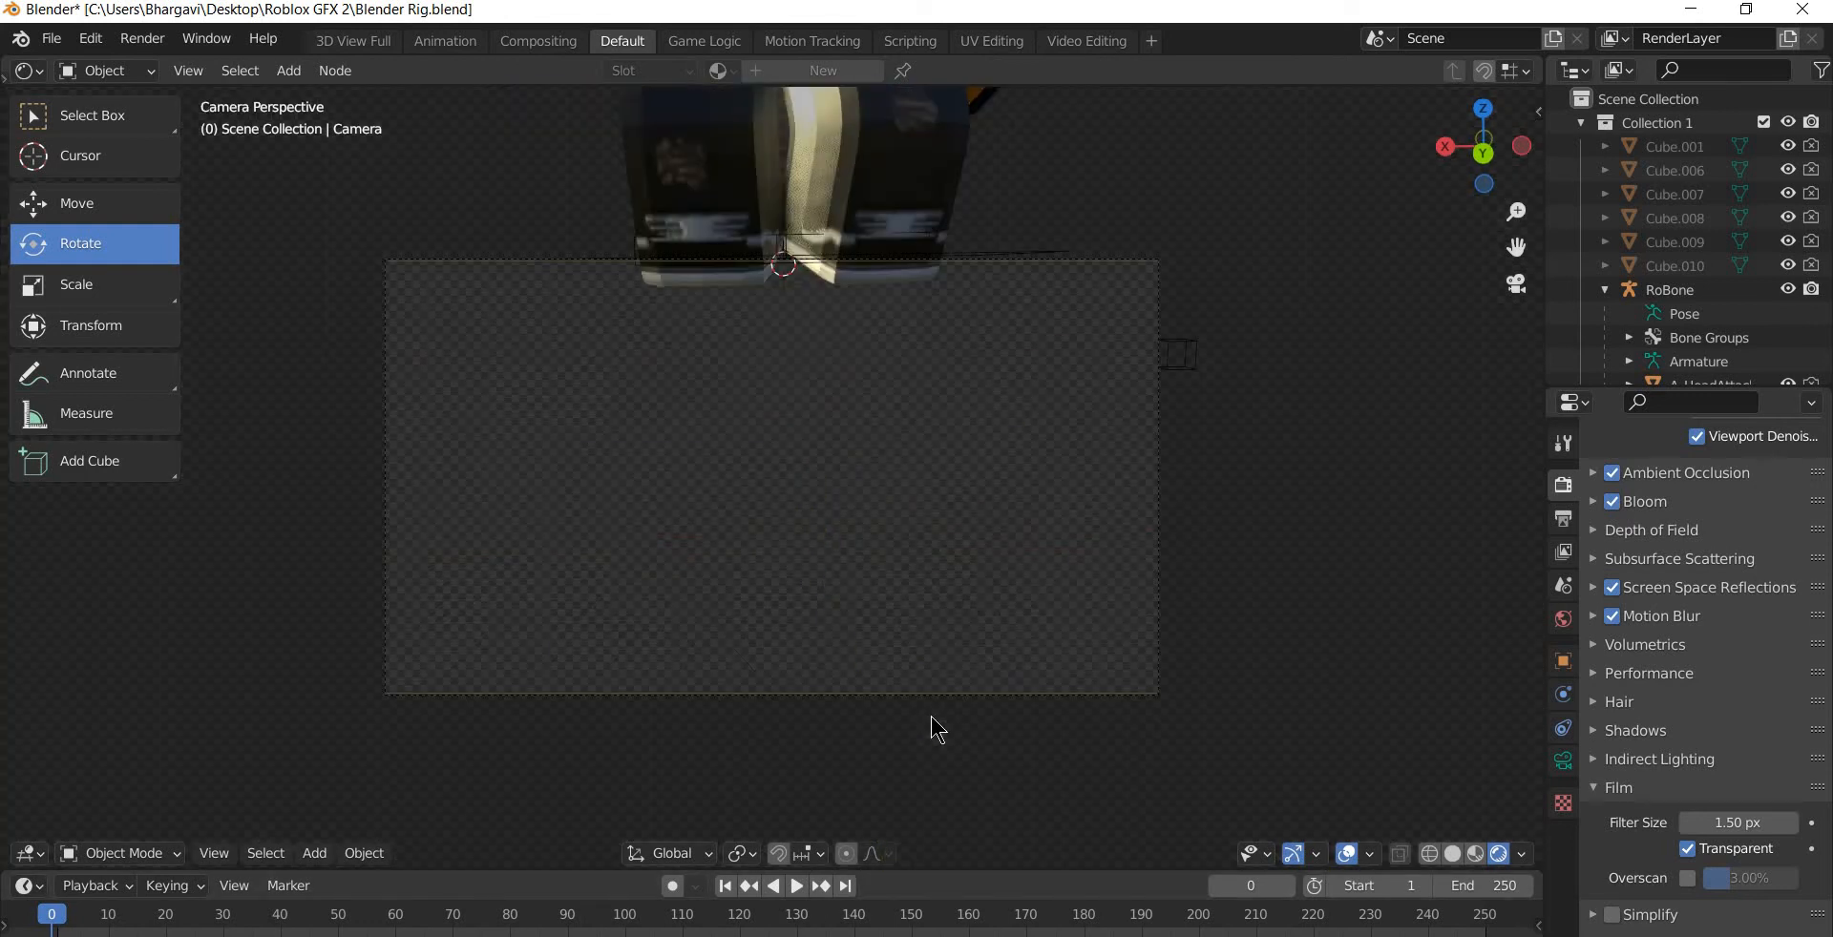
key(KP_0)
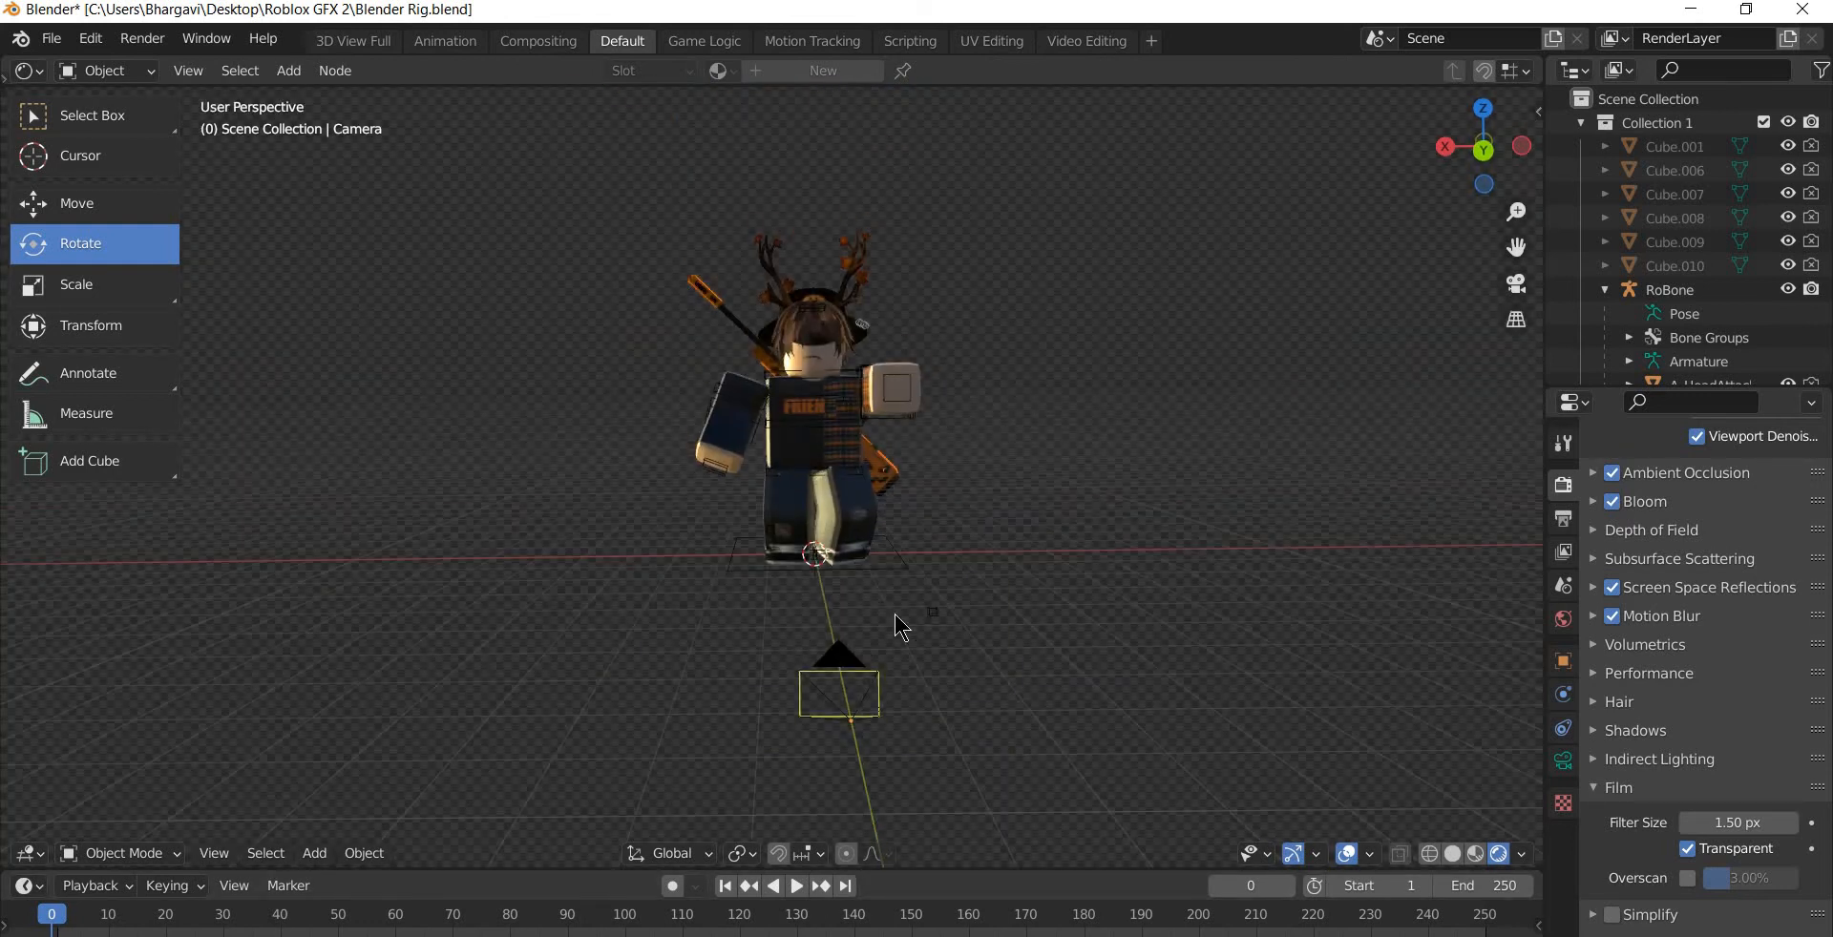
- Tilt the camera upward about the X axis toward the character and check the framing through it
middle_drag(1039, 576, 1200, 589)
scroll(1241, 552, up, 1)
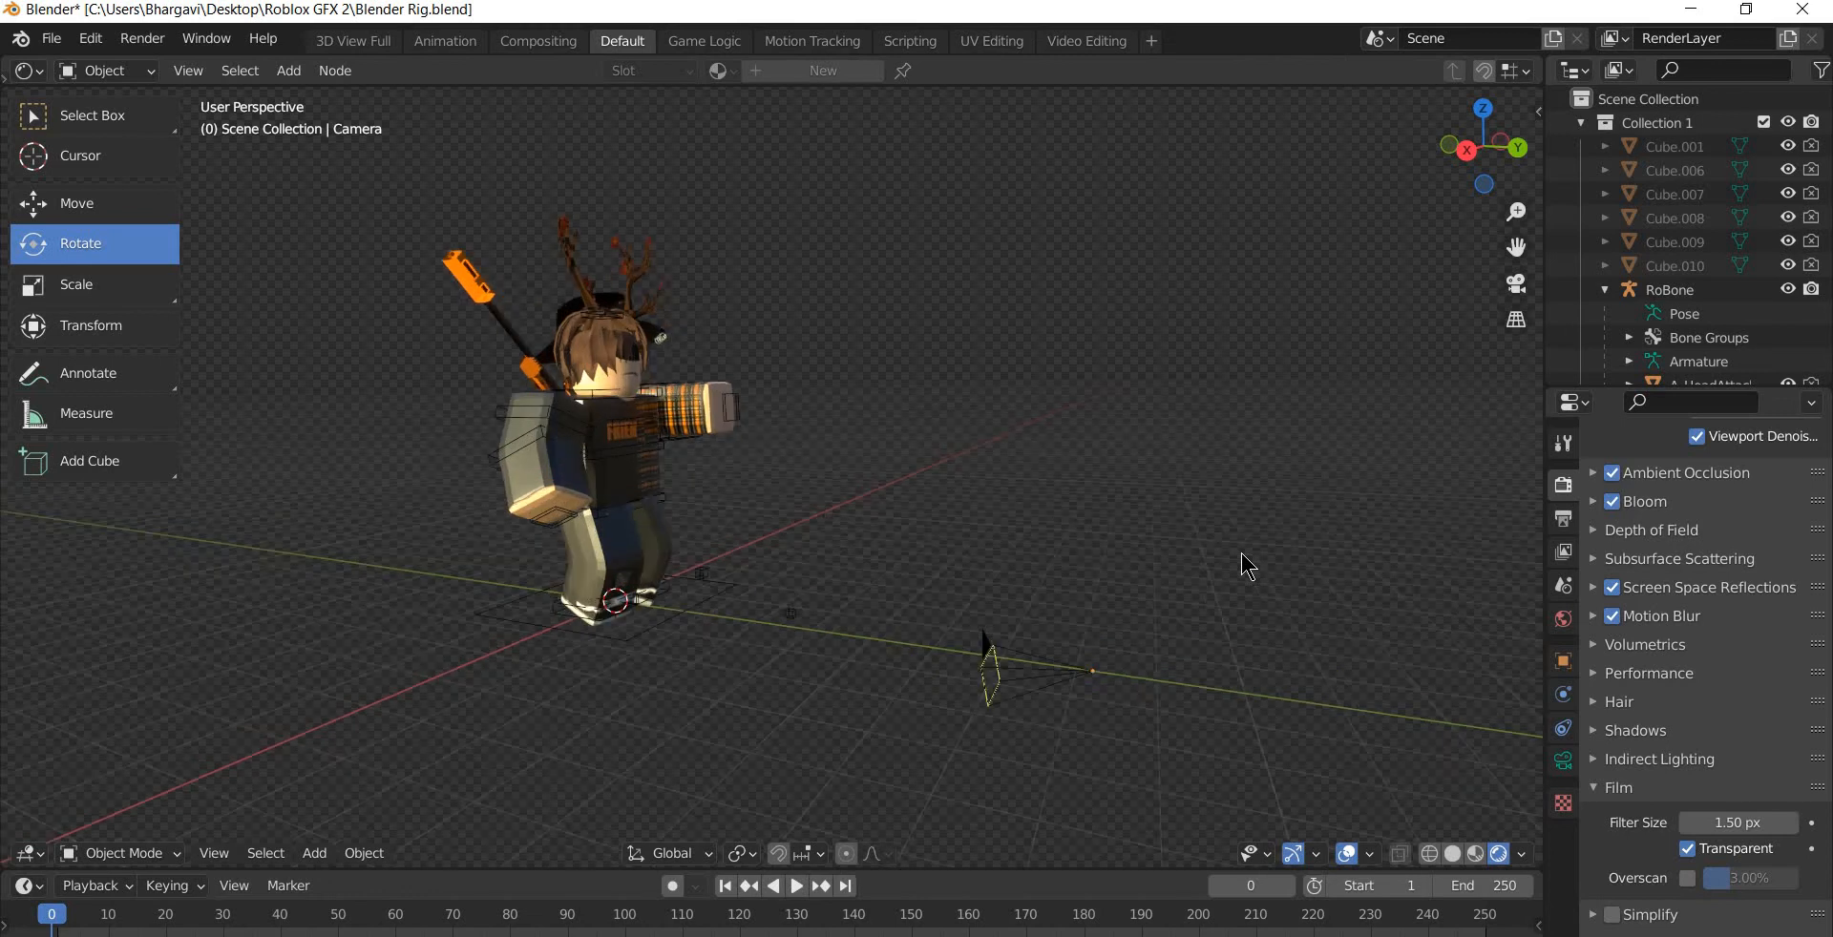
scroll(1235, 558, up, 1)
shift+middle_drag(1064, 521, 980, 514)
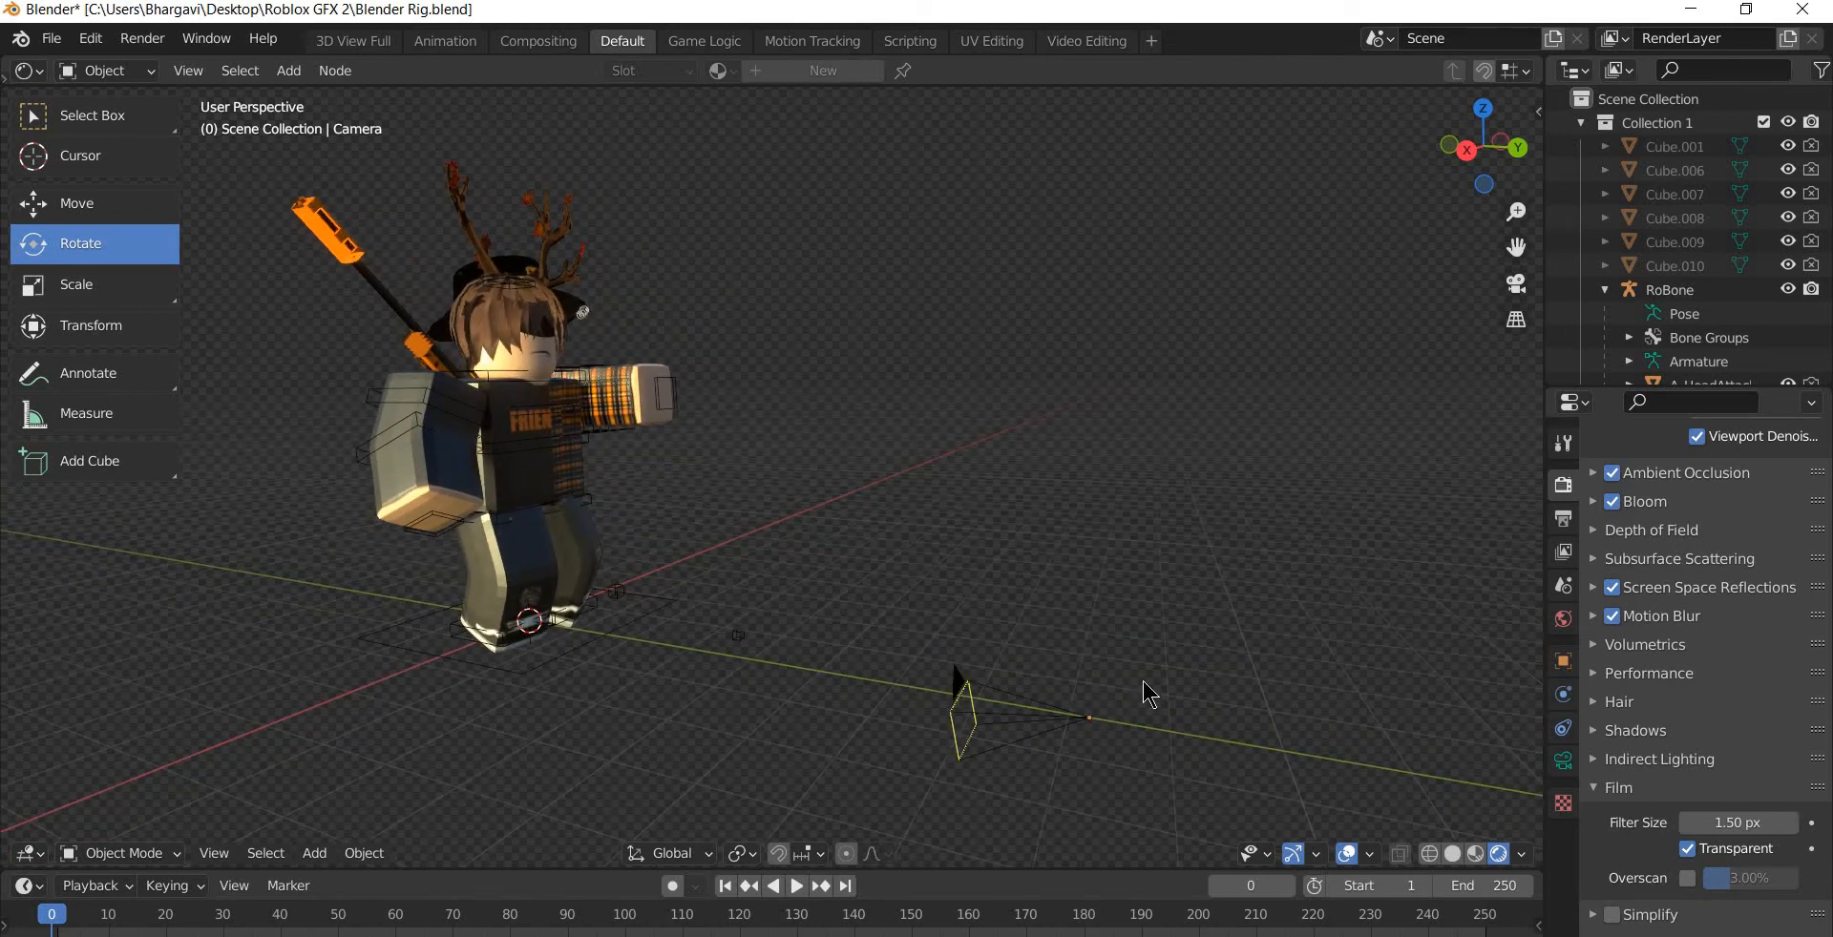
shift+middle_drag(1262, 625, 1227, 597)
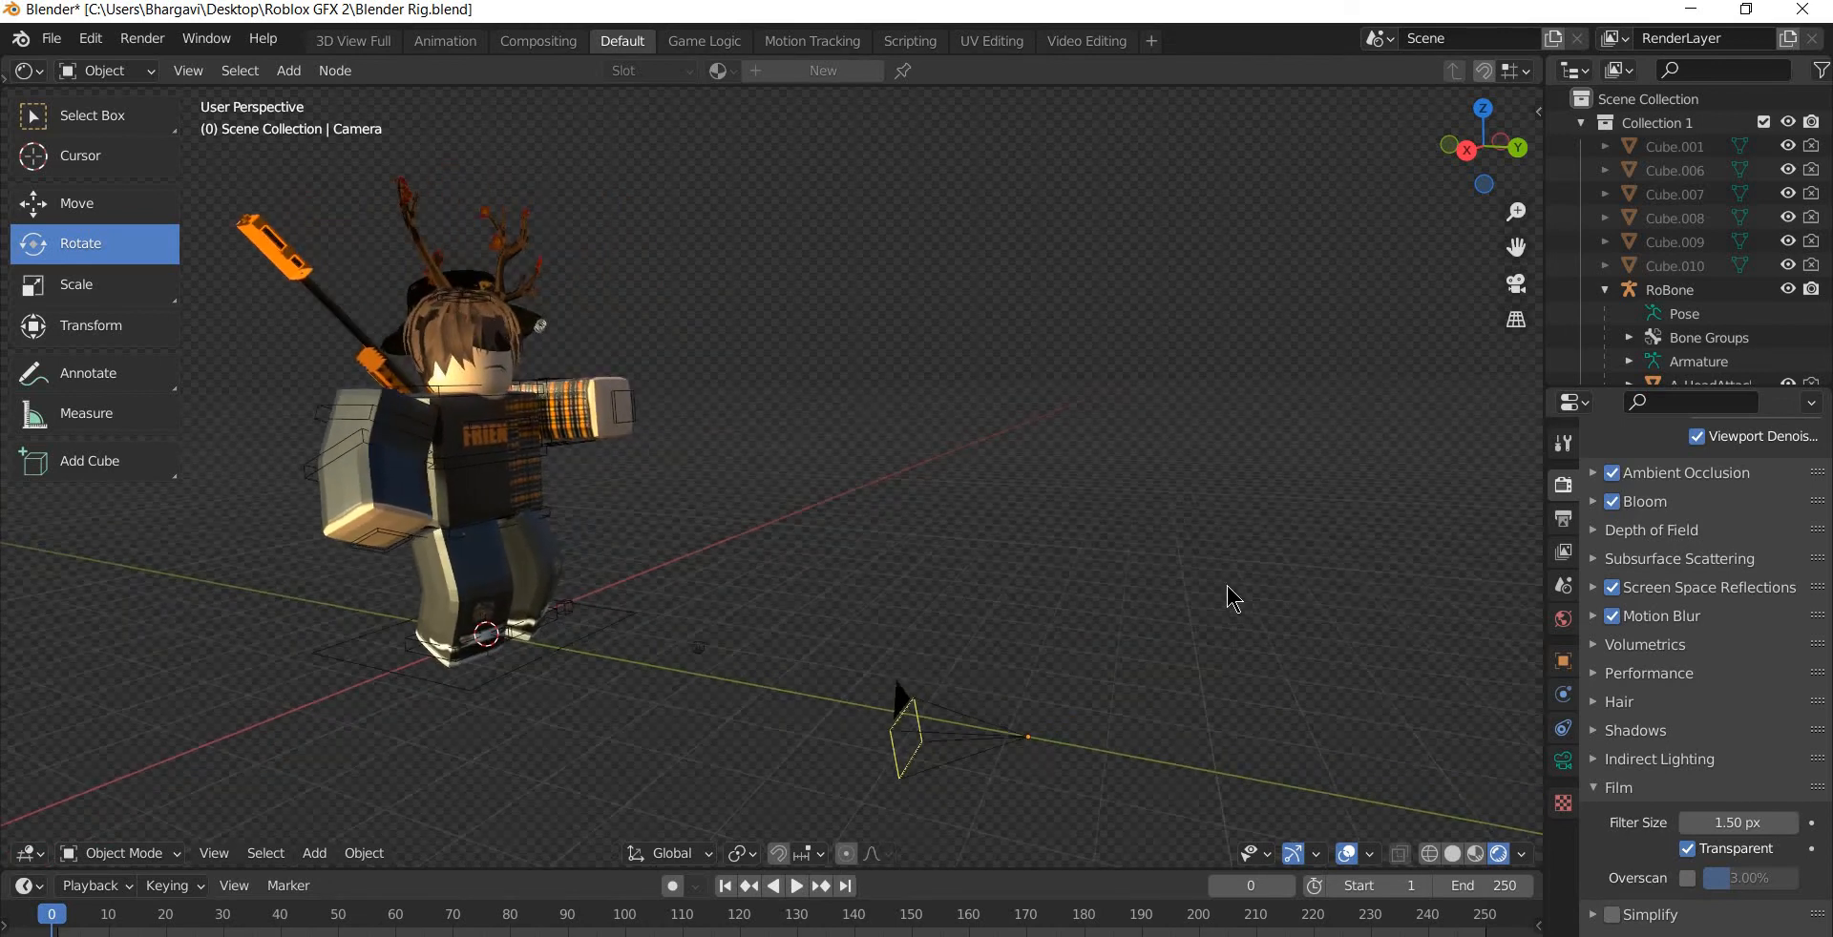
click(1005, 728)
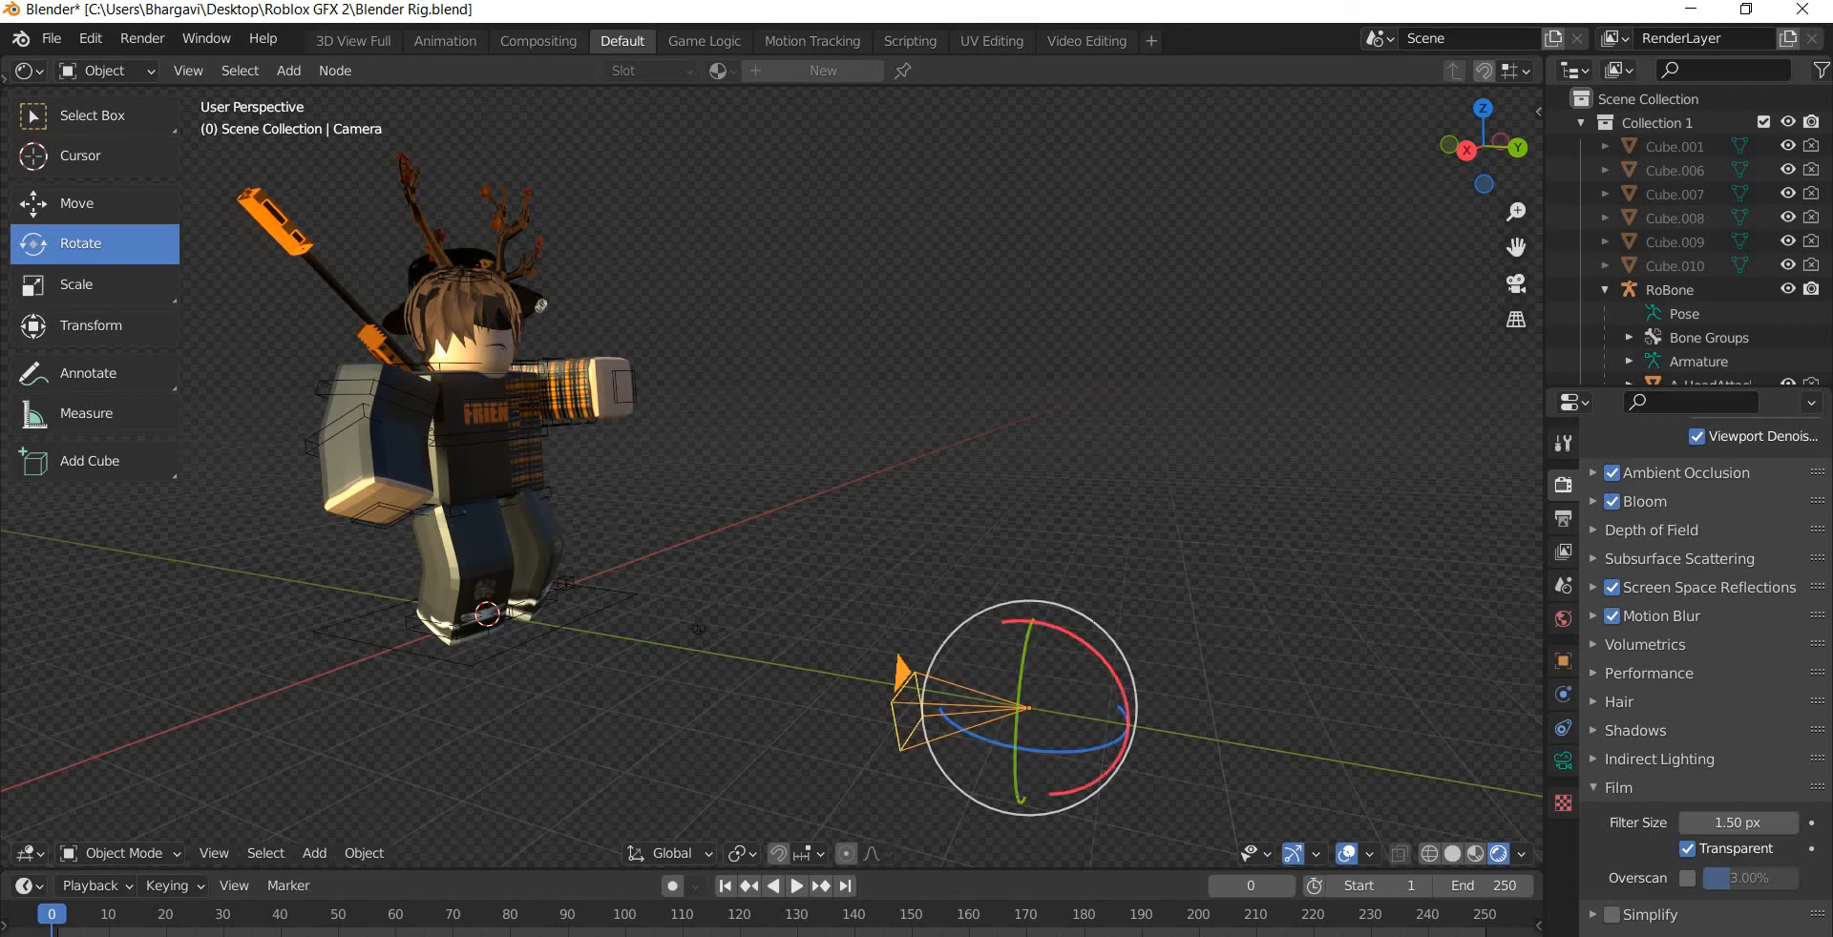
drag(1054, 638, 1050, 662)
key(KP_0)
key(KP_0)
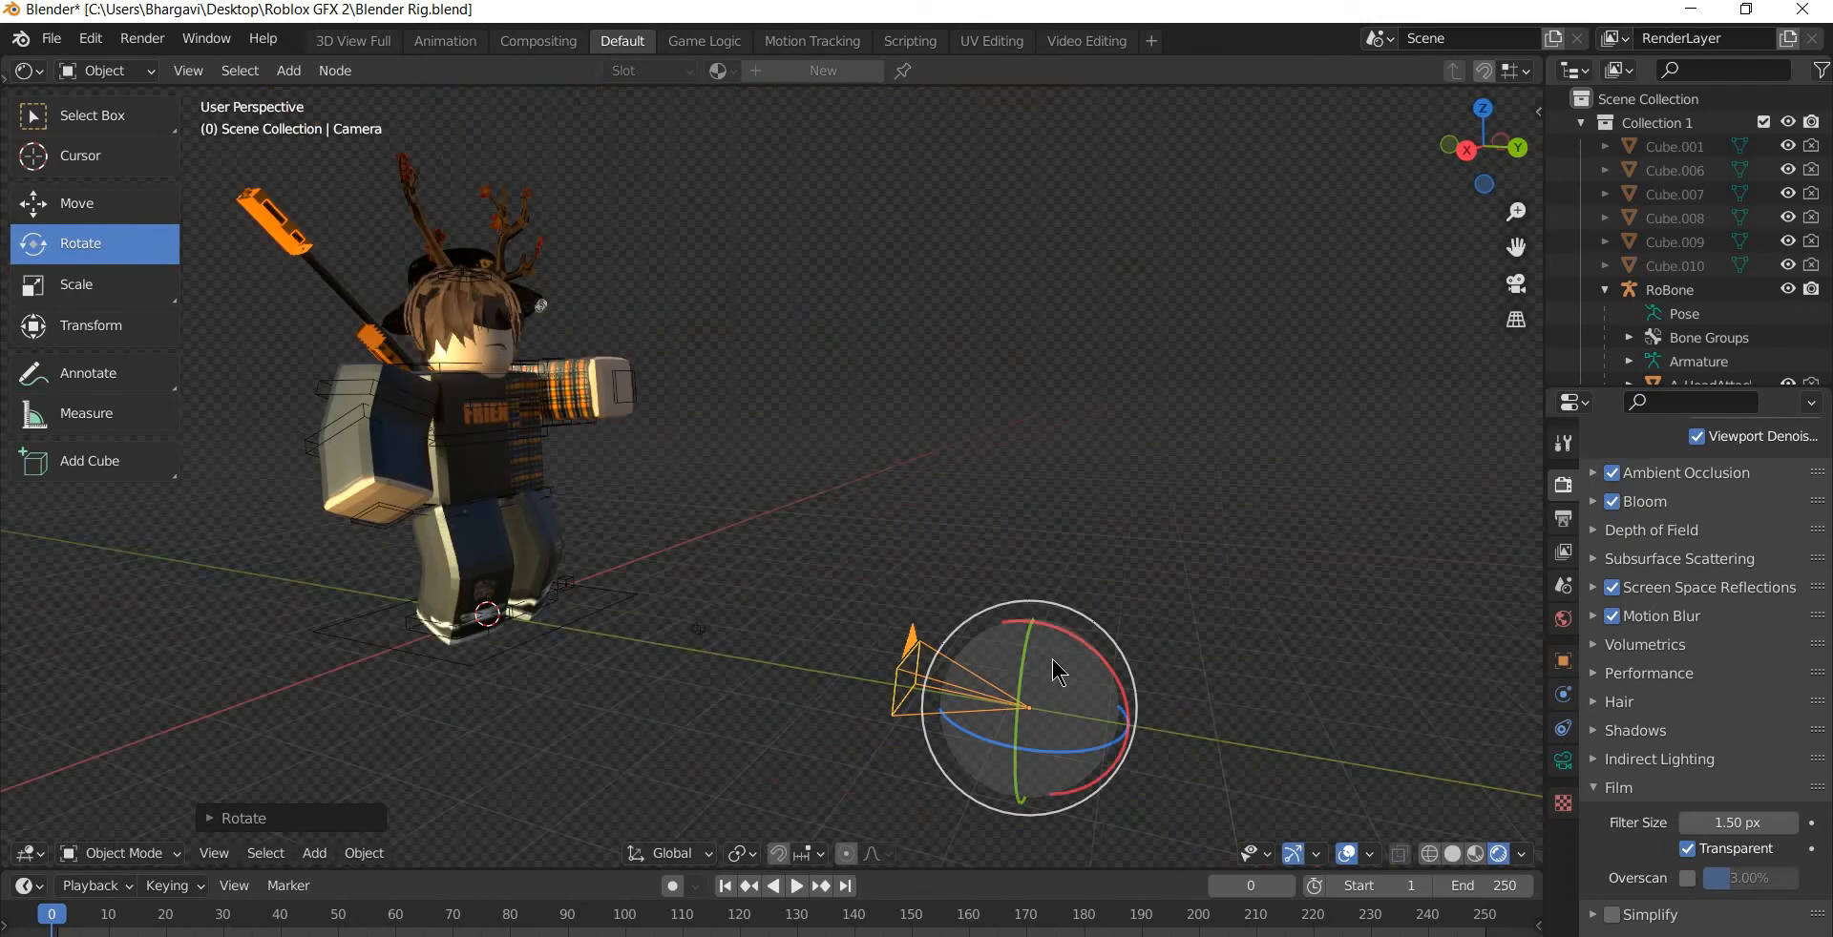
- Tilt the camera slightly further up about the X axis until the character's feet sit at the frame's lower edge
drag(1064, 632, 1102, 673)
right_click(1102, 673)
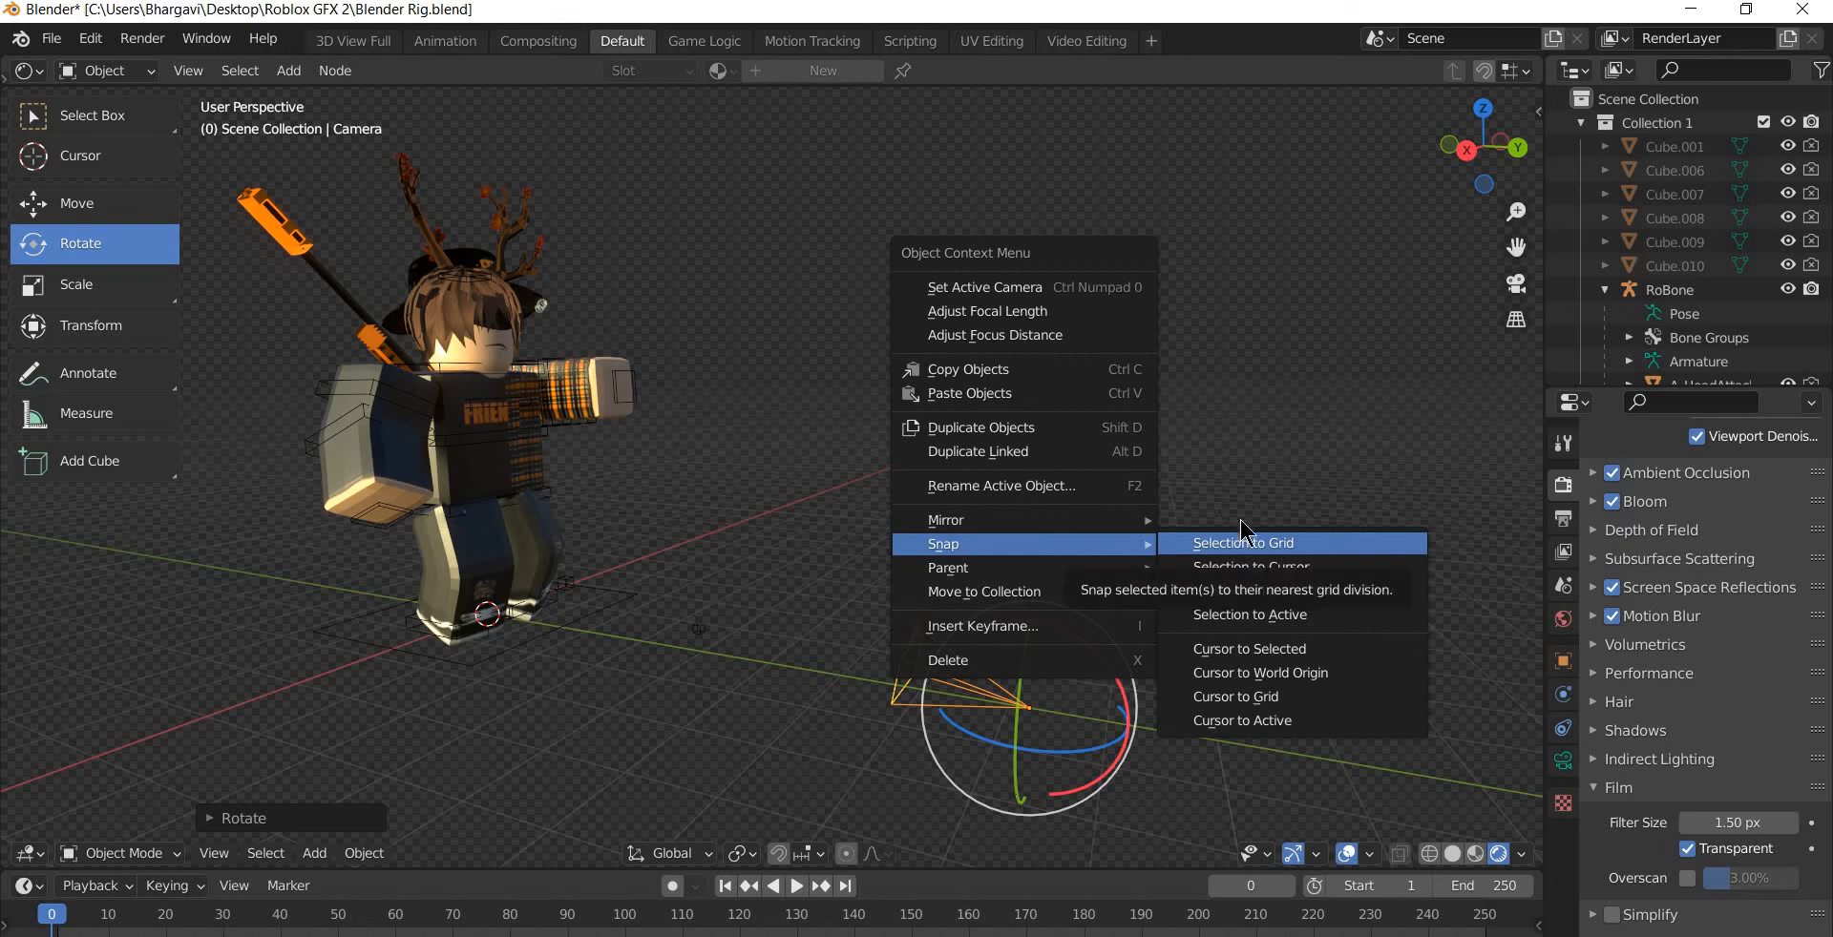
key(Escape)
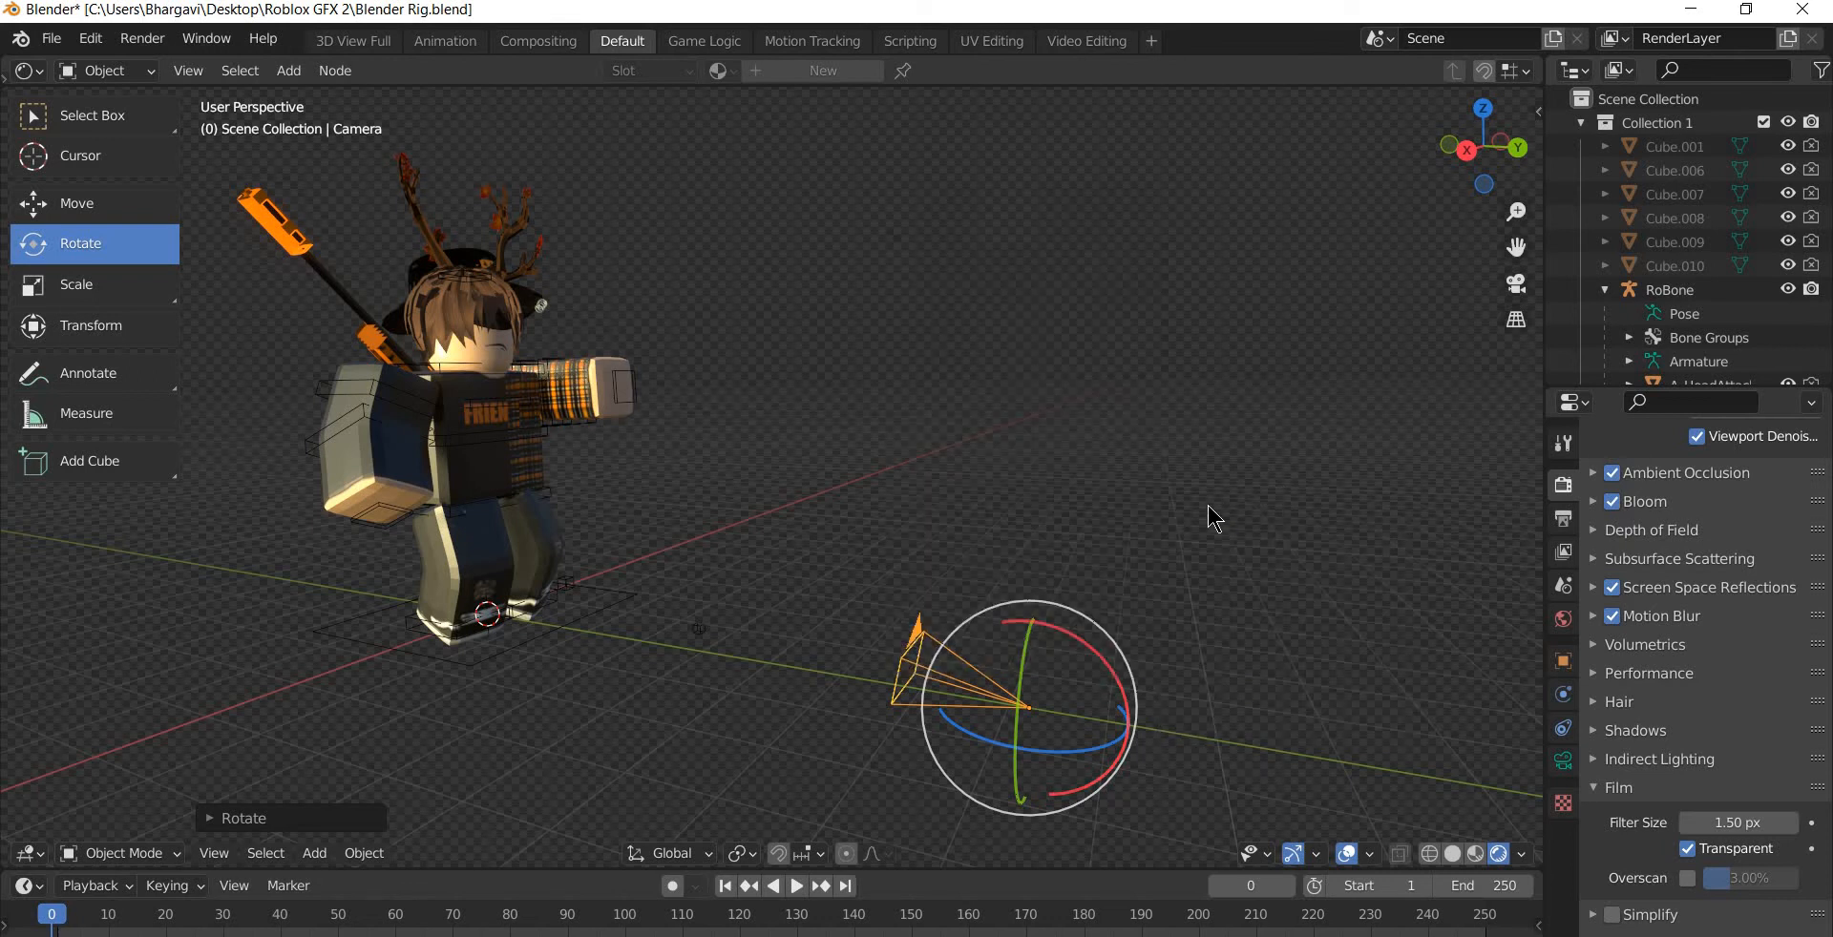
key(KP_0)
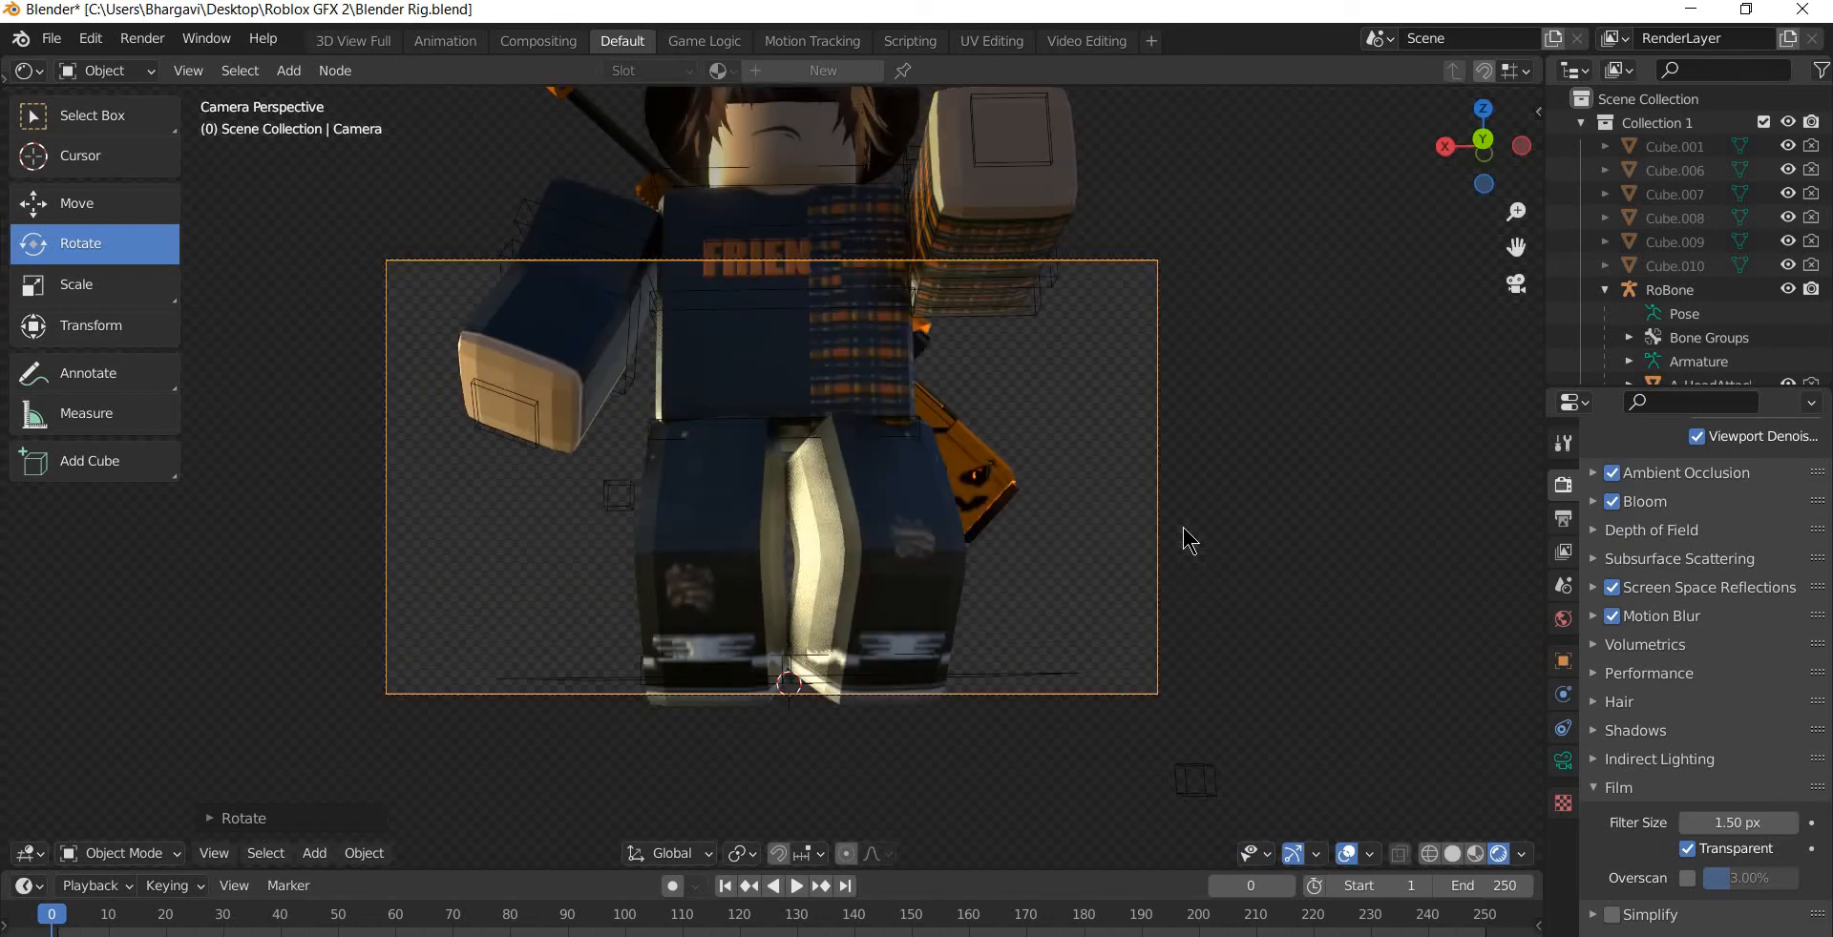
key(KP_0)
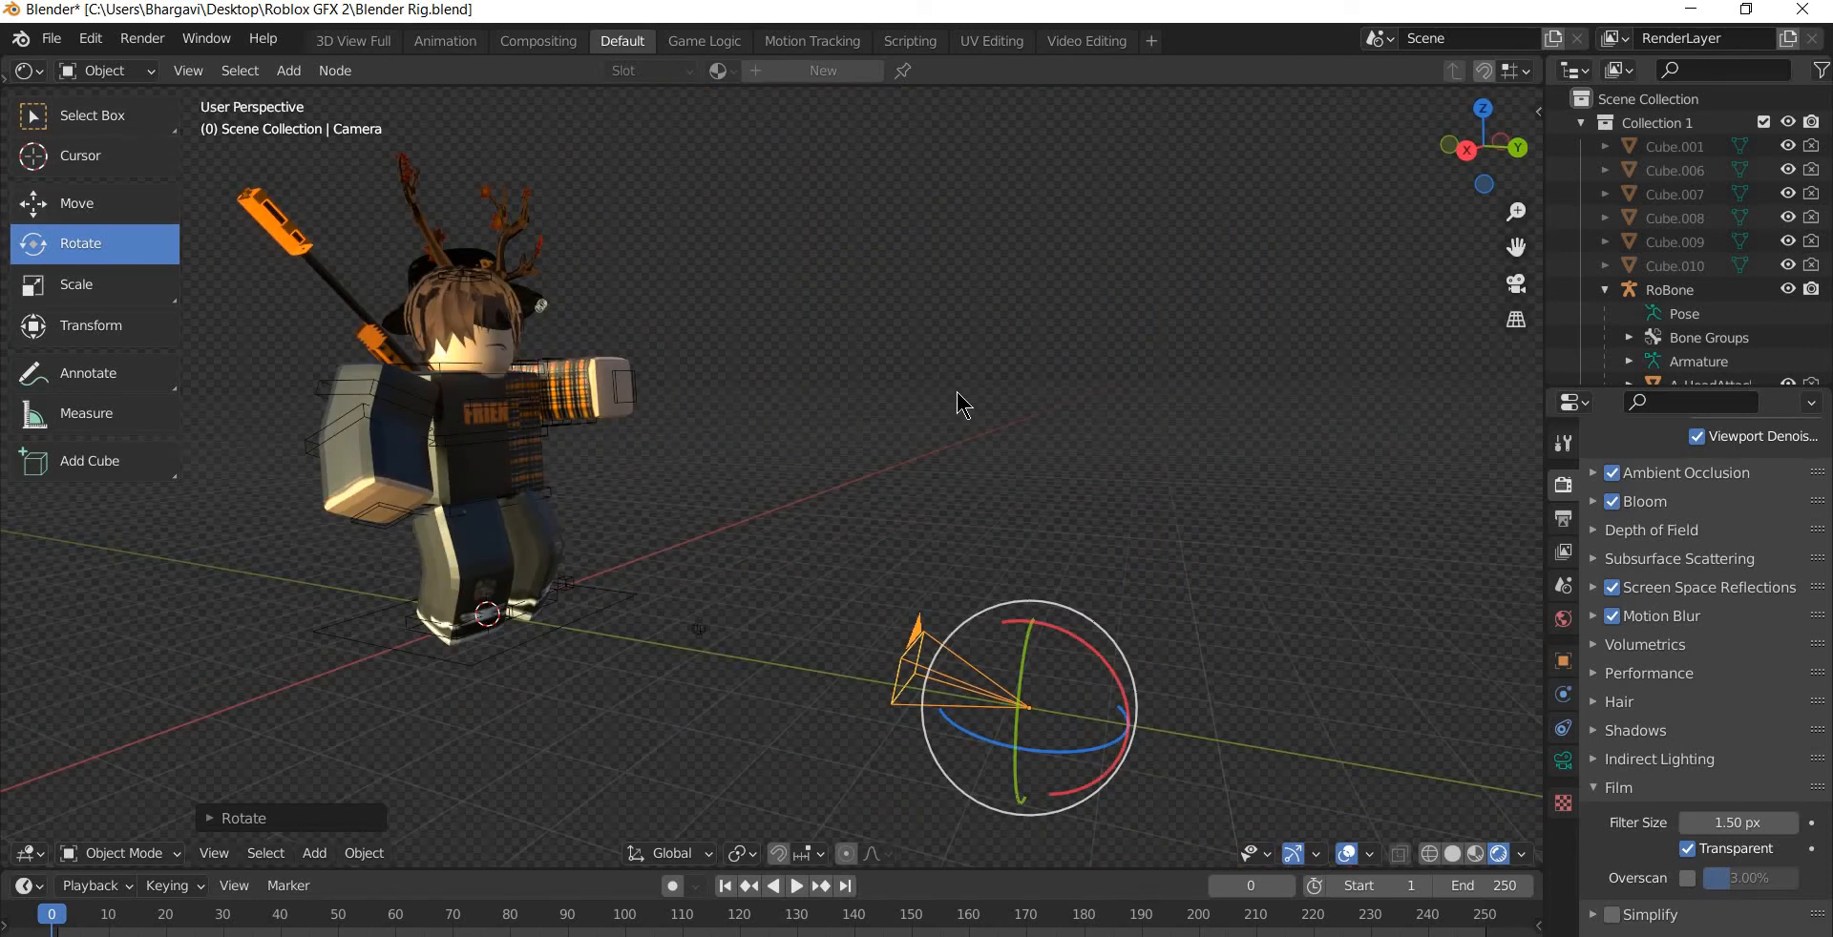
- Move the camera farther back along the Y axis to fit more of the character in the frame
middle_drag(961, 397, 151, 192)
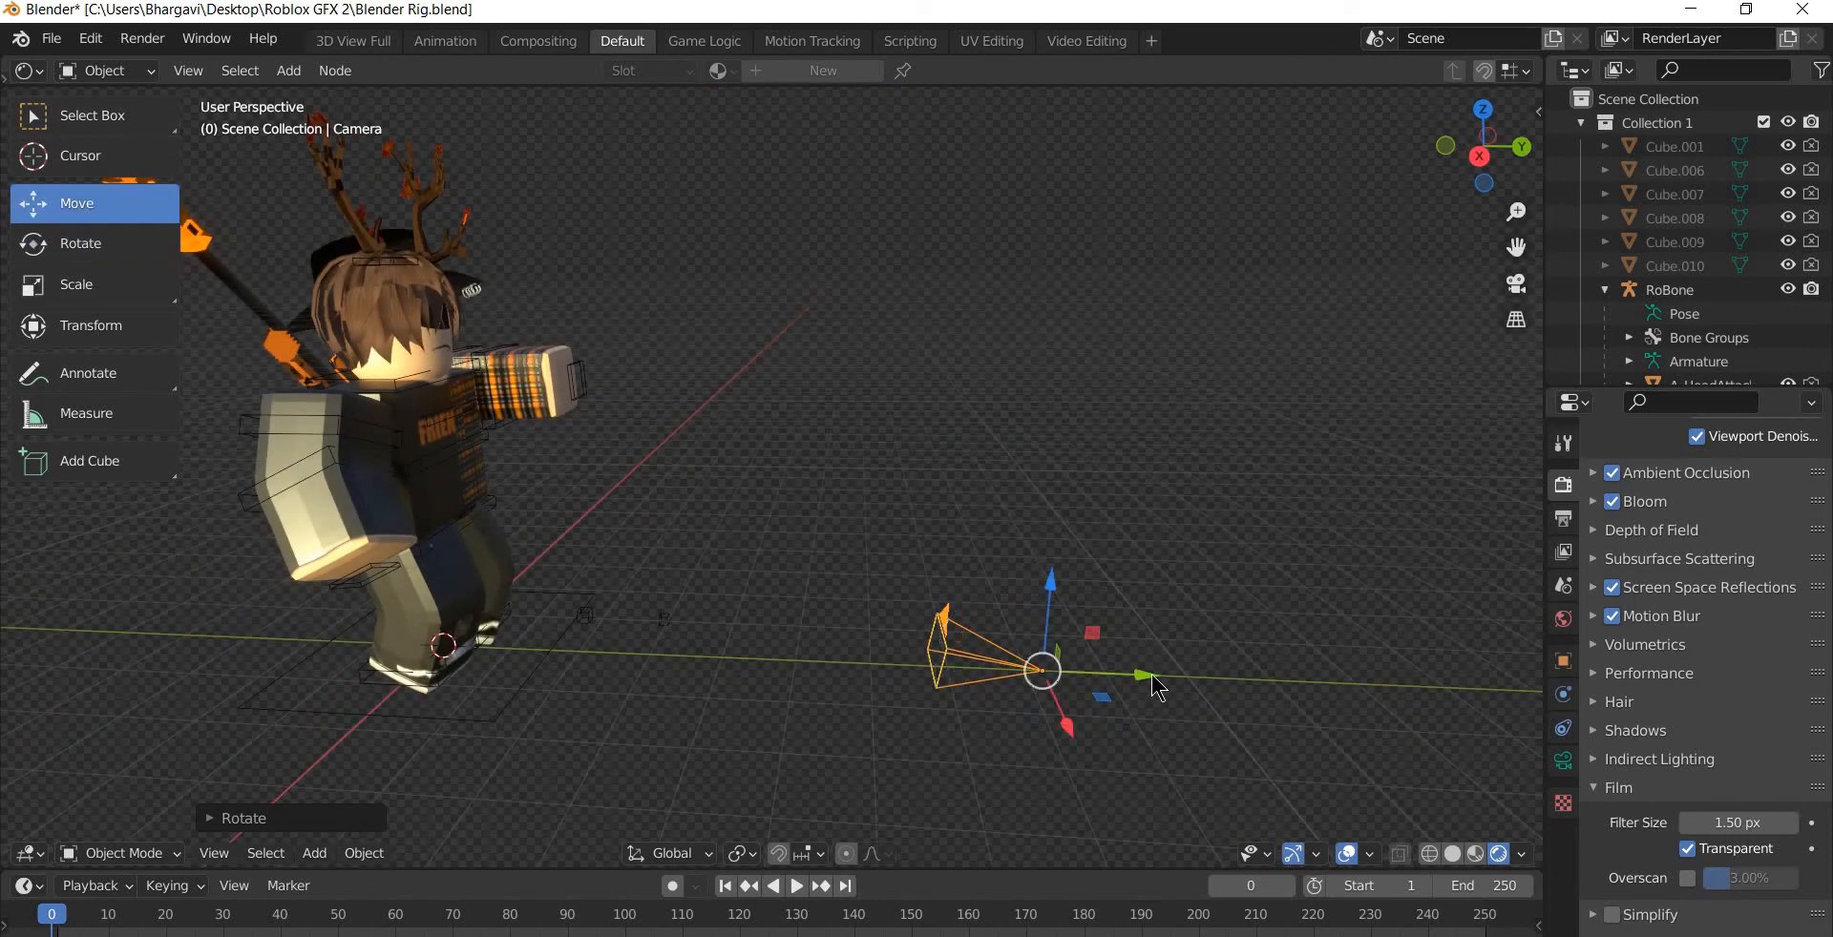
drag(1145, 676, 5, 723)
key(KP_0)
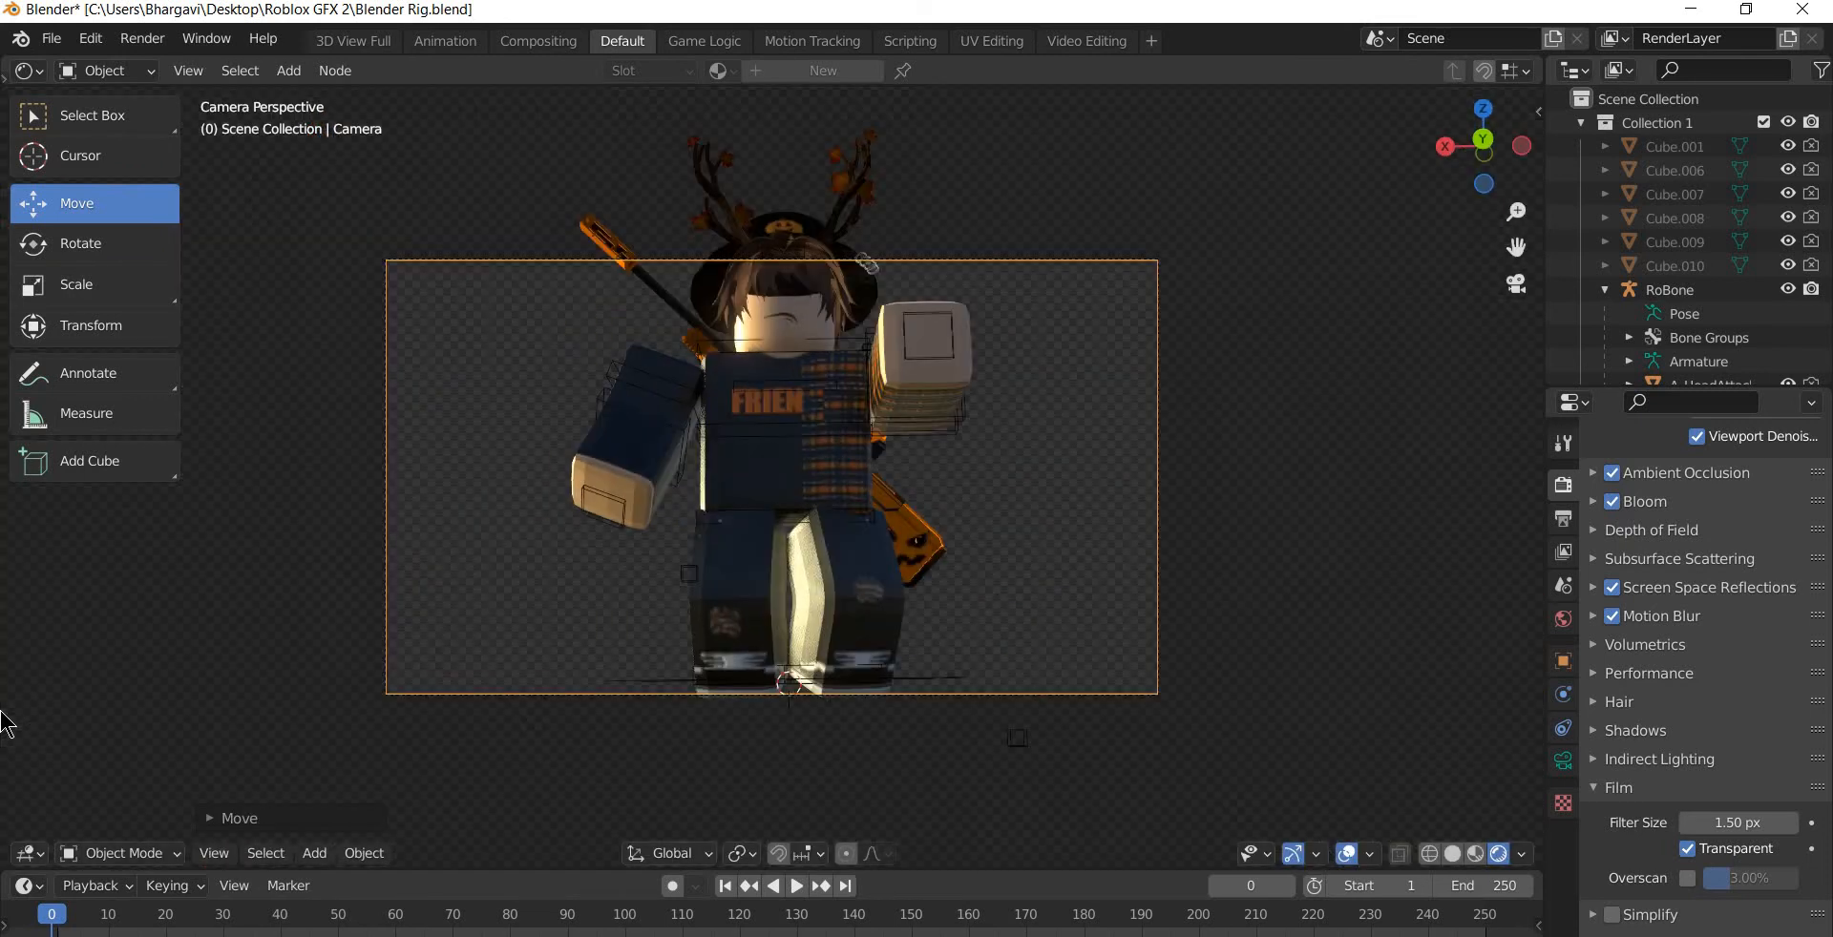
key(KP_0)
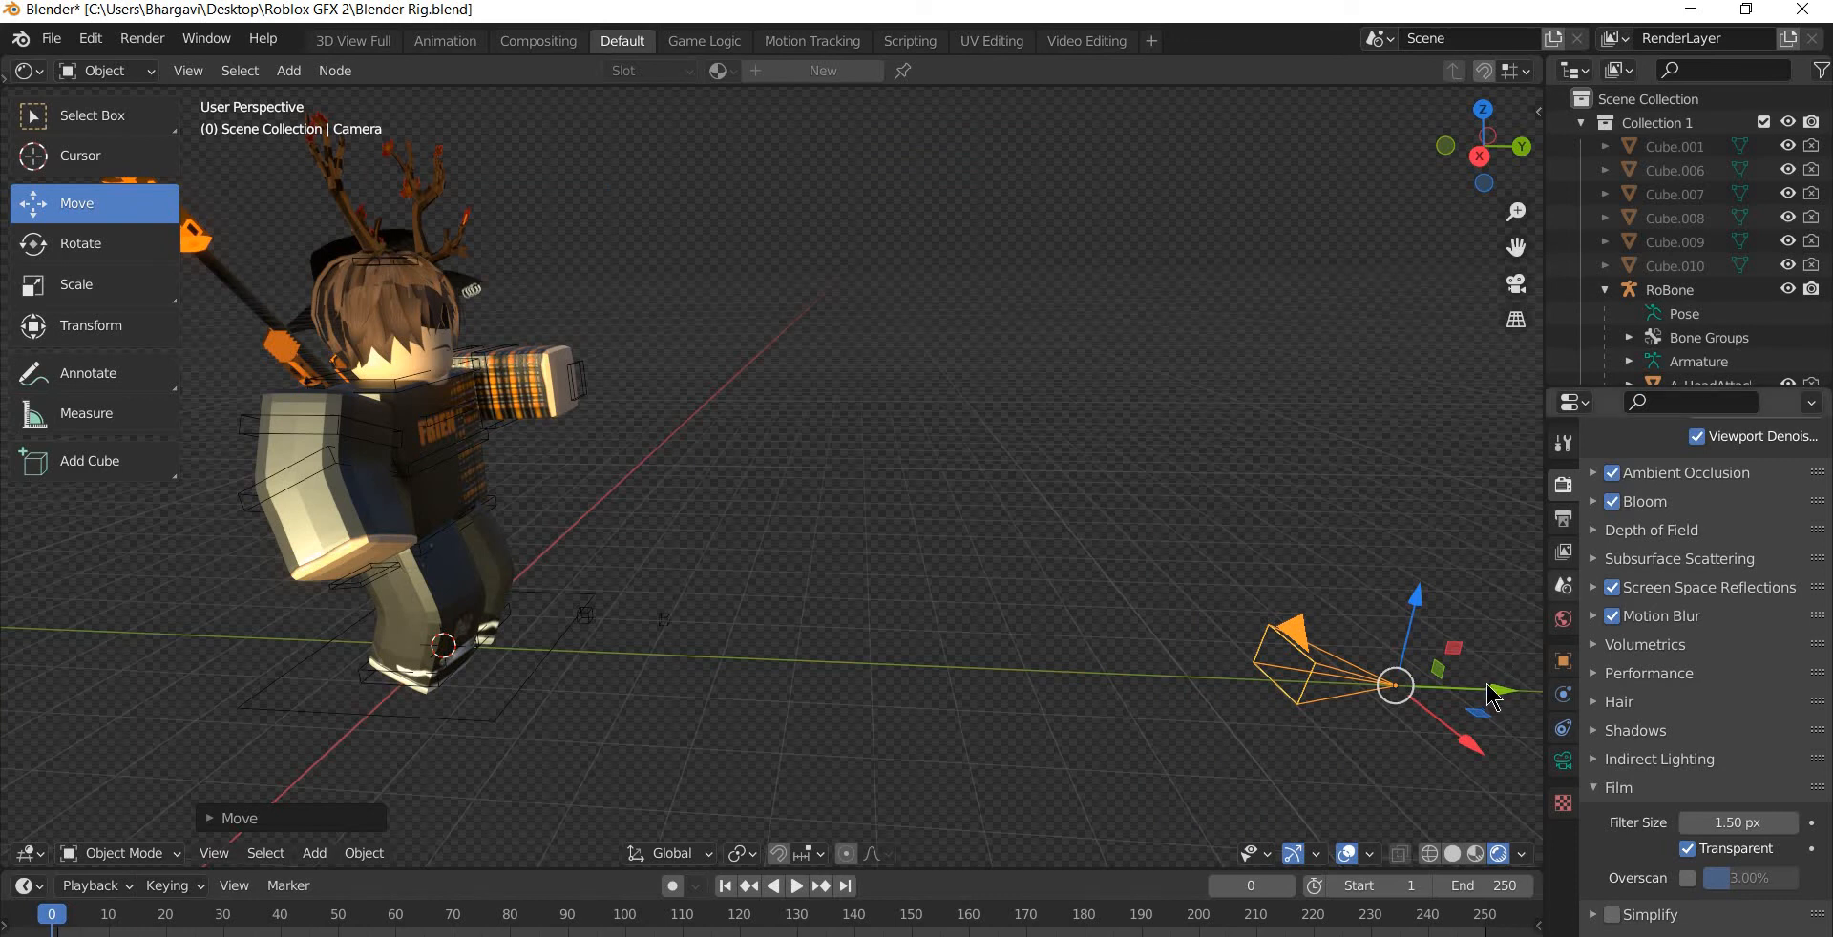
drag(1508, 687, 1536, 690)
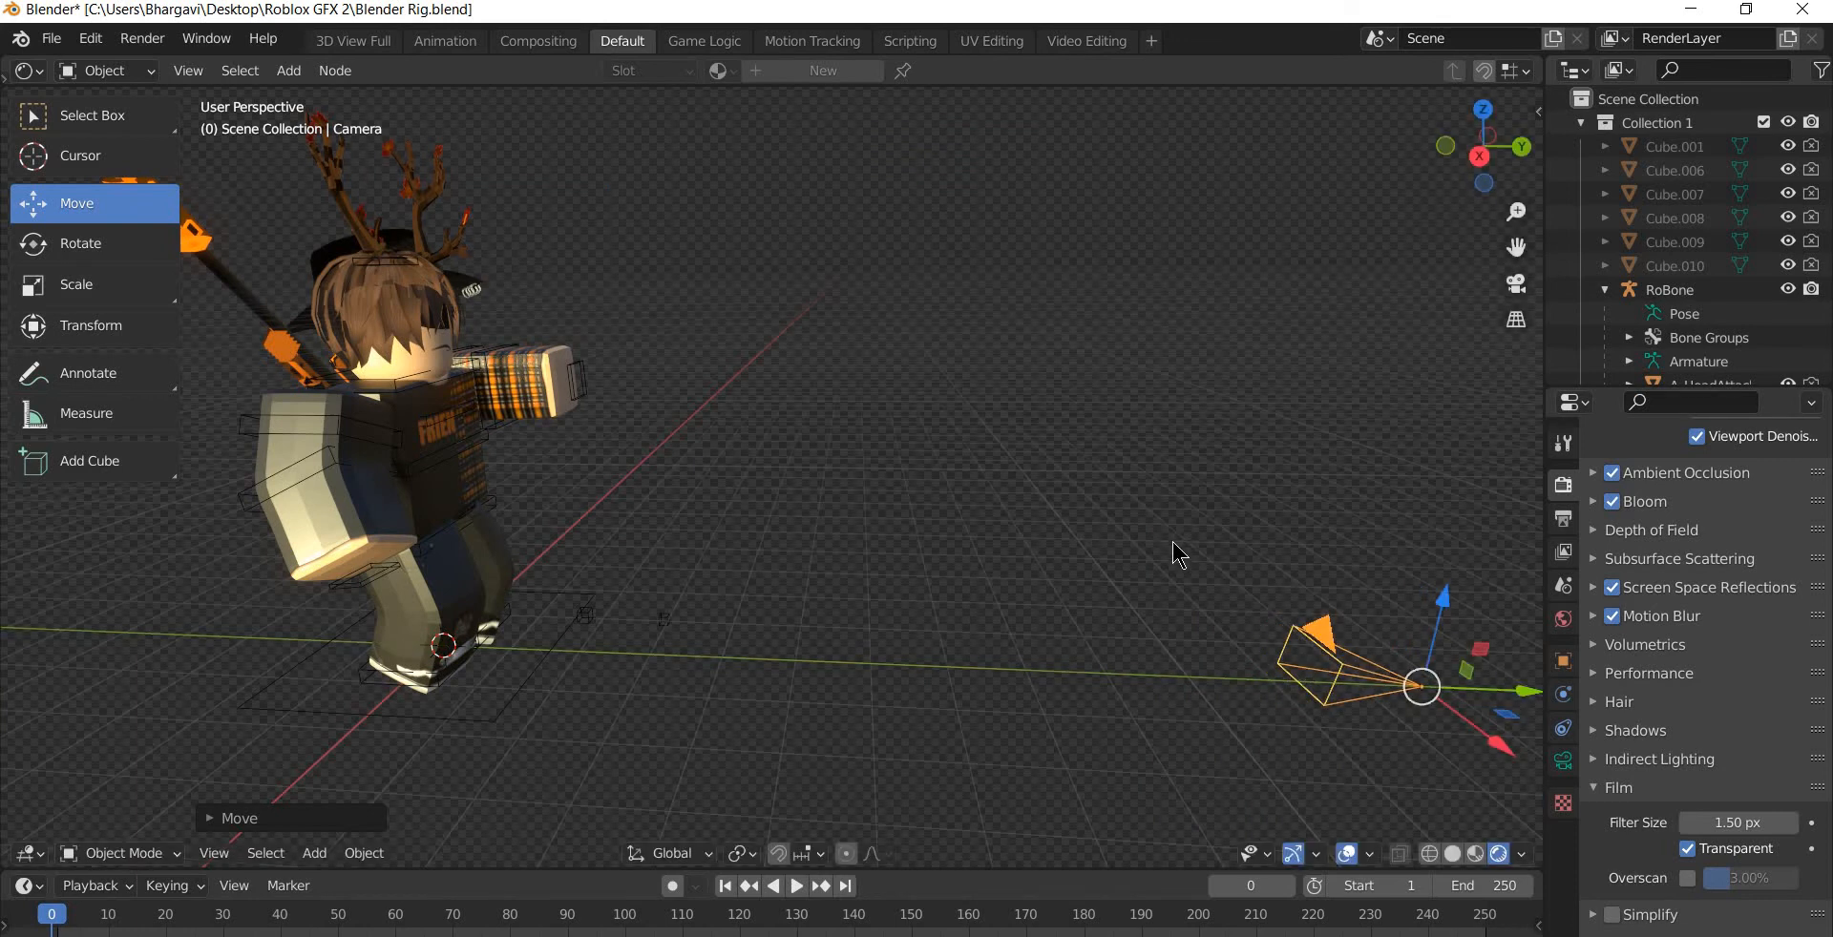
scroll(1181, 536, down, 3)
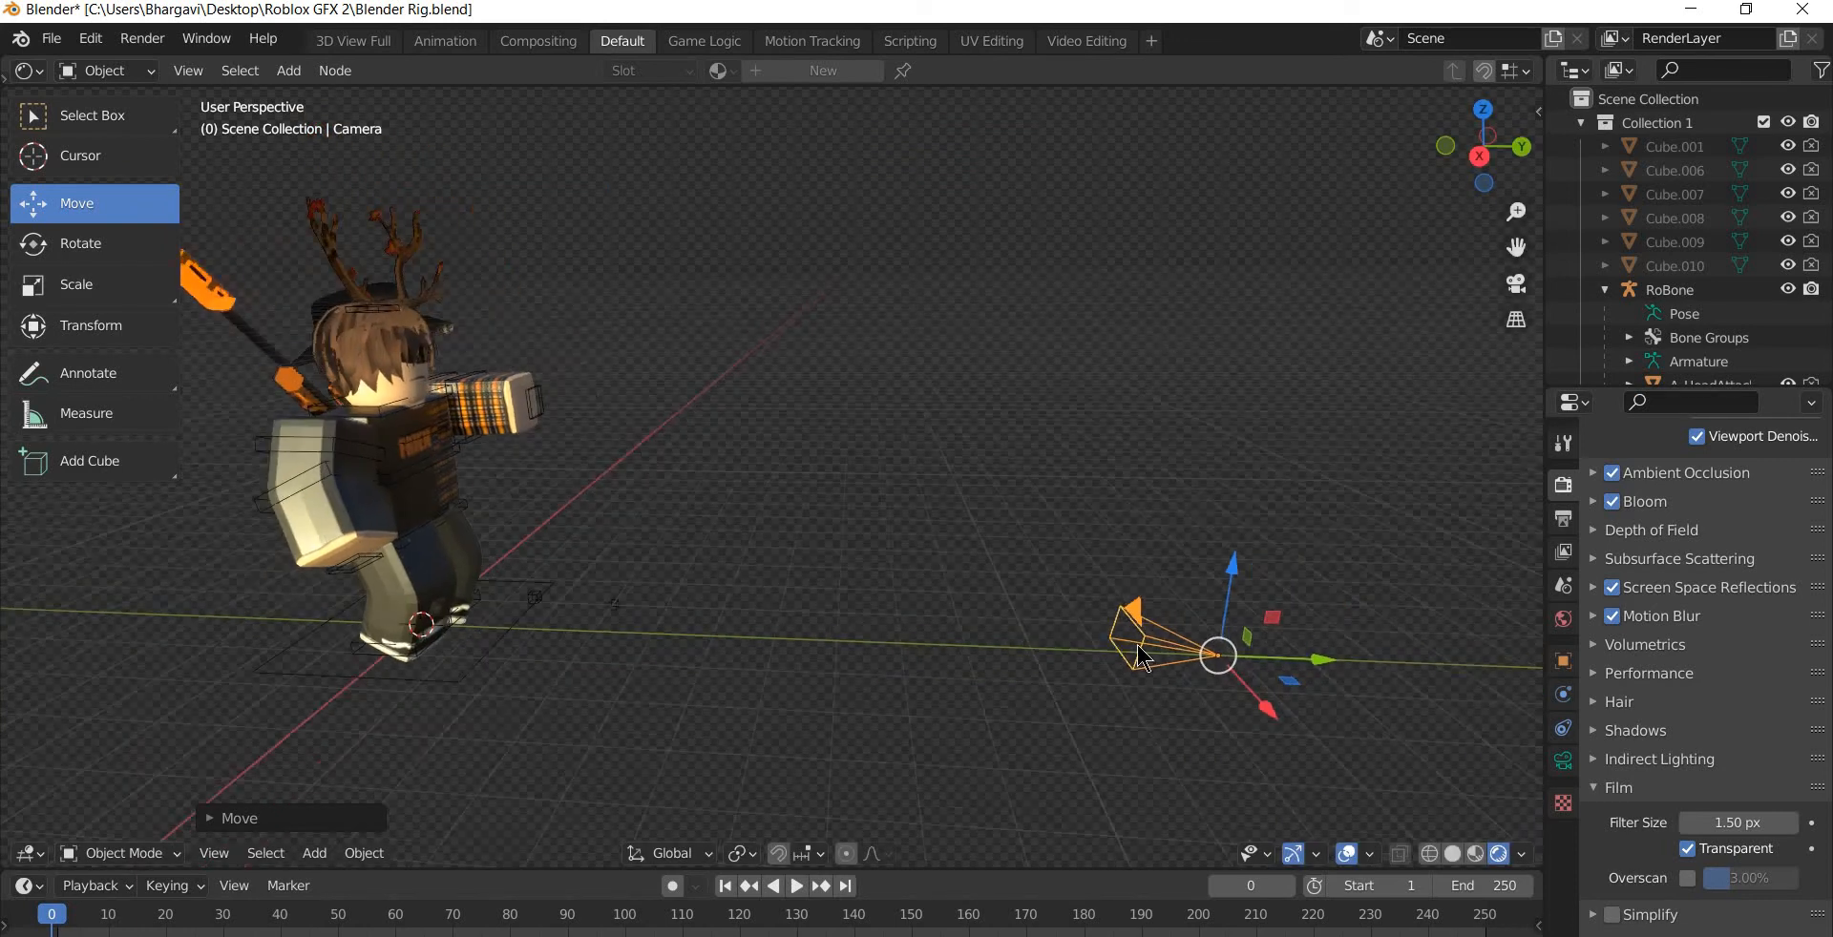
- Move the camera a little farther back along the Y axis and check the framing through it
shift+middle_drag(1326, 669, 1209, 676)
drag(1205, 666, 1314, 670)
key(KP_0)
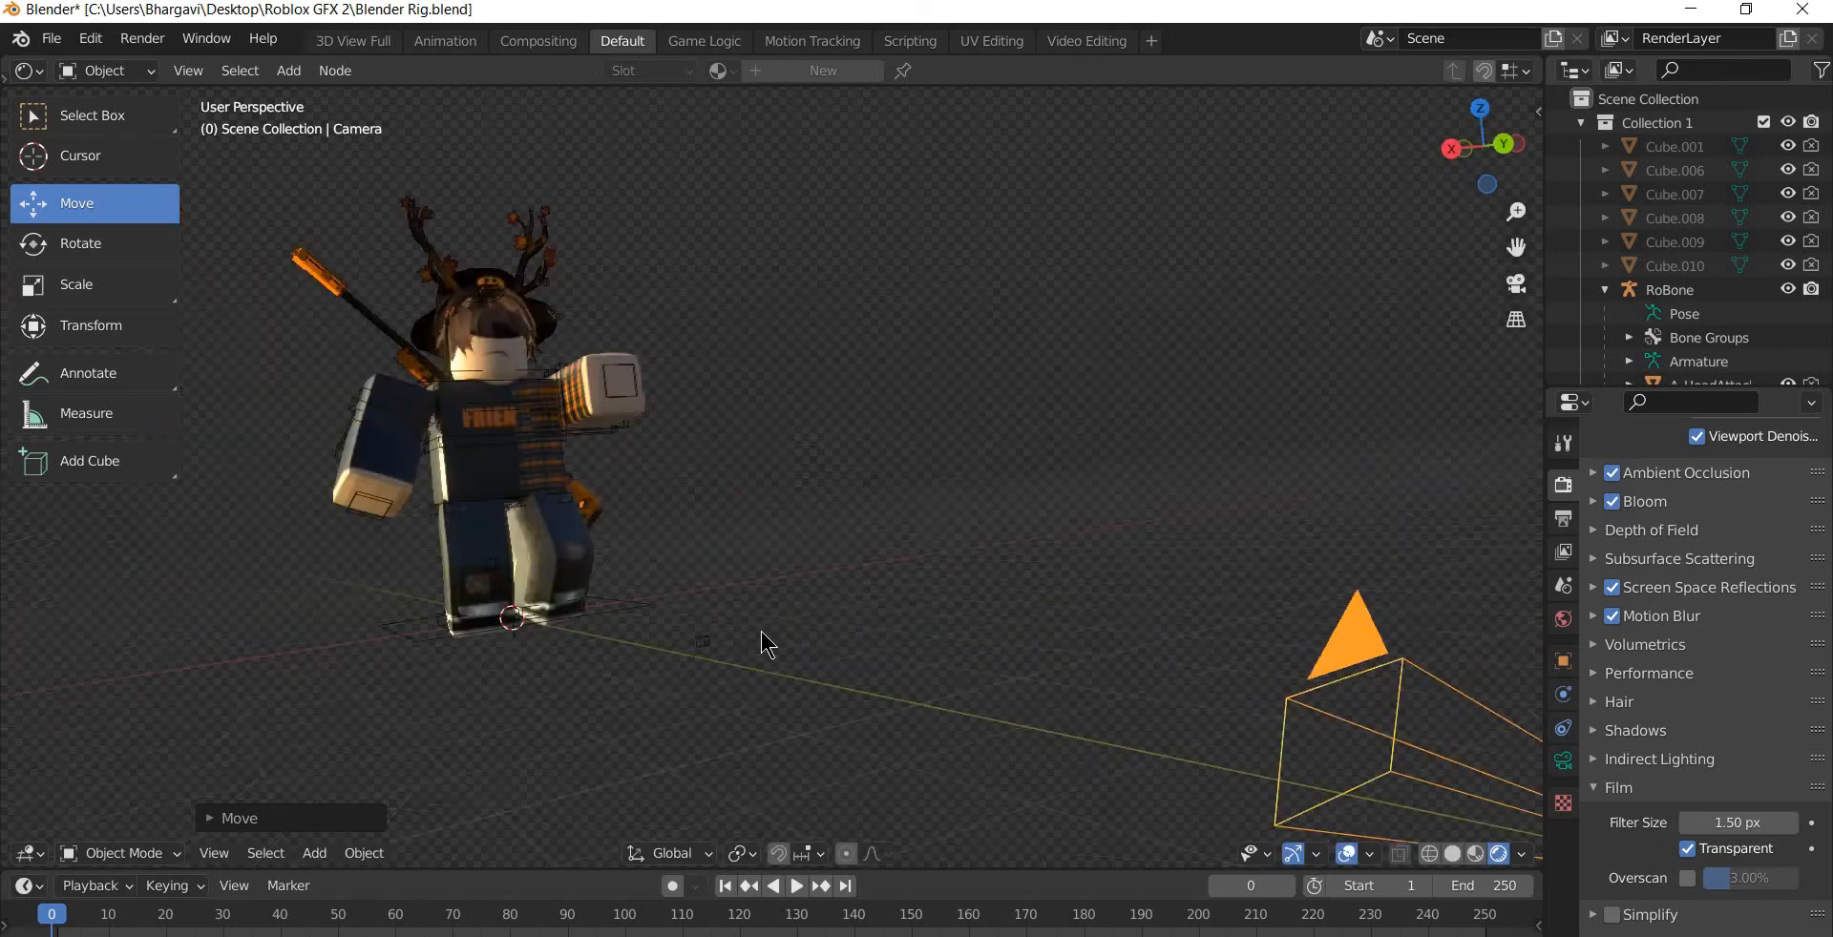
key(KP_0)
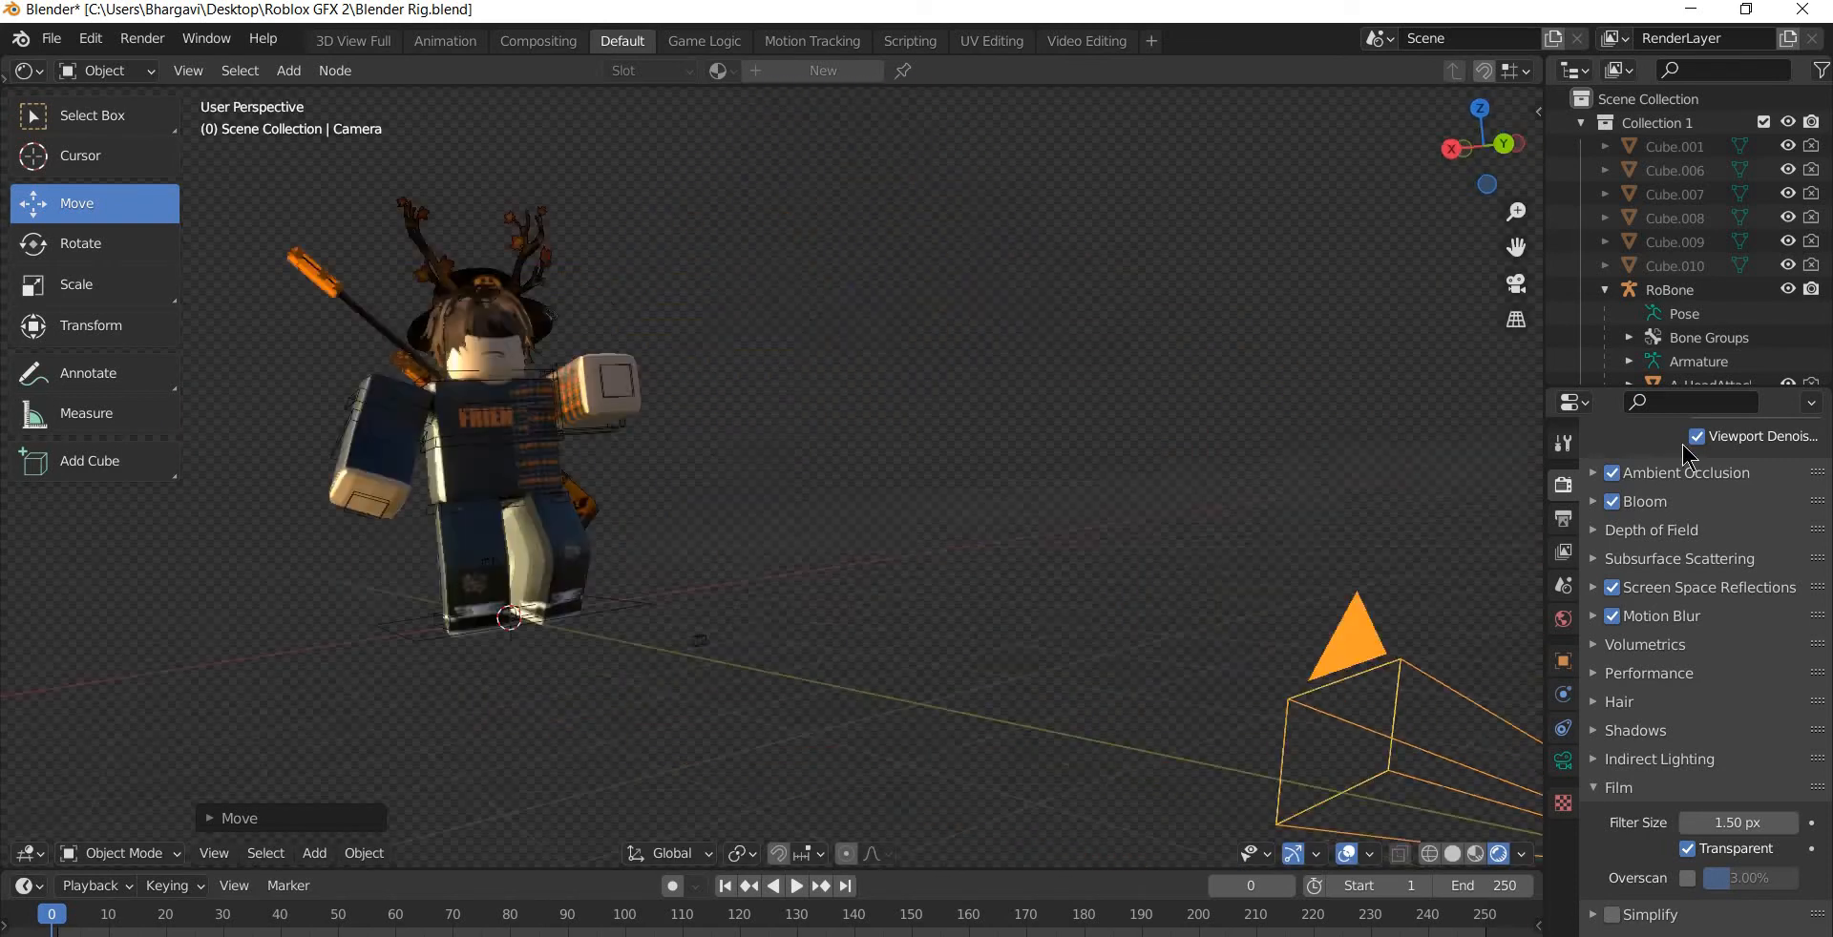
- Roll the camera about the Y axis so the character leans diagonally in the frame, and check the camera view
middle_drag(1201, 312, 1077, 296)
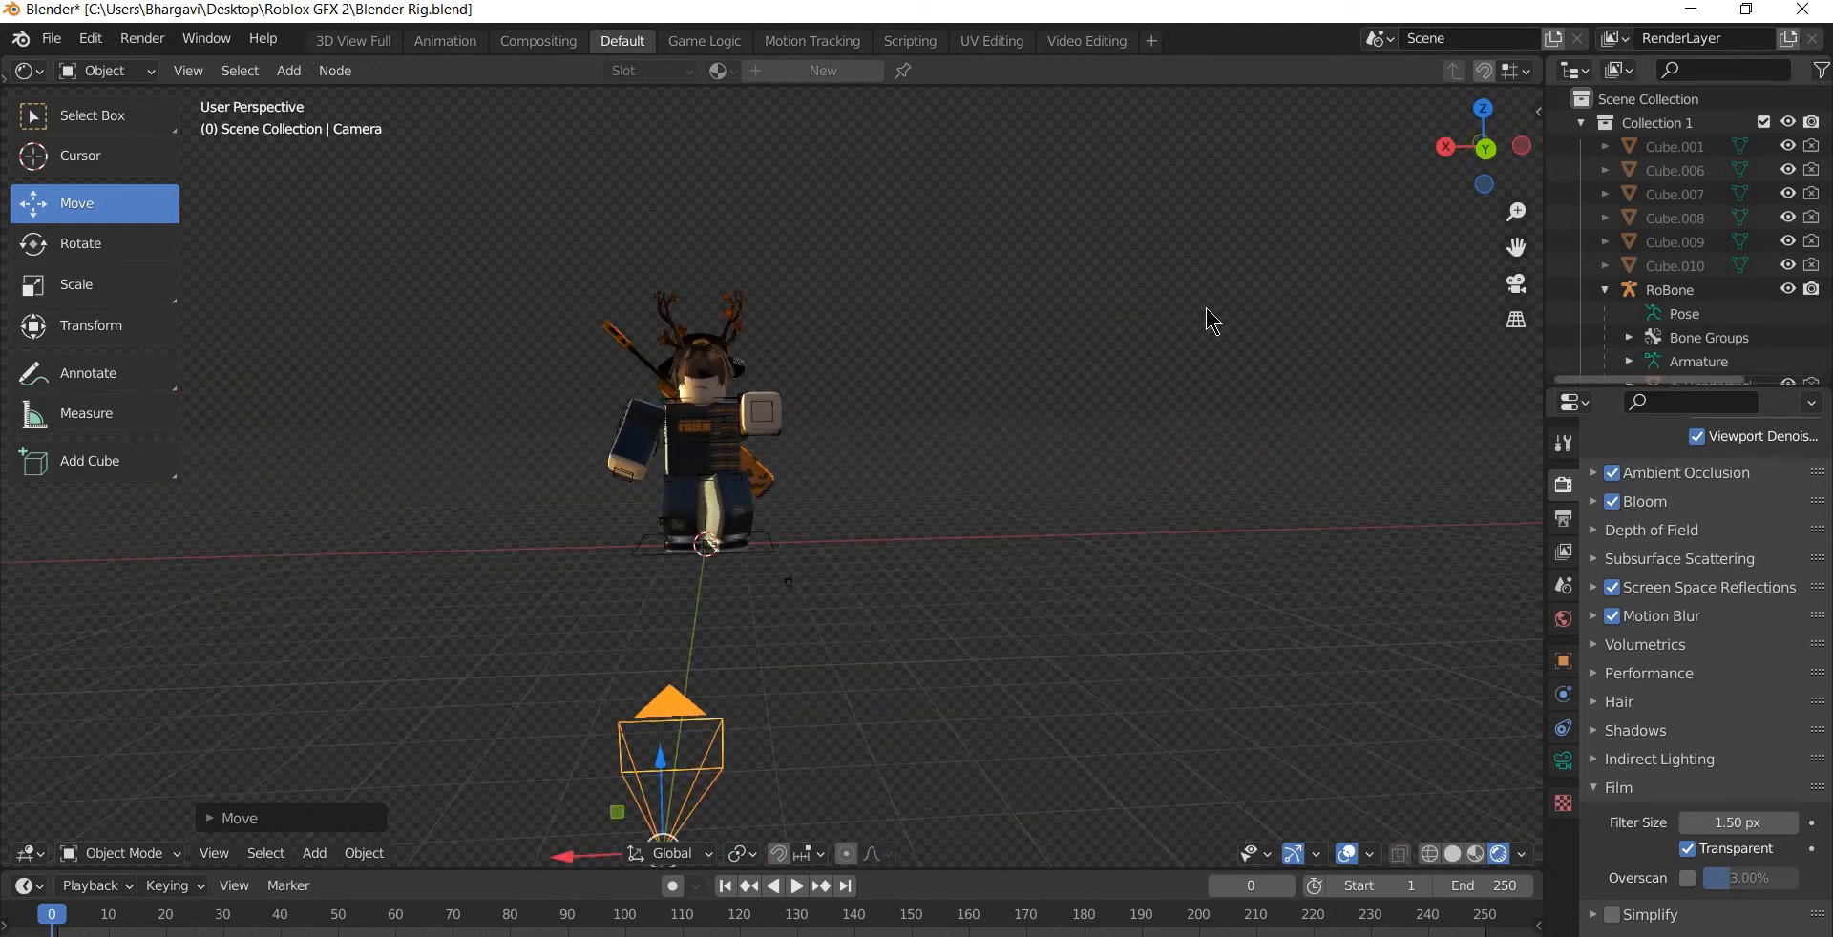
scroll(1200, 307, down, 2)
ctrl+scroll(1204, 308, down, 3)
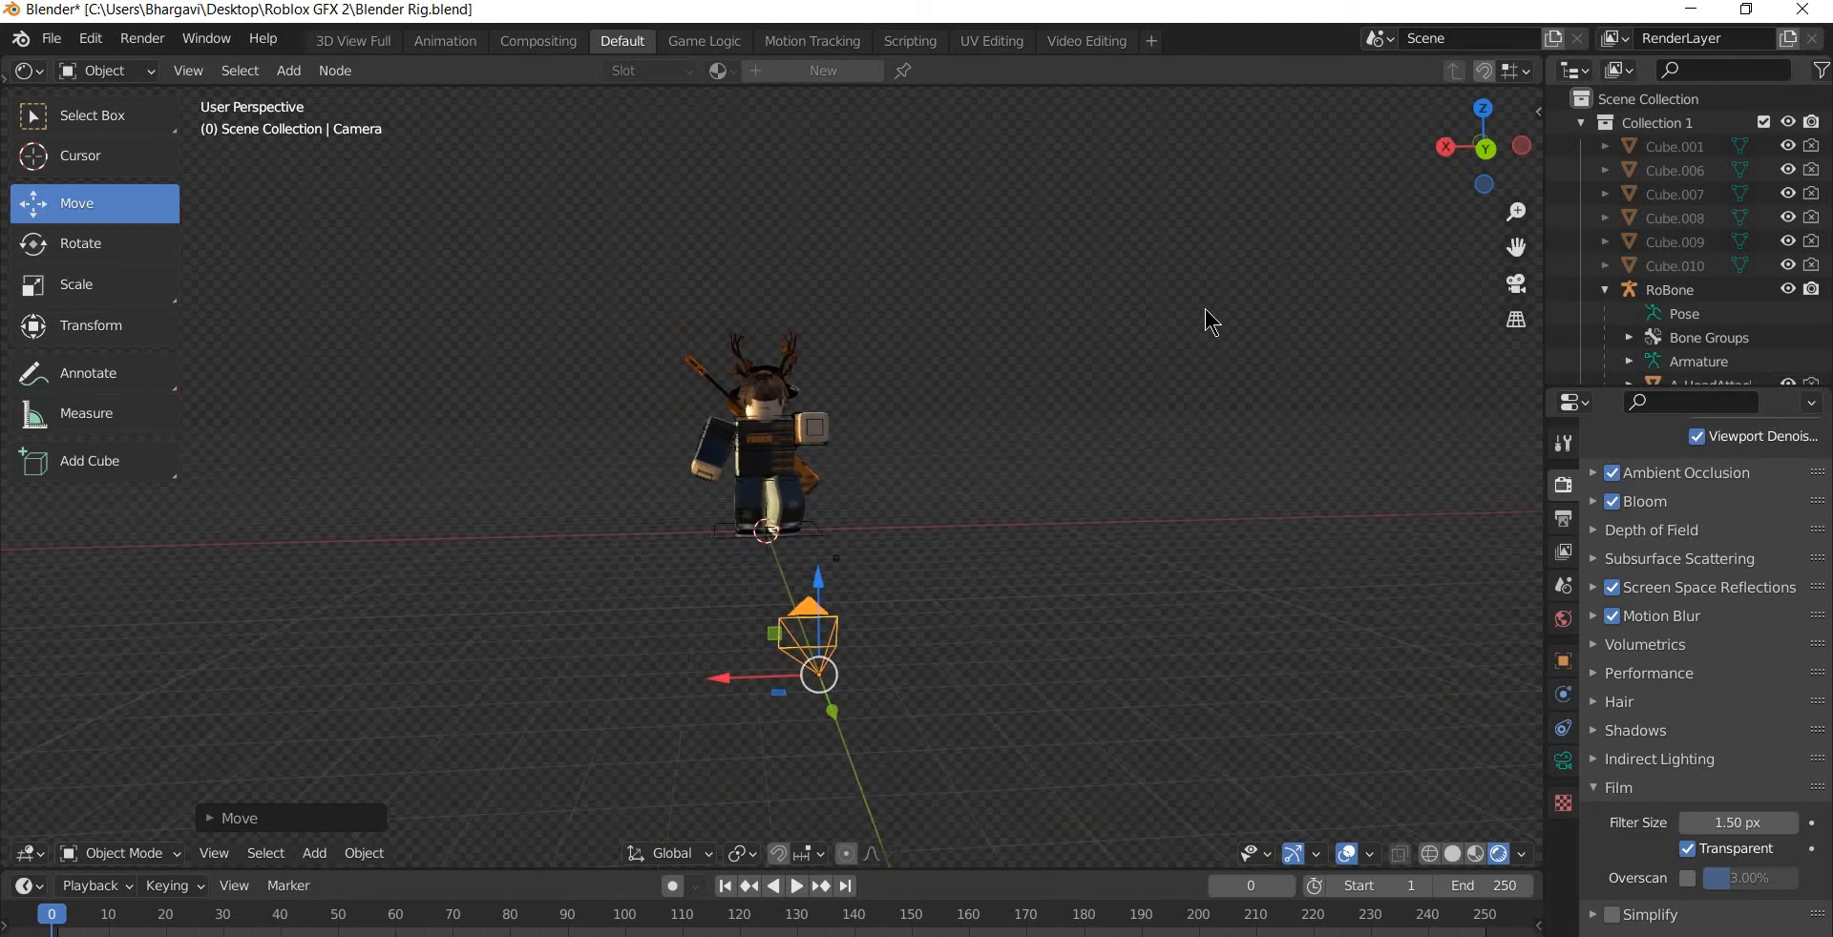
scroll(1205, 309, up, 2)
scroll(1204, 308, down, 1)
middle_drag(1217, 280, 1222, 329)
click(81, 249)
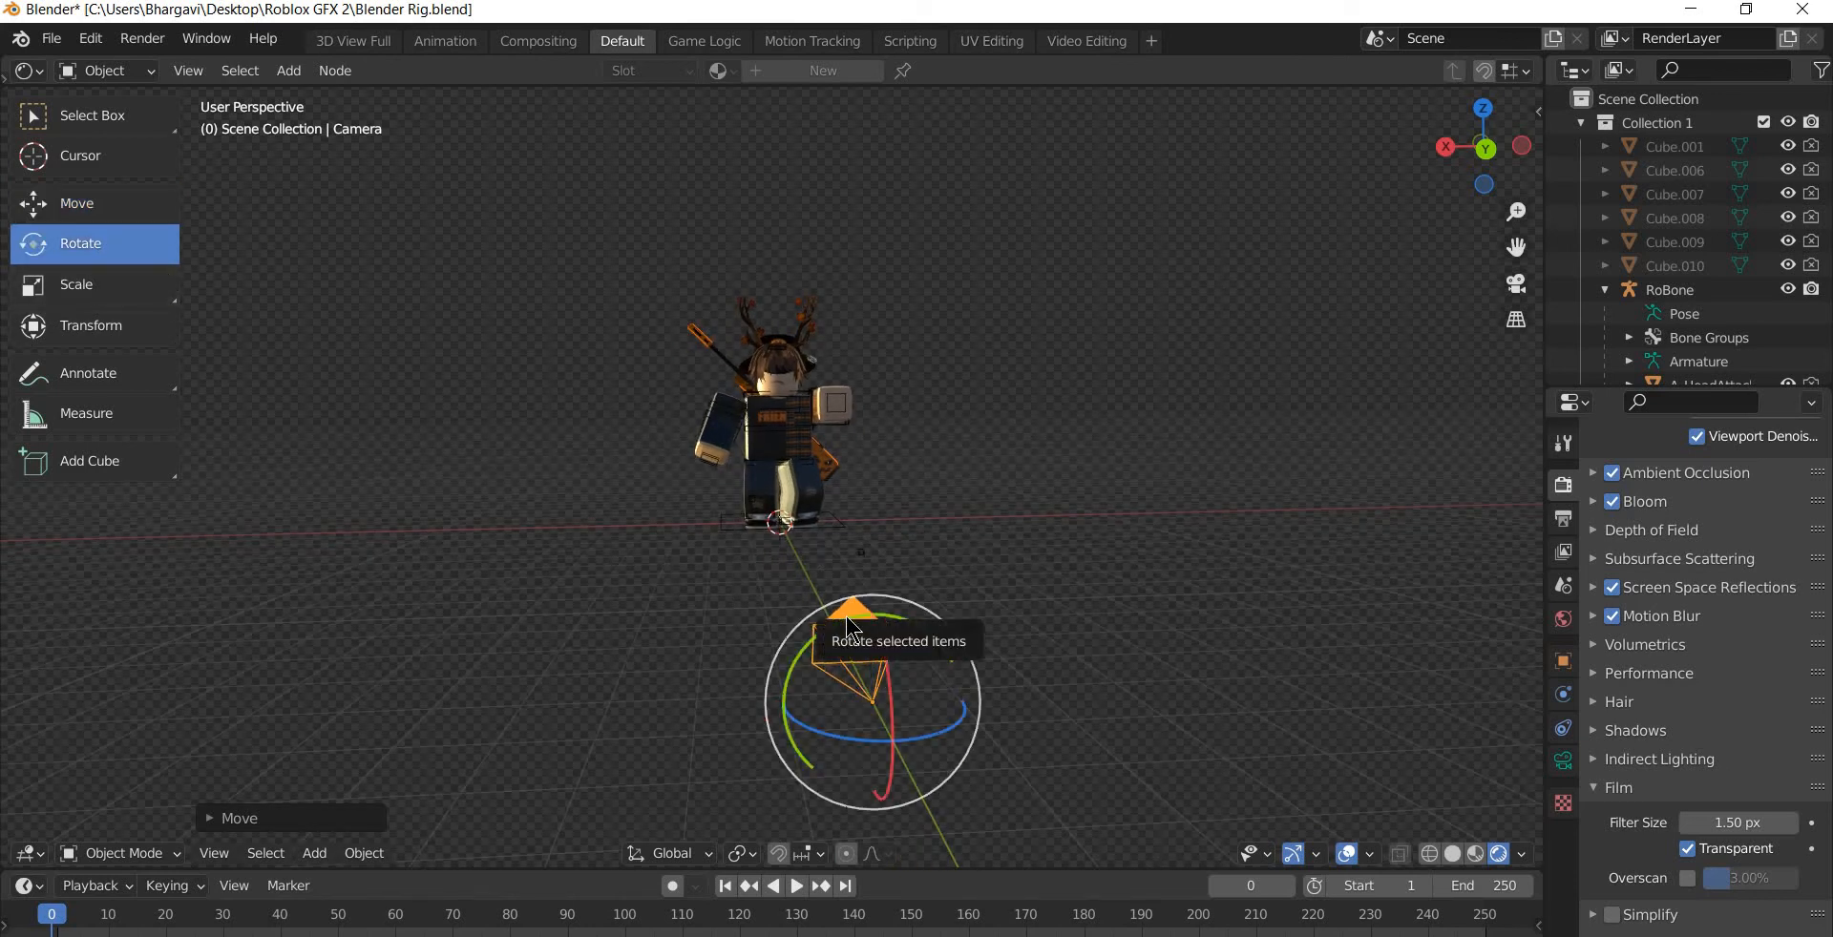
drag(846, 614, 806, 632)
key(KP_0)
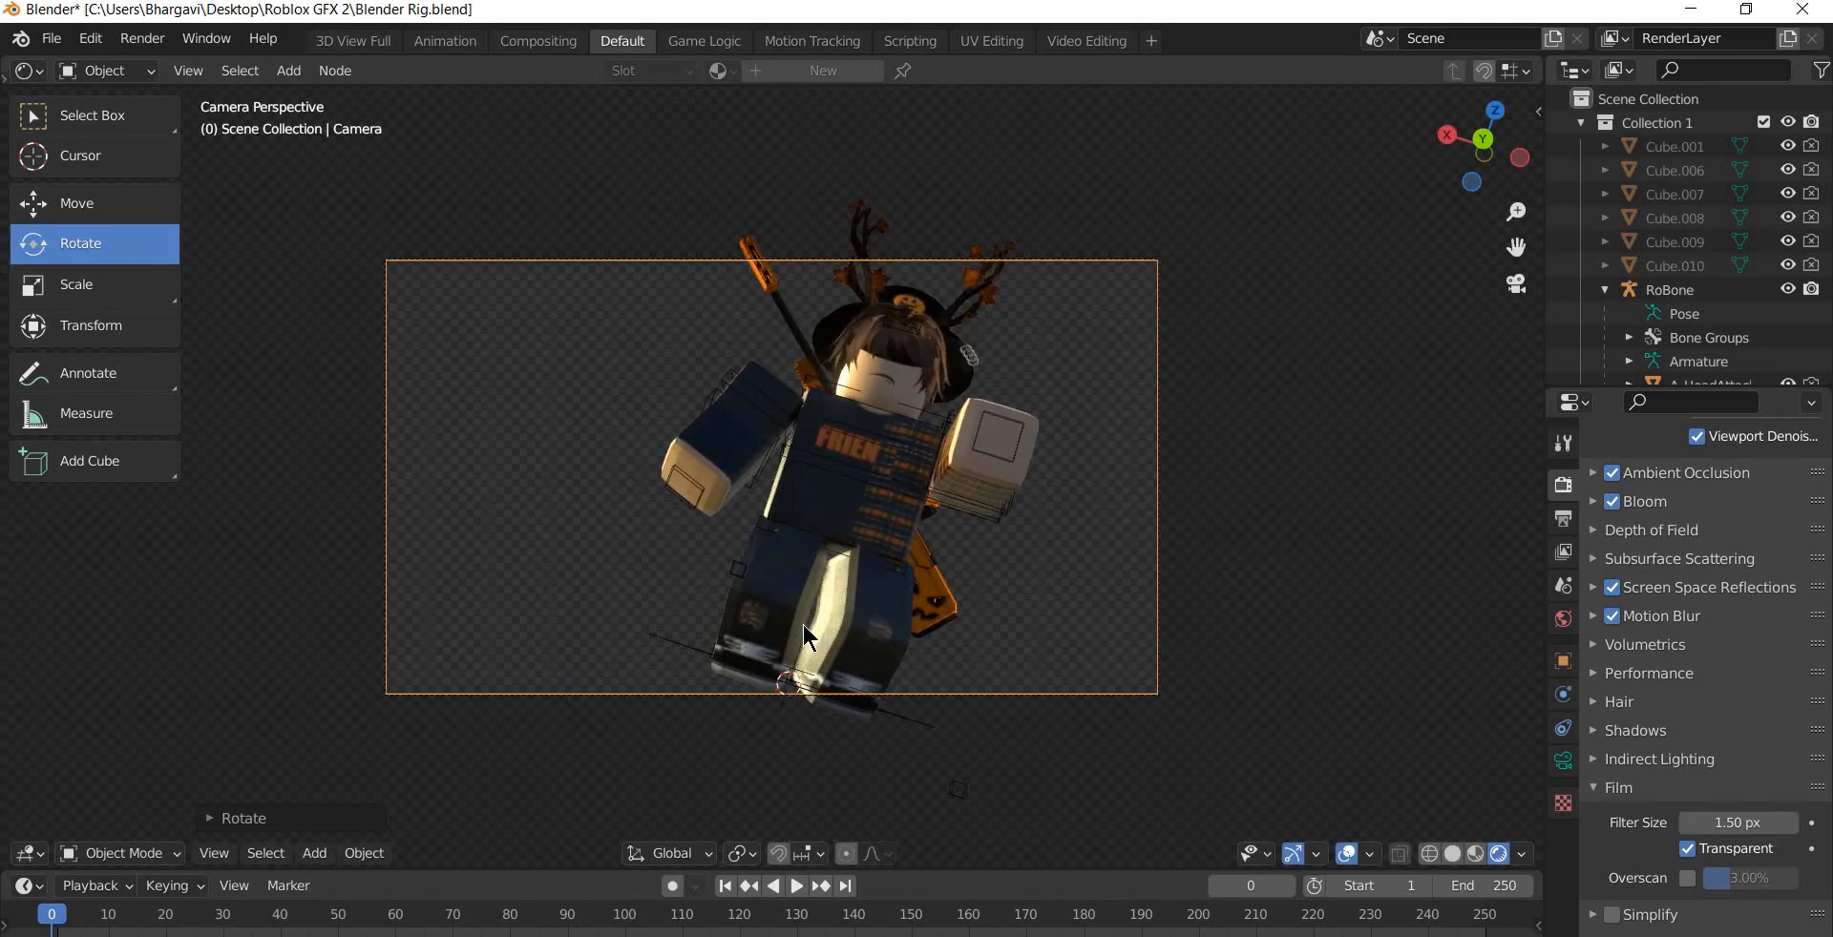
key(KP_0)
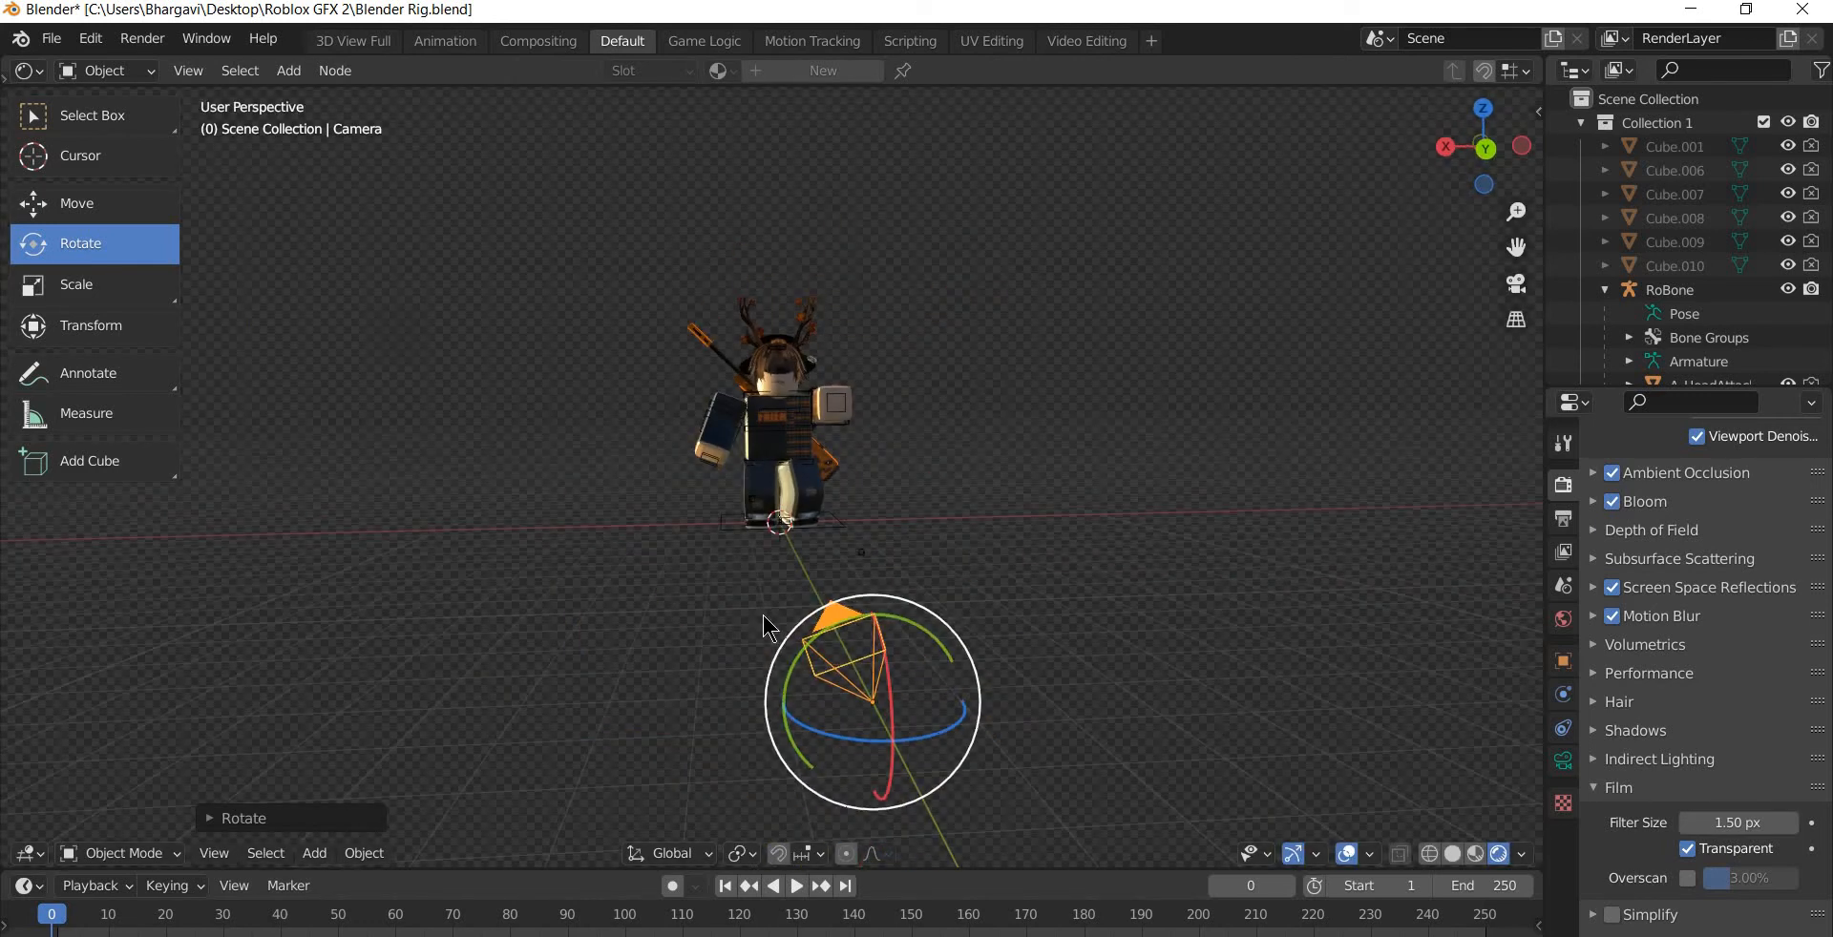
- Roll the camera partly back about the Y axis in small amounts to soften the character's lean in the frame
click(806, 640)
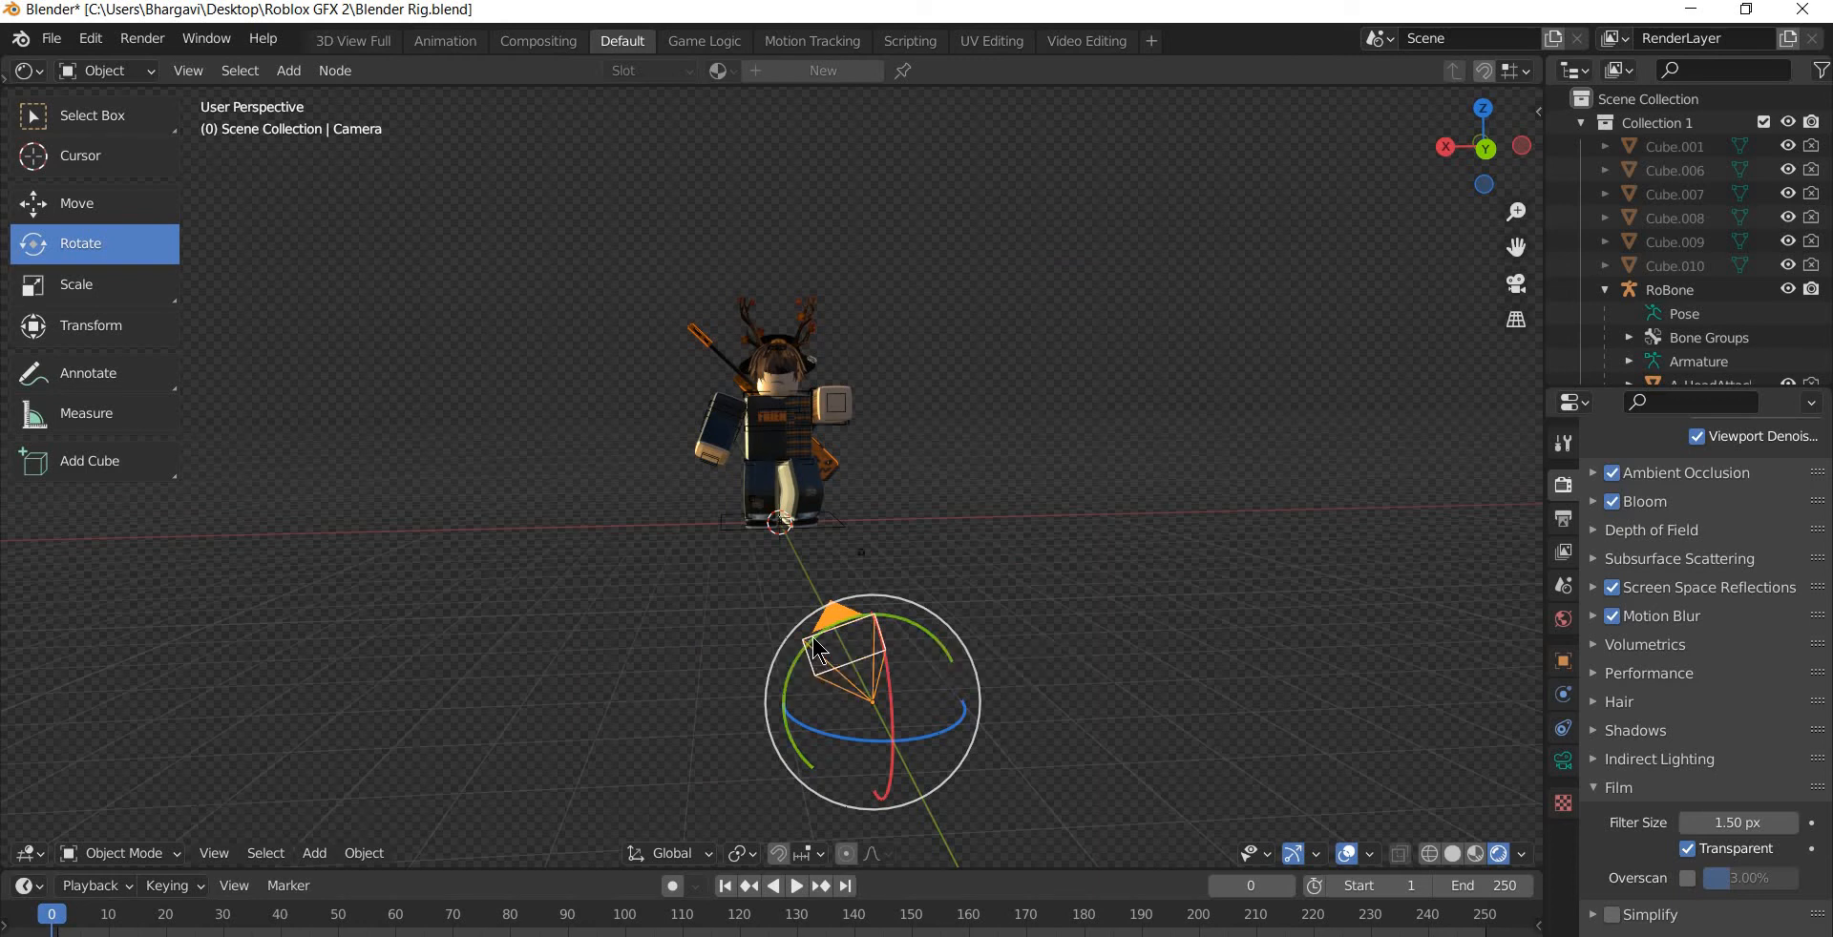
drag(818, 652, 756, 663)
key(KP_0)
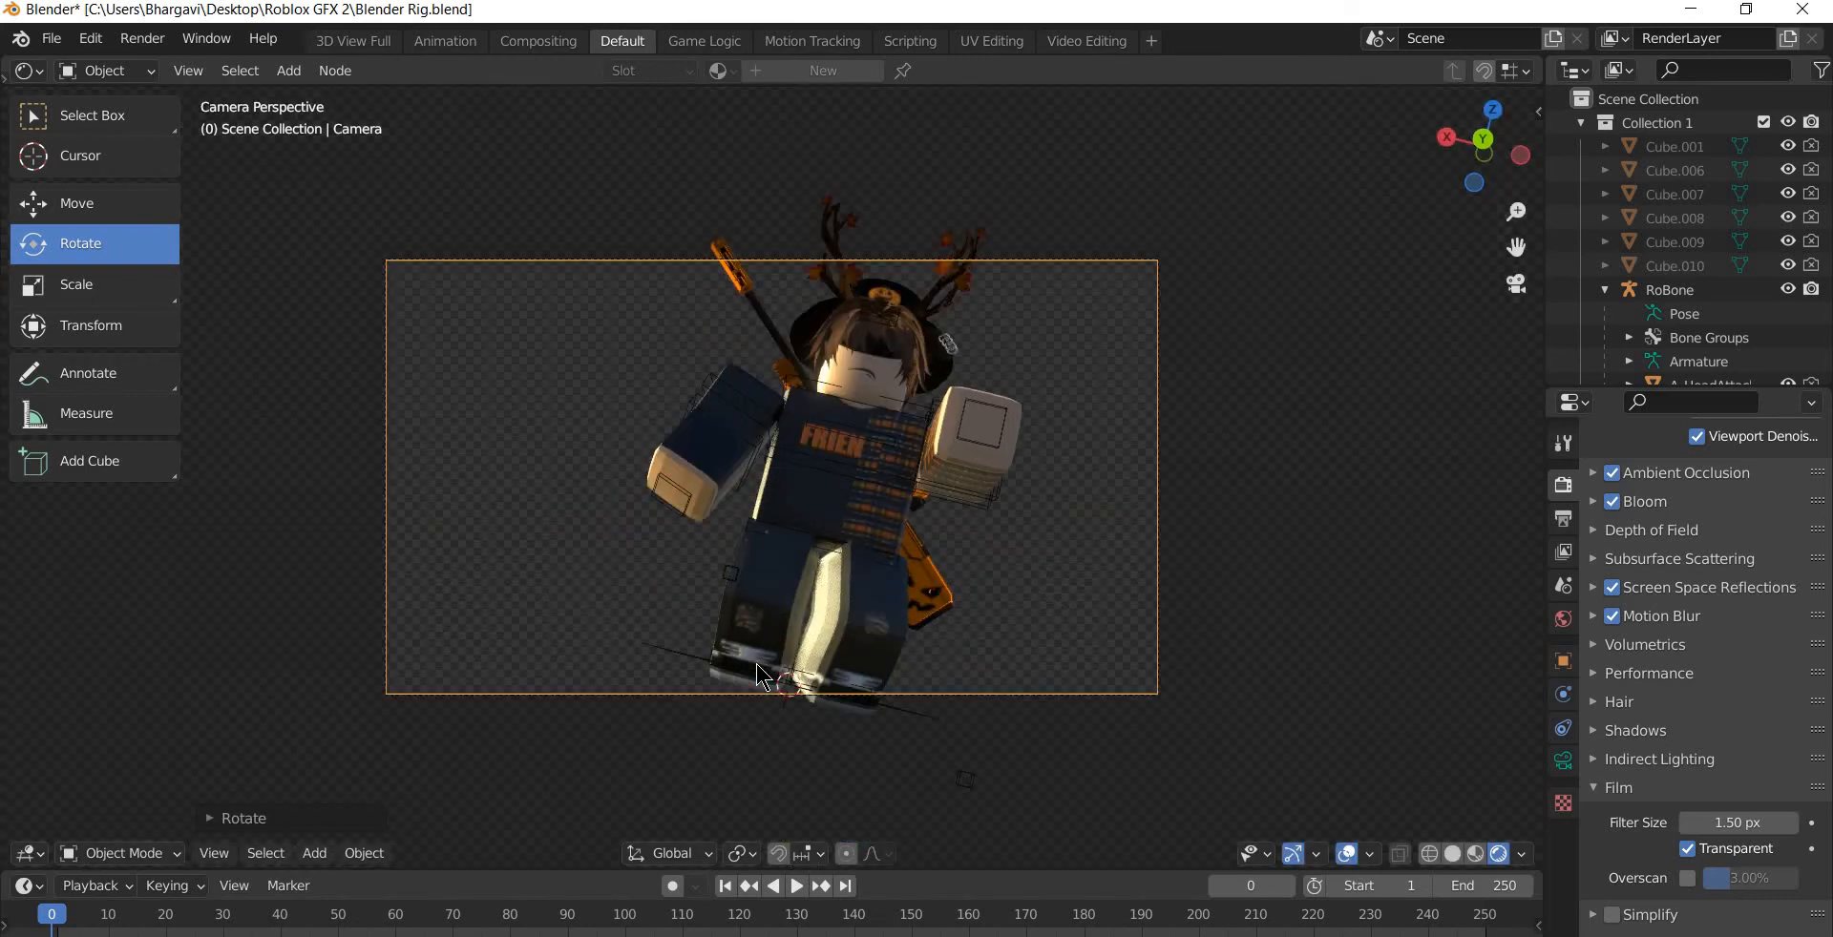
key(KP_0)
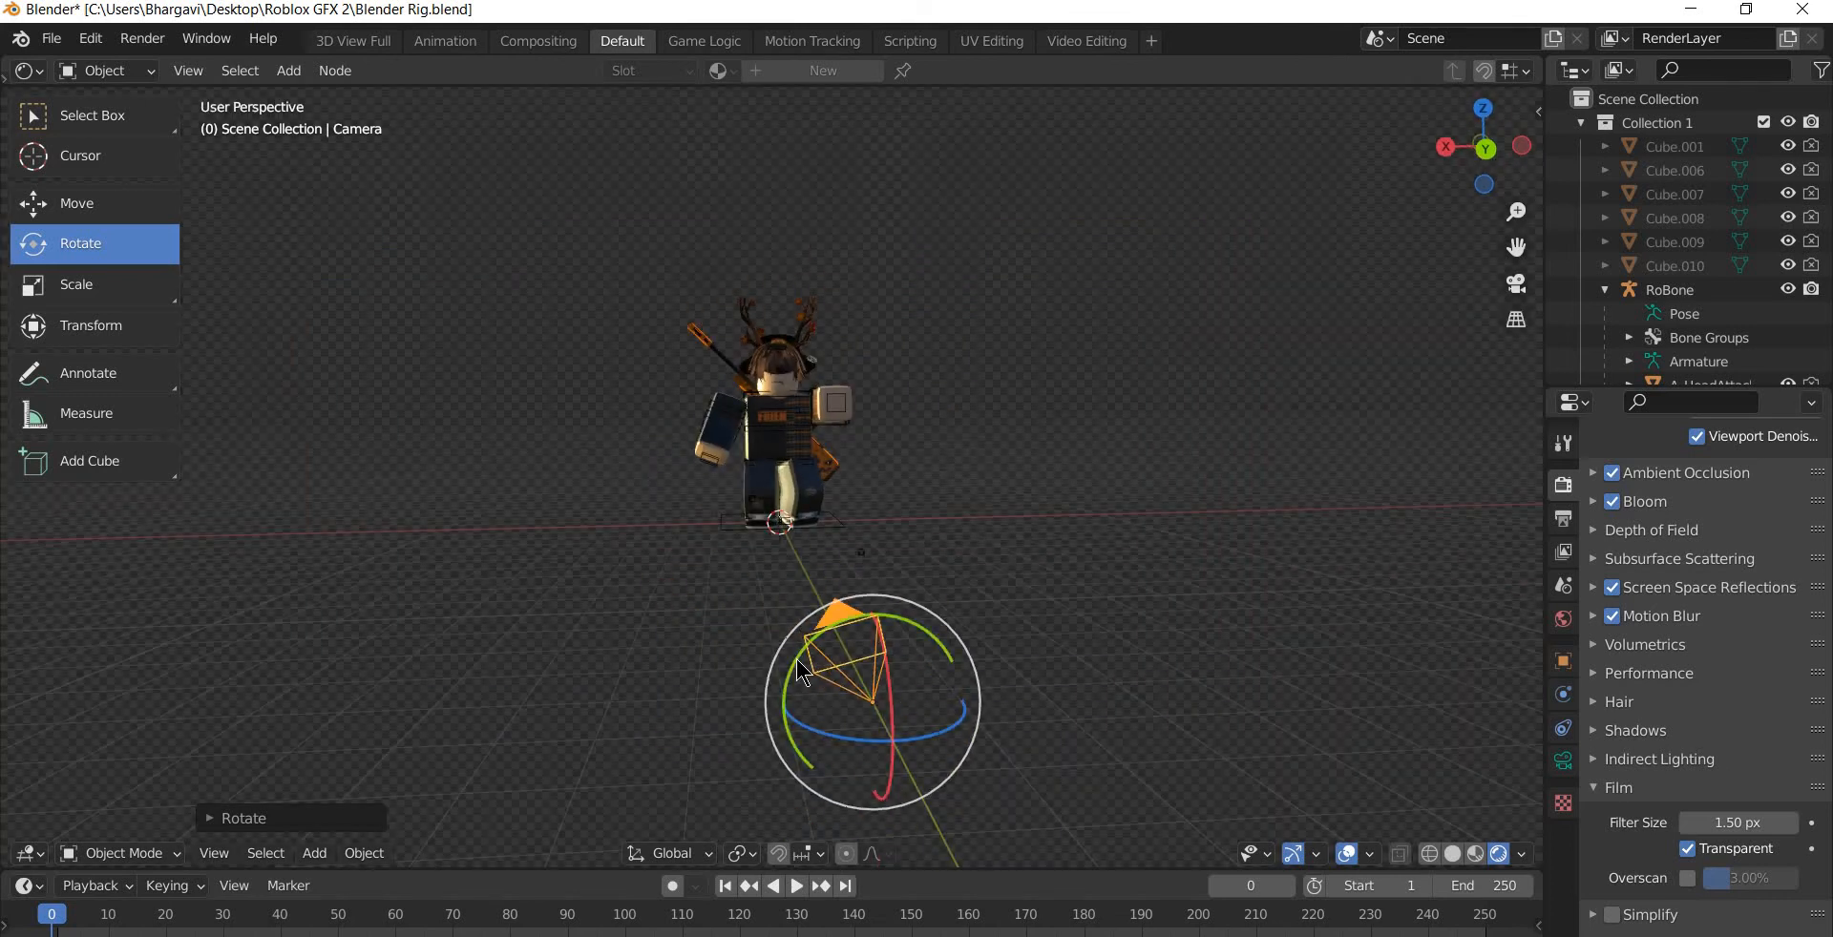
drag(802, 674, 761, 681)
key(KP_0)
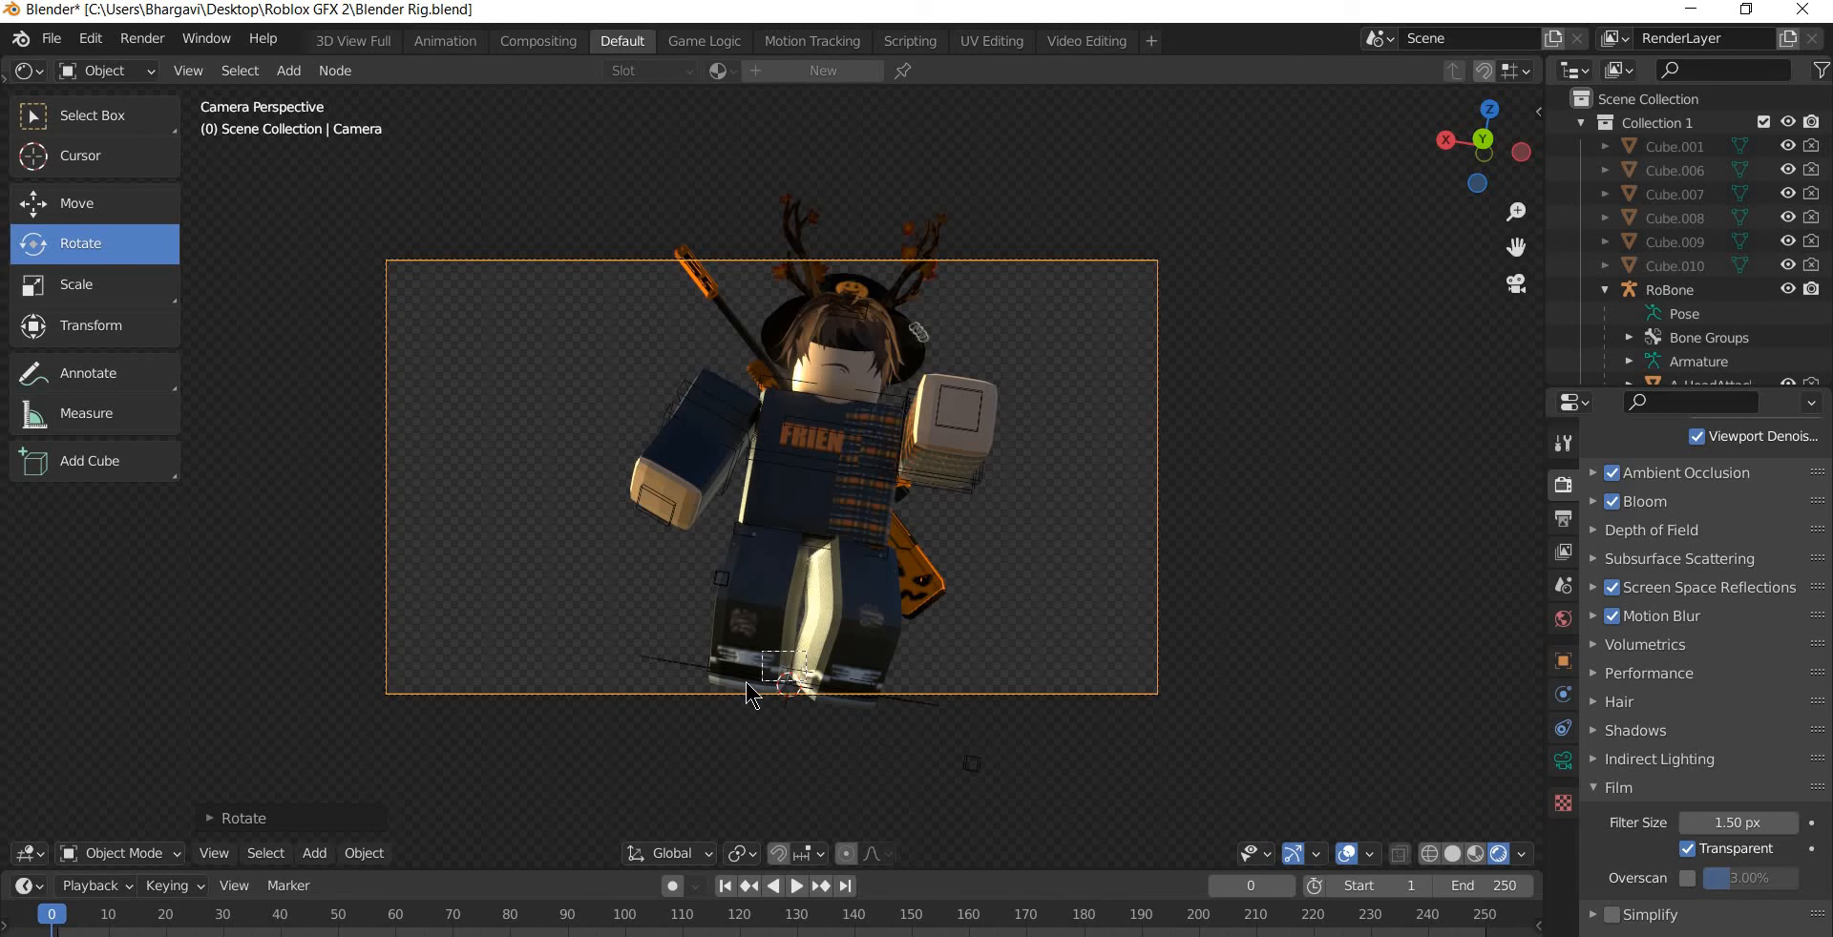
- Raise the camera along the Z axis until the character's antlers fit inside the frame, checking the camera view
drag(1061, 429, 1020, 496)
click(958, 537)
middle_drag(958, 536, 945, 455)
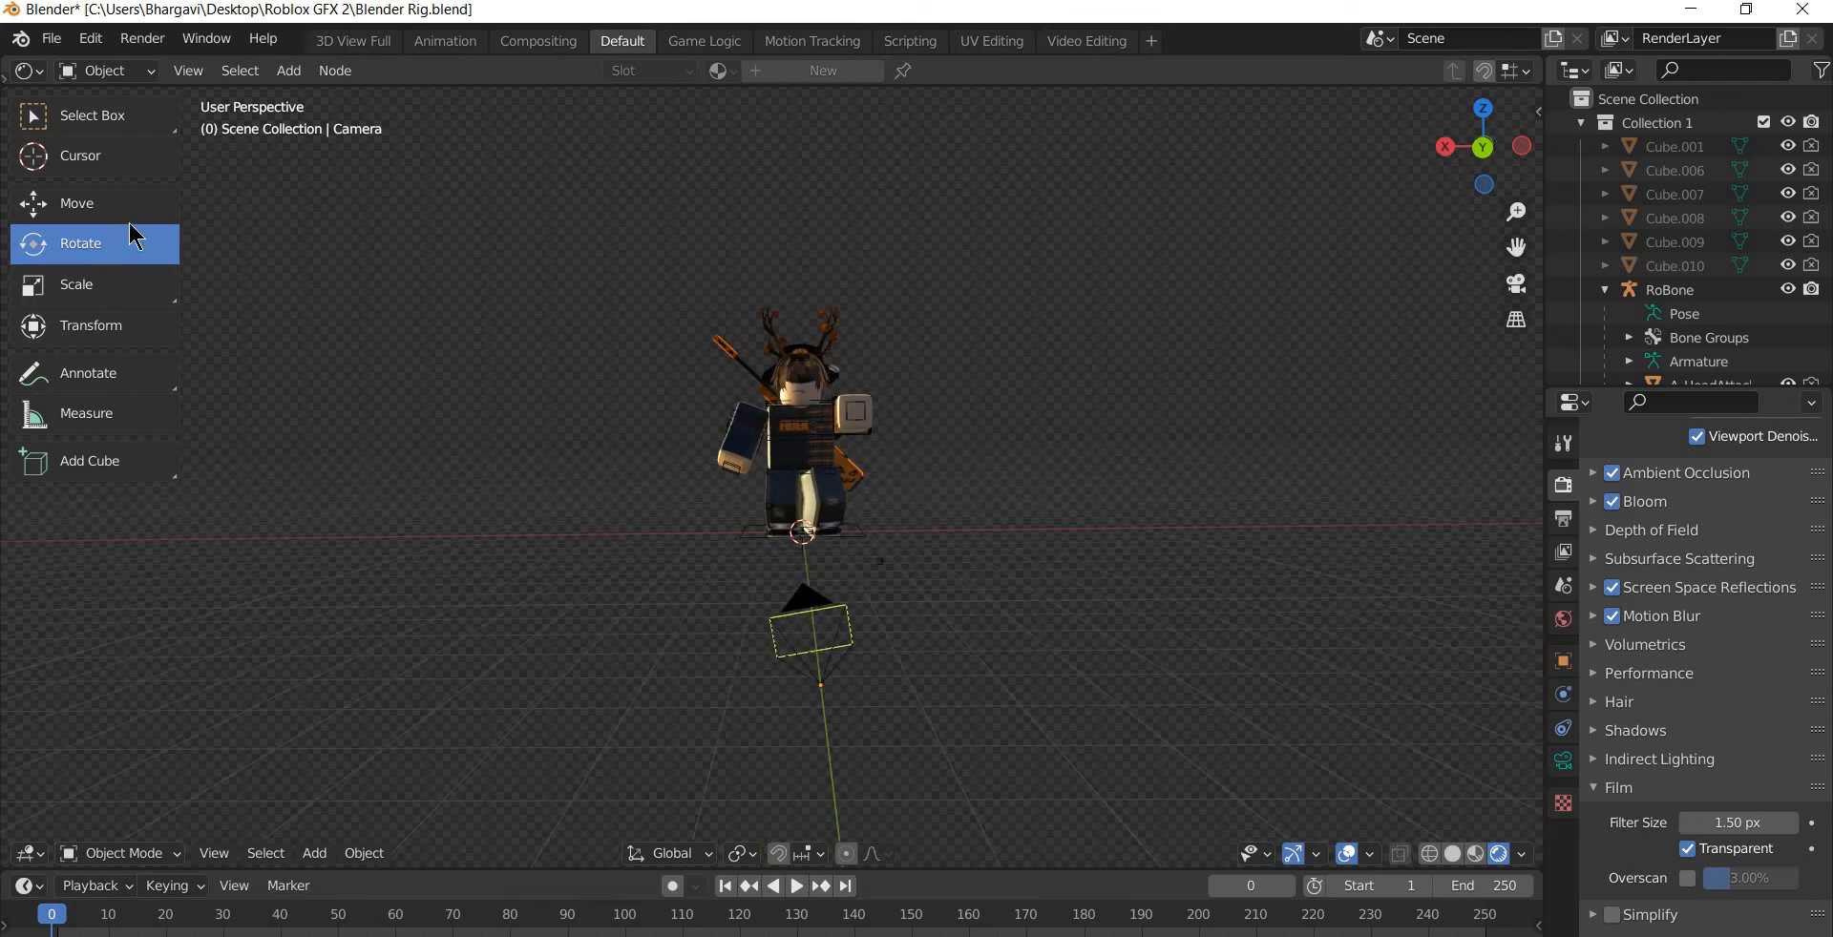
click(93, 203)
middle_drag(1127, 428, 1101, 606)
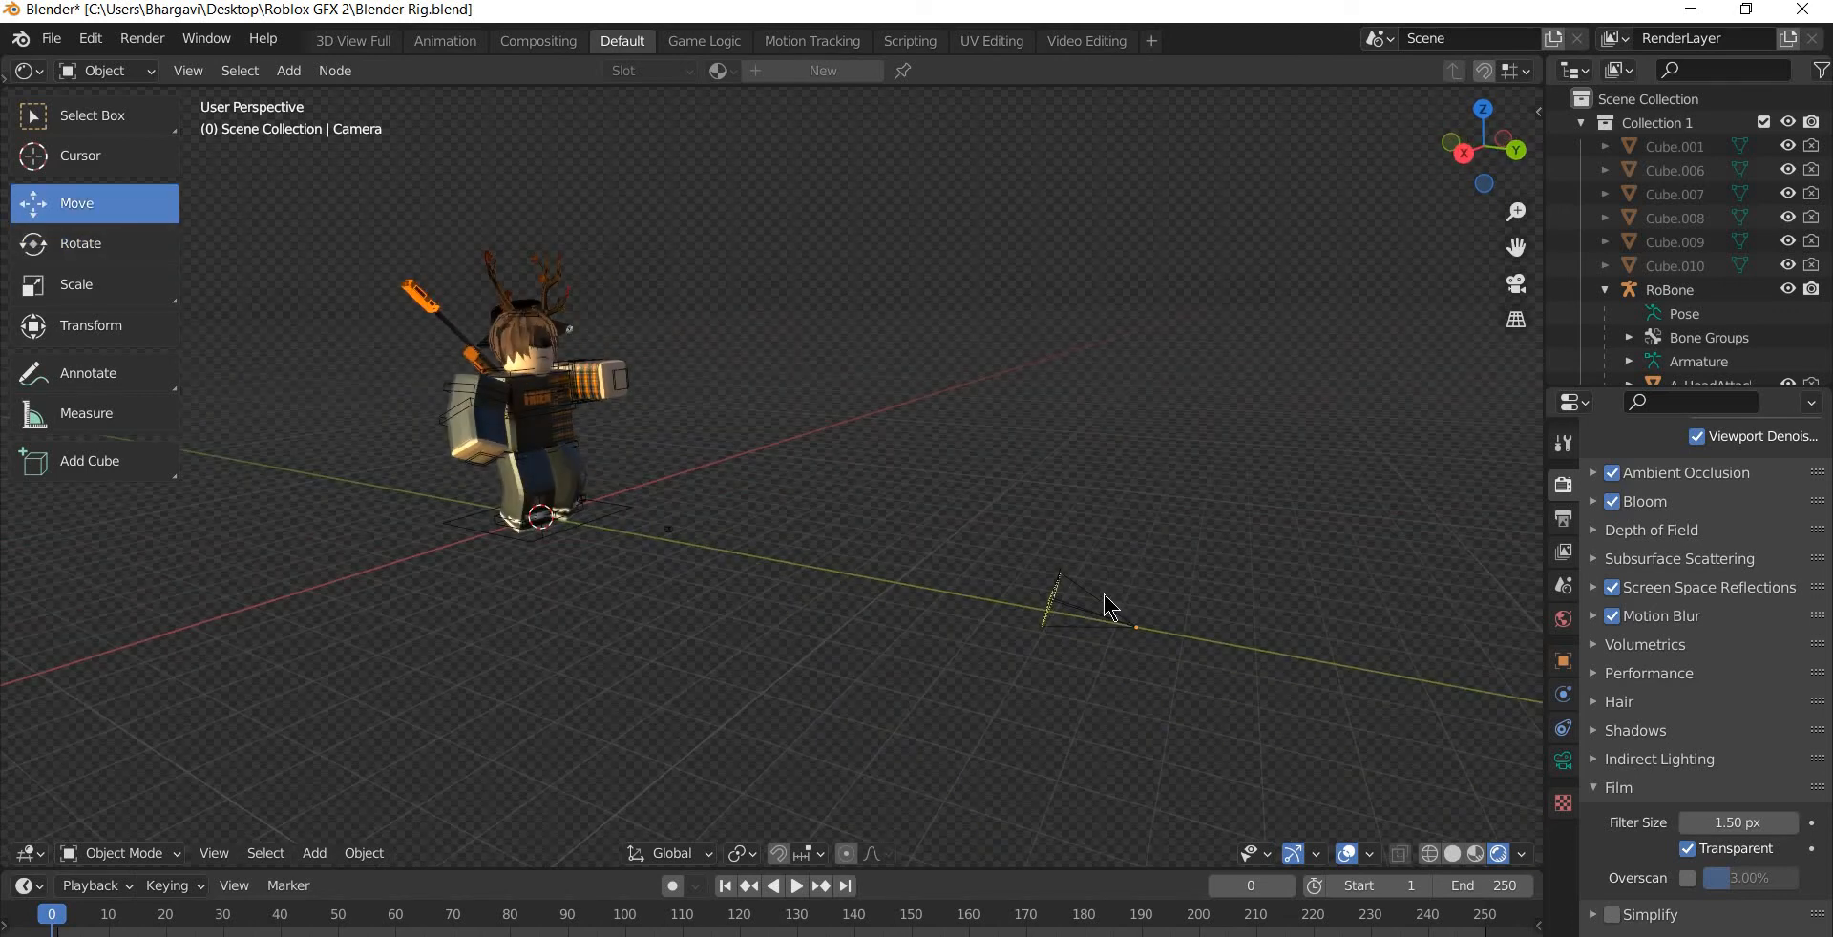
click(1096, 623)
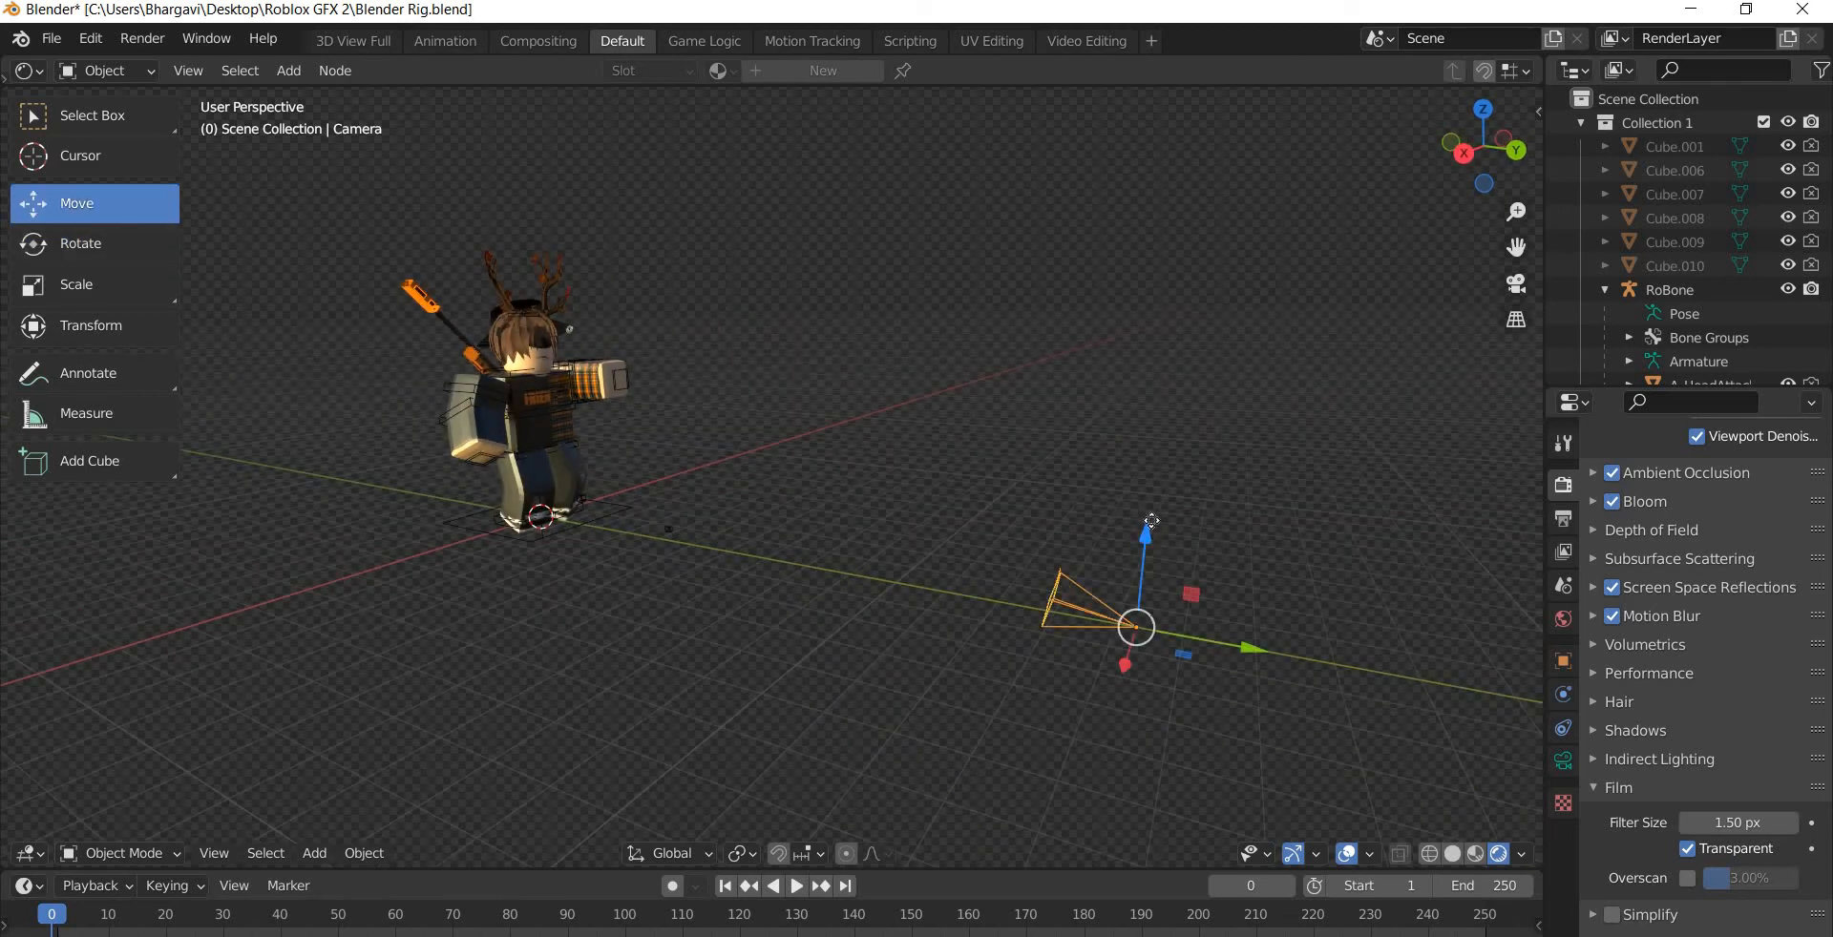
drag(1152, 522, 1152, 456)
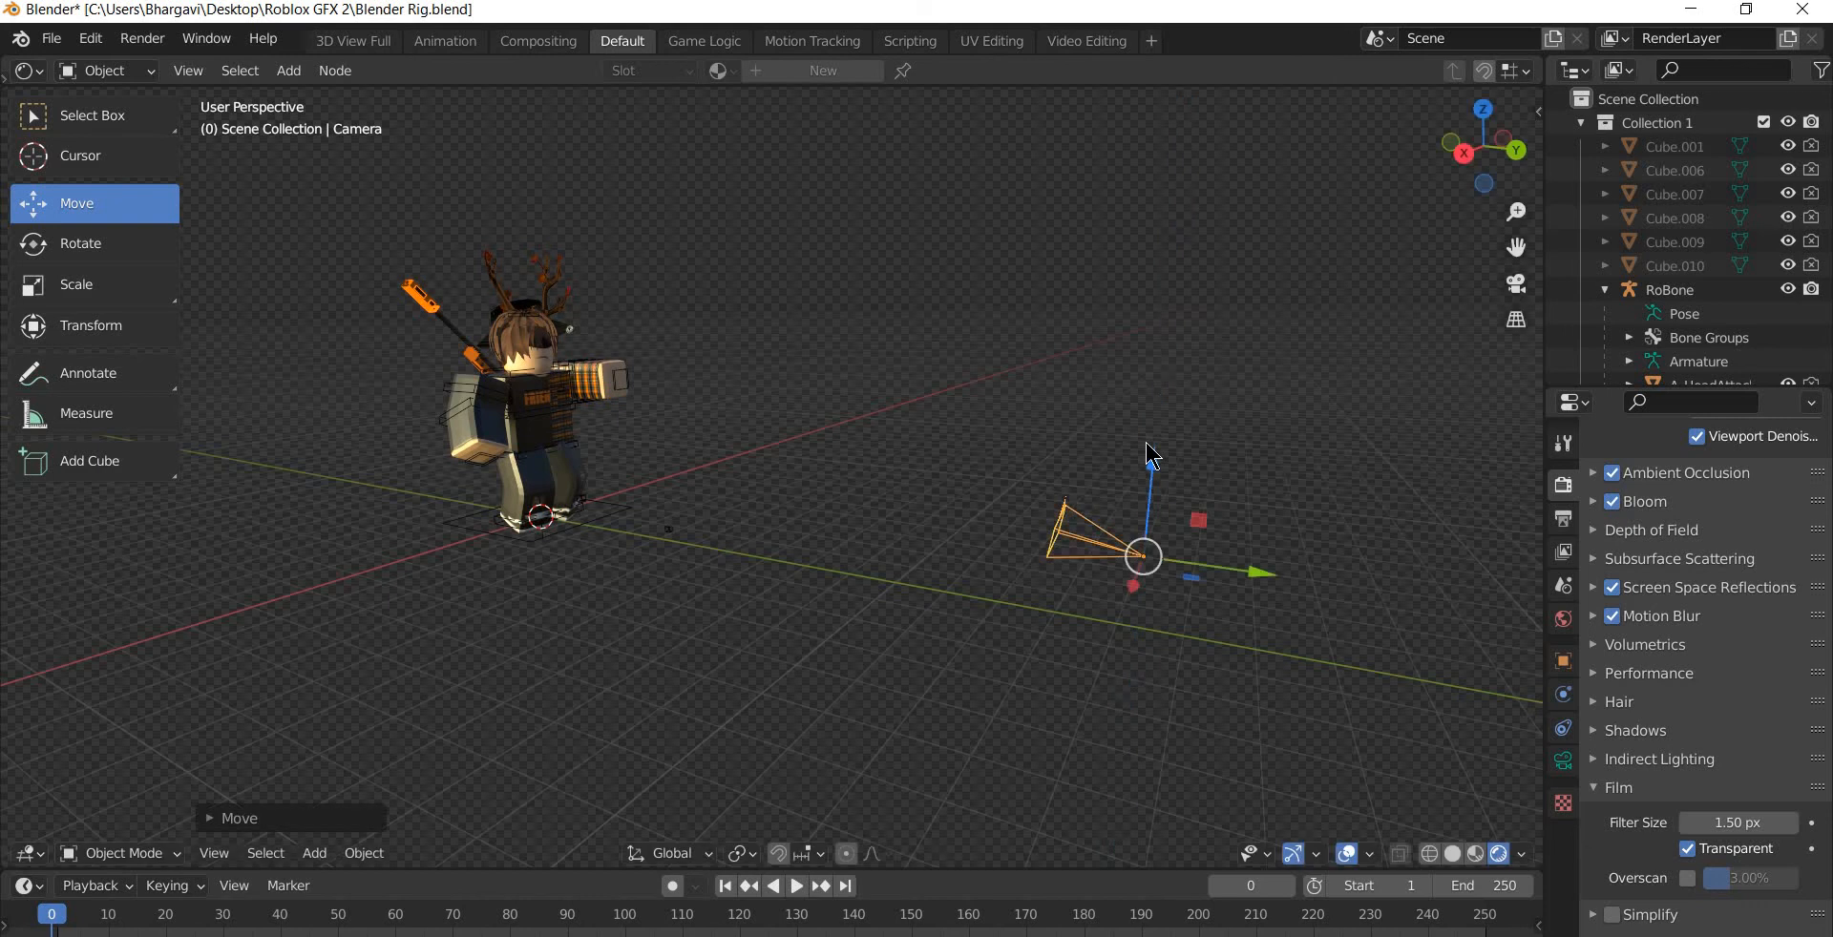
key(KP_0)
key(KP_0)
drag(1155, 464, 1067, 379)
key(KP_0)
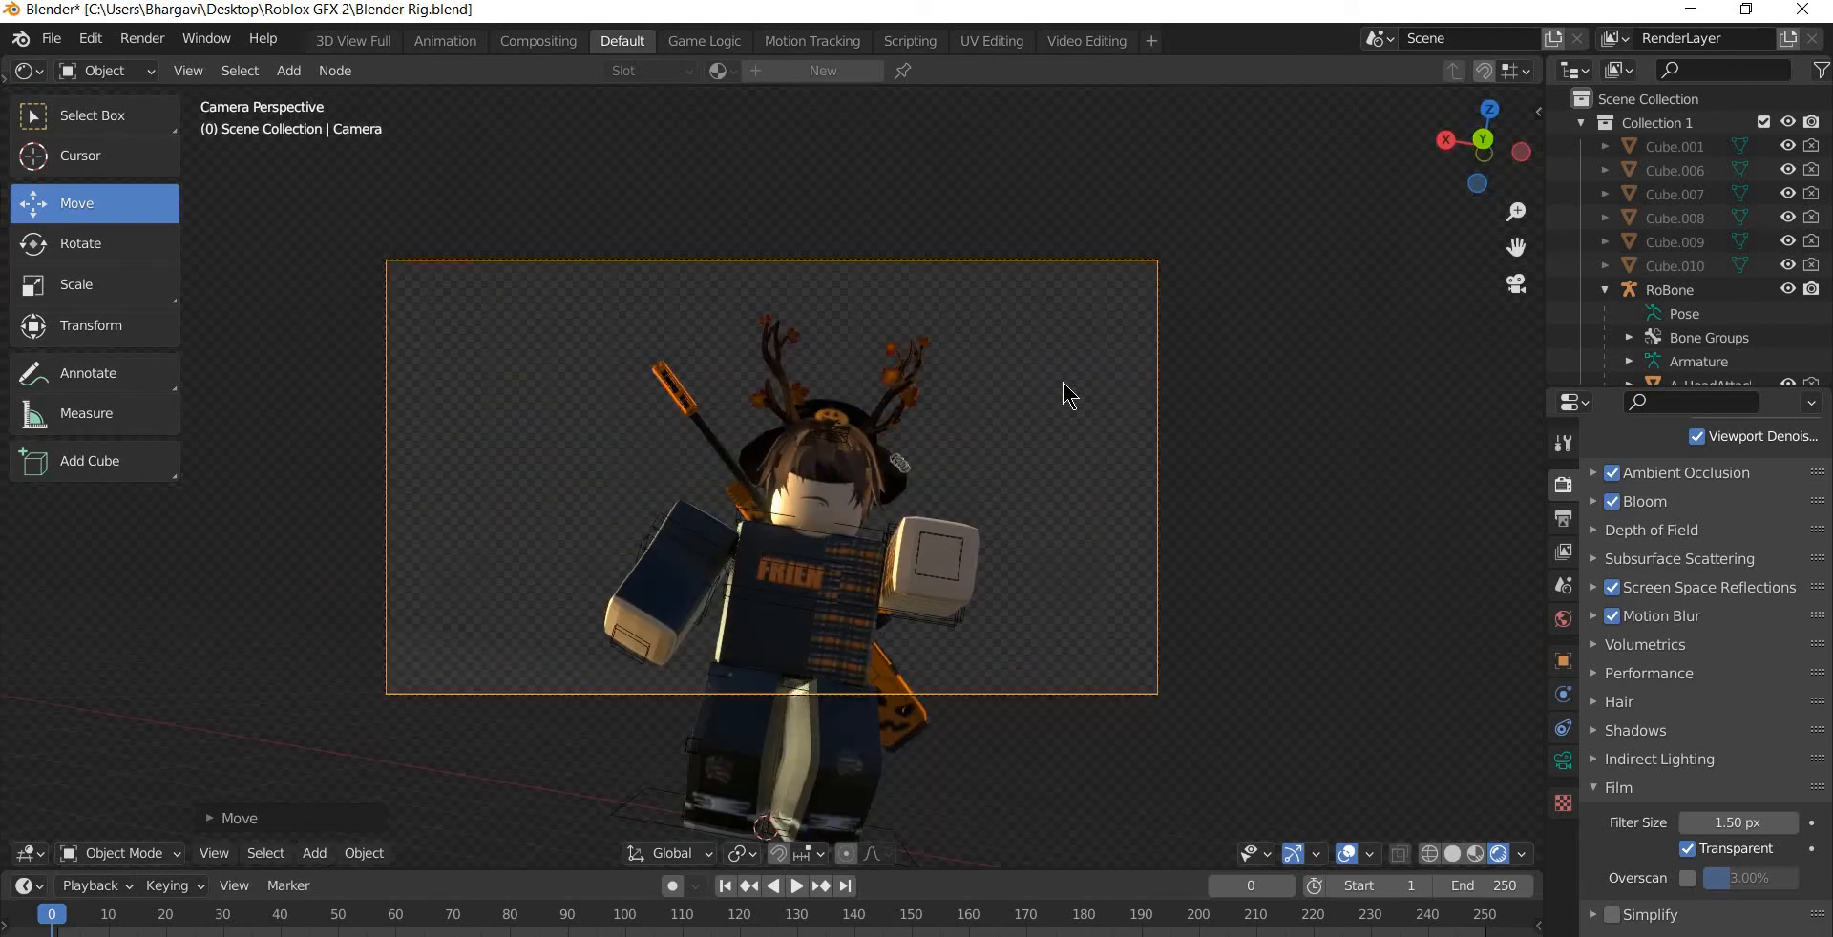
- Tilt the camera slightly downward about the X axis so the character sits higher in the frame
key(KP_0)
click(69, 246)
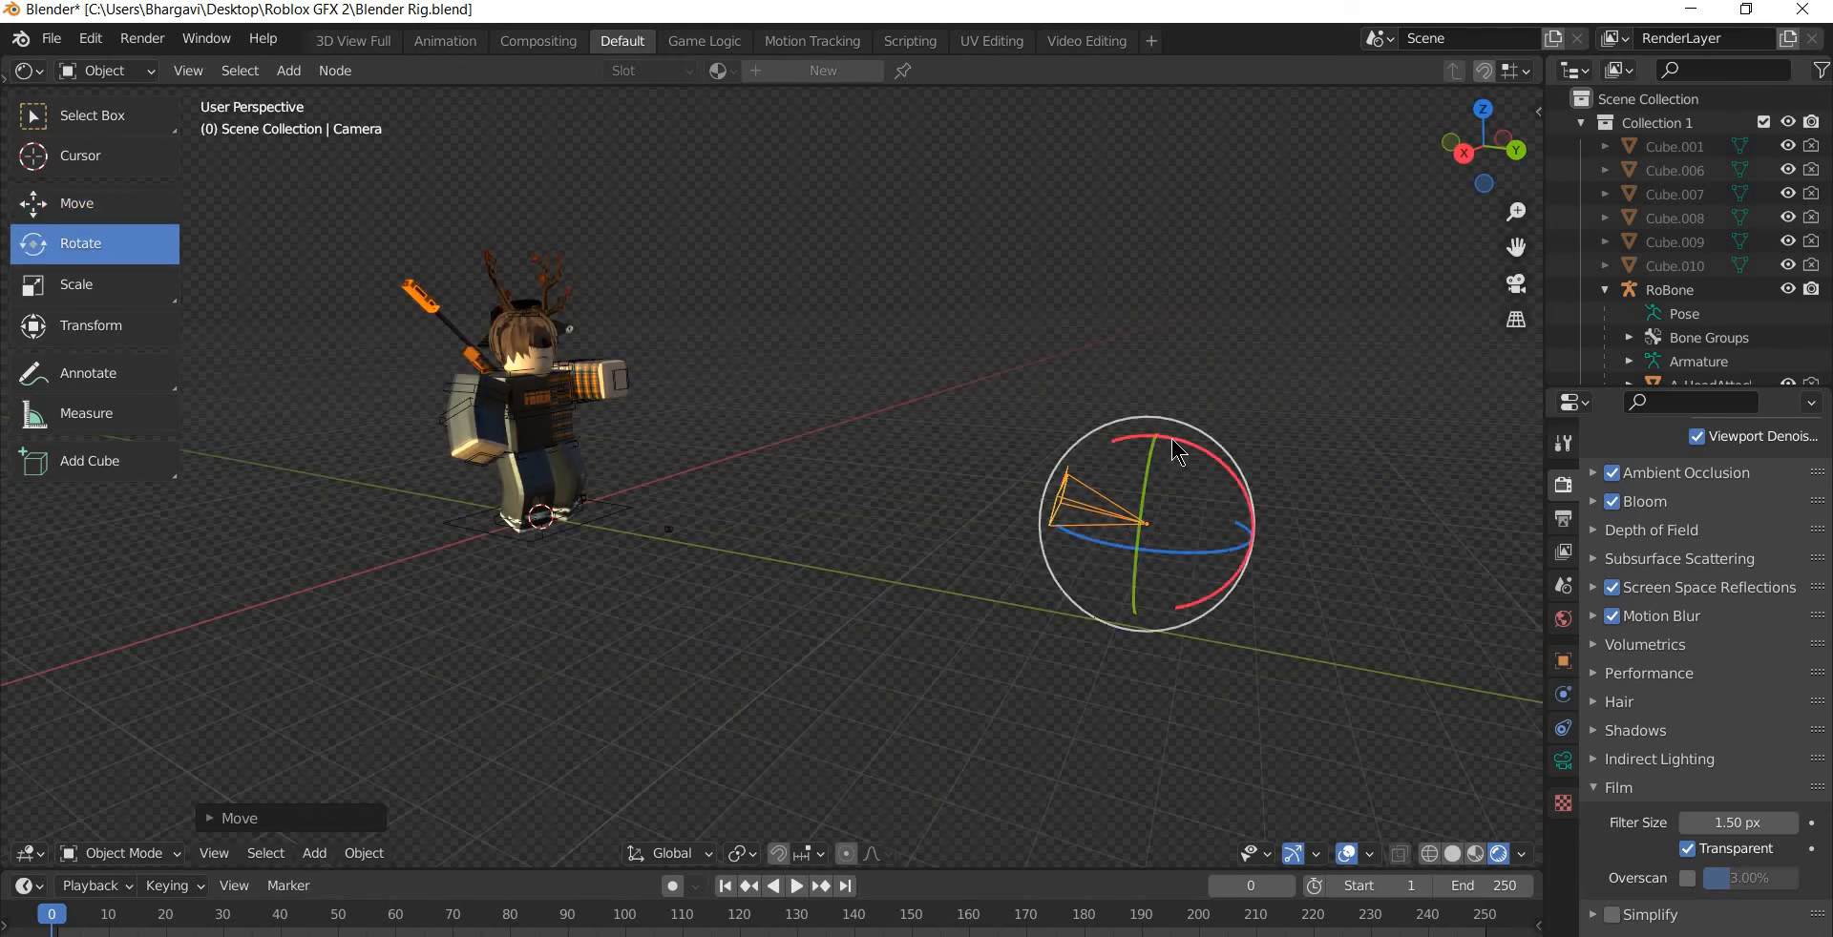
drag(1166, 441, 1165, 440)
key(KP_0)
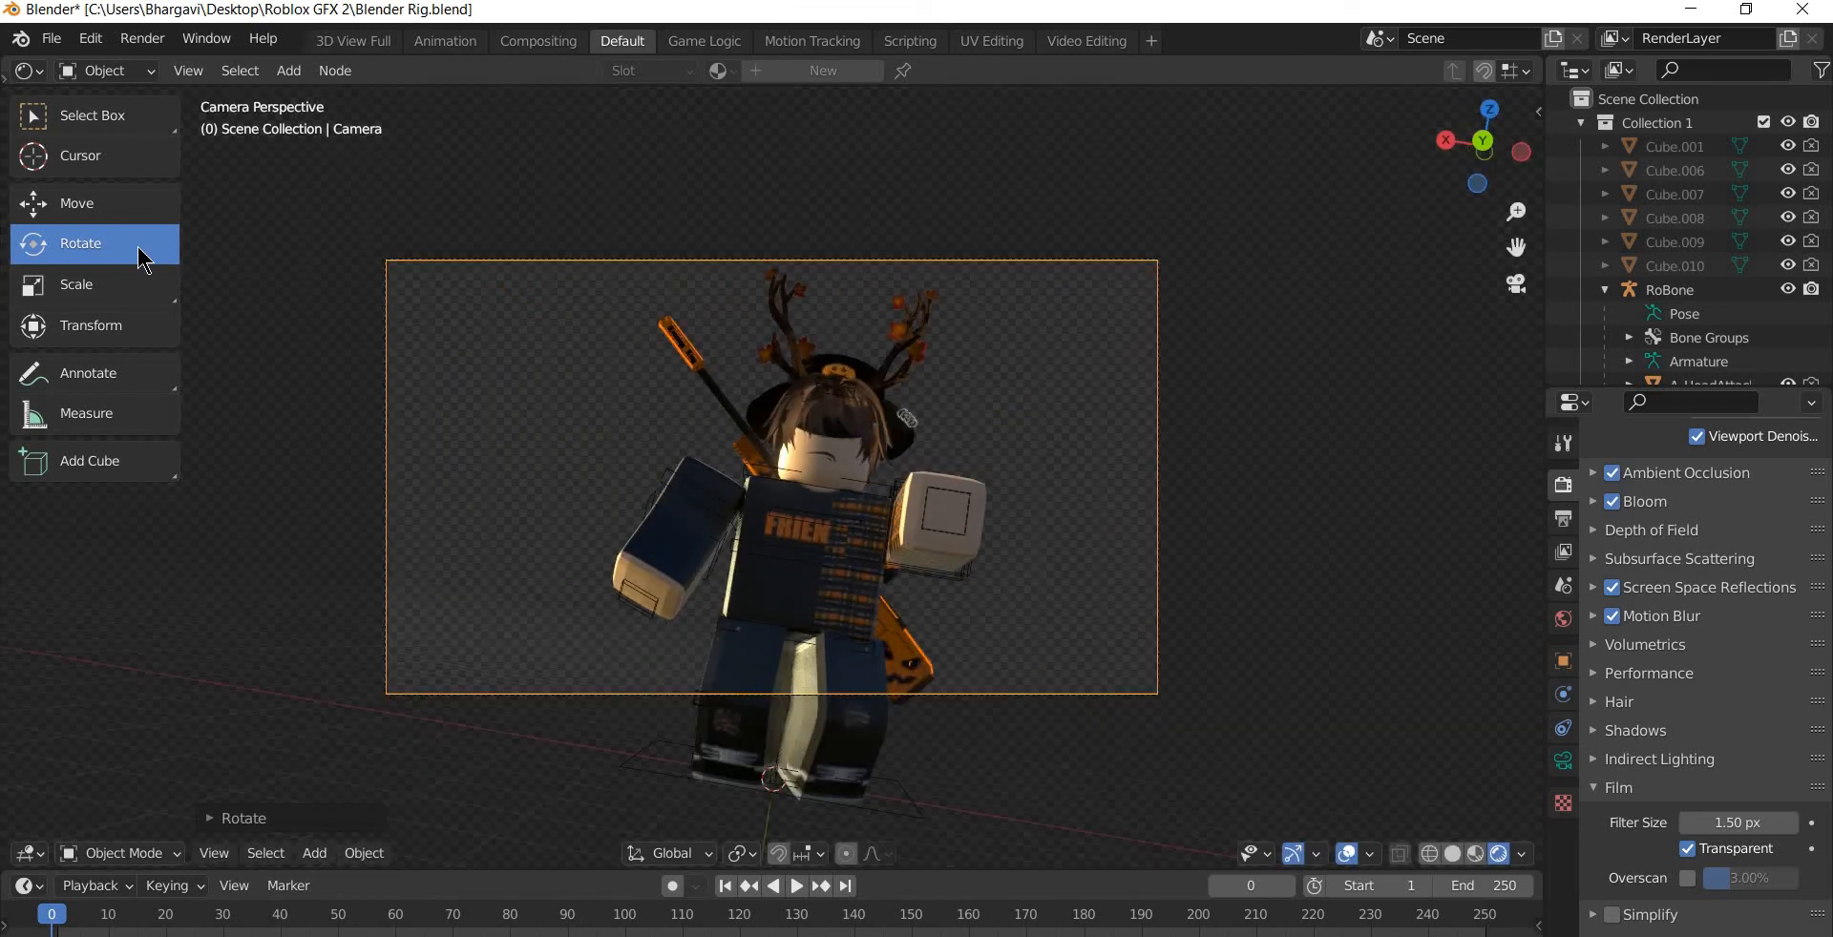
key(KP_0)
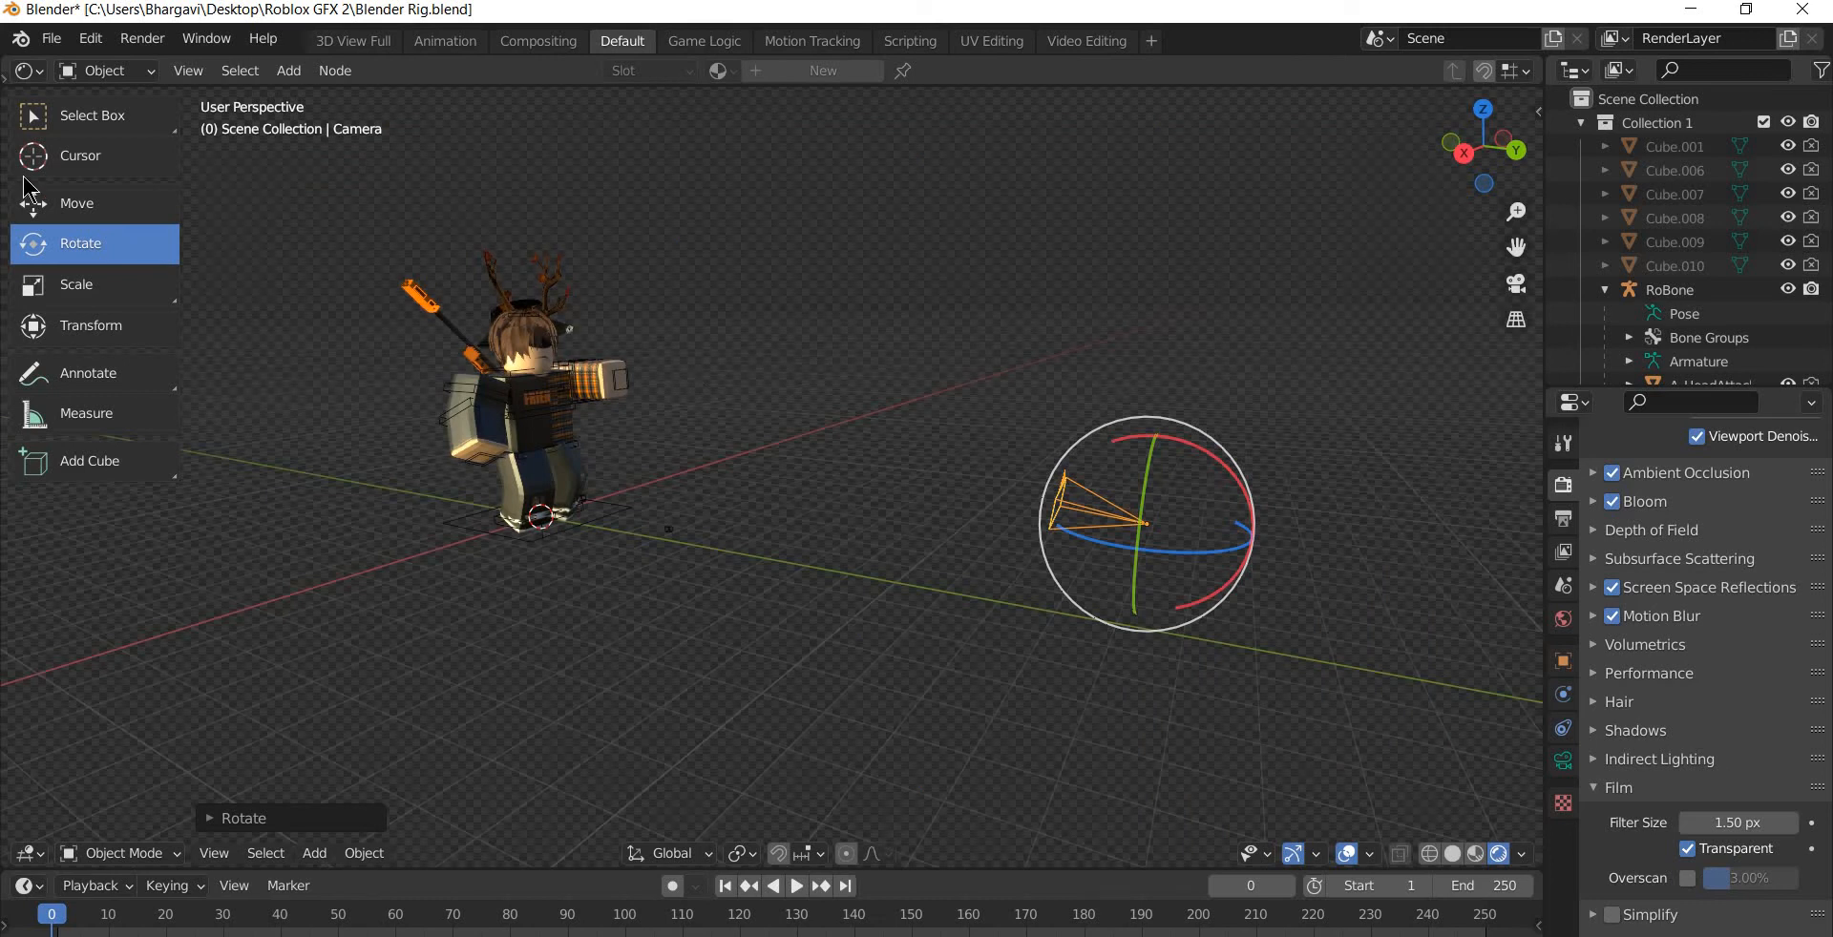
- Move the camera closer to the character along the Y axis in small amounts, checking the framing through it
click(81, 302)
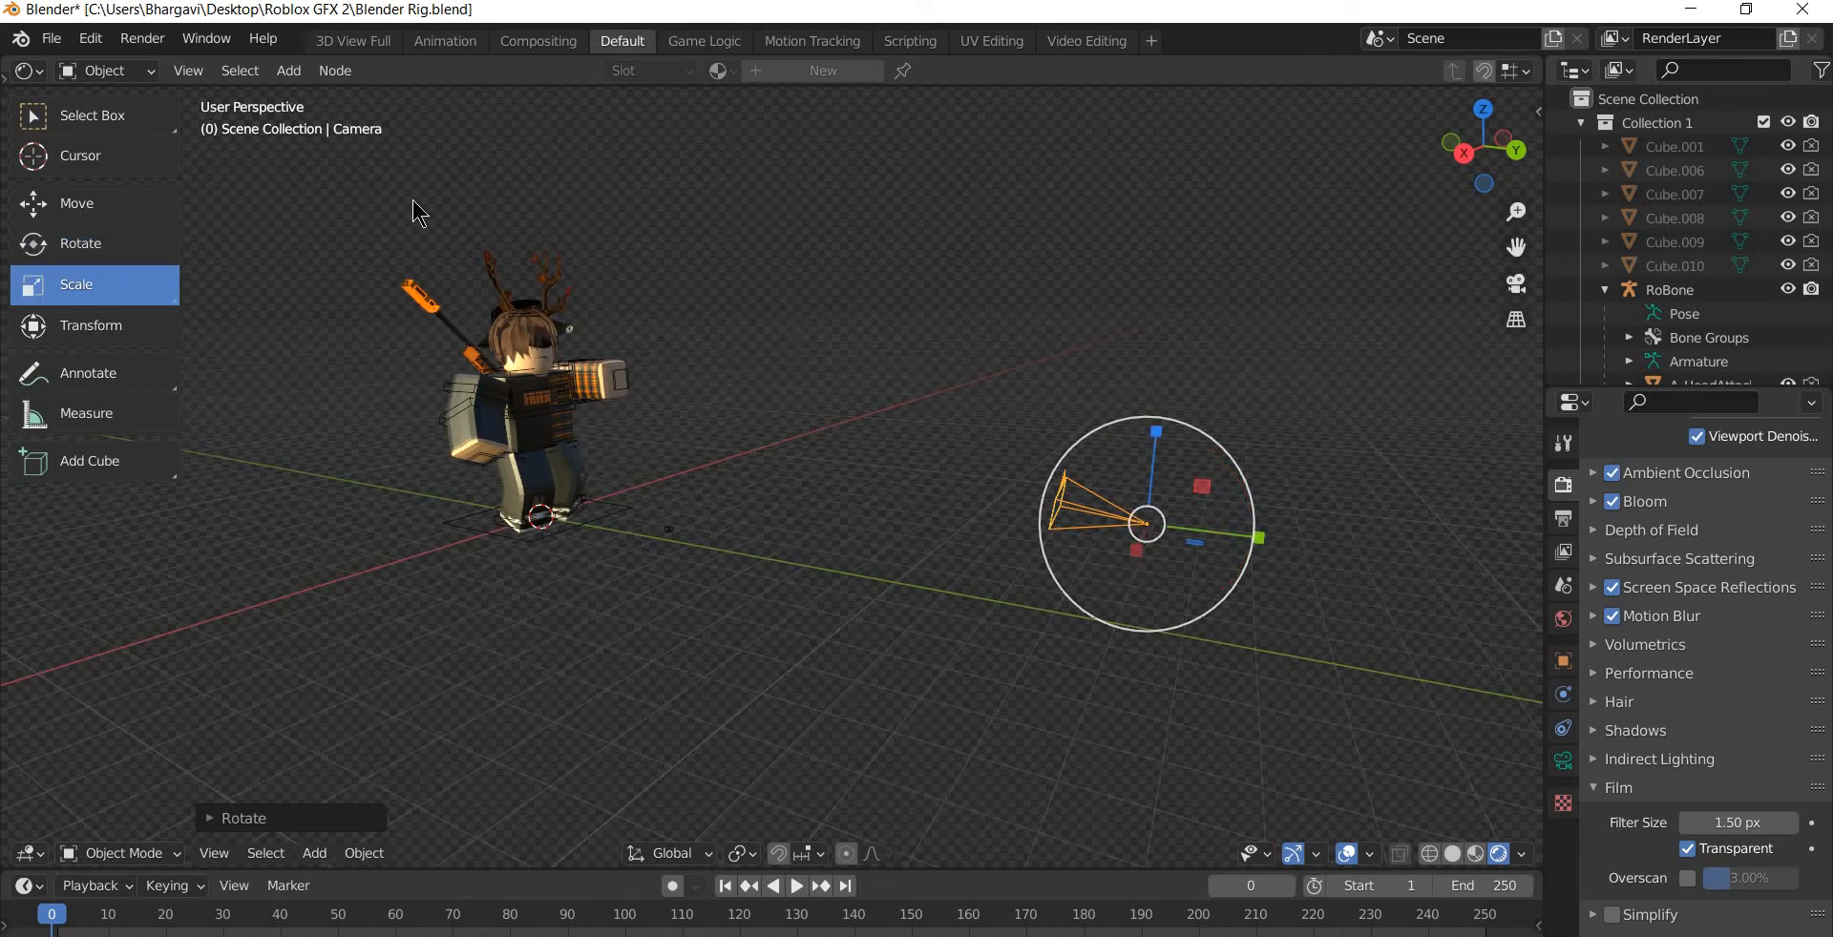
key(shift+space)
key(g)
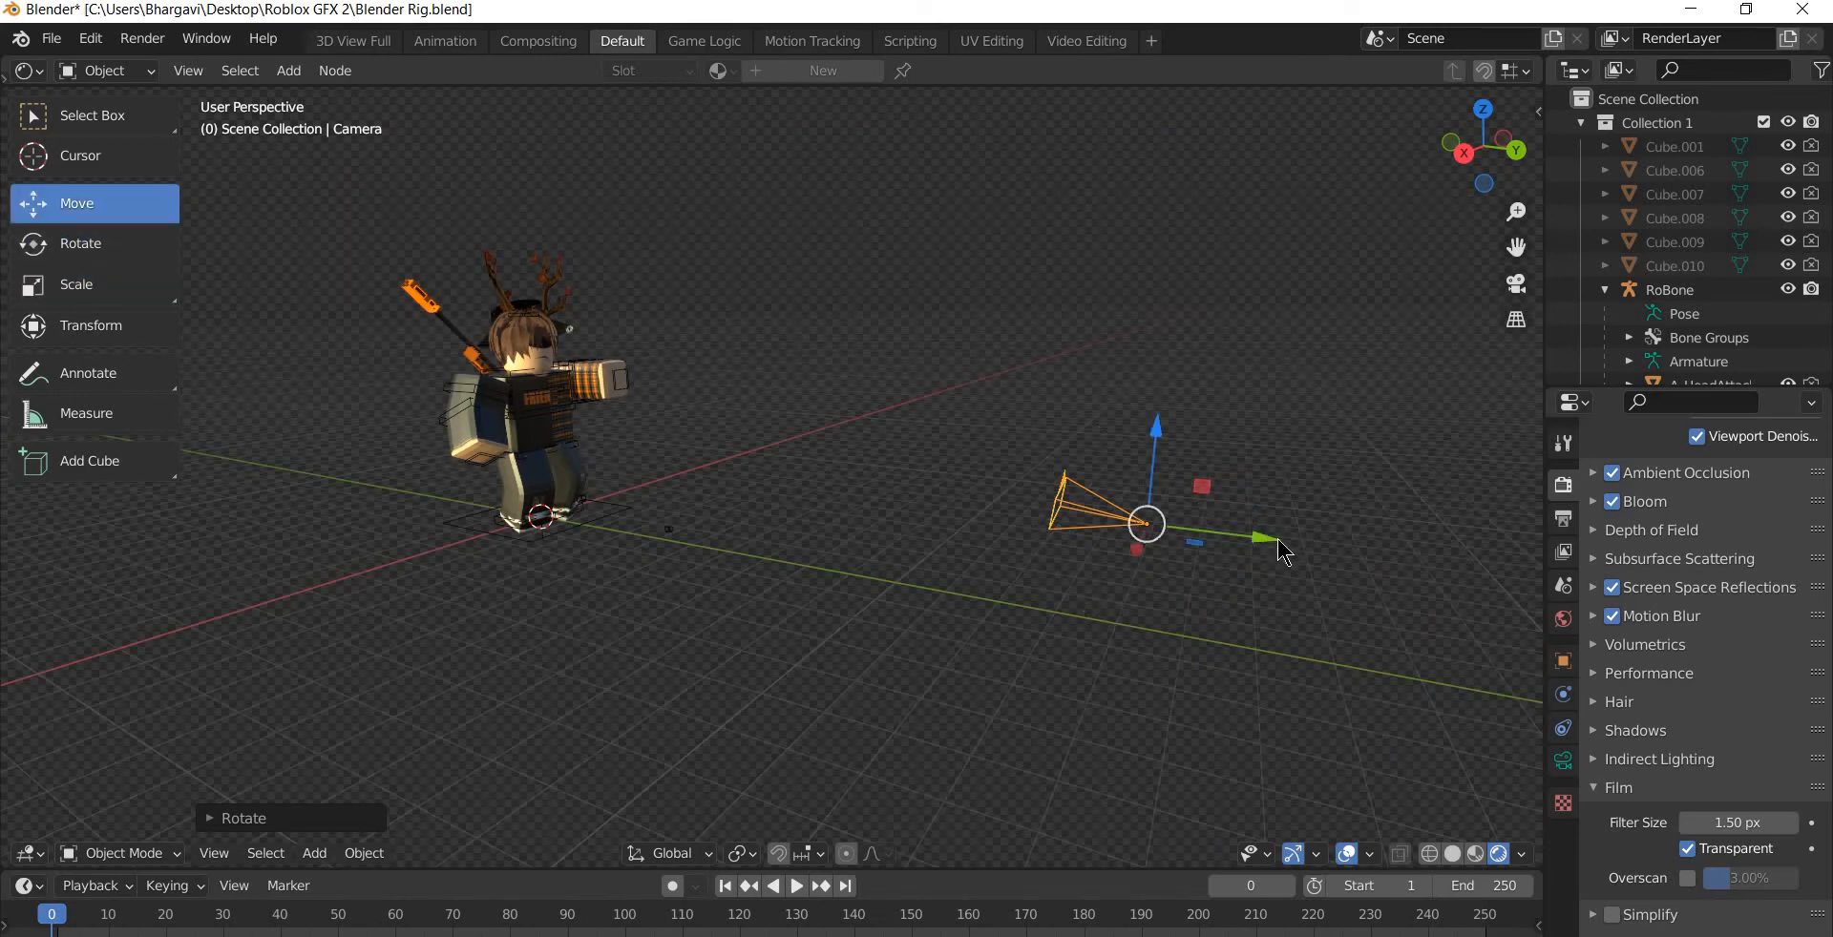
mouse_move(1253, 532)
mouse_down()
mouse_move(1231, 524)
mouse_move(1255, 563)
mouse_up()
key(KP_0)
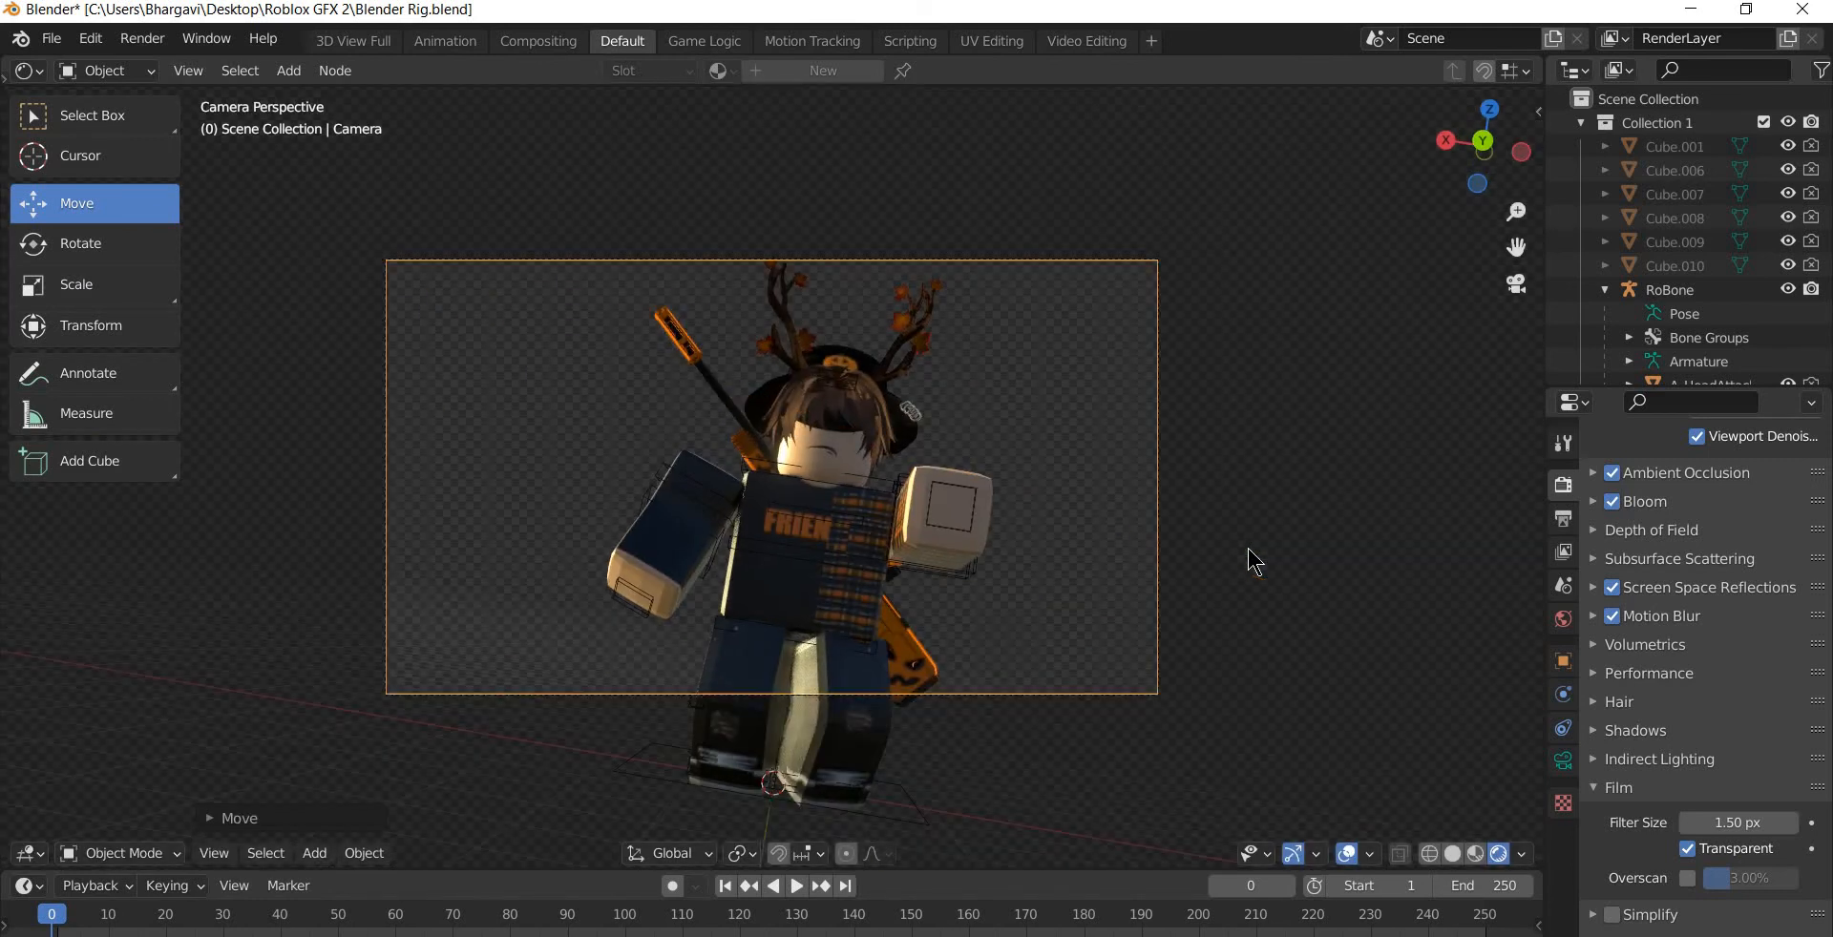
drag(1247, 550, 1269, 362)
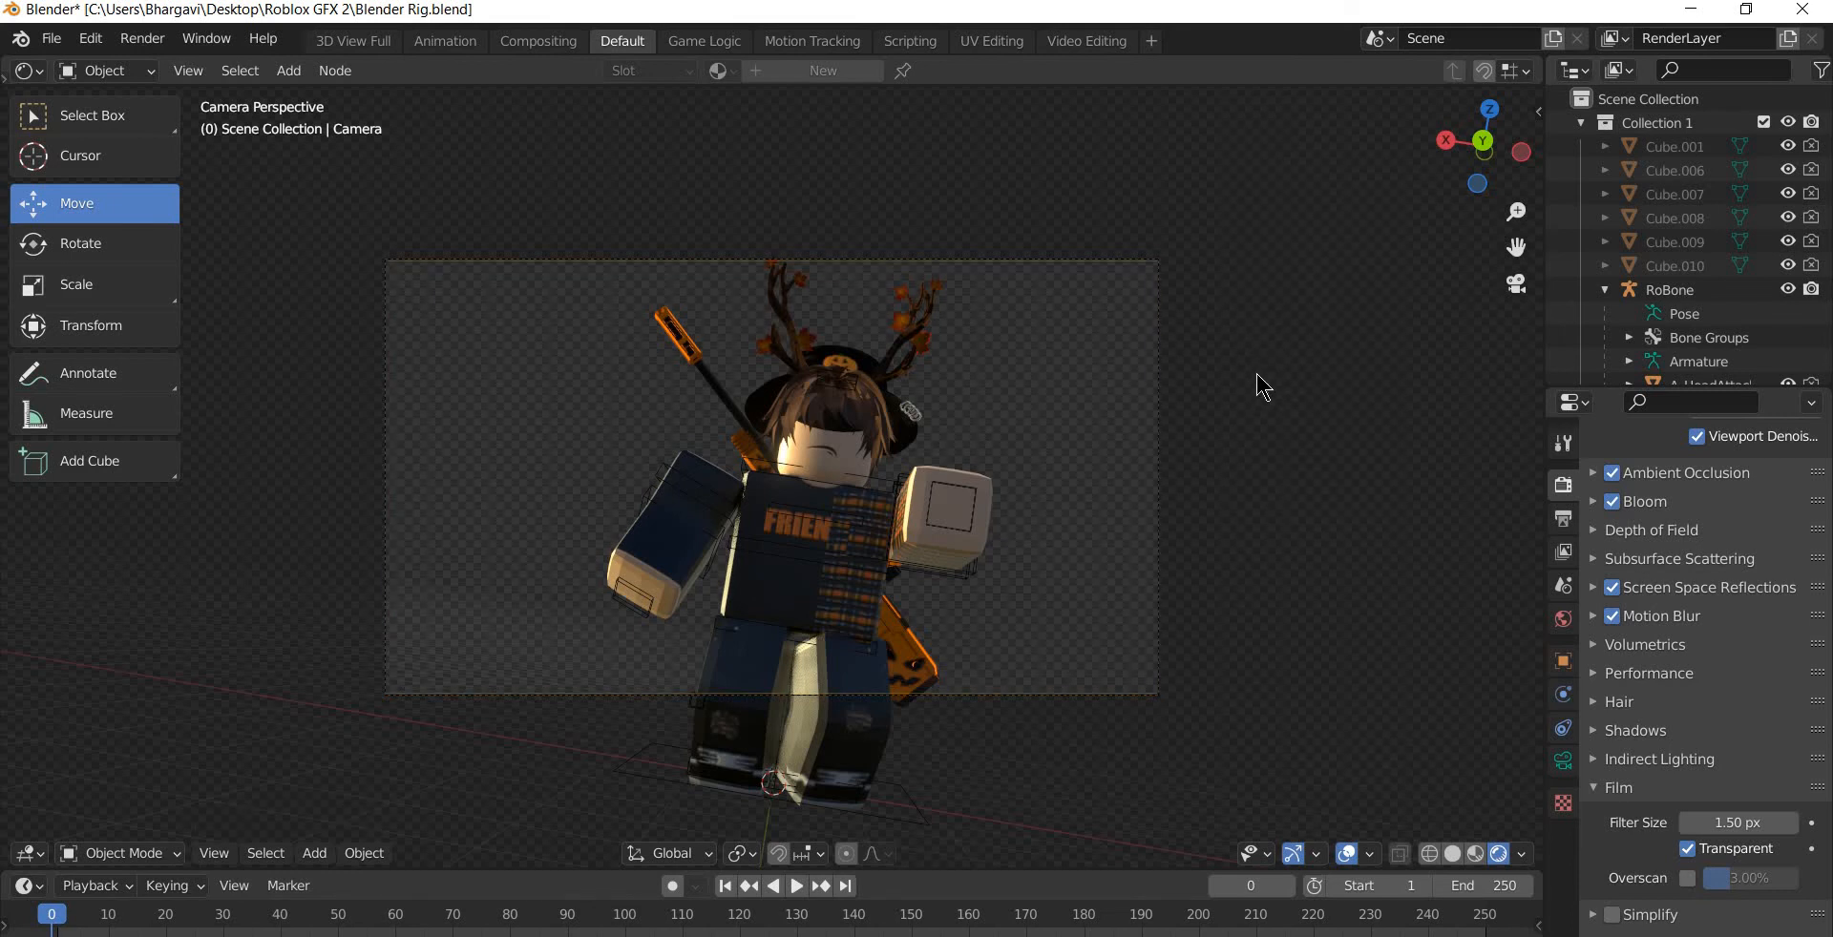
key(KP_0)
click(1118, 520)
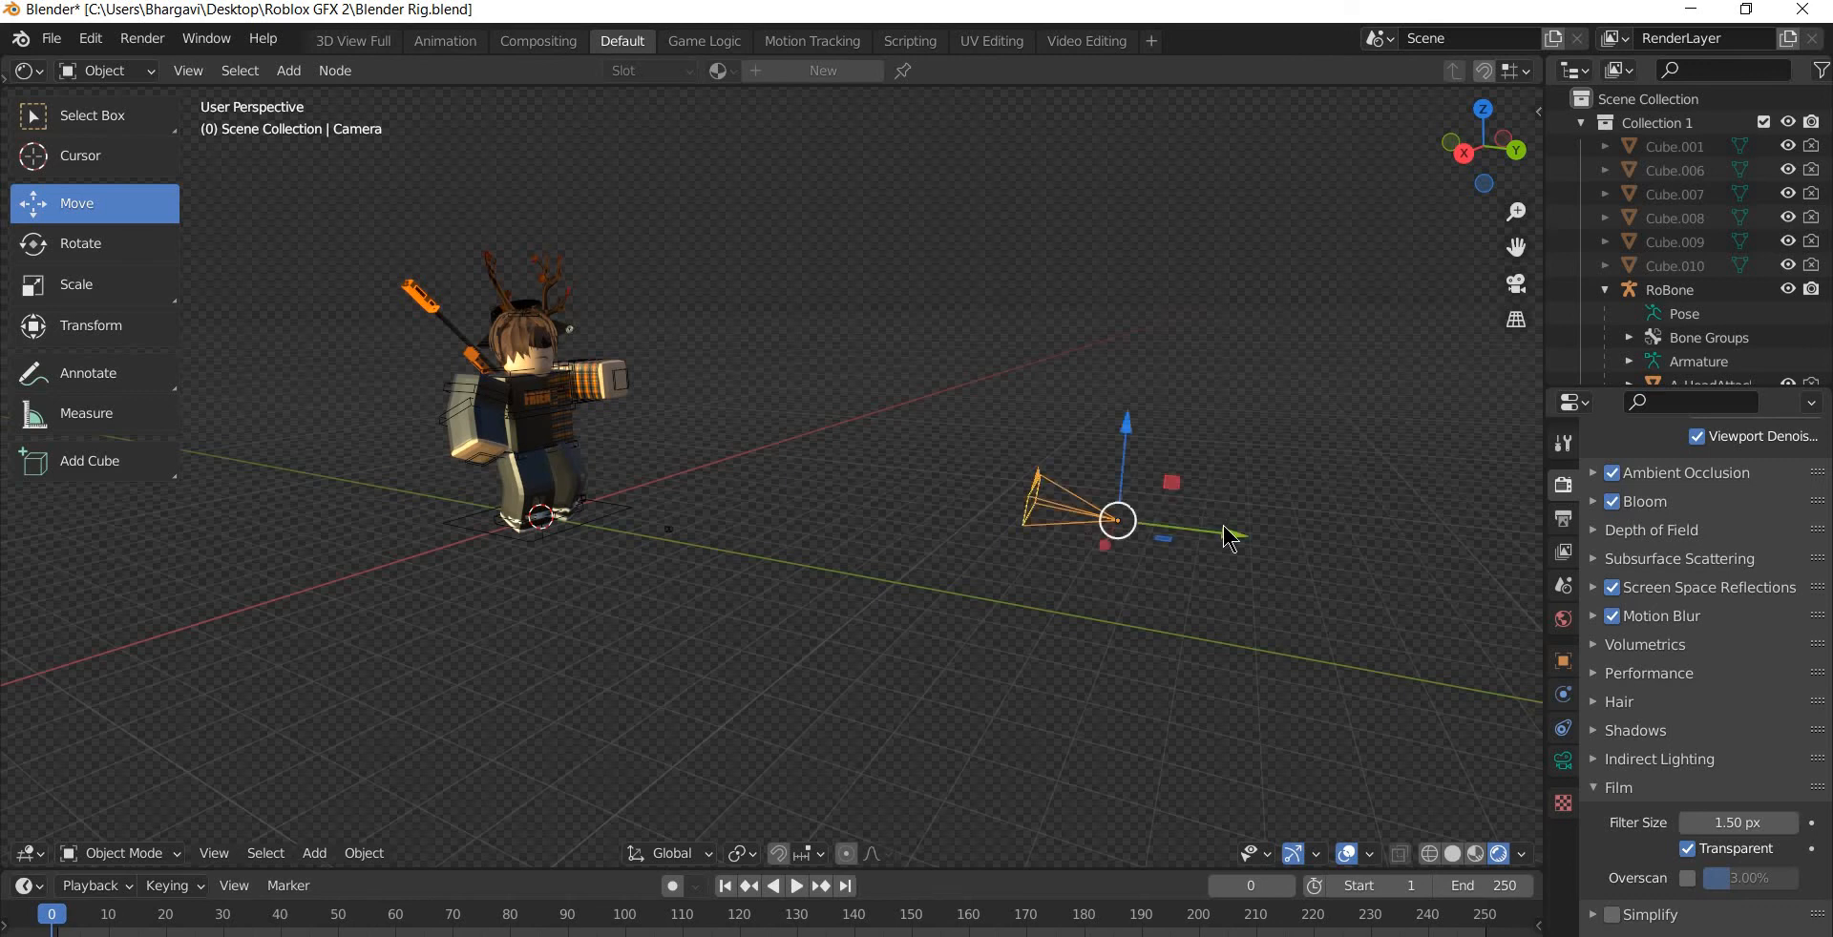
drag(1209, 537, 1211, 523)
key(KP_0)
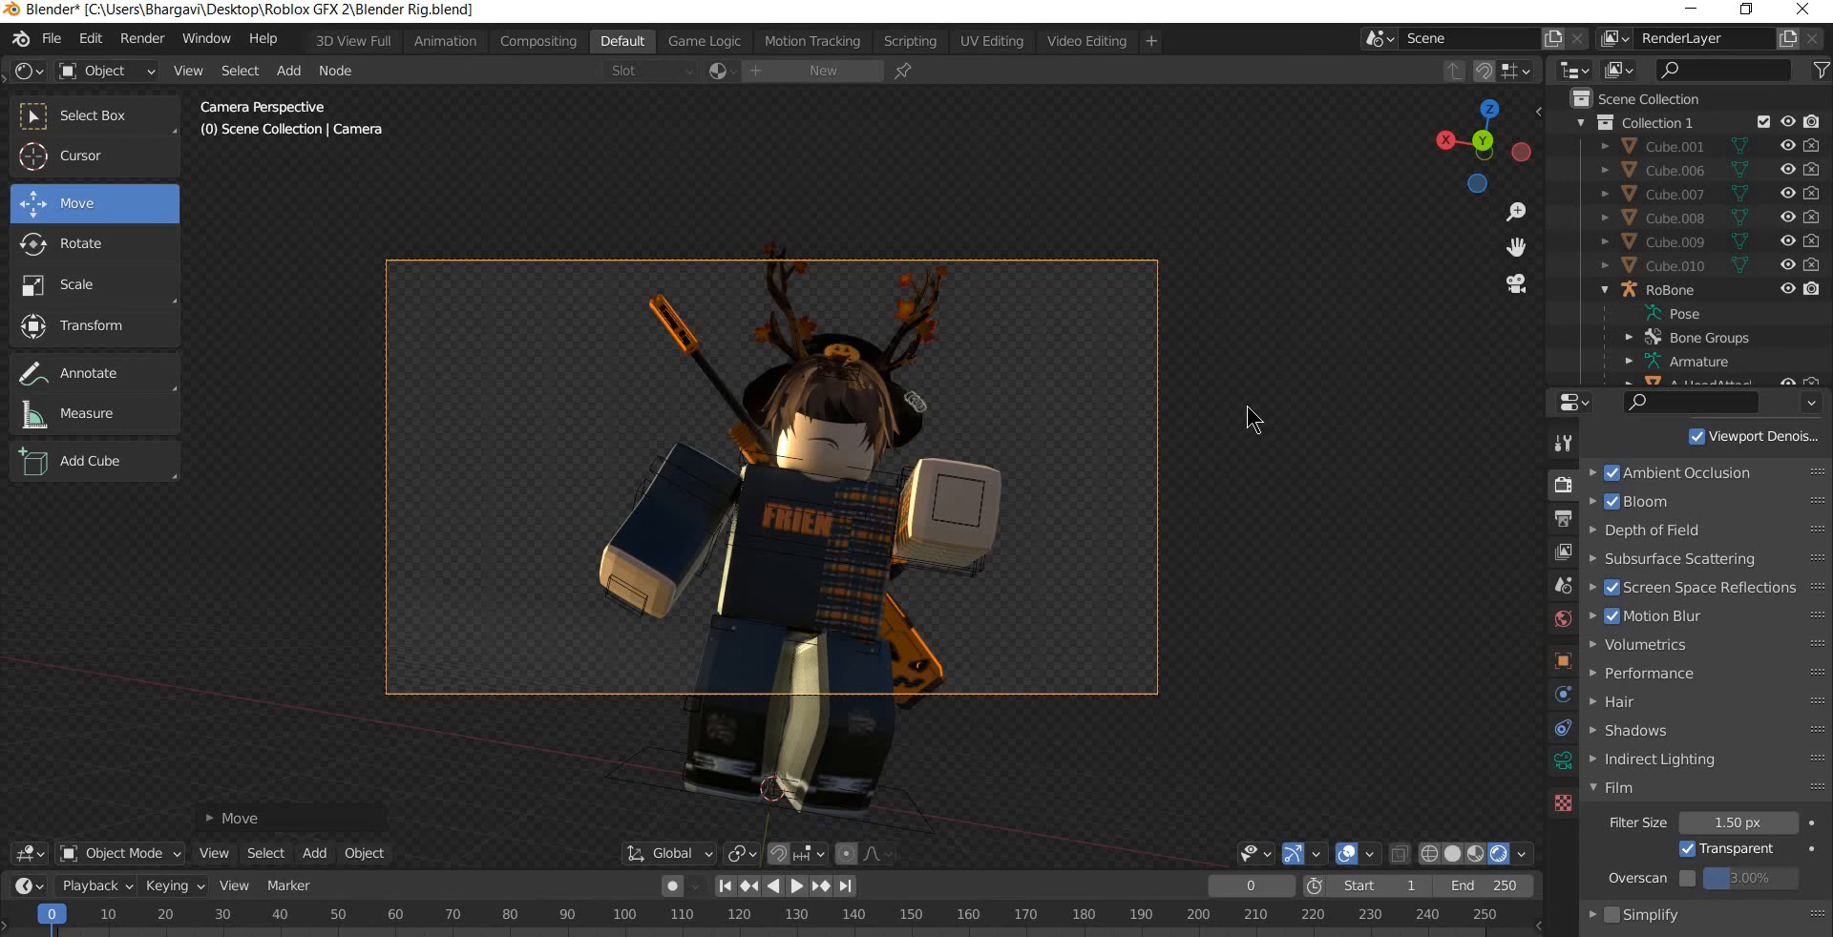
key(KP_0)
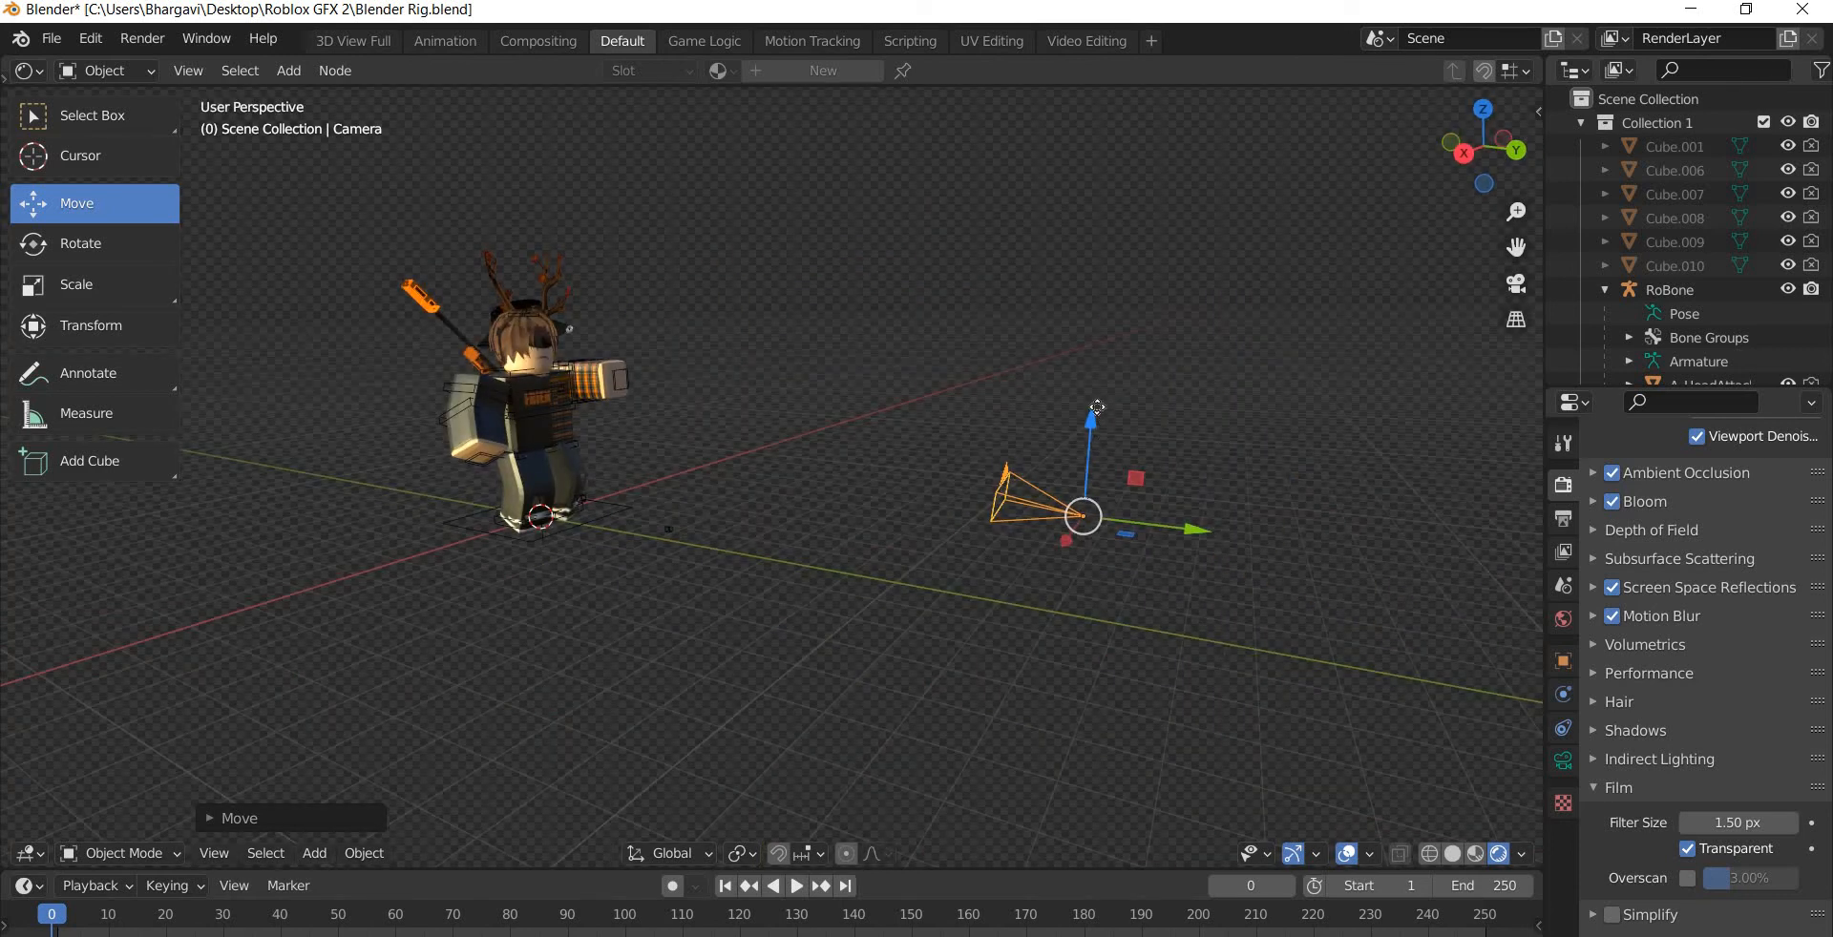
- Raise the camera slightly along the Z axis to bring the antler tips back inside the frame
drag(1098, 407, 1074, 451)
key(KP_0)
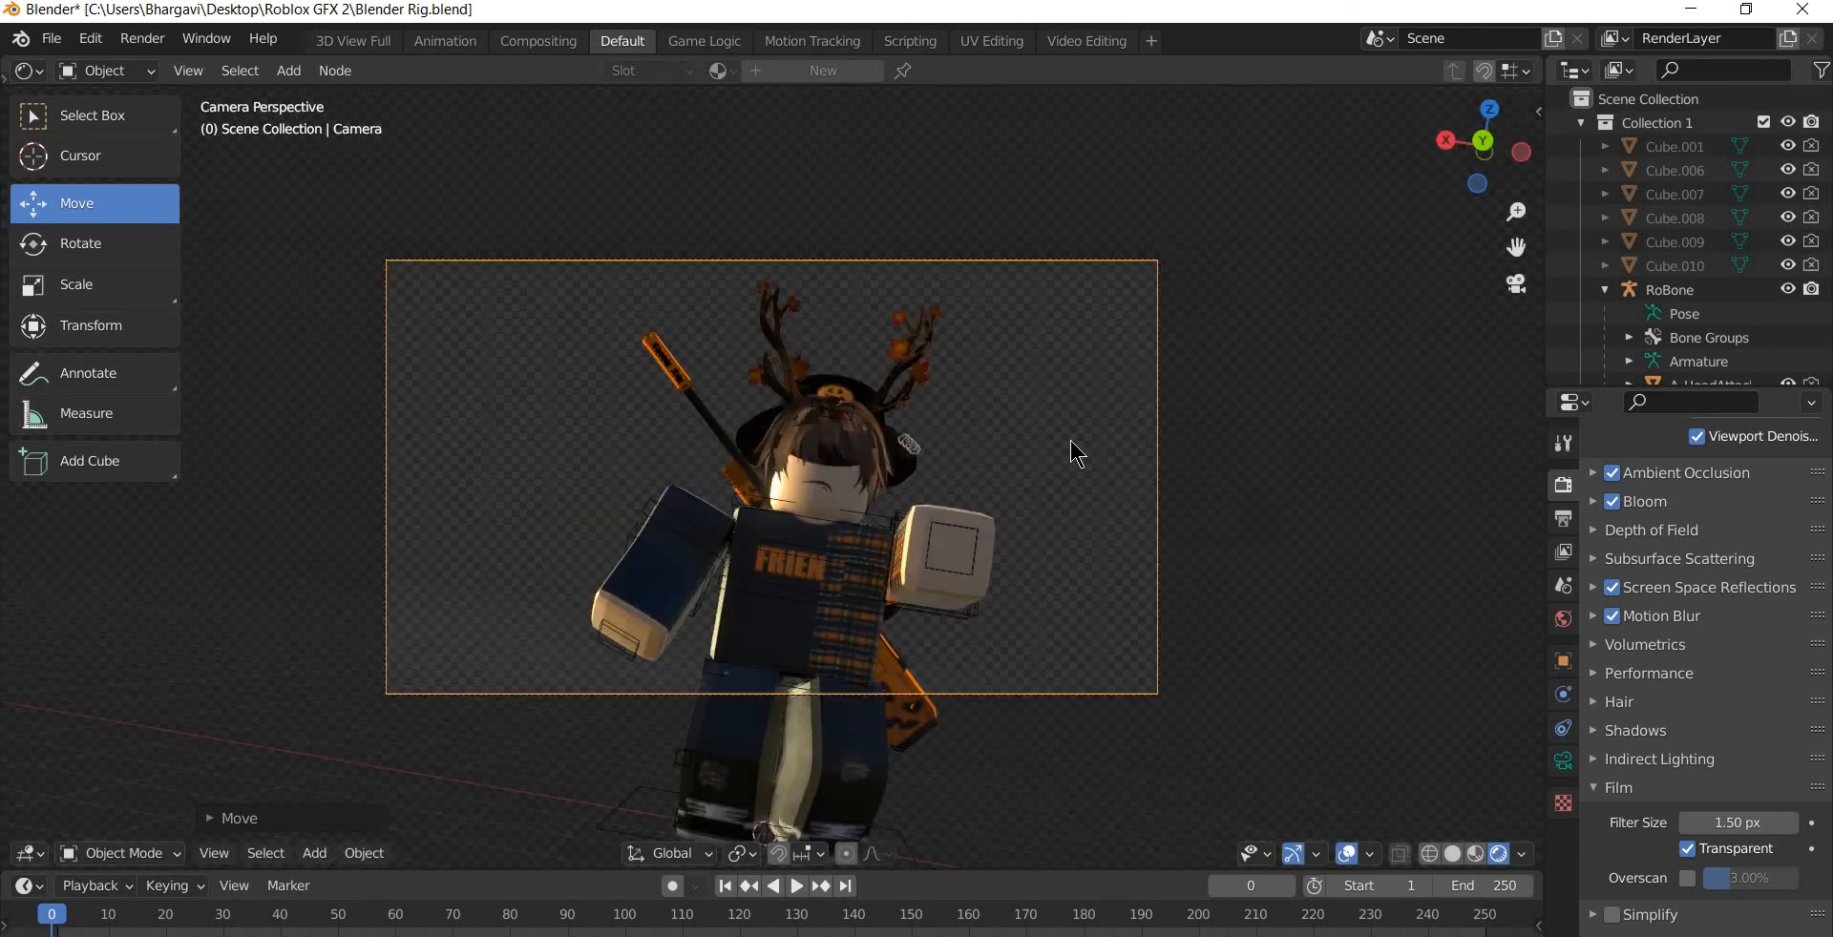
key(KP_0)
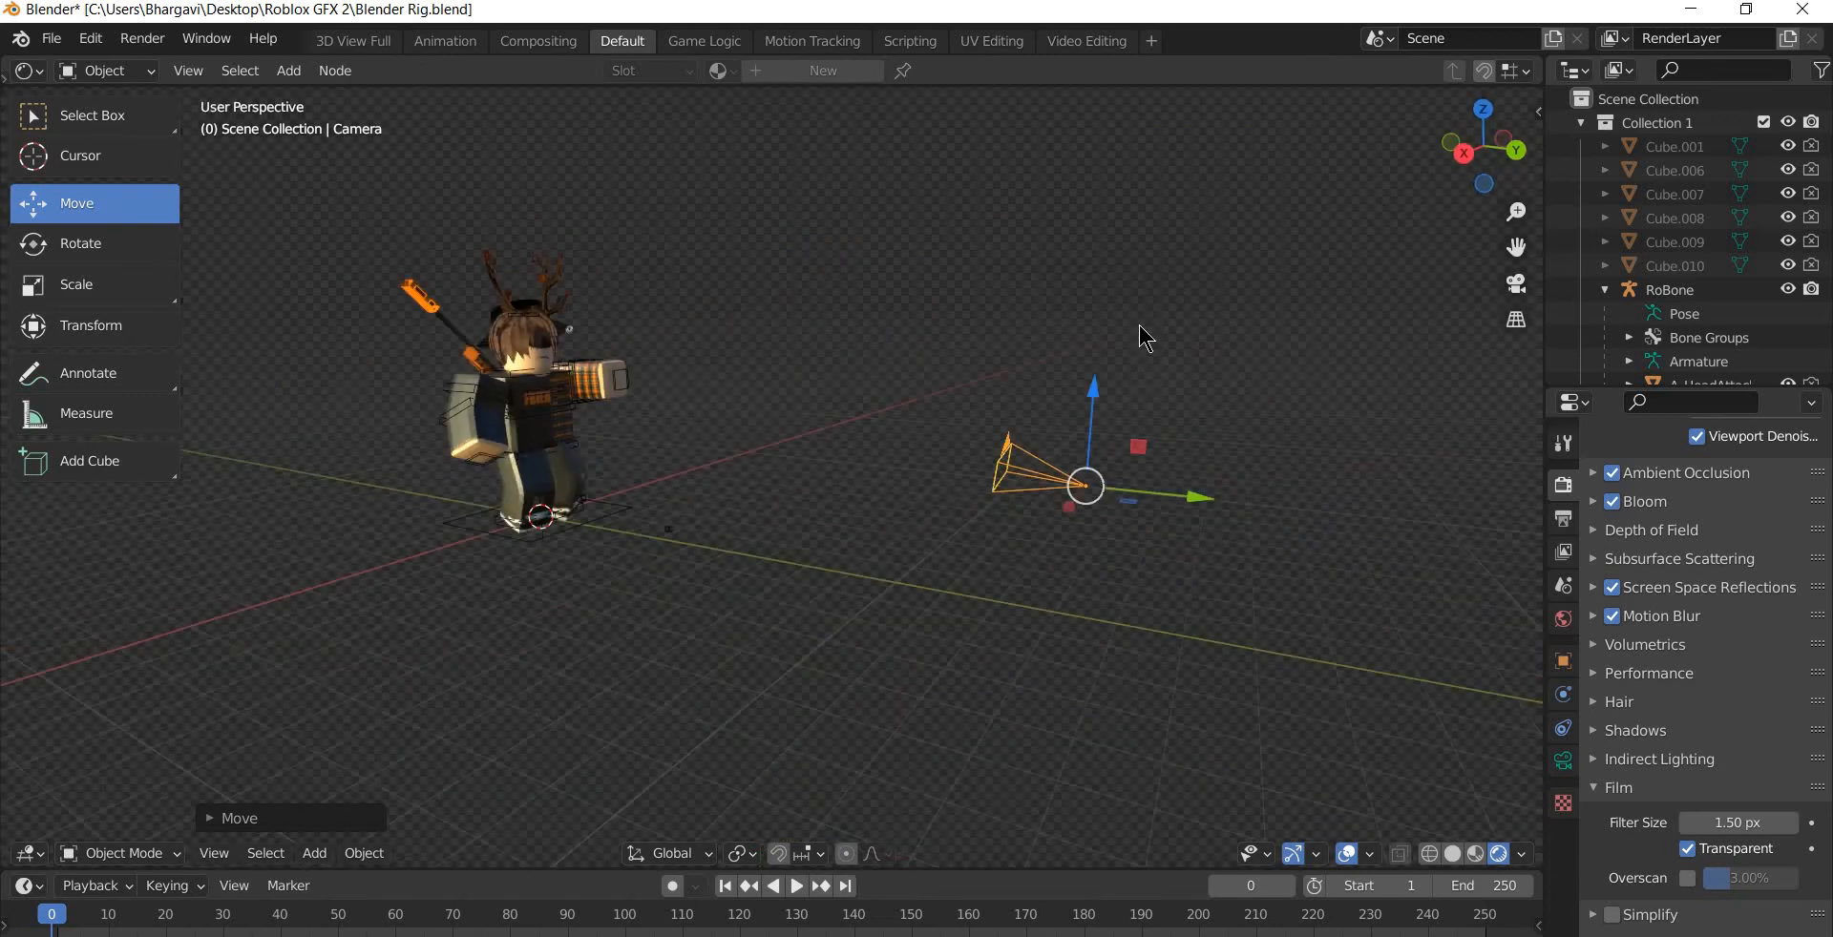
- Deselect the camera and add a point light at the 3D cursor by the character's feet
click(1441, 210)
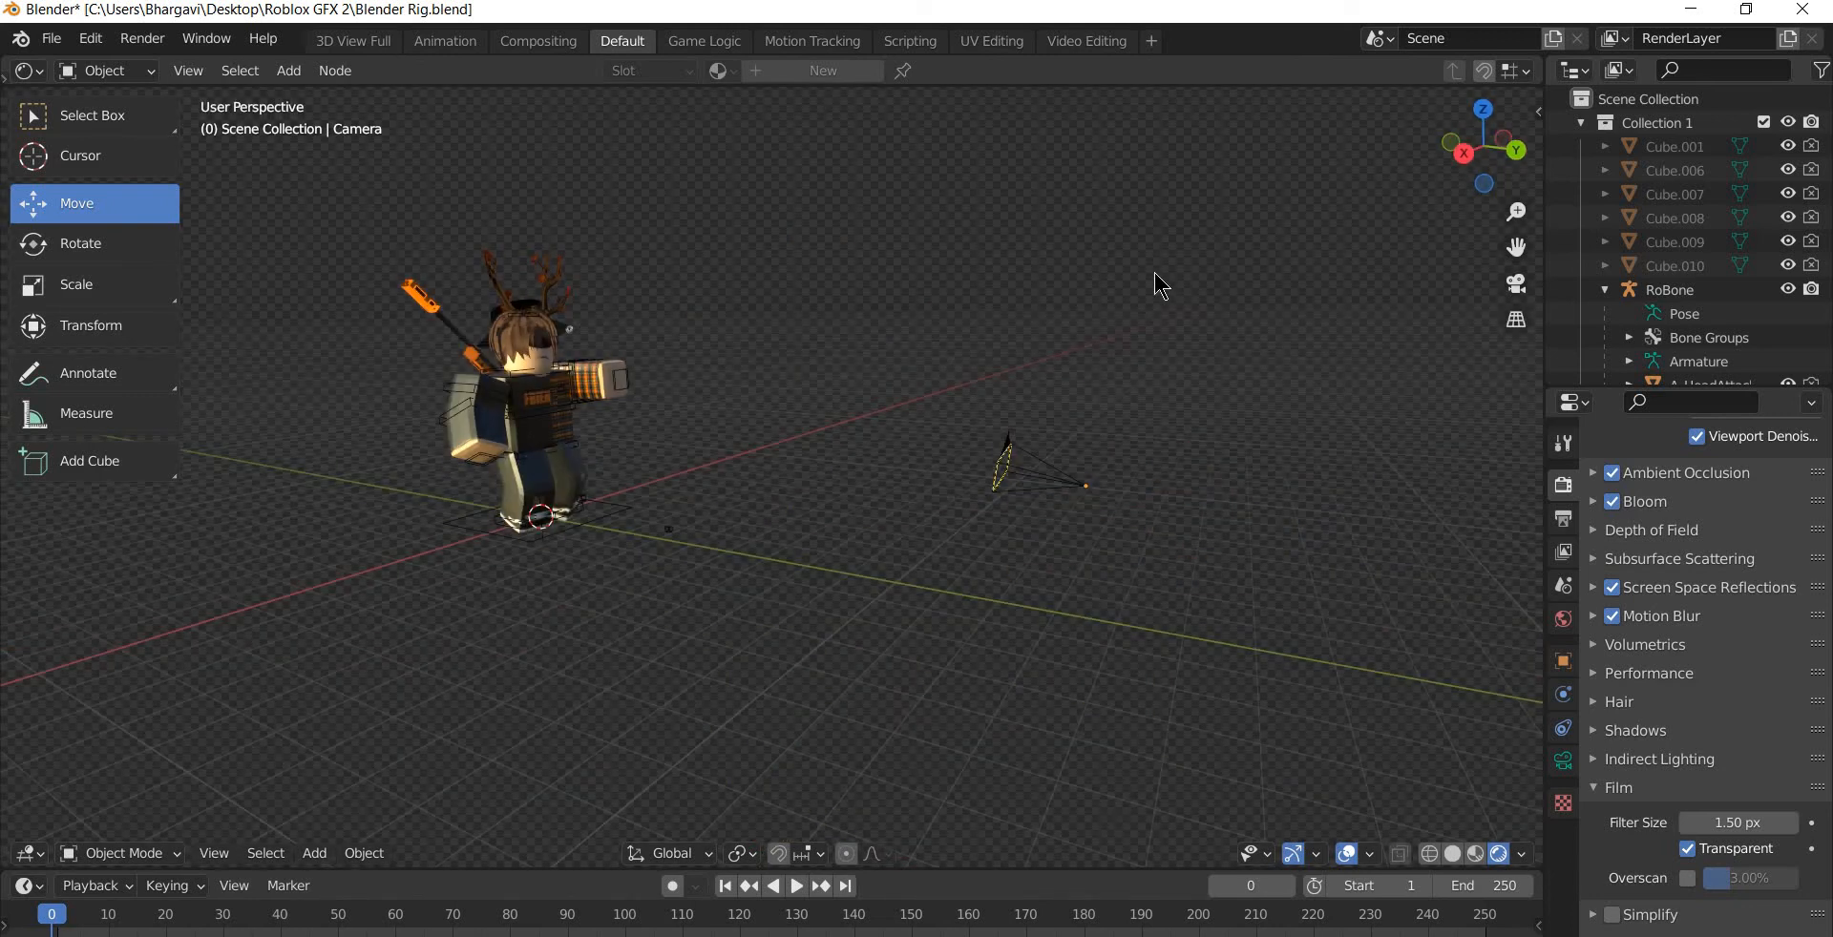
middle_drag(1154, 272, 1082, 277)
scroll(1090, 265, up, 3)
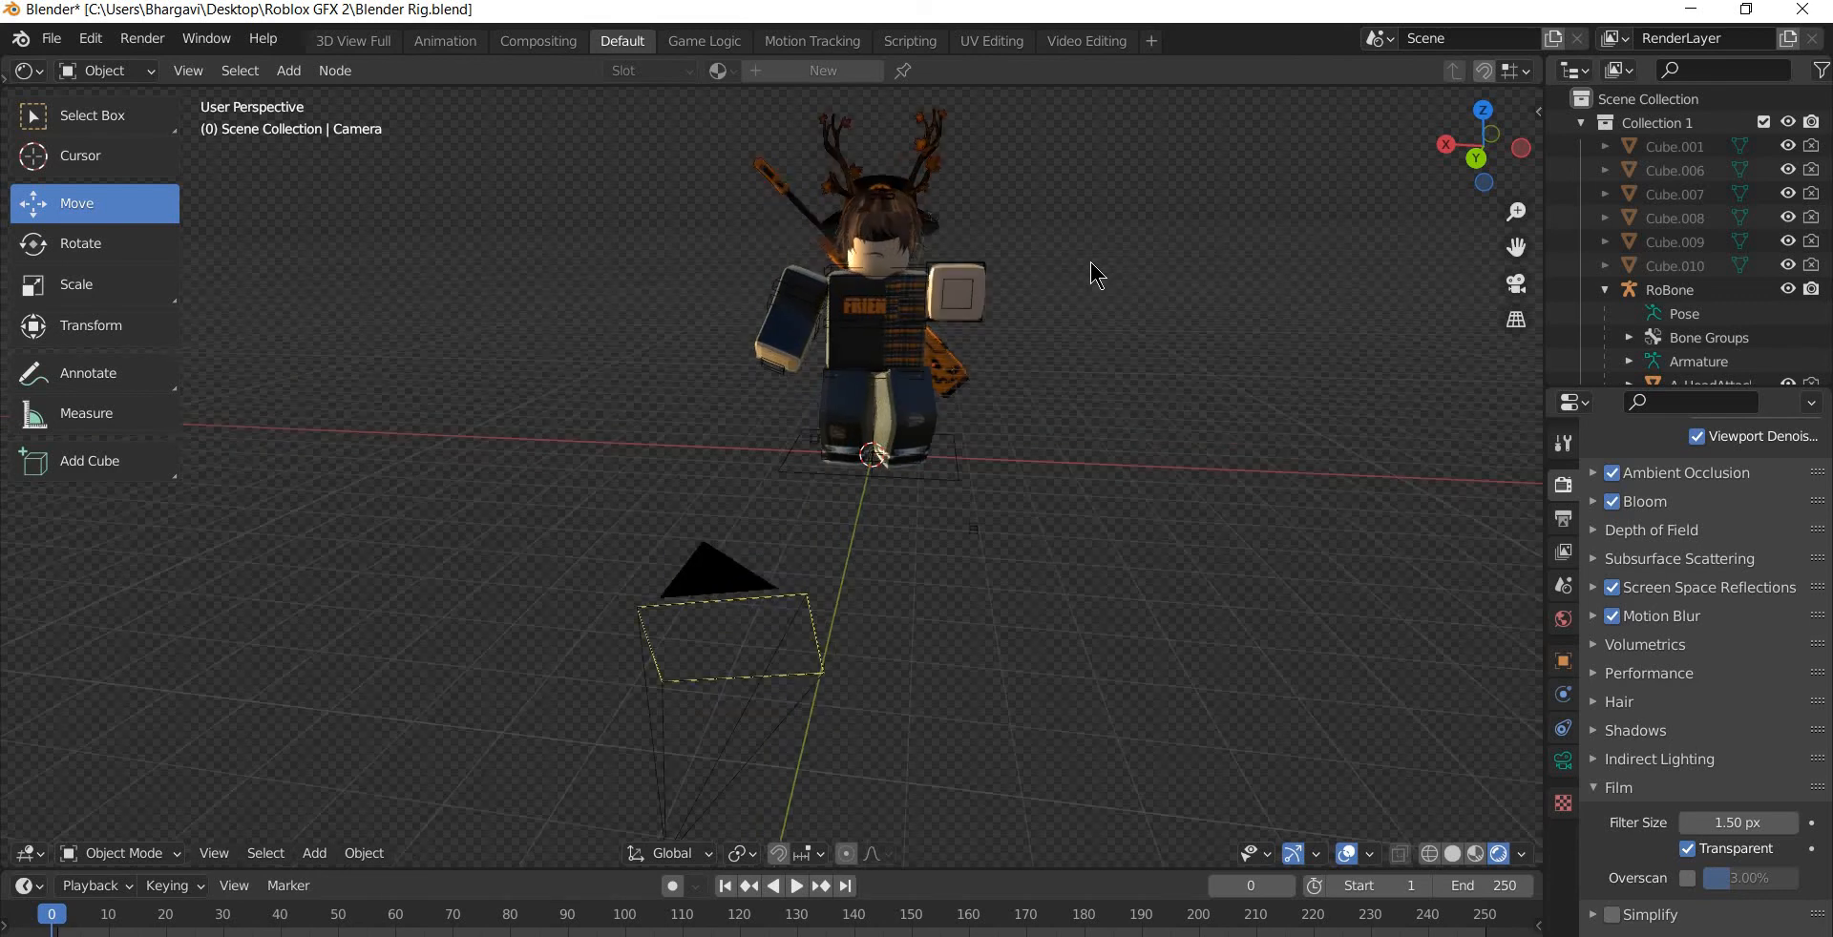
scroll(1090, 261, up, 5)
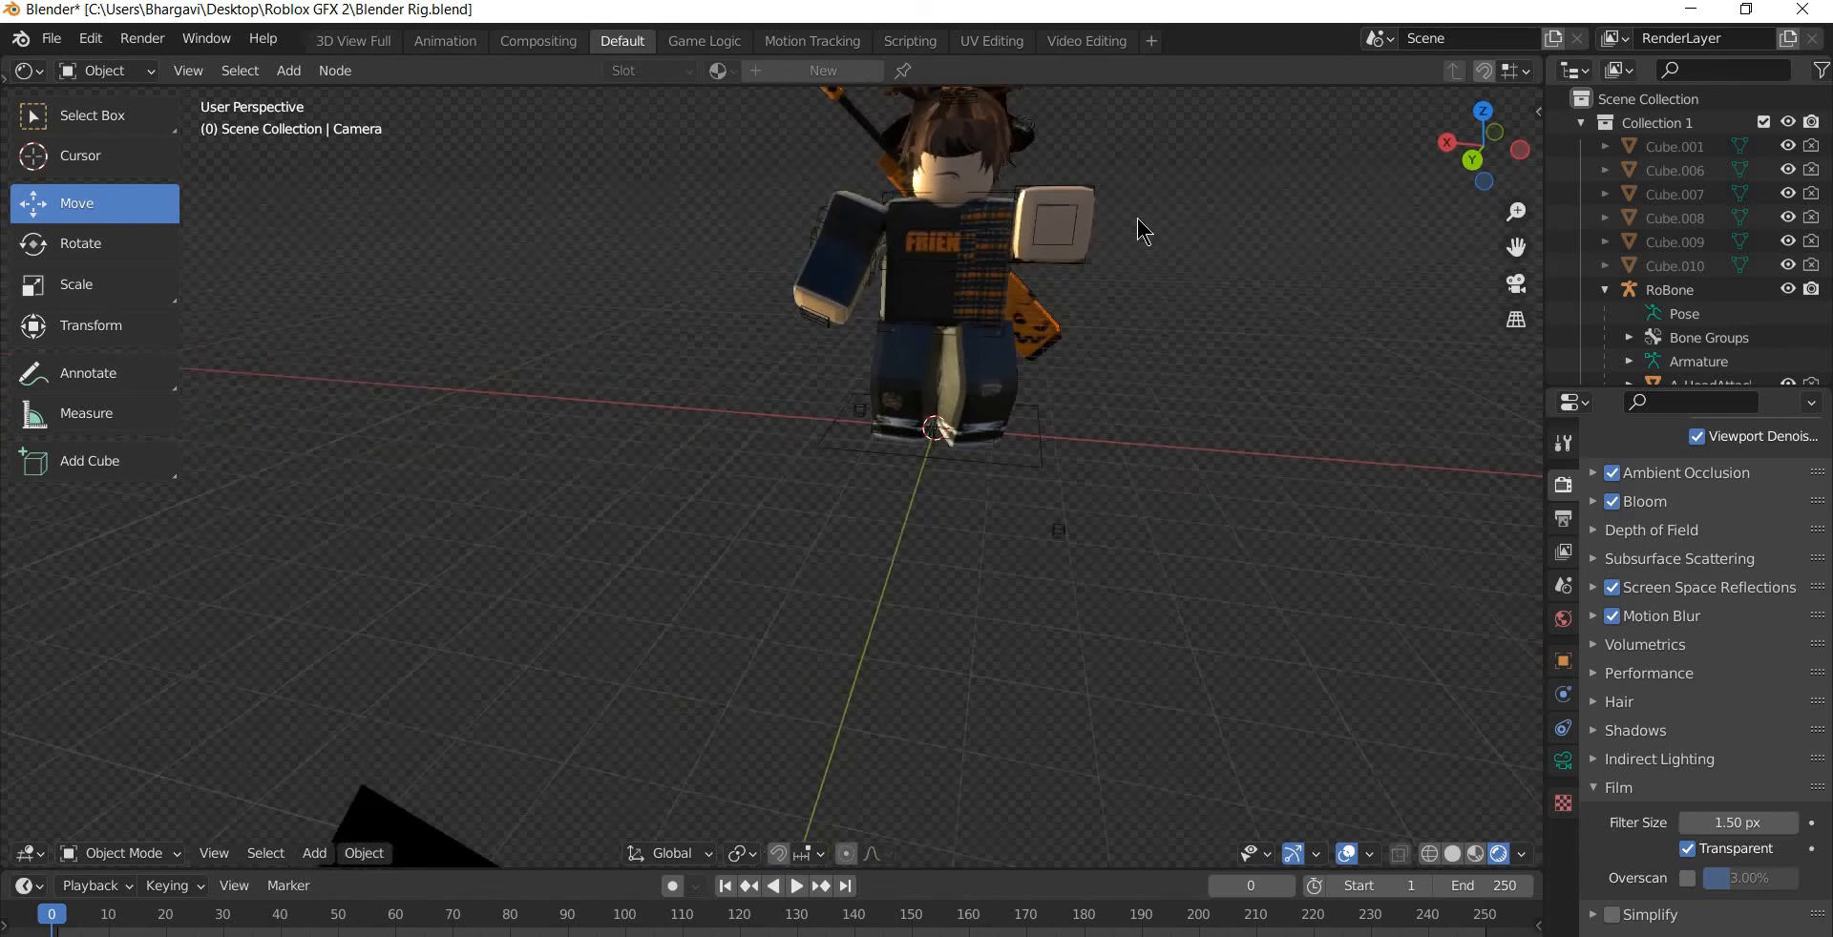
middle_drag(1137, 232, 1361, 385)
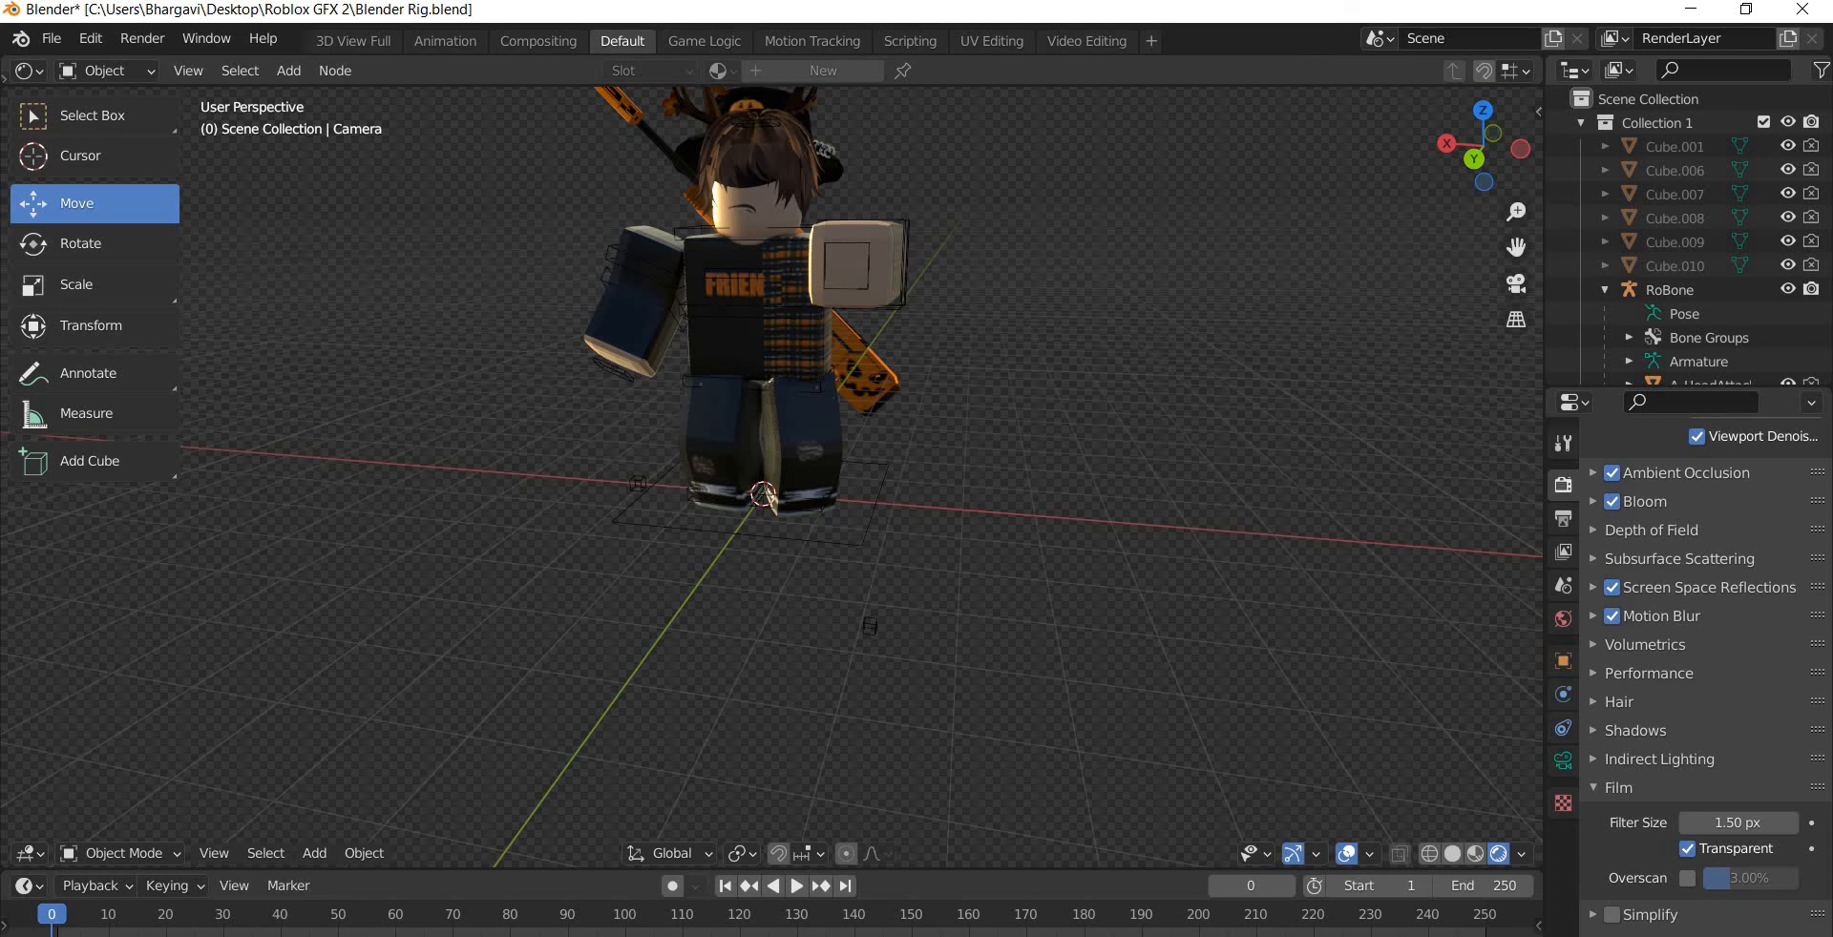
click(314, 853)
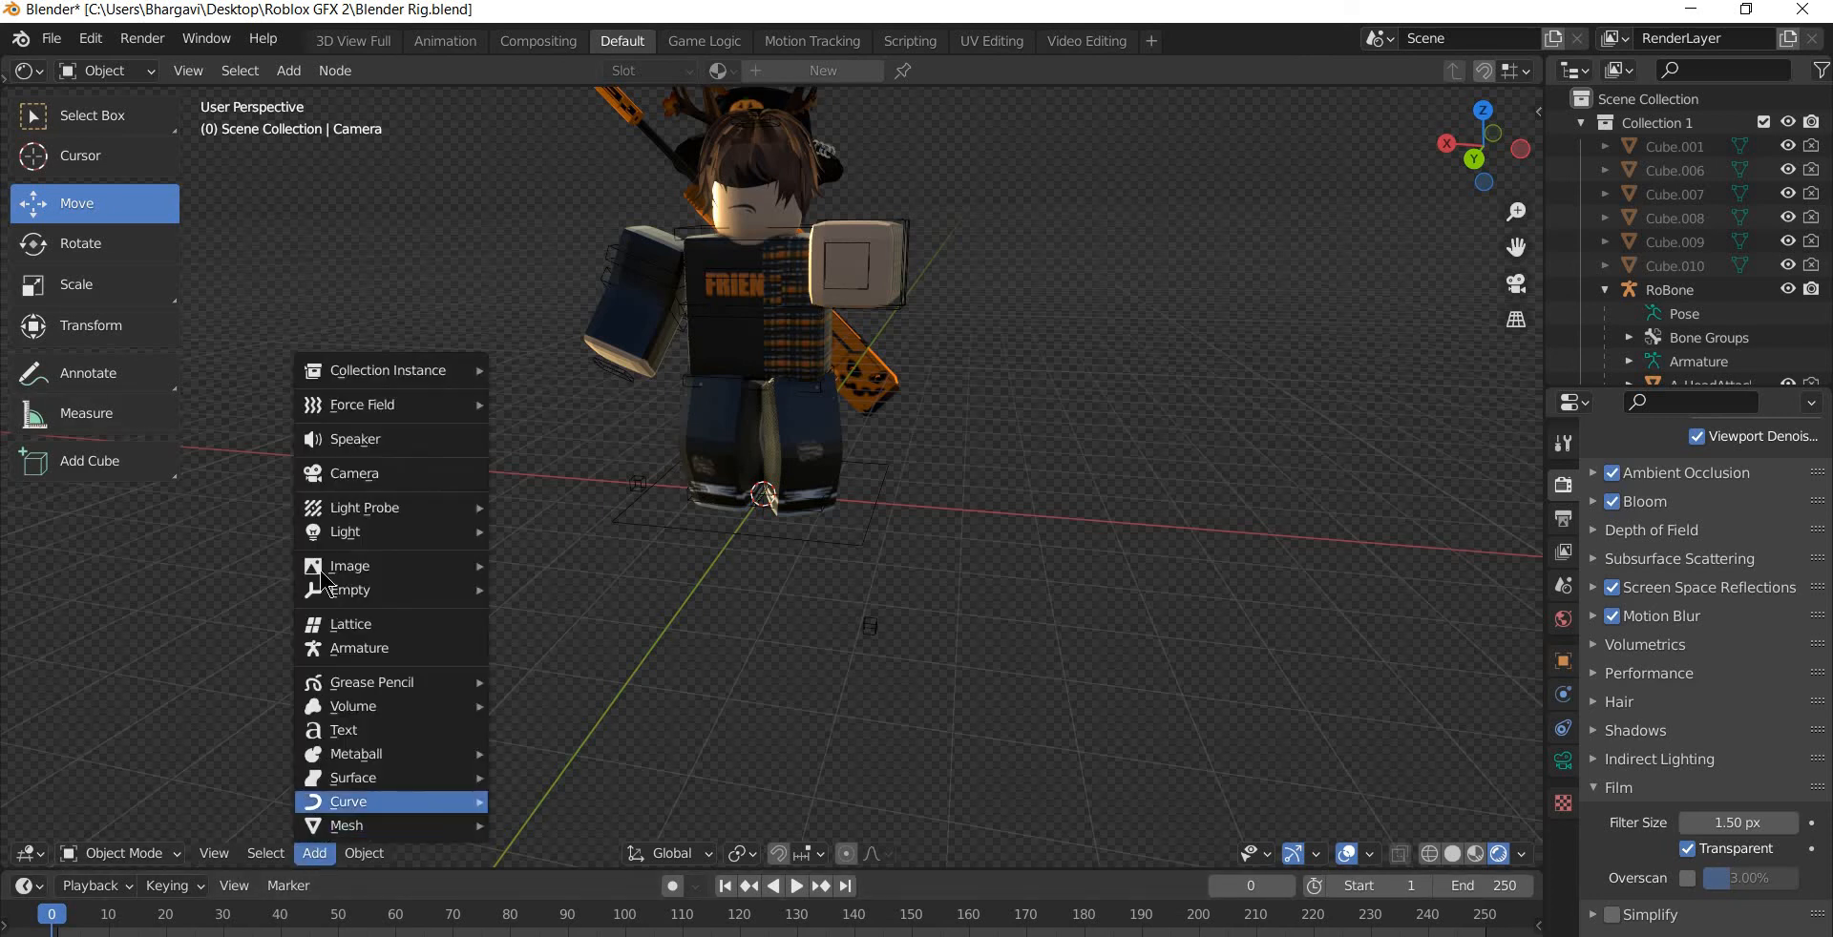
mouse_move(342, 534)
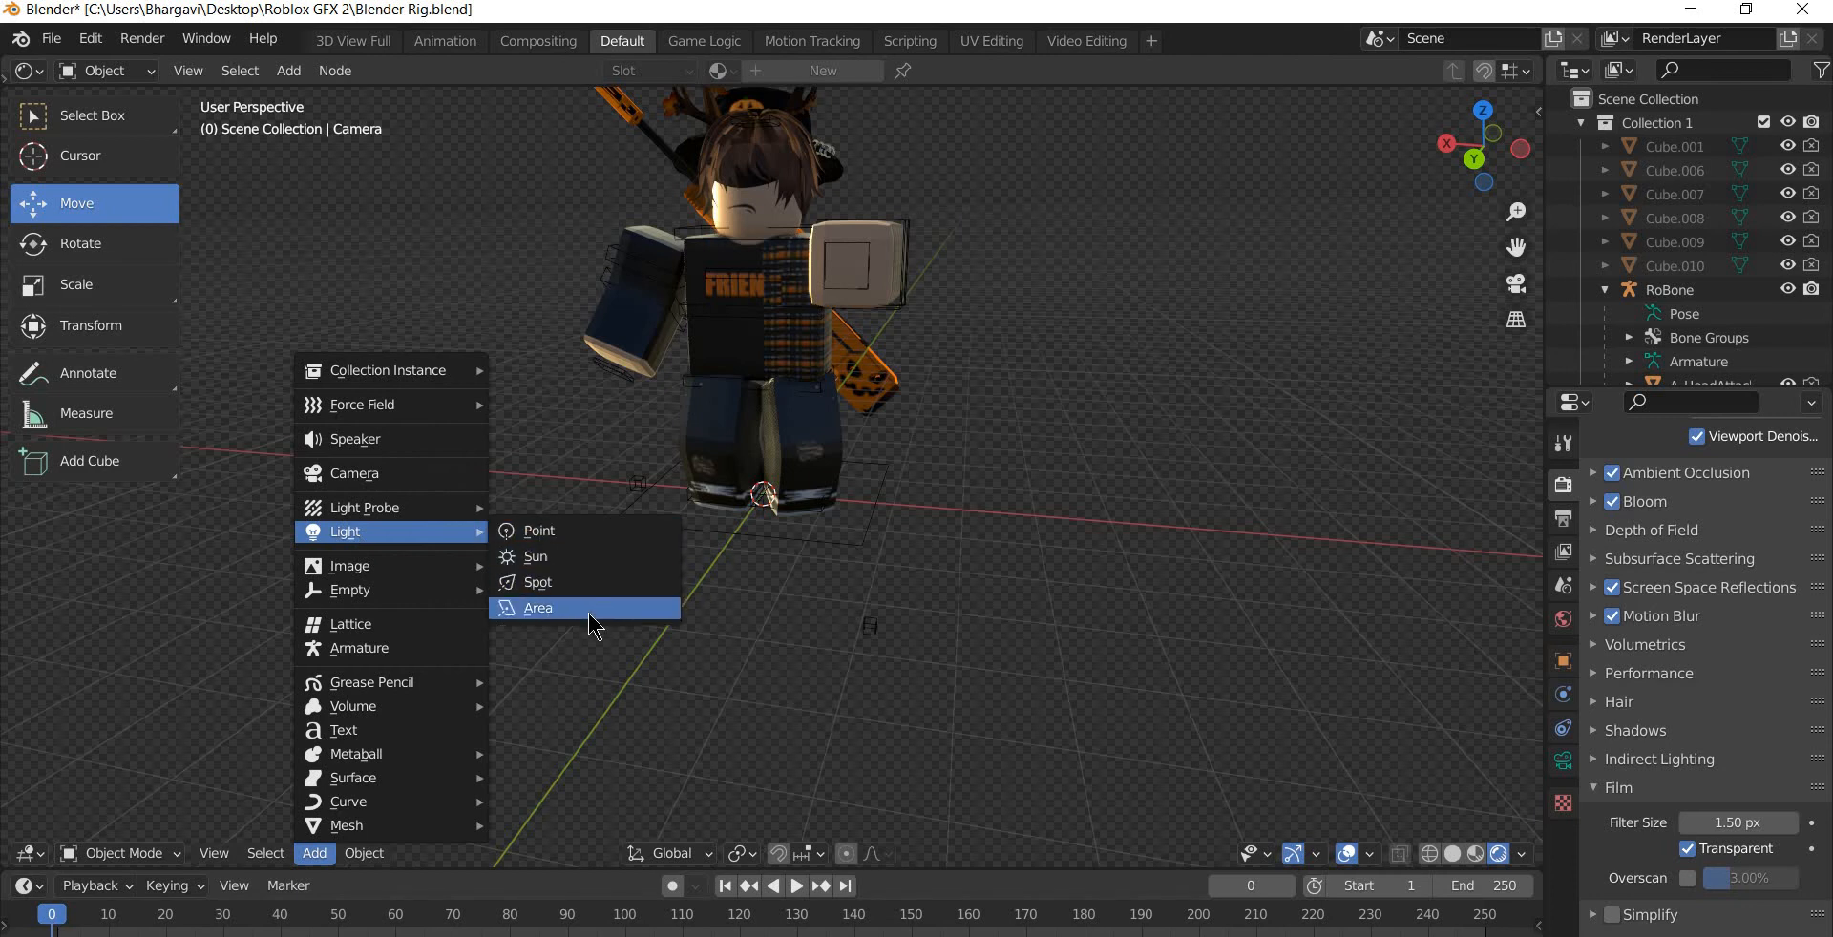
click(582, 531)
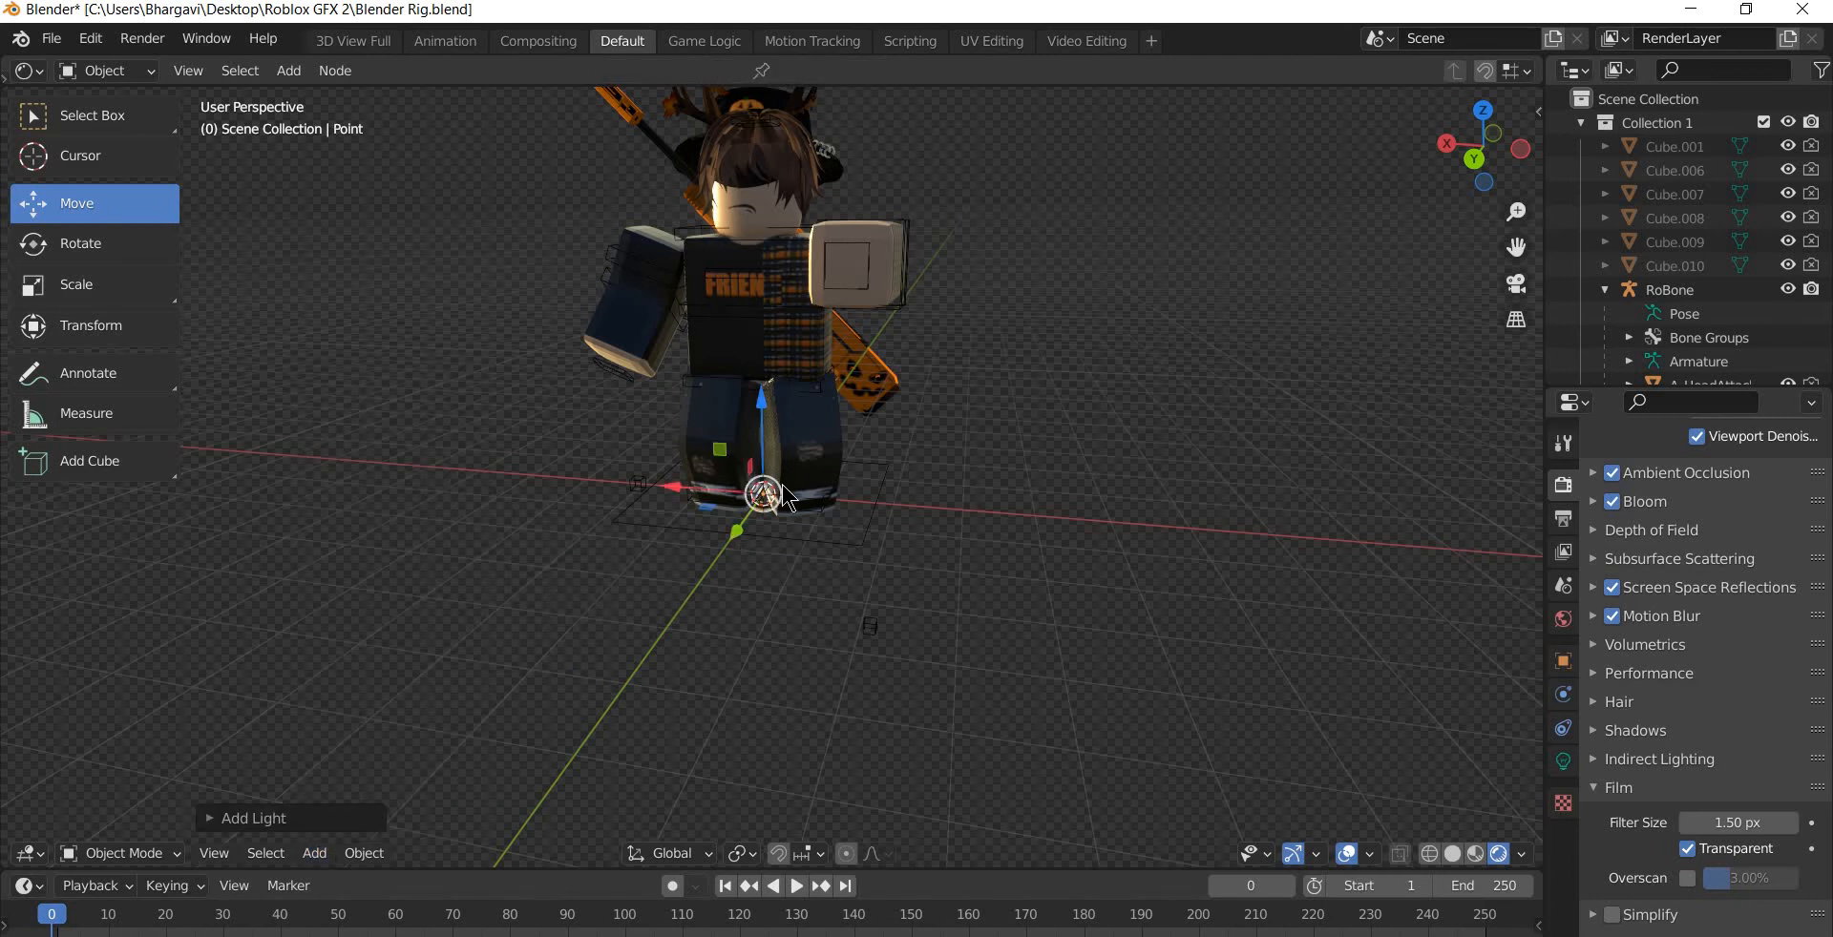
- Raise the new point light slightly along the Z axis so it sits between the character's legs
drag(761, 353, 761, 349)
click(744, 429)
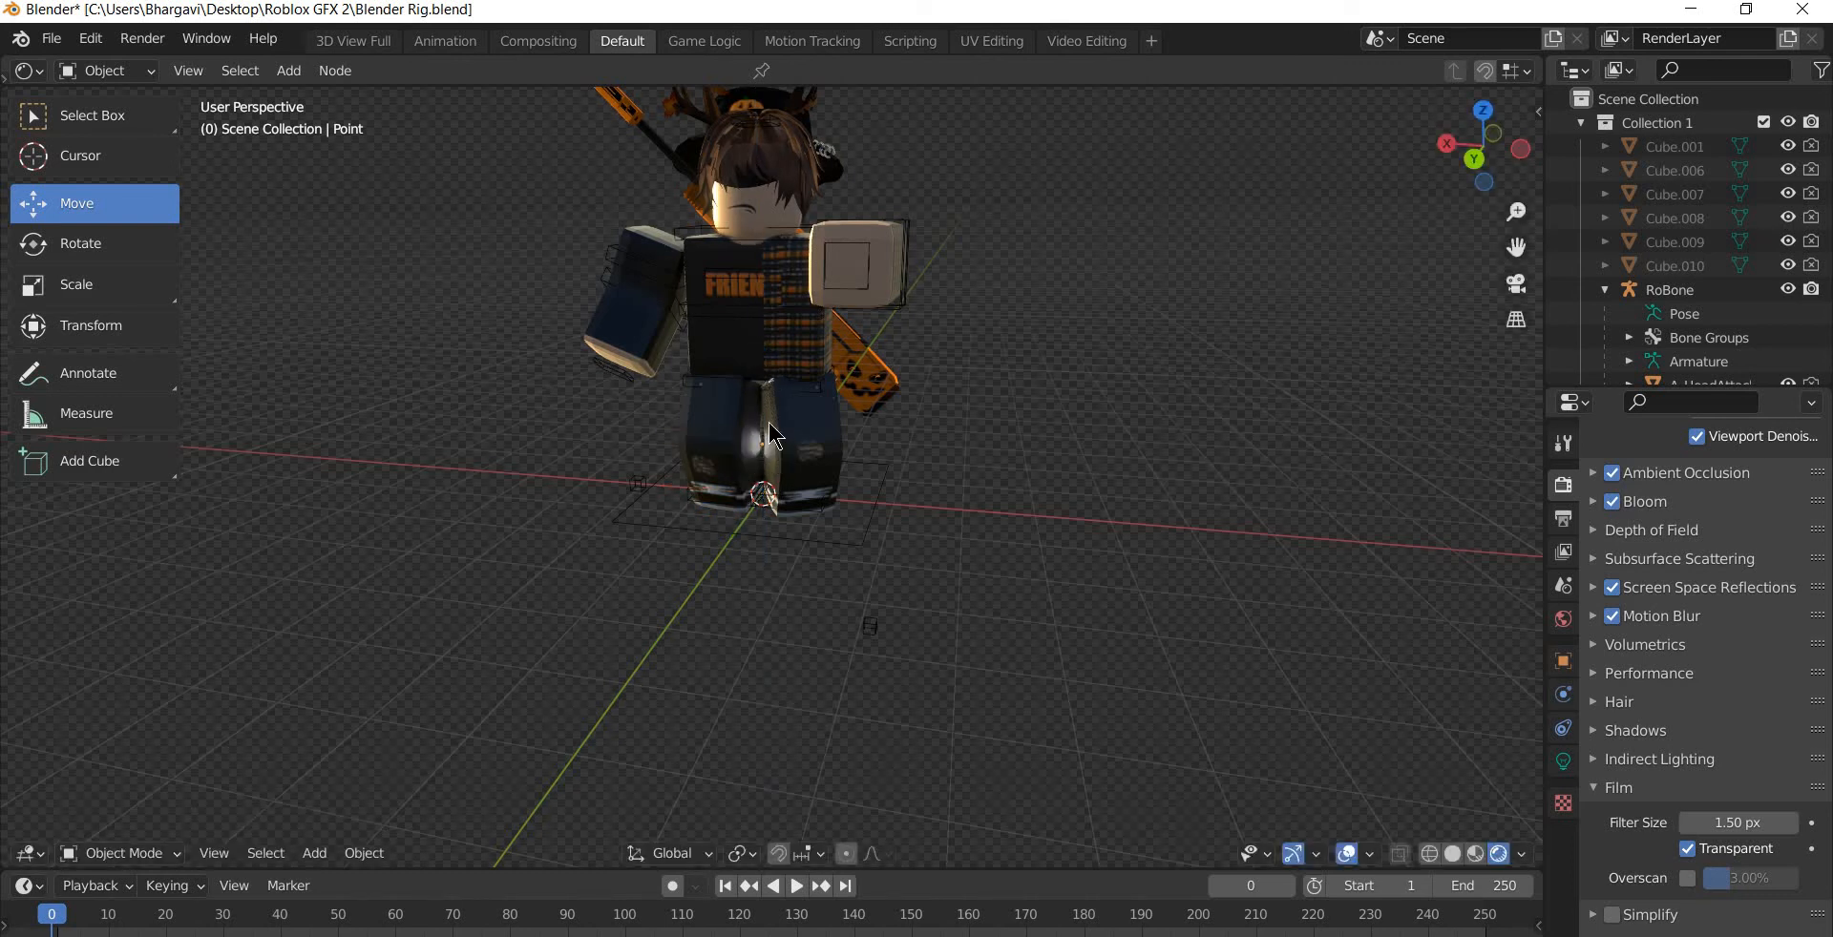
click(762, 444)
drag(762, 340, 762, 346)
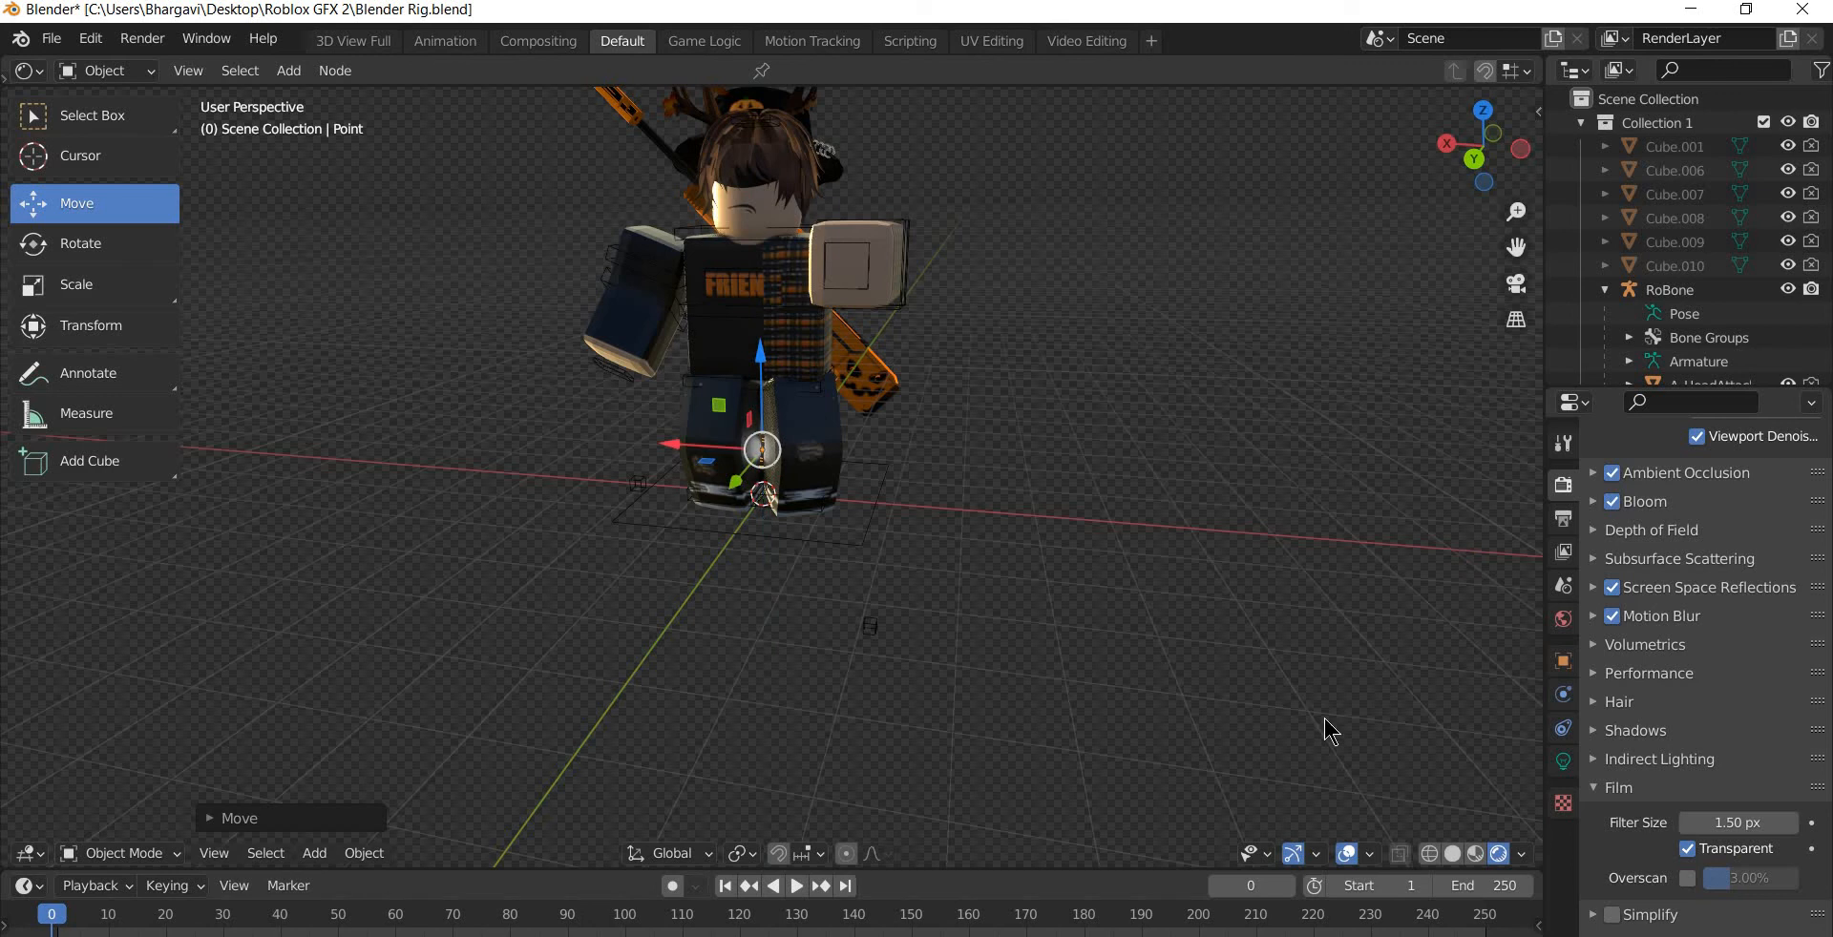
- Set the point light's power to 11111 and its color to a warm orange with hue 0.029 and saturation 0.734
click(1563, 762)
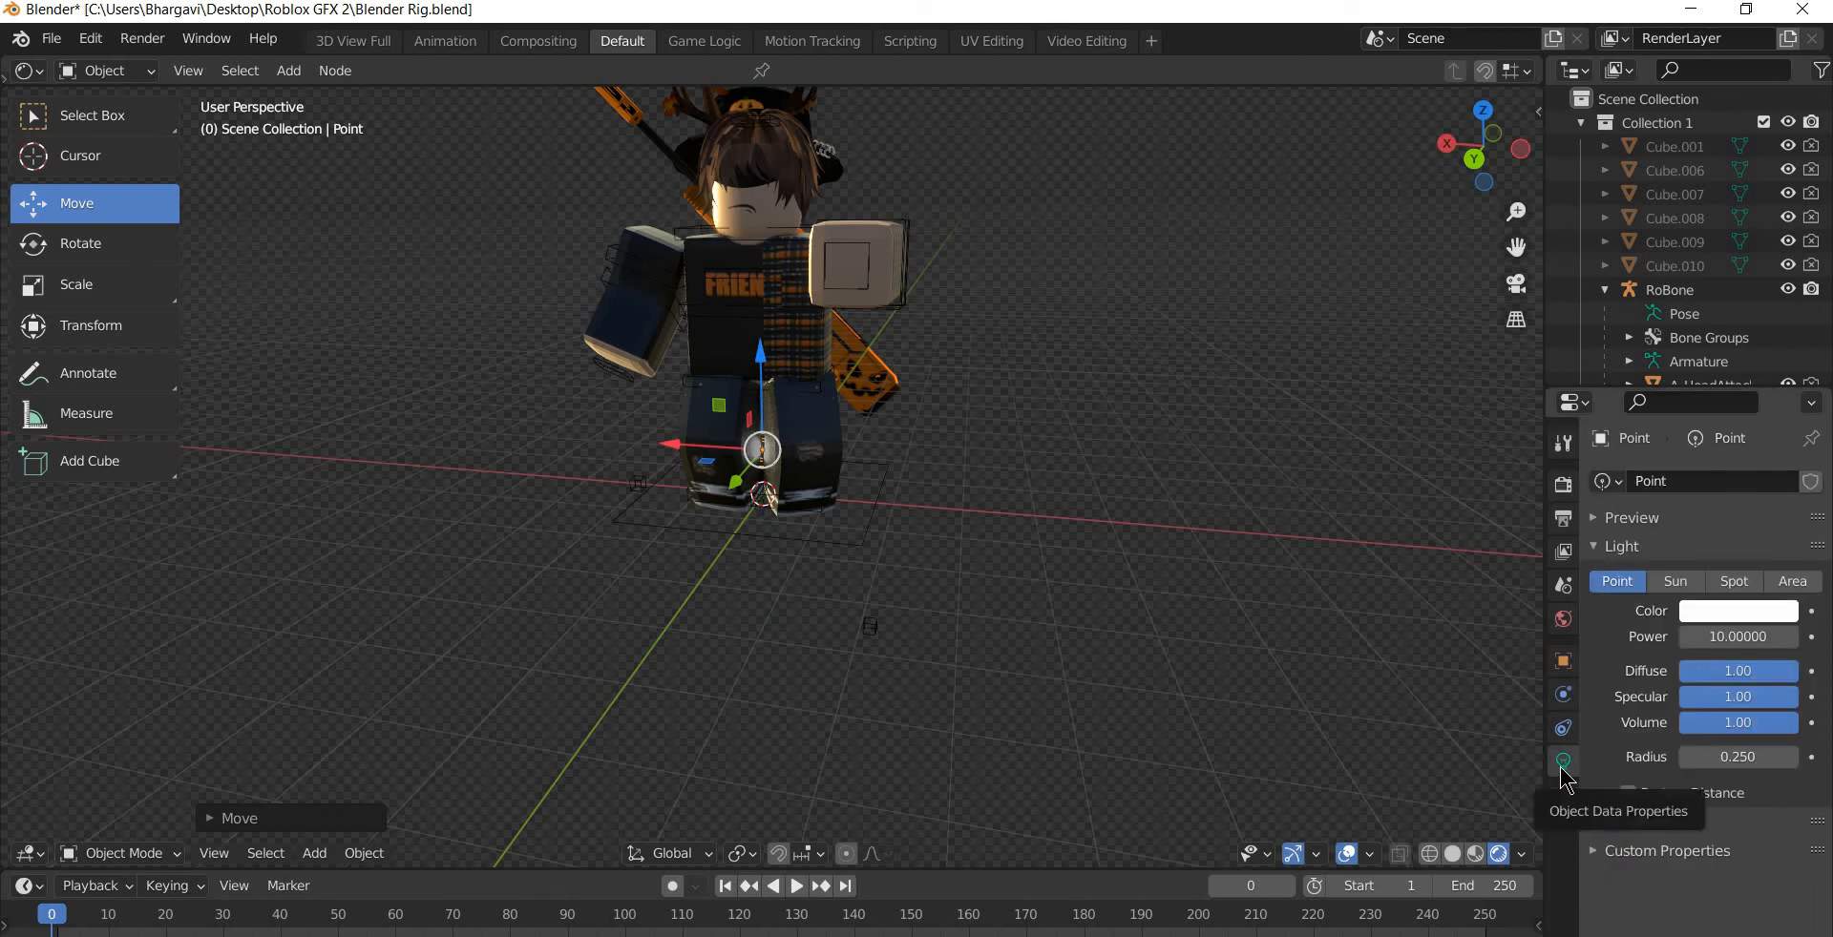
click(1721, 641)
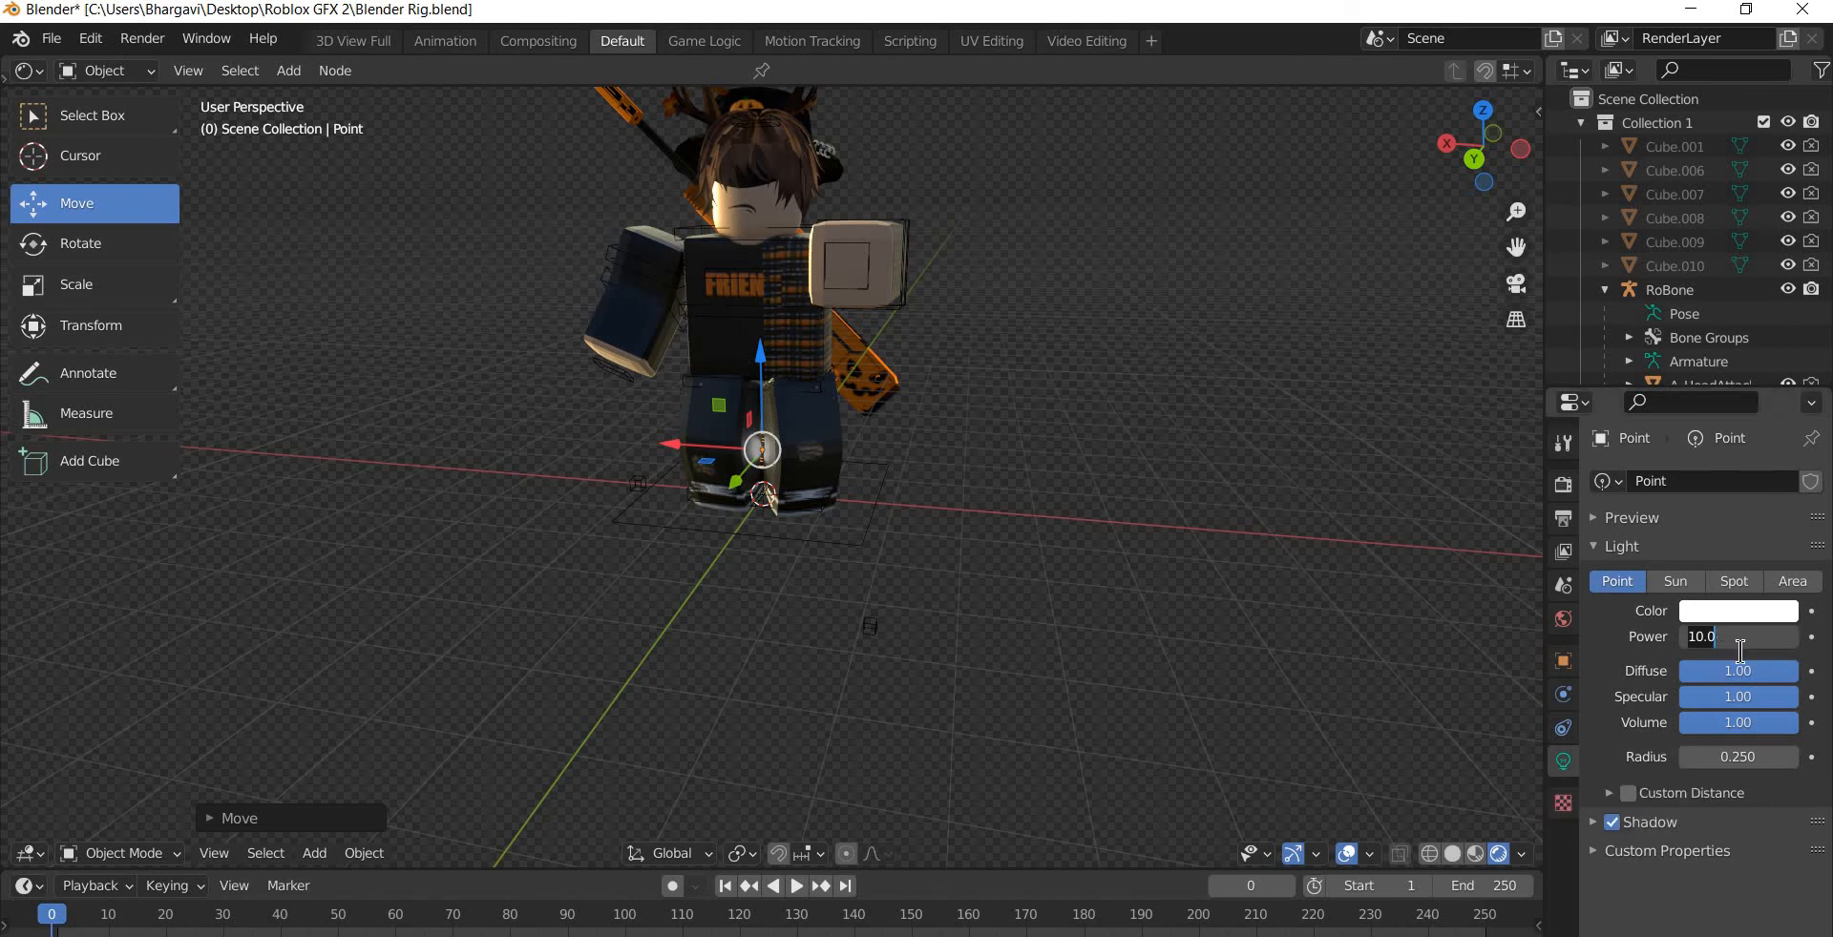
text(11111)
key(Return)
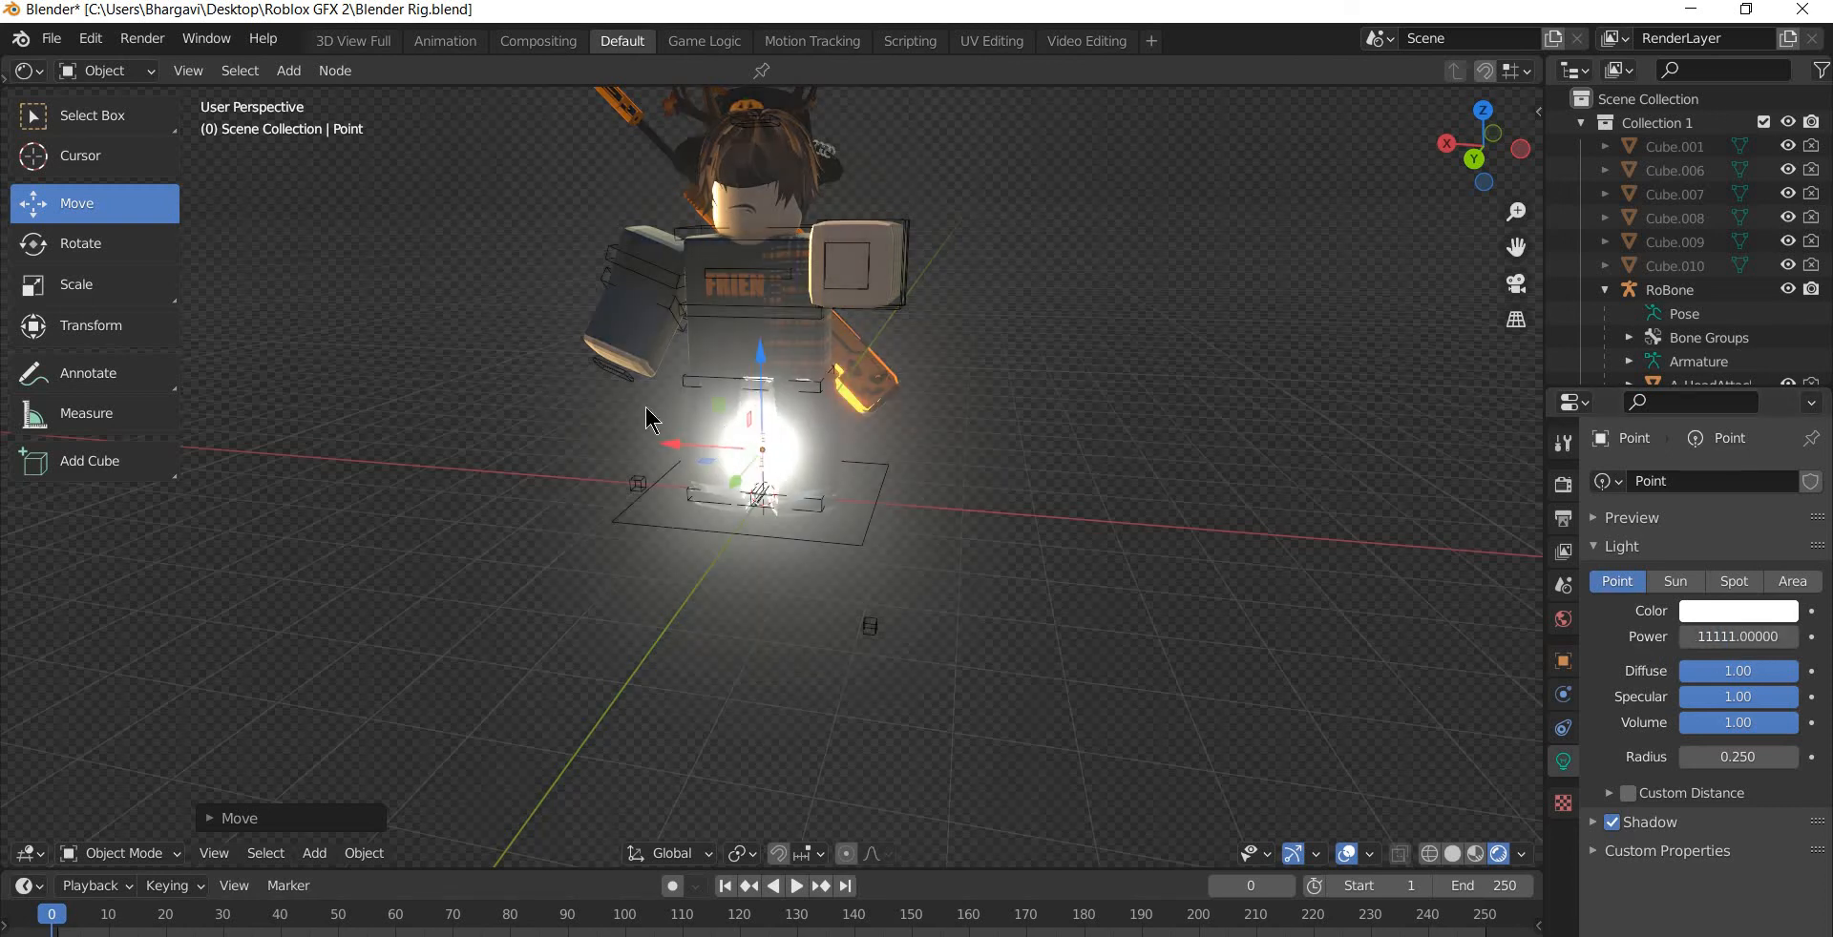
click(1715, 615)
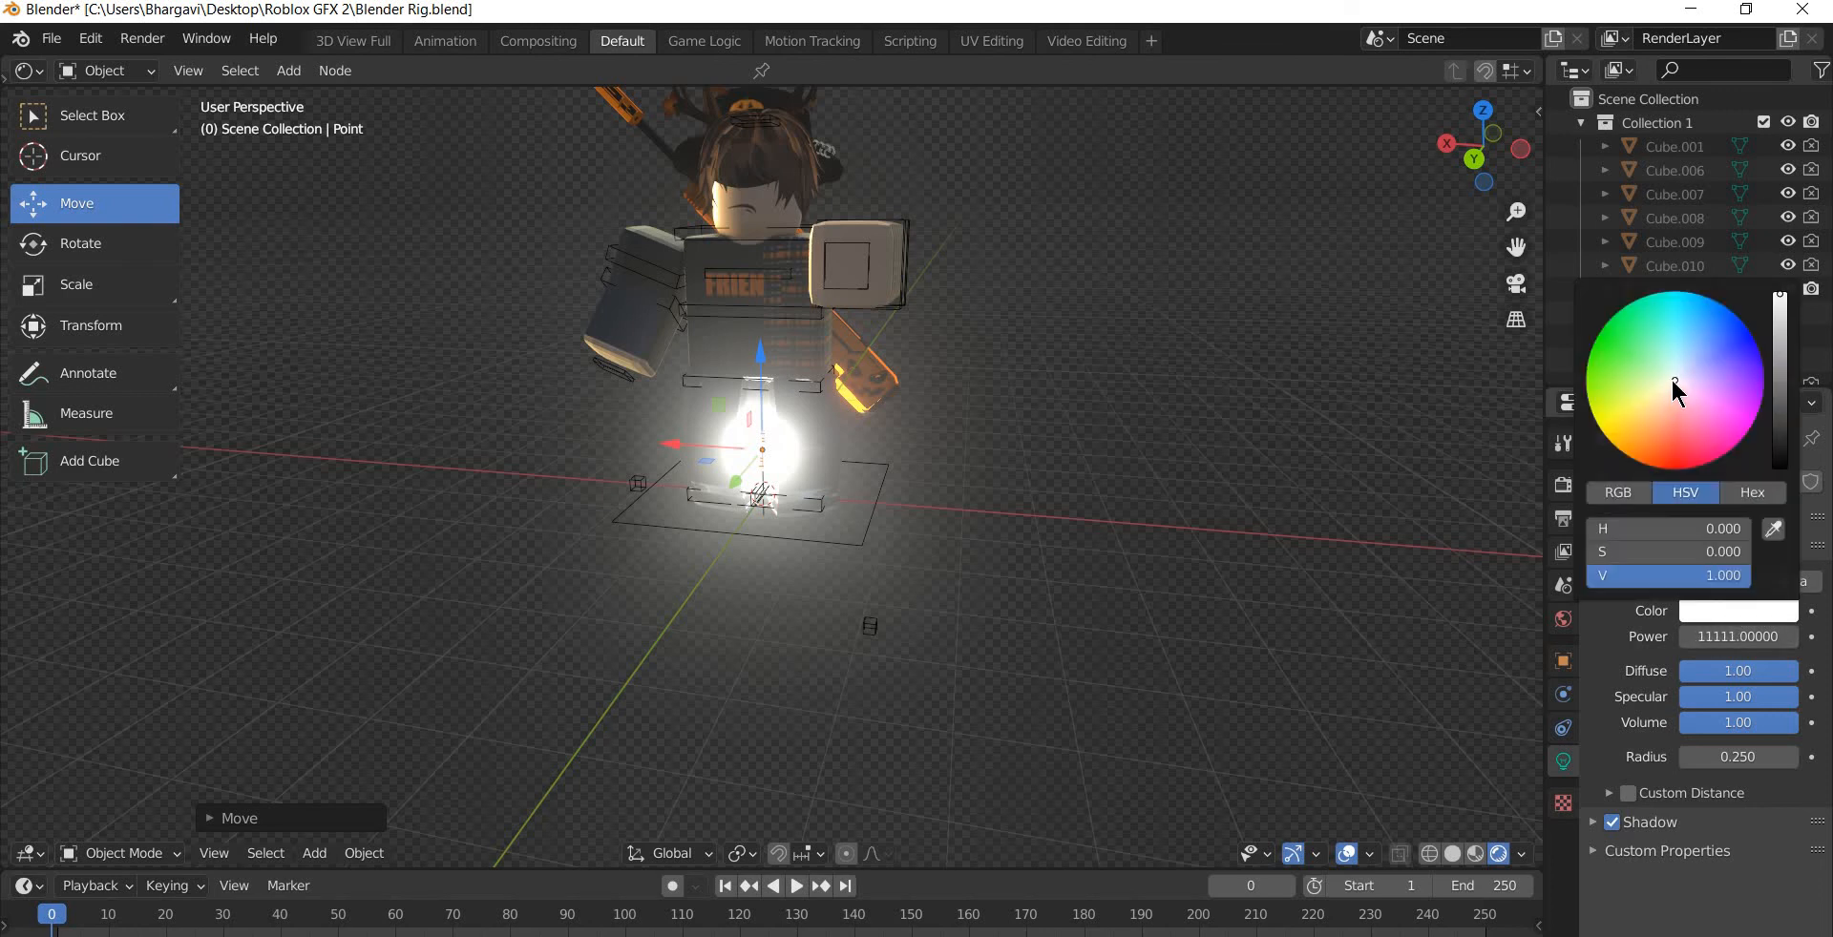
drag(1674, 380, 1665, 419)
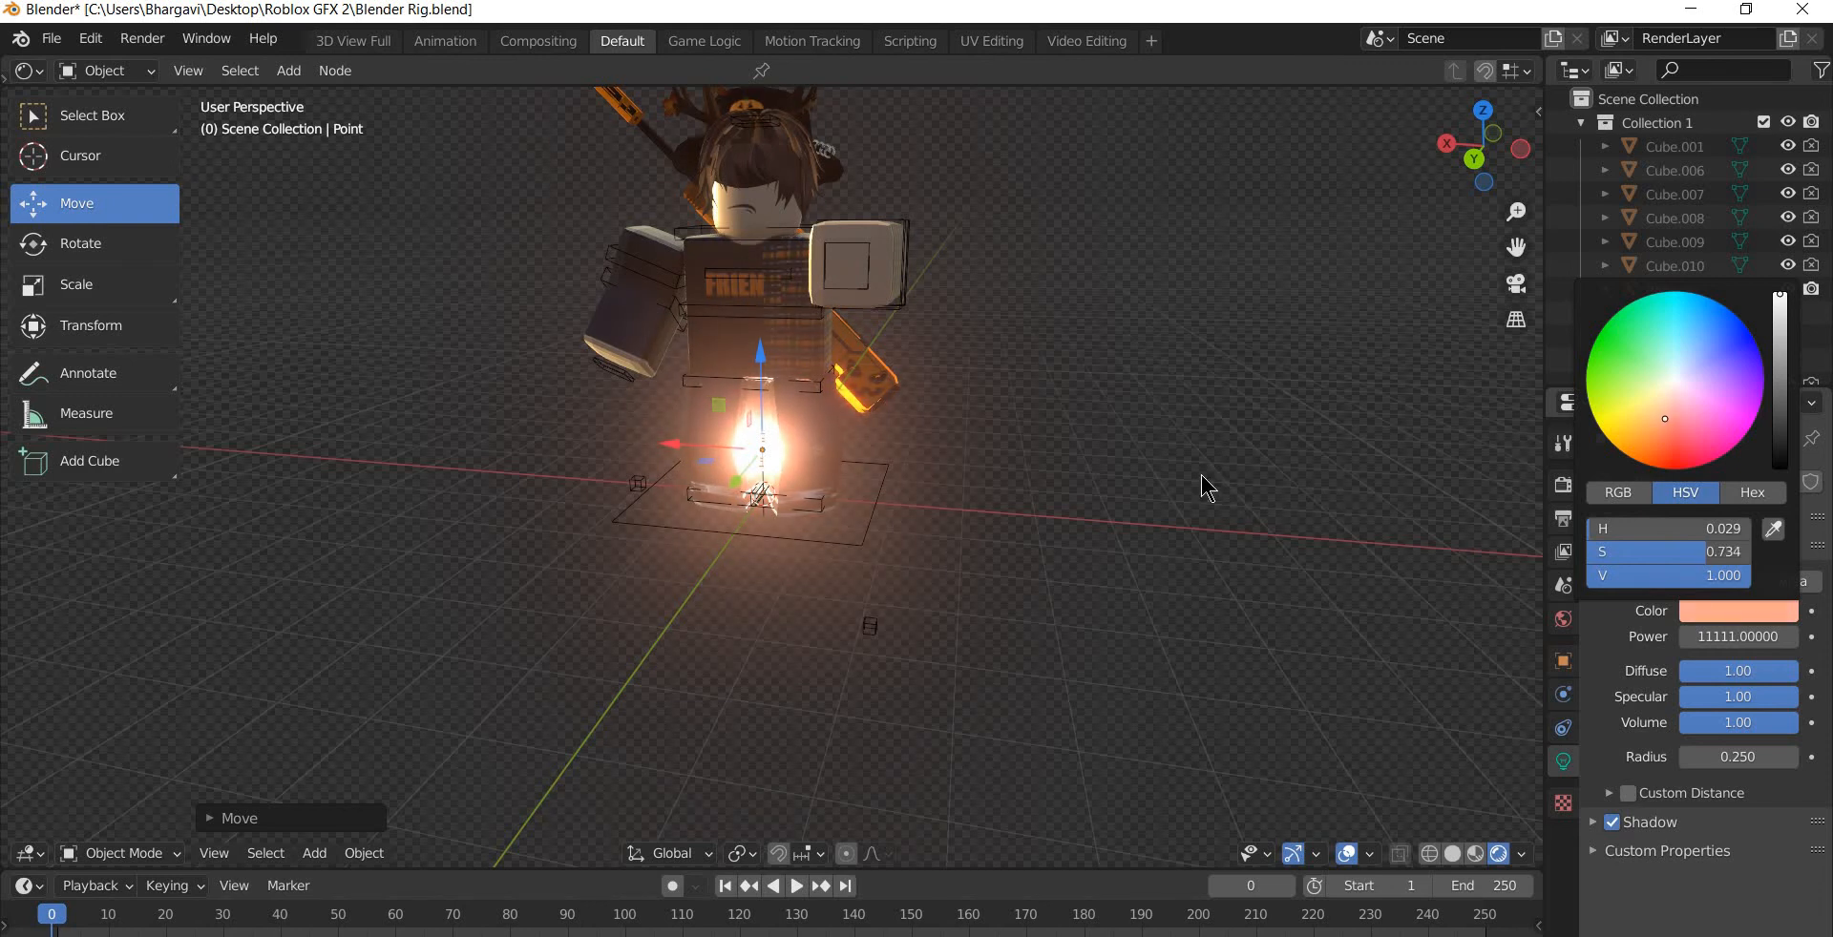
click(754, 446)
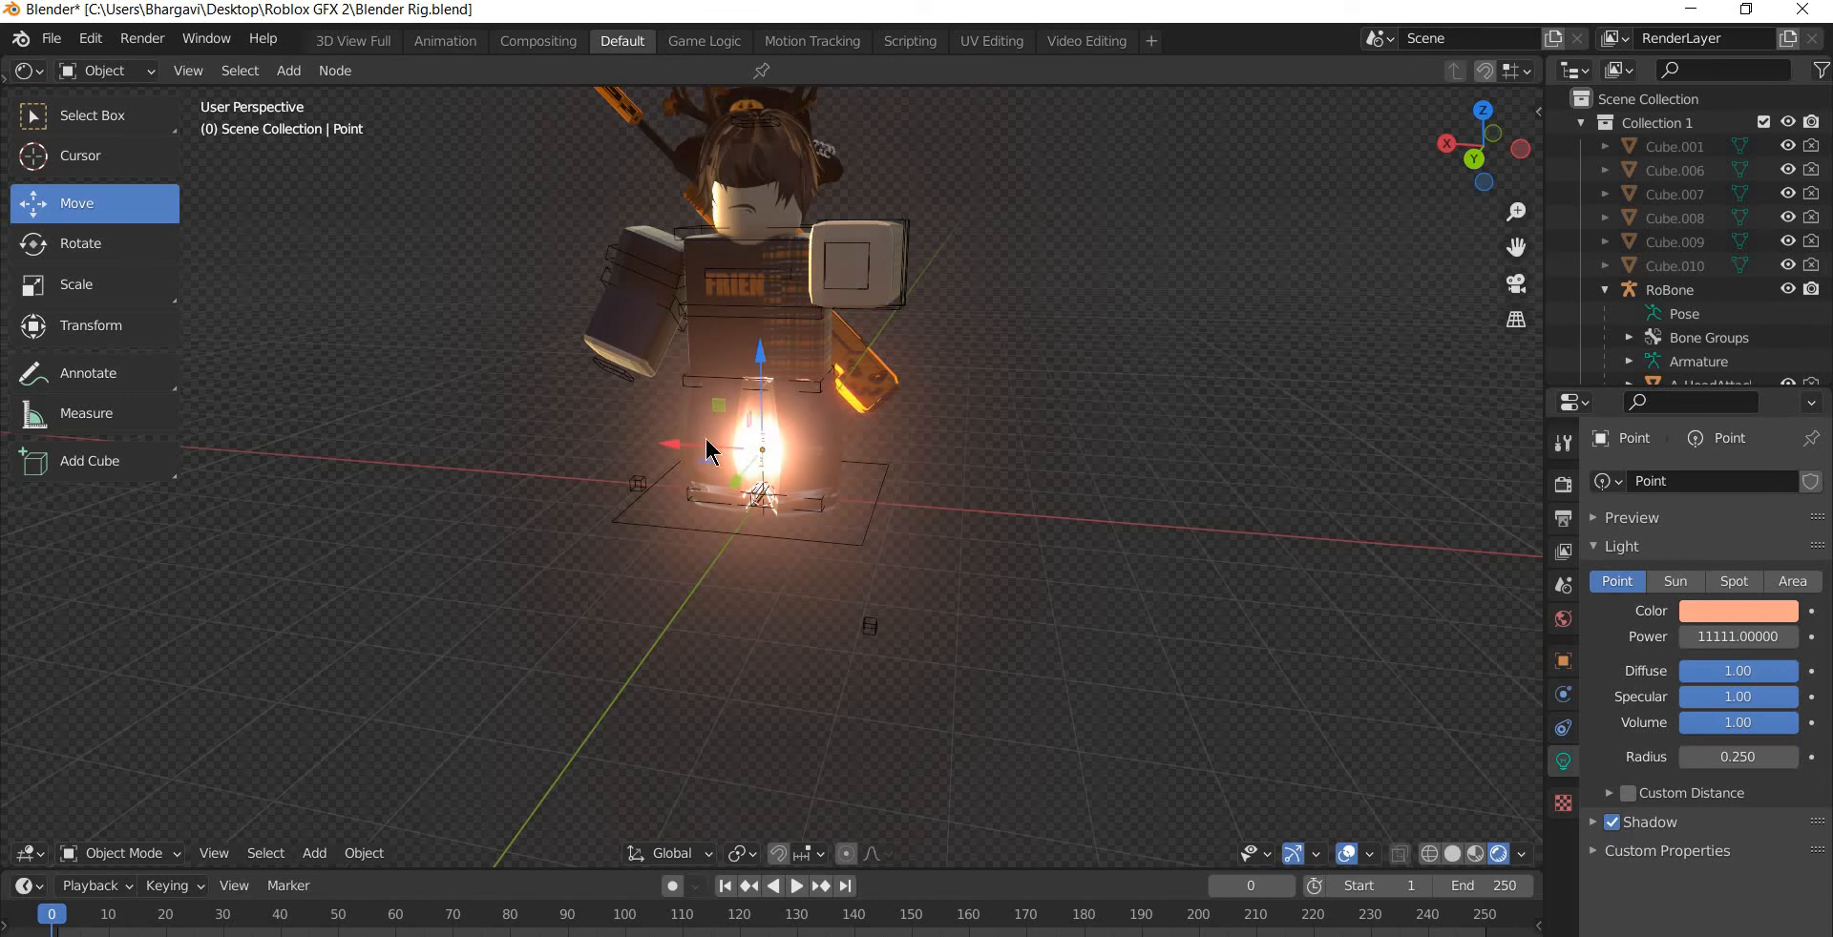
- Move the point light up behind the character to about hip height and check its glow through the camera with nothing selected
drag(680, 457, 1012, 377)
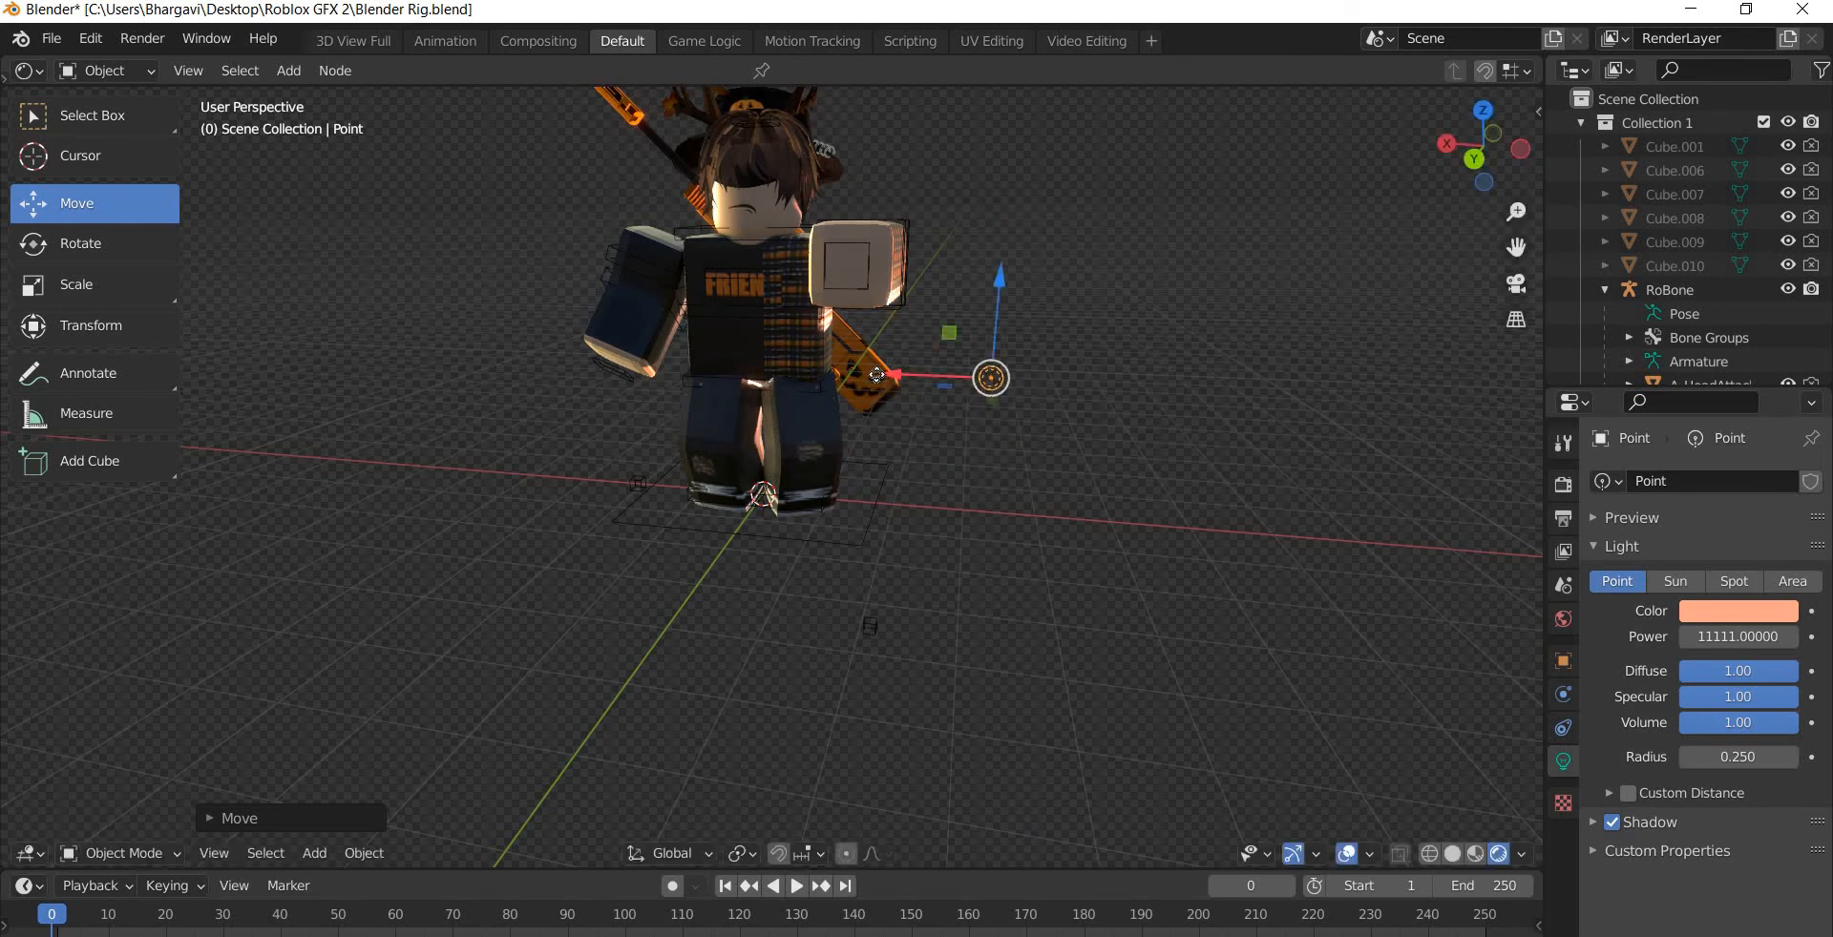
drag(877, 376, 777, 370)
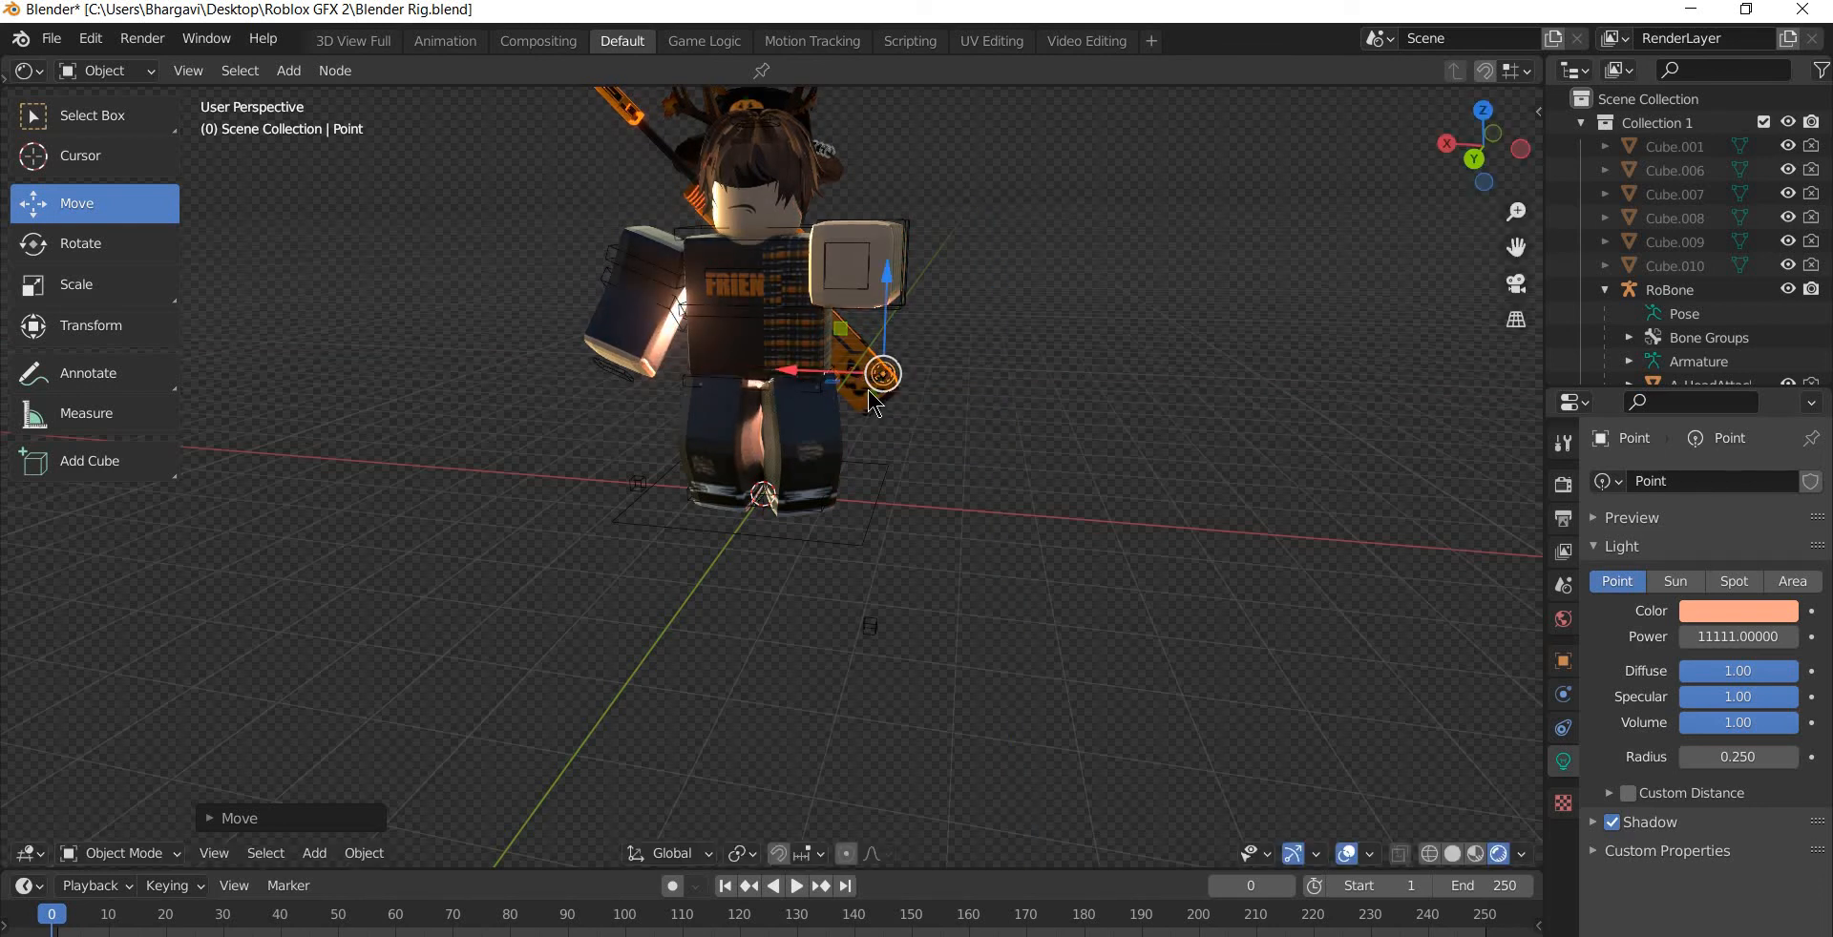
drag(877, 404, 1069, 501)
middle_drag(1006, 570, 897, 560)
key(KP_0)
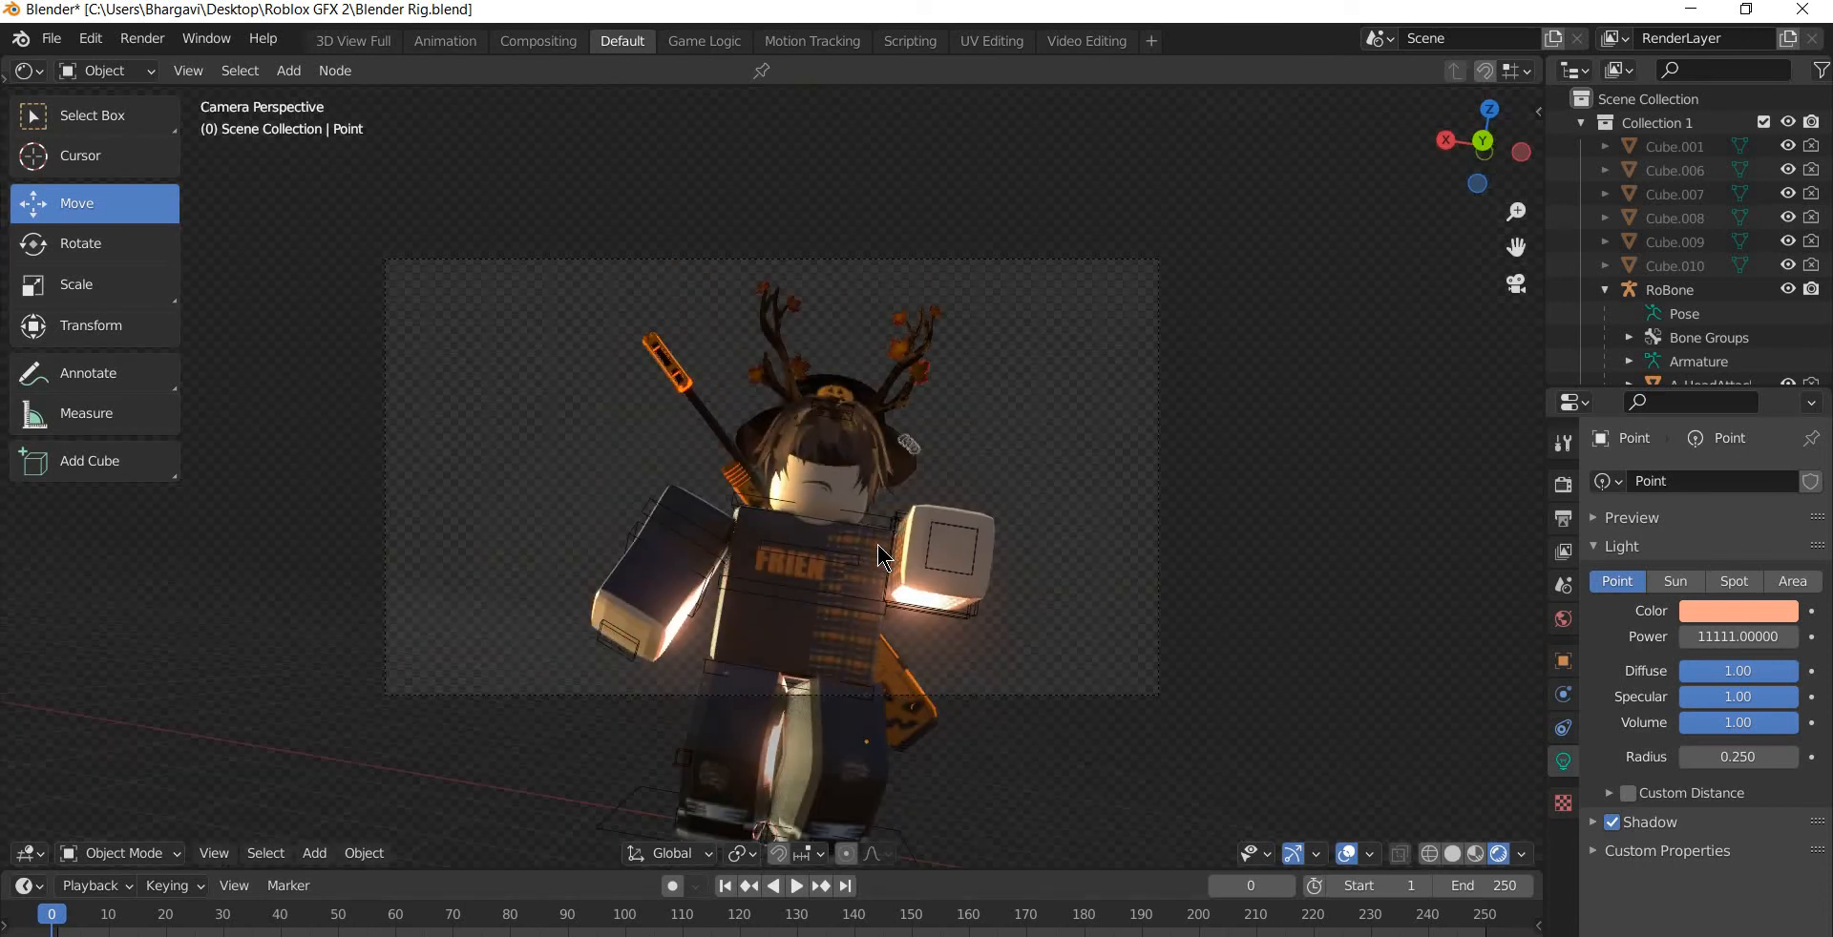
click(878, 546)
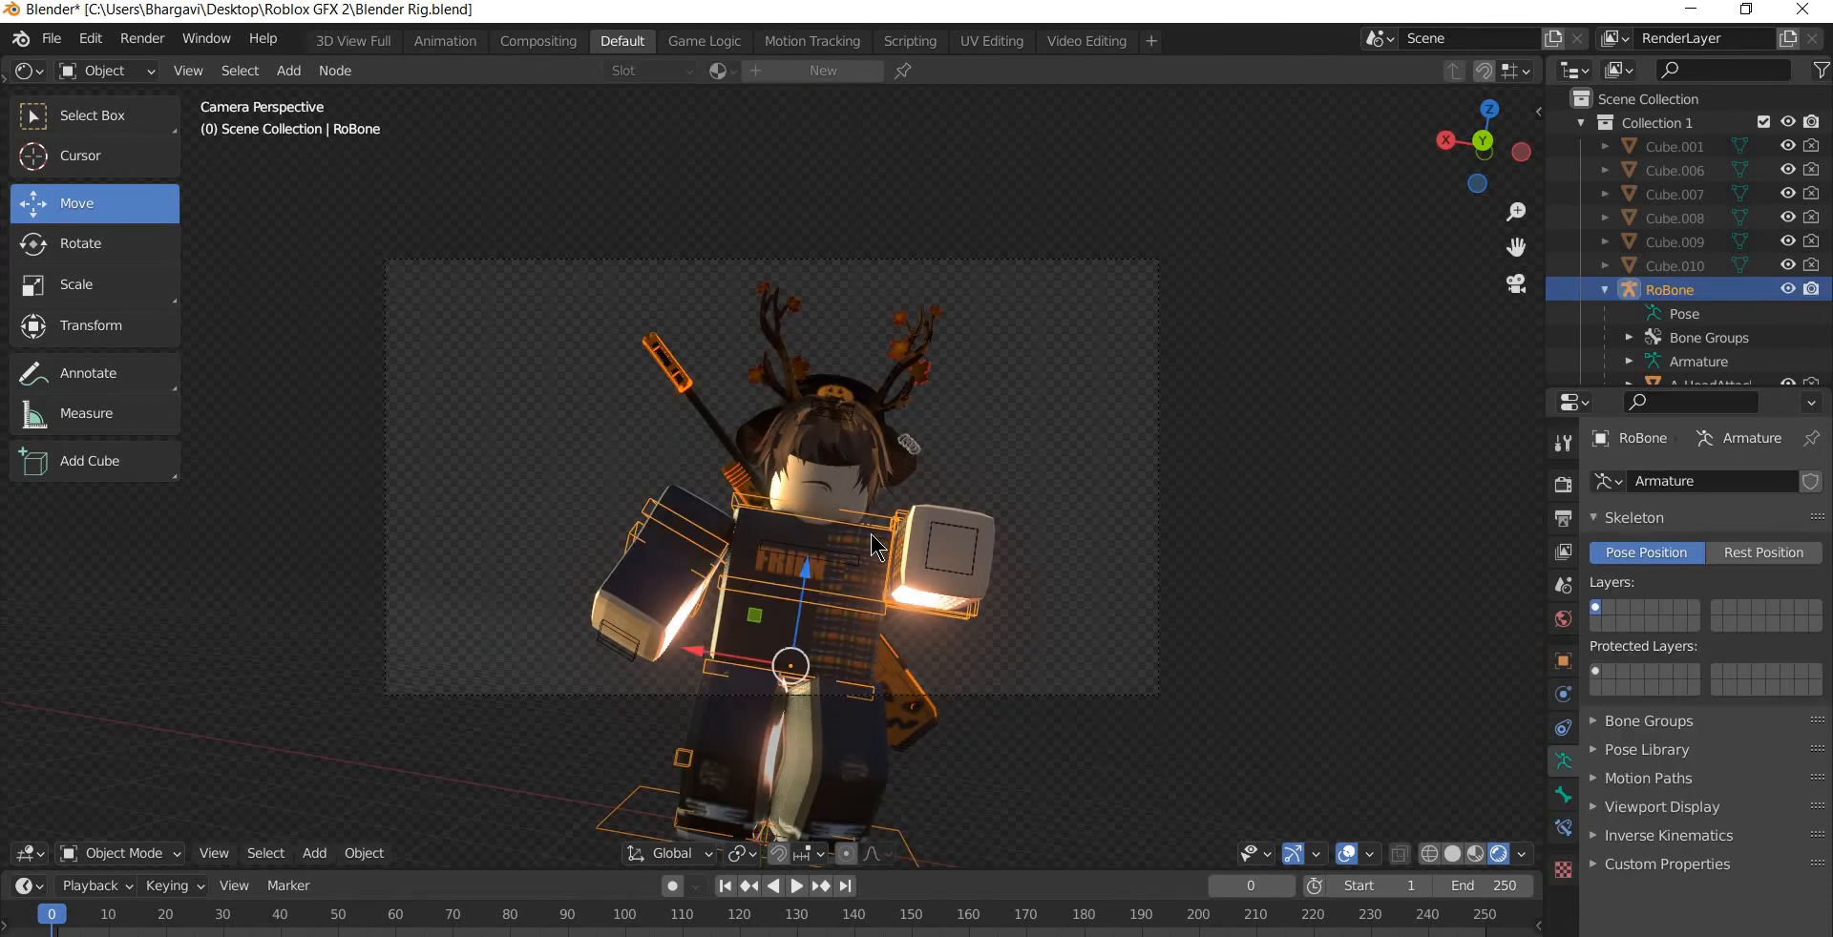
drag(883, 544, 168, 748)
key(KP_0)
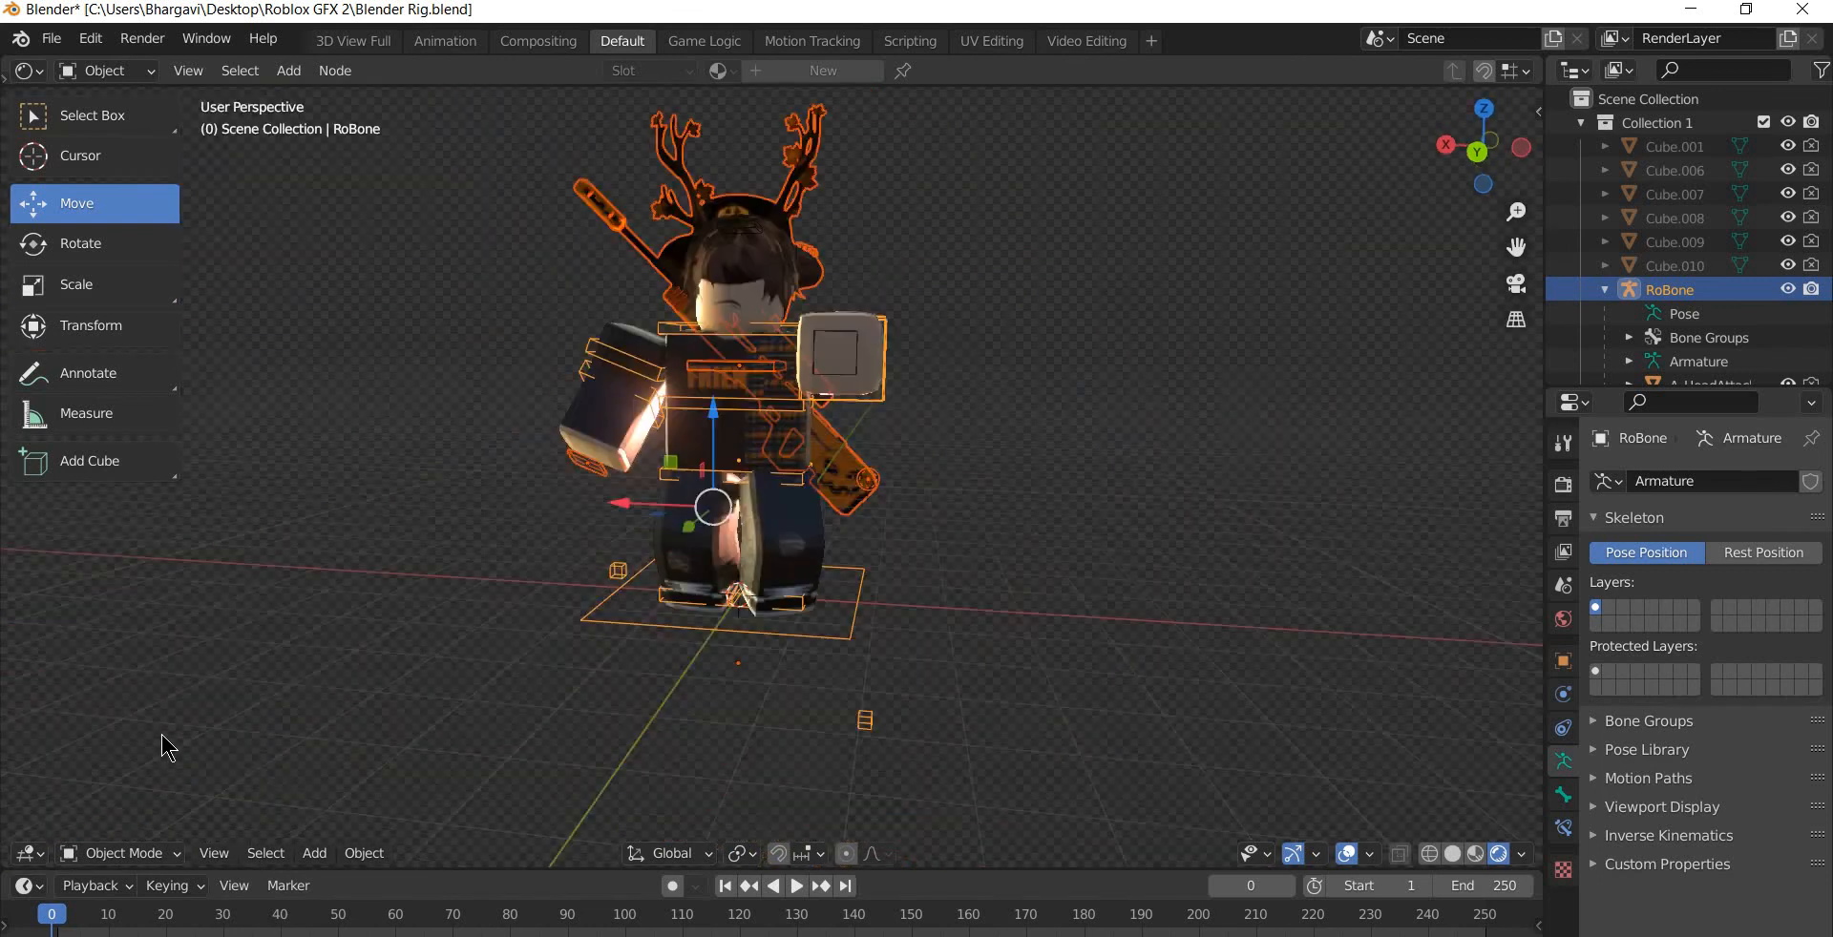
click(957, 666)
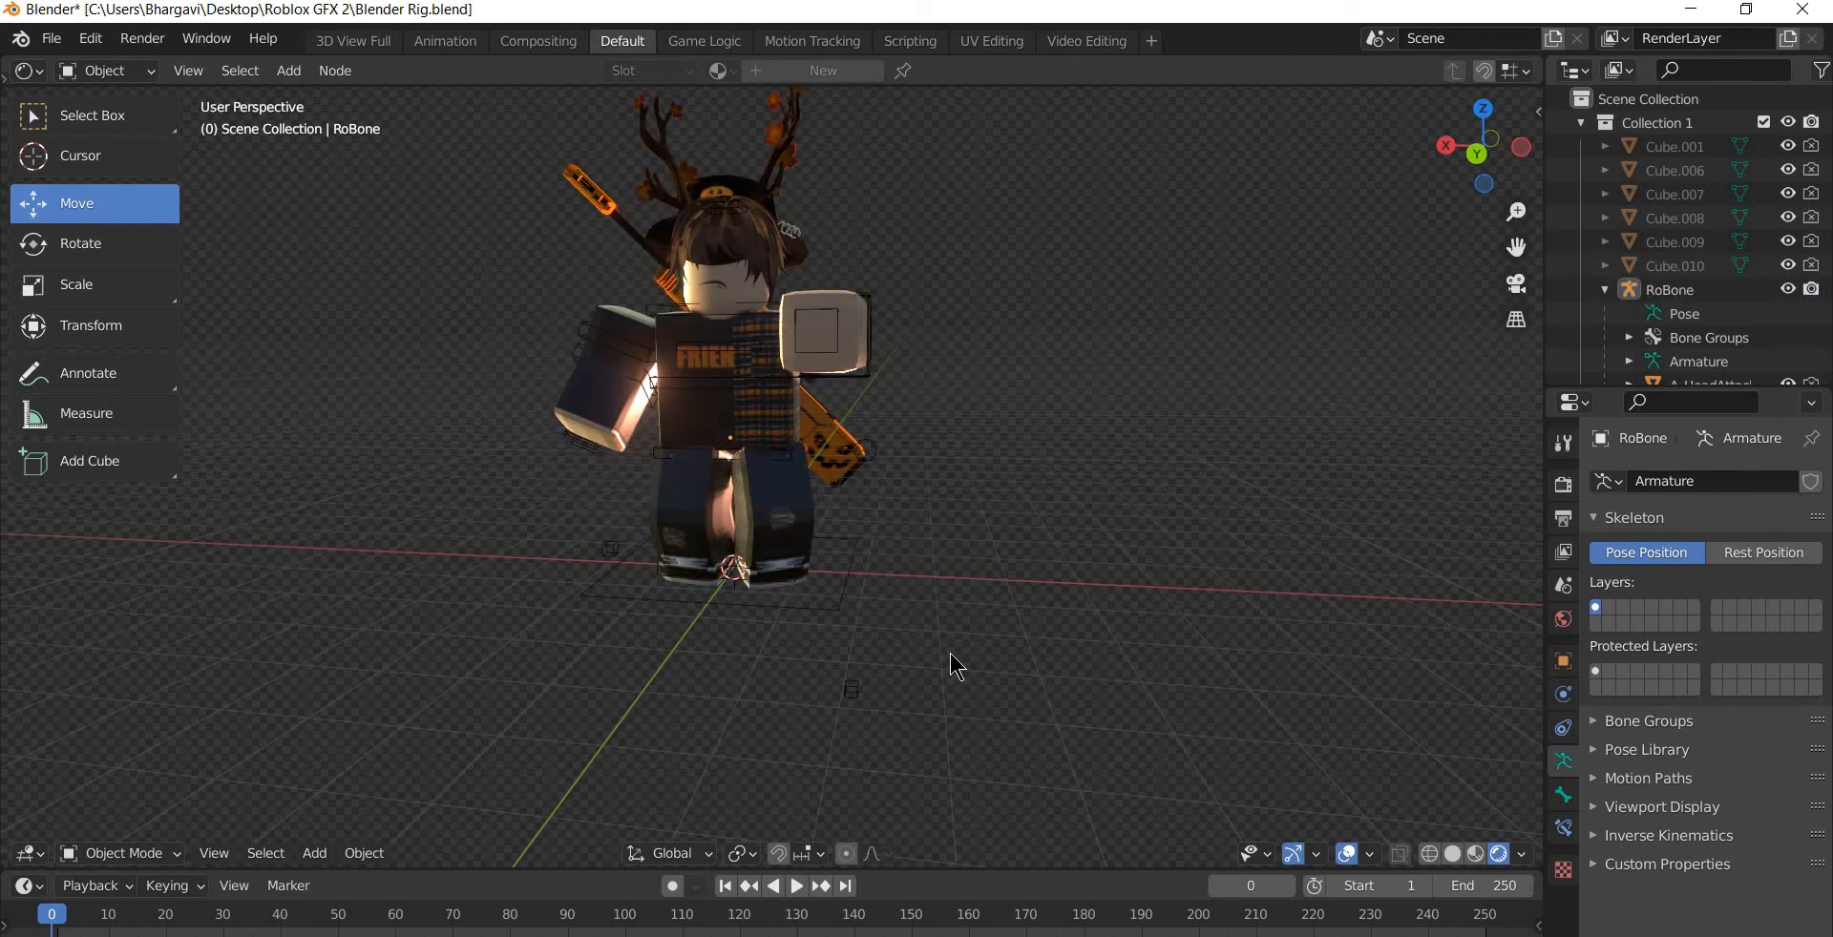
key(KP_0)
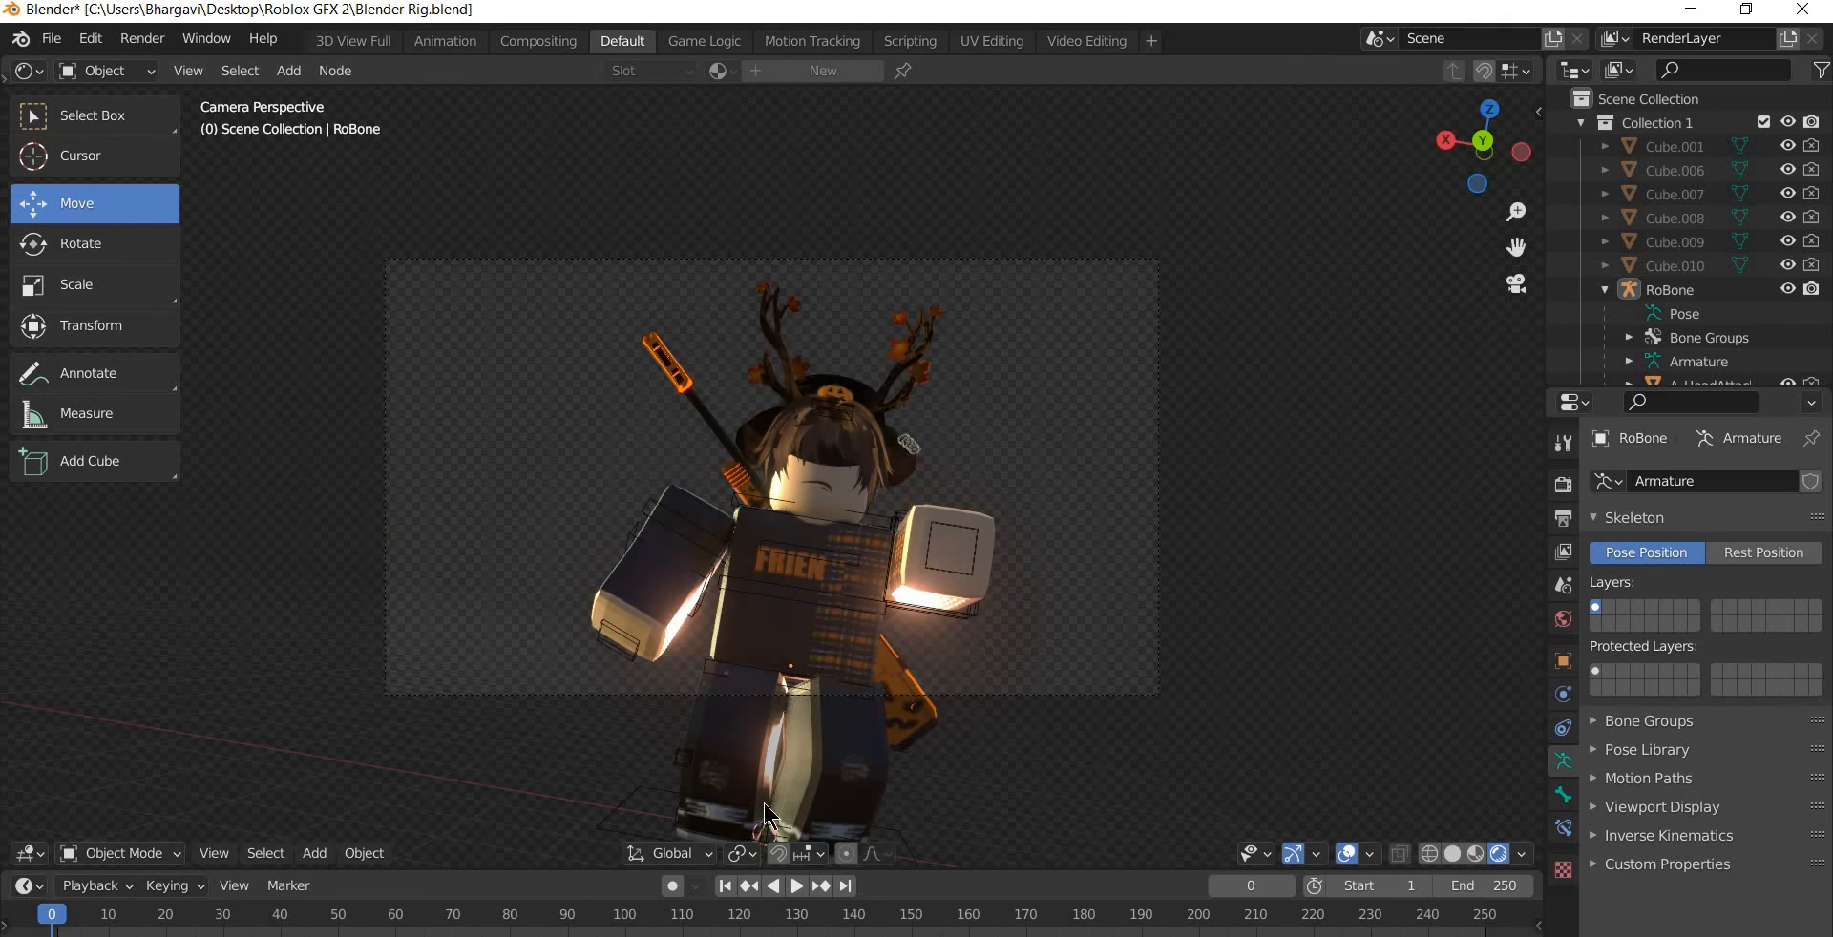
key(KP_0)
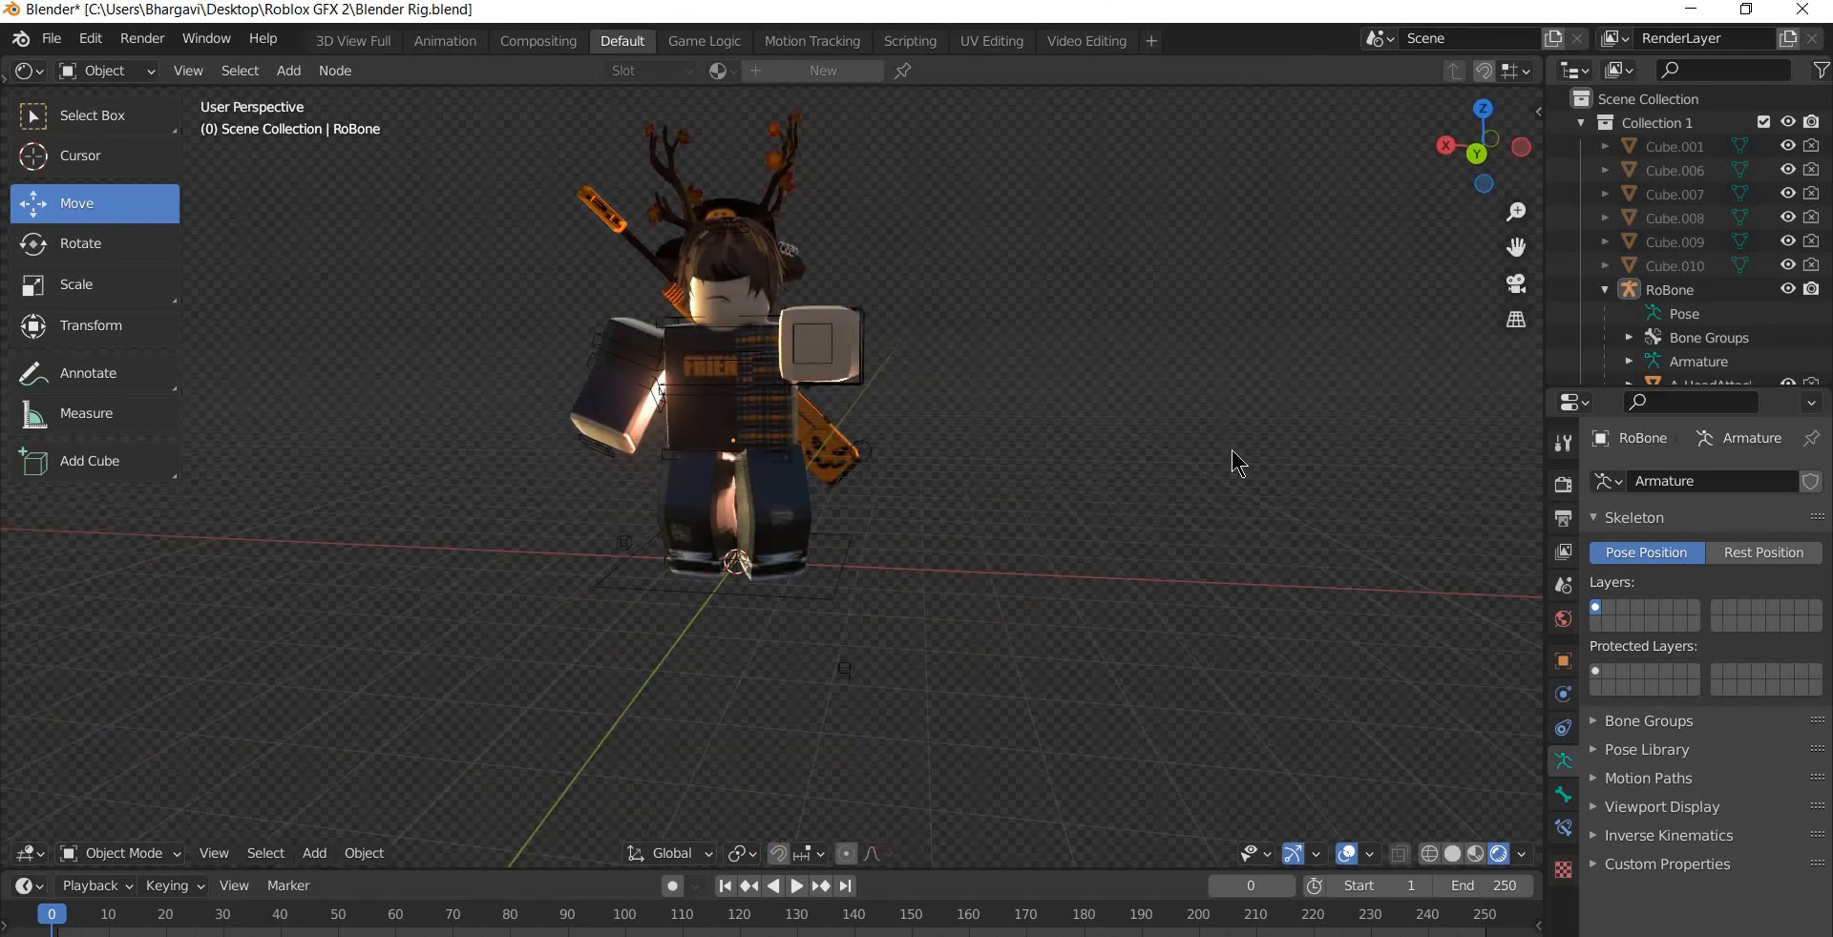
- Shift the camera slightly in the negative X direction, check the framing through it, and deselect it
scroll(1000, 549, down, 1)
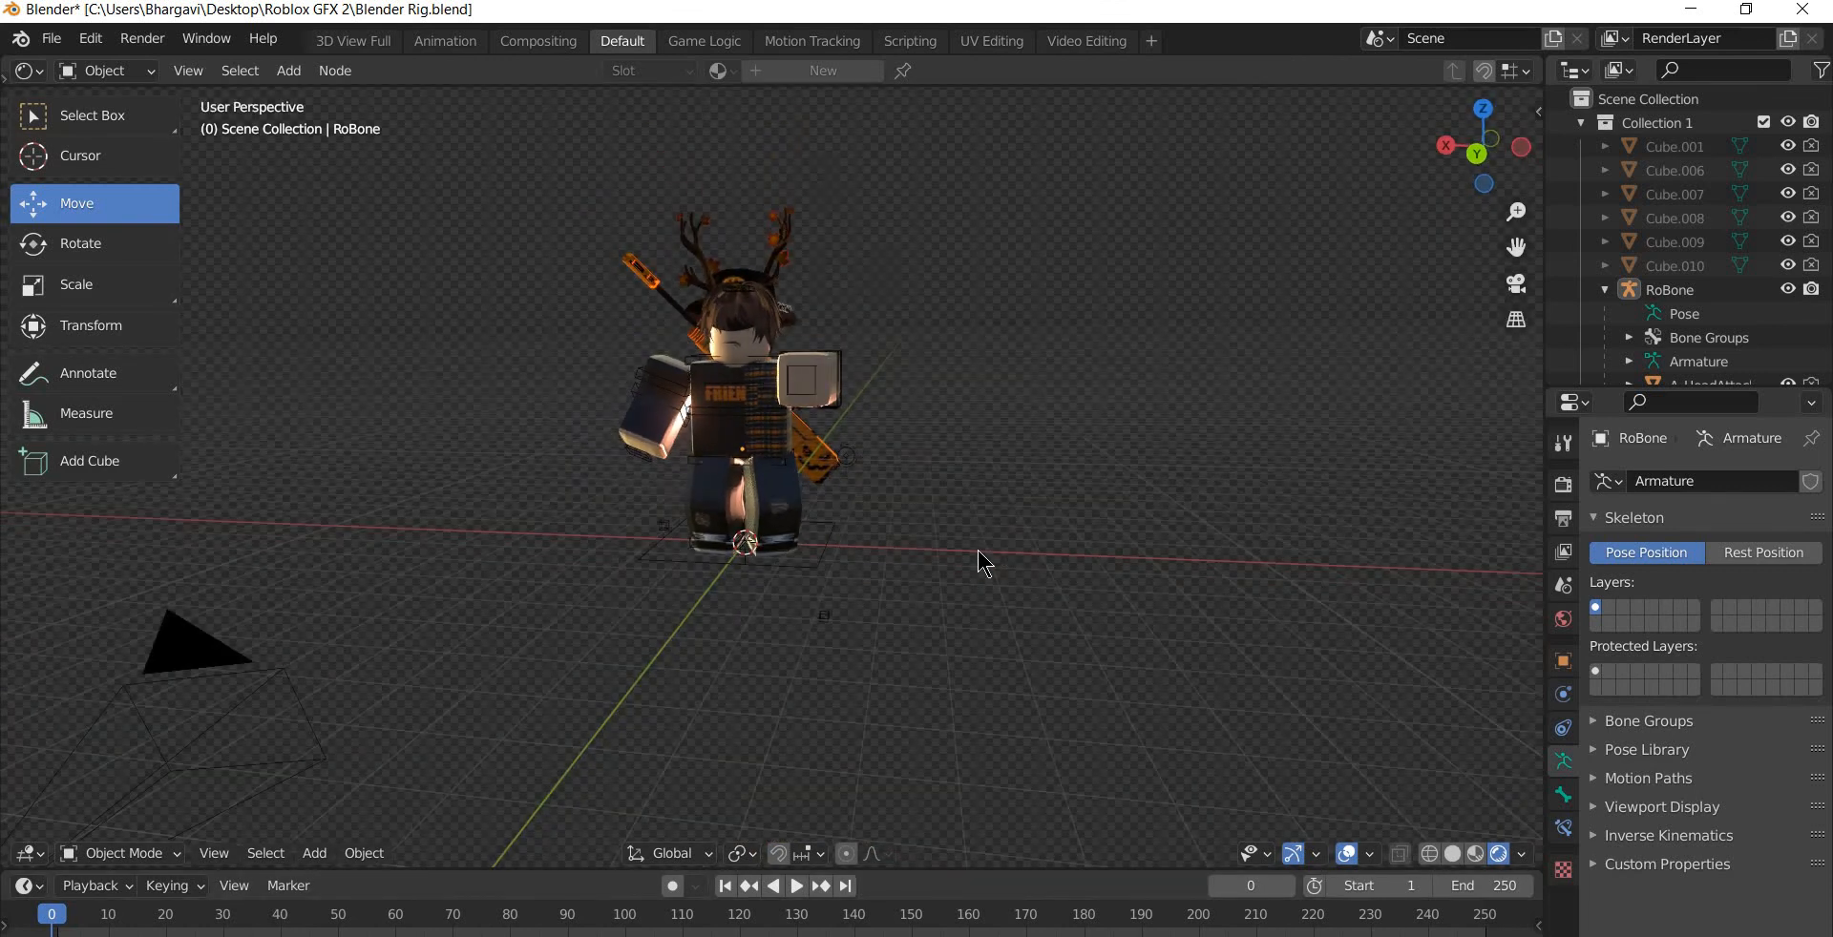
scroll(1105, 565, down, 2)
middle_drag(1241, 569, 951, 676)
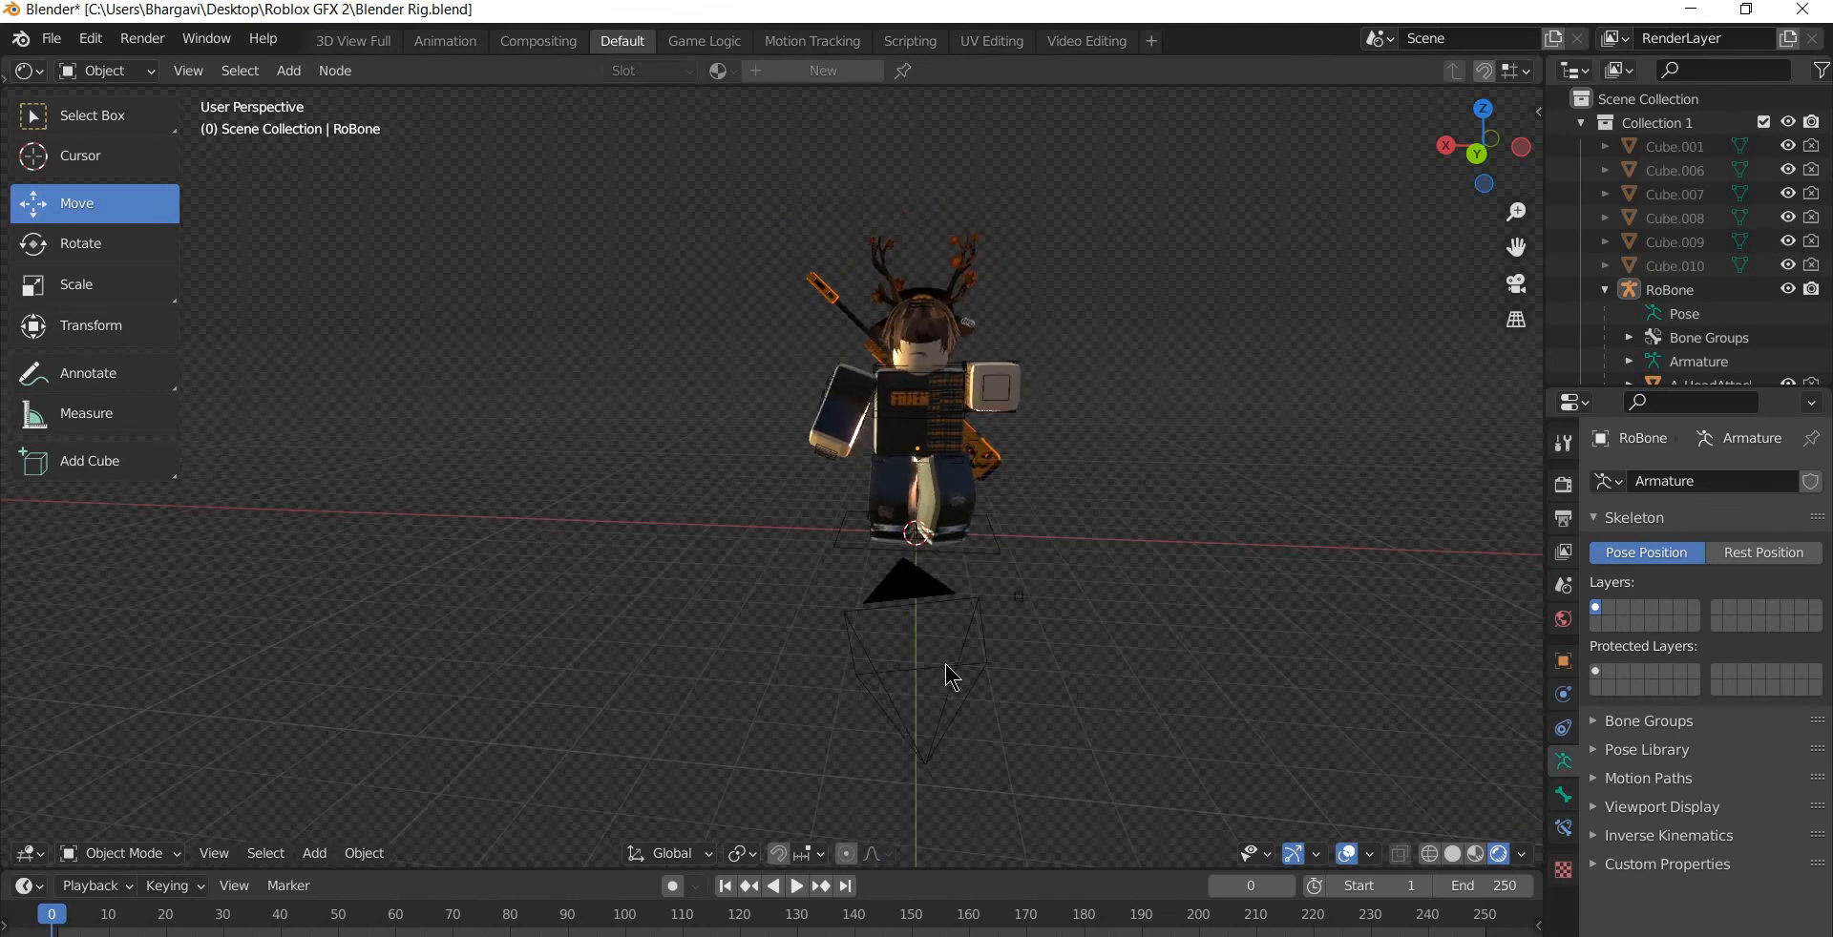
click(888, 689)
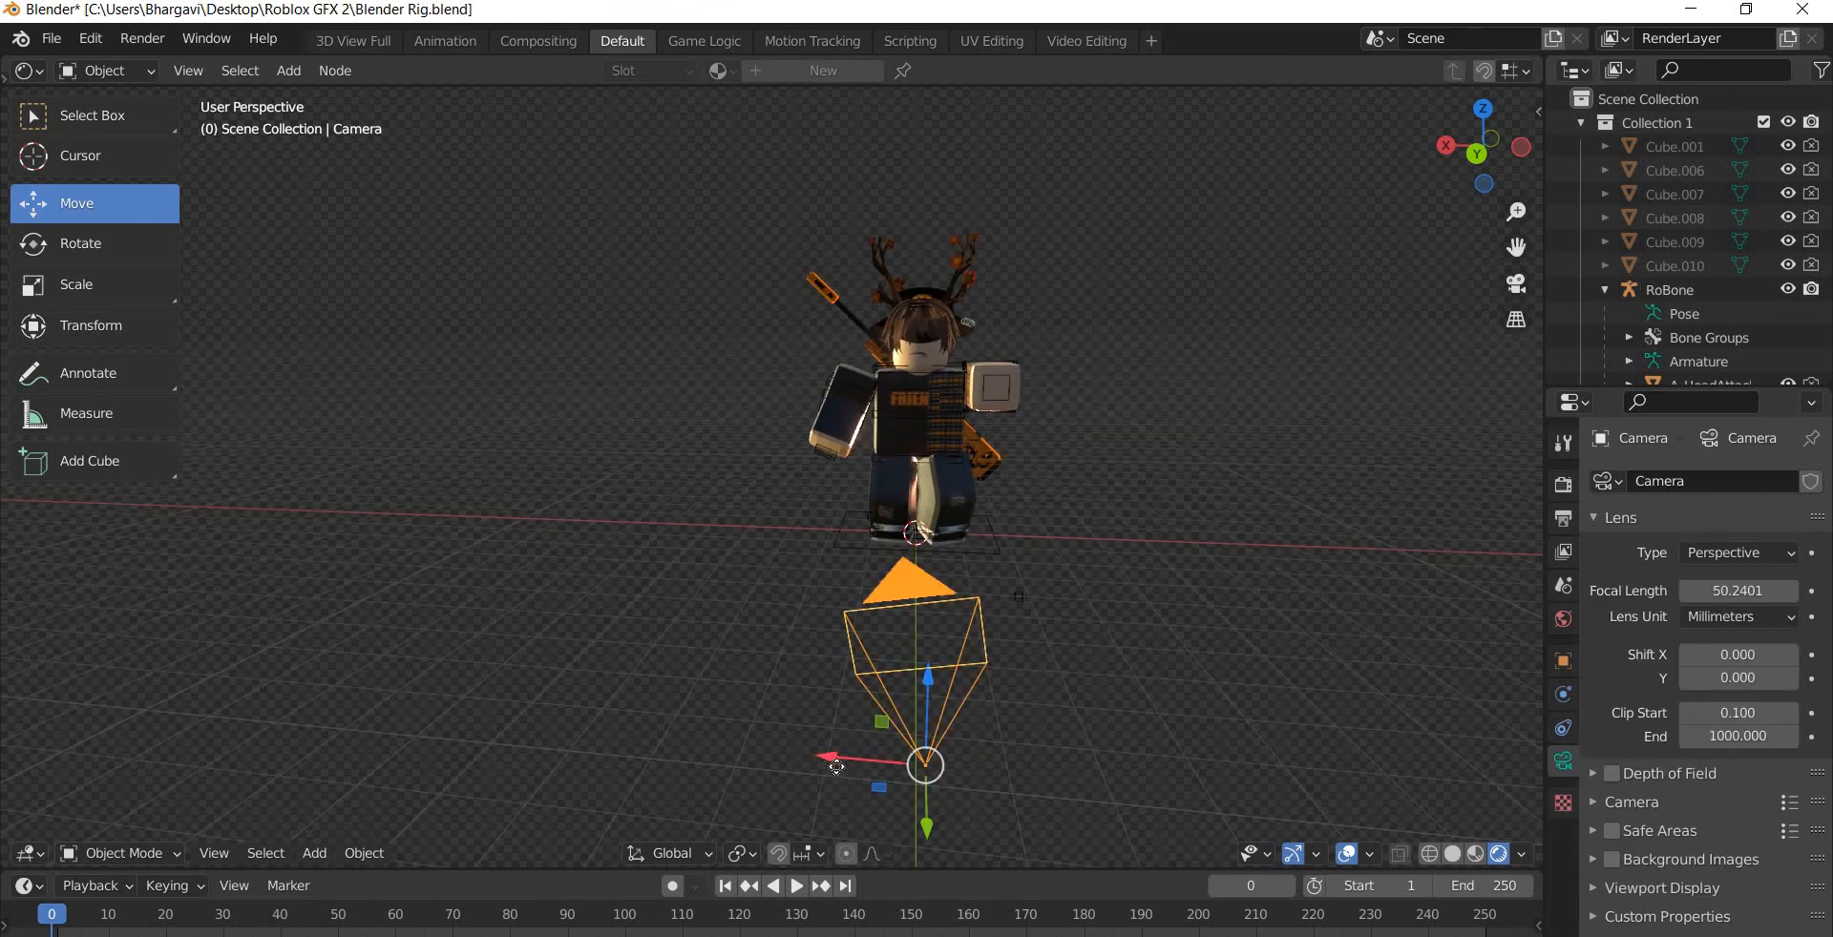
mouse_move(836, 767)
mouse_down()
mouse_move(857, 771)
mouse_move(840, 789)
mouse_up()
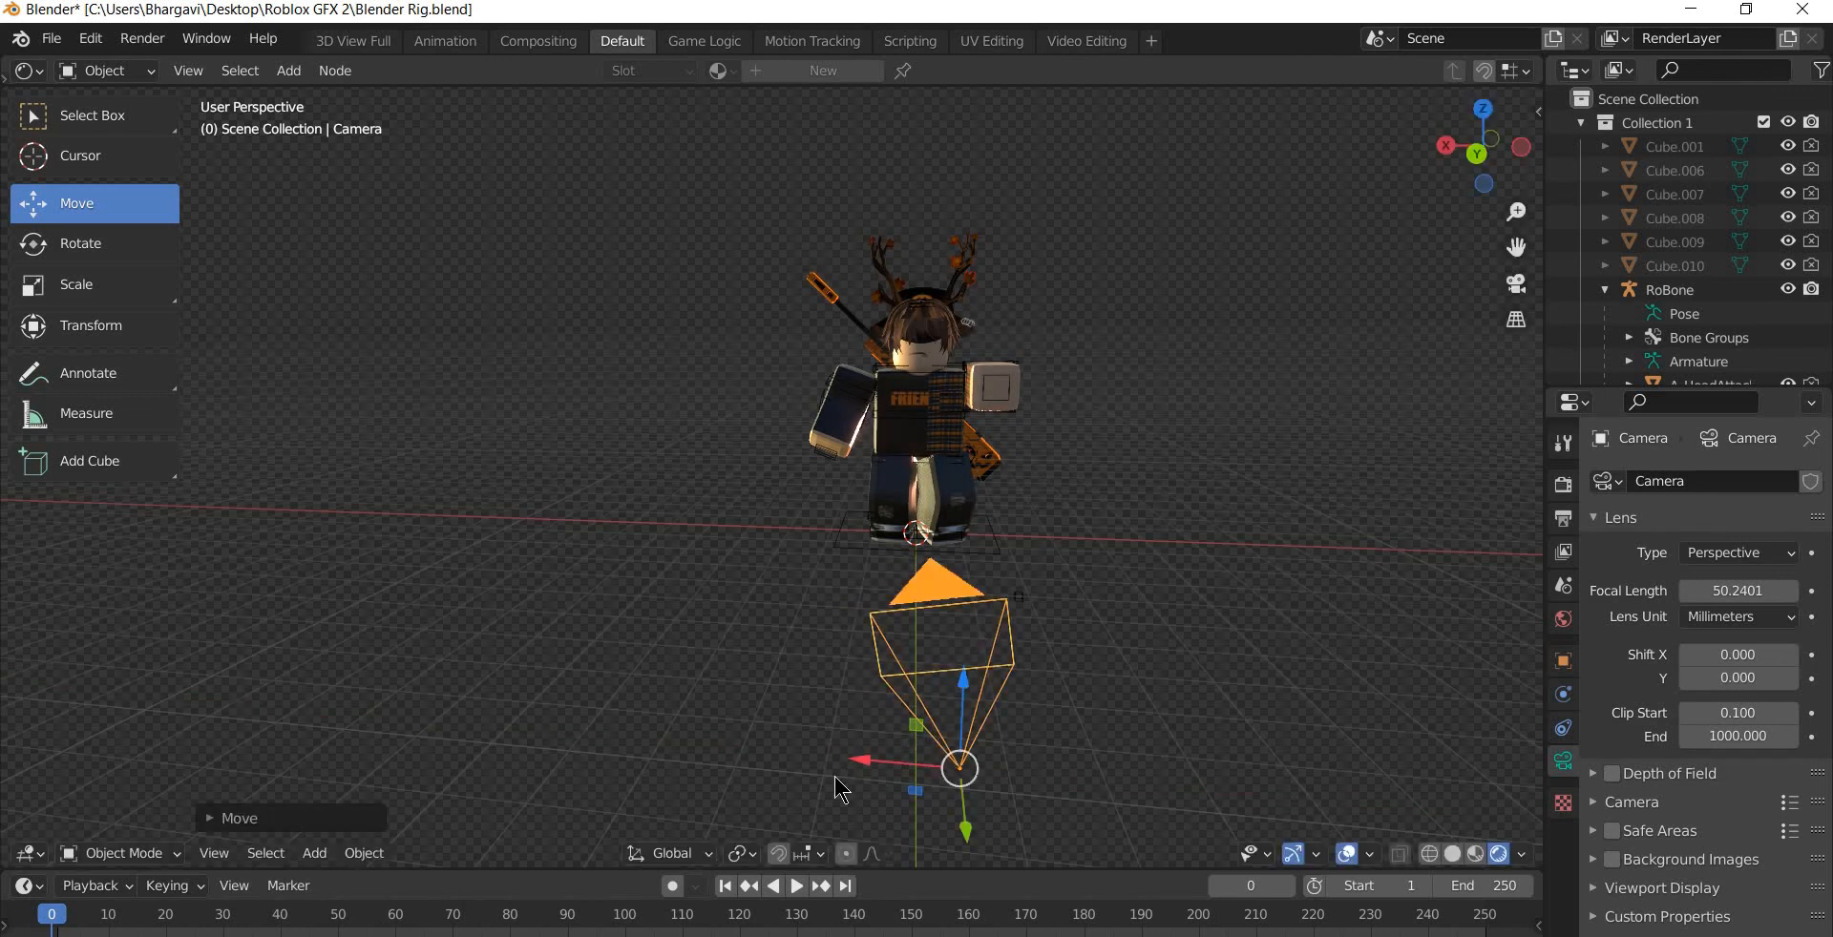
key(KP_0)
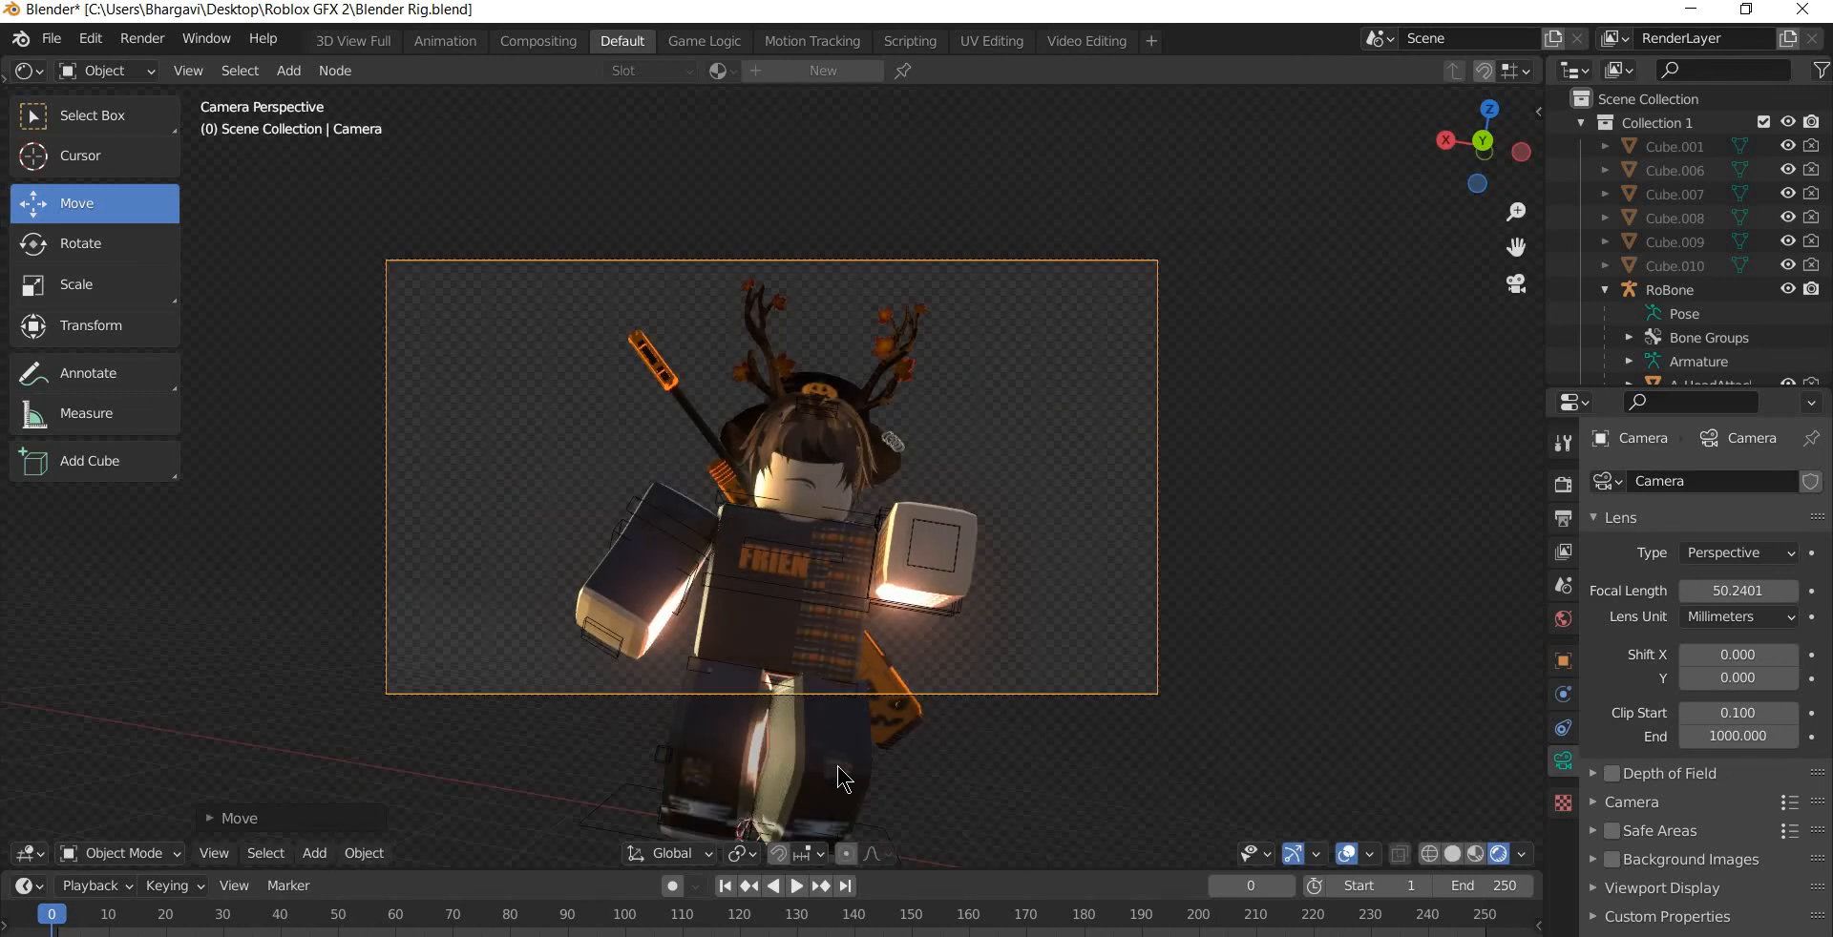
key(KP_0)
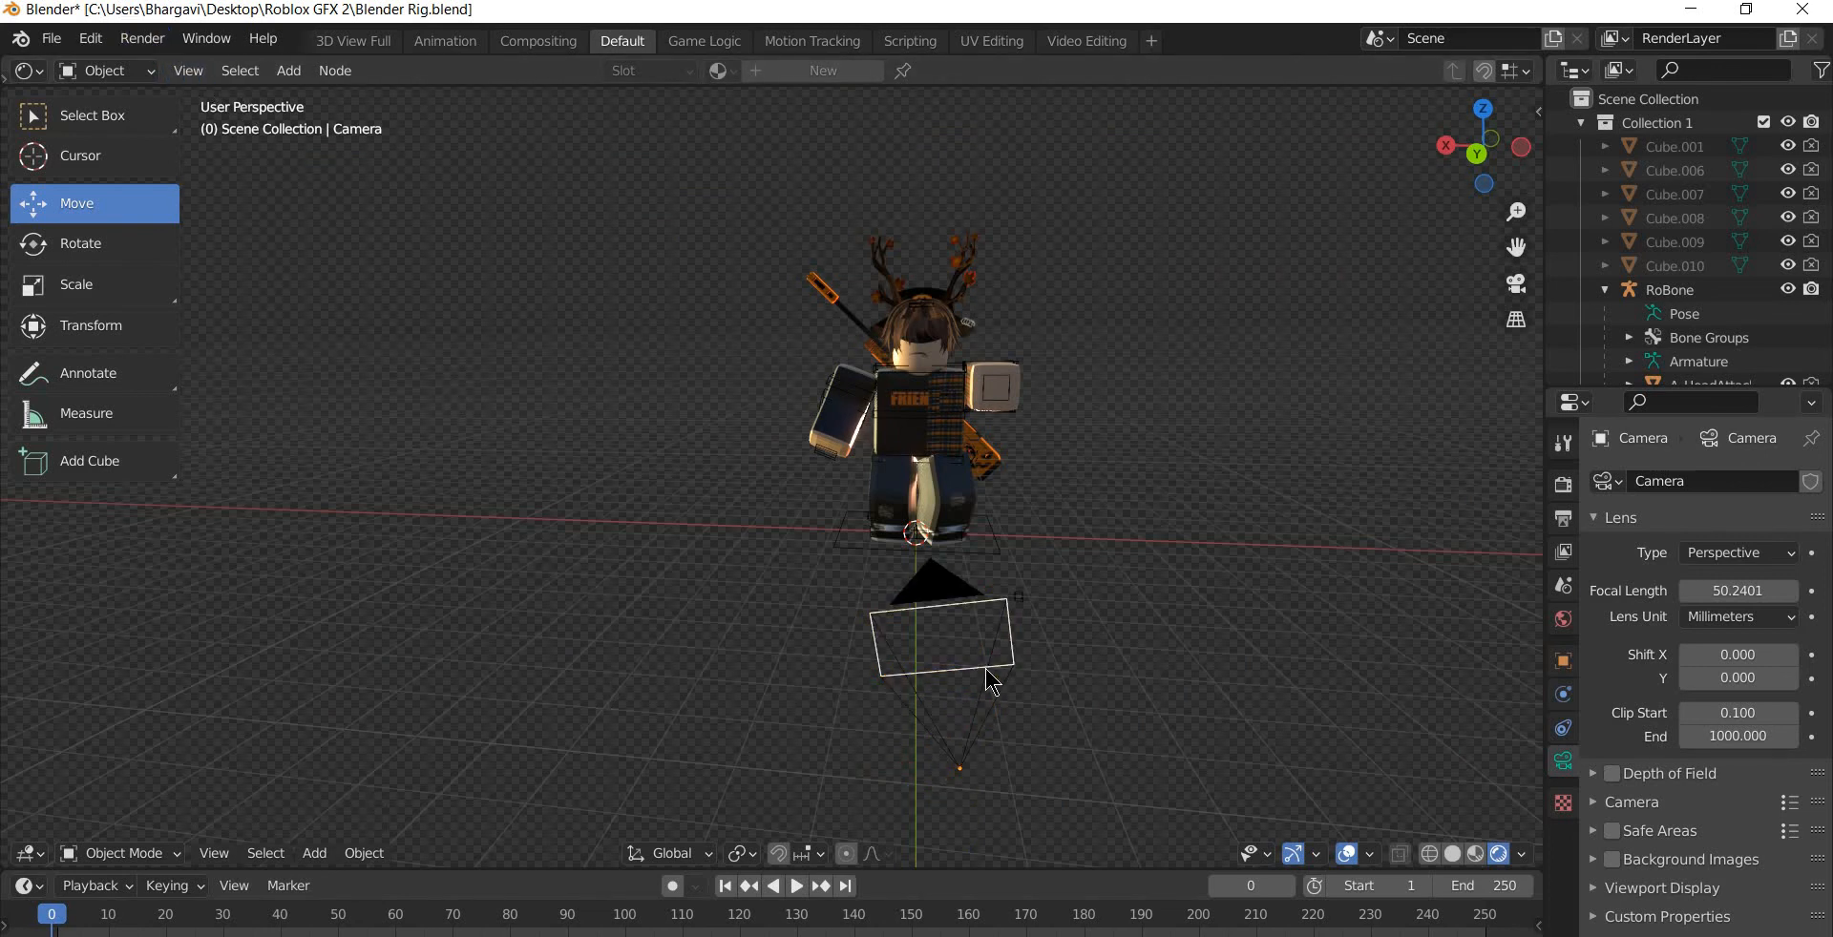
key(KP_0)
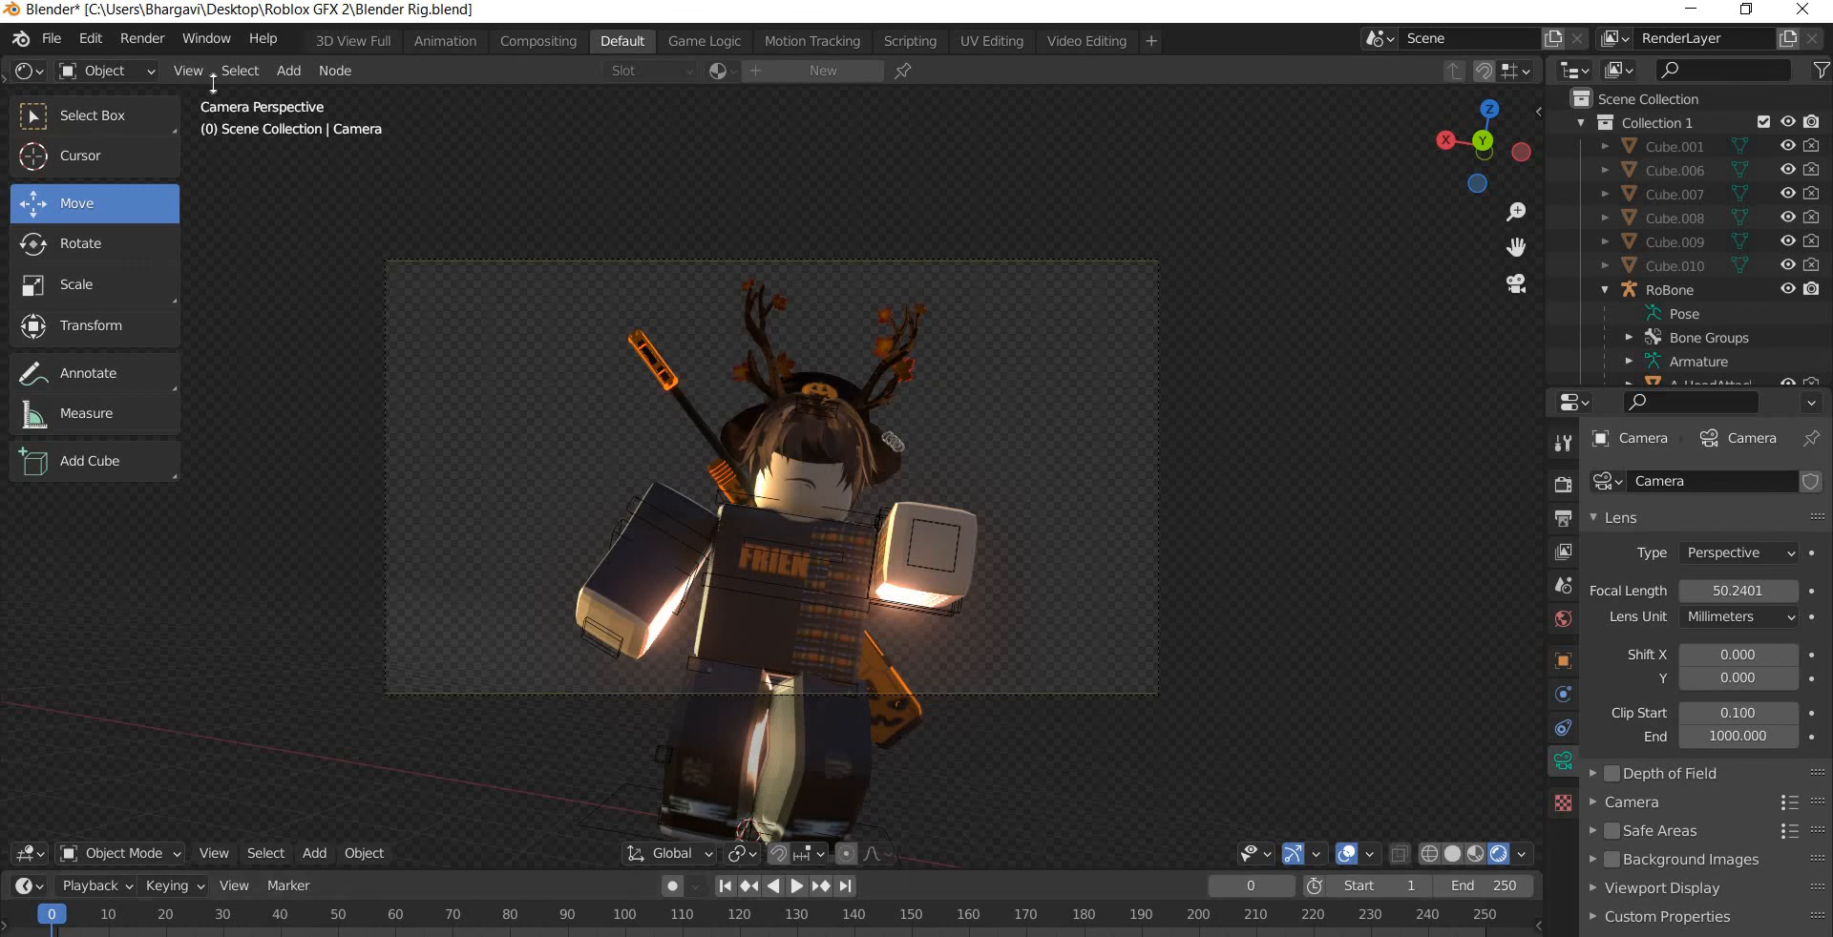
- Render the current camera view as a still image
click(142, 42)
click(142, 38)
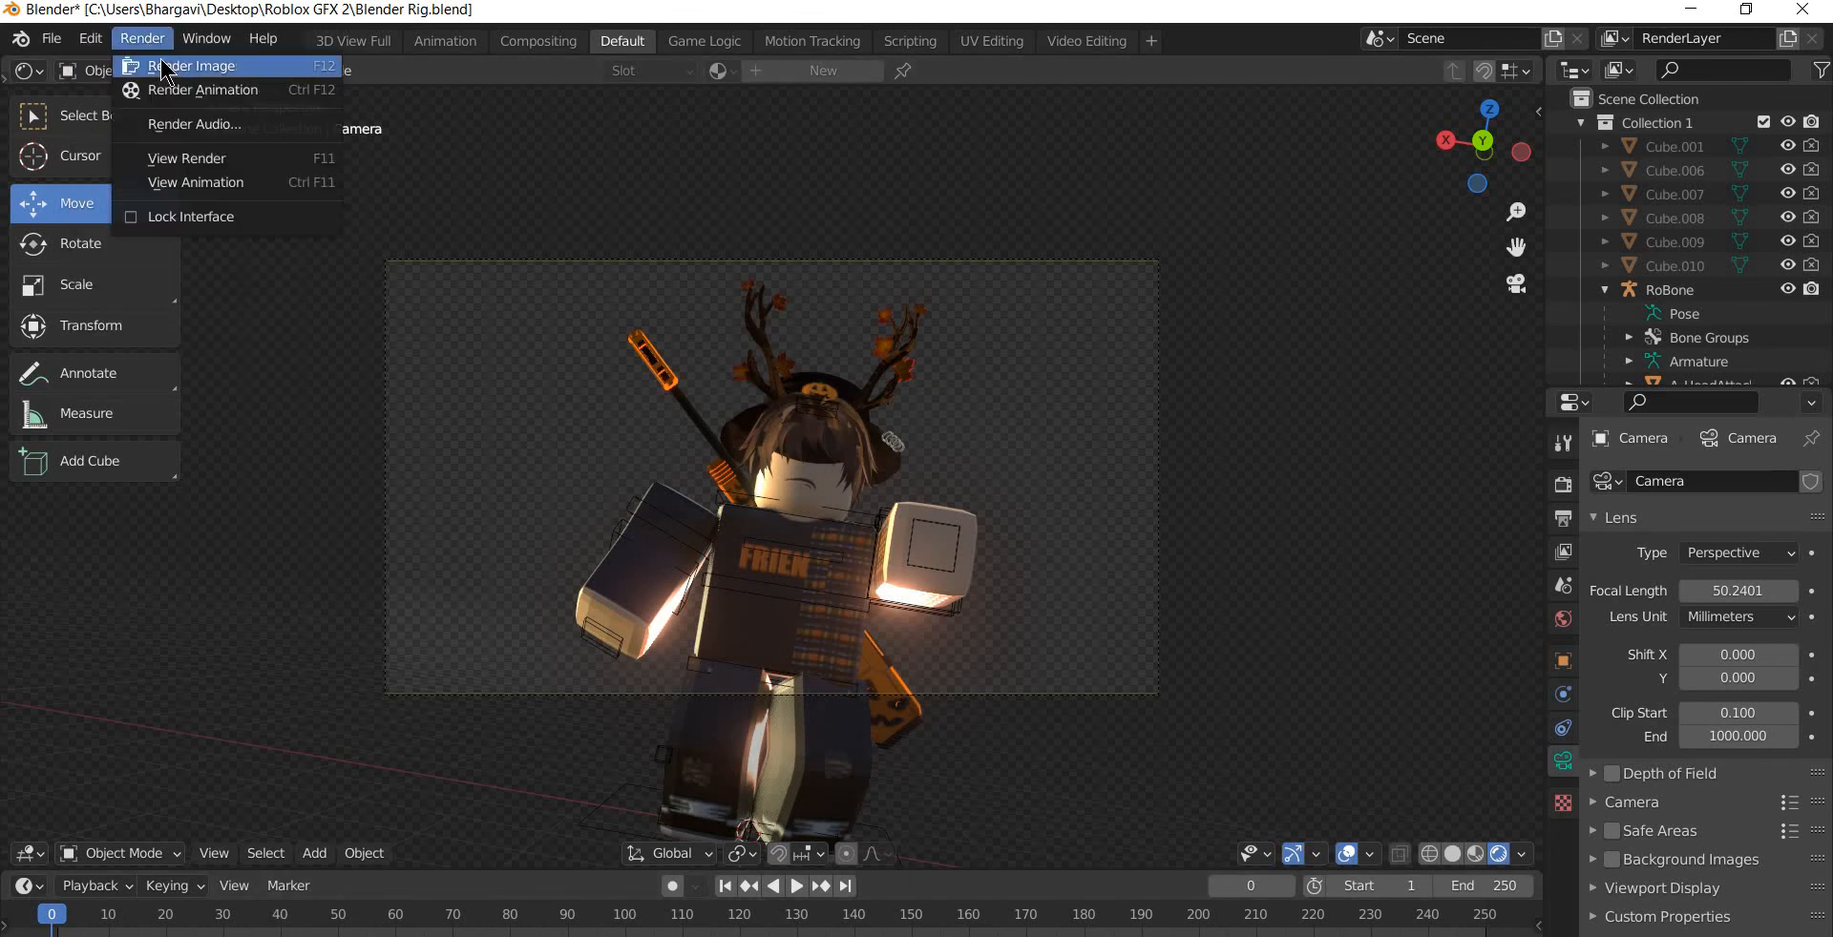
click(171, 61)
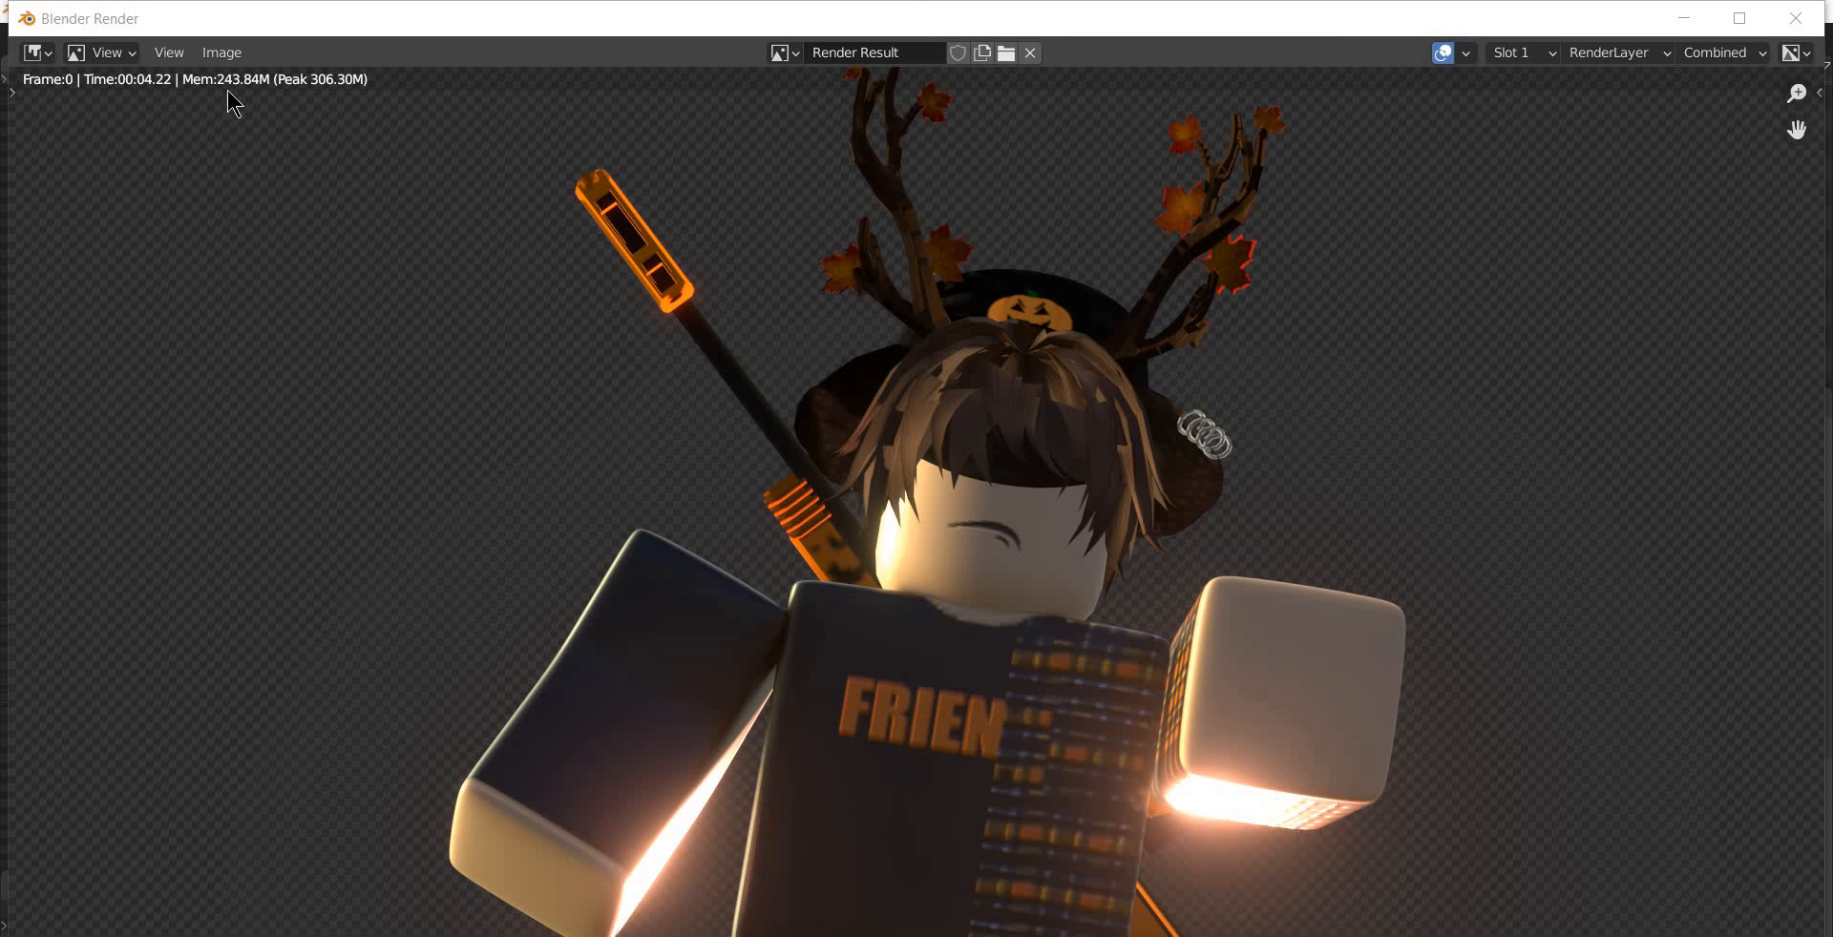
- Save the render as a PNG image named GFX in the Roblox GFX 2 folder
click(239, 53)
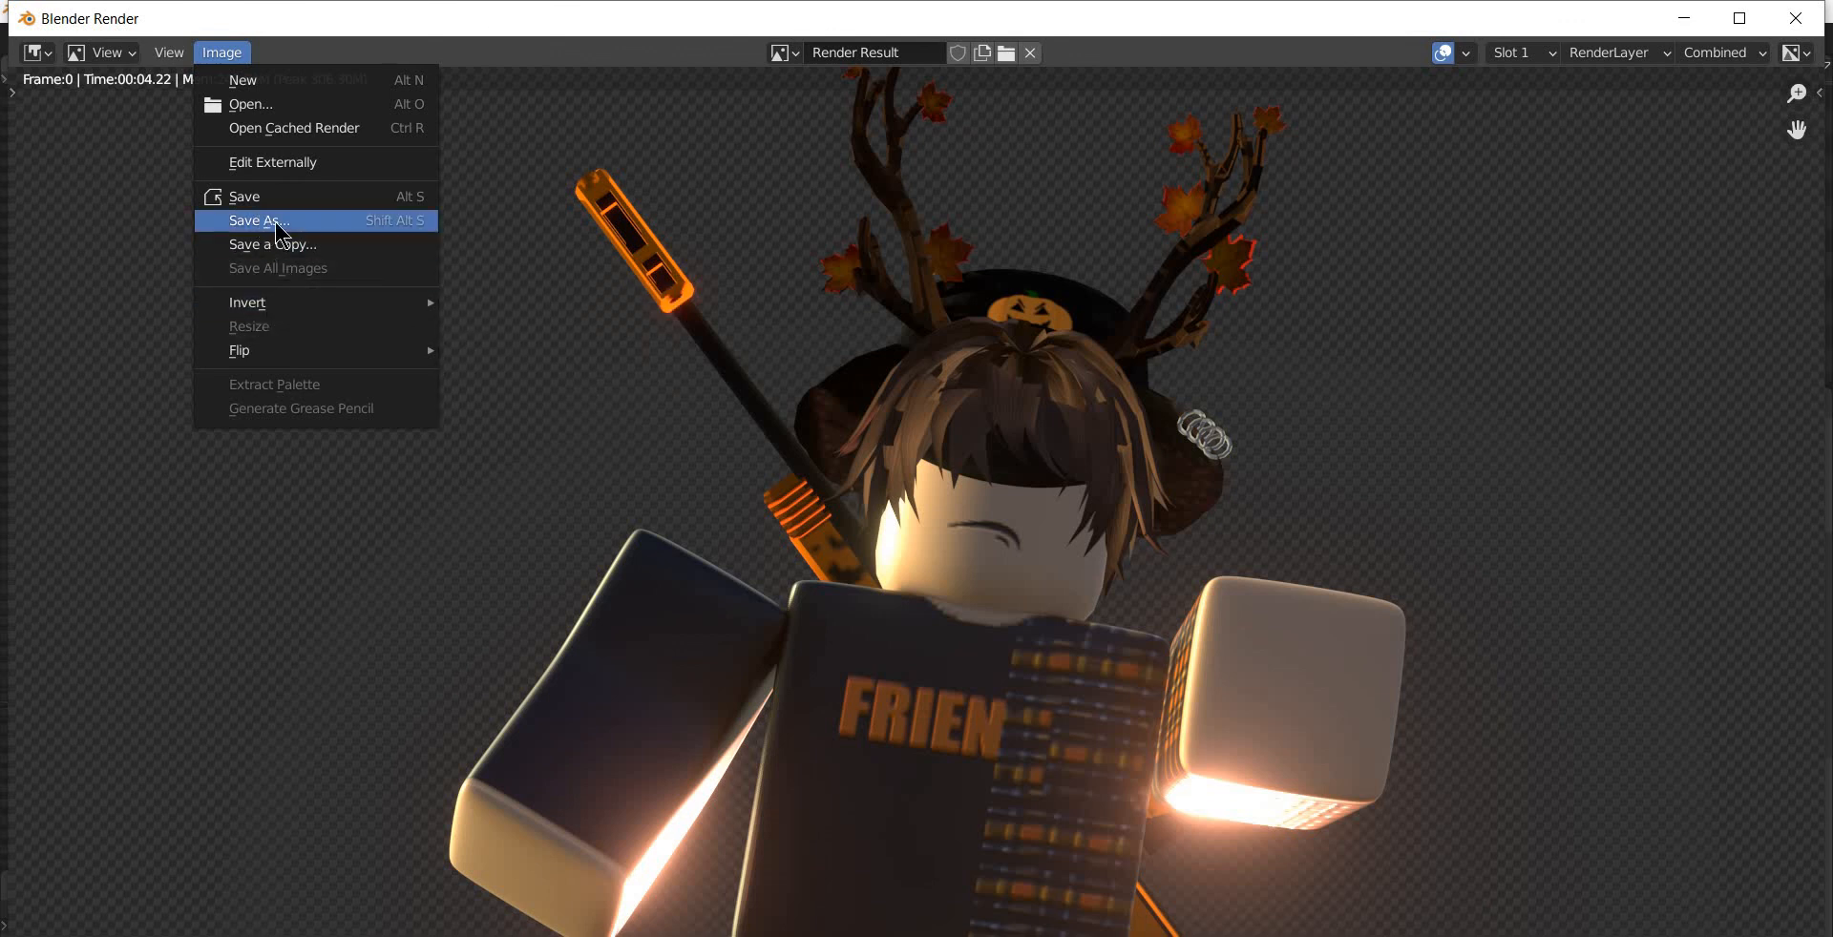
click(391, 222)
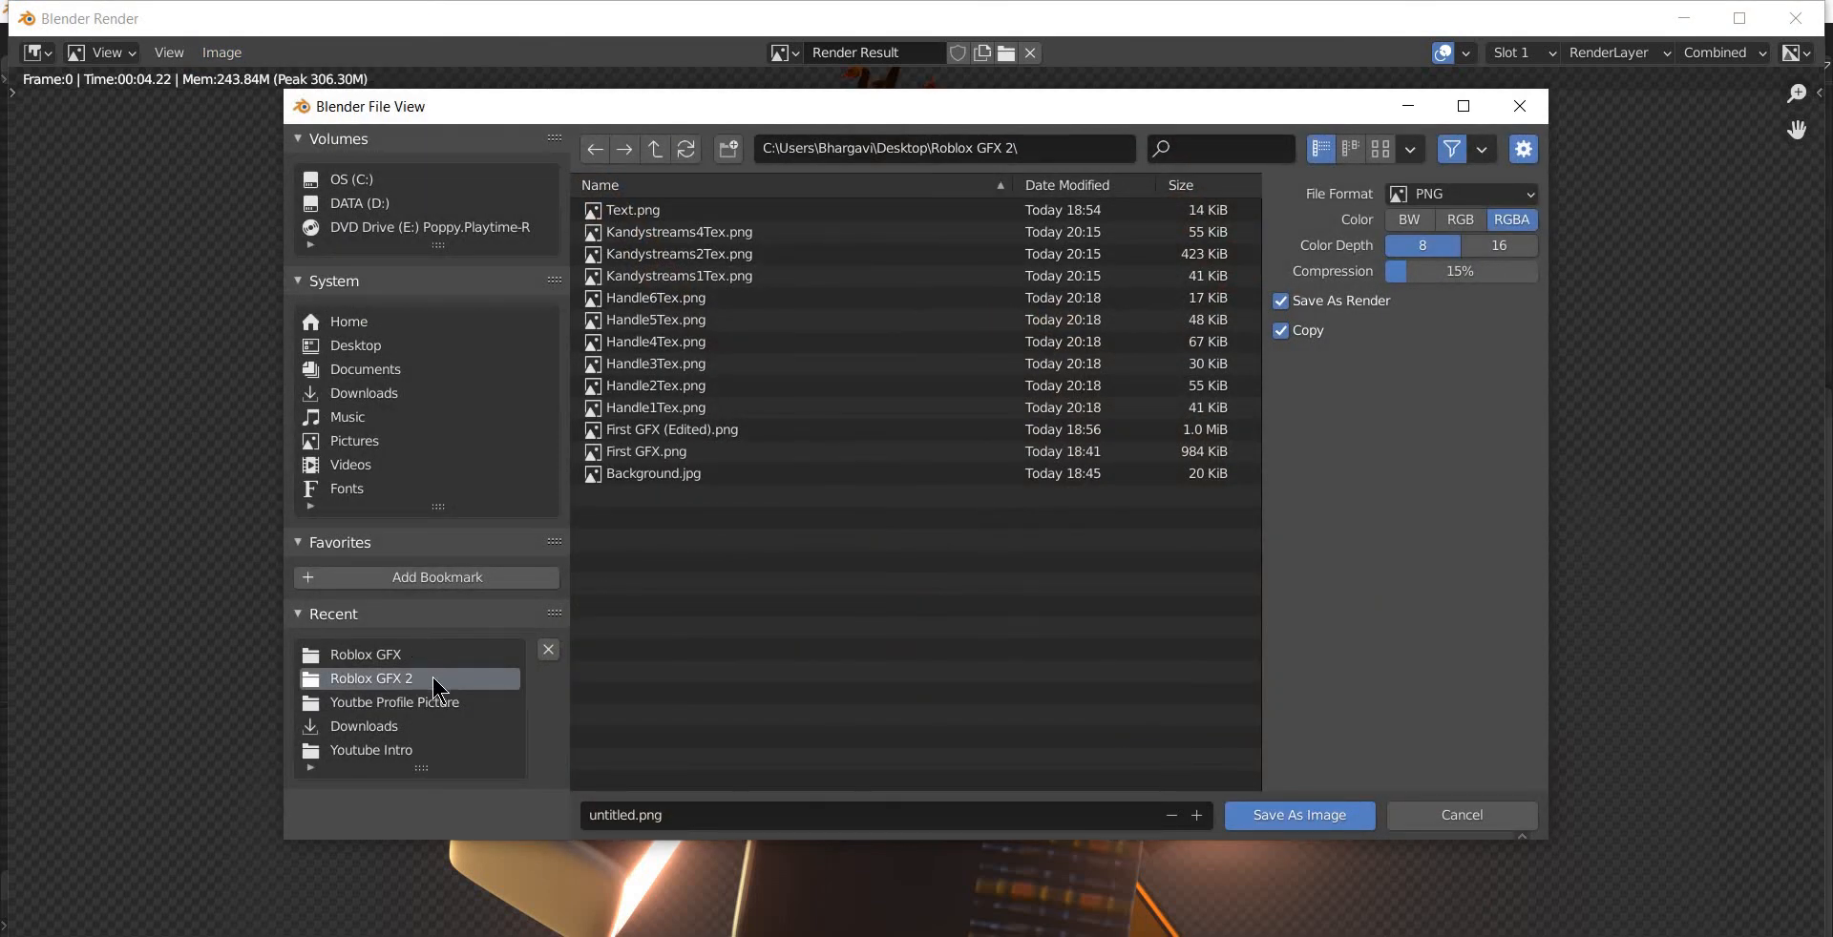
click(741, 819)
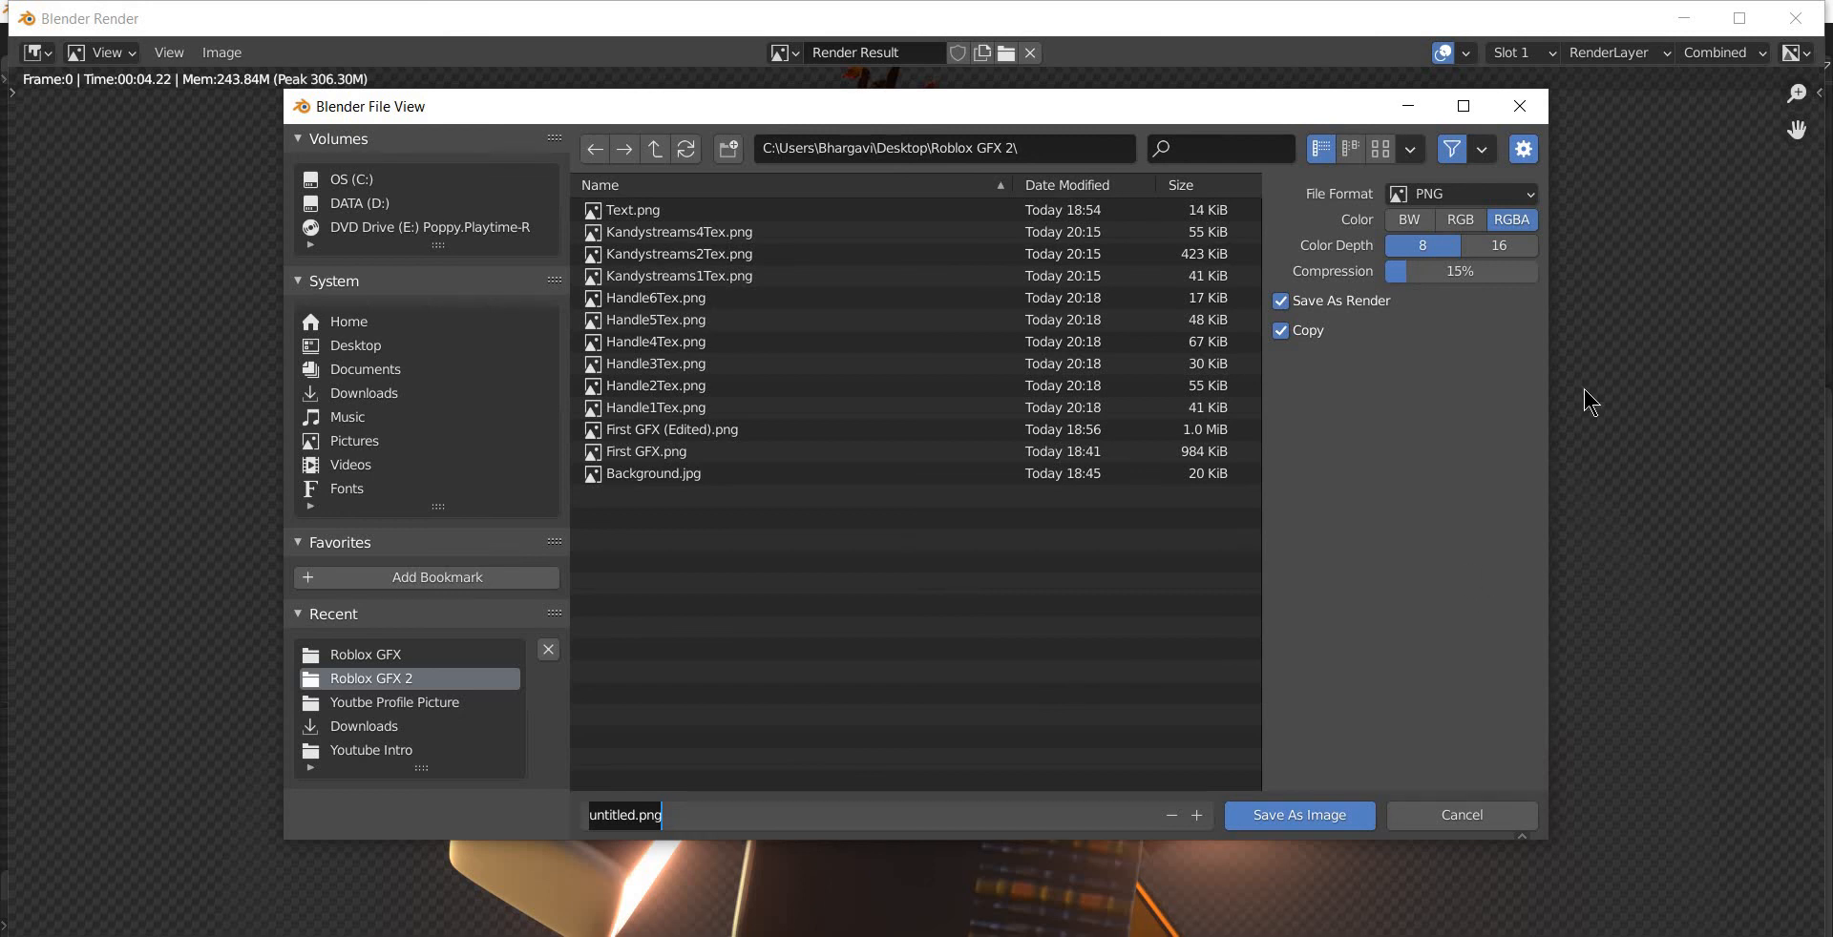
text(GFx)
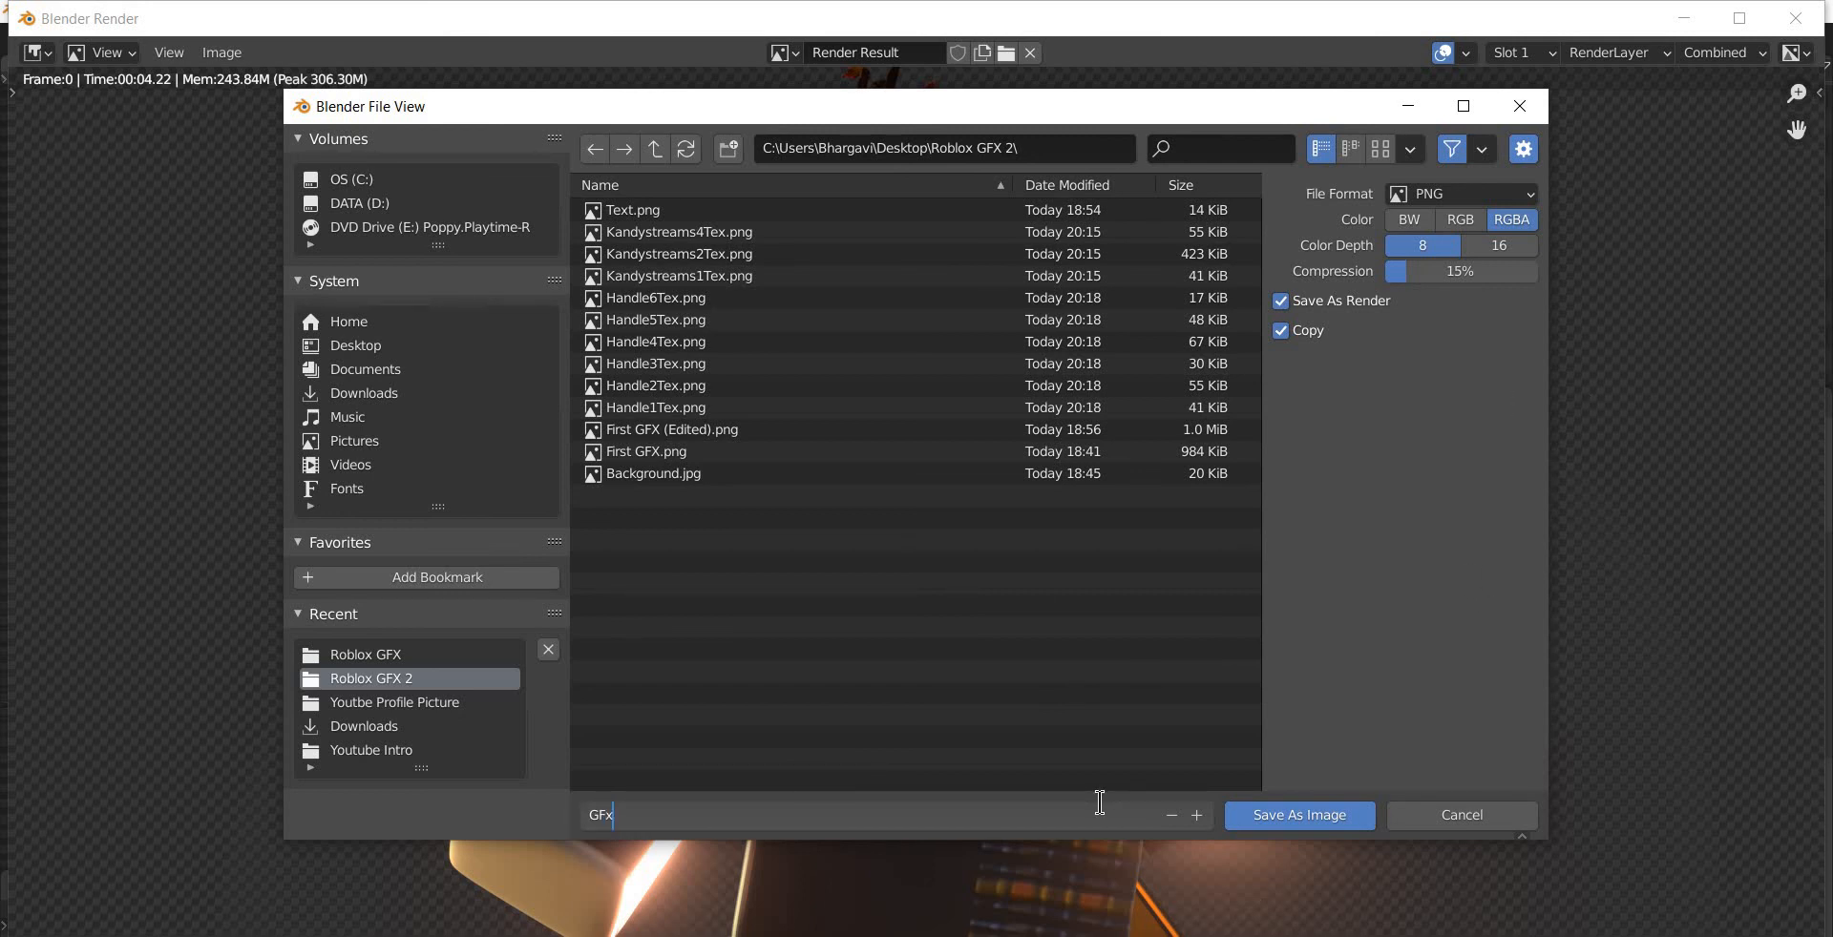
key(BackSpace)
text(X)
click(1294, 818)
click(1296, 818)
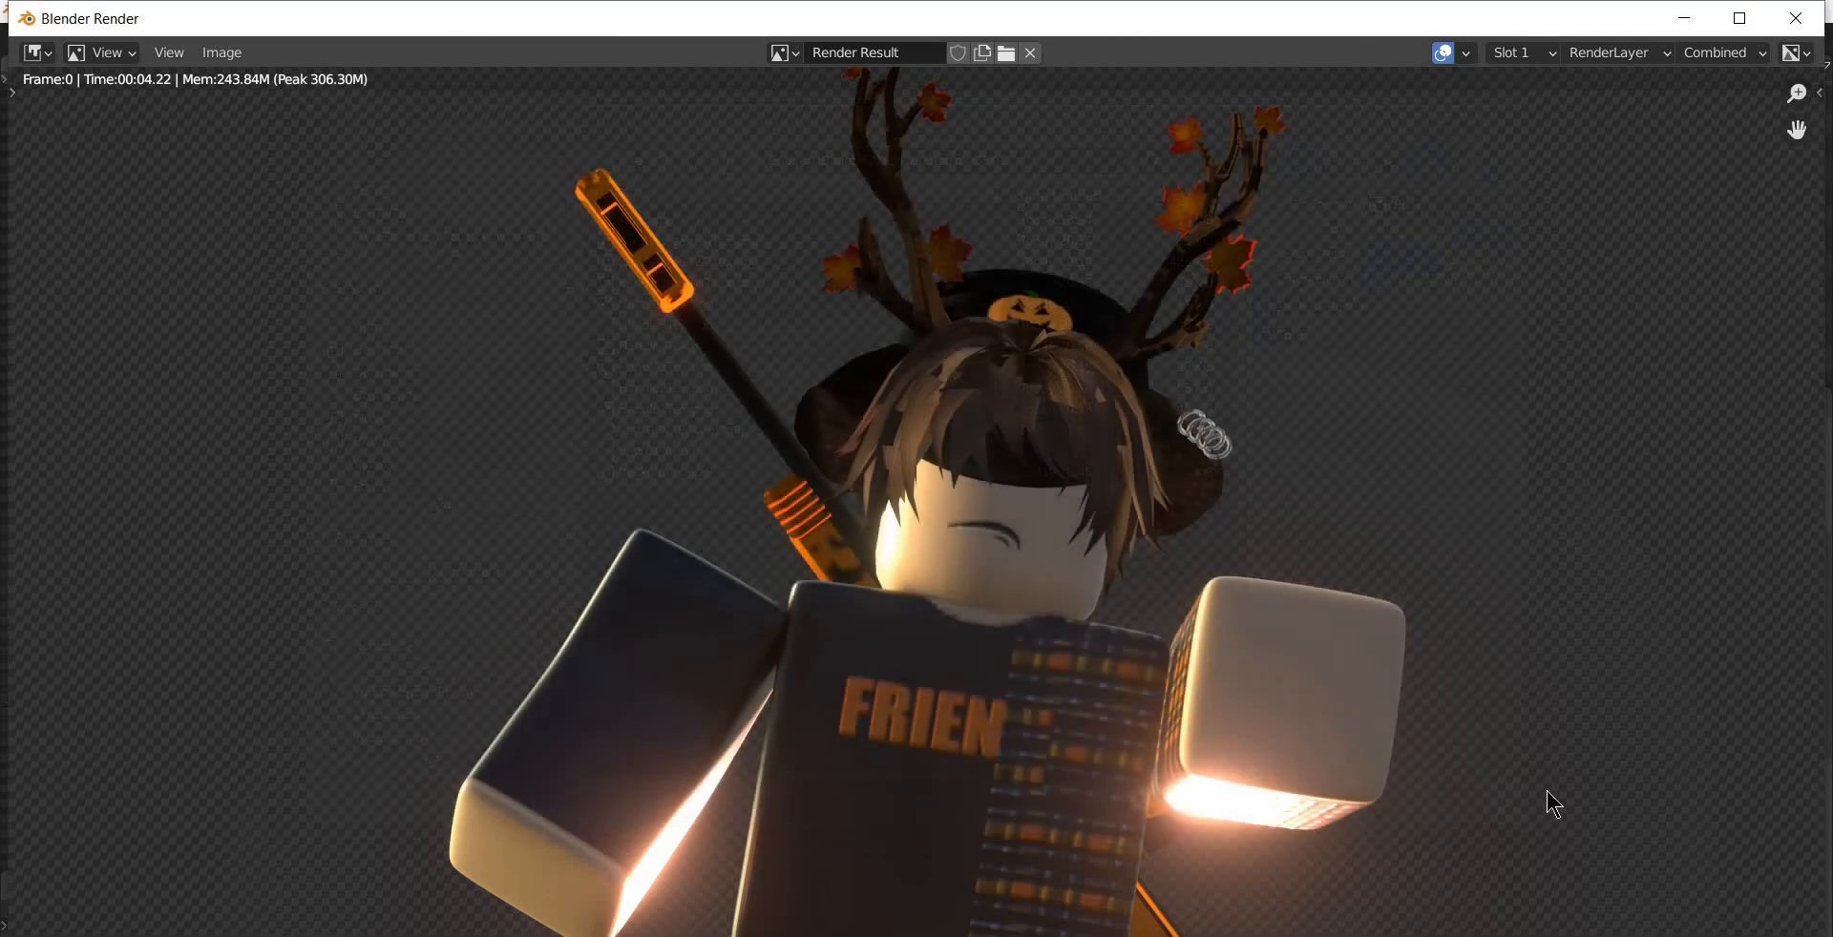